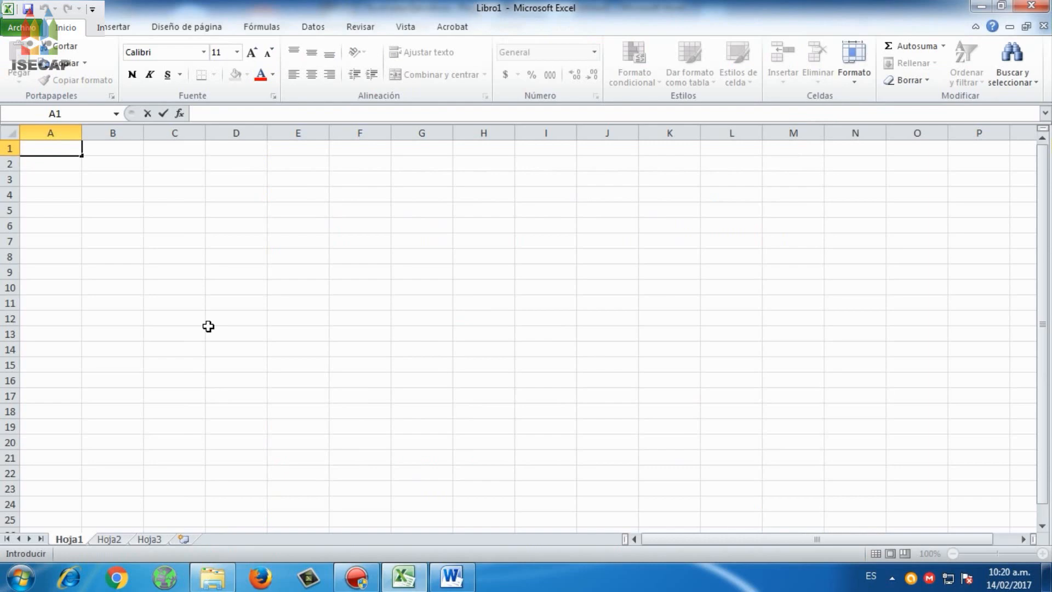
Enter the values 7, 23, 4, 5, 6 and 7 down cells A1 to A6
type("7")
key("Return")
type("23")
key("Return")
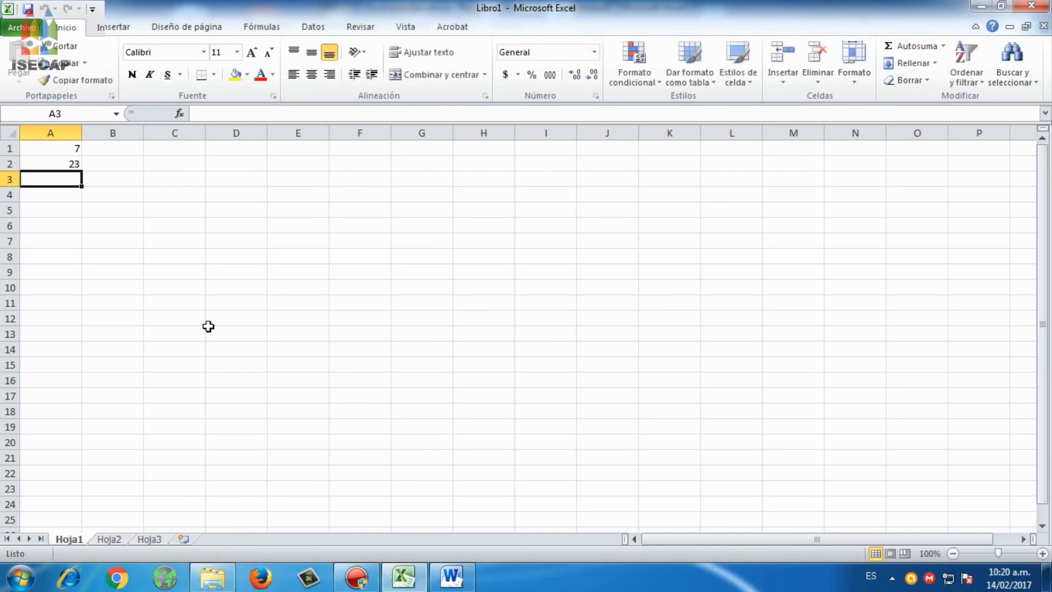
type("4")
key("Return")
type("5")
key("Return")
type("6")
key("Return")
type("7")
key("Return")
key("Up")
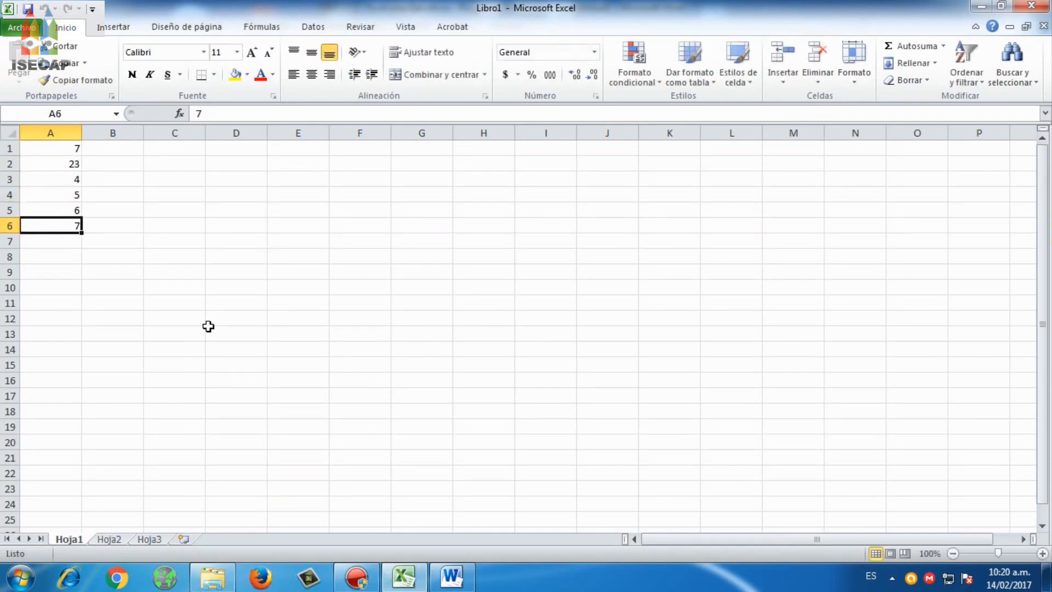
key("Down")
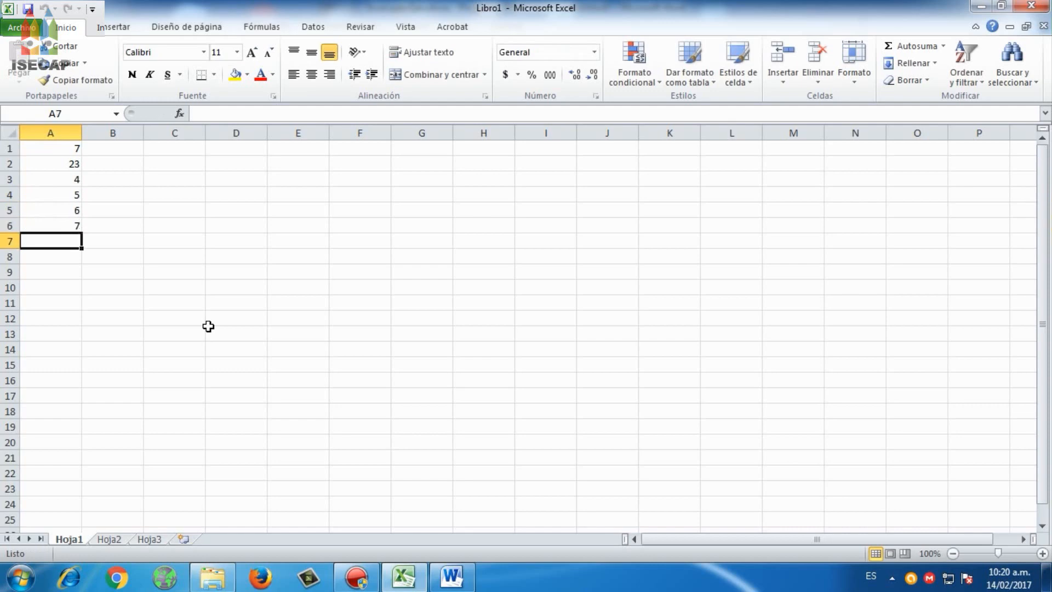
Move the numbers in A1:A6 over to B1:B6, leaving column A empty
key("Up")
key("shift+Up")
key("shift+Up")
key("shift+Up")
key("shift+Up")
key("shift+Up")
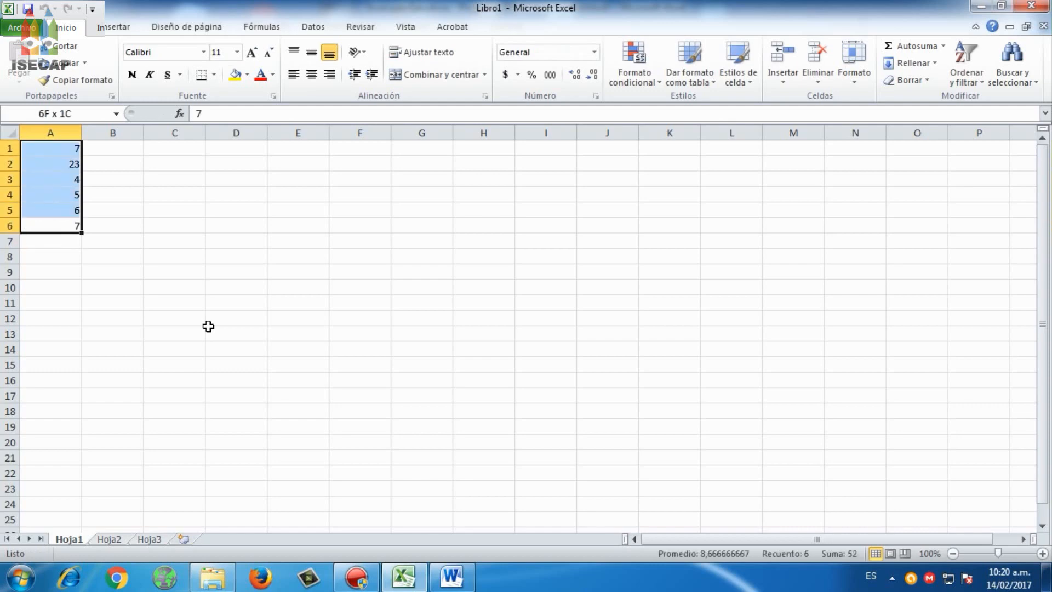
key("ctrl+c")
key("Right")
key("Up")
key("Up")
key("Up")
key("Up")
key("Up")
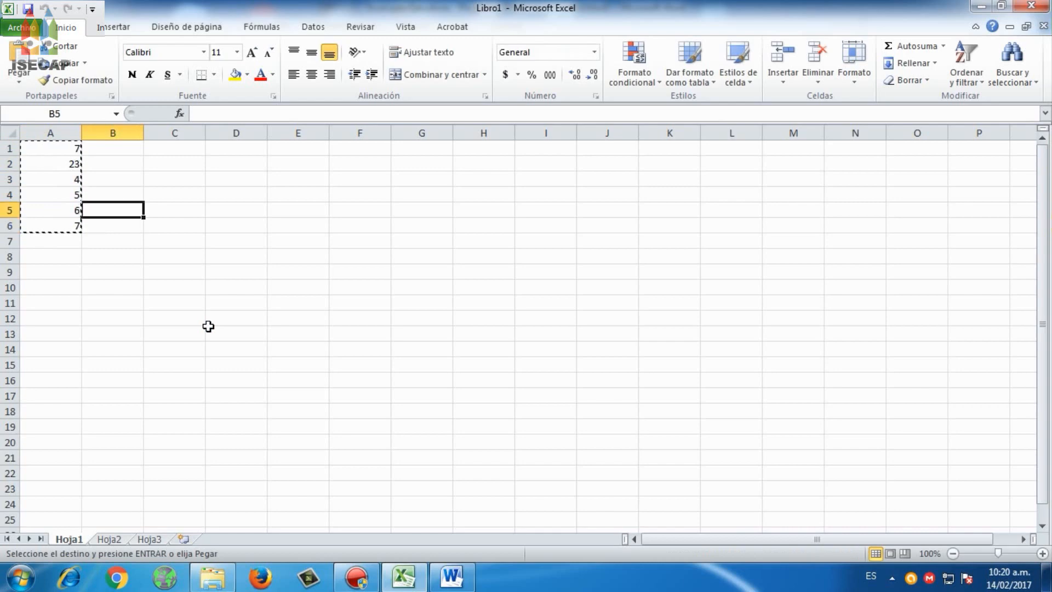
key("ctrl+v")
Enter the label "Total" in cell A7, beside the cell below the numbers
key("Down")
key("Down")
key("Down")
key("Down")
key("Down")
key("Down")
key("Left")
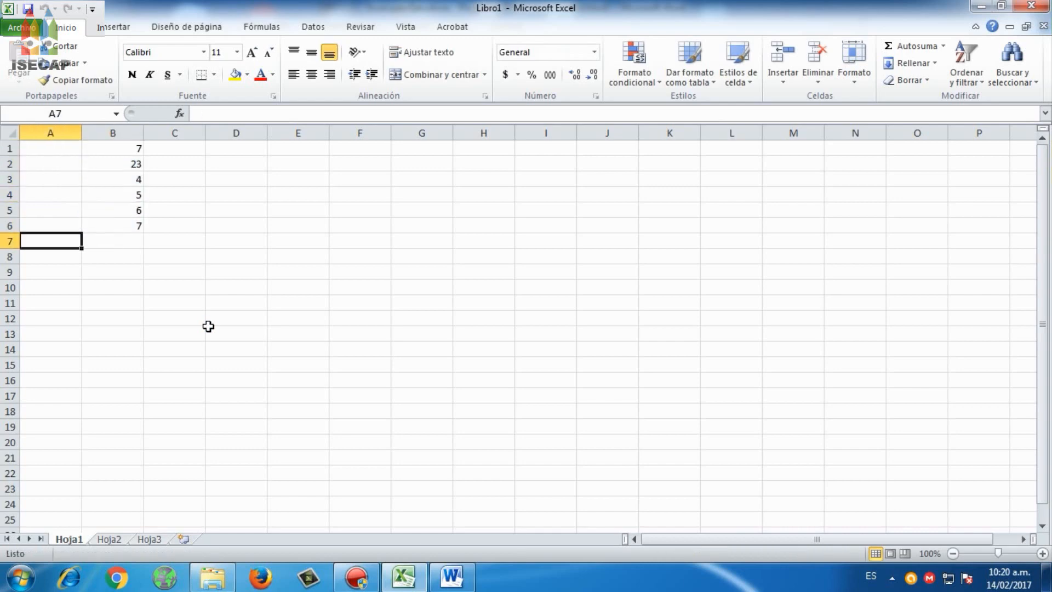
type("Total")
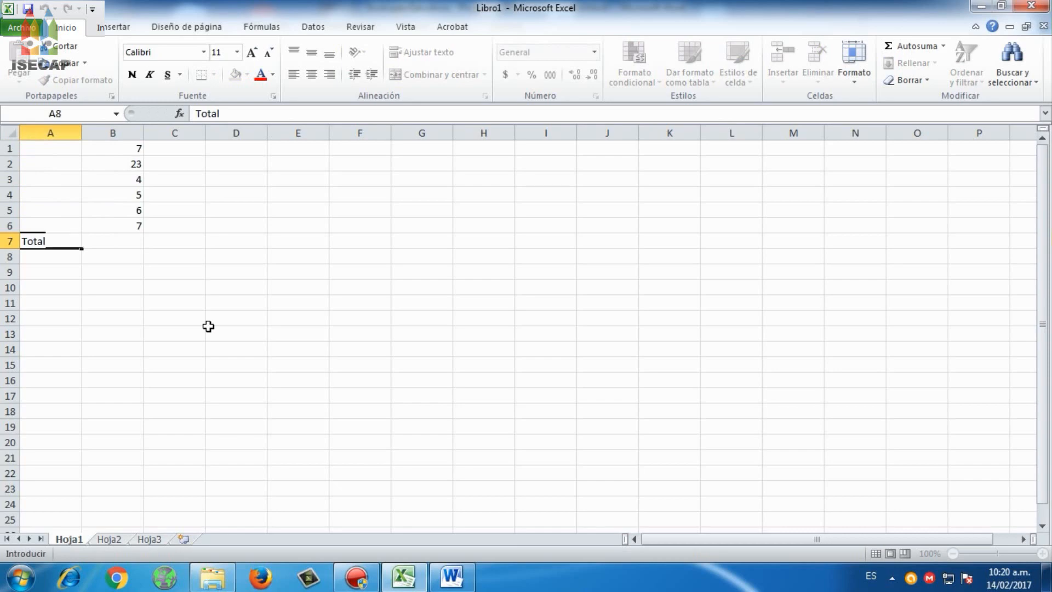
key("Return")
key("Up")
key("Right")
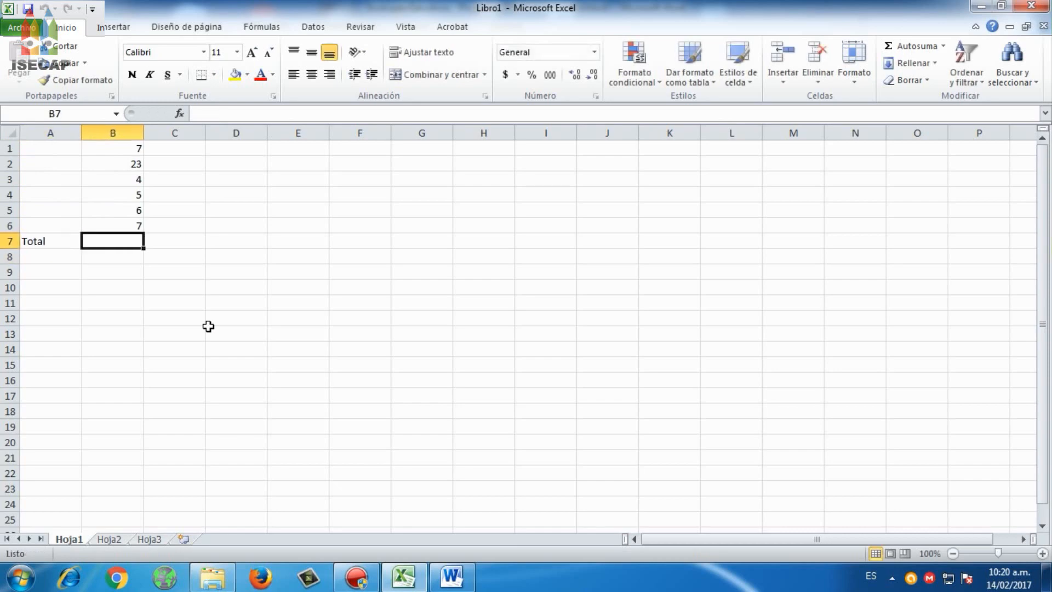
key("Up")
key("shift+Up")
key("shift+Up")
key("shift+Up")
key("shift+Up")
key("shift+Up")
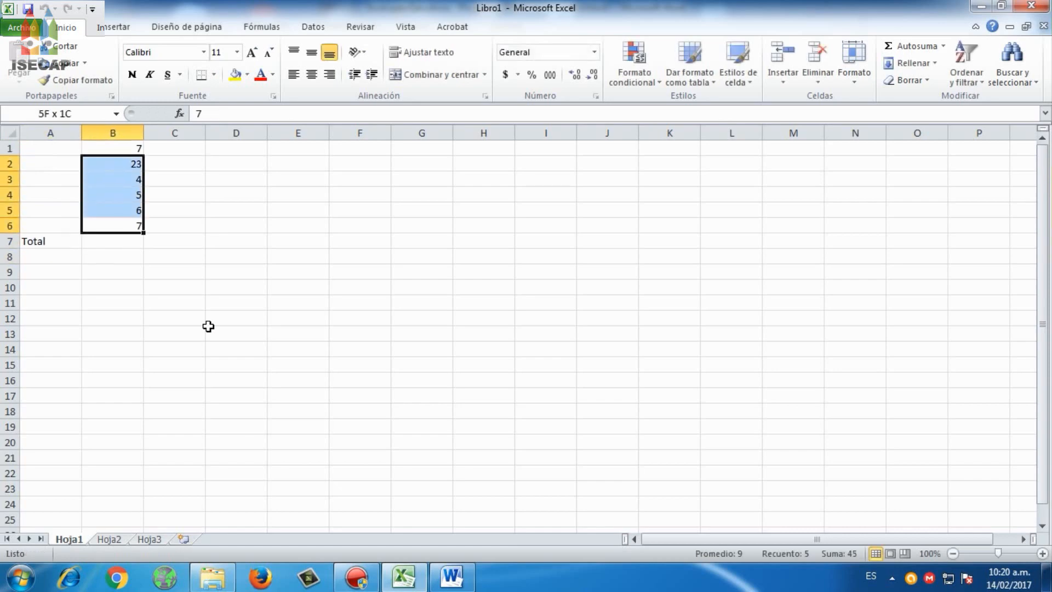
key("shift+Down")
key("shift+Down")
key("shift+Down")
key("shift+Down")
key("shift+Down")
key("shift+Down")
key("shift+Down")
key("Down")
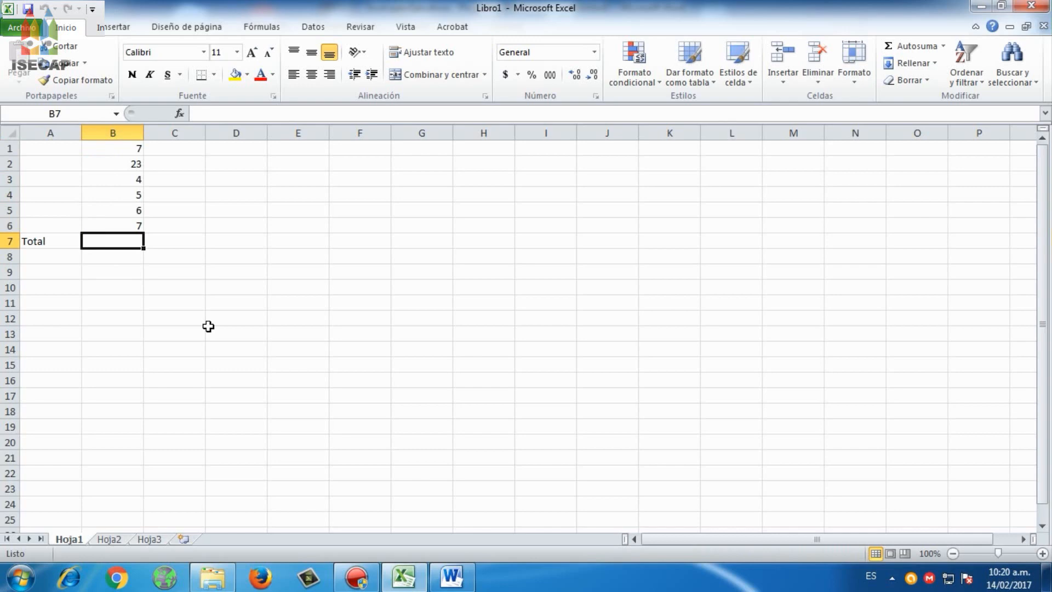
Add up the numbers in B7 cell by cell with the formula =B1+B2+B3+B4+B5+B6
type("=")
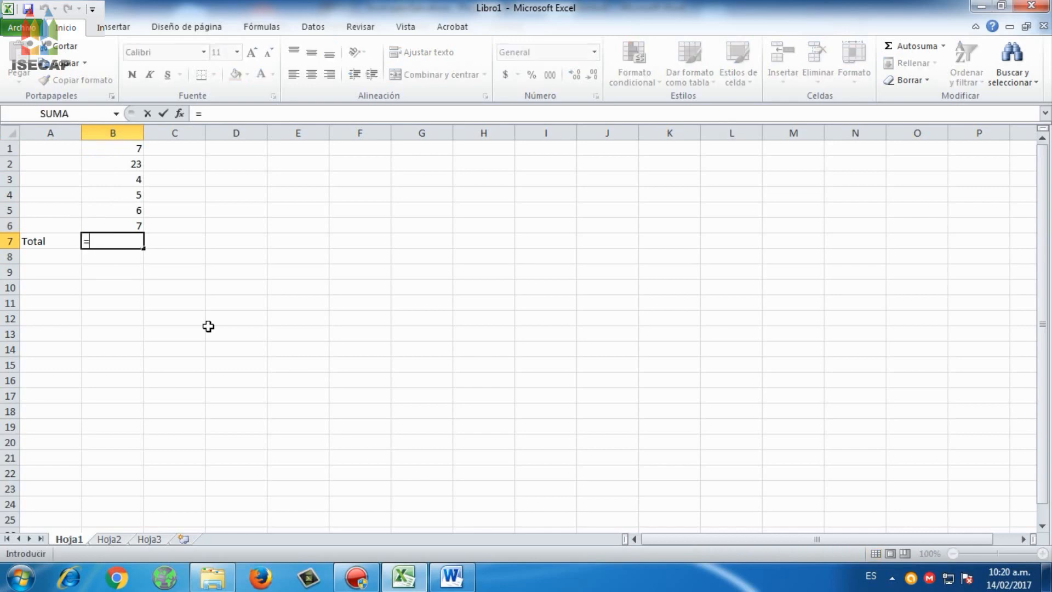
left_click(121, 152)
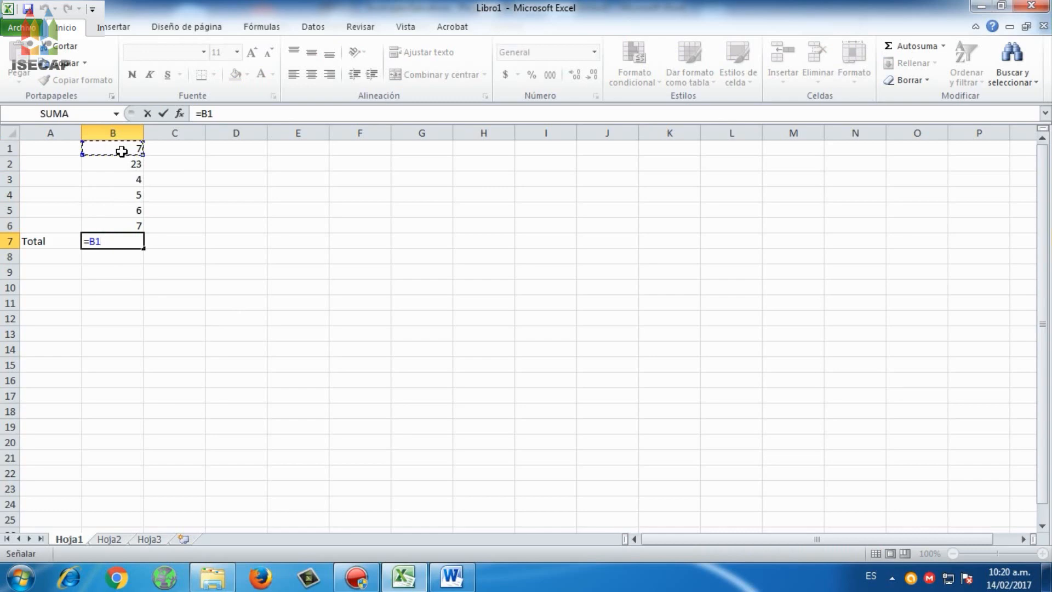
type("*")
key("BackSpace")
type("+")
left_click(126, 166)
type("+")
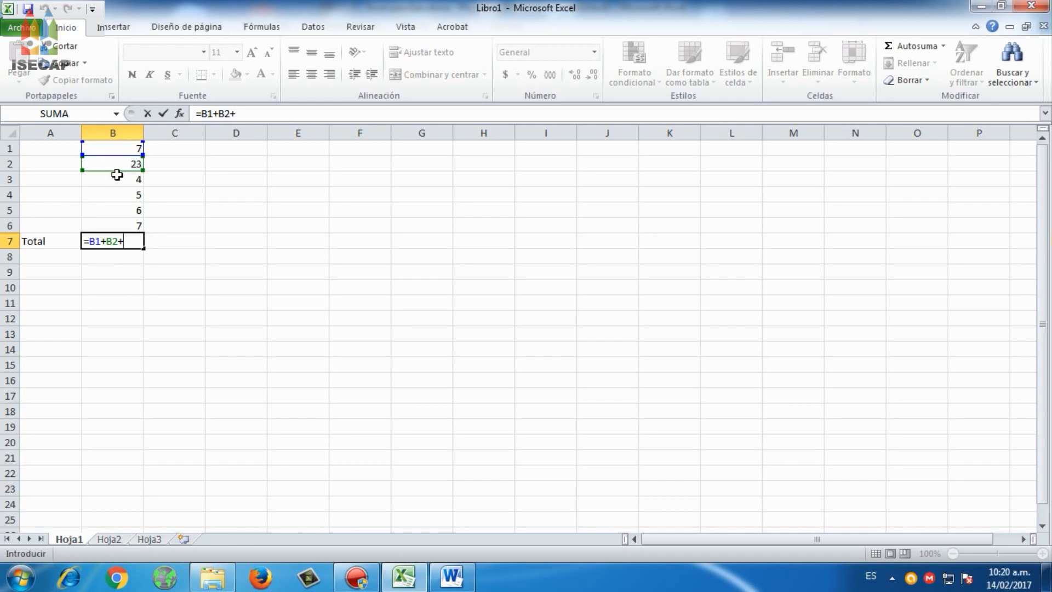
left_click(116, 177)
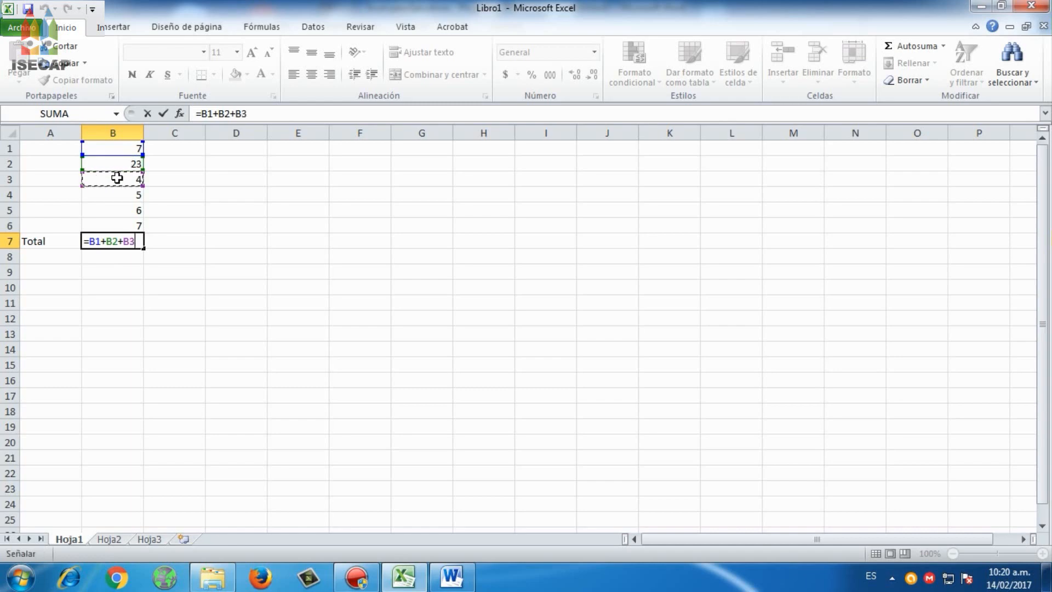
type("+")
left_click(118, 194)
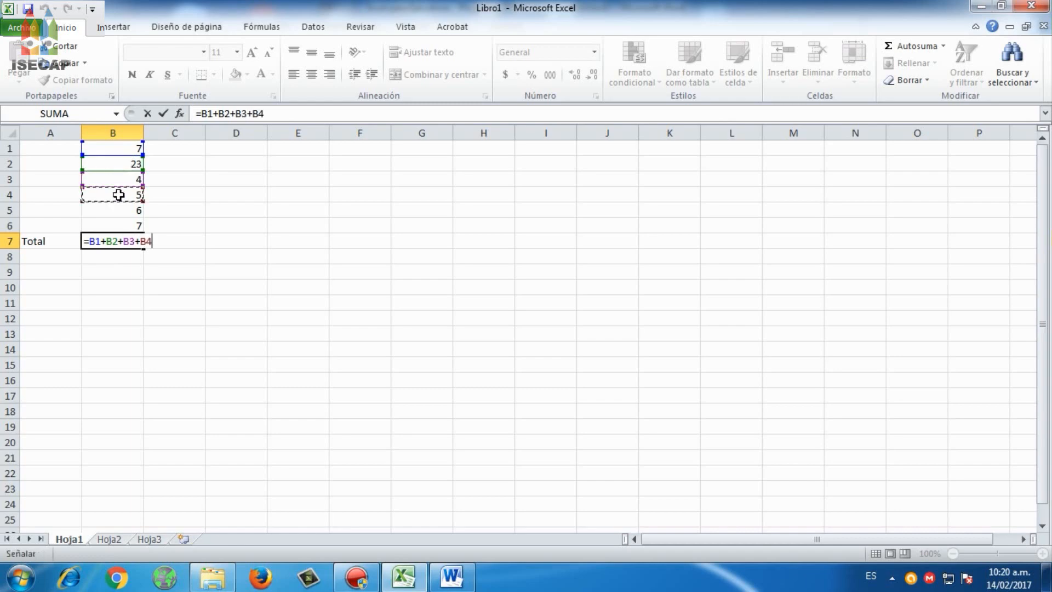
type("+")
left_click(113, 205)
type("+")
left_click(112, 223)
key("Return")
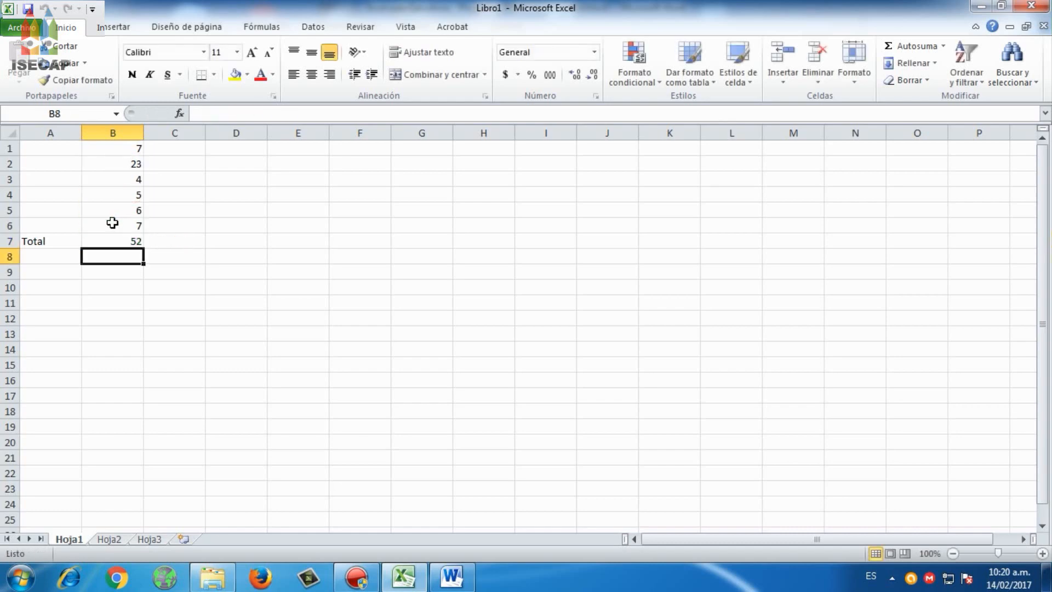
Format the total row A7:B7 as bold and right-aligned with an olive green theme fill
key("Up")
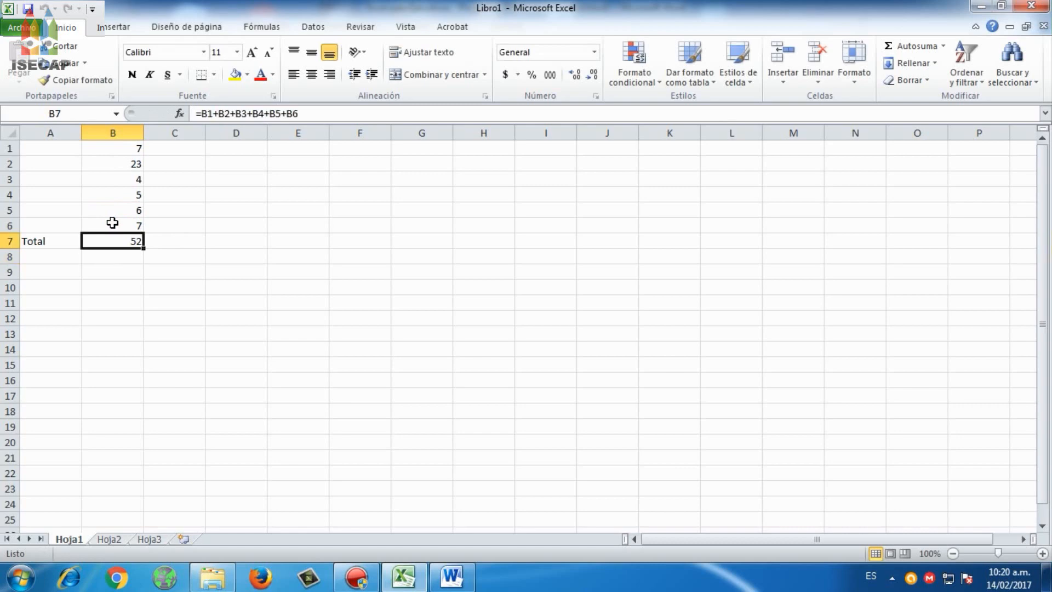
key("shift+Left")
key("ctrl+n")
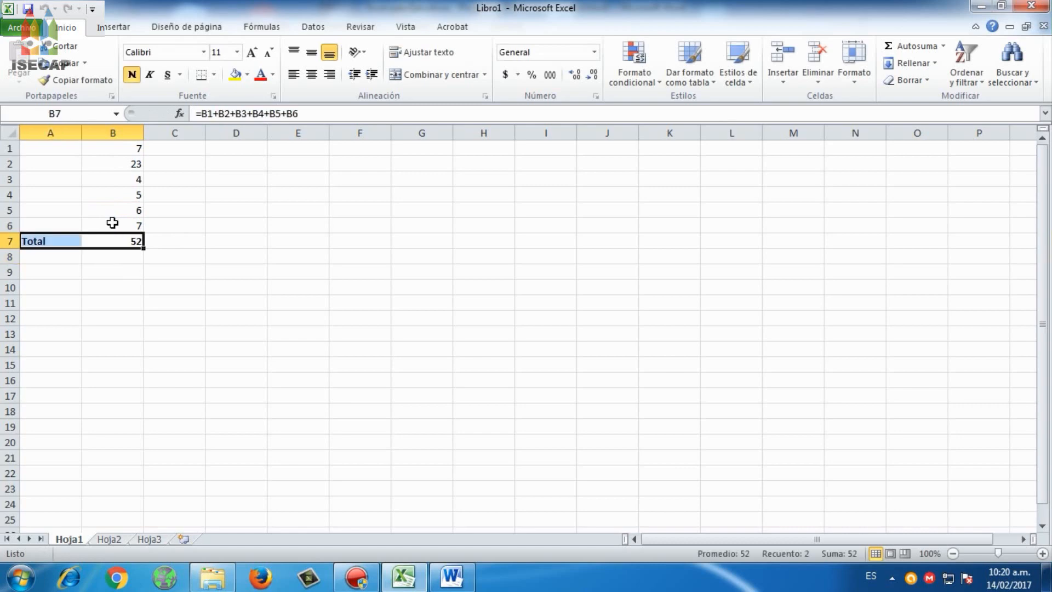
left_click(247, 75)
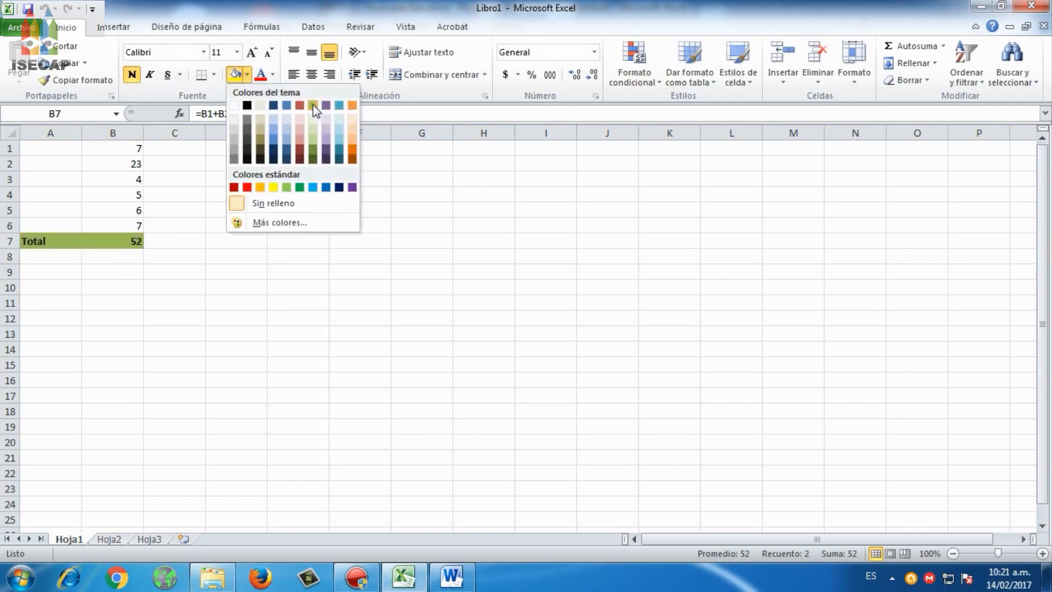
left_click(313, 105)
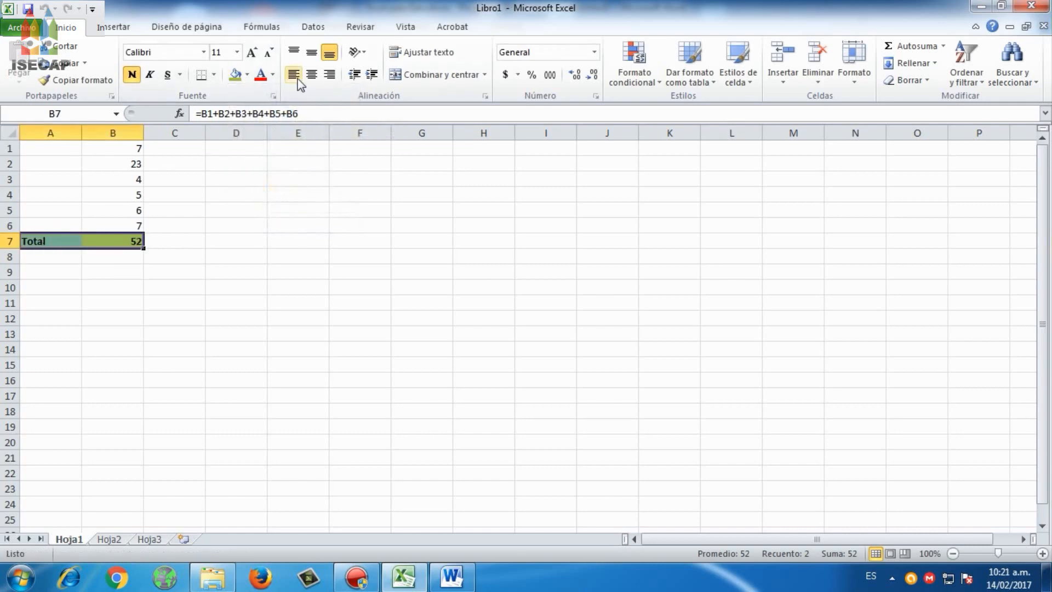
left_click(329, 74)
left_click(83, 256)
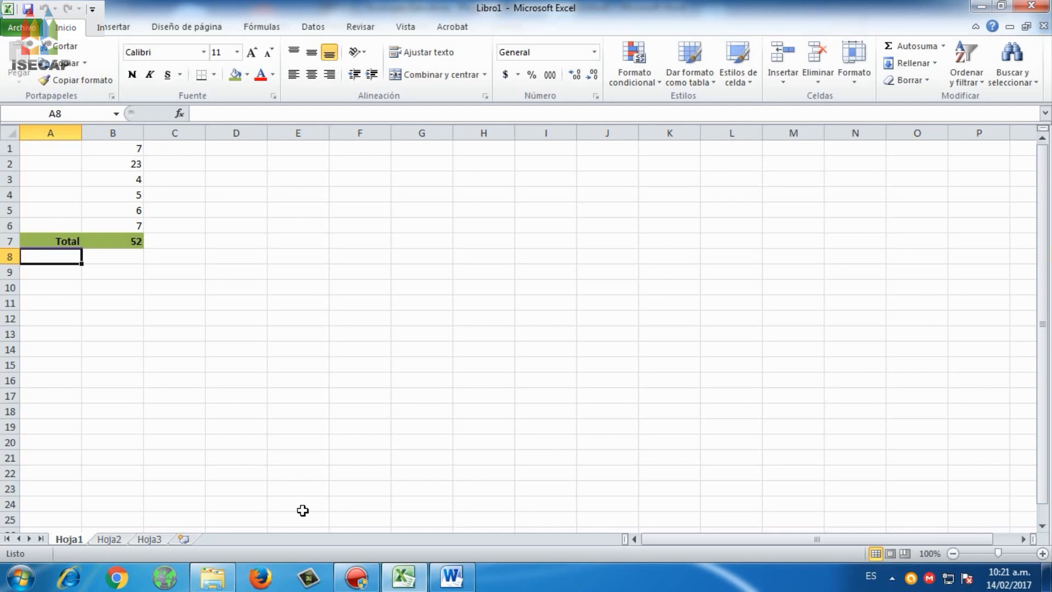
Enter the label "Total con Fx" in cell A8 below the first total
type("Ti")
type("otal")
type(" con")
type(" Fx")
key("Return")
Change the label in A7 to "Total sin Fx"
key("Up")
key("Up")
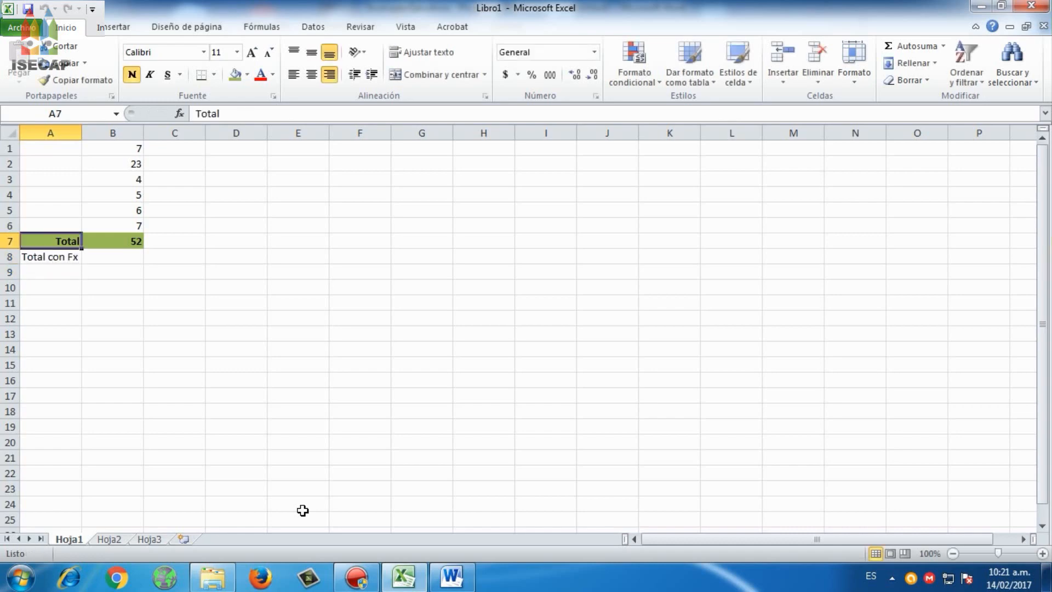
key("F2")
type("sin")
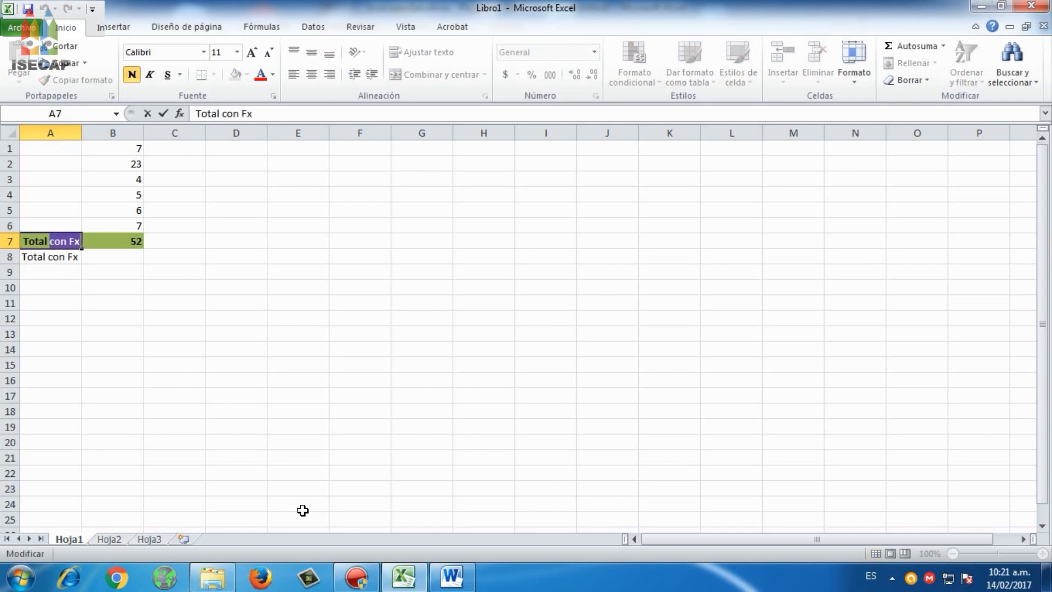
type(" F")
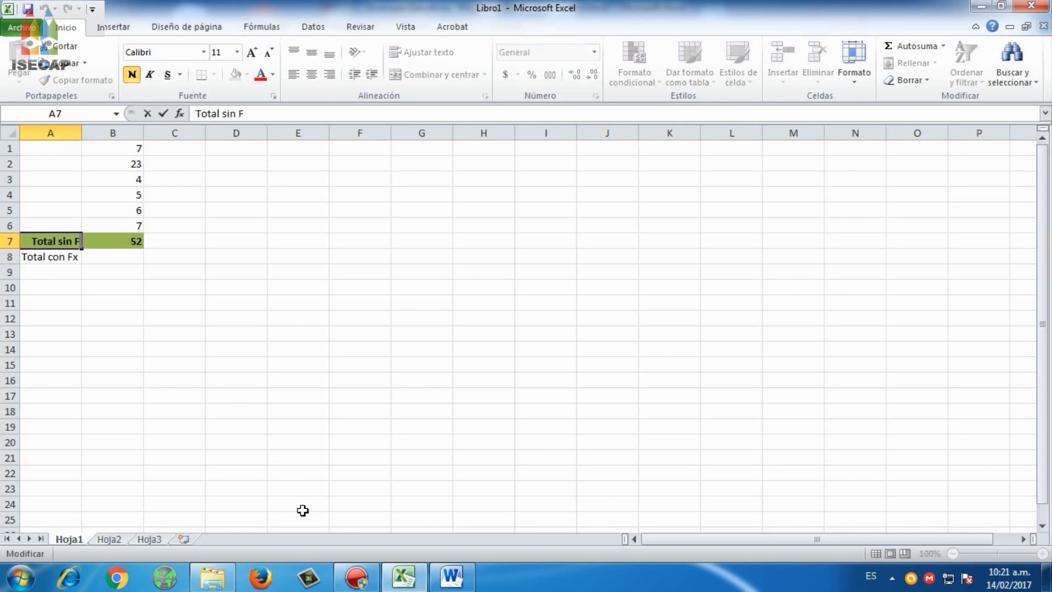
type("x")
key("Return")
Total the numbers in B8 with the SUMA function, using the formula =SUMA(B1:B6)
key("Down")
key("Up")
key("Right")
type("=")
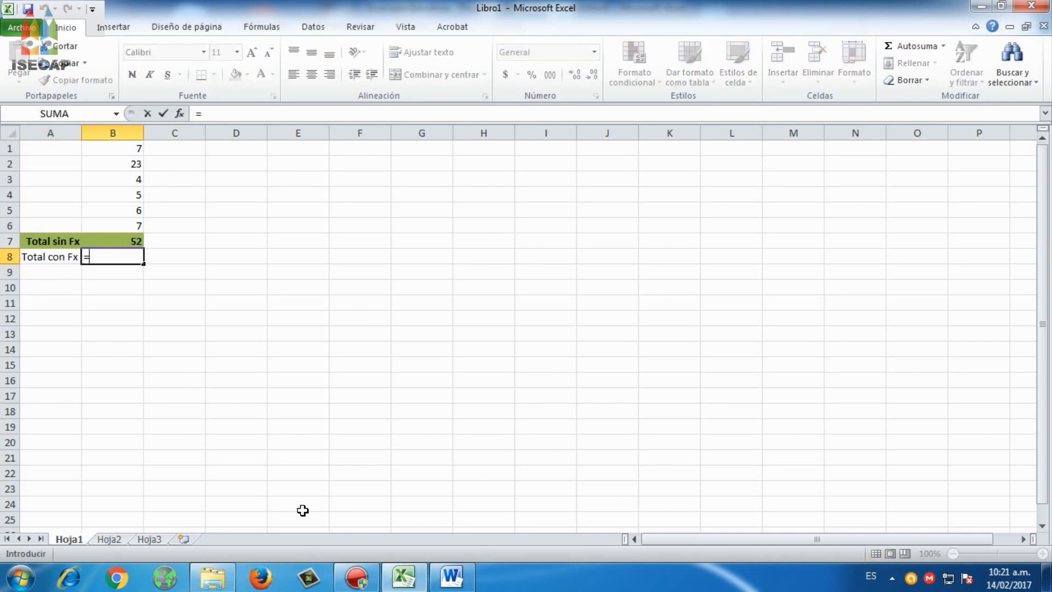
type("sum")
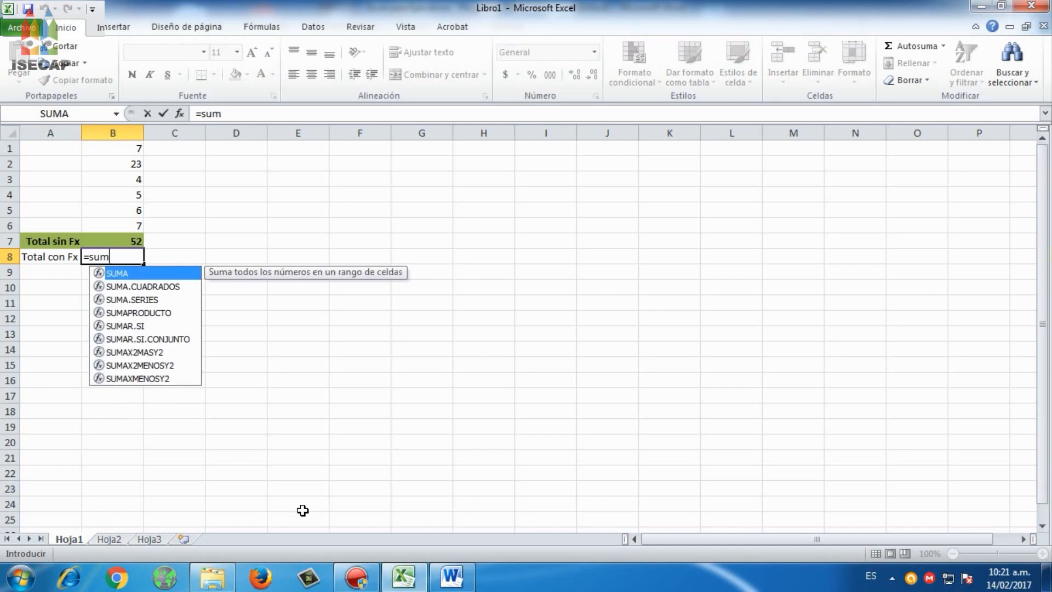
type("a")
type("(")
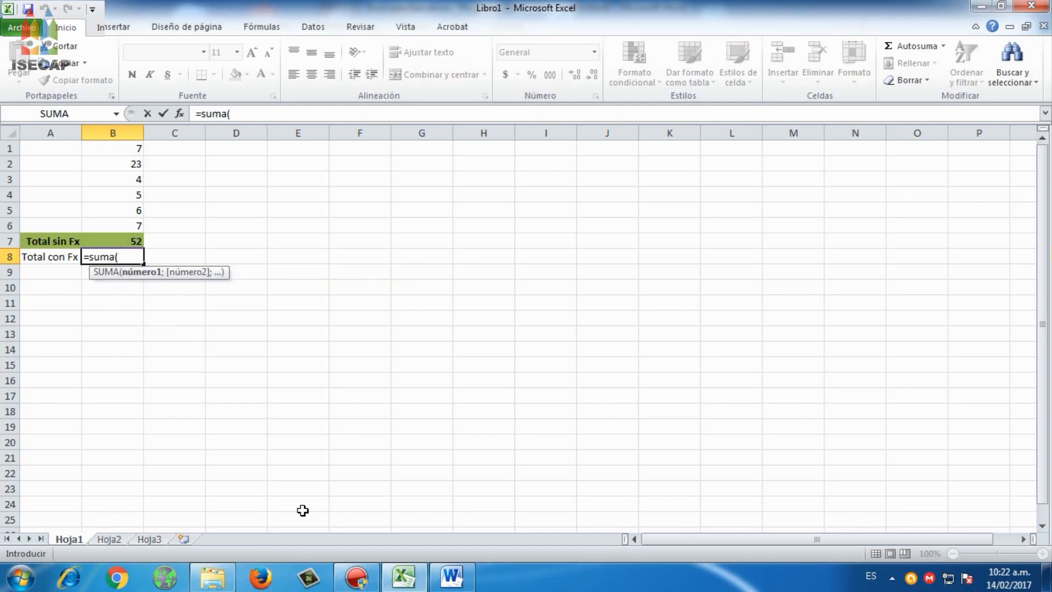
left_click_drag(134, 147, 135, 227)
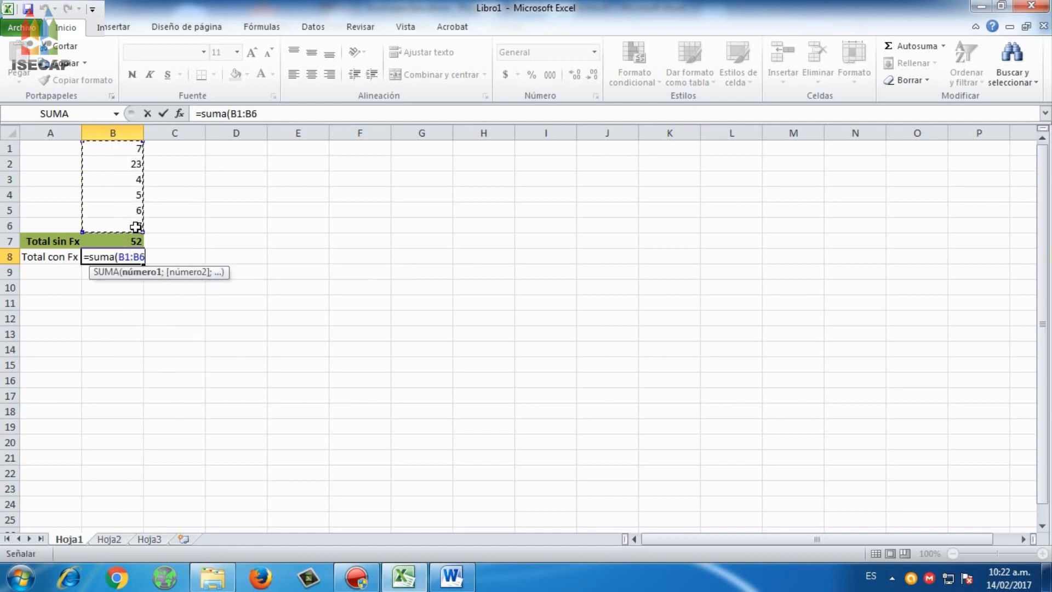
type(")")
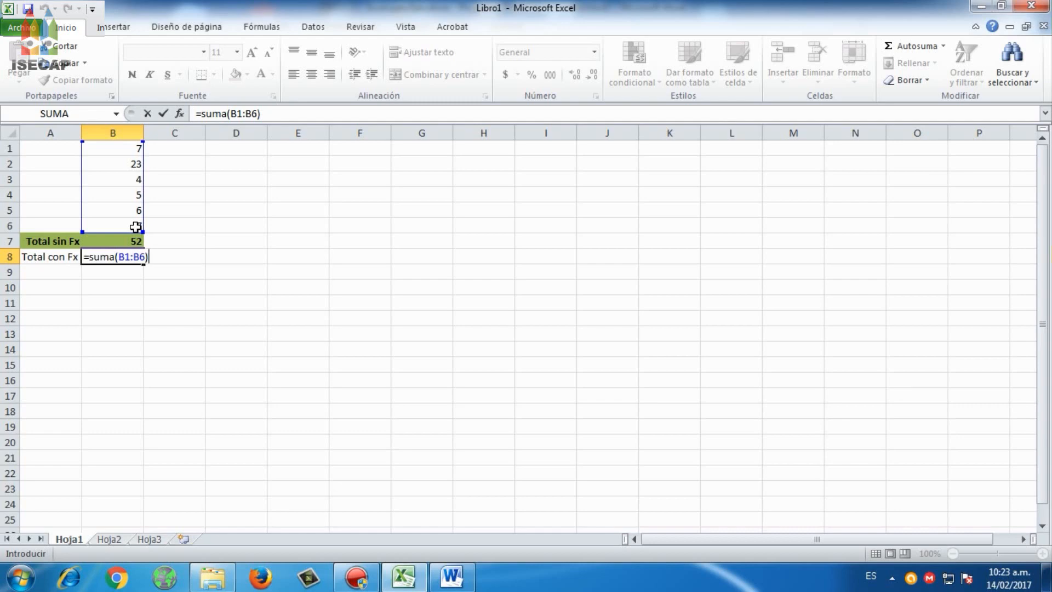
key("Return")
Format A8:B8 as bold with an aqua theme fill and the automatic font colour
key("Up")
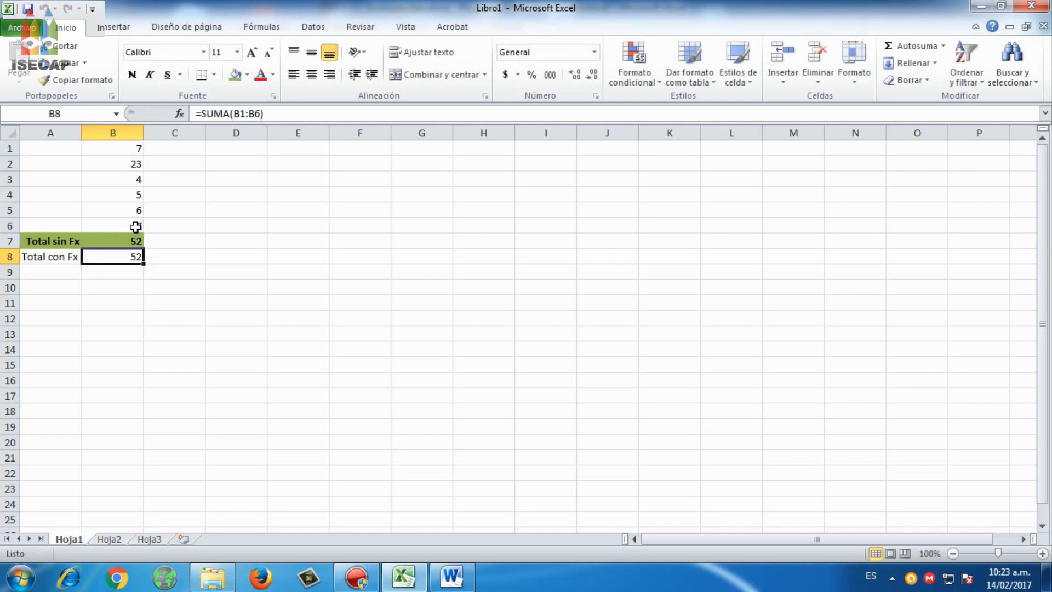
key("shift+Left")
key("ctrl+n")
left_click(259, 75)
left_click(248, 75)
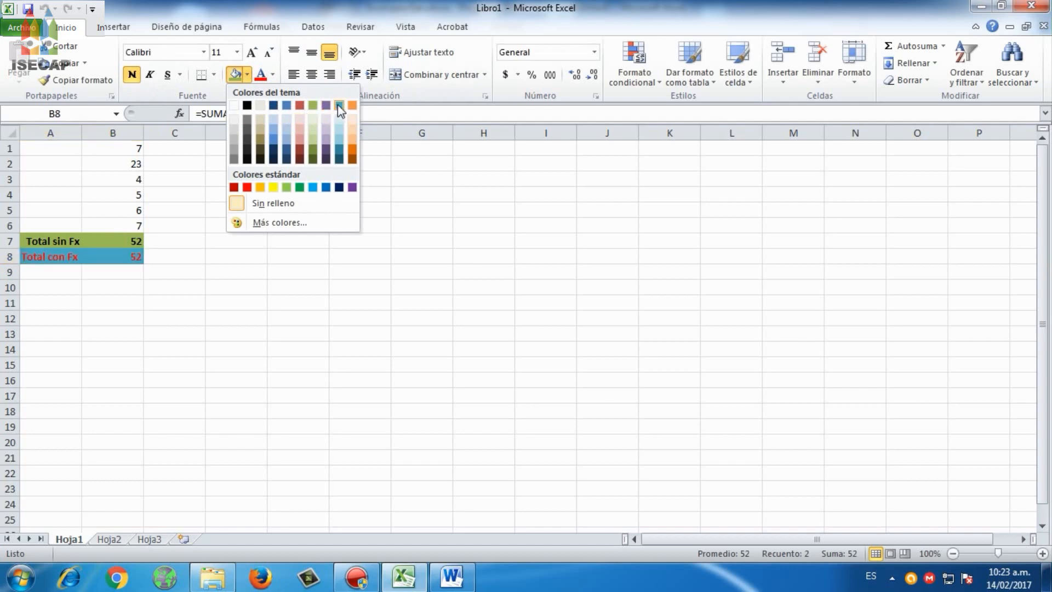
left_click(338, 104)
left_click(272, 75)
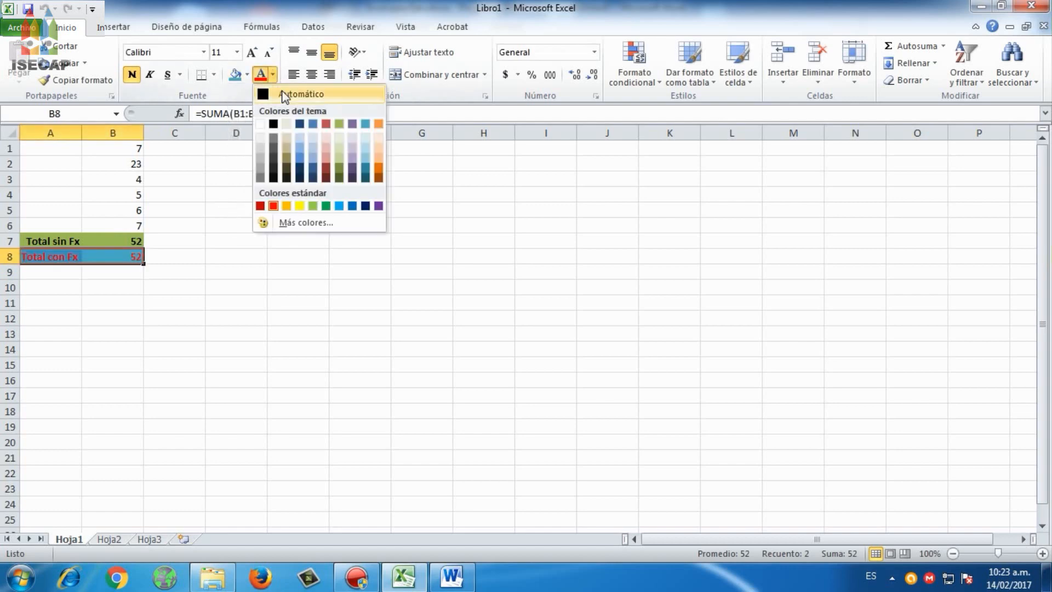
left_click(296, 94)
key("Return")
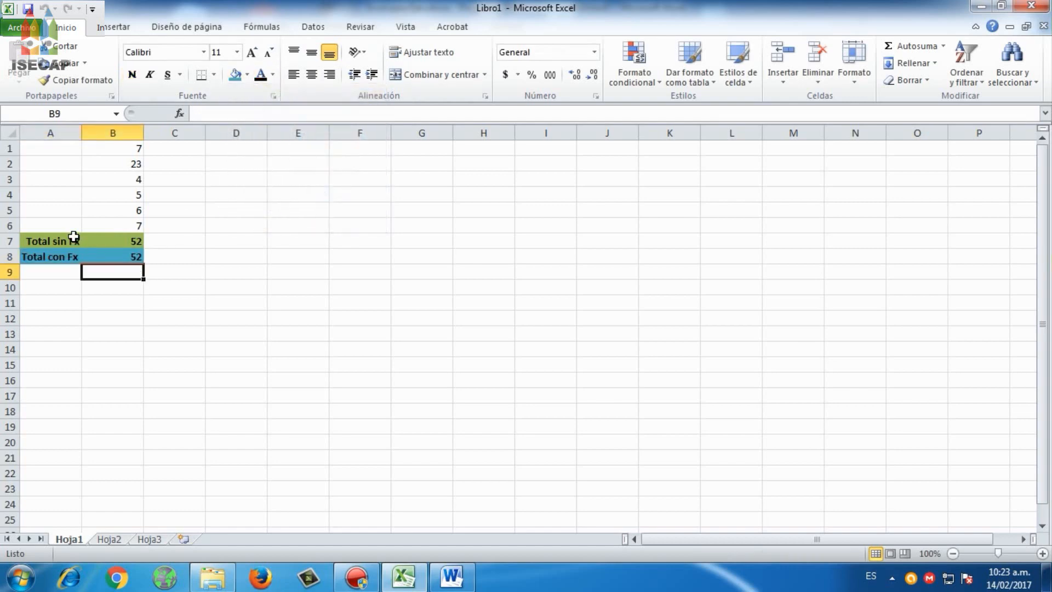
Right-align the two total labels in A7:A8
left_click_drag(73, 239, 72, 254)
left_click(329, 75)
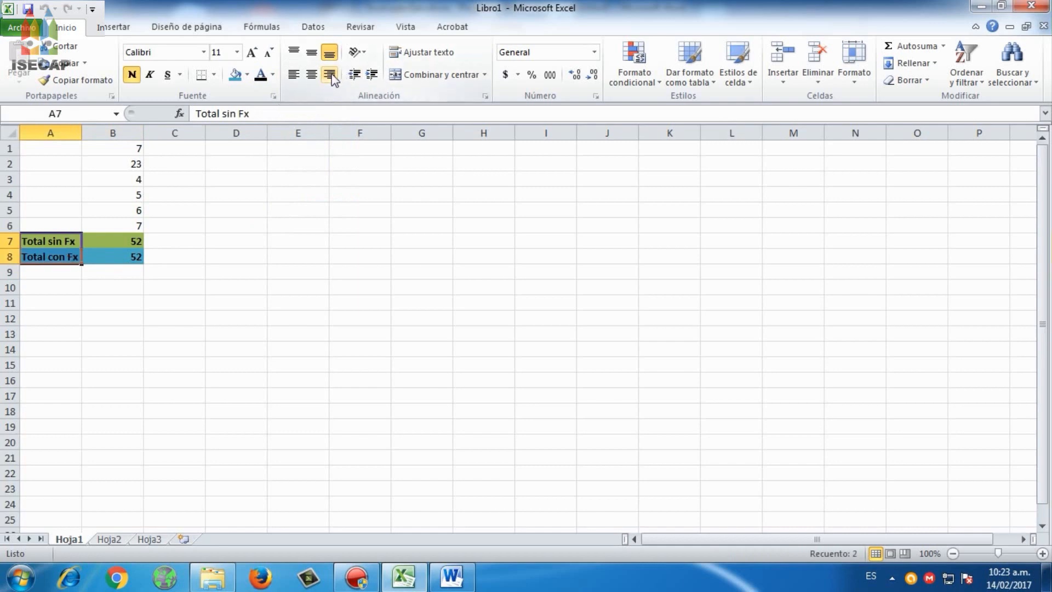
left_click(62, 288)
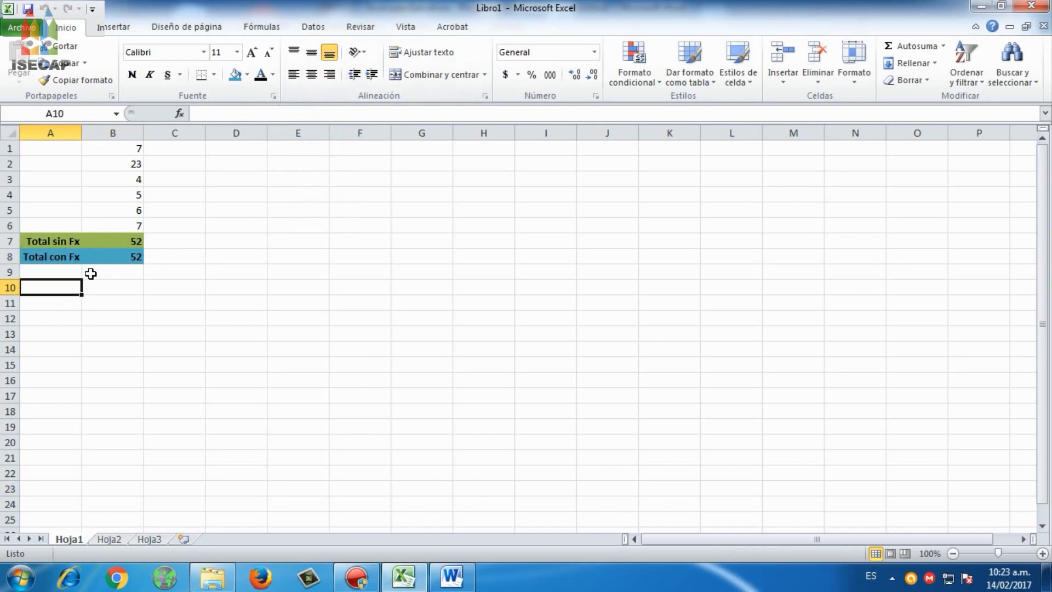
Compare the formulas behind the totals in B7 and B8 and check the numbers in B1:B6 that they add
left_click(125, 212)
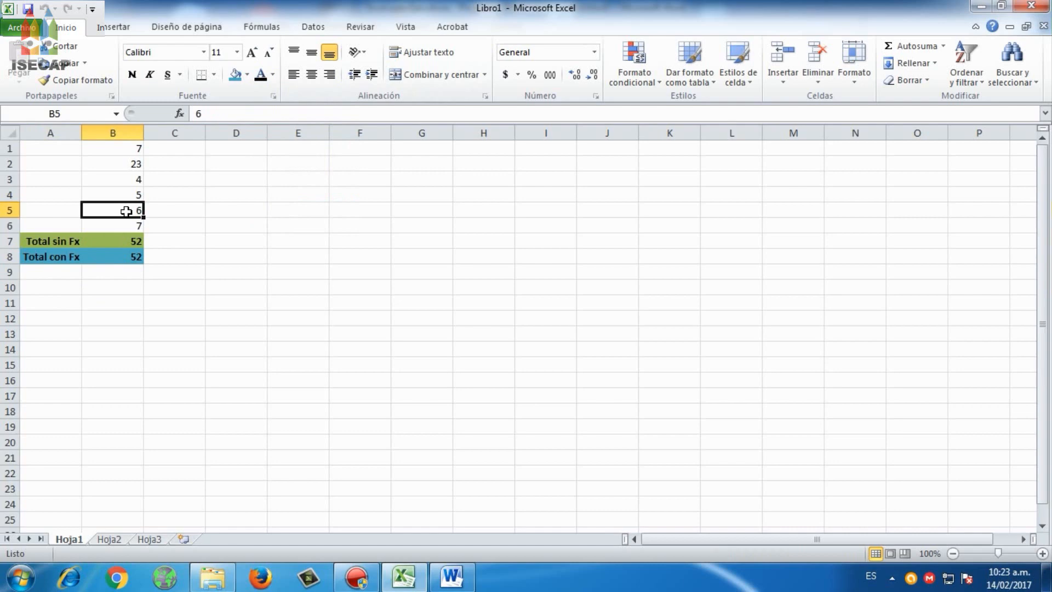
left_click(135, 242)
left_click(130, 258)
left_click(130, 242)
left_click(129, 256)
left_click(132, 241)
left_click(129, 256)
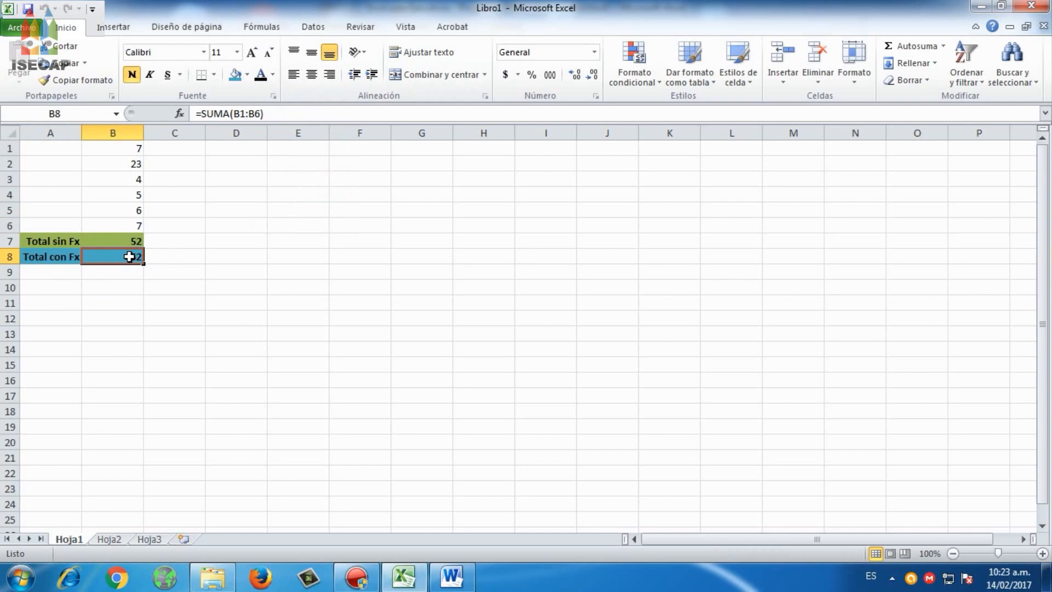
left_click(133, 242)
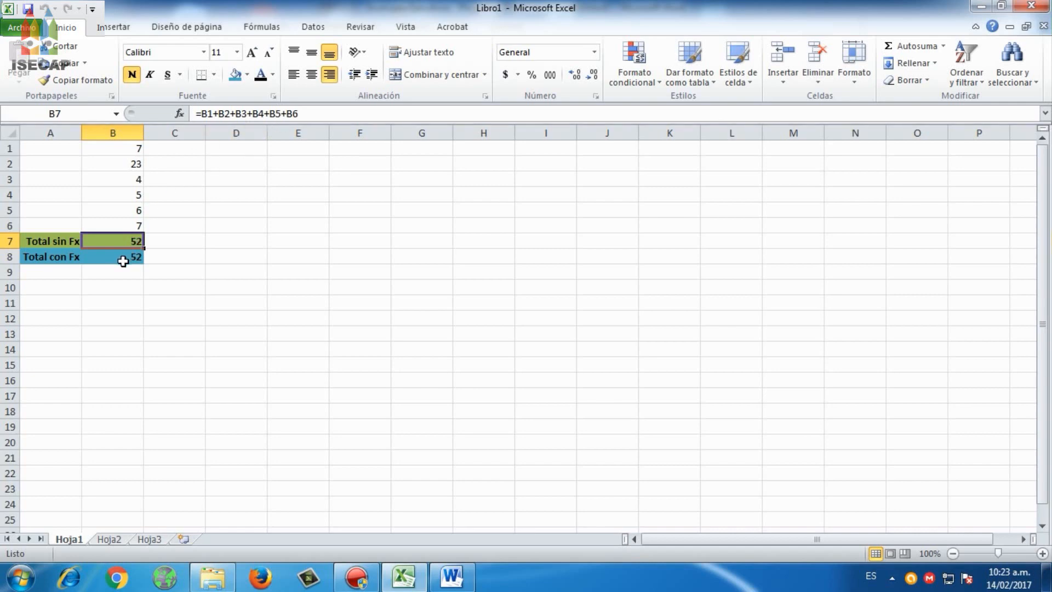
left_click(122, 261)
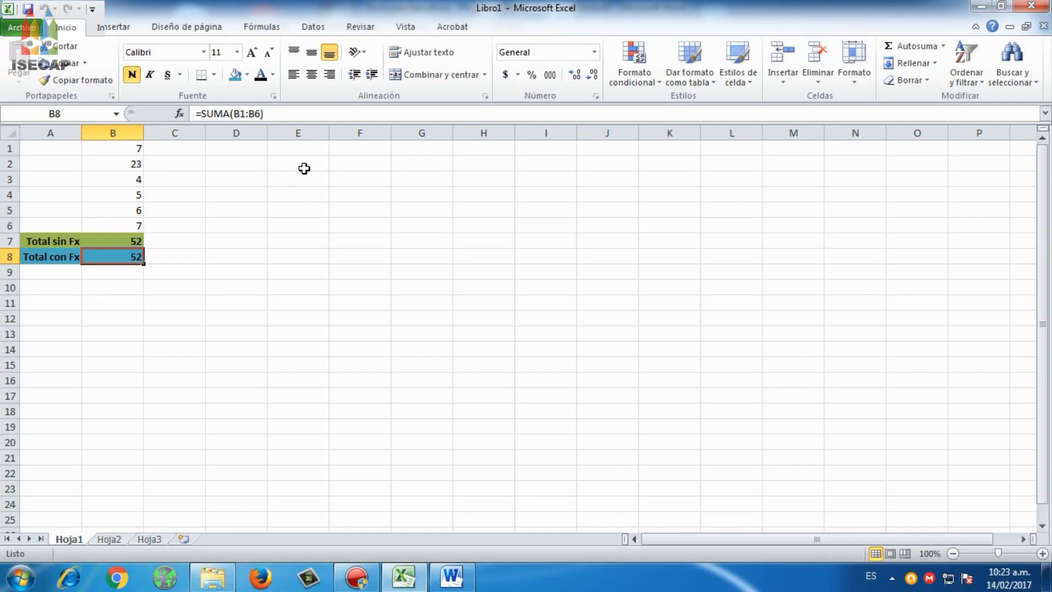
left_click_drag(139, 145, 135, 223)
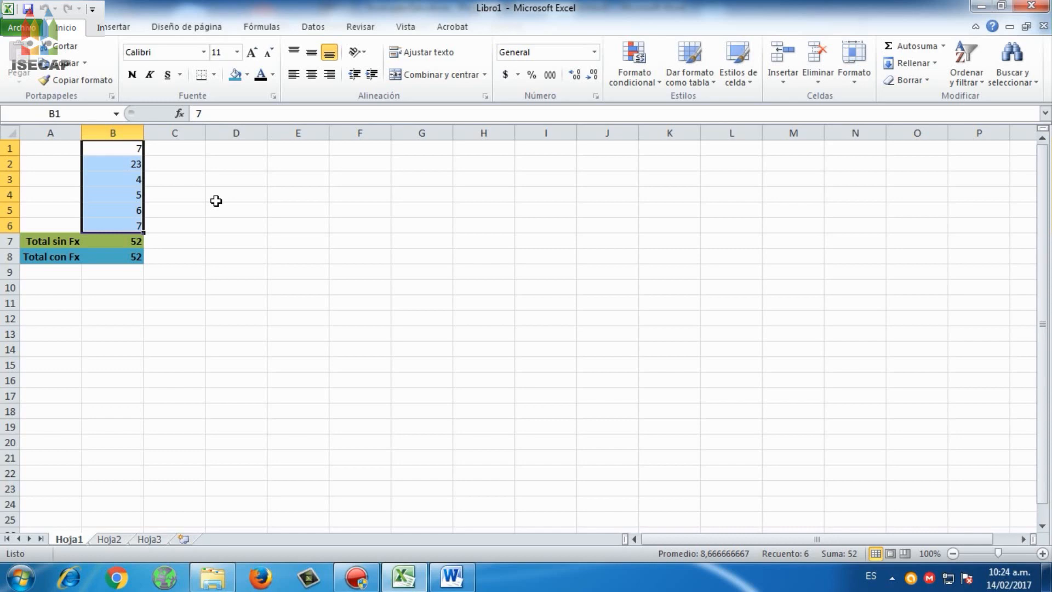
key("Down")
key("Down")
key("Down")
key("Down")
key("Down")
key("Down")
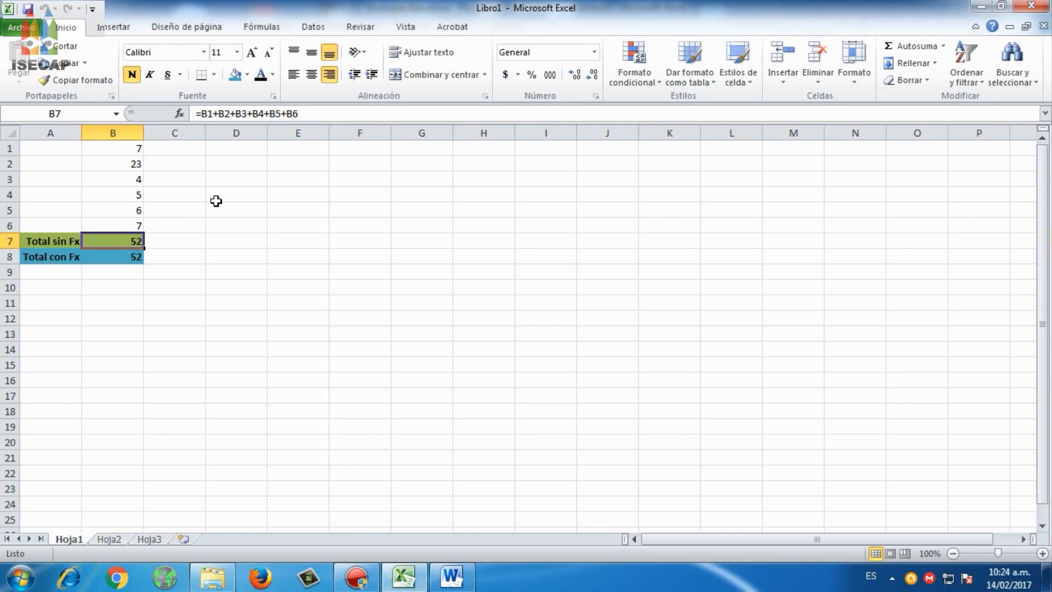
Enter 32 in D1, 4 in D3 and 5 in D6, leaving the cells between them empty
key("Down")
key("Right")
key("Left")
key("Right")
key("Right")
key("Right")
key("Left")
key("Up")
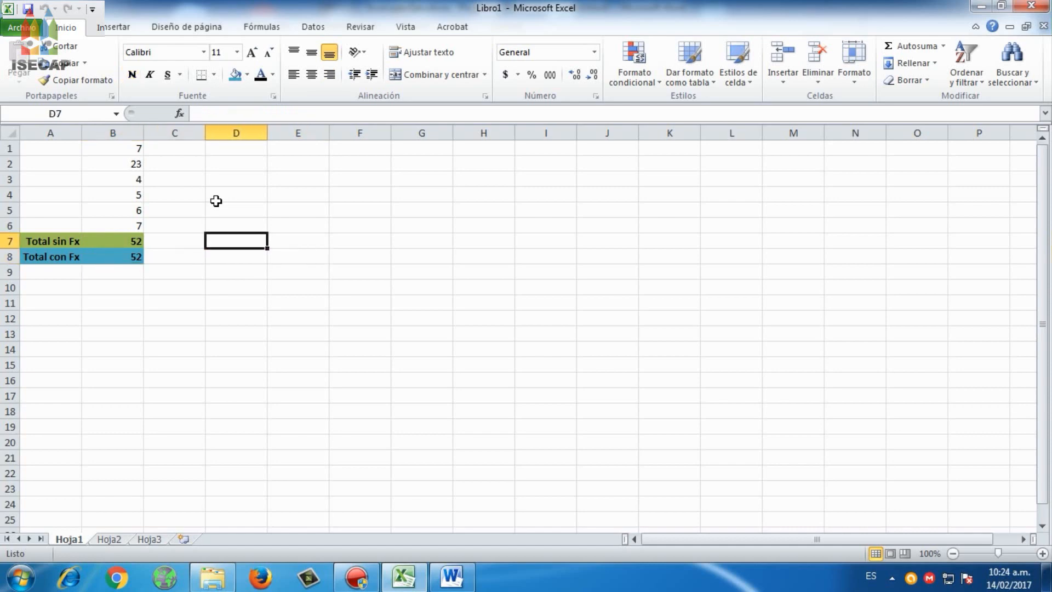
key("ctrl+Up")
key("Down")
key("Down")
key("Down")
key("Down")
key("Down")
key("Down")
key("Down")
key("Down")
key("Down")
key("Down")
key("Down")
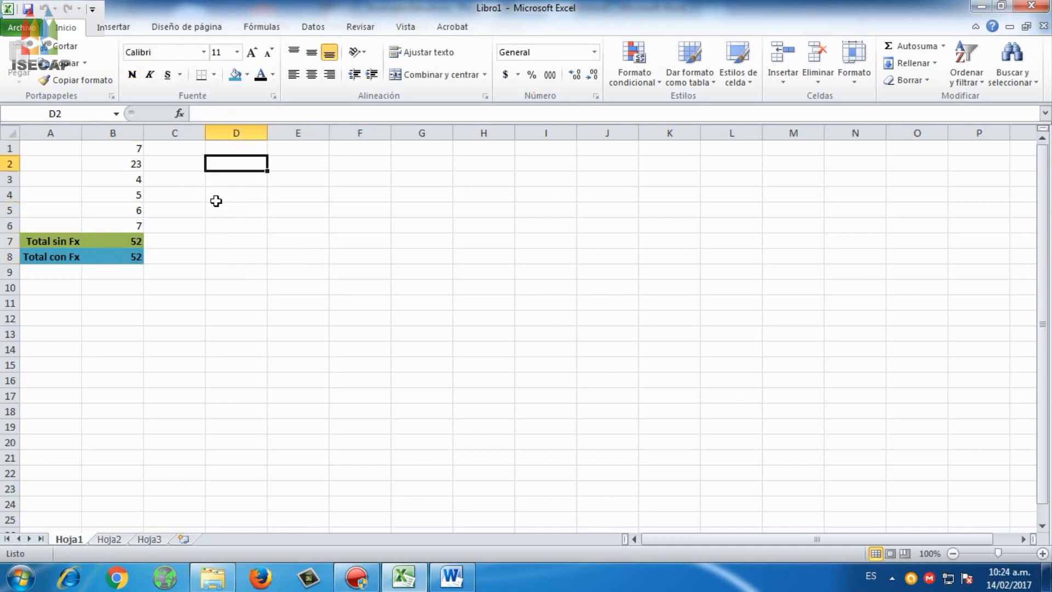
key("Up")
key("Up")
key("Up")
key("Up")
key("Up")
key("Up")
key("Up")
key("Up")
key("Up")
key("Up")
key("Up")
key("Down")
key("Up")
type("32")
key("Return")
key("Return")
type("4")
key("Return")
key("Return")
key("Return")
type("5")
key("Return")
key("Return")
key("Return")
Enter 6 in D17 and 7 in D19
key("Return")
key("Return")
key("Return")
key("Return")
key("Return")
key("Return")
key("Return")
key("Return")
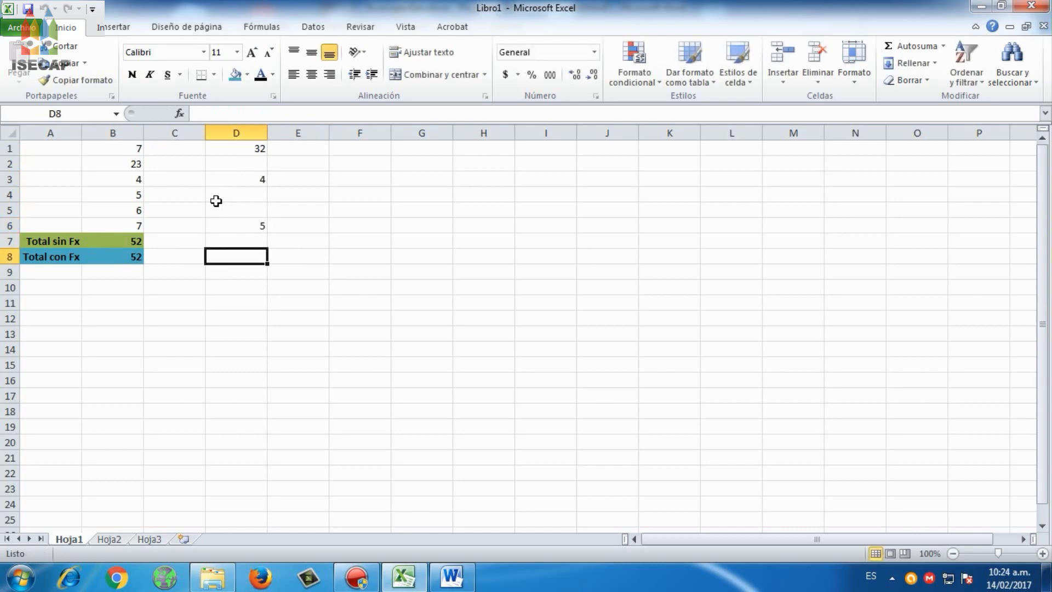
type("6")
key("Return")
key("Return")
type("7")
key("Return")
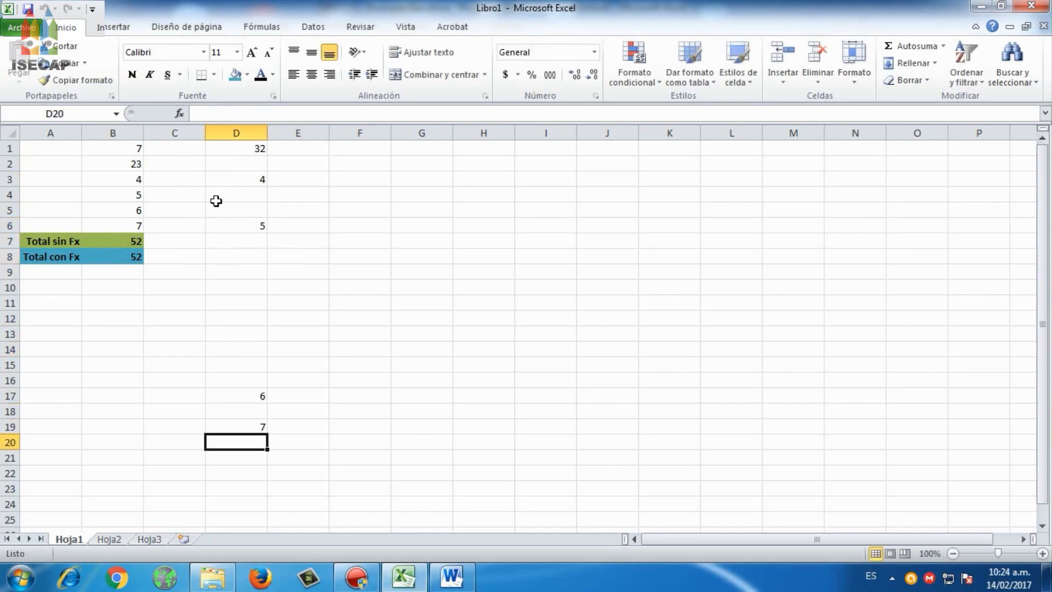
Enter more scattered numbers further down column D: one in D77, 6 in D86, 2 in D99 and 33 in D100
scroll(216, 201, "down", 20)
left_click(219, 256)
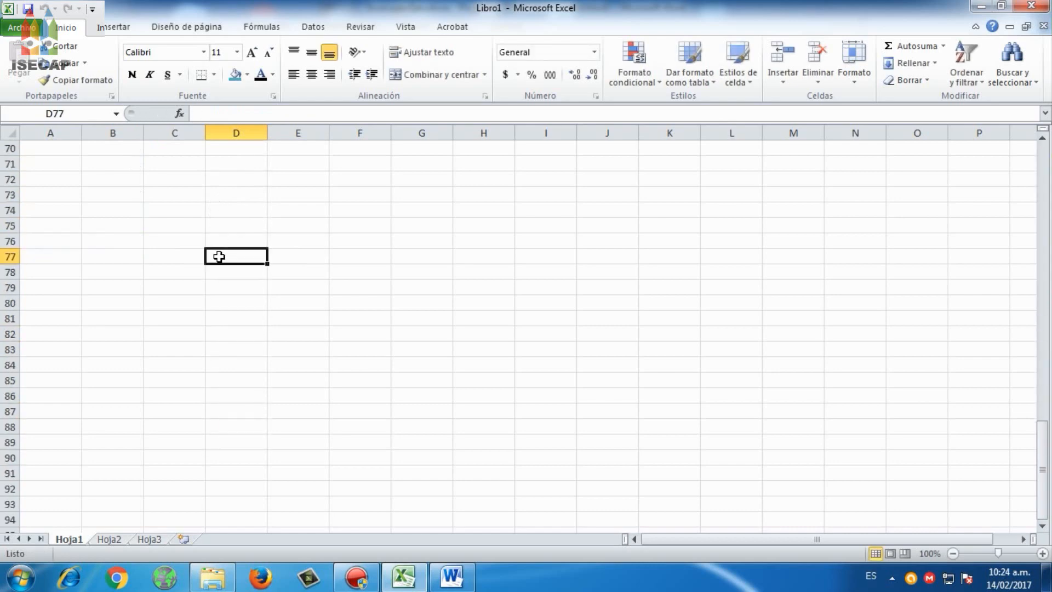
type("6")
left_click(221, 392)
scroll(221, 389, "down", 4)
type("6")
left_click(228, 400)
left_click(229, 411)
type("2")
left_click(228, 424)
type("33")
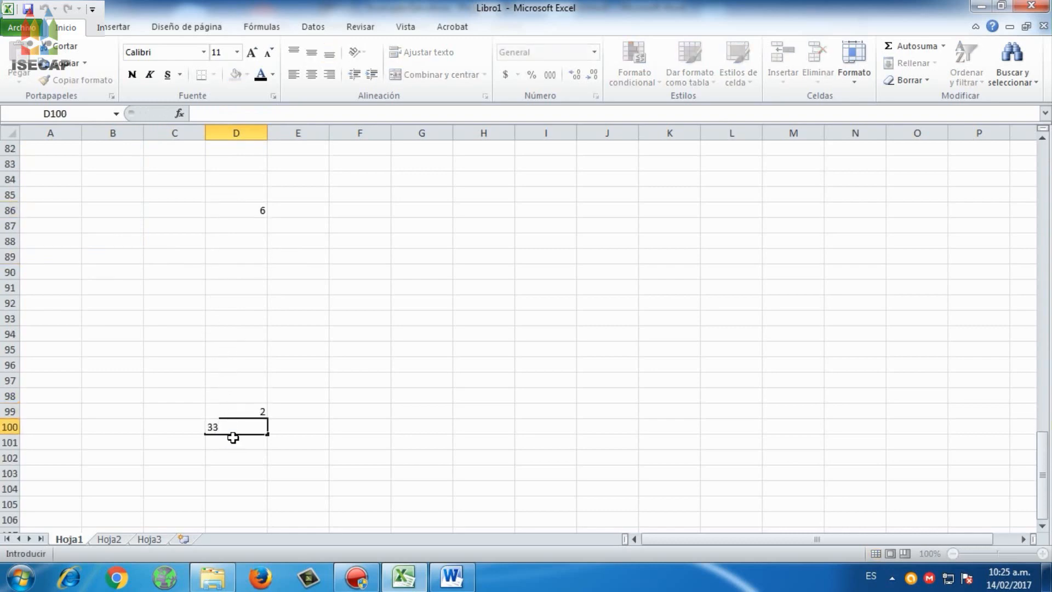
Total column D in D101 with the formula =SUMA(D1:D100) and select the resulting cell
left_click(240, 438)
type("=")
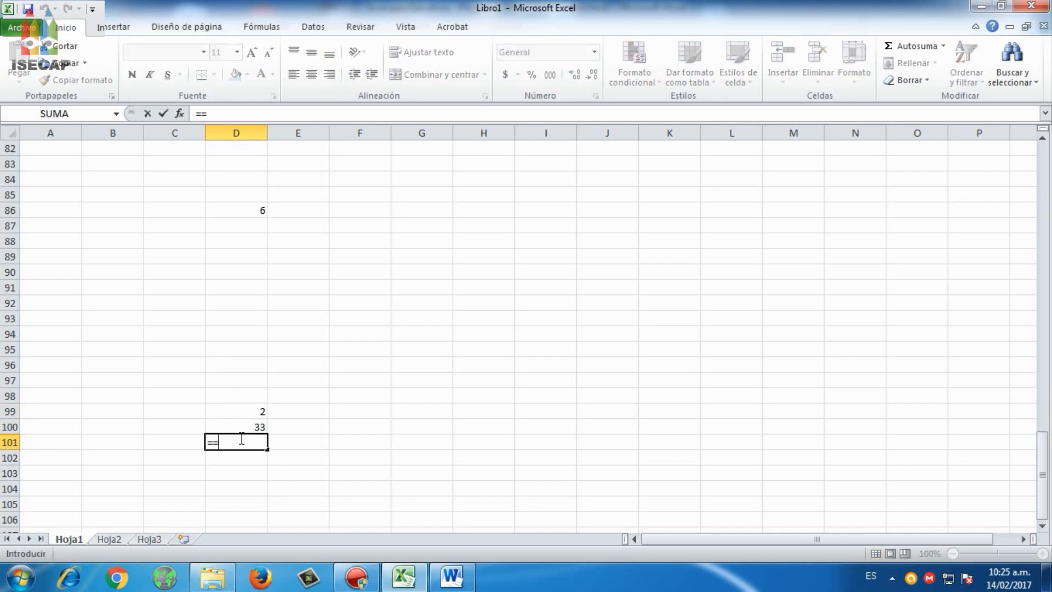
type("suma(")
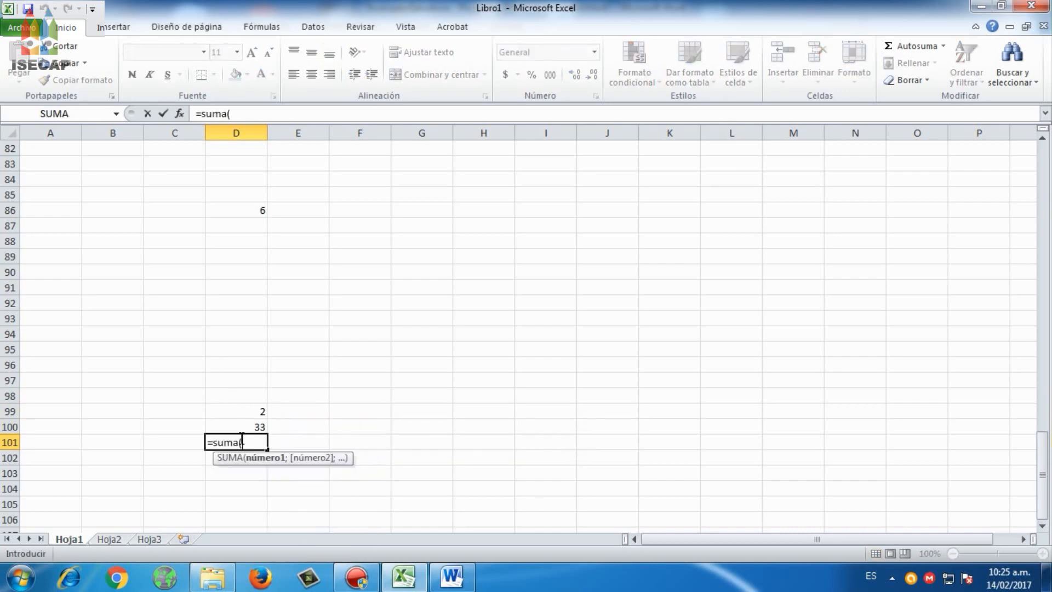
type("d1:")
type("d")
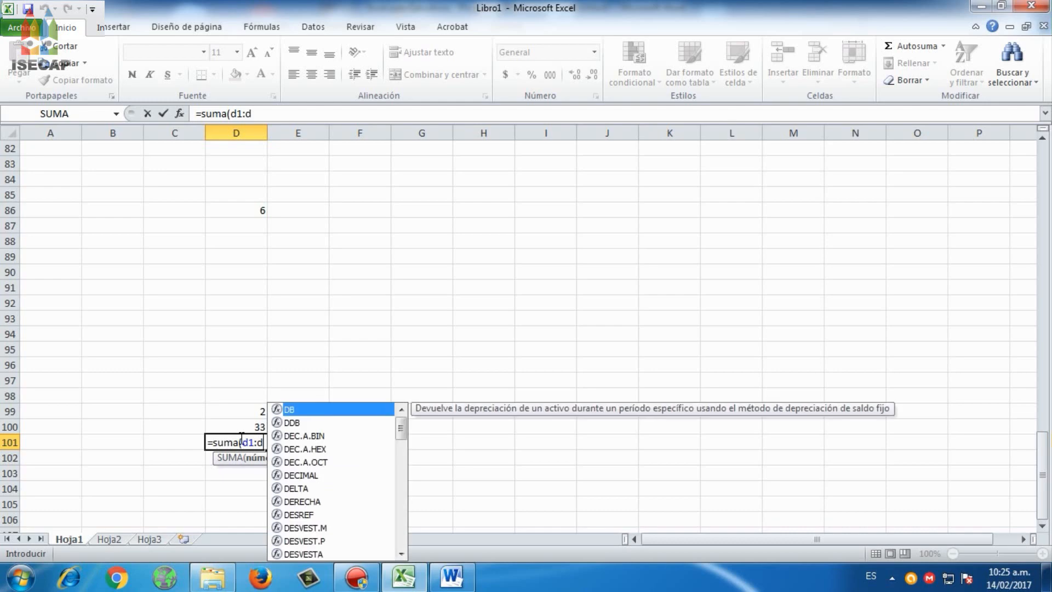
type("100)")
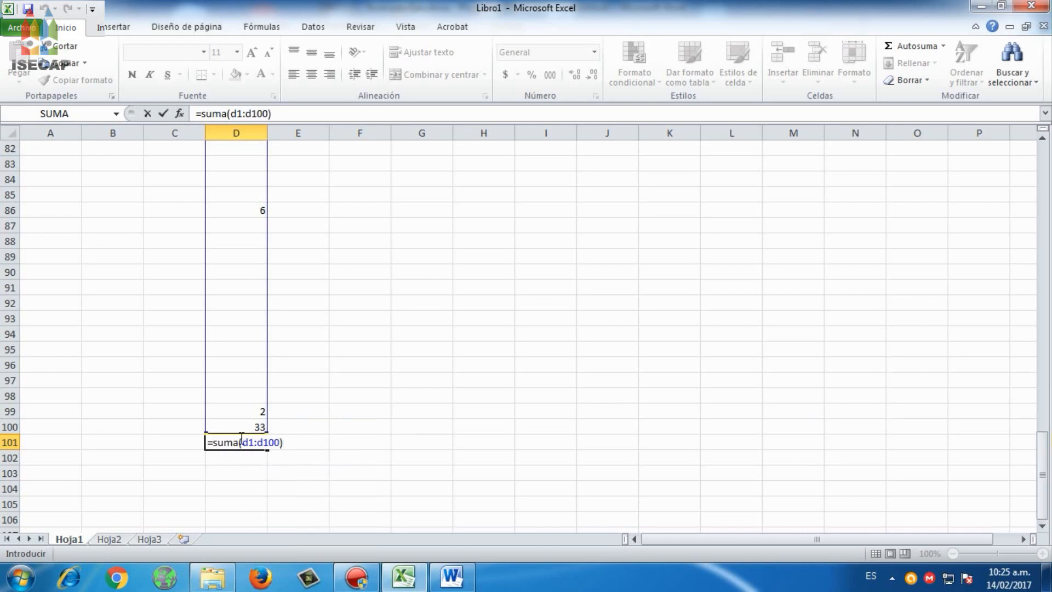
key("Return")
left_click(241, 438)
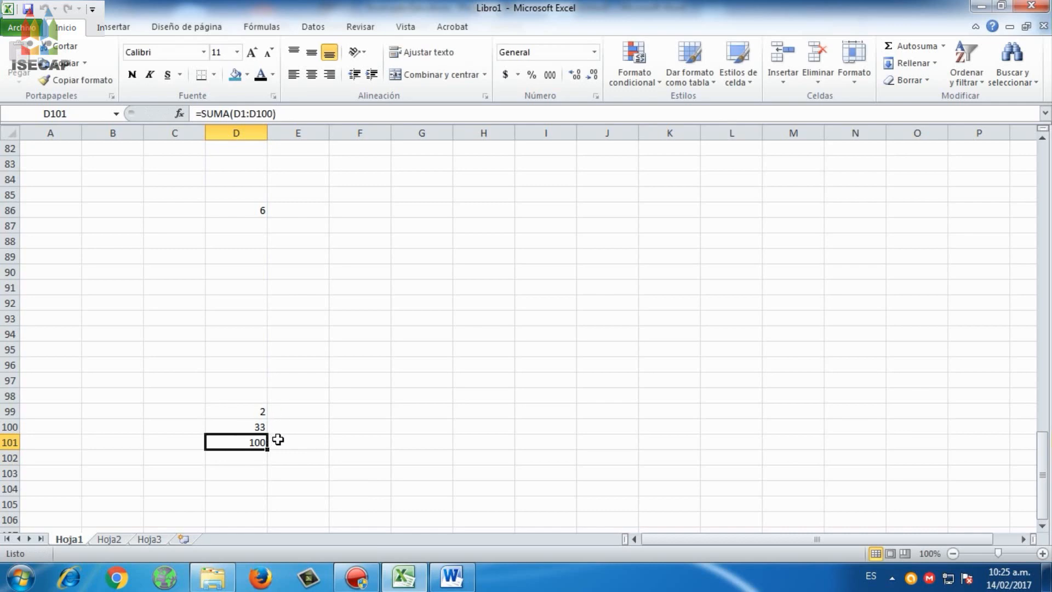
Add 5 in D93 and 21 in D95 inside the range summed by D101
scroll(279, 427, "up", 14)
scroll(277, 416, "up", 13)
scroll(266, 415, "down", 16)
scroll(258, 433, "down", 11)
left_click(242, 316)
type("5")
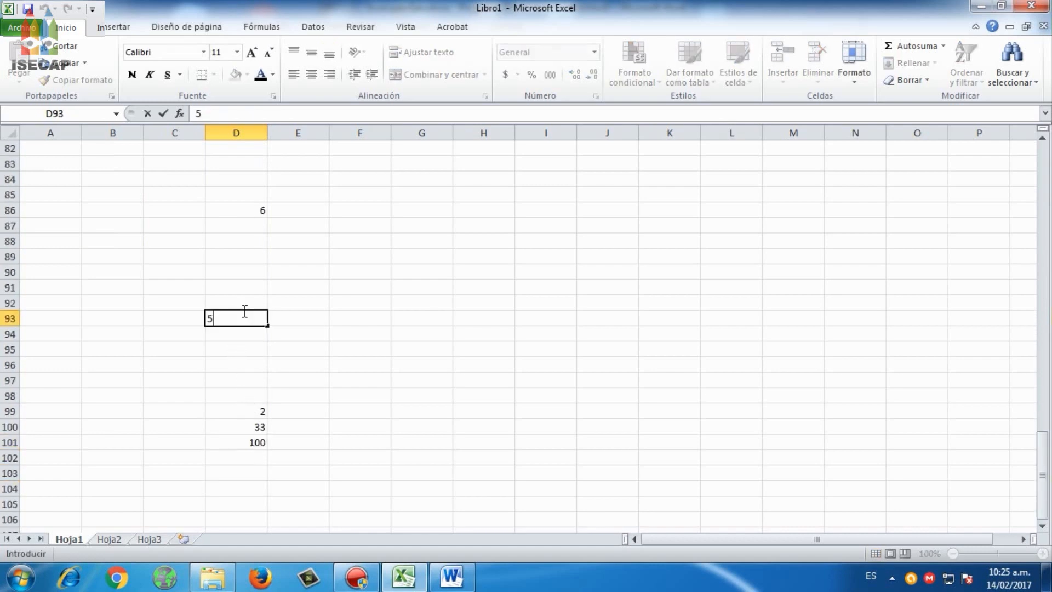
key("Return")
key("Return")
type("21")
key("Return")
Make the total in D101 bold
key("Return")
key("Return")
key("Return")
key("Return")
key("Return")
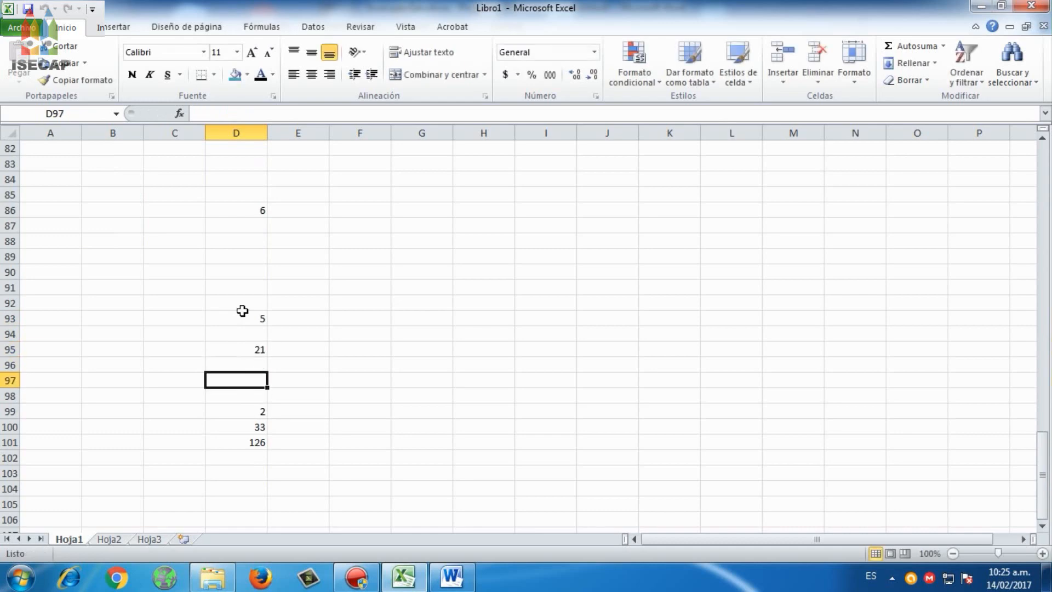
key("ctrl+n")
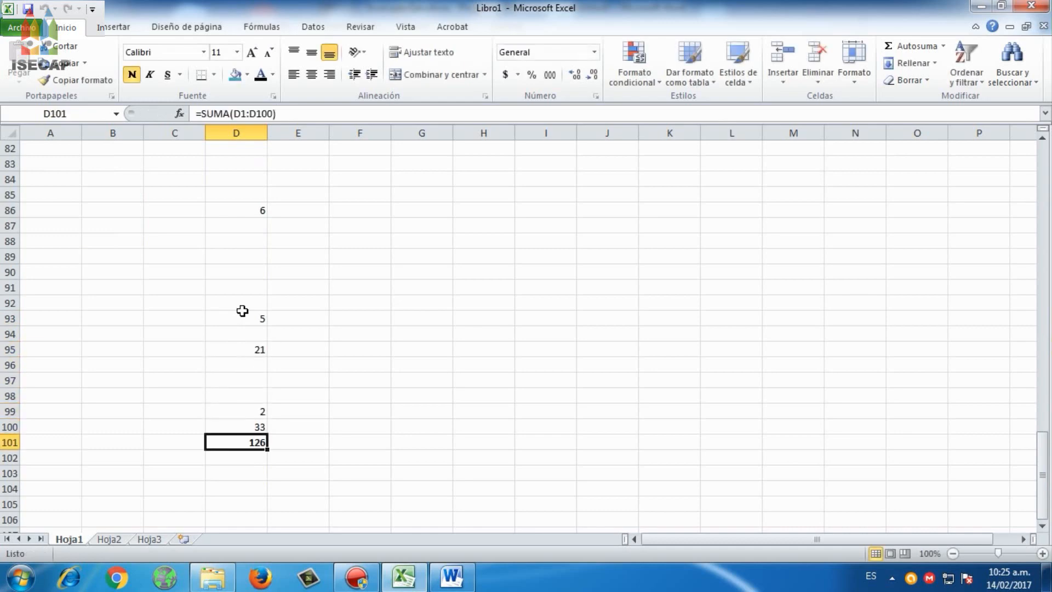
Enter suma(d1:d6) in B9 without the leading equals sign
scroll(270, 342, "up", 9)
scroll(270, 341, "up", 18)
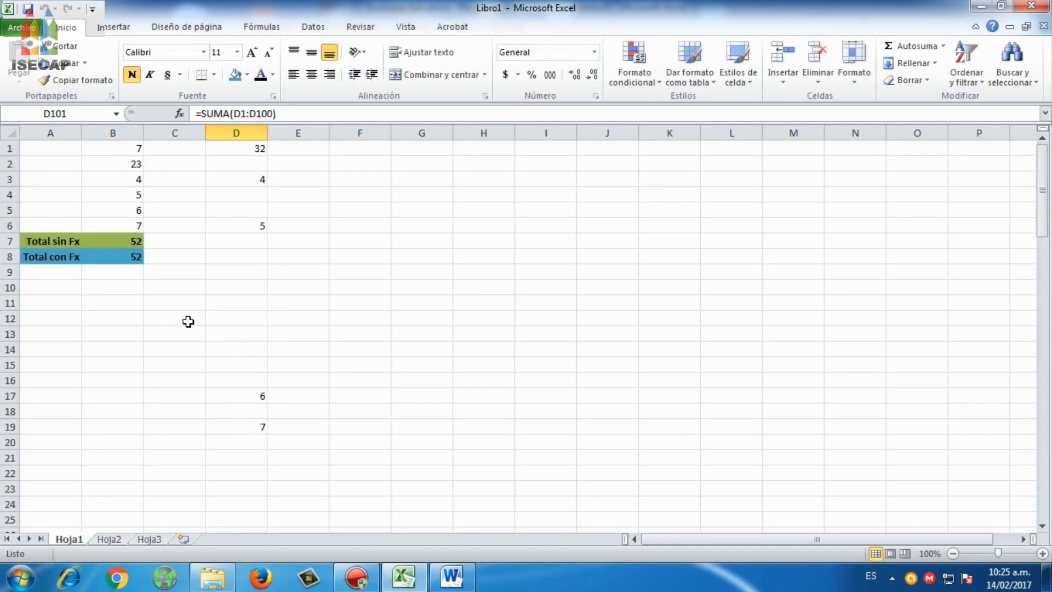
left_click(121, 253)
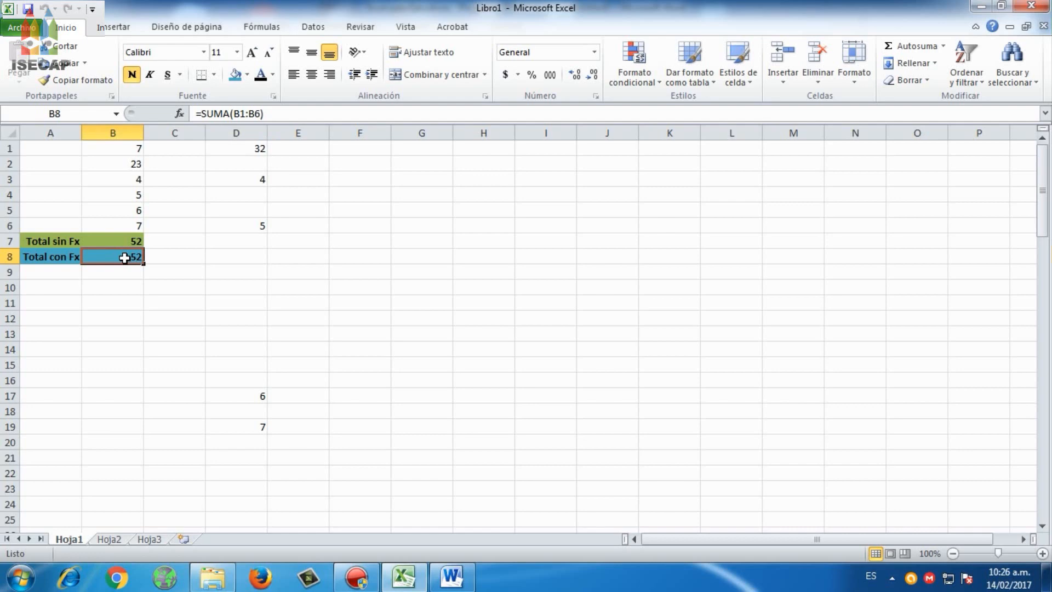
left_click(126, 272)
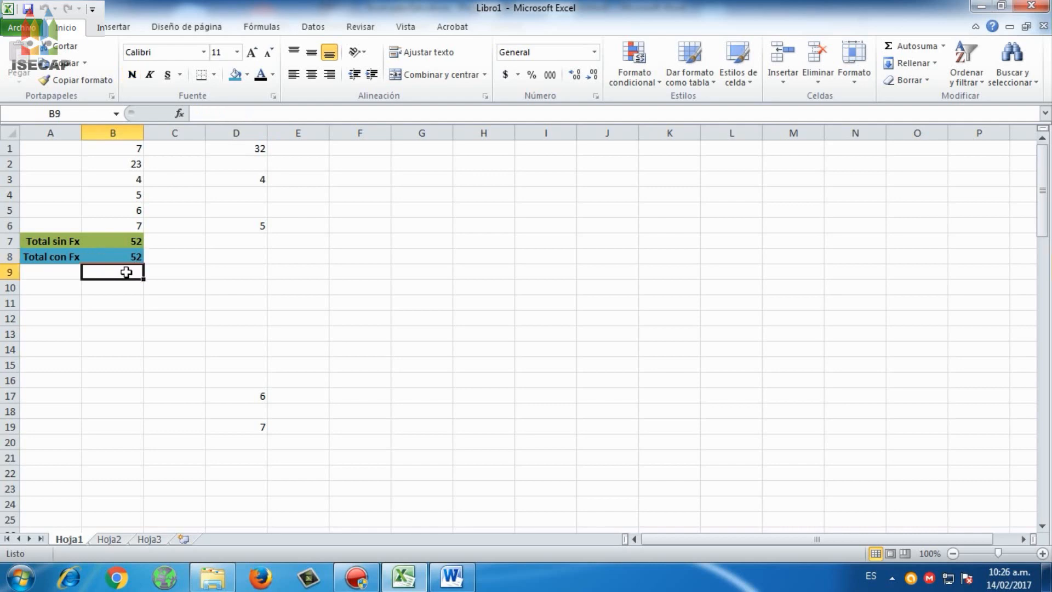
type("su")
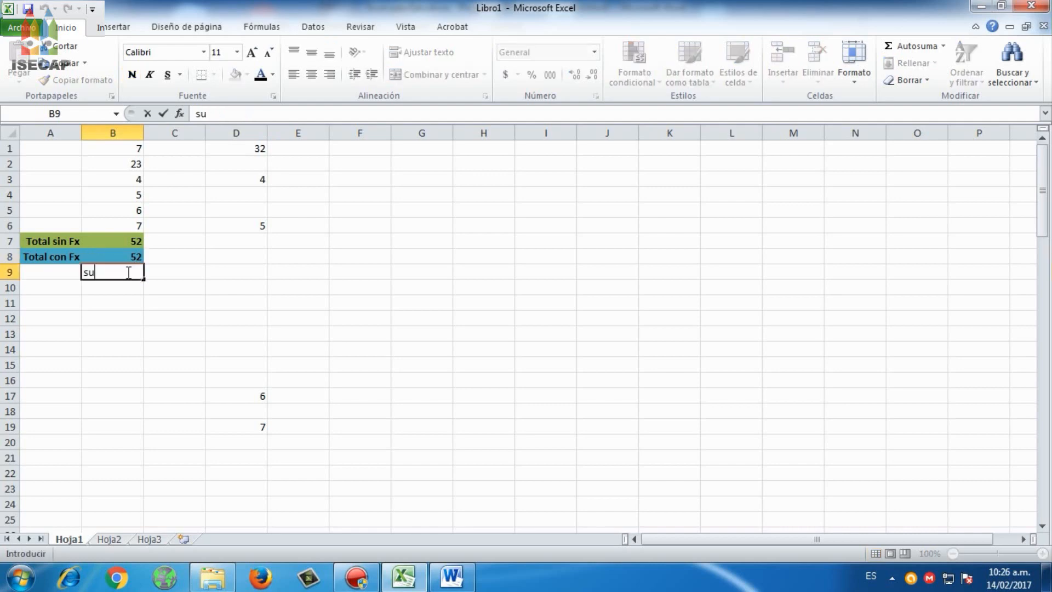
type("ma(d1:d6)")
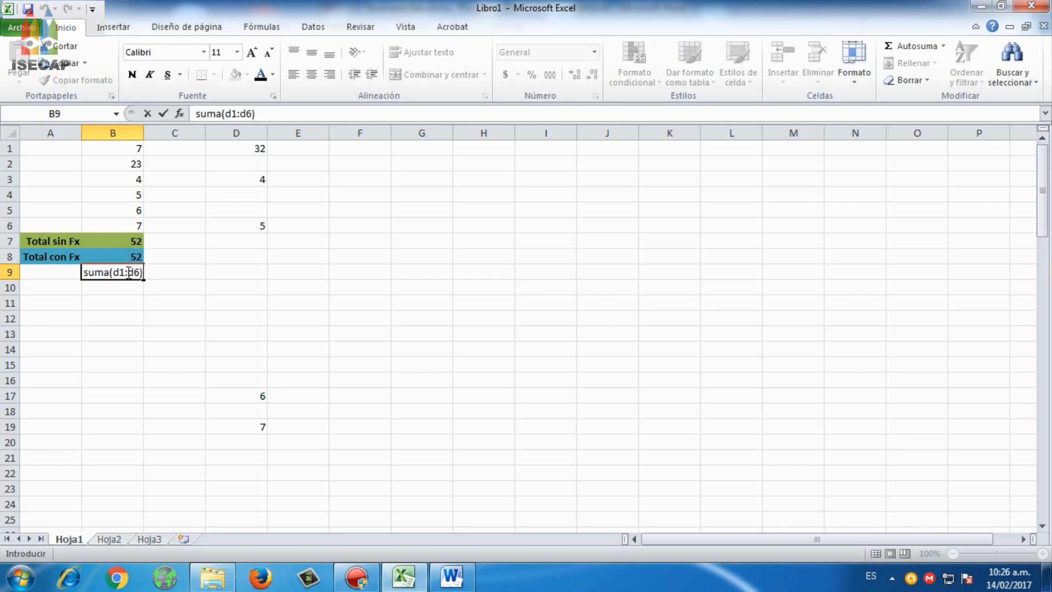
key("Return")
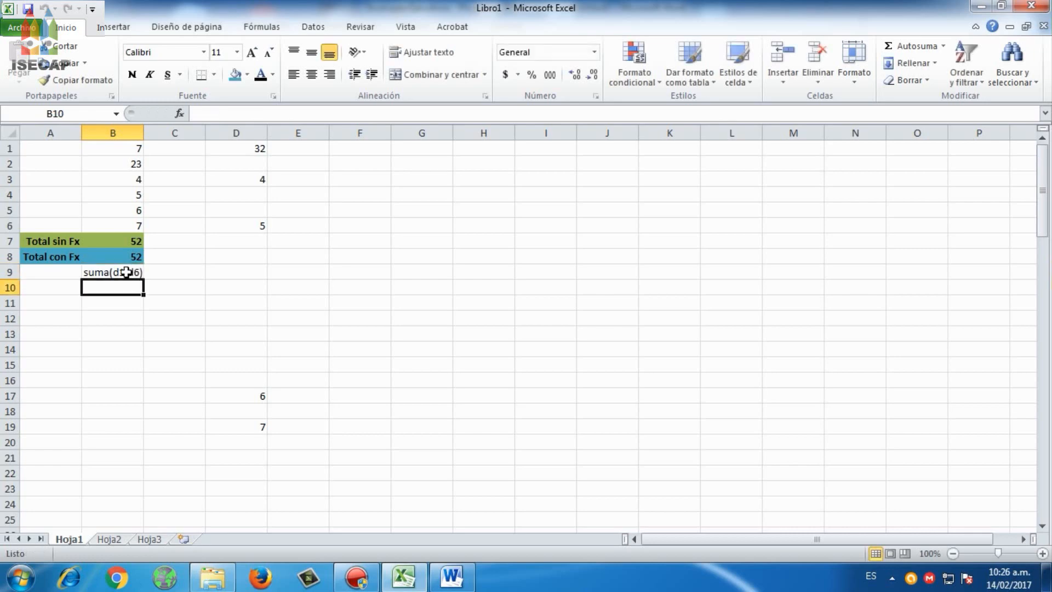
Change the range in B9 to b1:b6 so the cell contains suma(b1:b6)
left_click(126, 272)
key("Up")
key("Down")
key("Up")
key("Down")
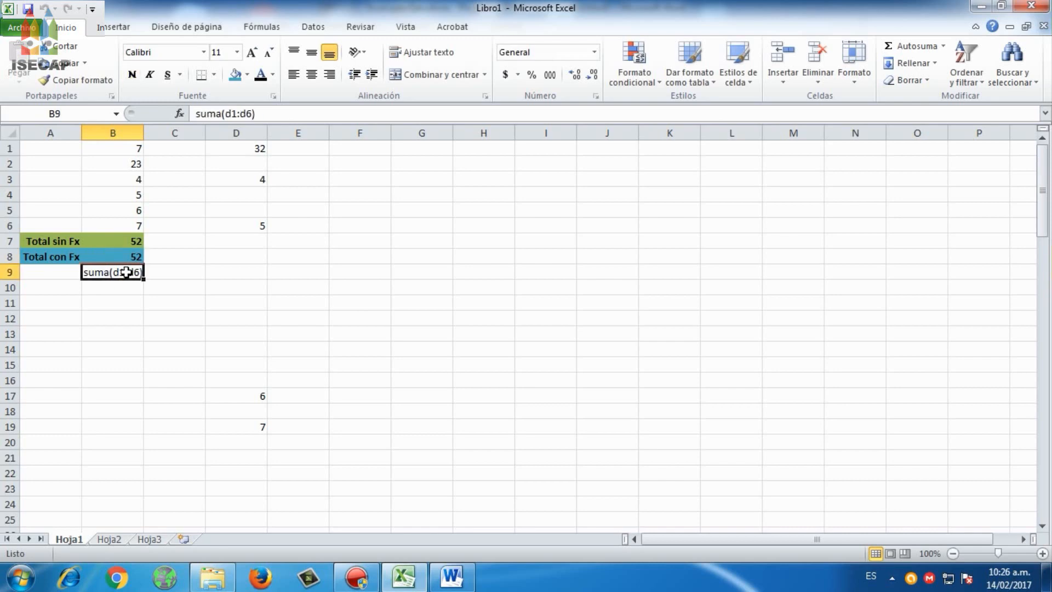
double_click(126, 272)
key("shift+Right")
type("b")
key("Right")
key("Right")
key("Right")
key("shift+Right")
key("shift+Left")
key("shift+Left")
type("b")
key("Return")
Compare the contents of B8 and B9 to examine the effect of the leading equals sign
key("Up")
key("Up")
key("Down")
key("Down")
key("Up")
key("Up")
key("Down")
key("Up")
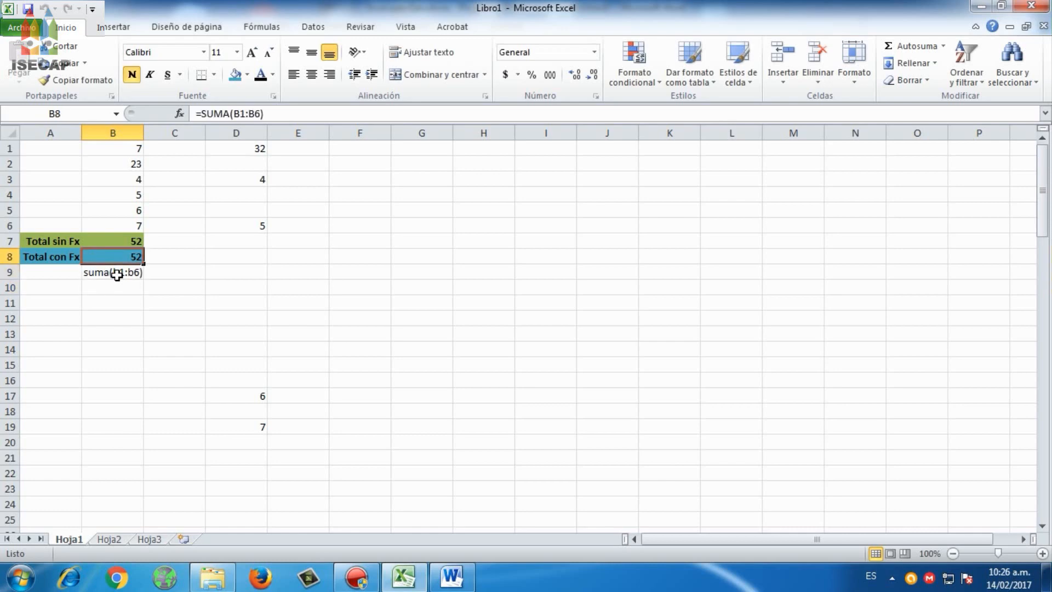
key("Down")
key("Up")
key("Down")
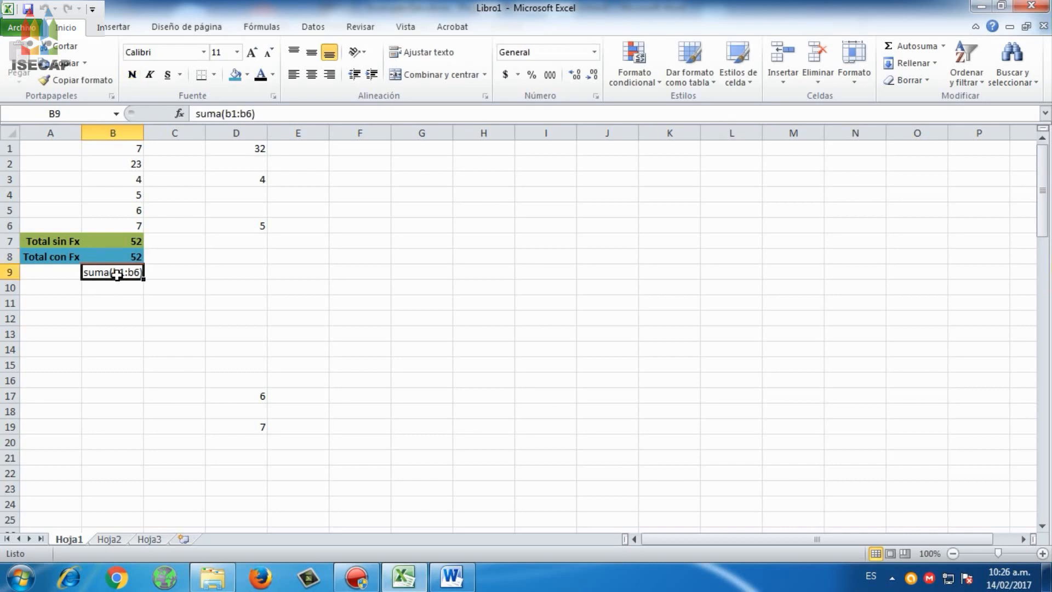
key("Up")
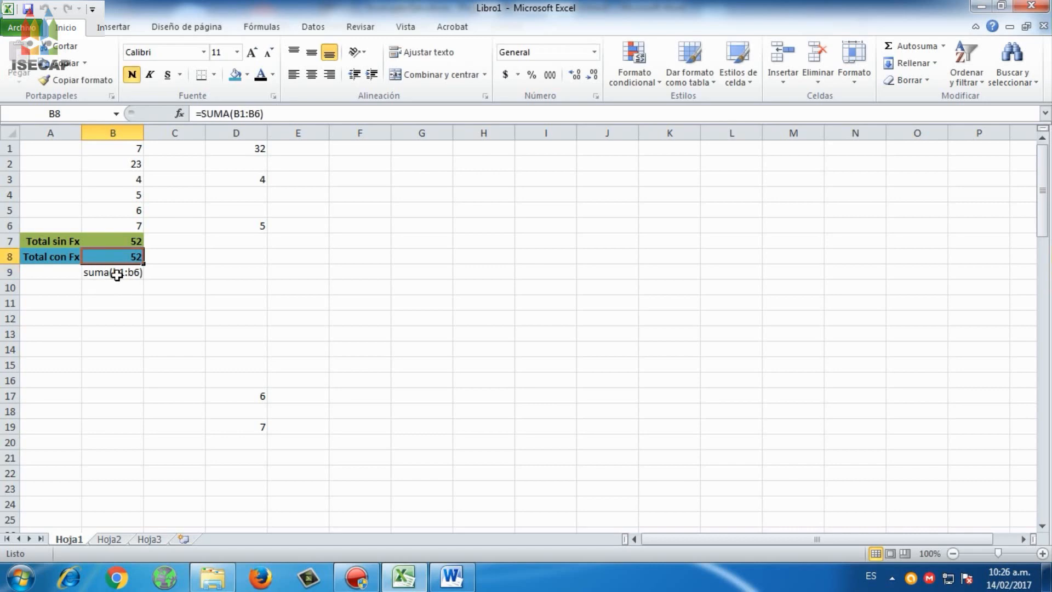
key("Down")
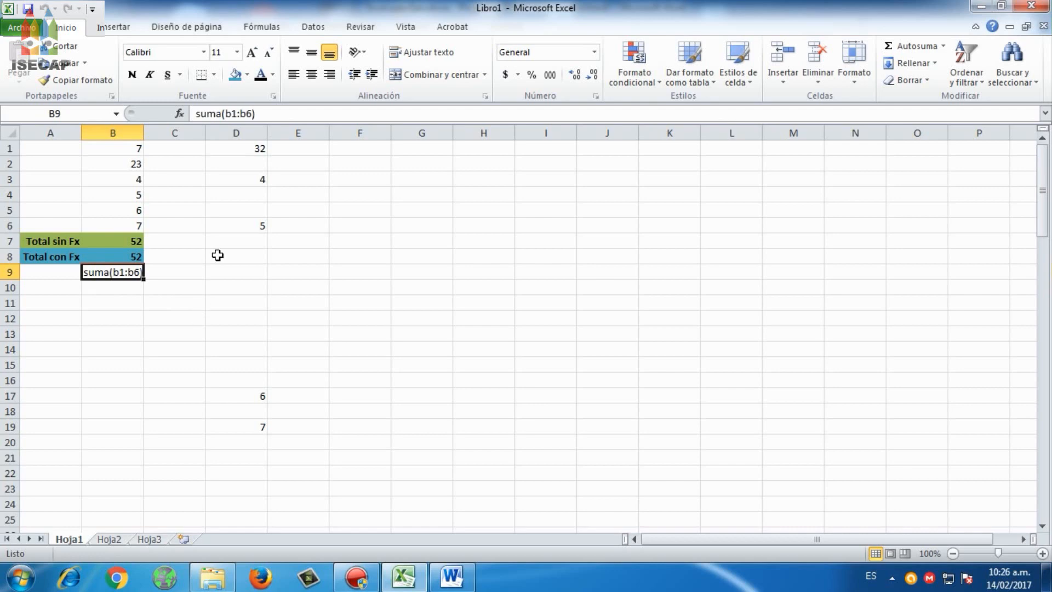
Insert an equals sign at the start of B9 so it becomes the formula =SUMA(B1:B6)
left_click(196, 114)
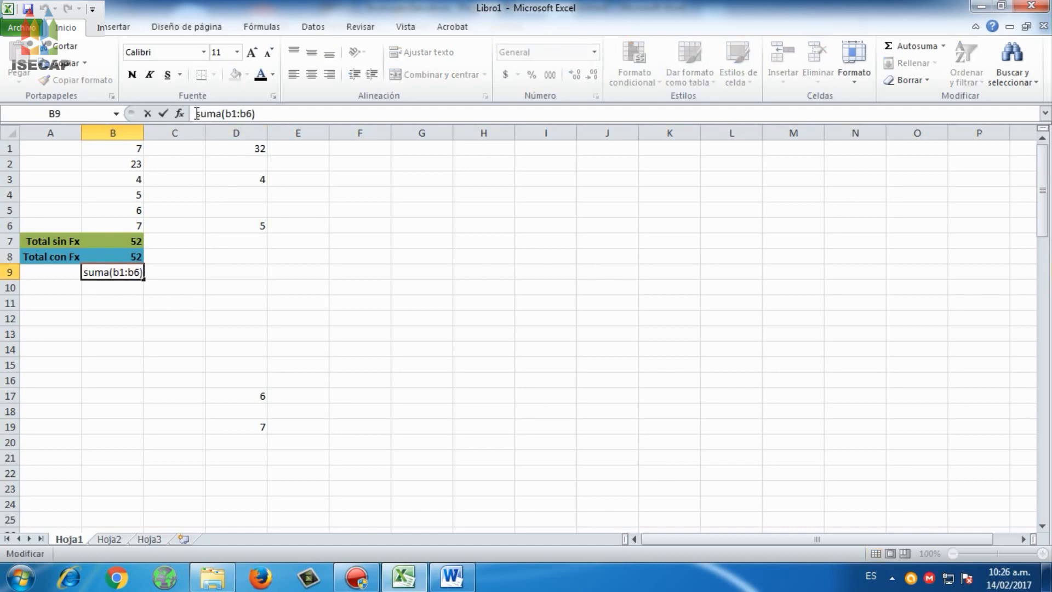
type("=")
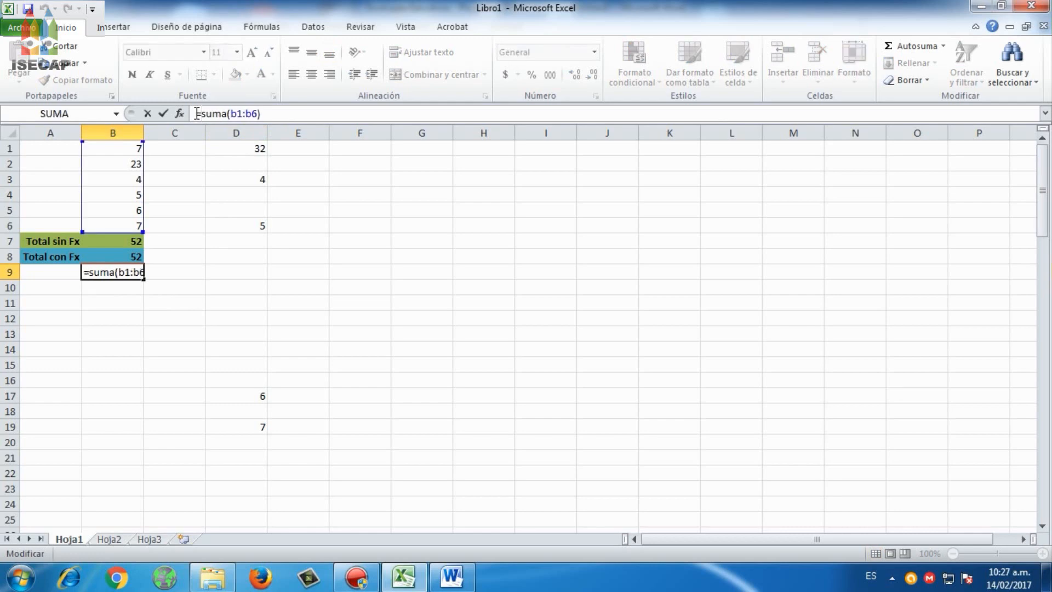
key("Return")
key("Up")
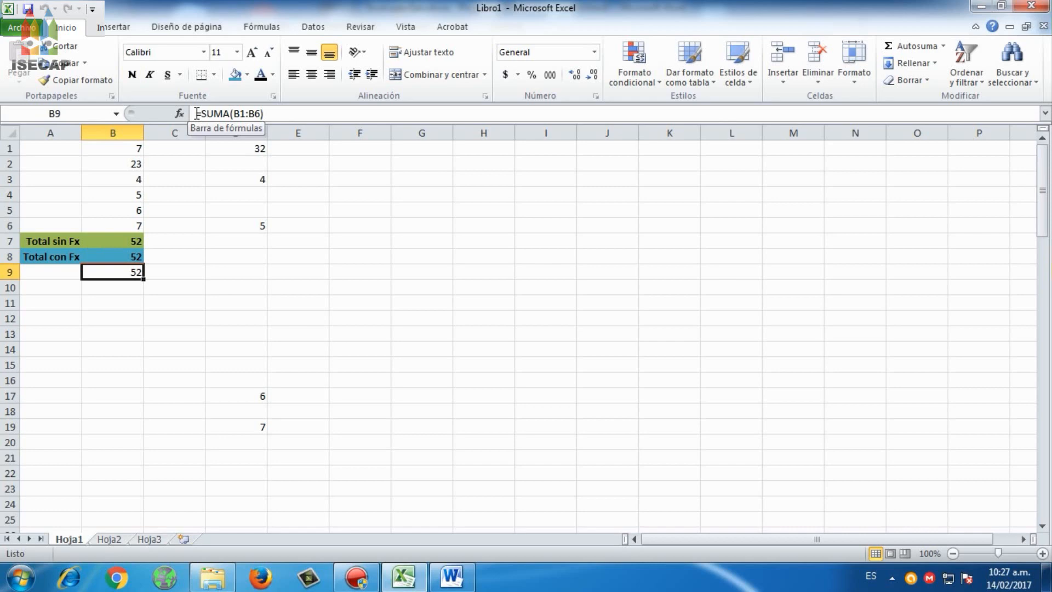
Switch to the Word document "Excel para Ejecutivos - Programa" to view the section "6. FUNCIONES"
left_click(453, 579)
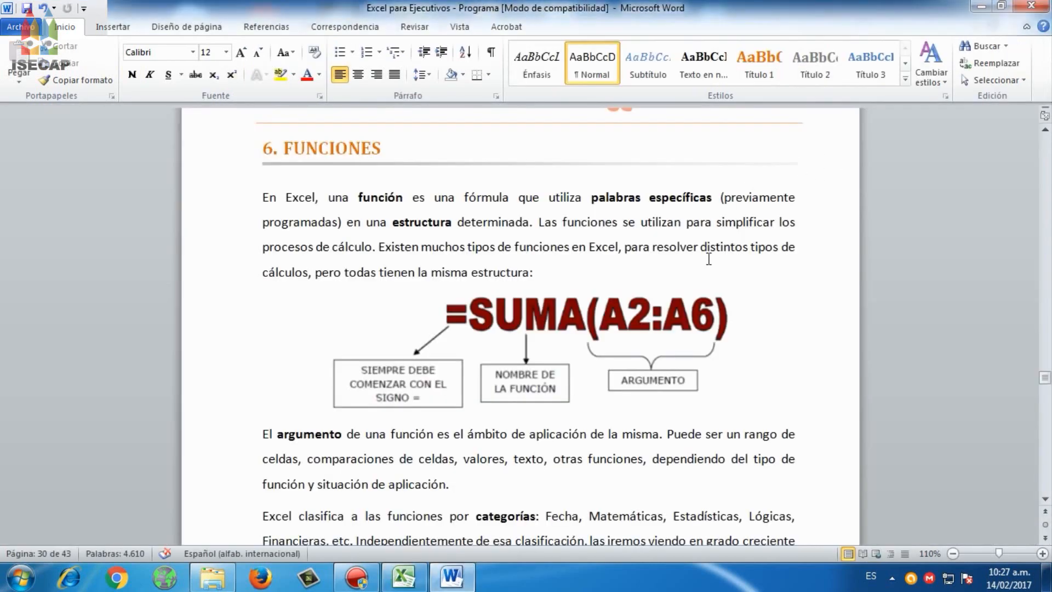
Read the explanation of a function's structure, argument and categories in section 6 of the Word document
scroll(709, 258, "down", 3)
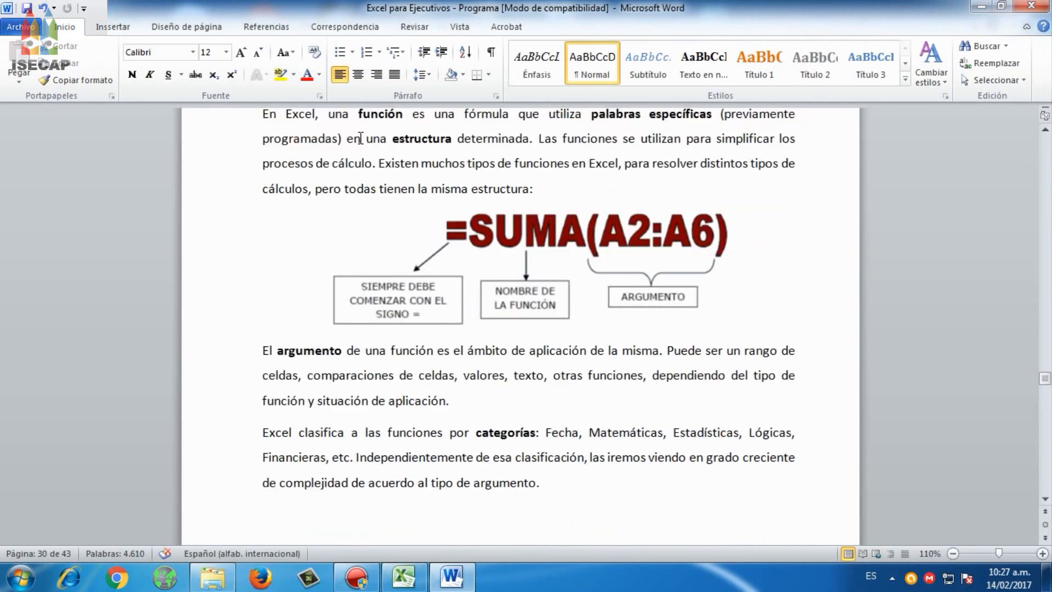
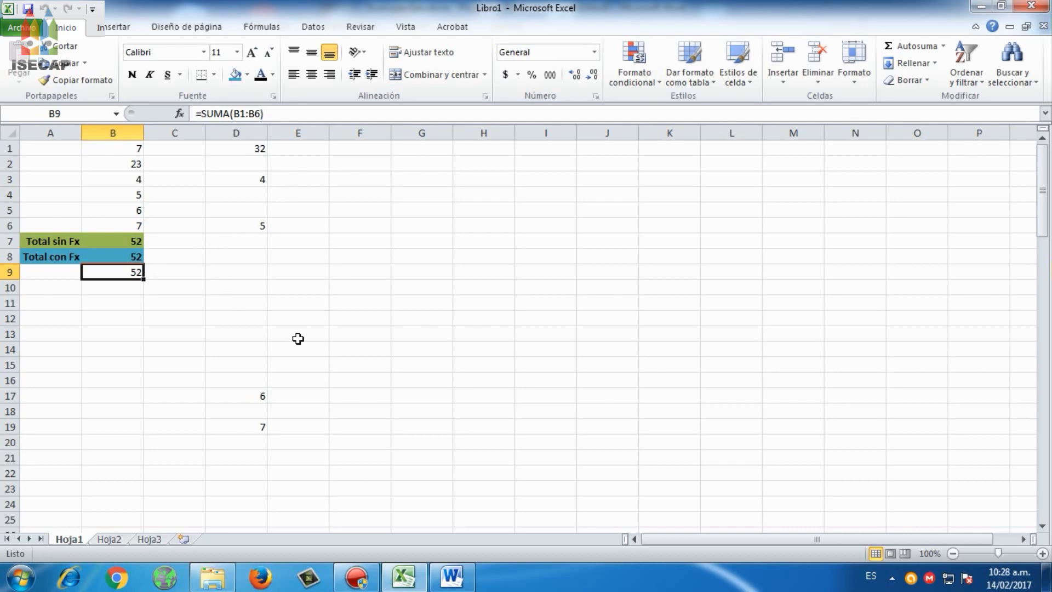
Switch back to the Excel workbook and clear the SUMA formula from cell B9
key("Down")
key("Up")
key("BackSpace")
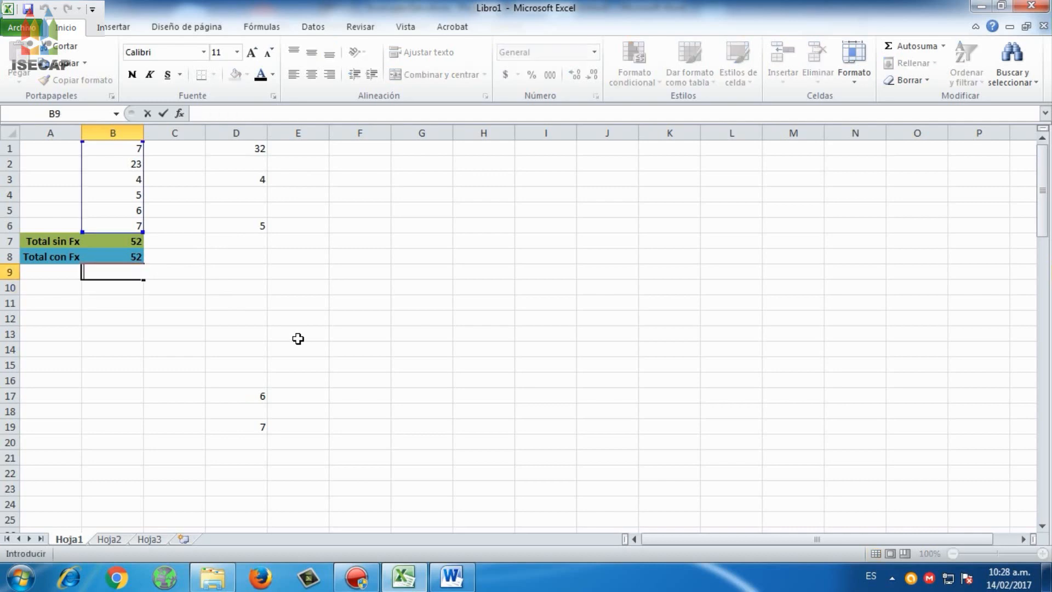
Start a formula with =su in B9 to bring up the function suggestions, and erase it so the cell is empty
type("=")
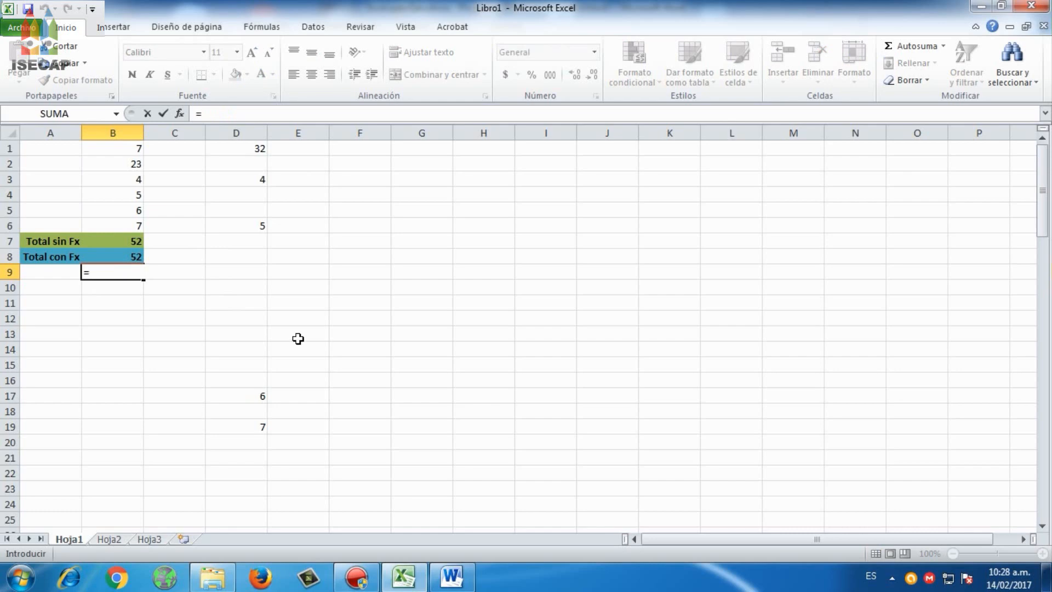
type("su")
key("BackSpace")
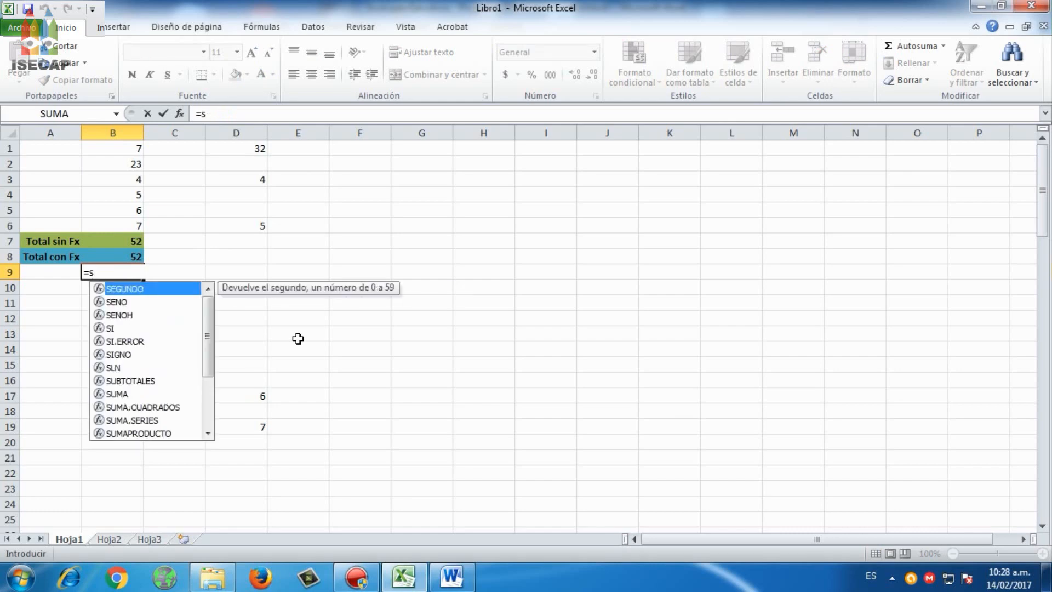
key("BackSpace")
key("BackSpace")
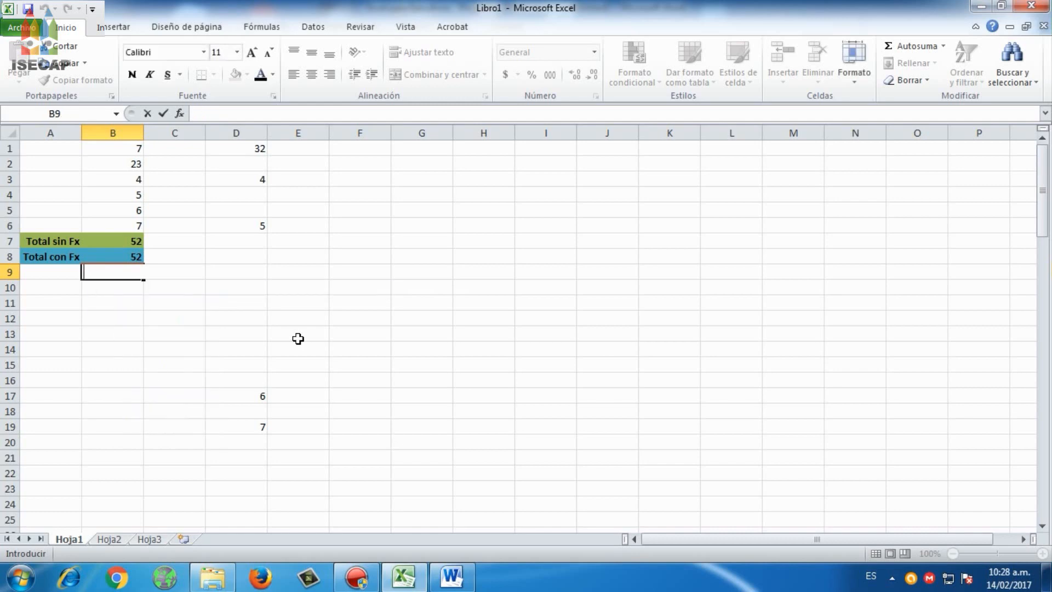
key("Return")
key("Up")
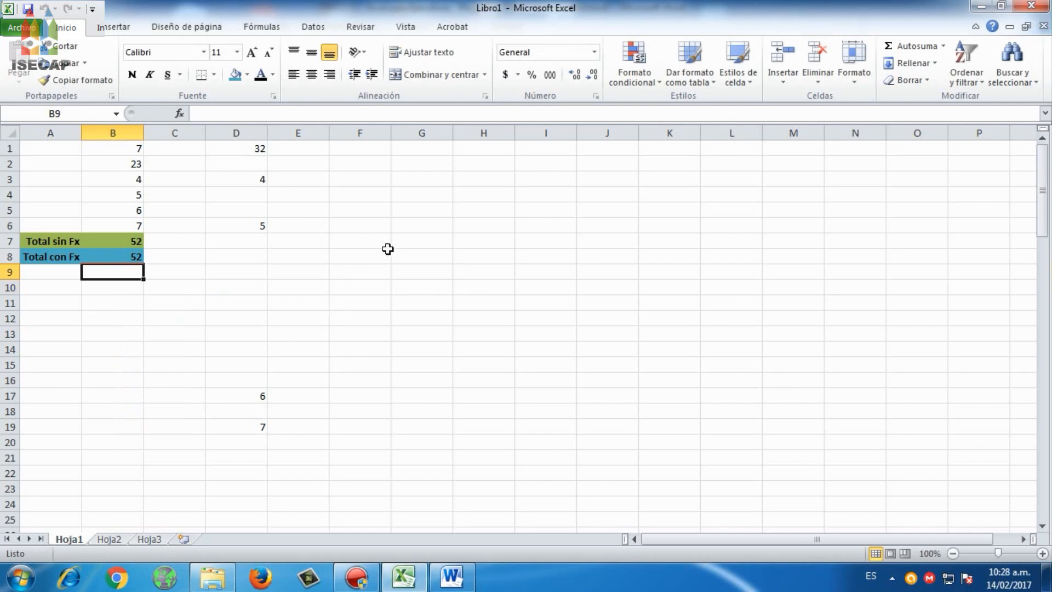
Open the Insert Function dialog for cell B9 and search for the function "suma"
left_click(180, 113)
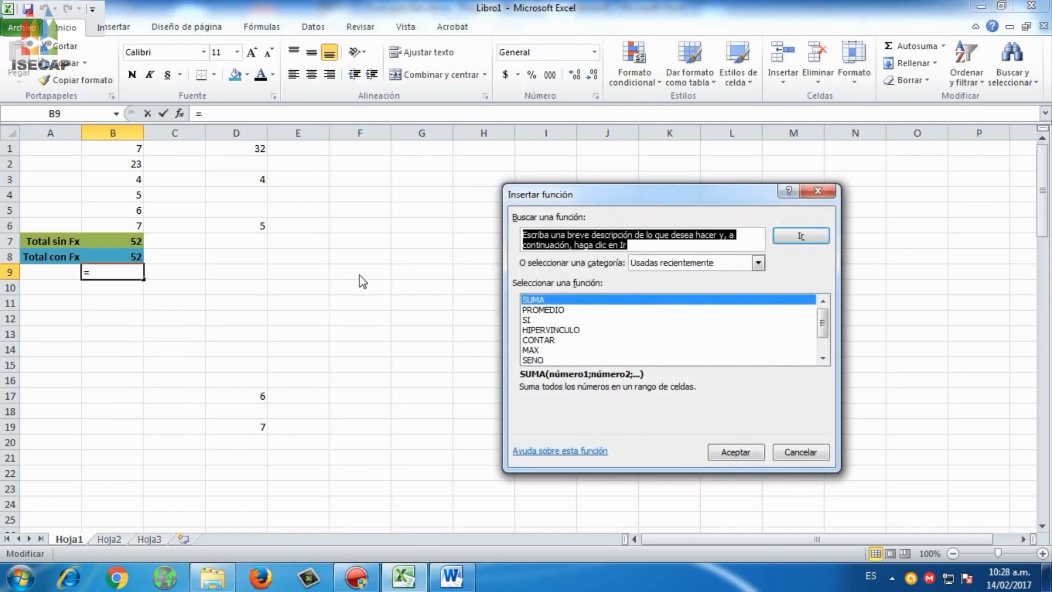
mouse_move(822, 320)
left_mouse_down()
mouse_move(823, 342)
mouse_move(822, 304)
left_mouse_up()
type("suma")
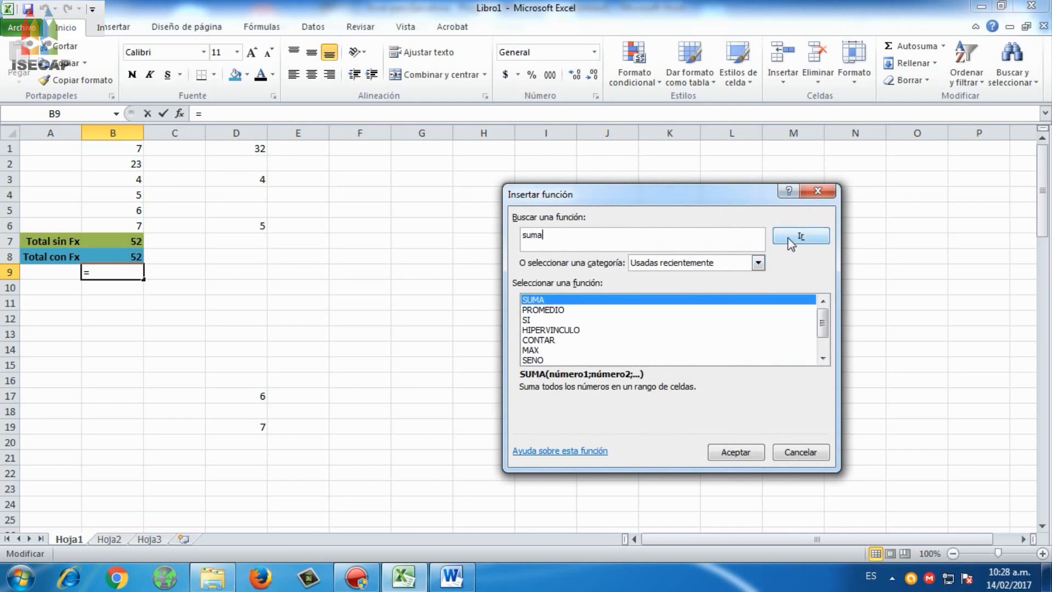
left_click(790, 241)
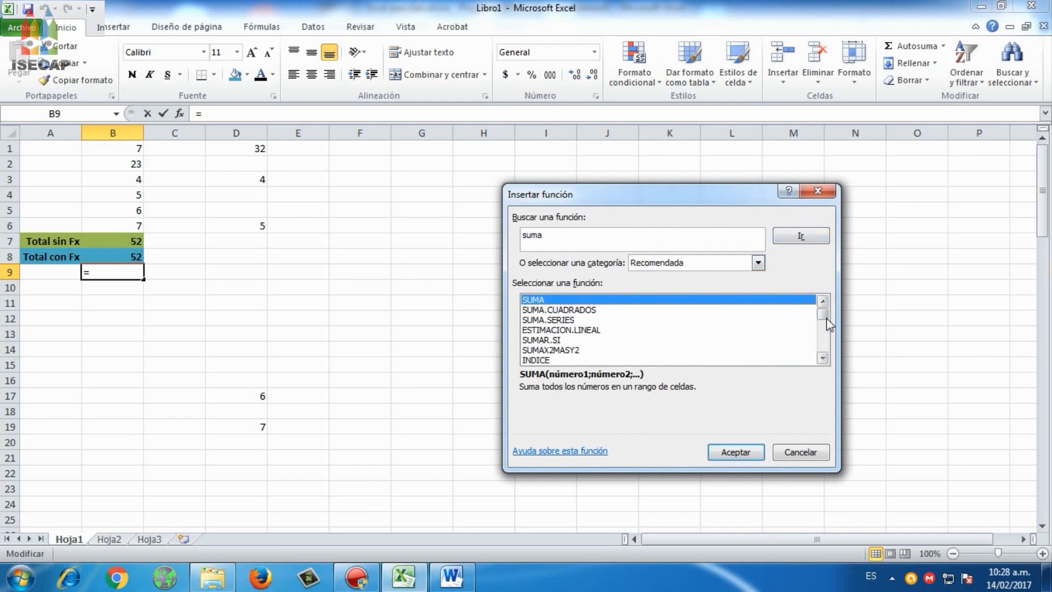
Examine the descriptions of SUMA.SERIES, SUMA and SUMAR.SI among the search results, running the "suma" search again
mouse_move(825, 317)
left_mouse_down()
mouse_move(825, 354)
mouse_move(826, 308)
left_mouse_up()
left_click(570, 321)
left_click_drag(572, 237, 519, 222)
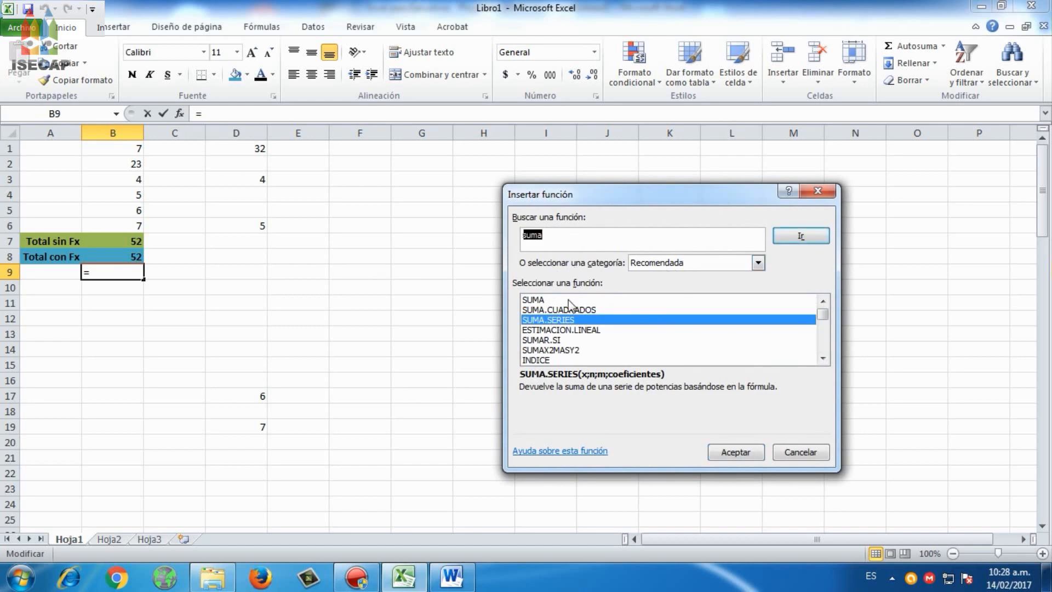
key("Return")
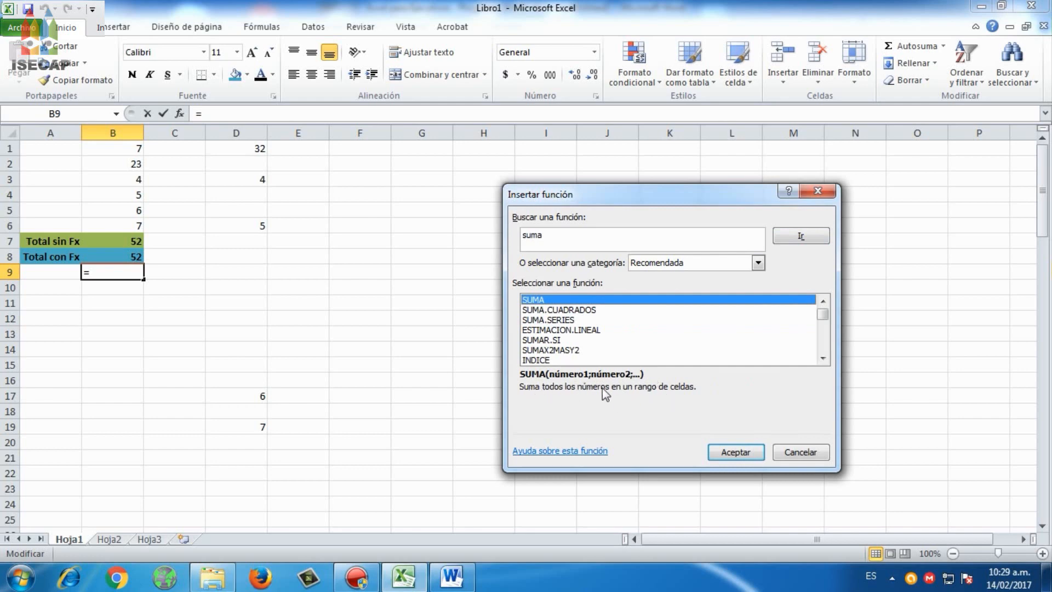
left_click(548, 340)
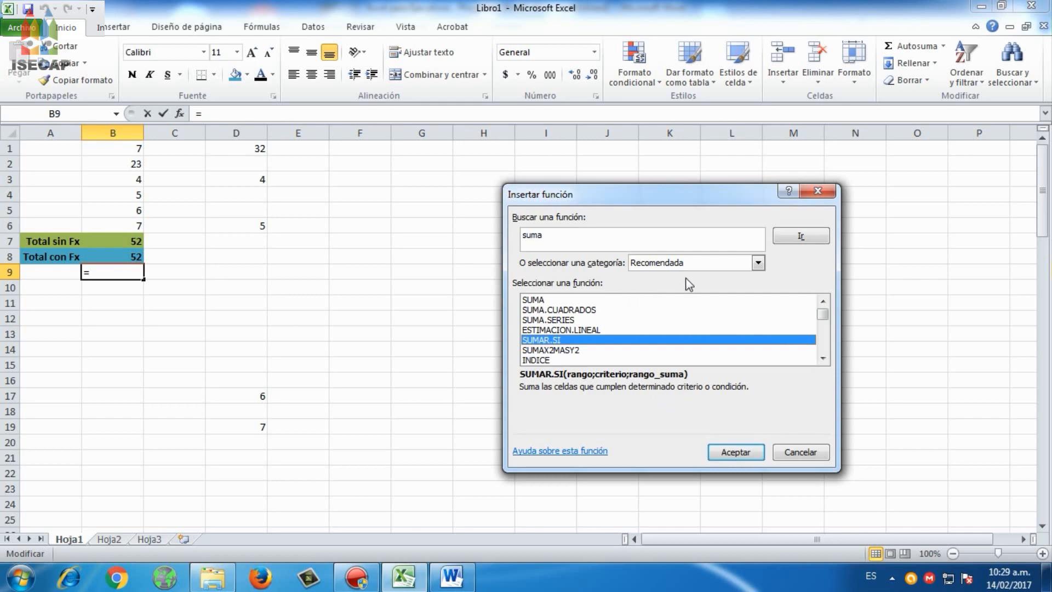
Look through the available function categories and list all functions with the category Todo
left_click(757, 264)
left_click(758, 263)
left_click(757, 264)
mouse_move(761, 292)
left_mouse_down()
mouse_move(759, 329)
mouse_move(761, 280)
left_mouse_up()
left_click(758, 264)
left_click(759, 264)
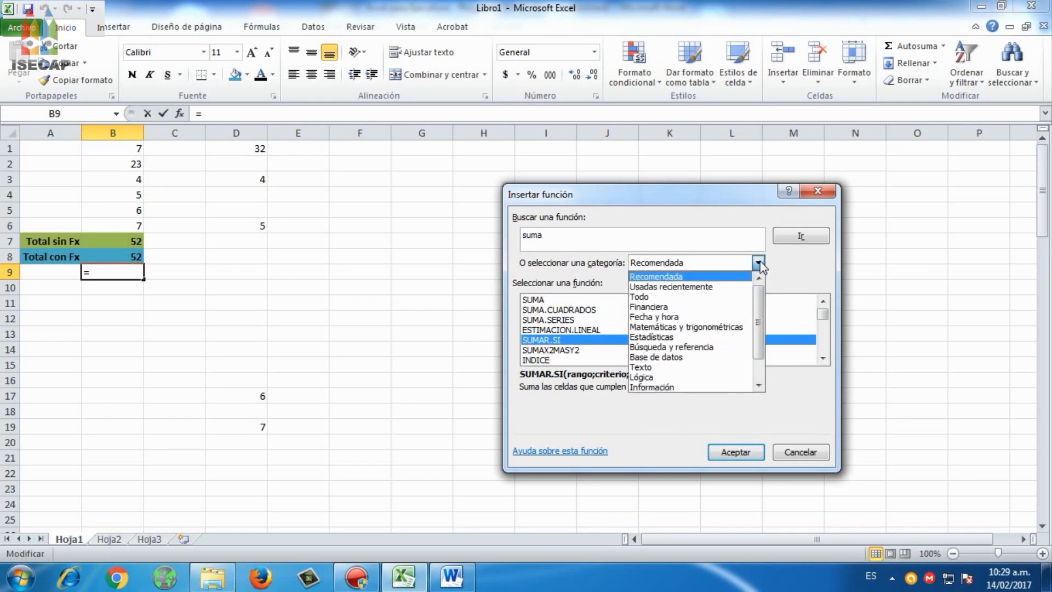
left_click(759, 264)
left_click(758, 264)
mouse_move(758, 310)
left_mouse_down()
mouse_move(759, 335)
mouse_move(758, 296)
mouse_move(759, 339)
mouse_move(759, 323)
left_mouse_up()
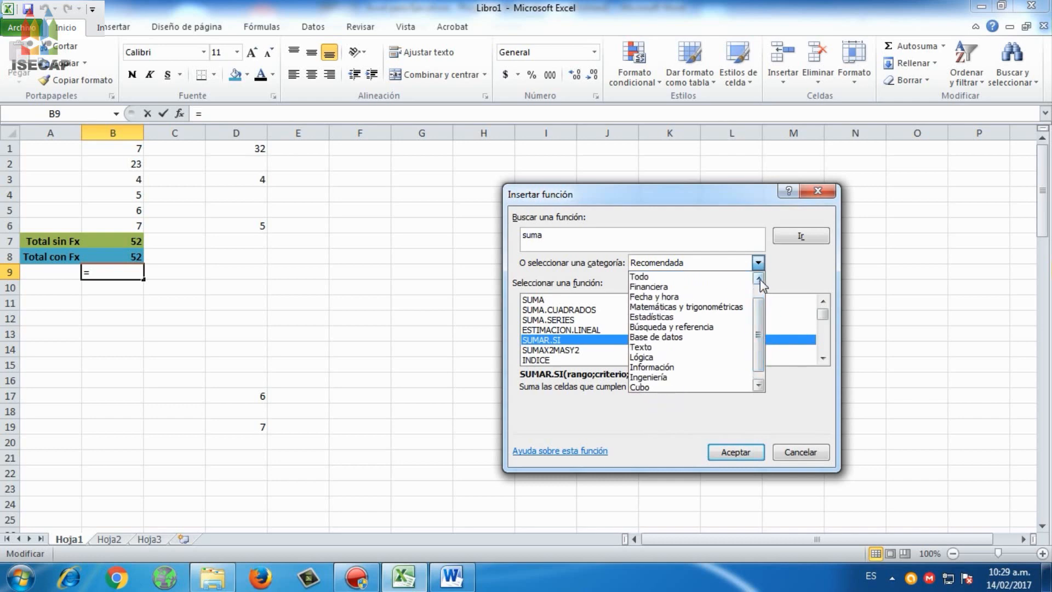
left_click(694, 277)
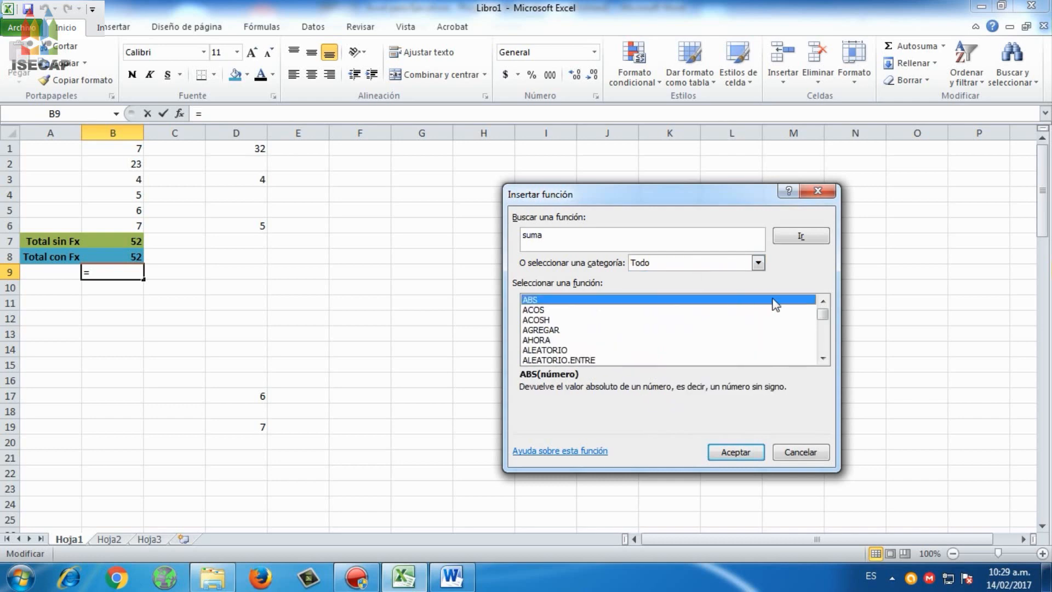
mouse_move(823, 314)
left_mouse_down()
mouse_move(825, 357)
mouse_move(823, 302)
left_mouse_up()
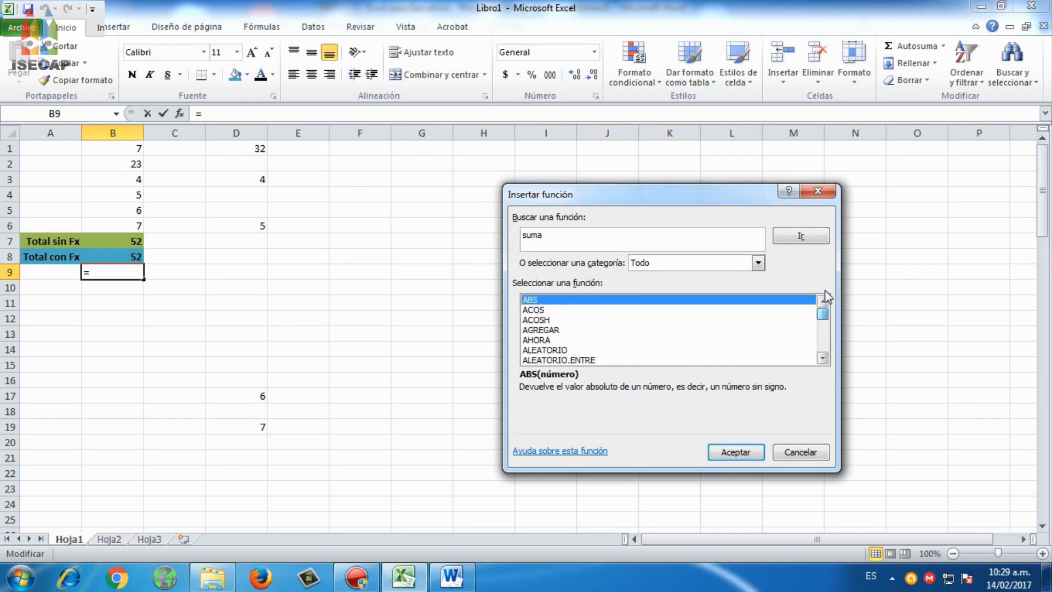
Set the function category to Fecha y hora and look through its list of functions
left_click(758, 263)
scroll(757, 311, "down", 1)
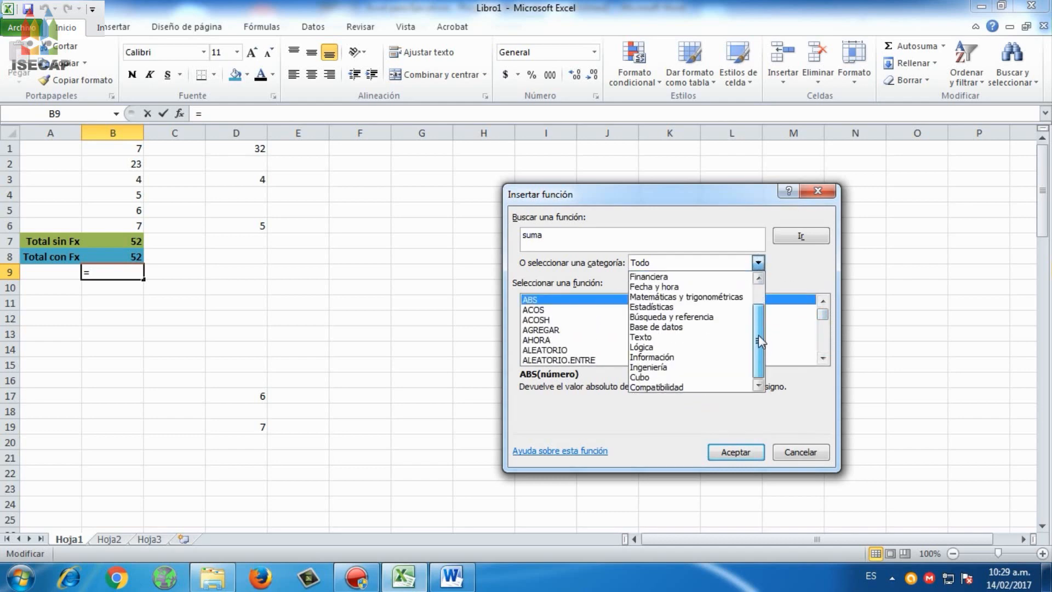
scroll(757, 311, "up", 2)
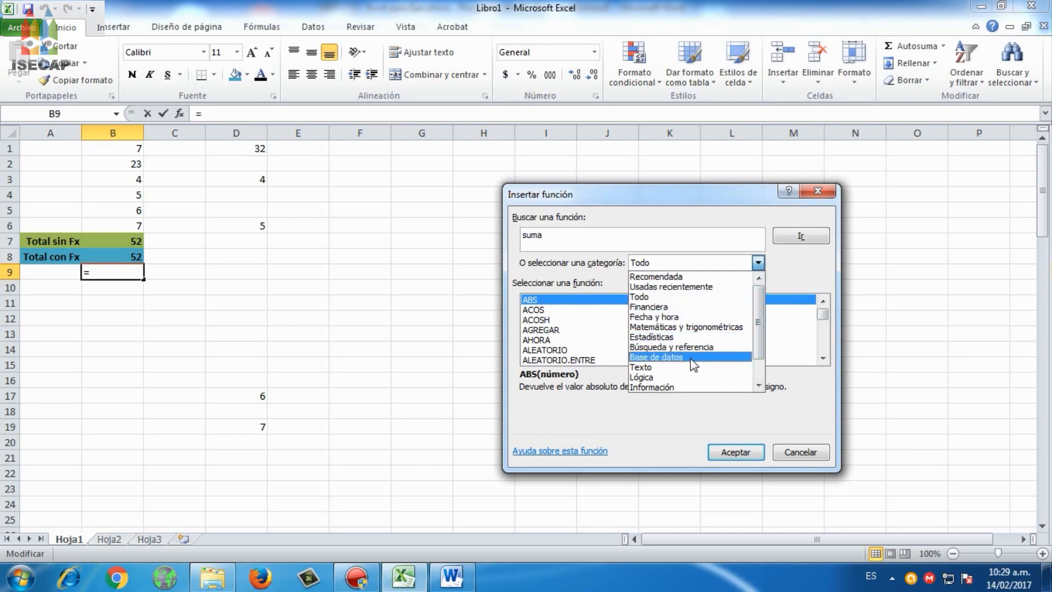
left_click(657, 316)
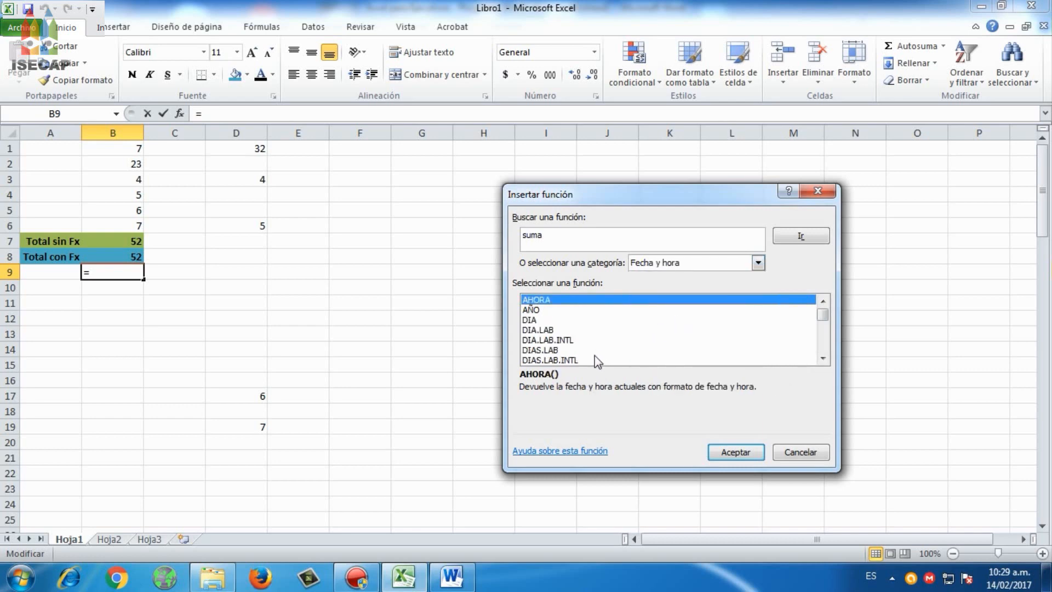
left_click(823, 359)
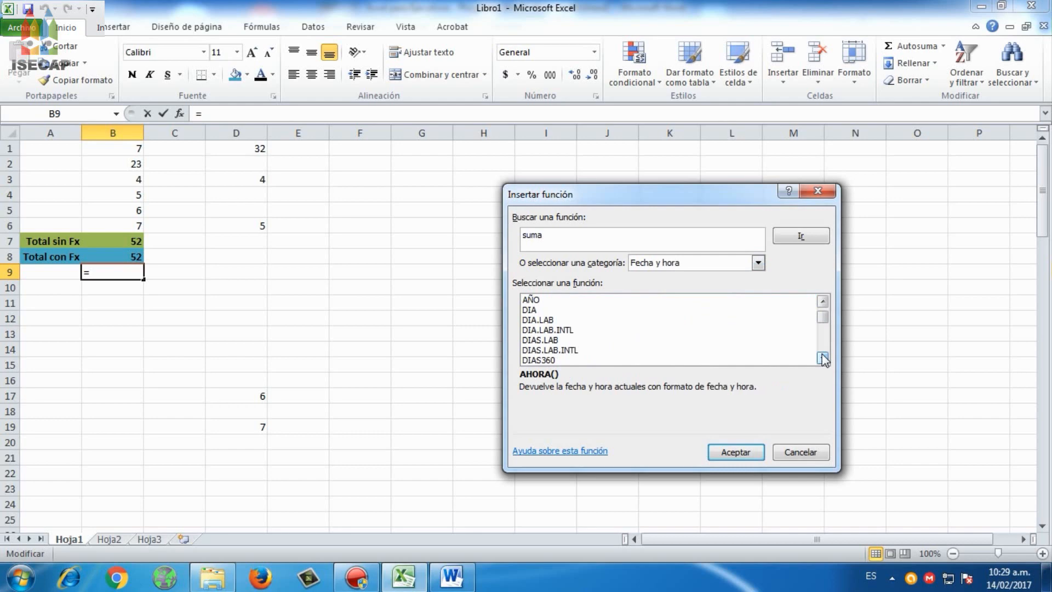
left_click(823, 359)
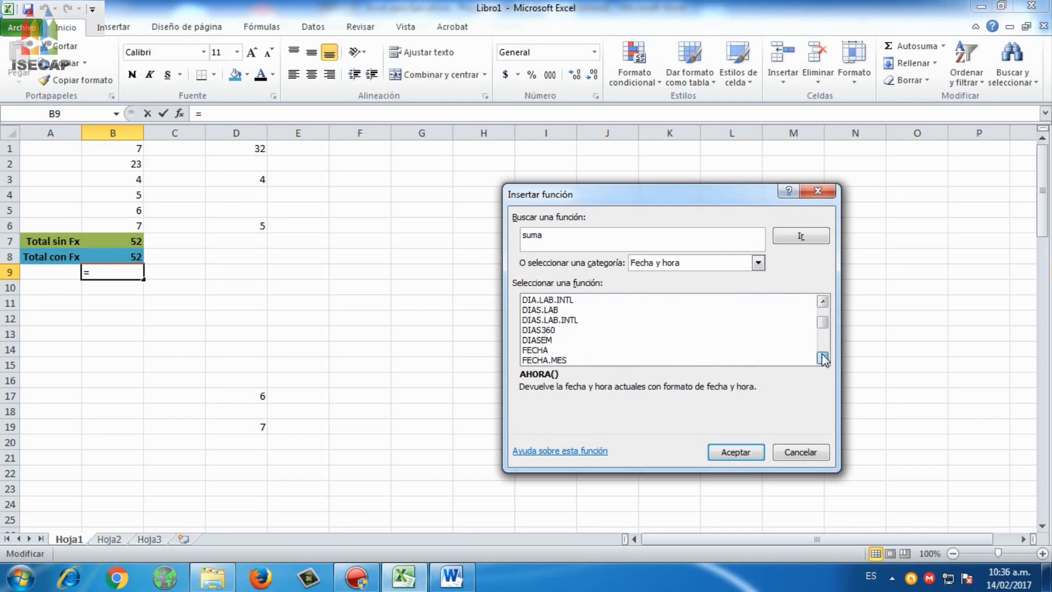
left_click(823, 359)
left_click(823, 359)
left_click(822, 359)
left_click(823, 359)
left_click(823, 359)
left_click(822, 358)
left_click(823, 359)
left_click(823, 359)
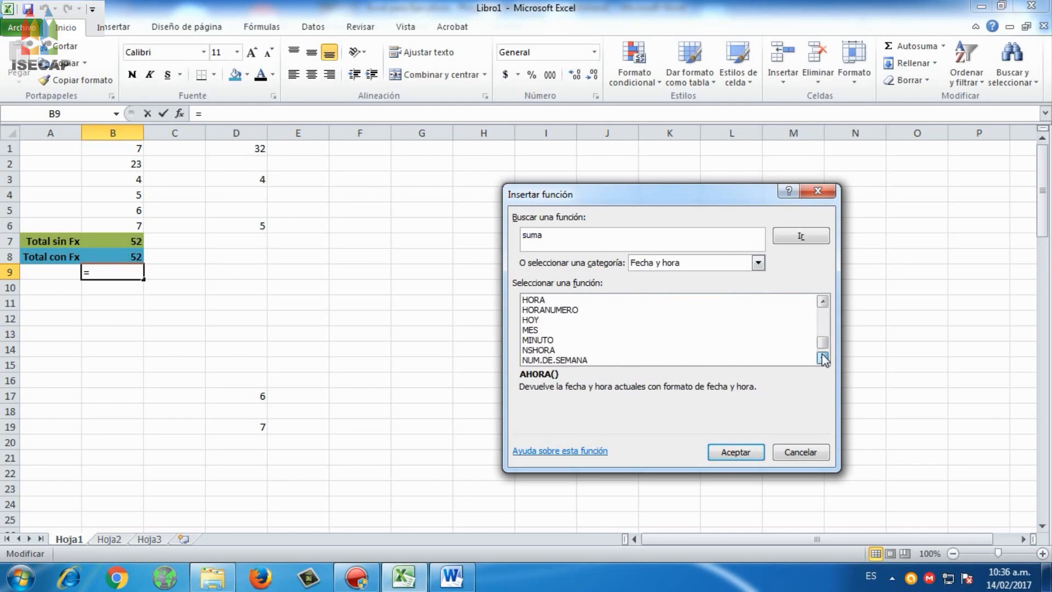
left_click(822, 359)
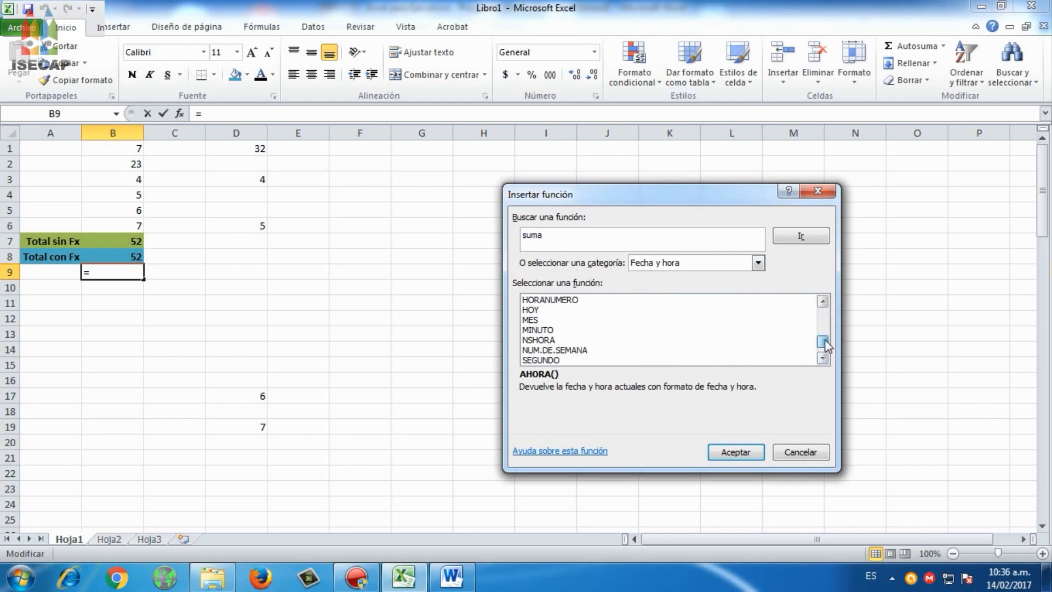
left_click_drag(824, 340, 824, 309)
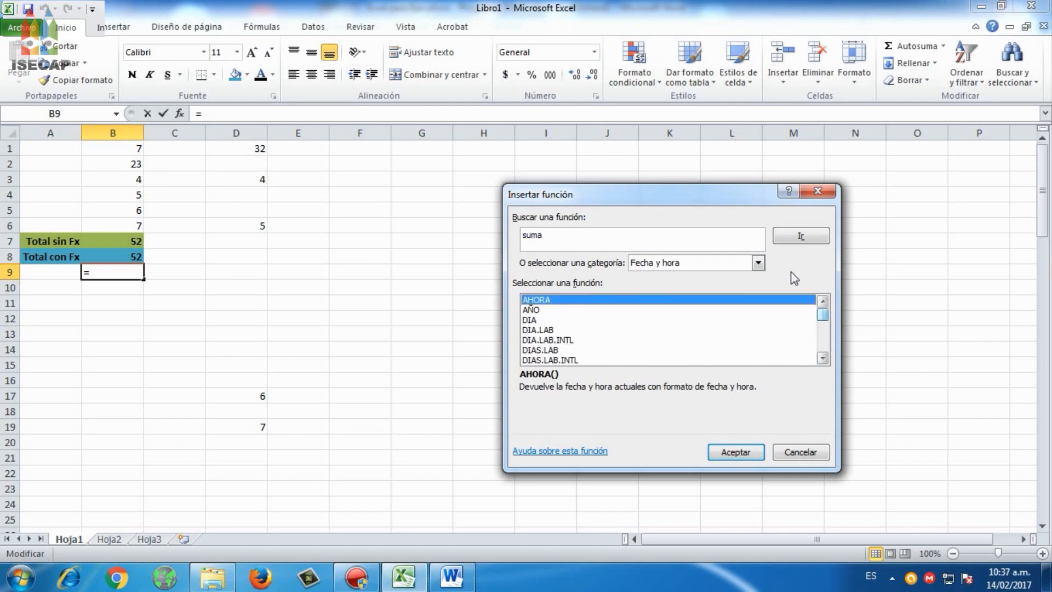
View the functions in the category Matemáticas y trigonométricas, followed by those in Estadísticas
left_click(758, 263)
left_click(707, 327)
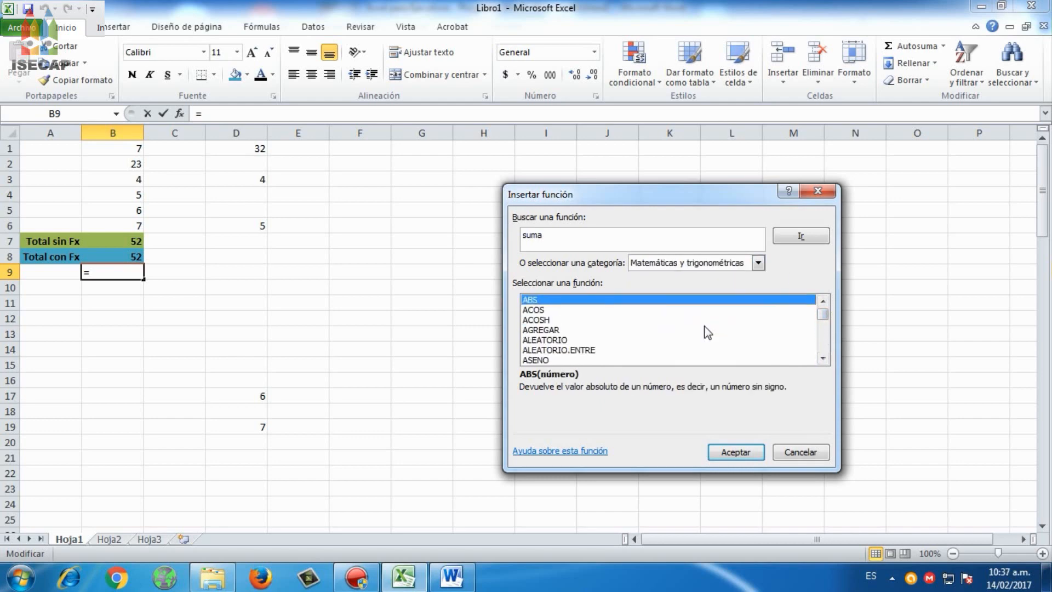
mouse_move(822, 315)
left_mouse_down()
mouse_move(823, 353)
mouse_move(825, 307)
left_mouse_up()
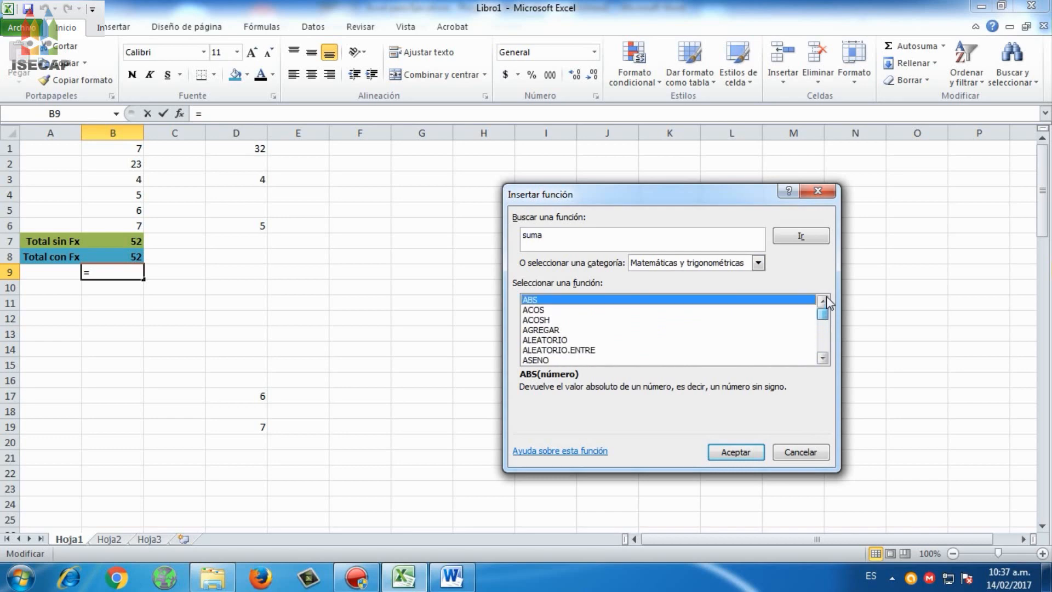
left_click(758, 262)
left_click(708, 337)
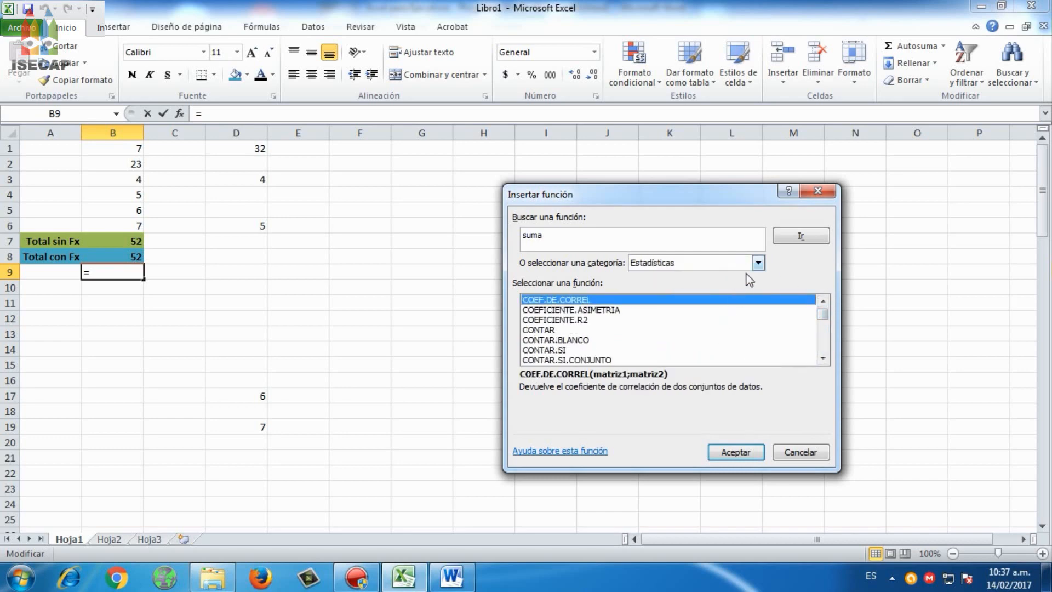
Set the function category to Texto and view the descriptions of CONCATENAR and ENCONTRAR
left_click(758, 263)
left_click(756, 264)
left_click(713, 265)
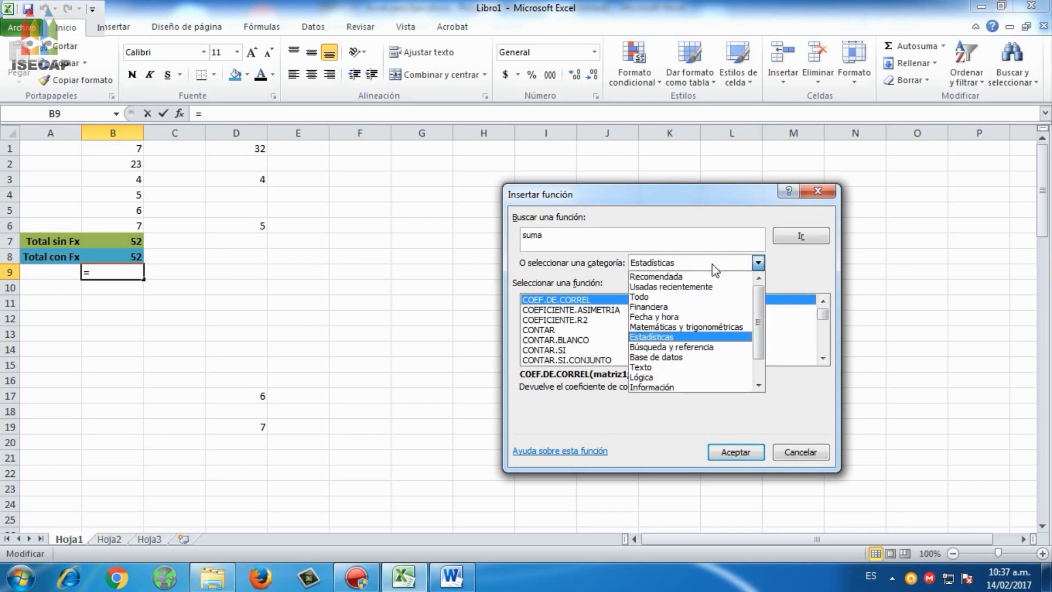
left_click(708, 357)
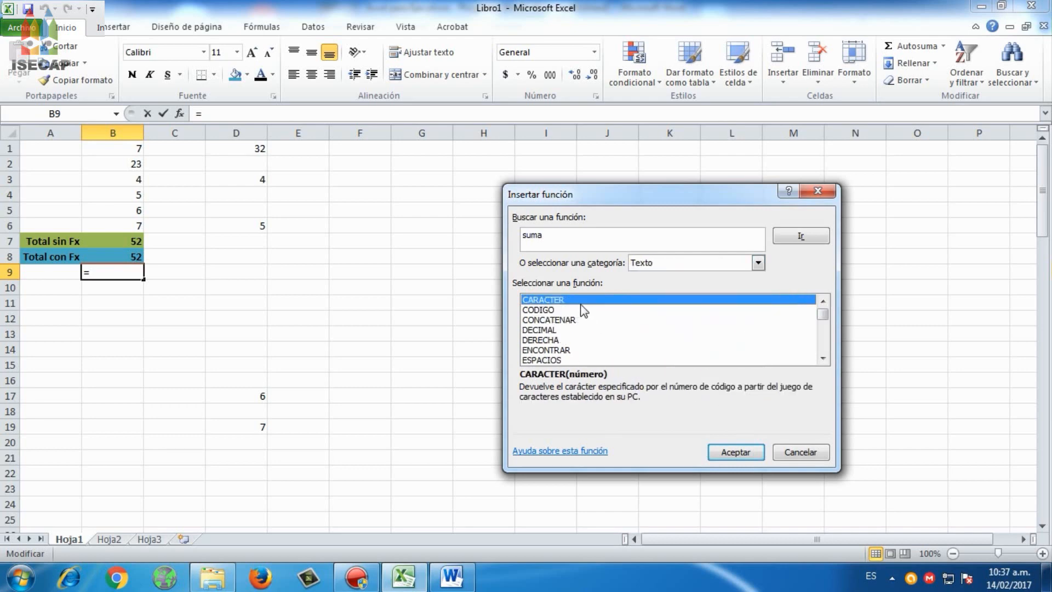
left_click(553, 319)
left_click(580, 350)
Choose SUMA from the category Usadas recientemente and insert it into B9, opening its function arguments
left_click(705, 260)
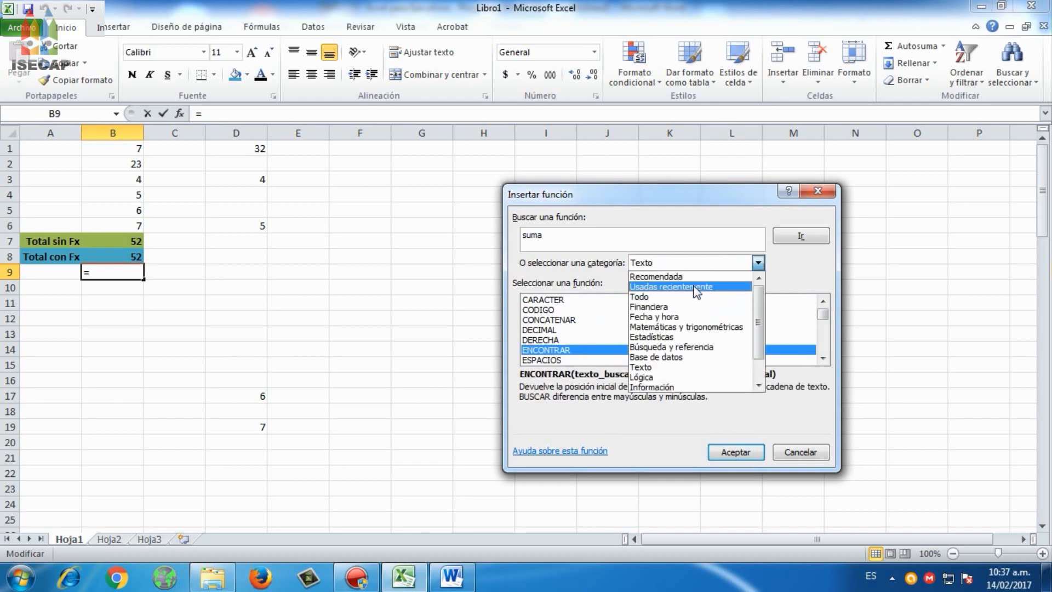
left_click(690, 285)
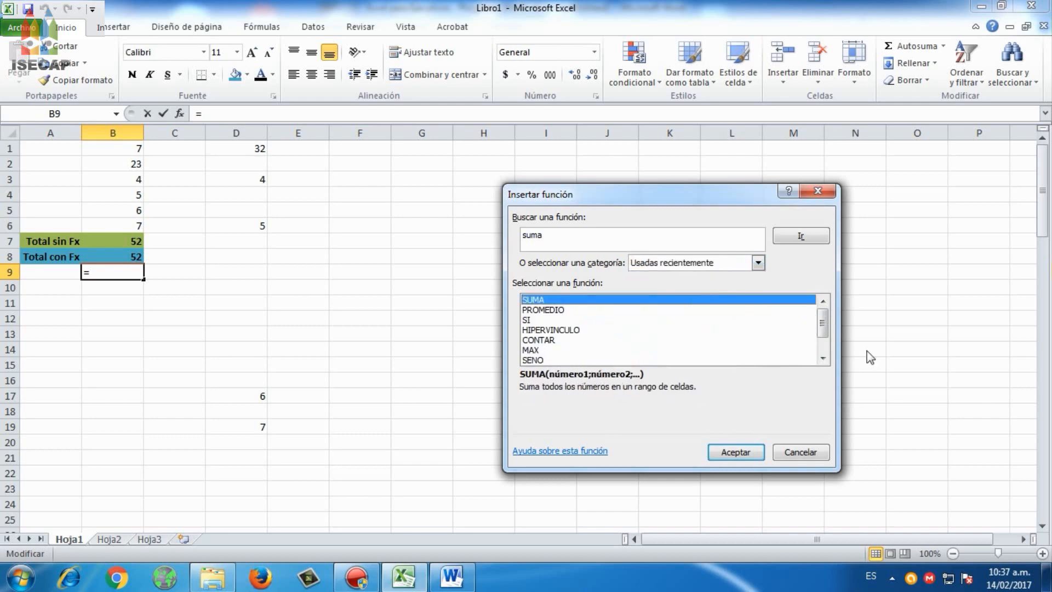
scroll(826, 316, "down", 1)
scroll(828, 315, "up", 1)
left_click(560, 310)
left_click(558, 299)
left_click(738, 452)
left_click(738, 452)
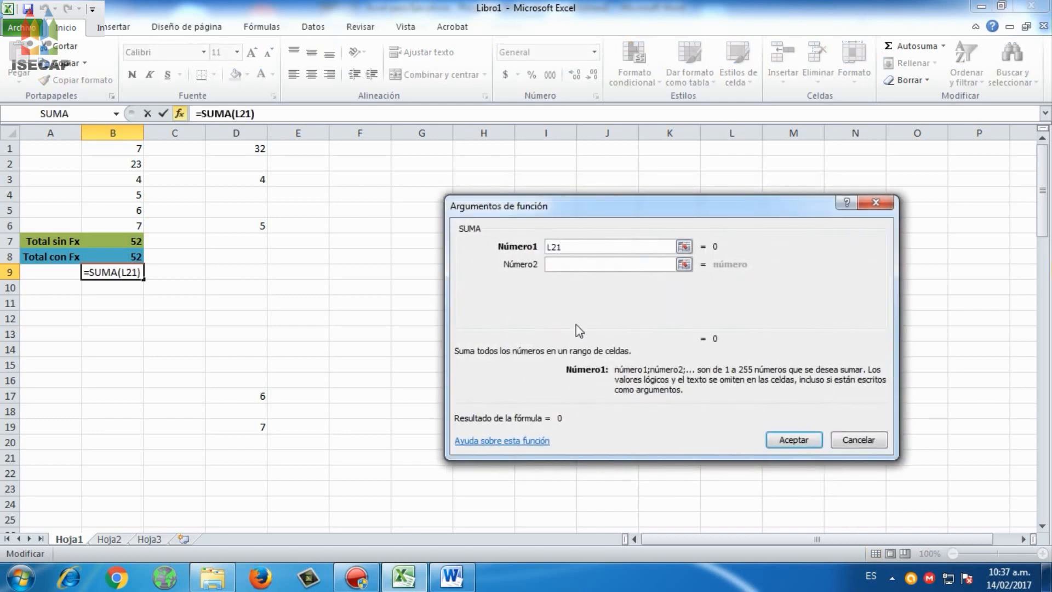
Move the SUMA arguments dialog closer to the data columns and dismiss the Avast threat notification
left_click_drag(616, 220, 574, 238)
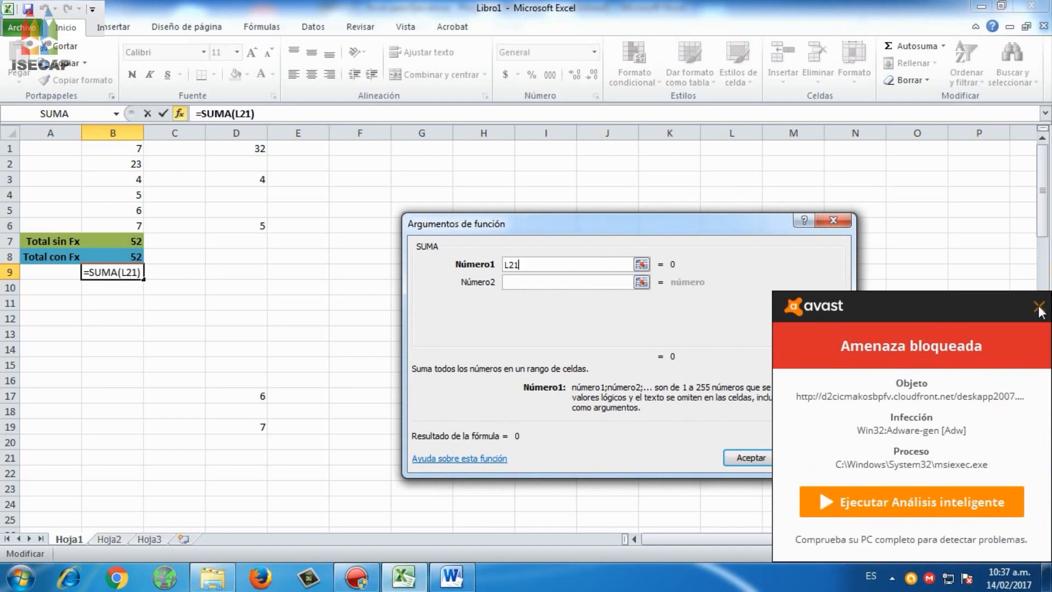
left_click(1039, 306)
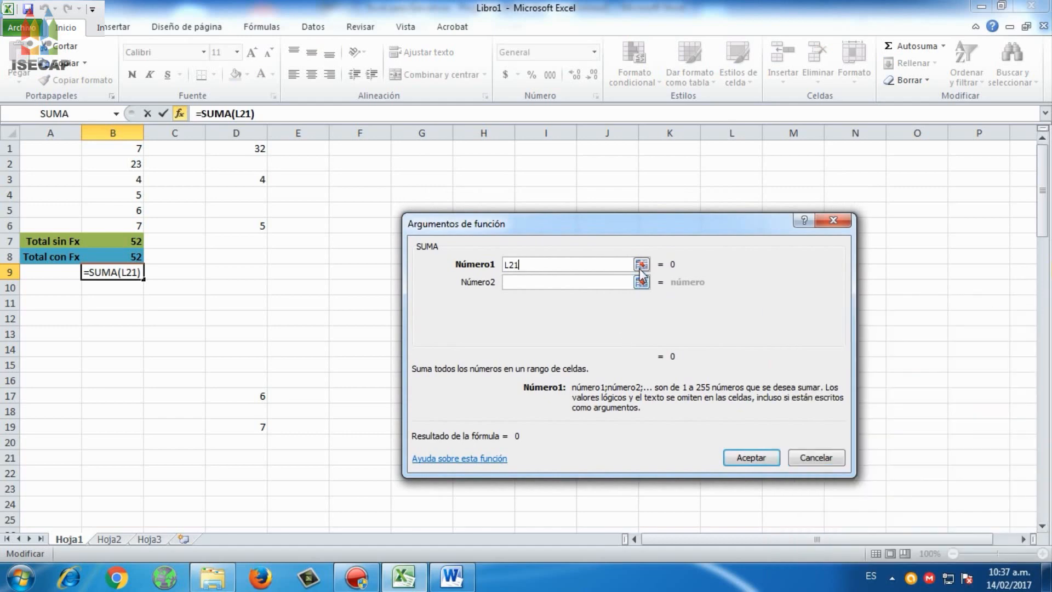
Reveal the additional argument fields of SUMA by moving among Número1, Número2 and Número3, ending in Número1
left_click(528, 280)
left_click(523, 300)
left_click(528, 265)
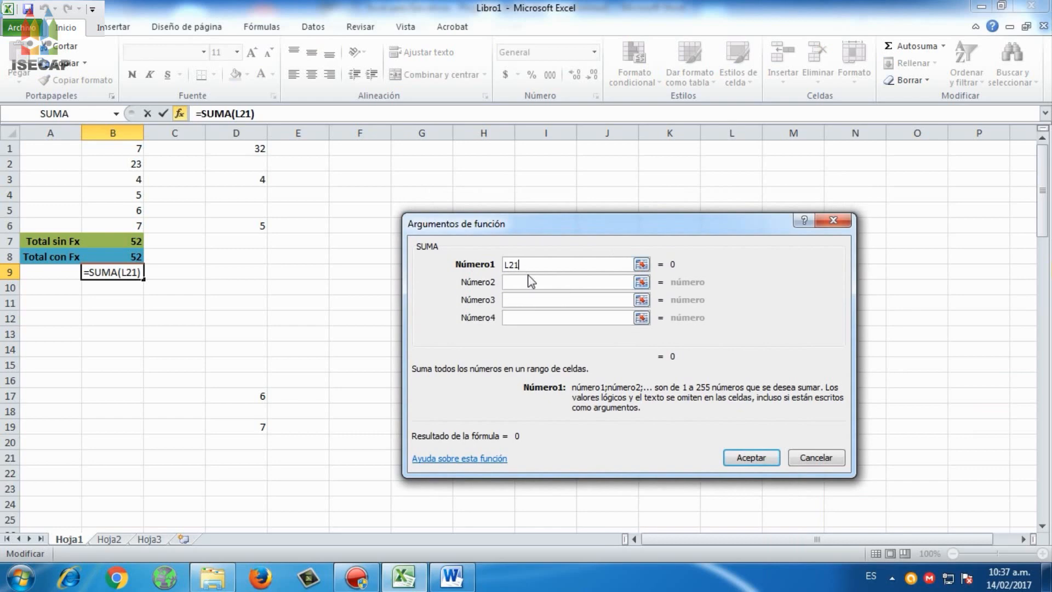
left_click(528, 300)
left_click(523, 278)
left_click(540, 259)
Point Número1 at the range B1:B6, remove the leftover L21 reference from it, and accept the SUMA function in B9
left_click(641, 265)
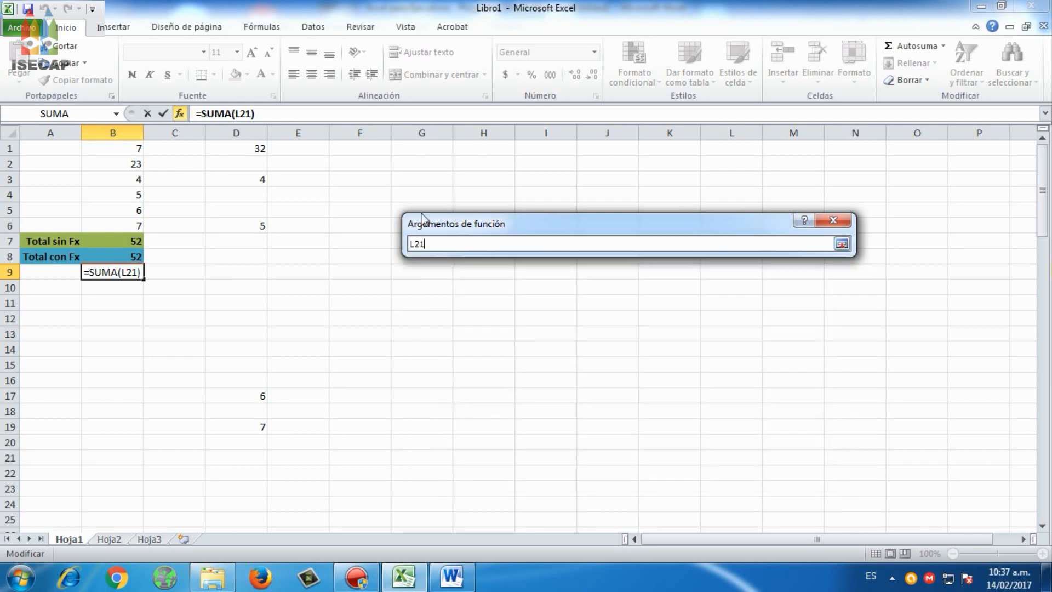
type("+")
left_click(132, 144)
left_click_drag(133, 144, 133, 224)
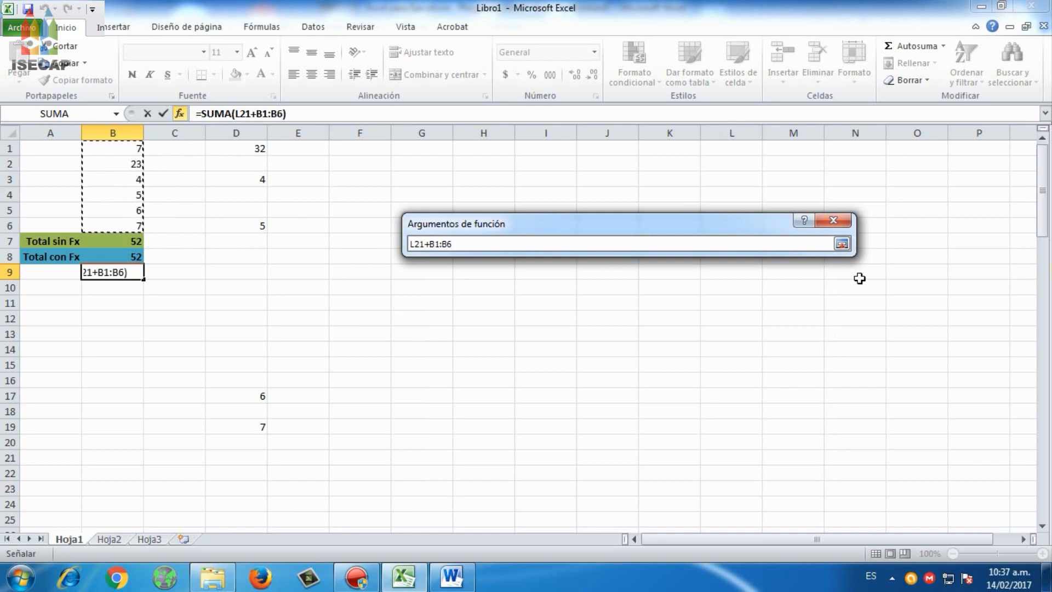
left_click(841, 243)
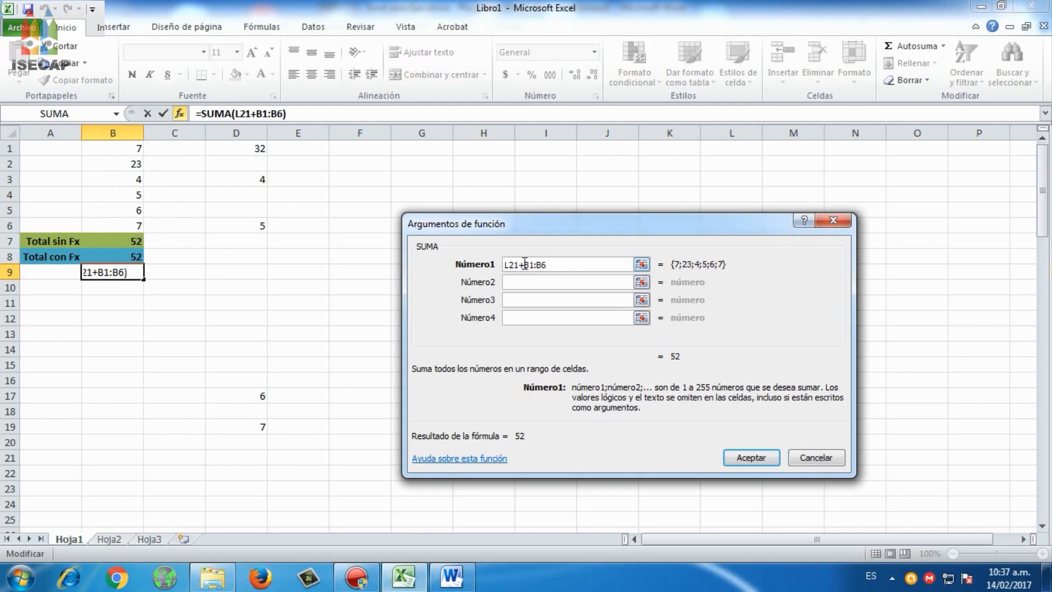
left_click_drag(525, 264, 418, 256)
key("Delete")
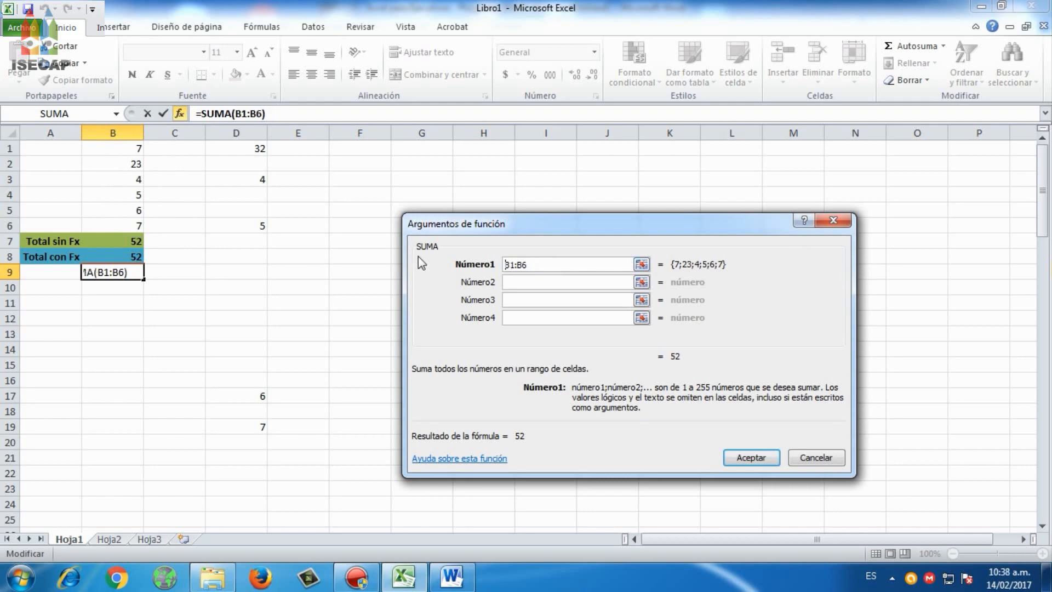
left_click(752, 457)
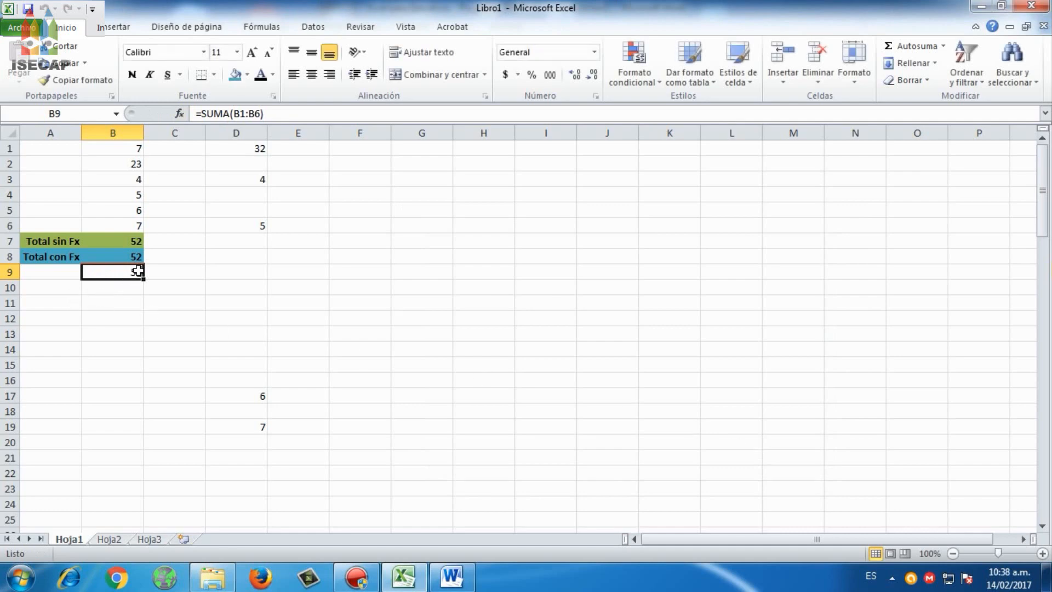
Clear B9 and insert SUMA into it again with Insert Function, opening its arguments
key("Delete")
left_click(179, 114)
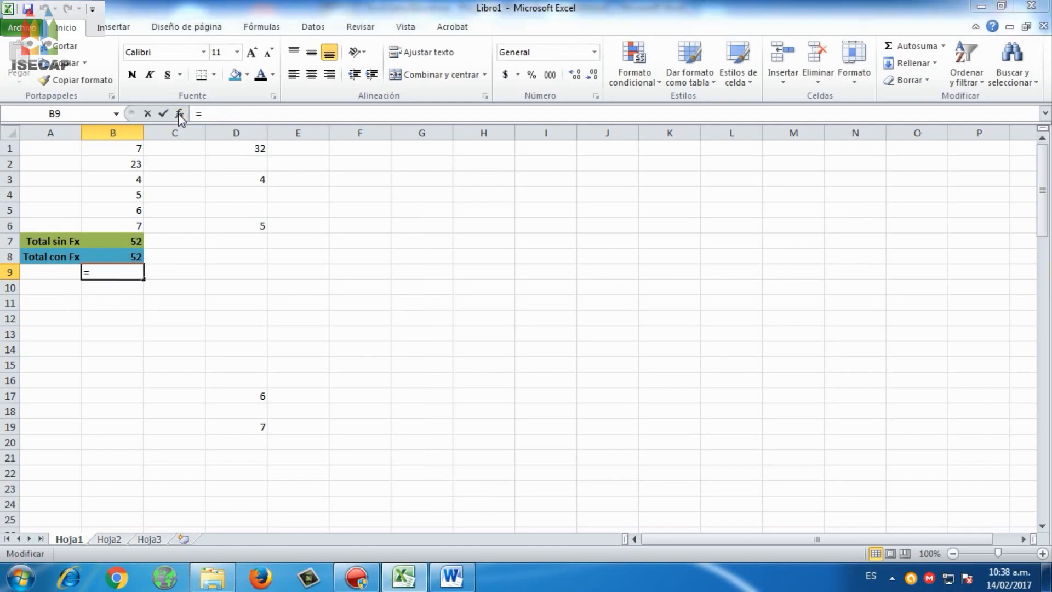
left_click(516, 318)
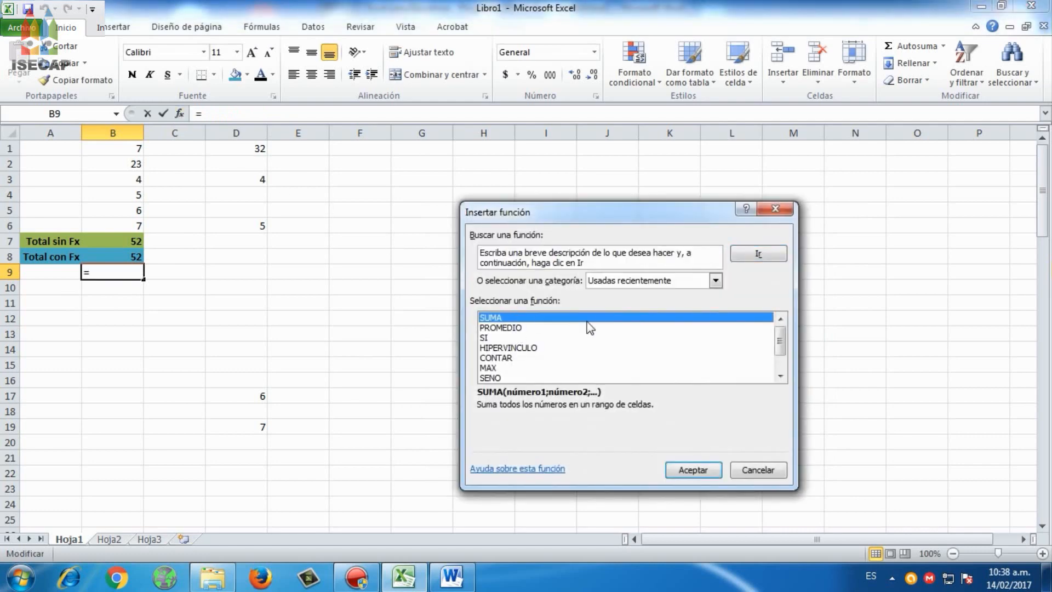
left_click(679, 468)
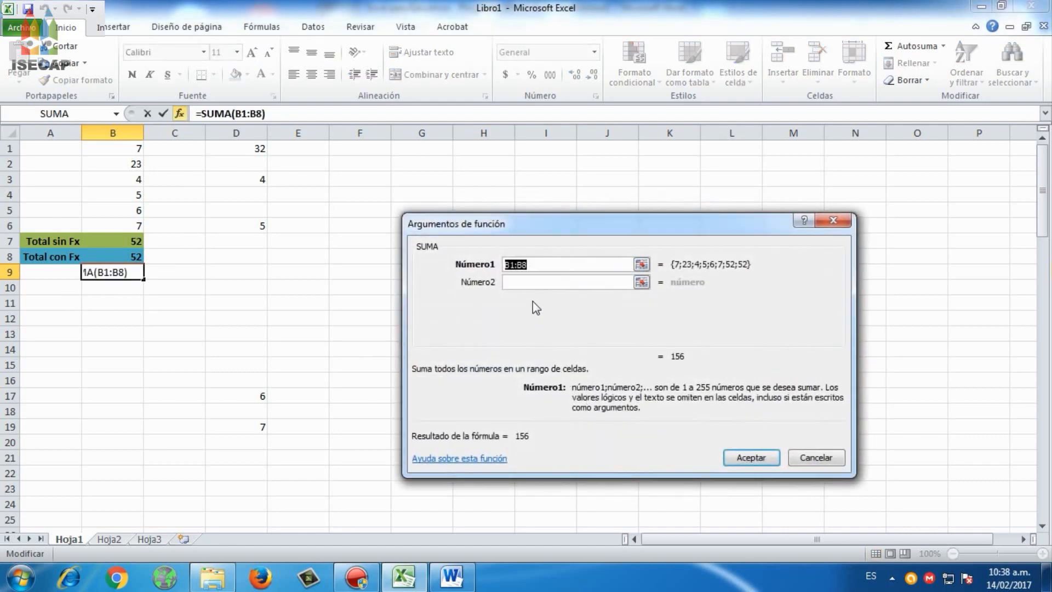
Replace the suggested range B1:B8 in Número1 with B1:B6 picked on the sheet and accept the function
left_click(541, 263)
left_click(641, 264)
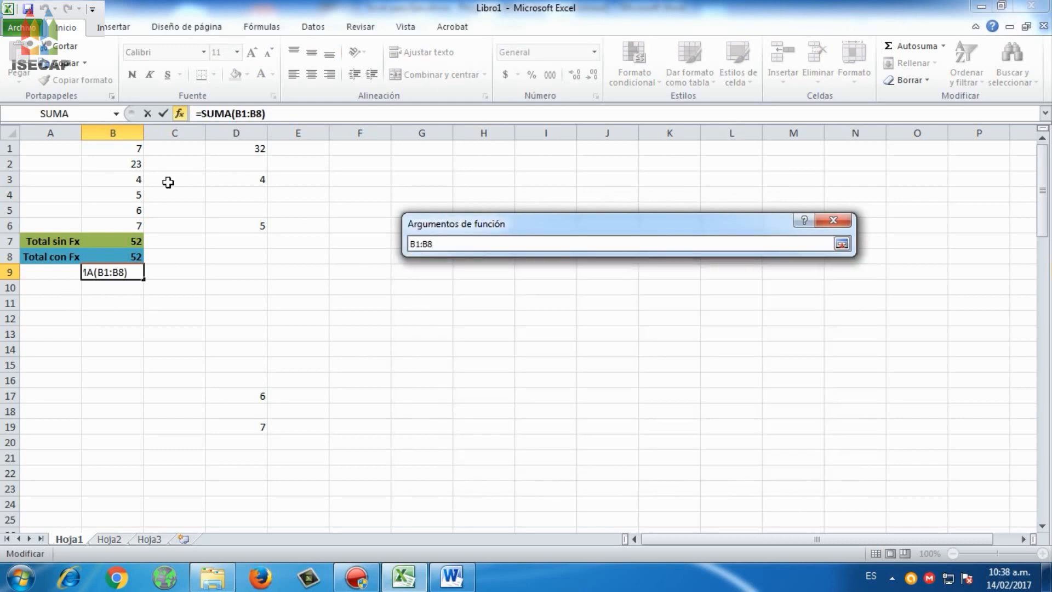
type("+")
left_click_drag(132, 151, 133, 225)
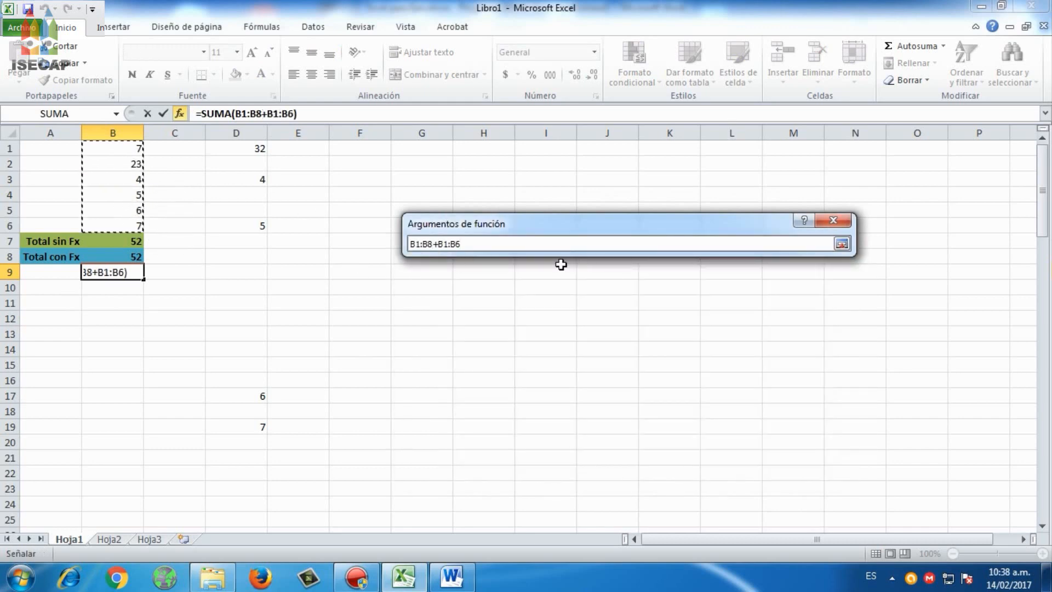
left_click_drag(440, 244, 410, 244)
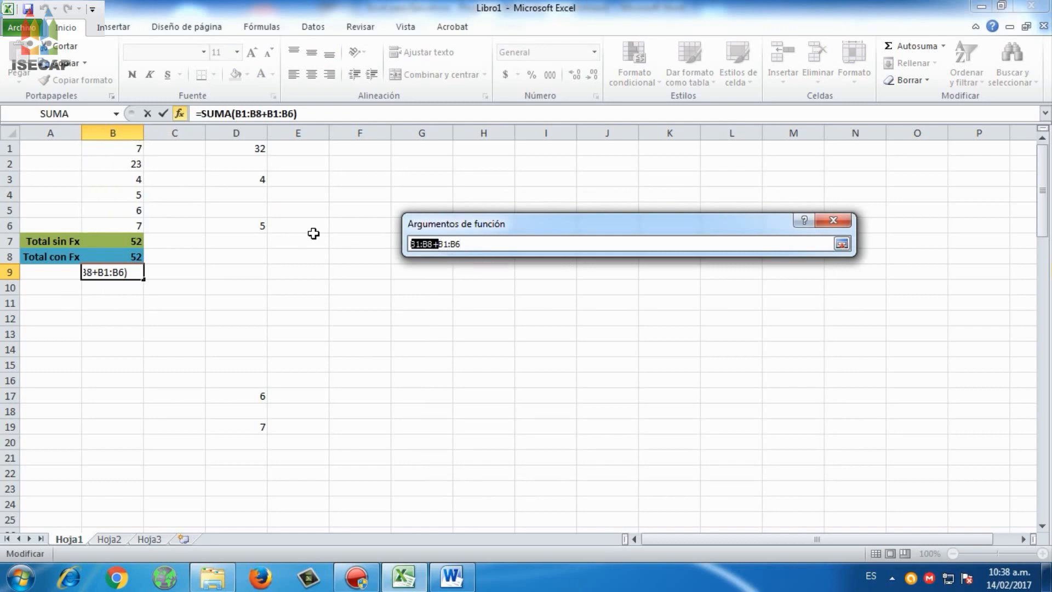
key("BackSpace")
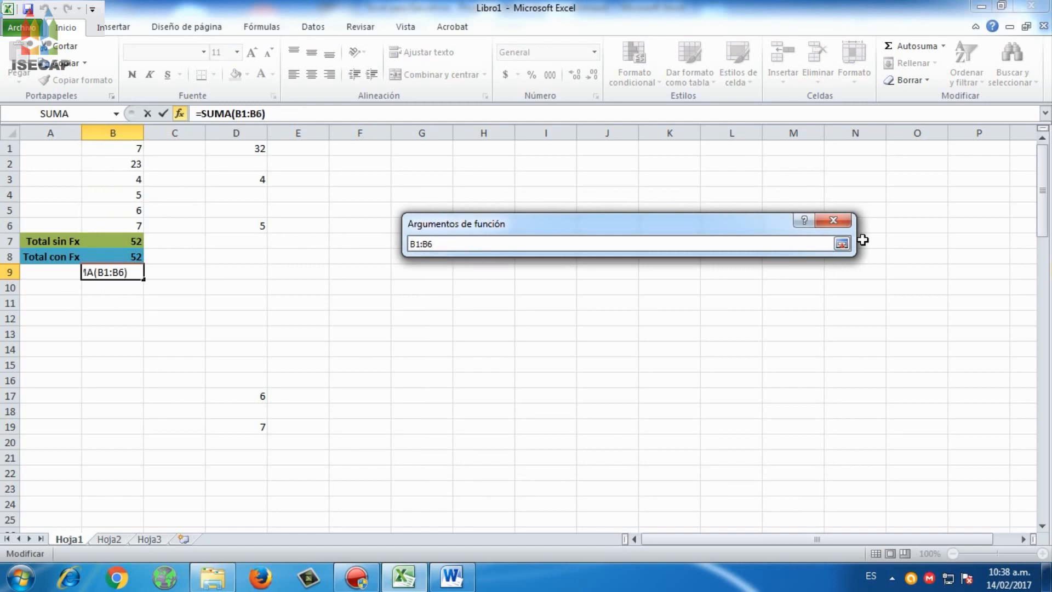
left_click(842, 244)
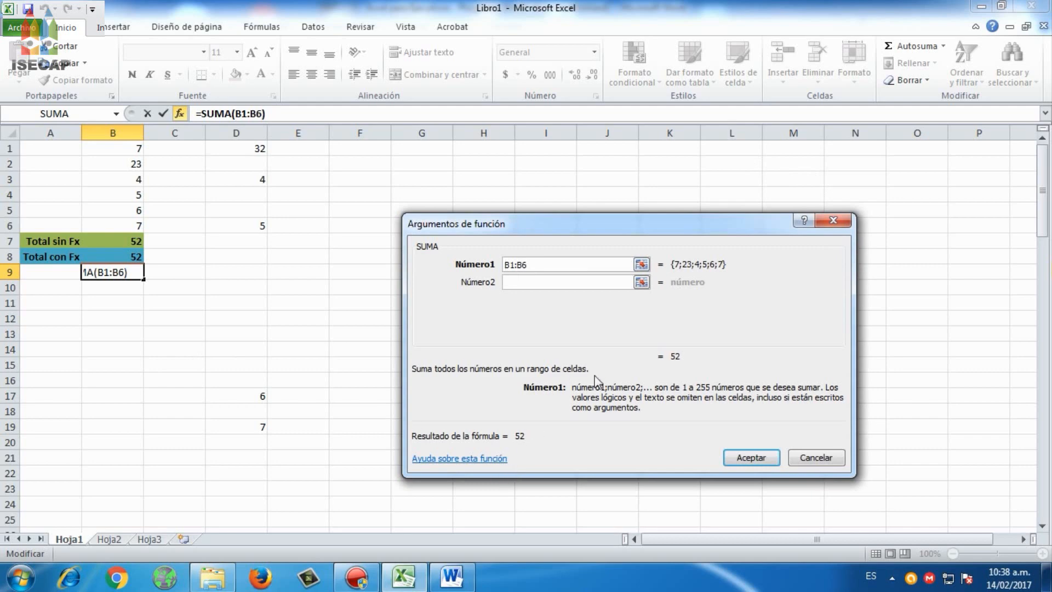
left_click(749, 457)
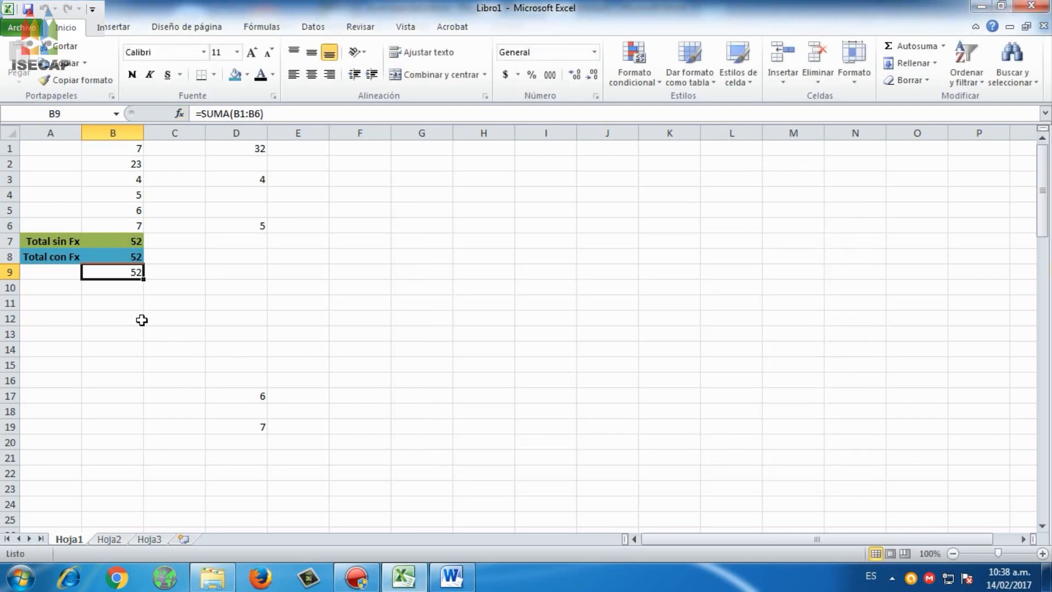
Clear B9 and switch to the Word document to read the section on functions whose argument is a cell range
key("Delete")
left_click(451, 577)
scroll(526, 364, "down", 5)
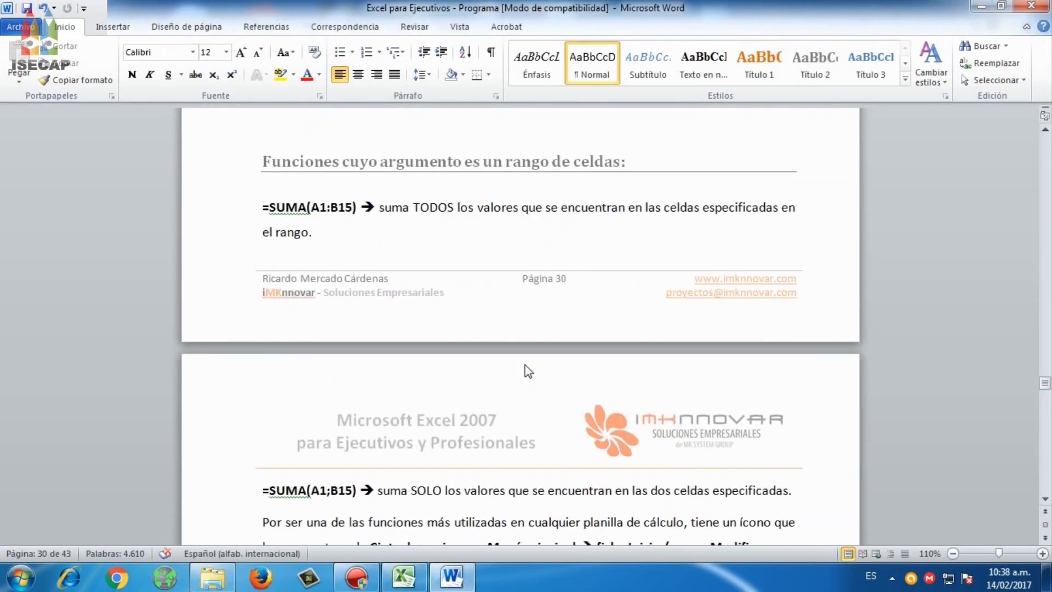
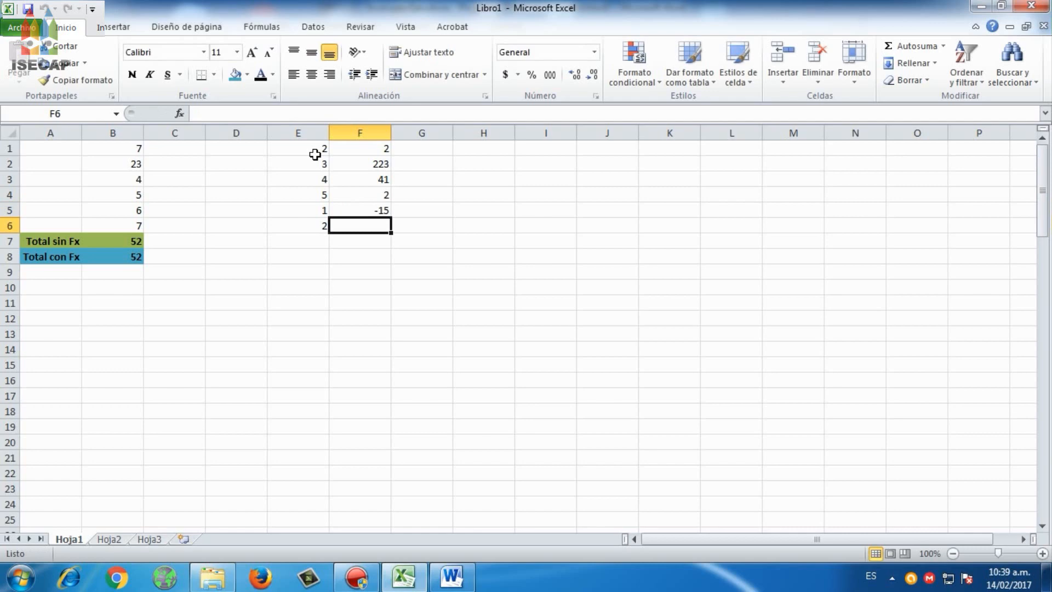
Enter 7 in F7 and -15 in E7
key("Down")
key("Left")
key("Right")
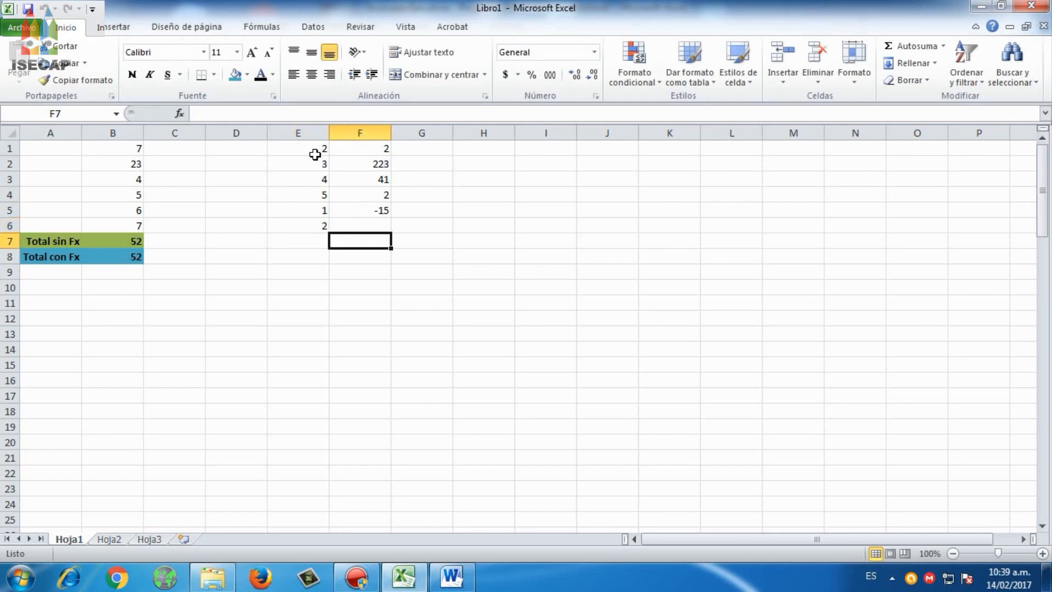
type("7")
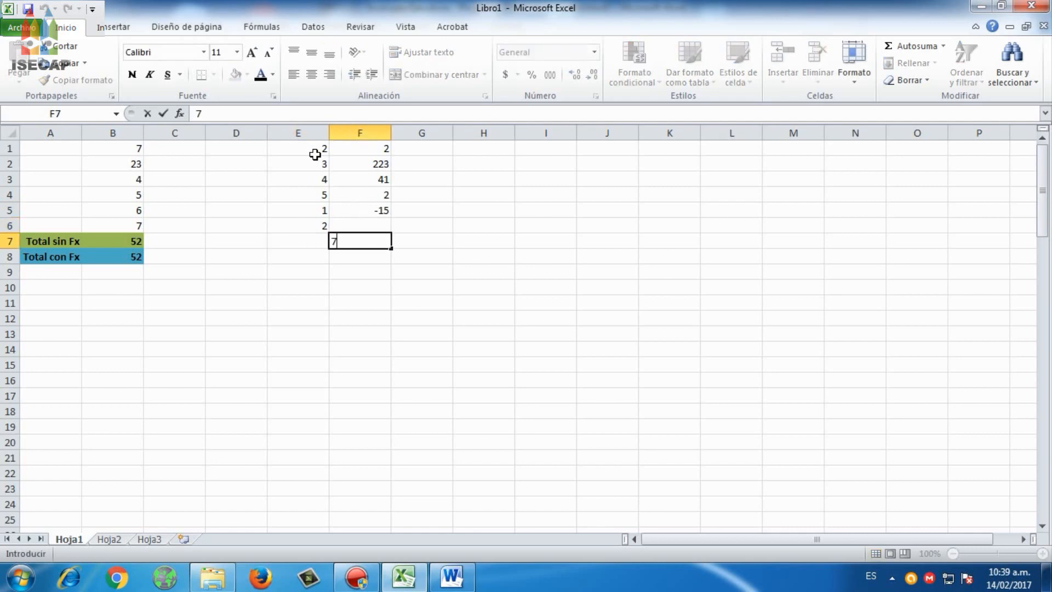
key("Left")
type("-15")
key("Return")
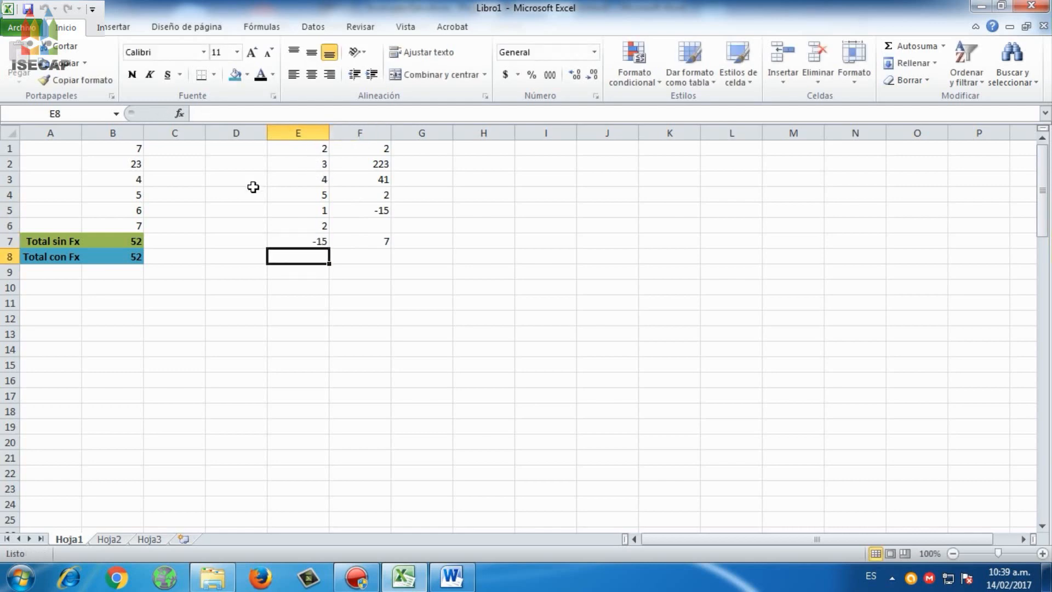
Inspect the total formulas in B7 and B8 and the range B1:B6 that they add up
left_click(129, 243)
left_click(136, 256)
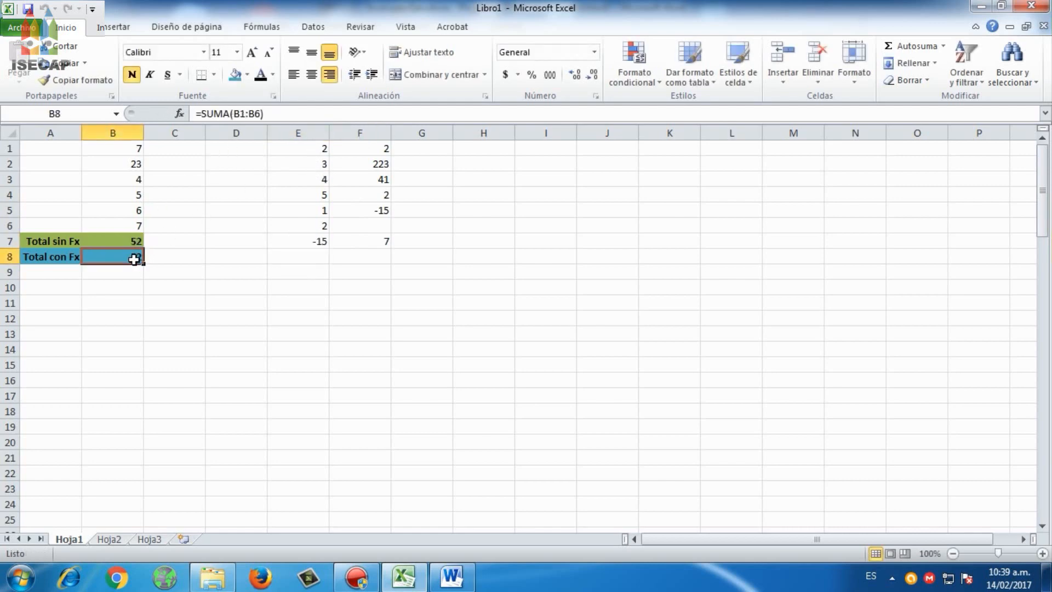
left_click(266, 113)
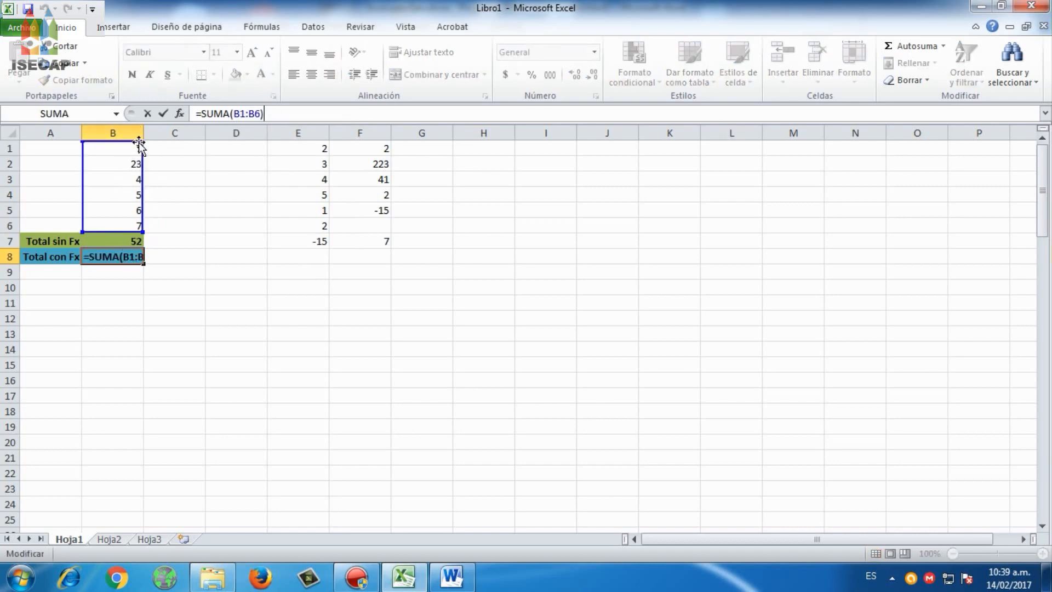
key("ctrl+Return")
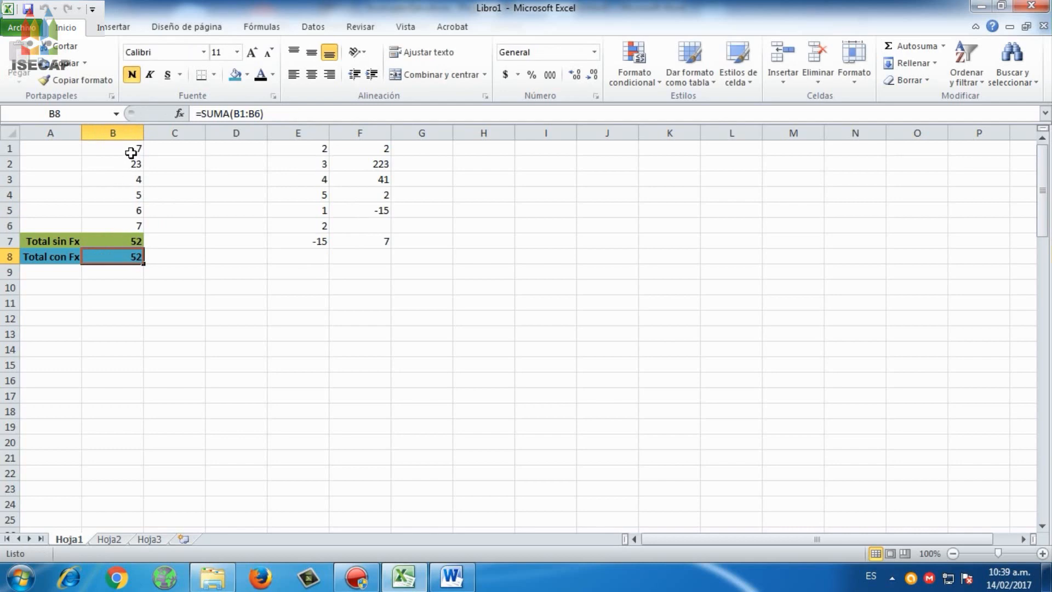
left_click_drag(132, 148, 130, 232)
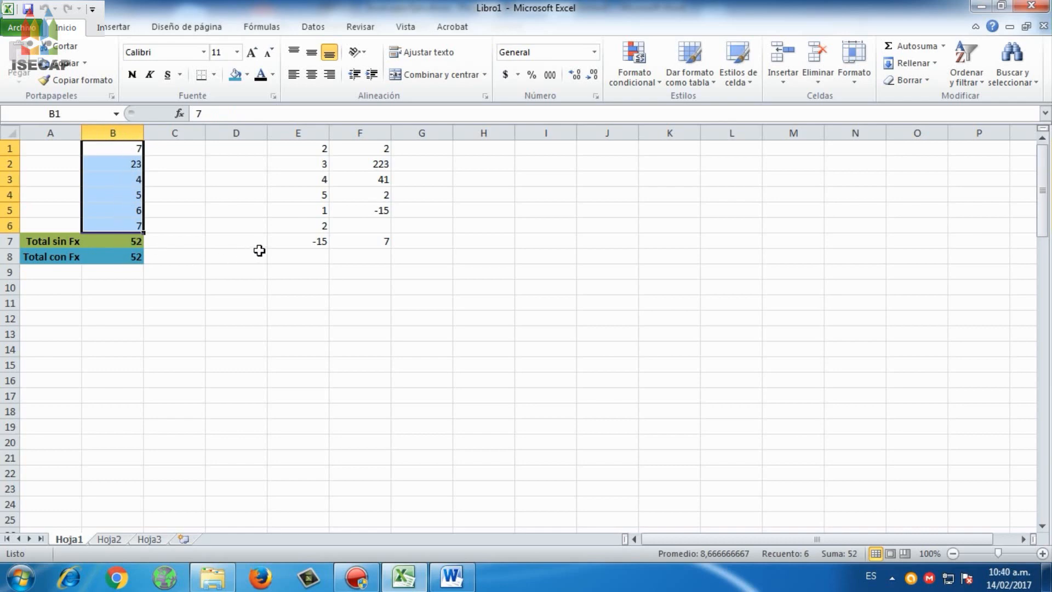
left_click(309, 258)
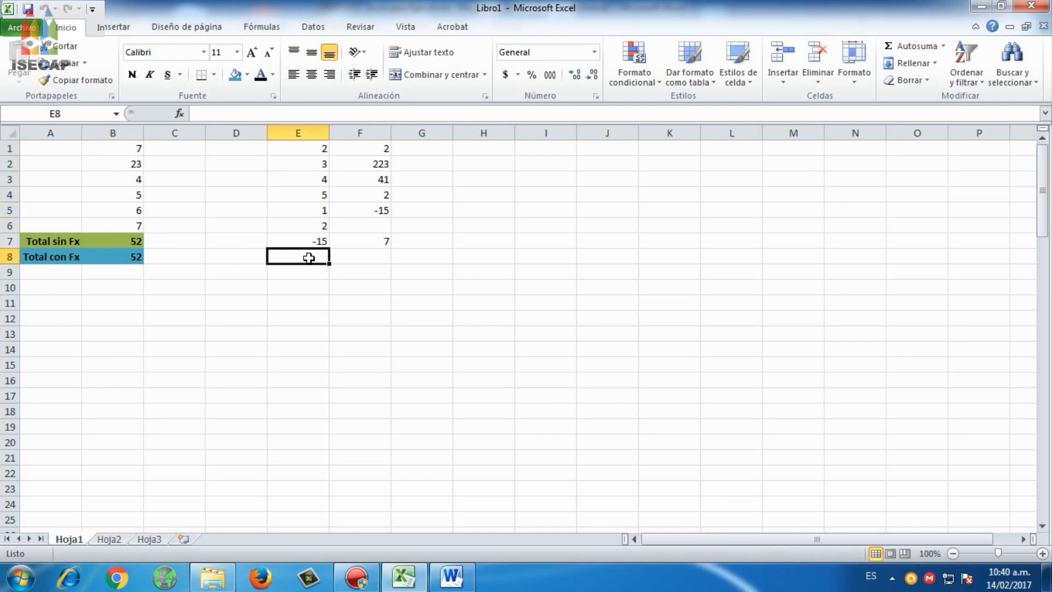
Total B1:B6 in B9 with Autosuma, replacing its suggested reference, and select the result cell to check its formula
left_click(116, 274)
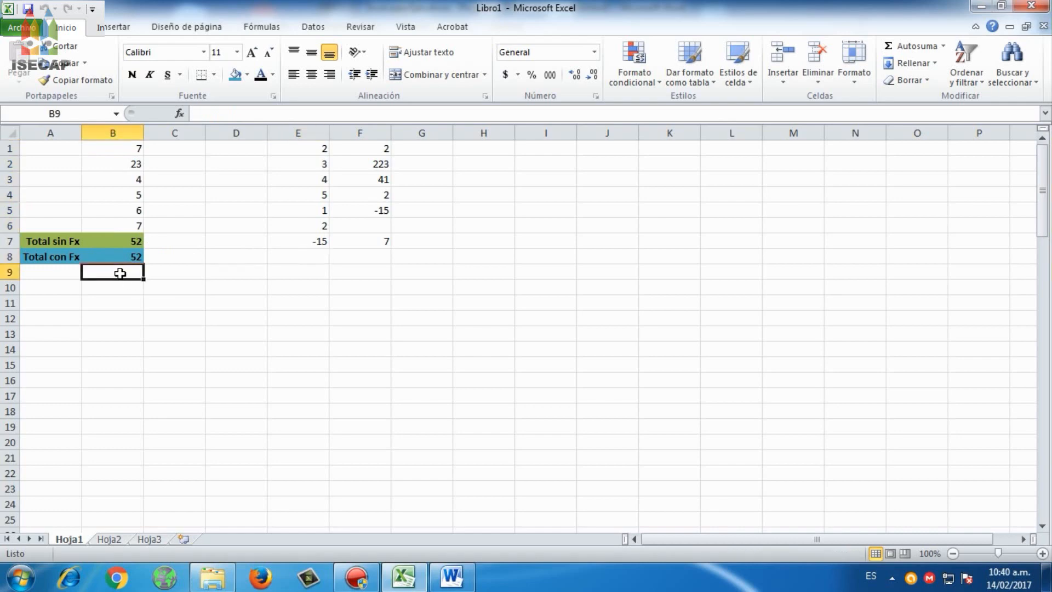
left_click(918, 47)
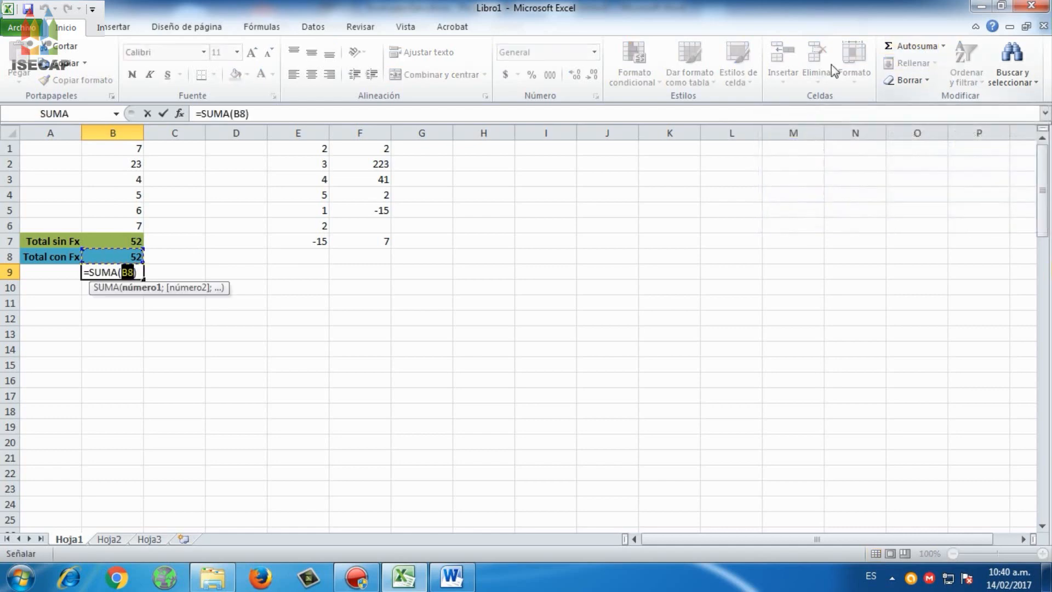
left_click(126, 149)
left_click_drag(127, 149, 135, 224)
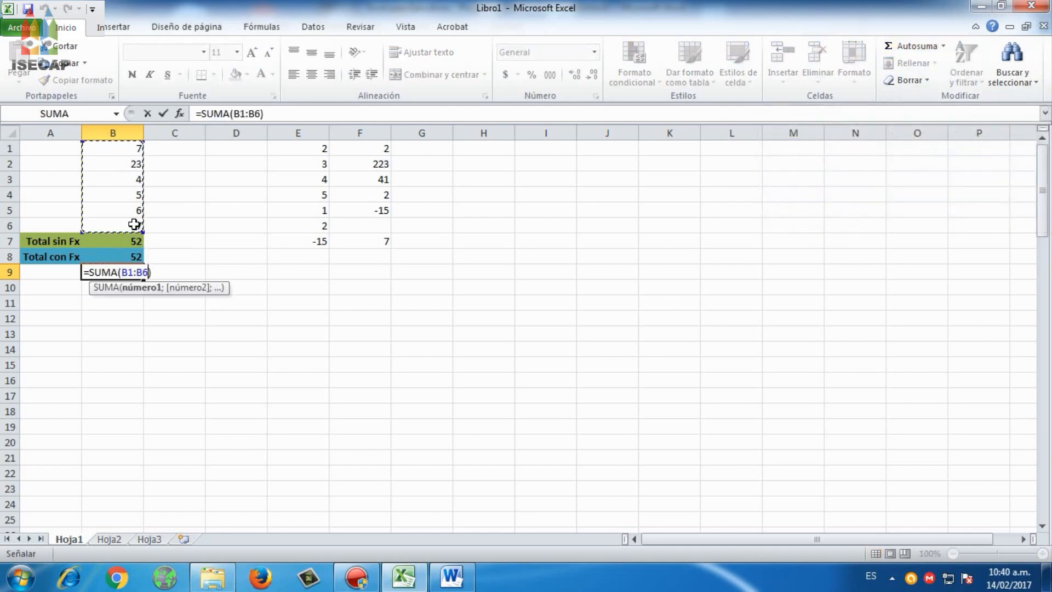
key("Return")
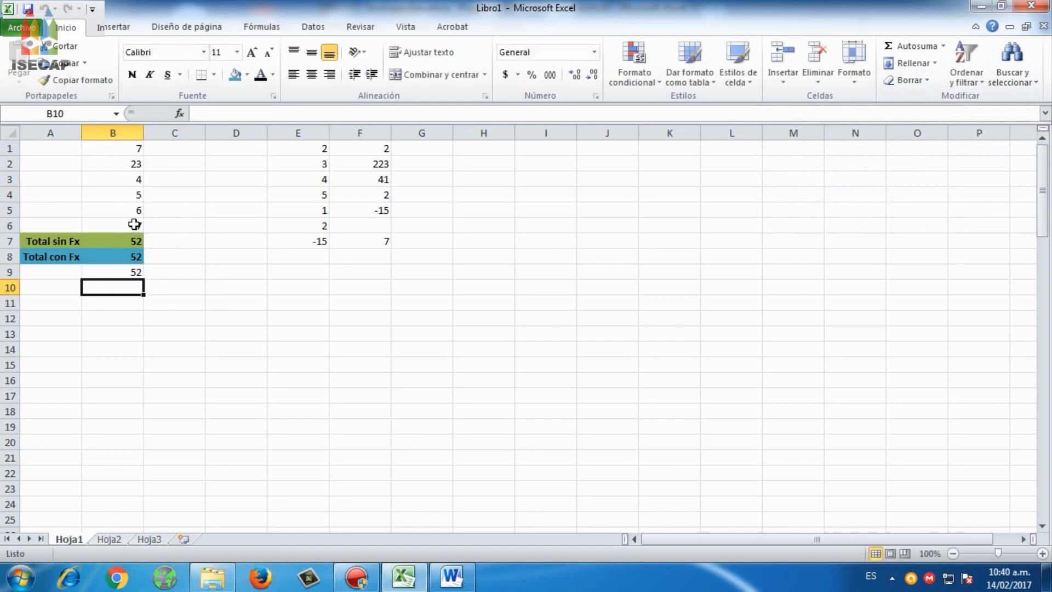
left_click(135, 271)
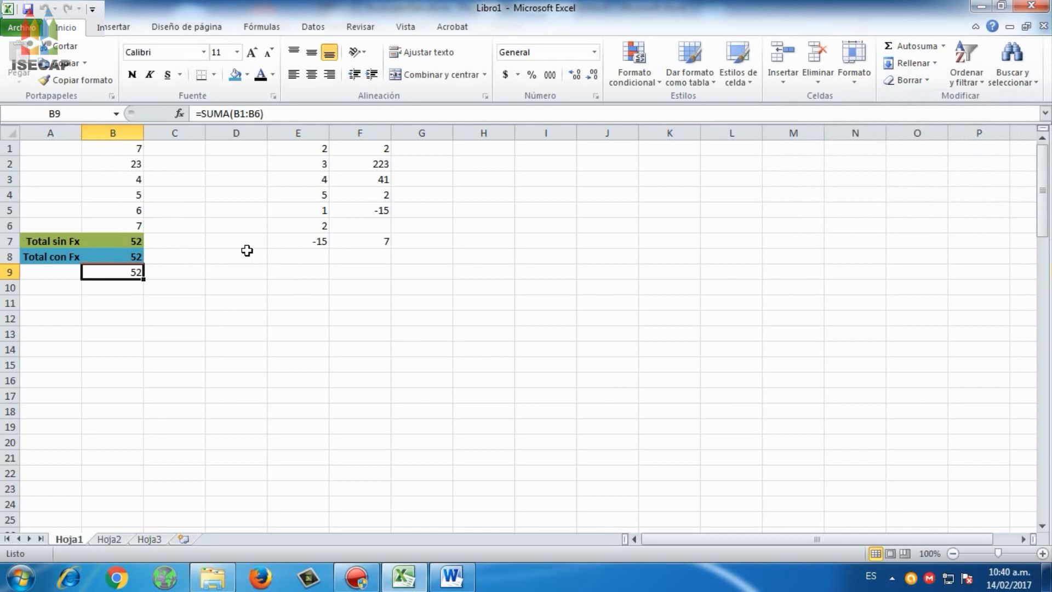
Enter the label Total Vertical in D8 and make it bold
left_click(245, 255)
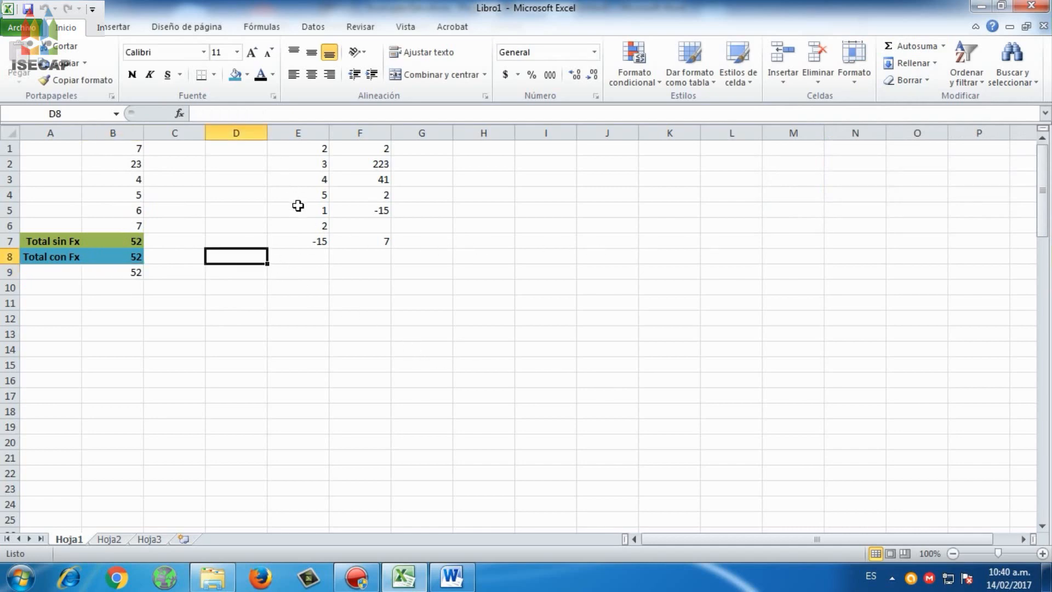
type("Toto")
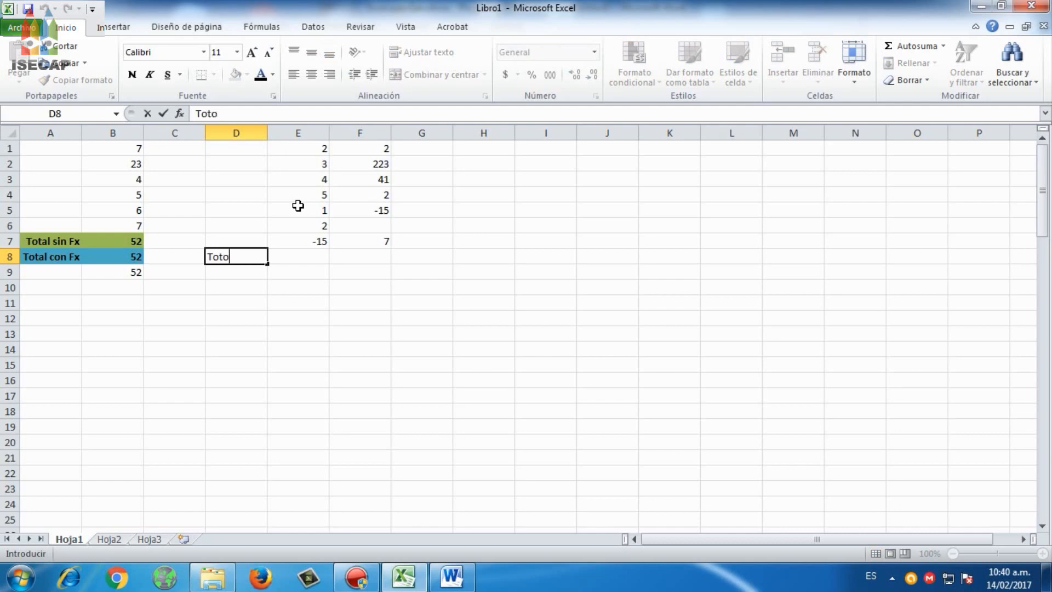
key("BackSpace")
type("al Vertical")
key("Return")
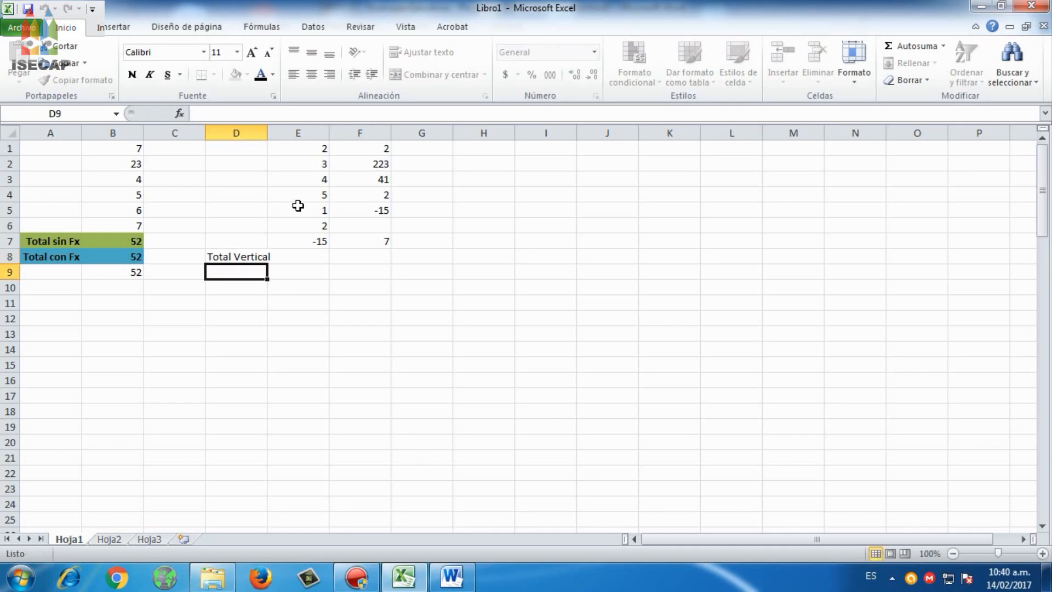
key("Up")
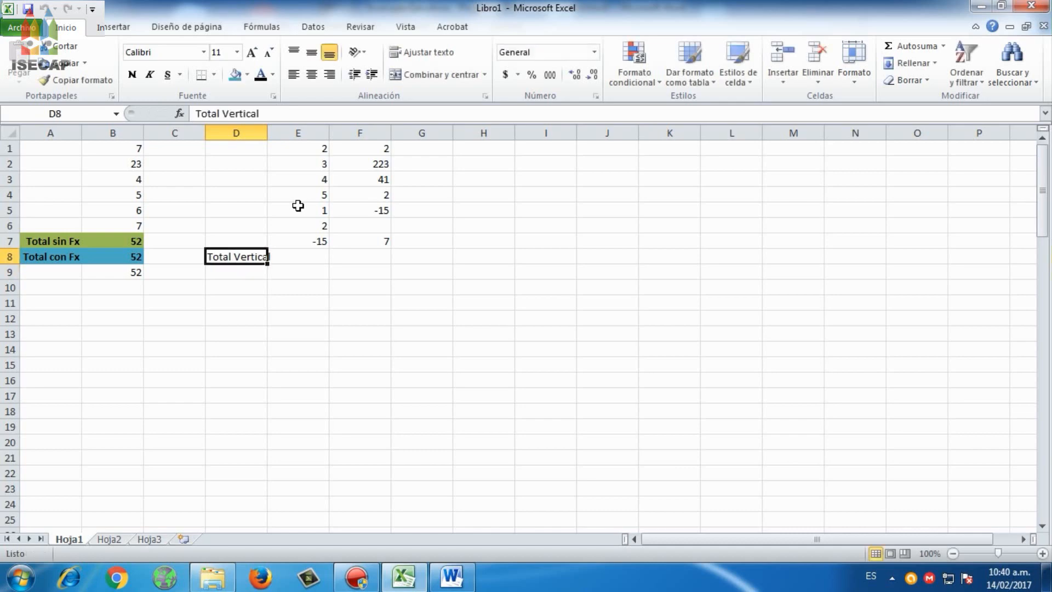
key("ctrl+n")
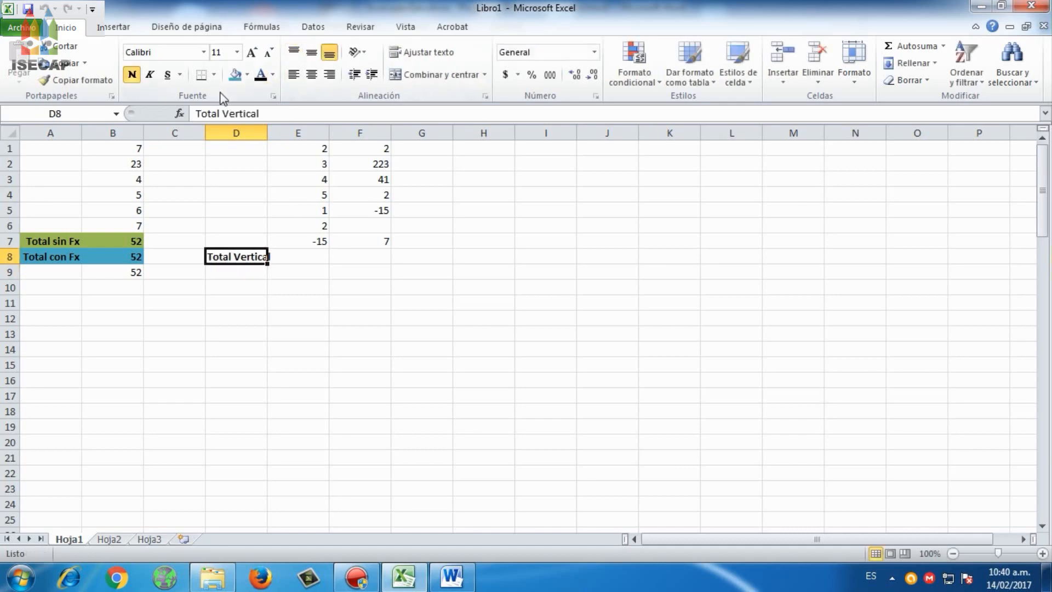
Fill D8:F8 with the same blue as Total con Fx, right-align the Total Vertical label and widen column D to fit it
left_click_drag(258, 254, 358, 256)
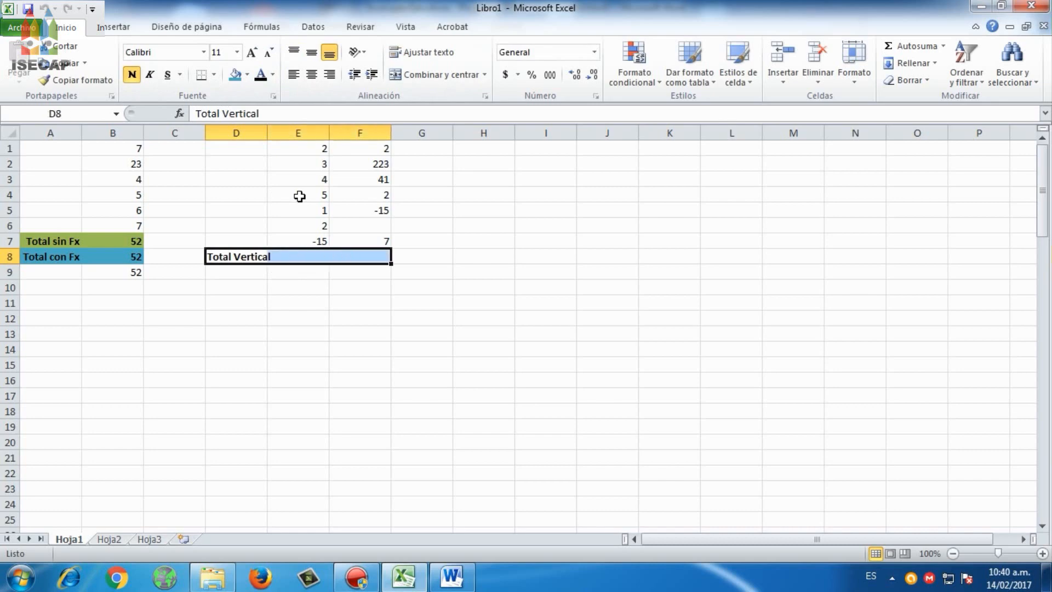
left_click(237, 75)
left_click(252, 256)
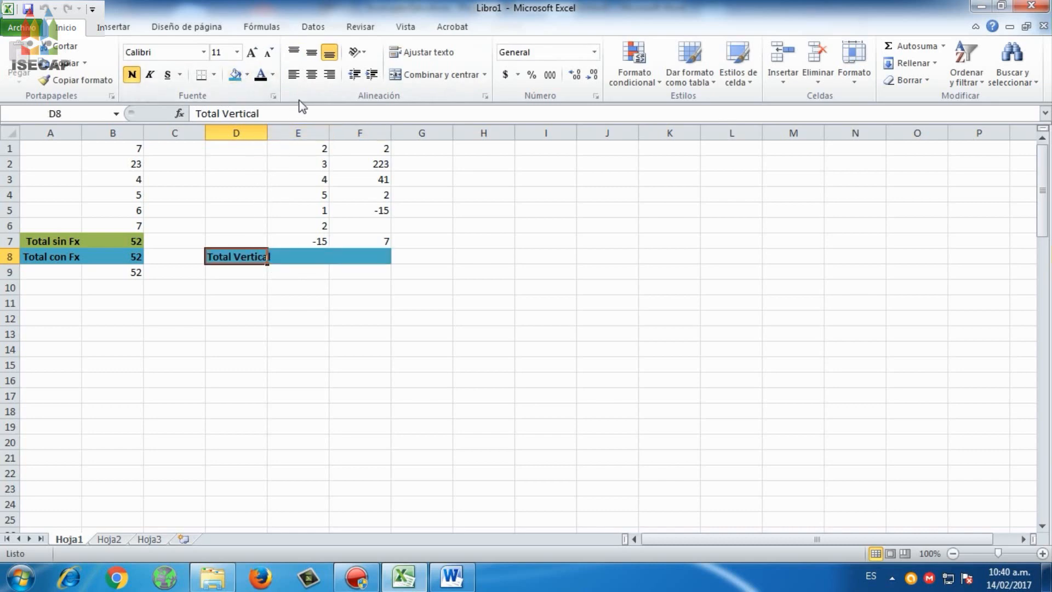
left_click(330, 75)
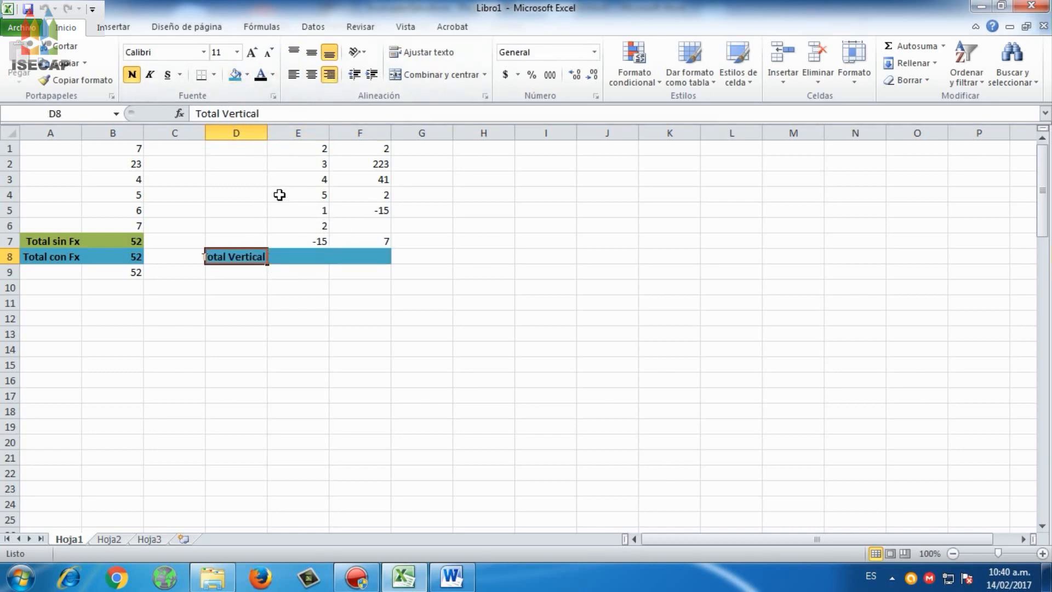
left_click_drag(267, 132, 272, 131)
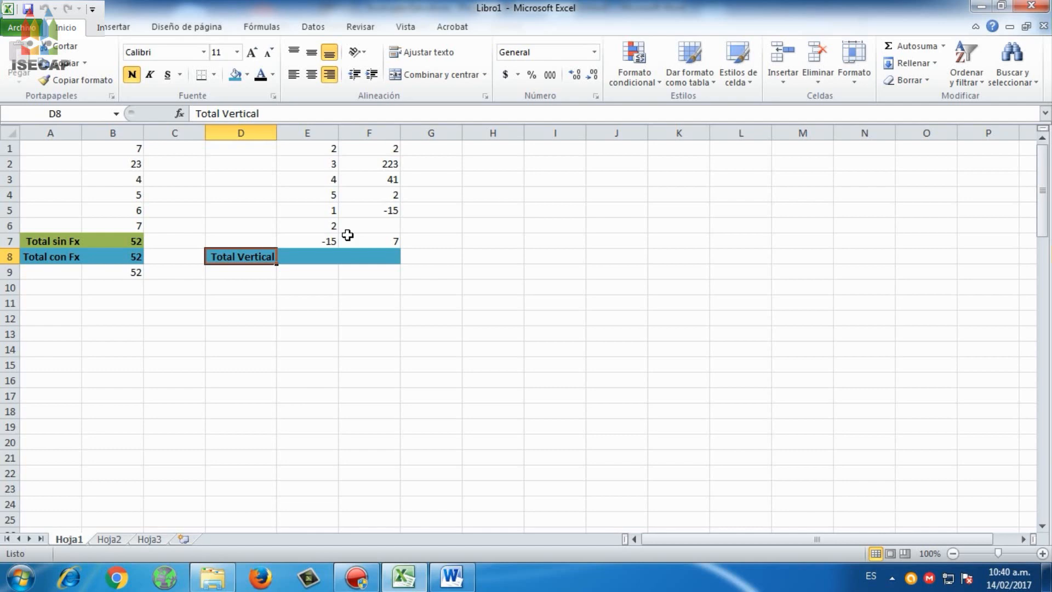
Total E1:E7 in E8 with Autosuma and make the result bold
key("Right")
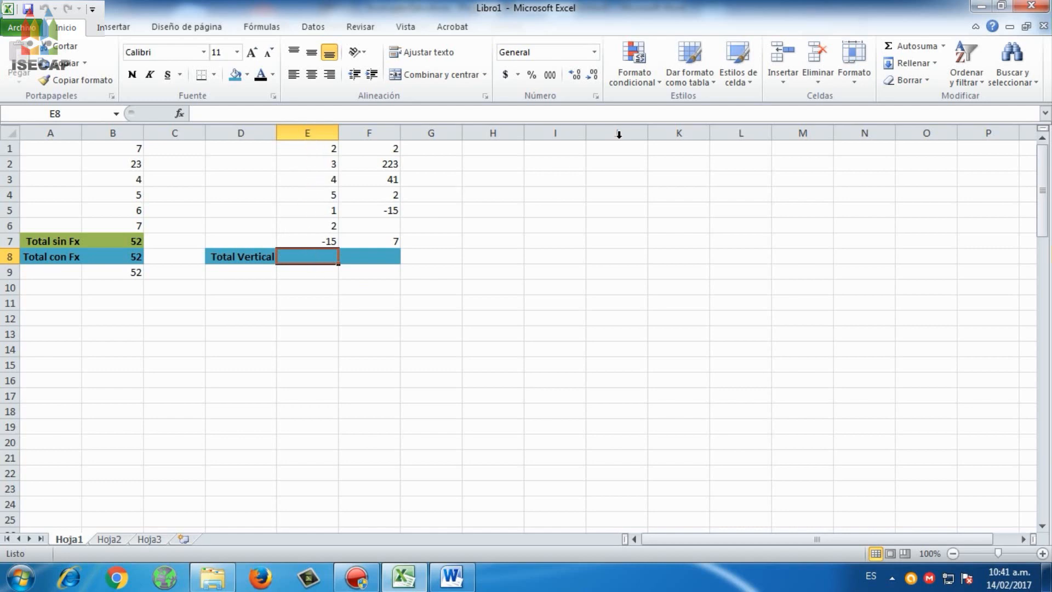
left_click(902, 48)
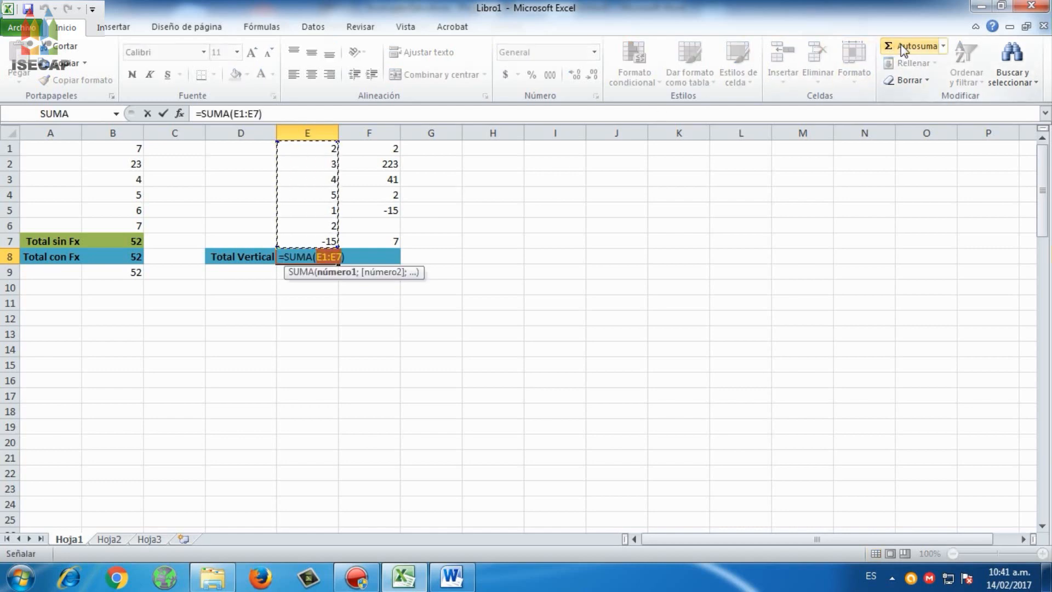
left_click(900, 44)
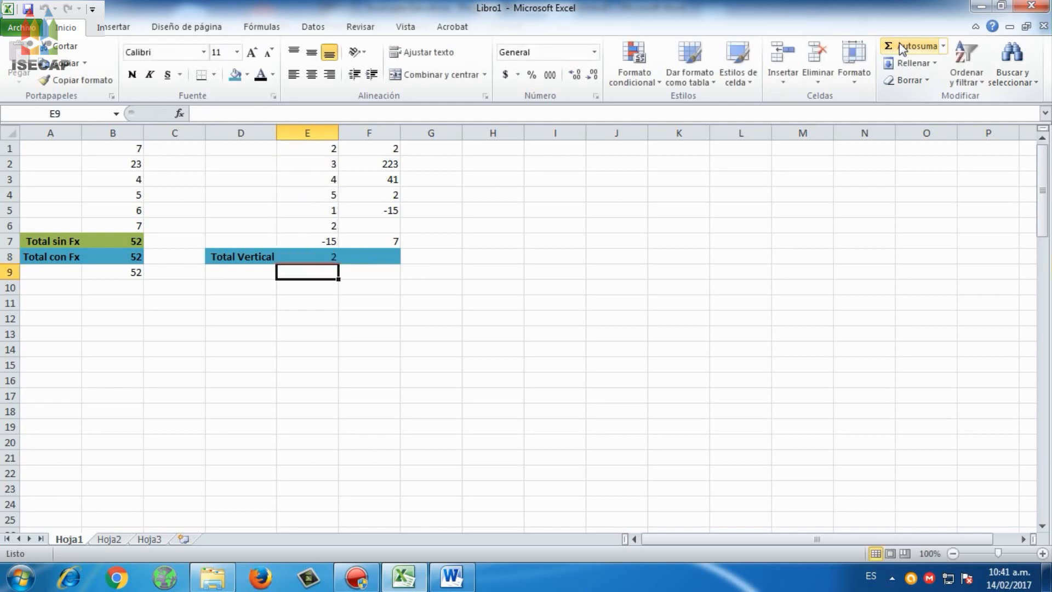
left_click(132, 73)
Total column F in F8 by writing the formula =suma(F1:F7)
left_click(391, 259)
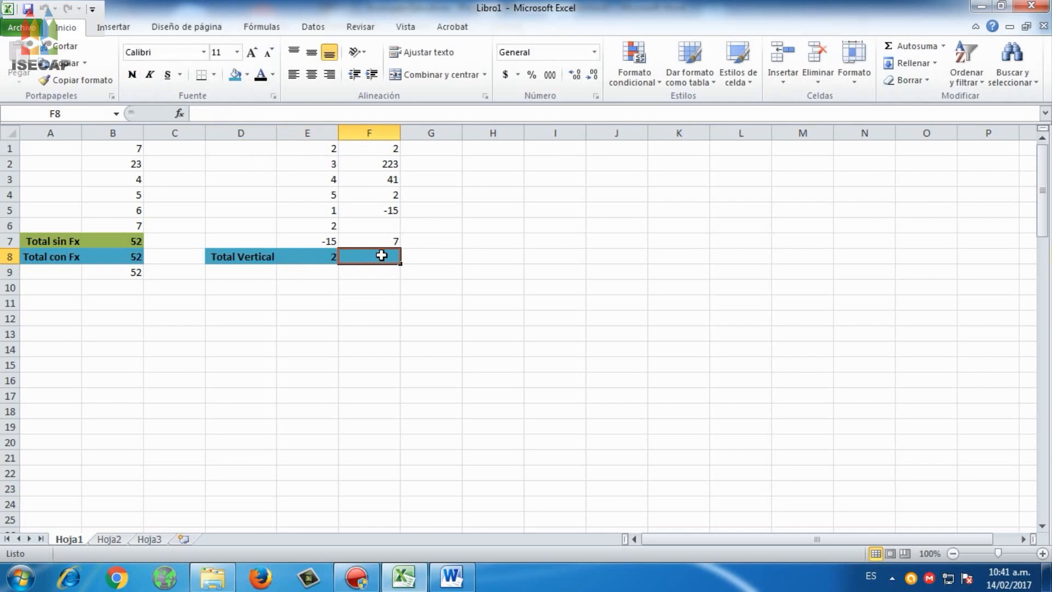
type(")=")
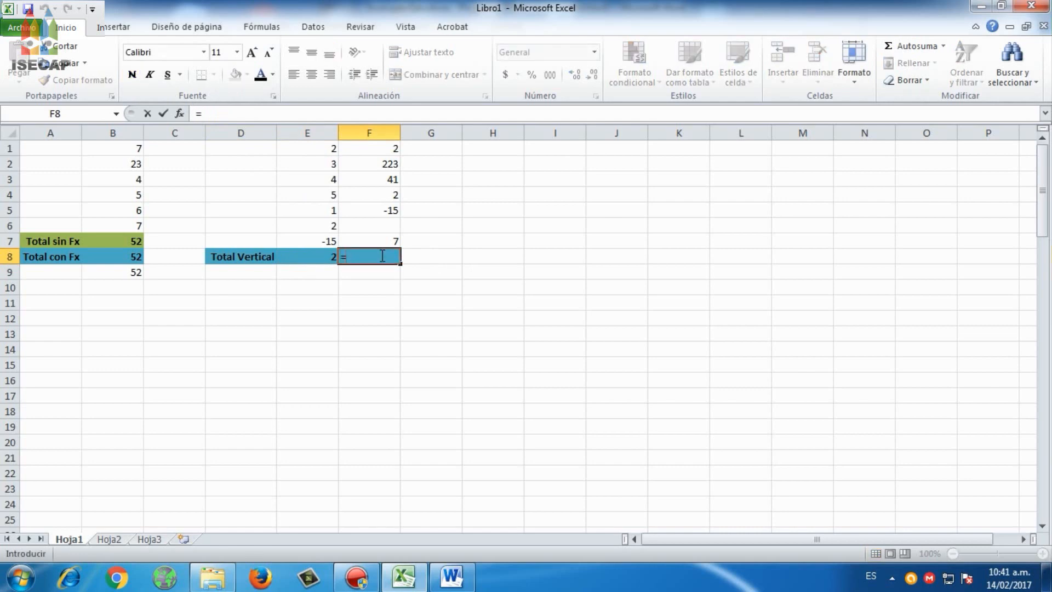
type("suma(")
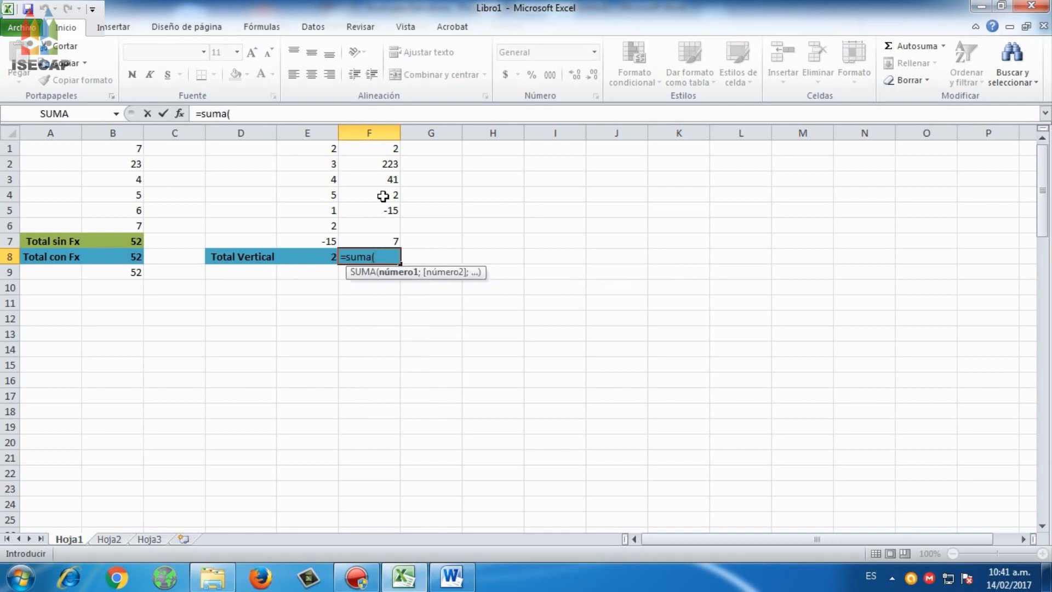
left_click_drag(369, 147, 385, 238)
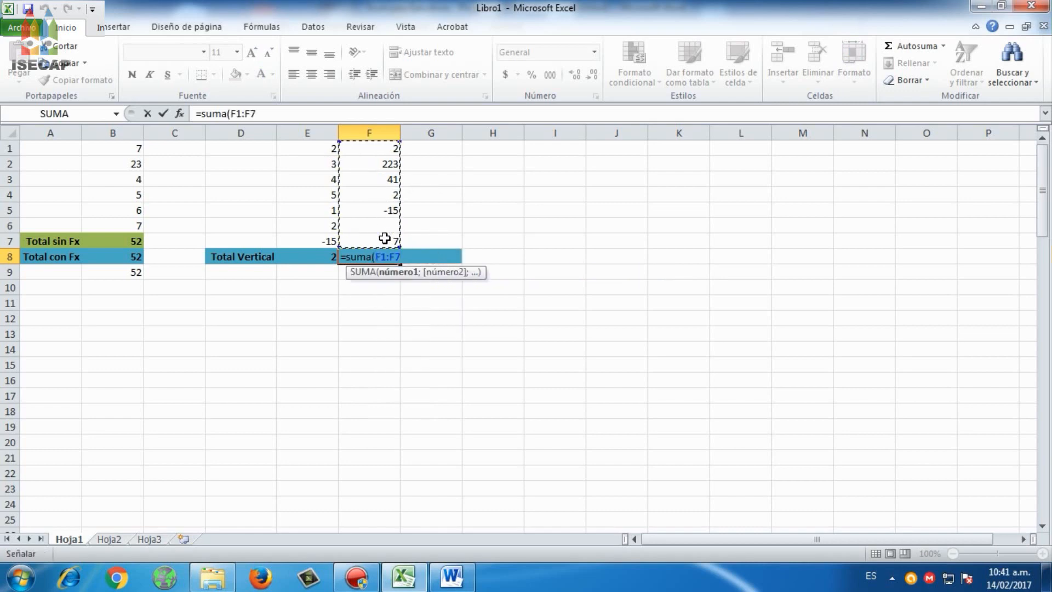
type(")")
key("Return")
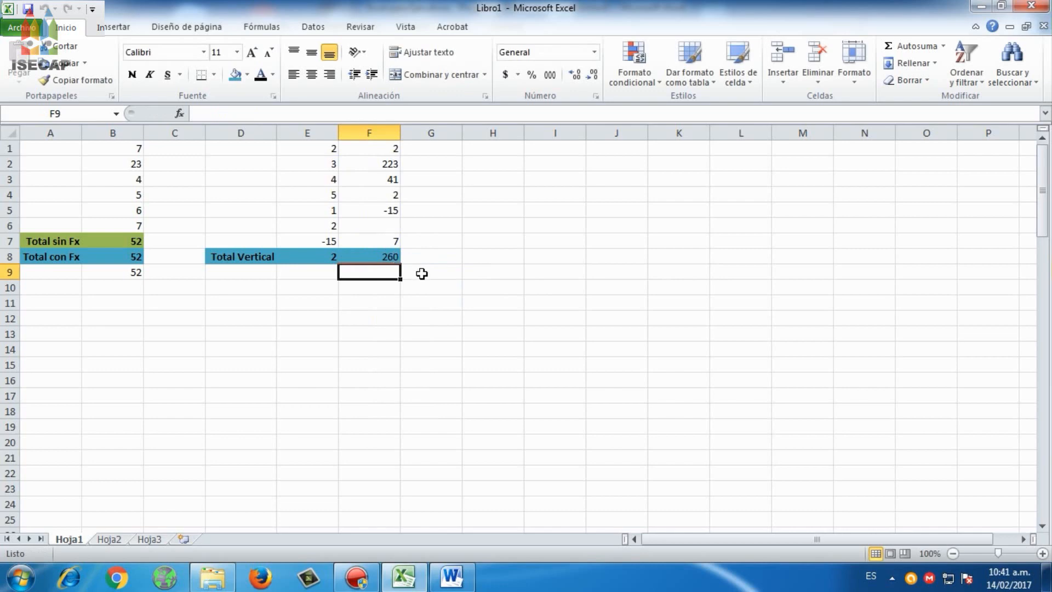
Insert a blank row above row 1
left_click(419, 148)
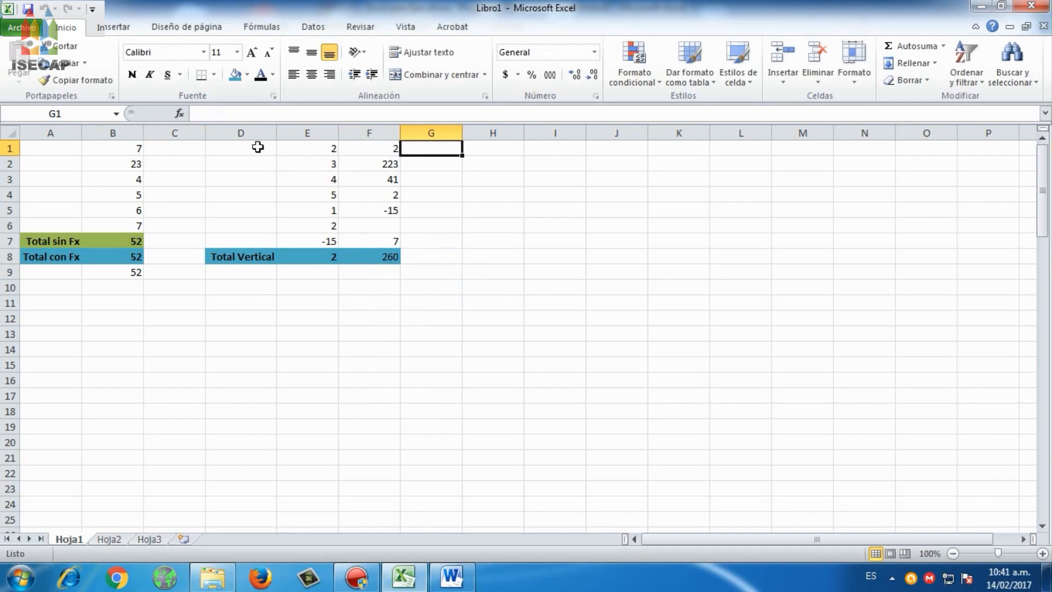
right_click(8, 149)
left_click(82, 251)
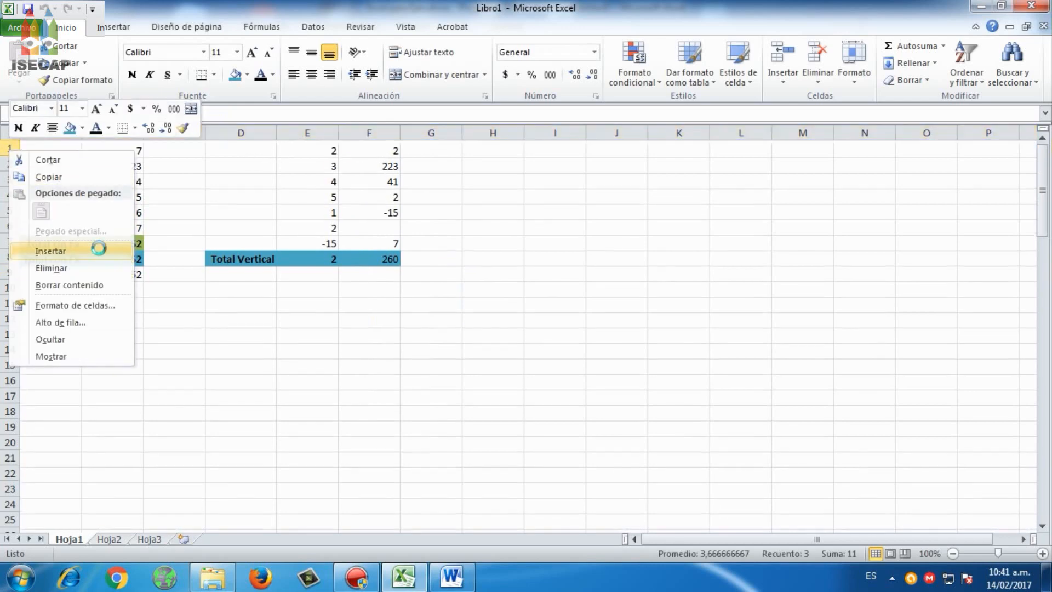
Enter the label Total Horizontal in G1 and reselect that cell
left_click(430, 153)
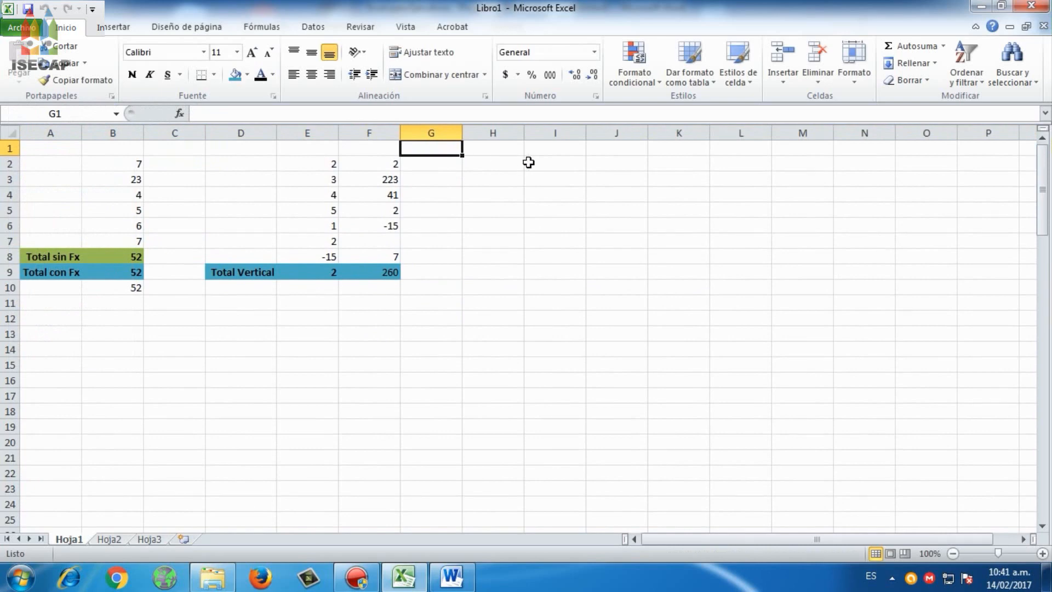
type("To")
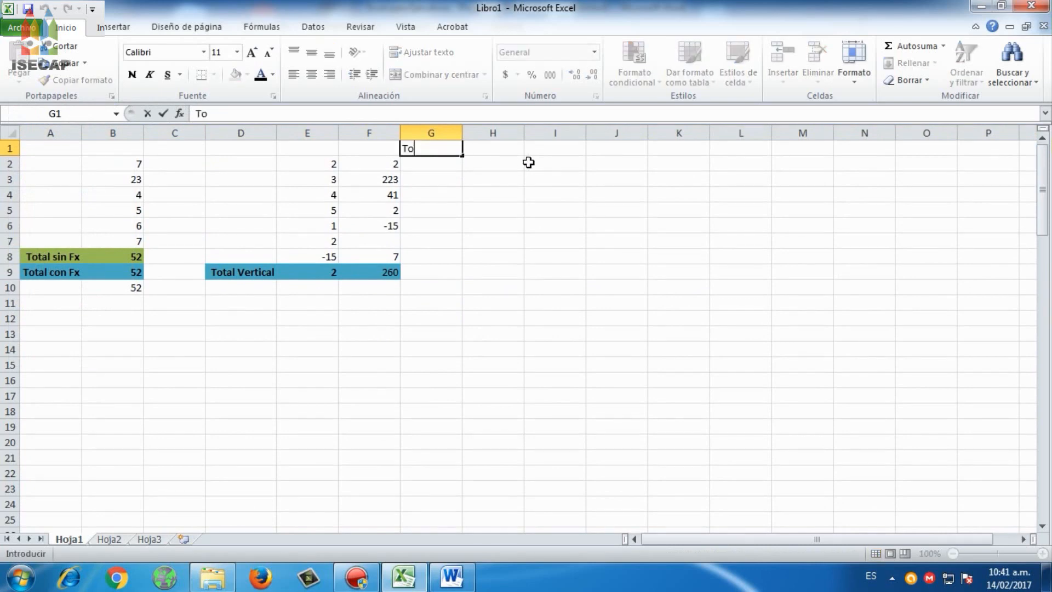
type("tal Horizontal")
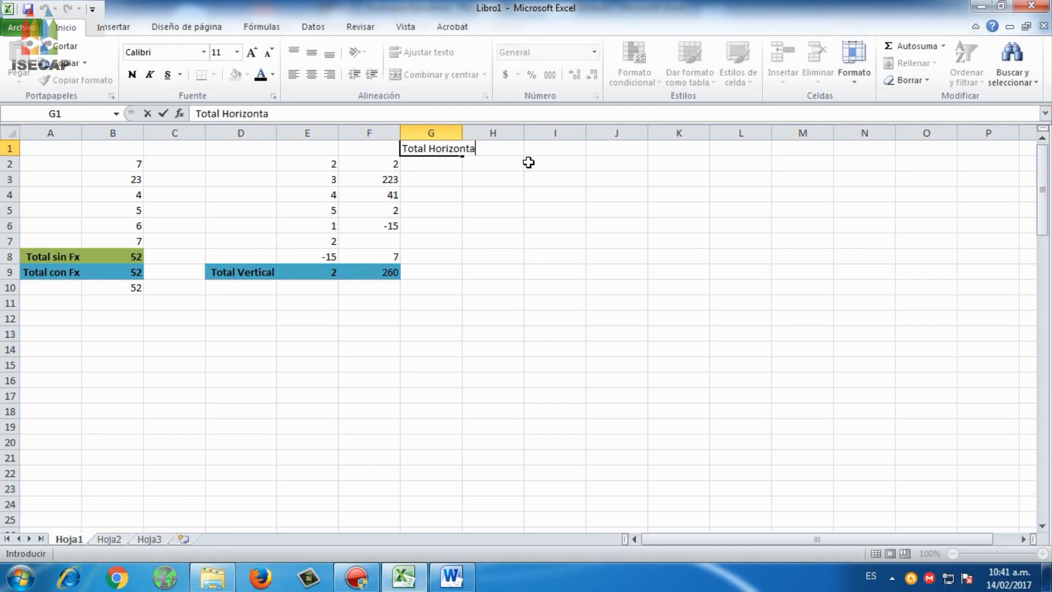
key("Return")
key("Up")
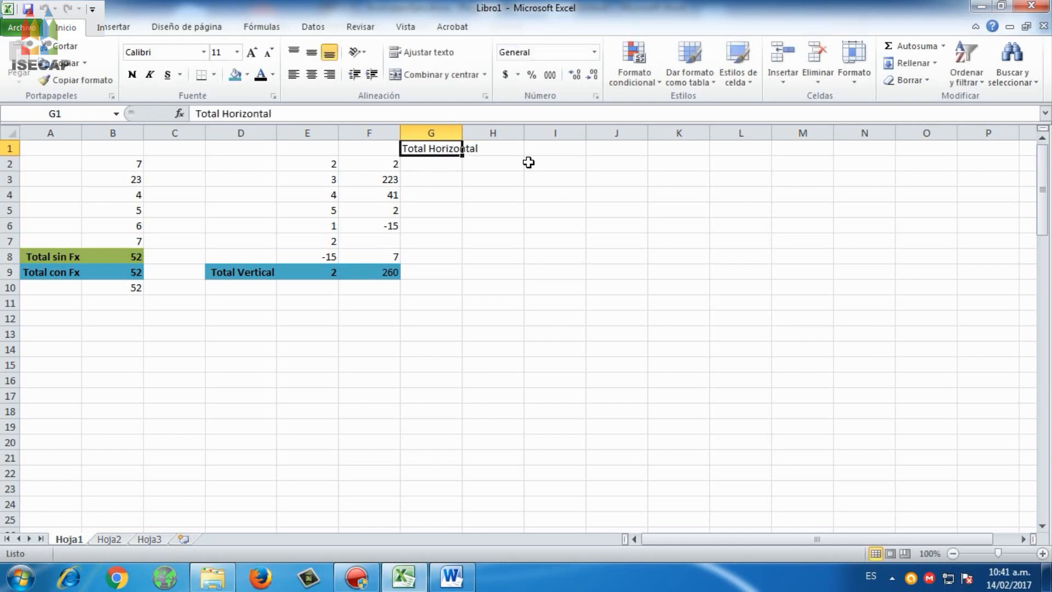
Make the G1 label bold with an orange fill and fit column G's width to the text
left_click(132, 74)
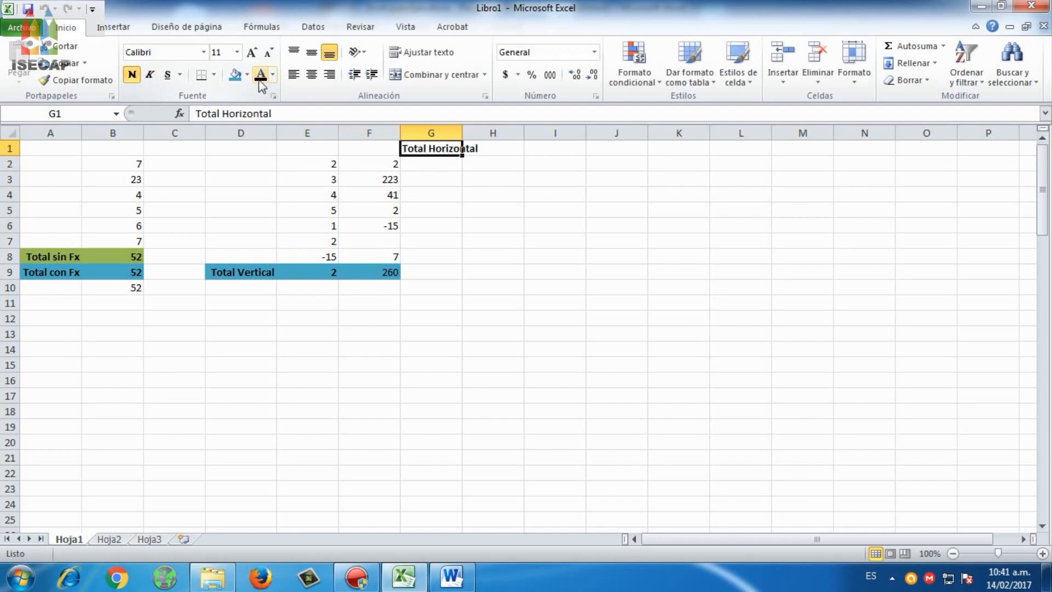
left_click(248, 76)
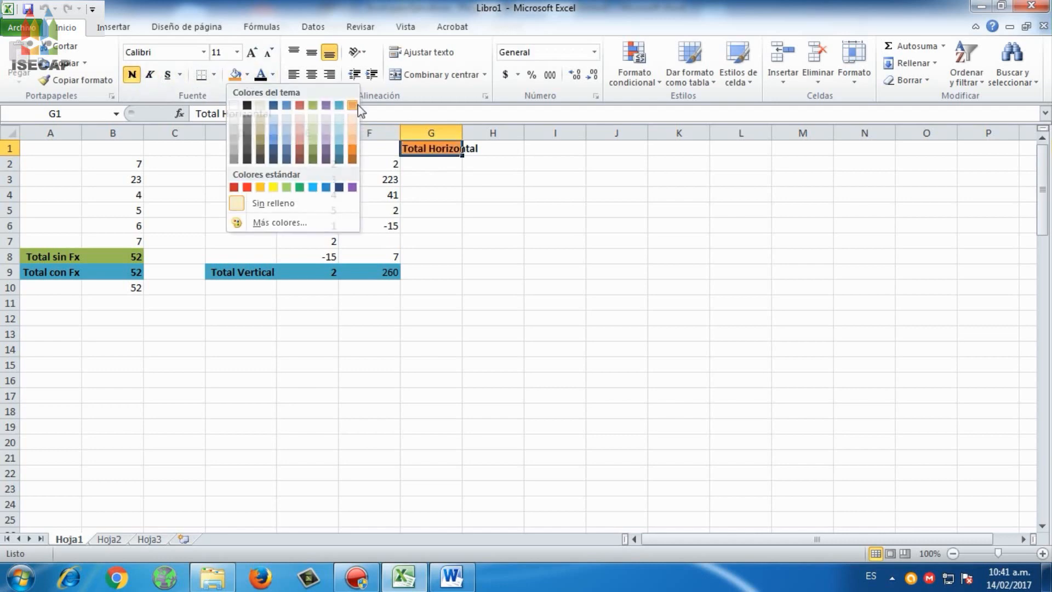
left_click(354, 109)
double_click(458, 138)
Total E2:F2 in G2 with Autosuma and select E2:G2 to check the addition
left_click(456, 167)
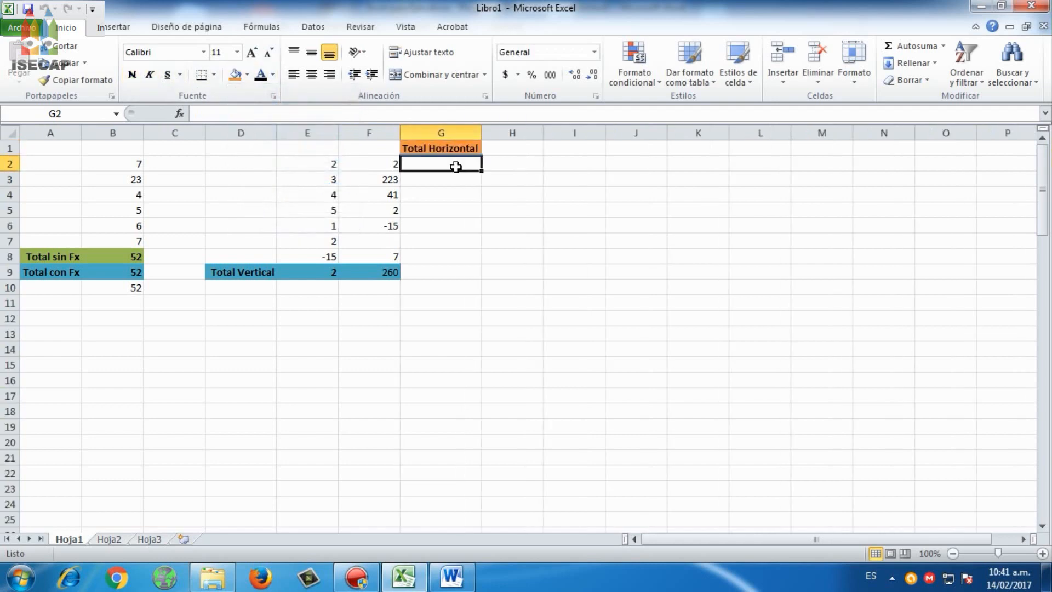
left_click(913, 52)
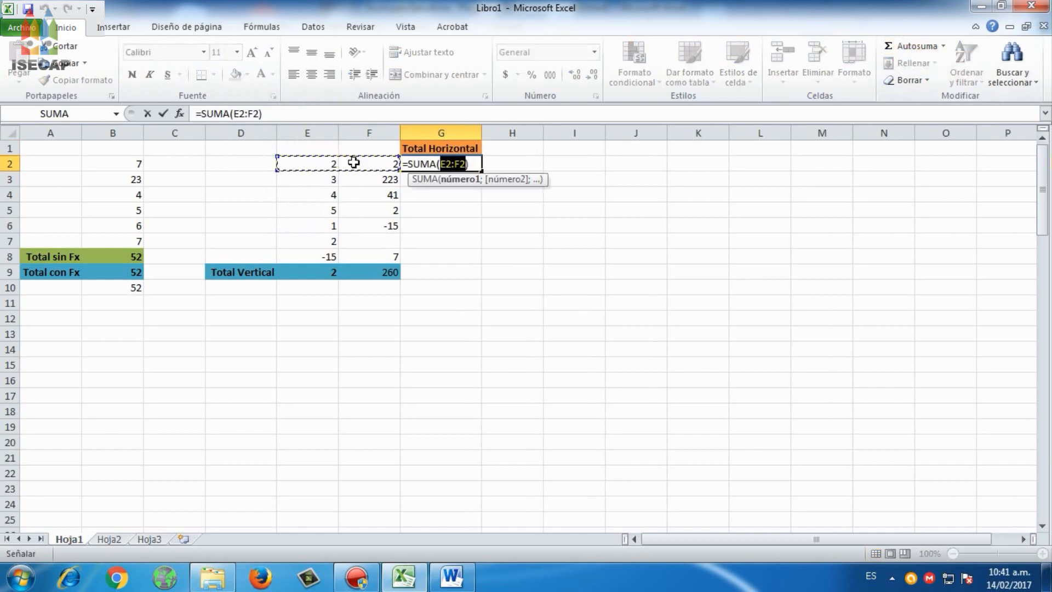
key("Return")
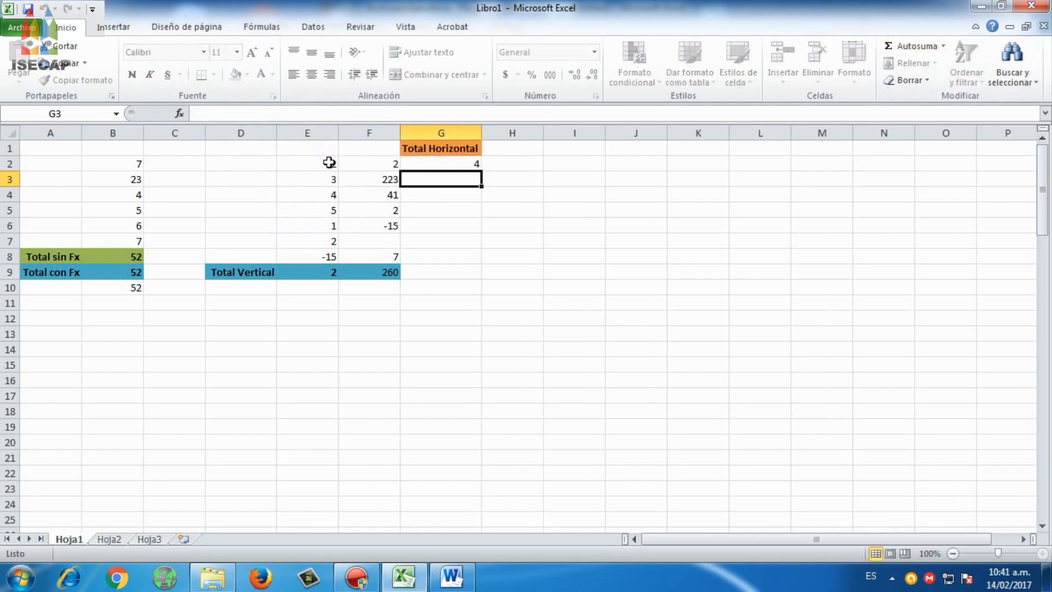
left_click_drag(329, 157, 425, 163)
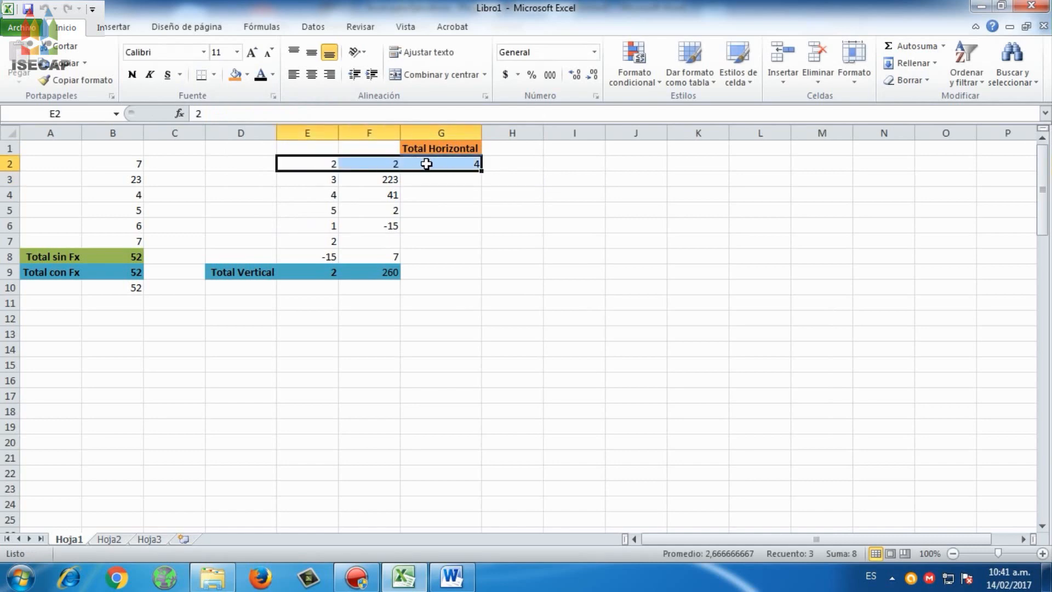
Copy the G2 sum formula down through G8 with the fill handle
left_click(471, 183)
left_click(473, 166)
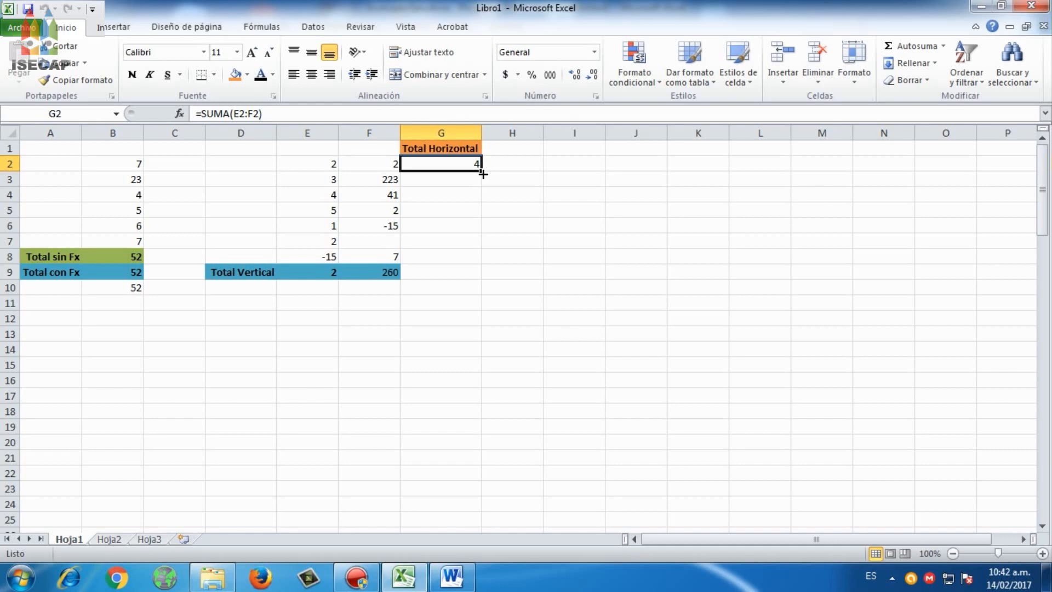
left_click_drag(482, 174, 481, 262)
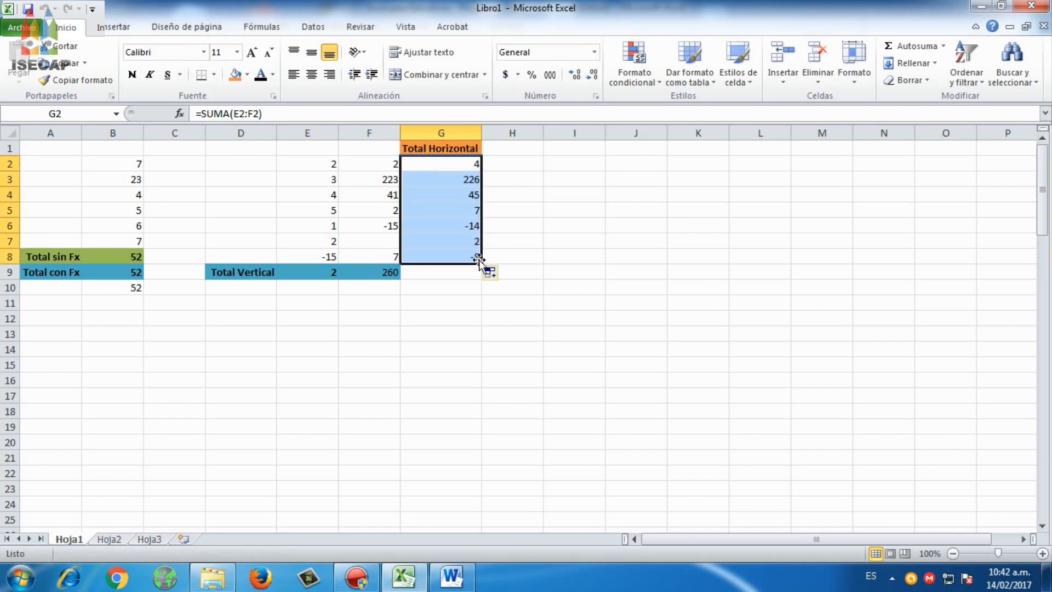
Examine the formulas in G2 to G8 to compare how the row references change in each copied sum
left_click(461, 176)
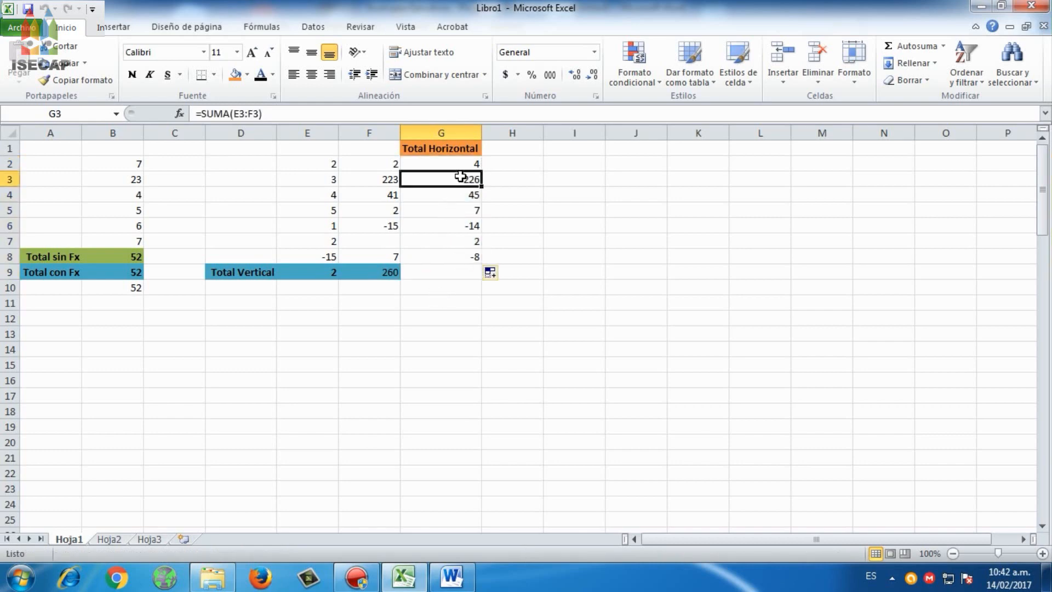
key("Up")
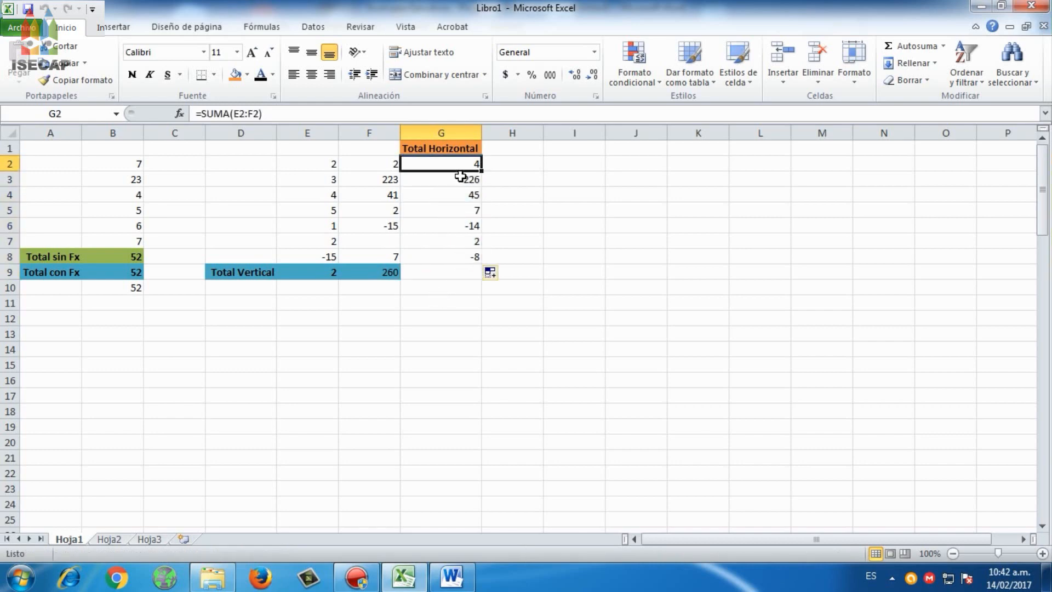
left_click(460, 177)
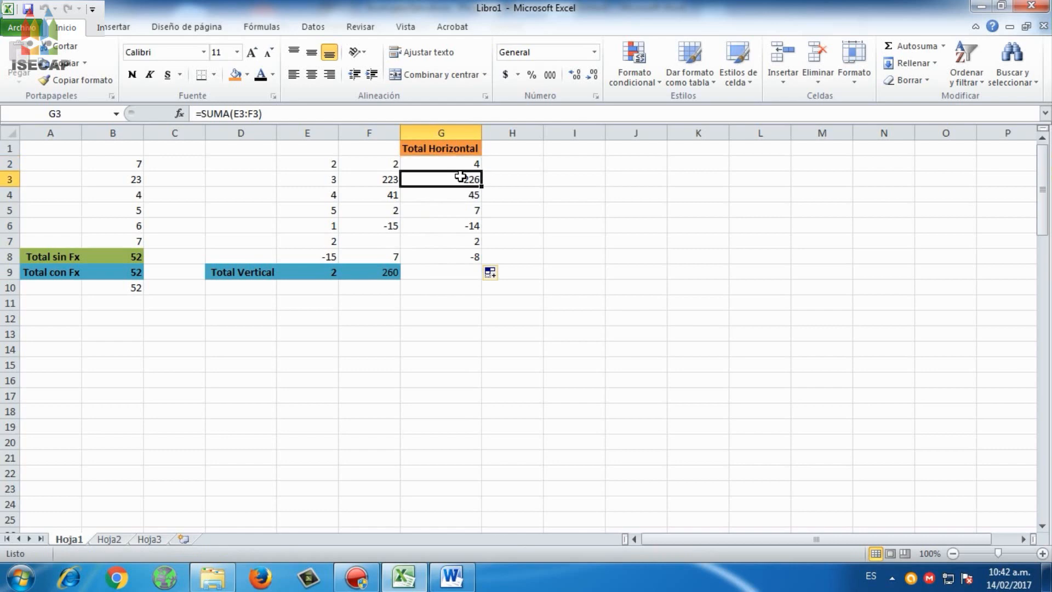
key("Up")
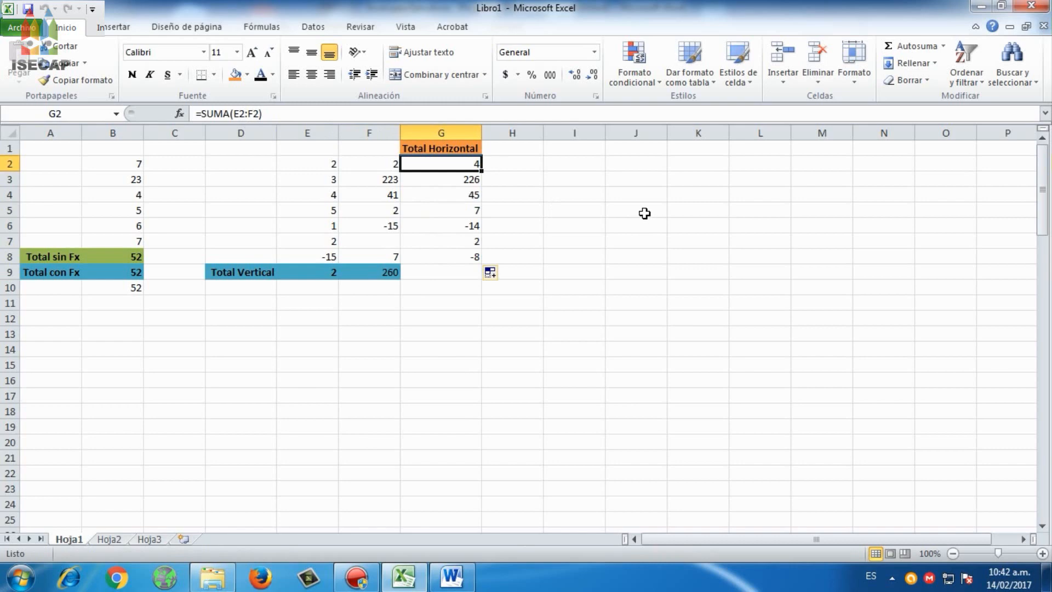
key("Down")
key("Down")
key("Down")
key("Down")
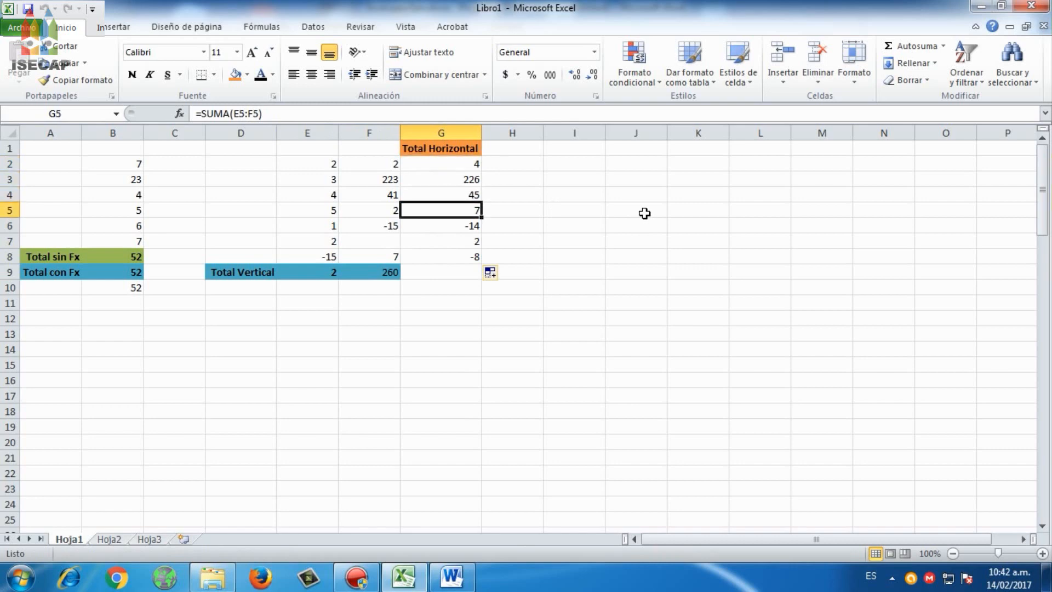
key("Down")
key("Down")
key("Up")
key("Up")
key("Up")
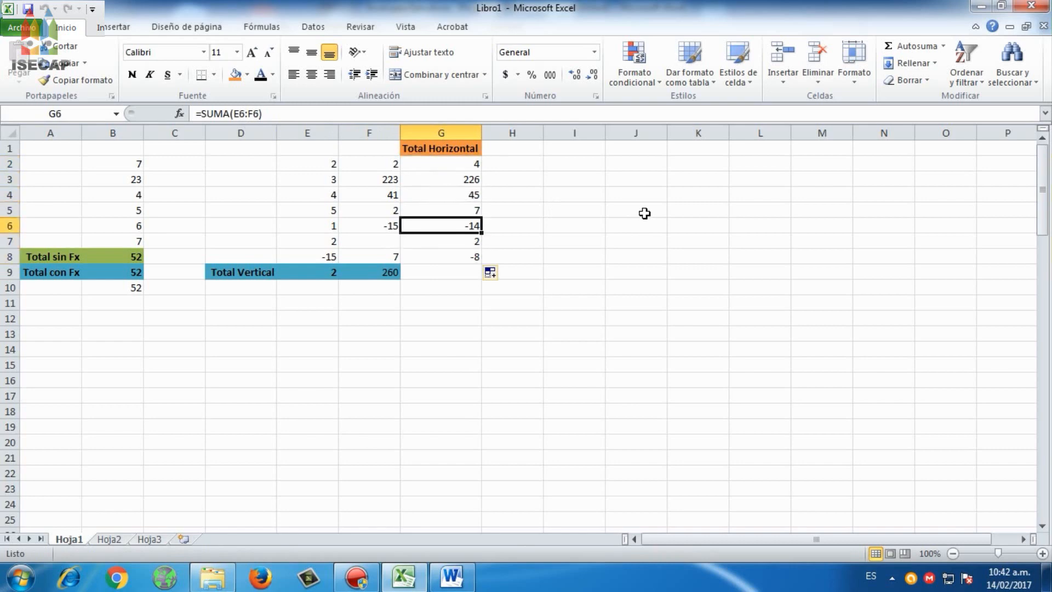
key("Up")
key("Up")
key("Down")
key("Down")
key("Down")
key("Down")
key("Down")
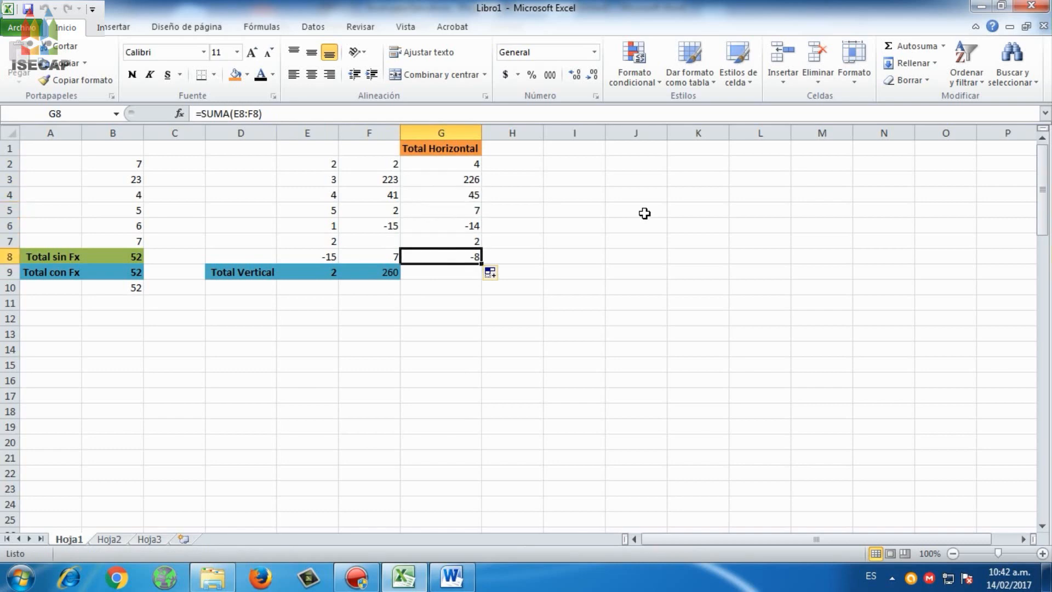
key("Down")
key("Up")
key("Up")
key("Up")
key("Up")
key("Up")
key("Up")
key("Up")
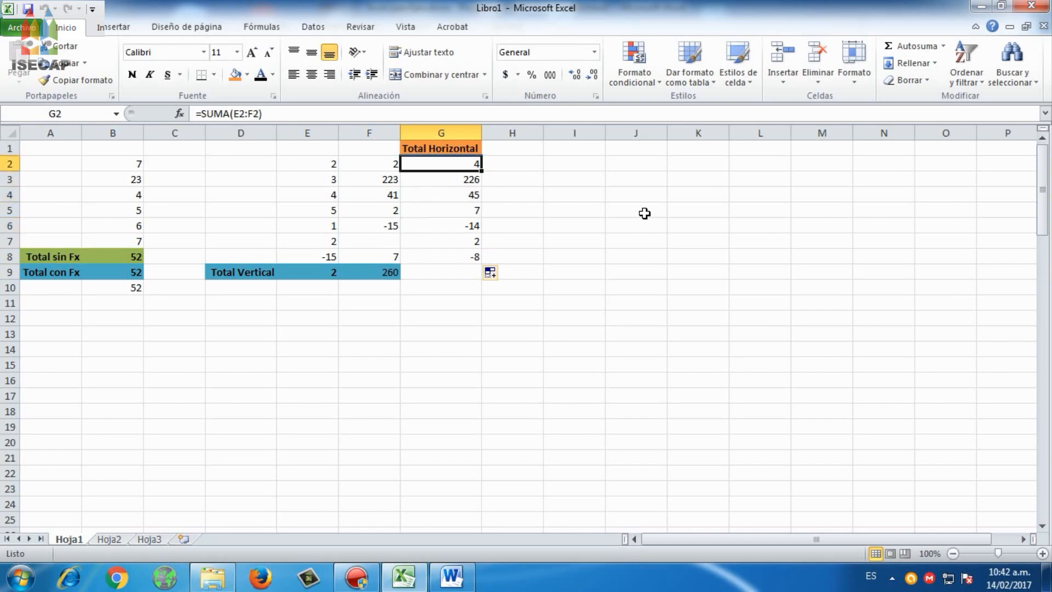
Make the horizontal totals in G2:G8 bold
key("shift+Down")
key("shift+Down")
key("shift+Down")
key("shift+Down")
key("shift+Down")
key("shift+Down")
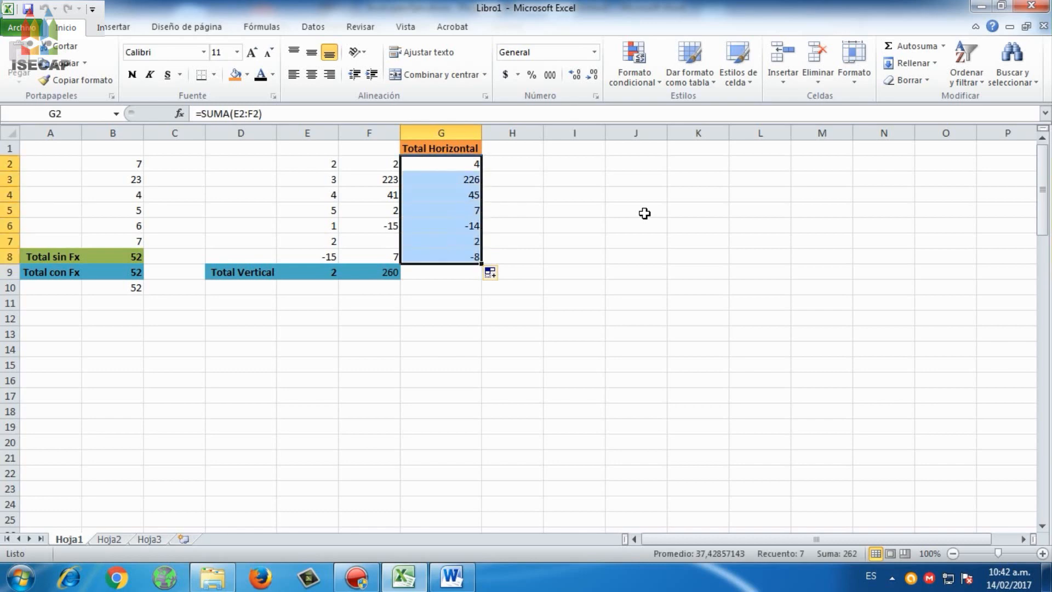
key("ctrl+n")
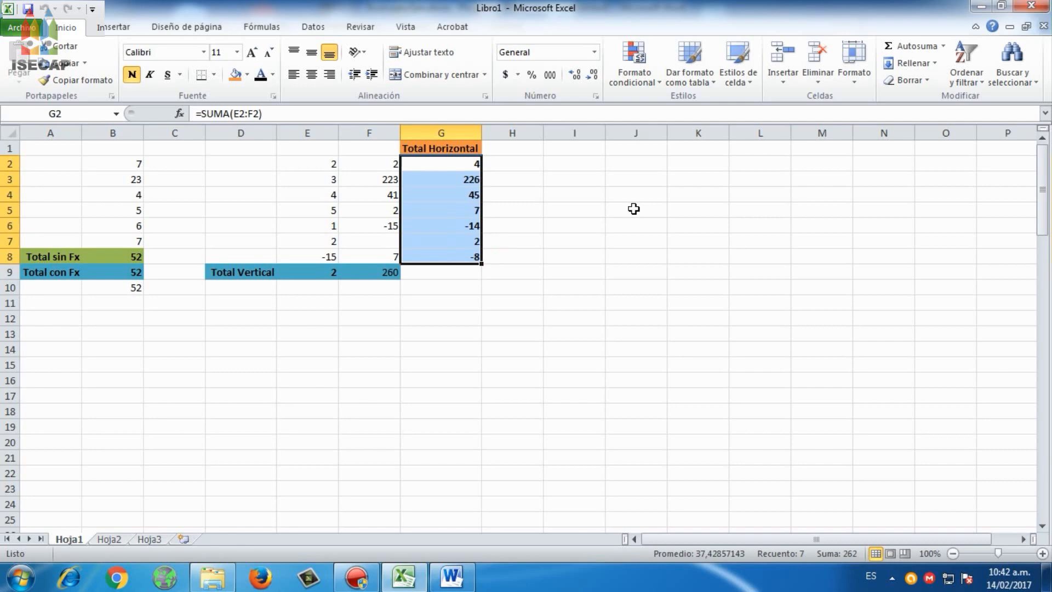
left_click(465, 322)
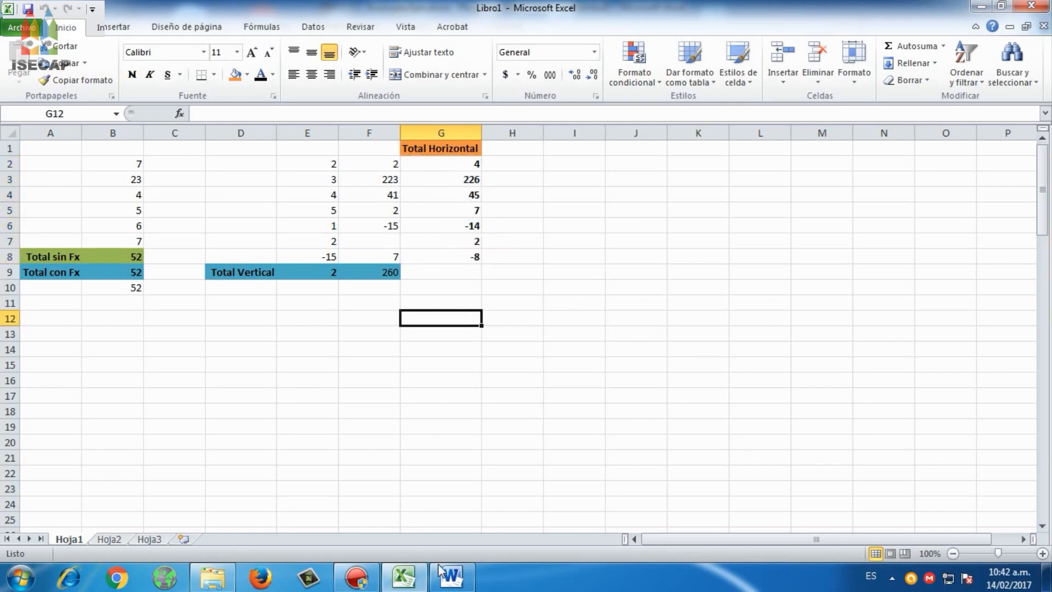
Switch to the Word course document and compare the explanations of =SUMA(A1:B15) and =SUMA(A1;B15)
left_click(451, 577)
scroll(328, 279, "up", 6)
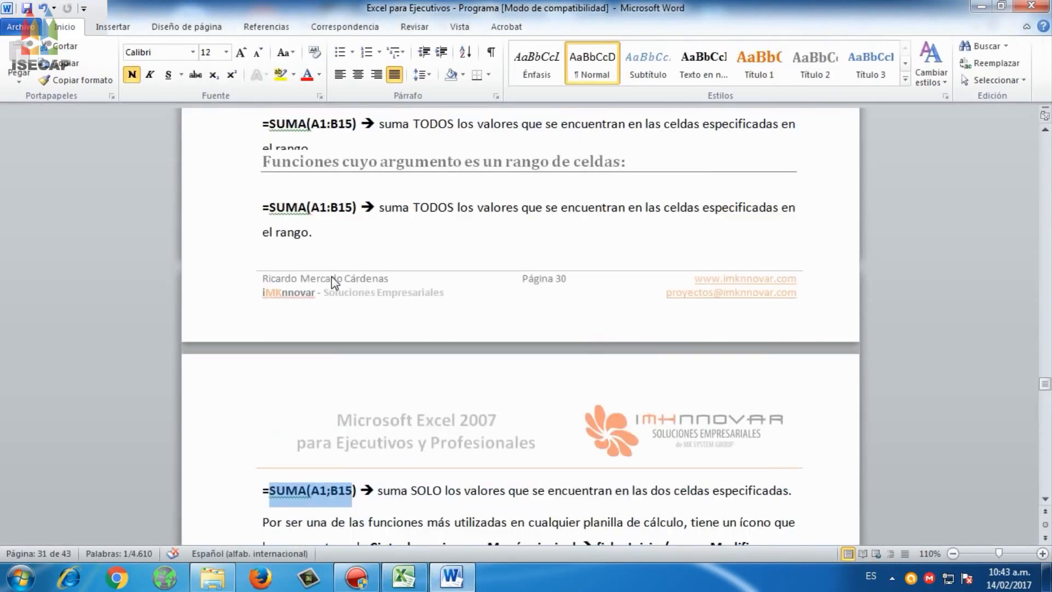
scroll(343, 327, "down", 3)
scroll(343, 327, "down", 3)
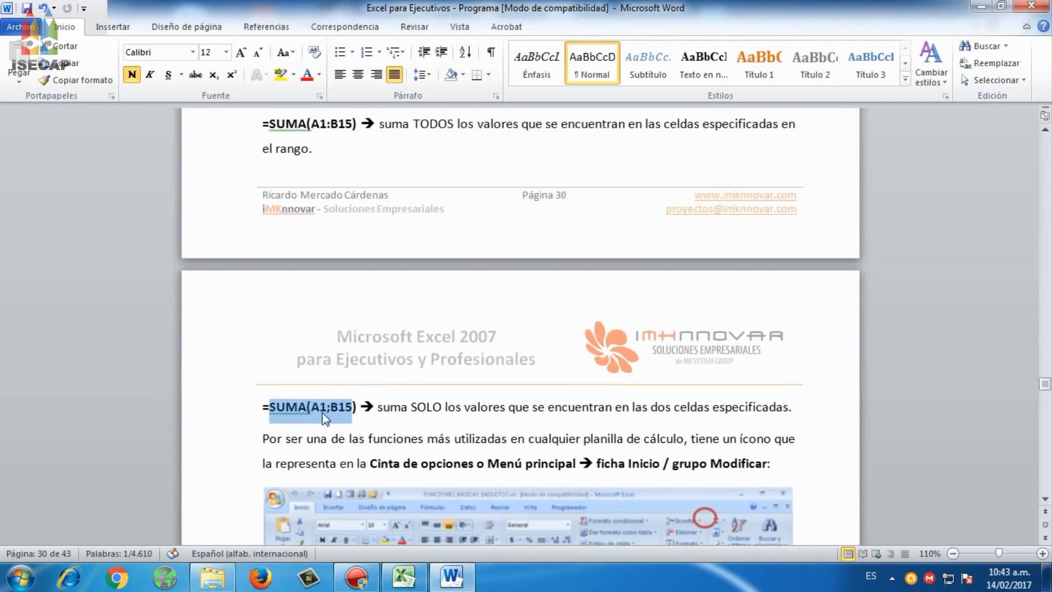
left_click(357, 410)
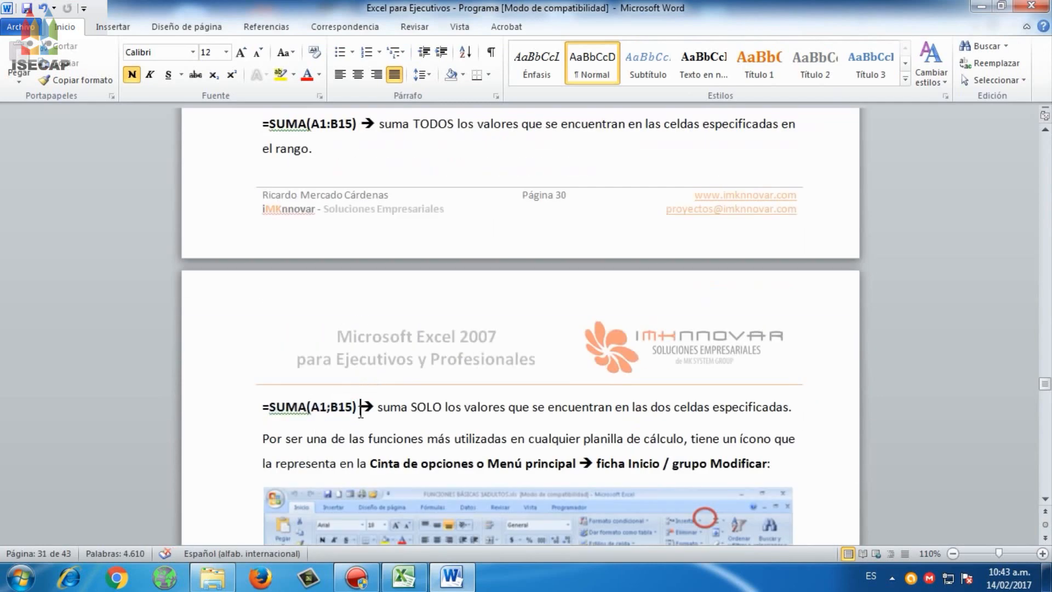
left_click_drag(360, 409, 597, 412)
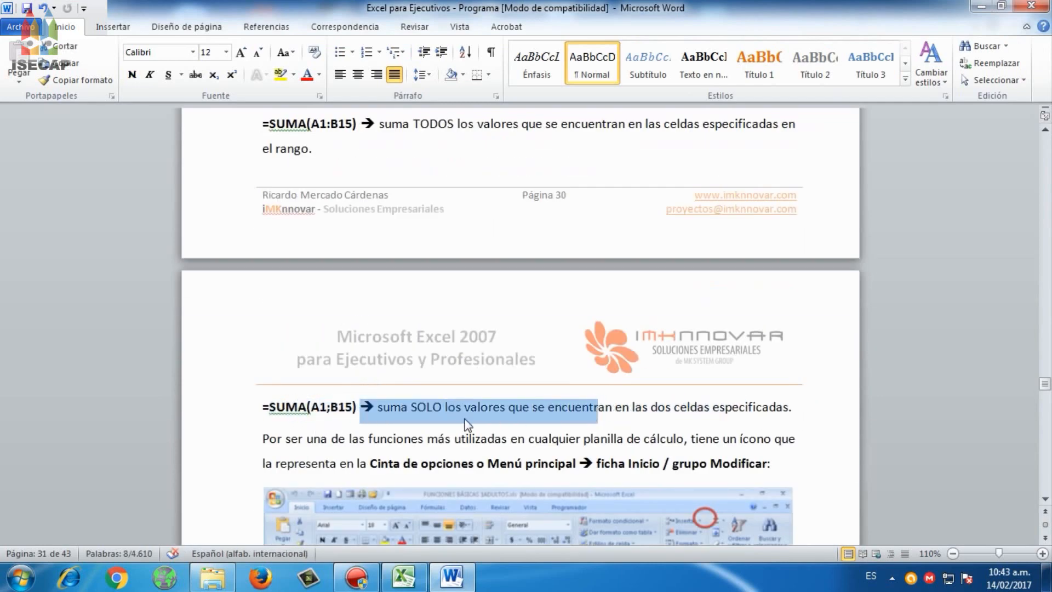
scroll(467, 422, "up", 4)
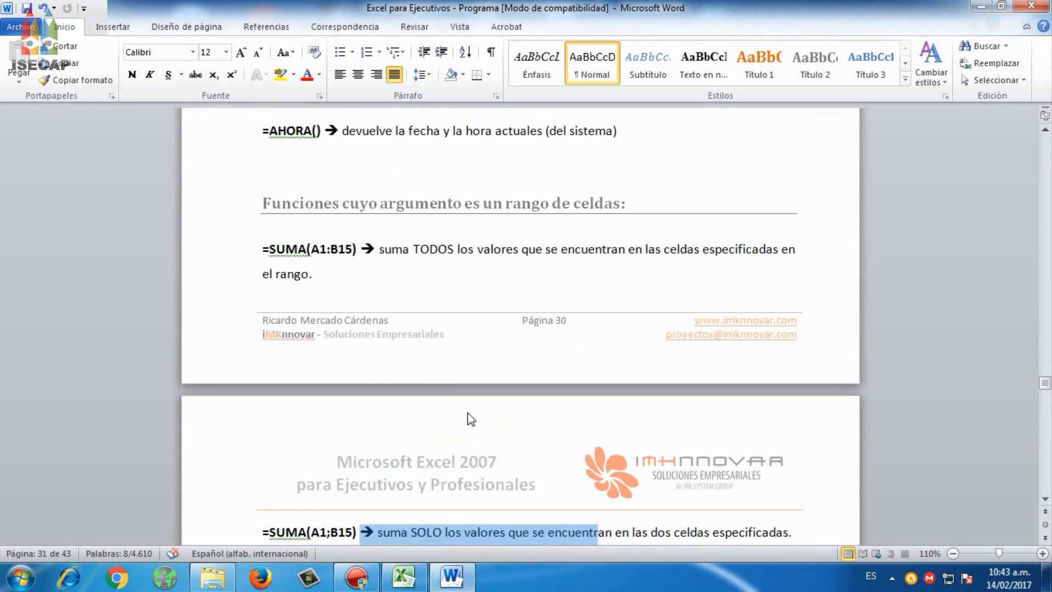
scroll(470, 419, "down", 2)
scroll(470, 419, "up", 2)
Highlight the text SUMA(A1:B15) in yellow
left_click_drag(270, 248, 360, 249)
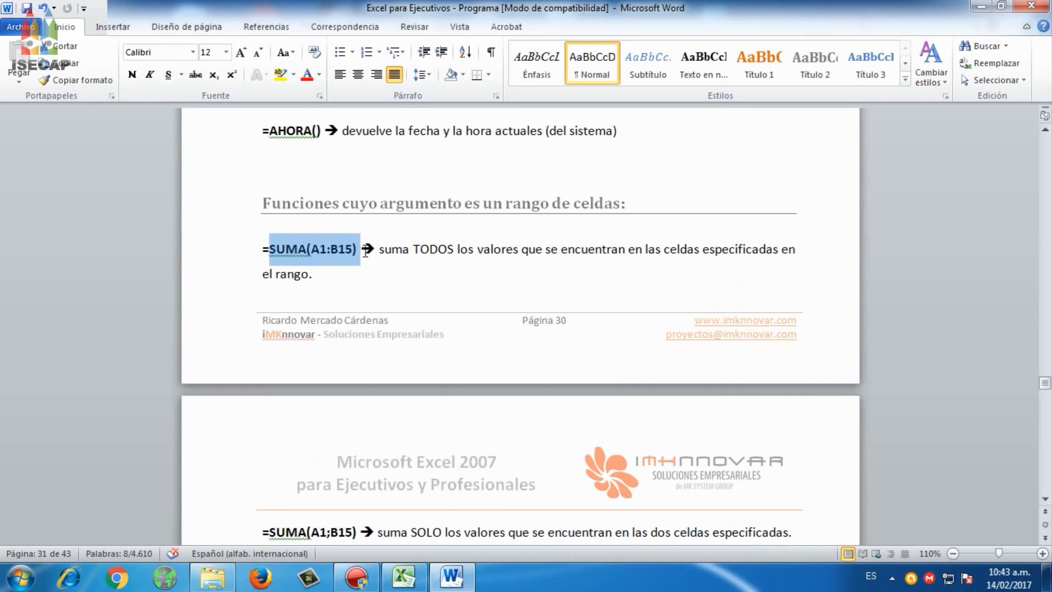
left_click(280, 76)
left_click(303, 245)
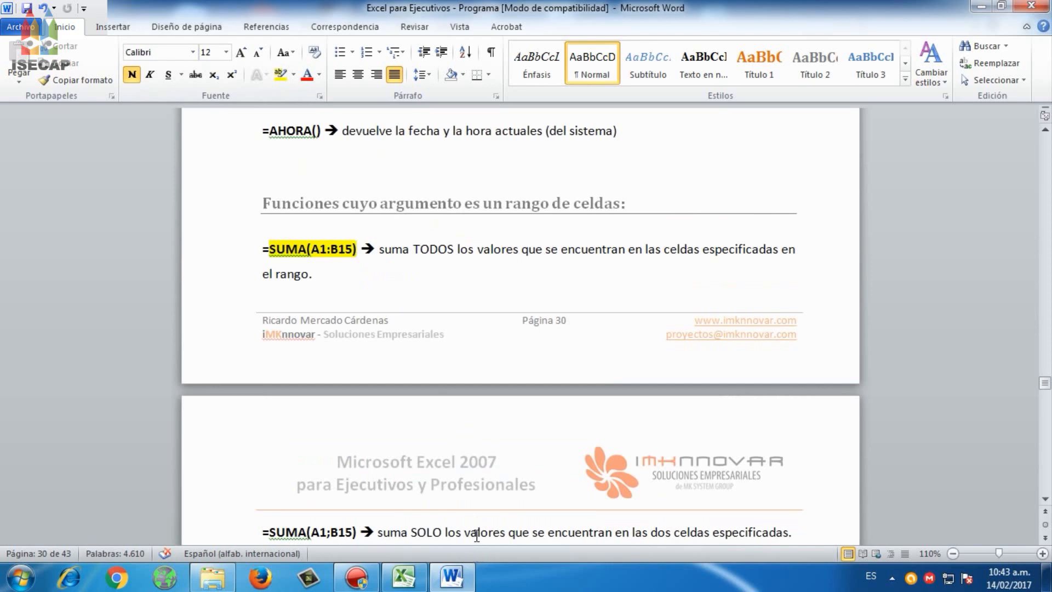
Switch back to the Excel workbook and enter the label Total Matriz in F11
left_click(450, 564)
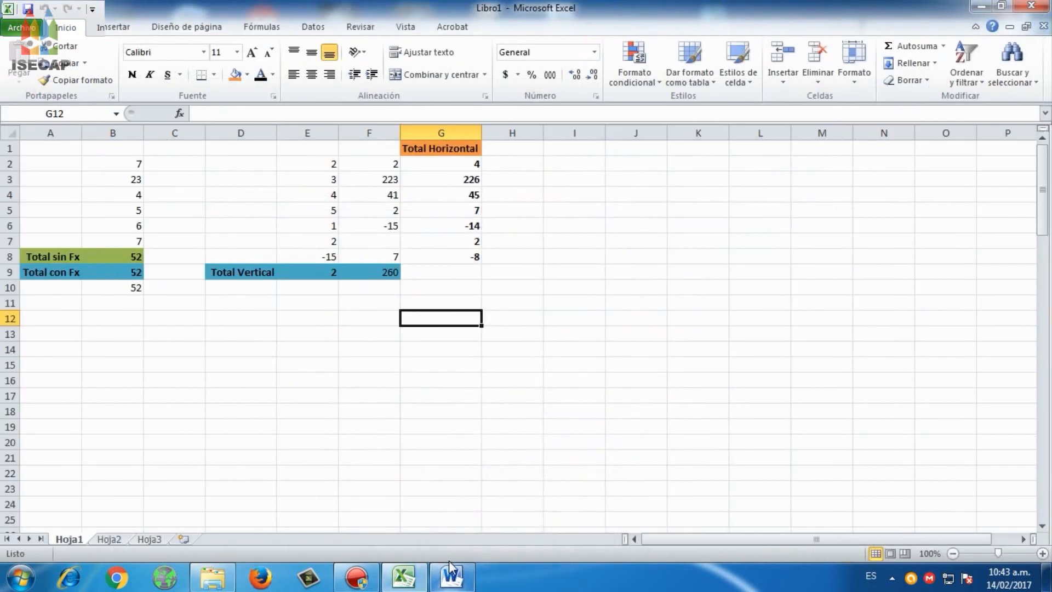
left_click(458, 299)
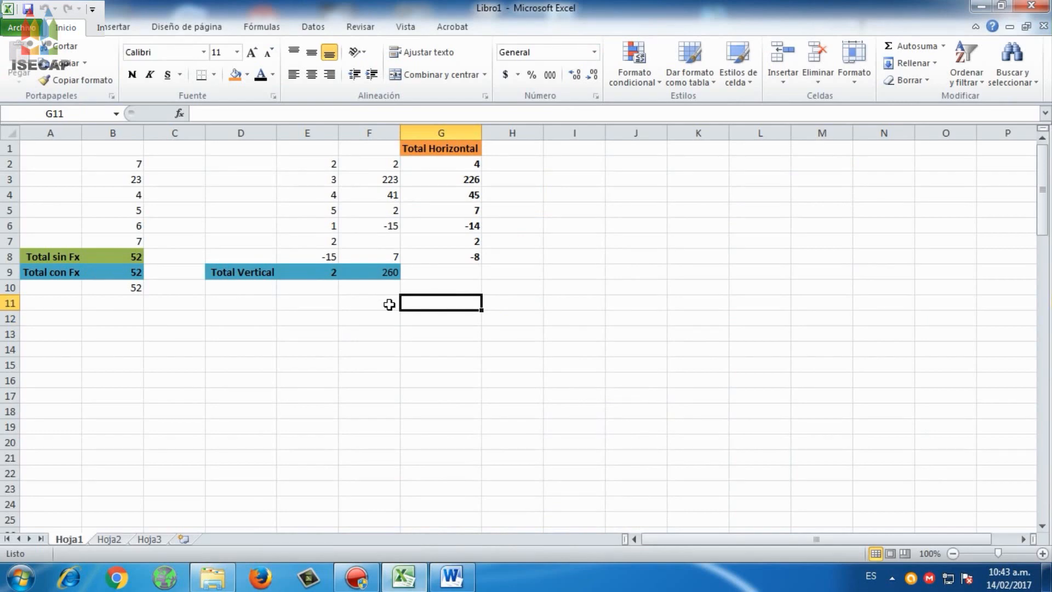
left_click(387, 301)
type("Total M")
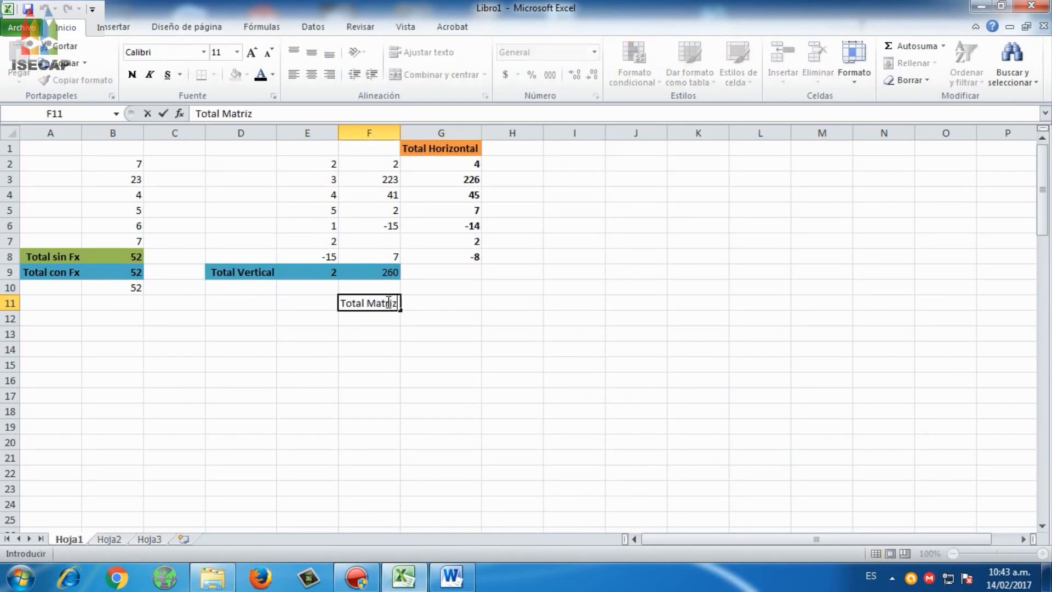
type("atriz")
key("Return")
Make F11:G11 bold and give both cells a green fill
left_click(388, 301)
key("shift+Right")
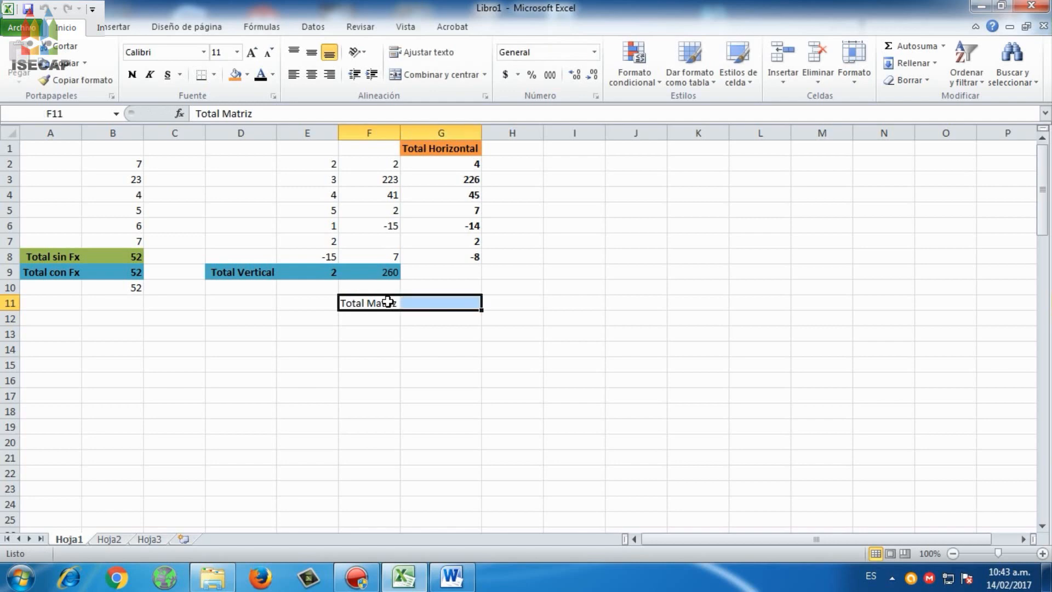
key("ctrl+n")
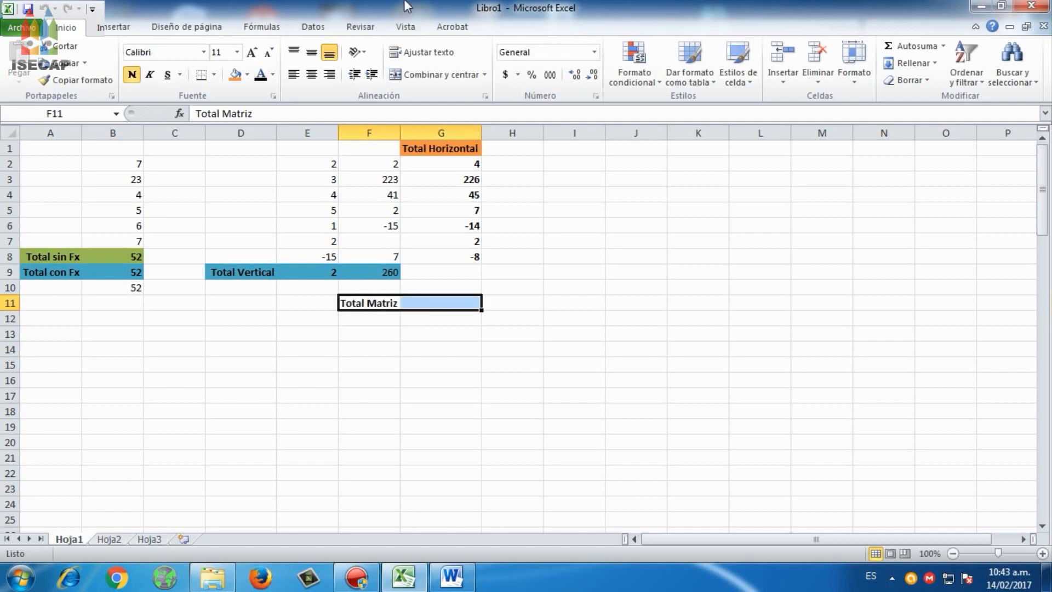
left_click(246, 75)
left_click(312, 105)
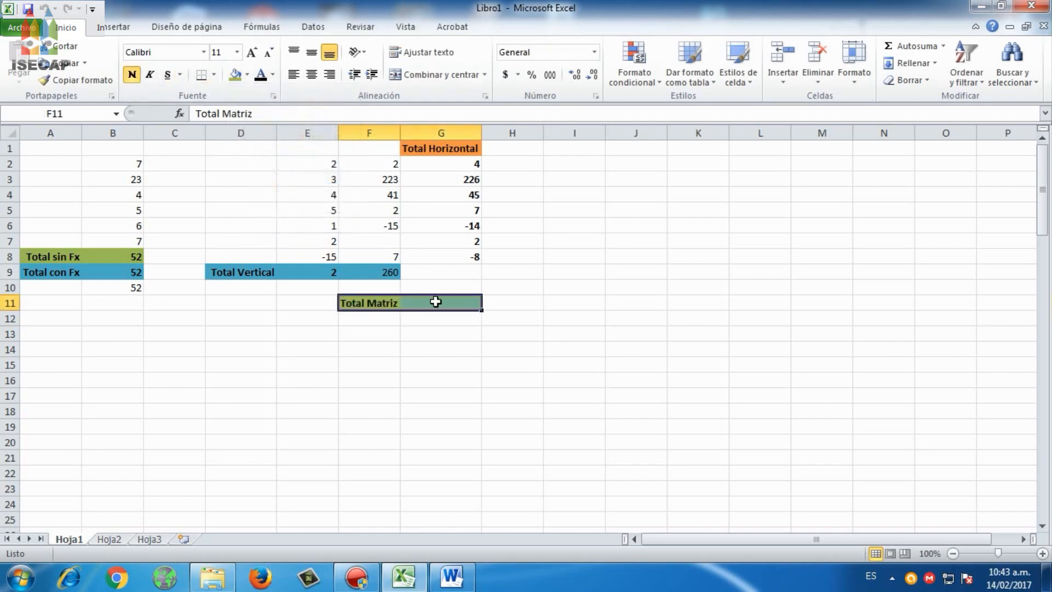
Insert the SUMA function in G11 through the Insert Function dialog with E2:F8 as its Número1 range
left_click(433, 300)
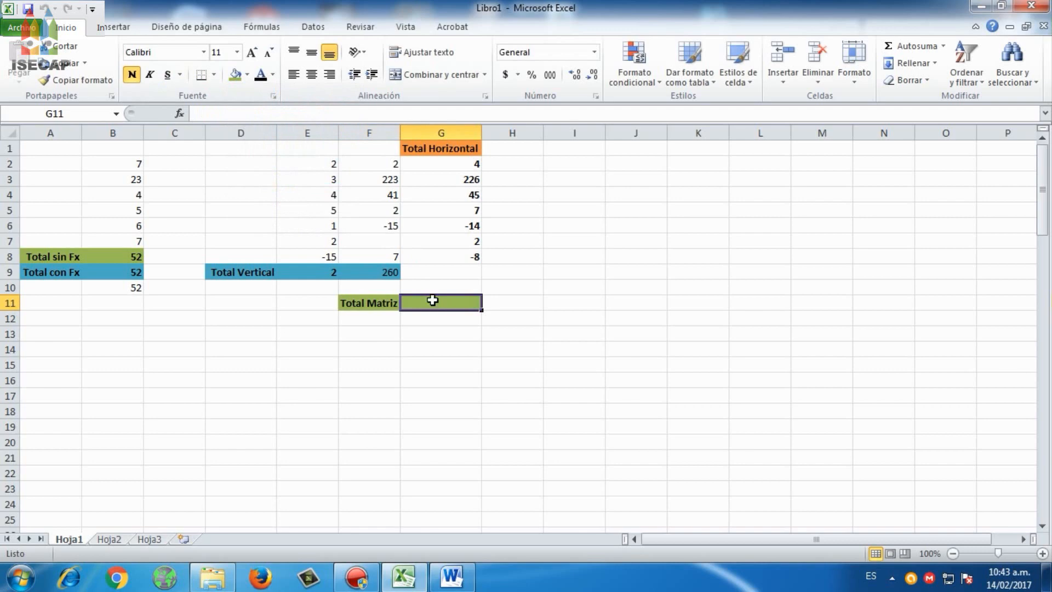
left_click(179, 113)
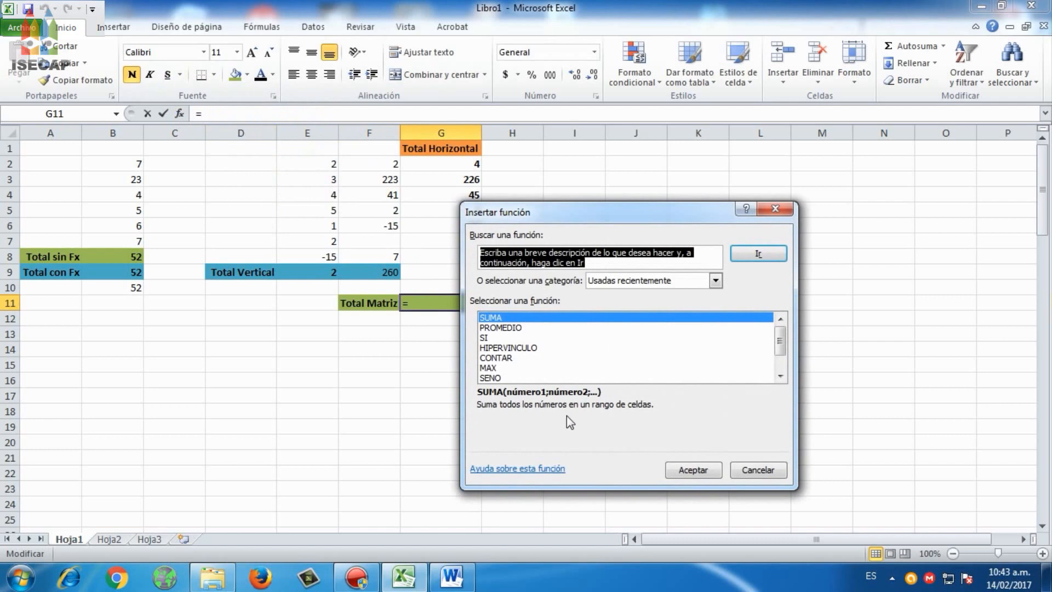
left_click(693, 469)
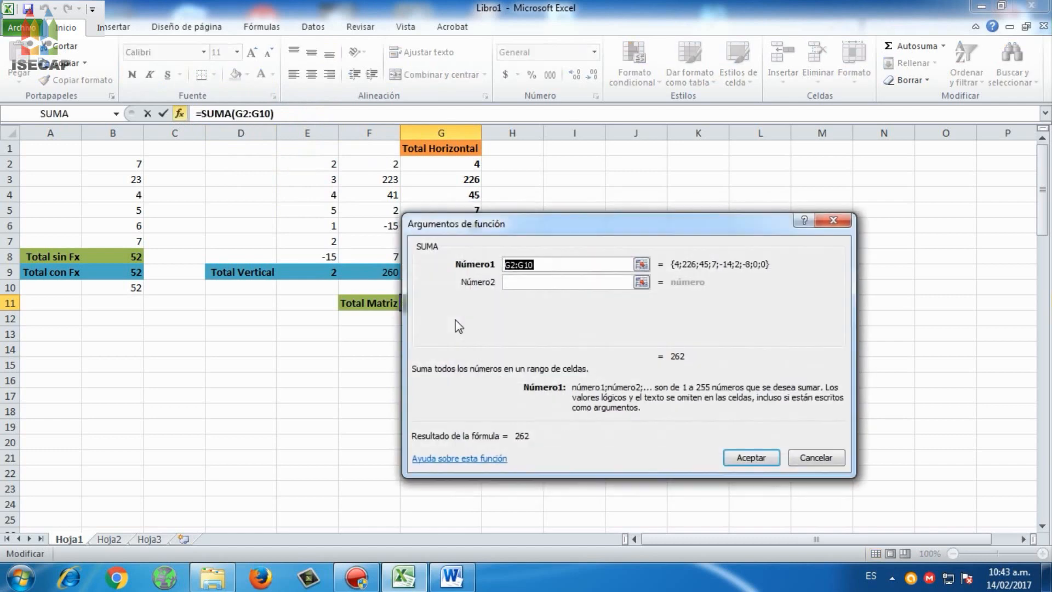
left_click_drag(527, 236, 606, 232)
left_click_drag(327, 165, 385, 259)
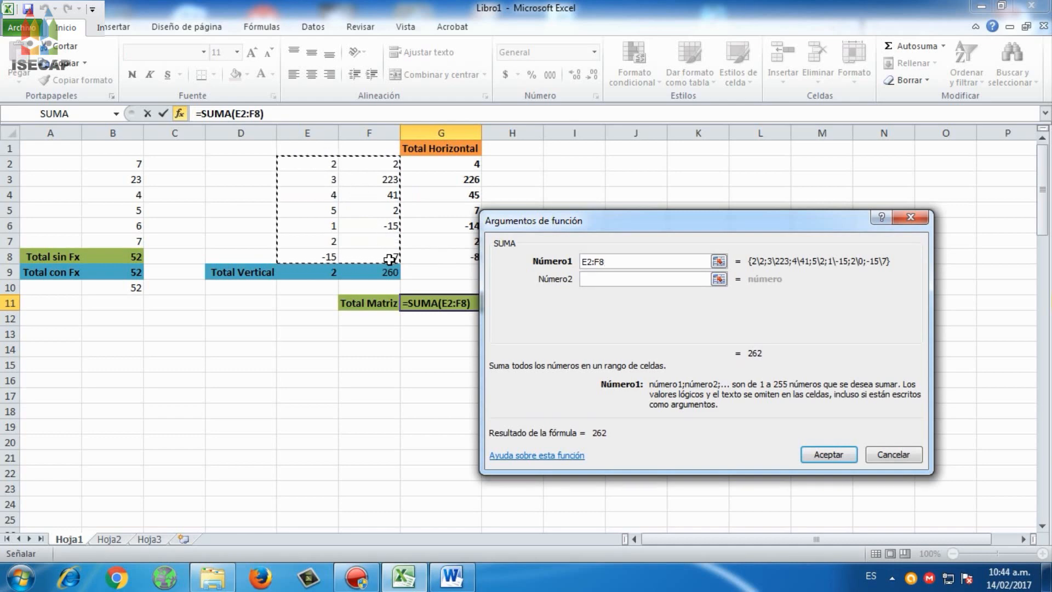
left_click(822, 456)
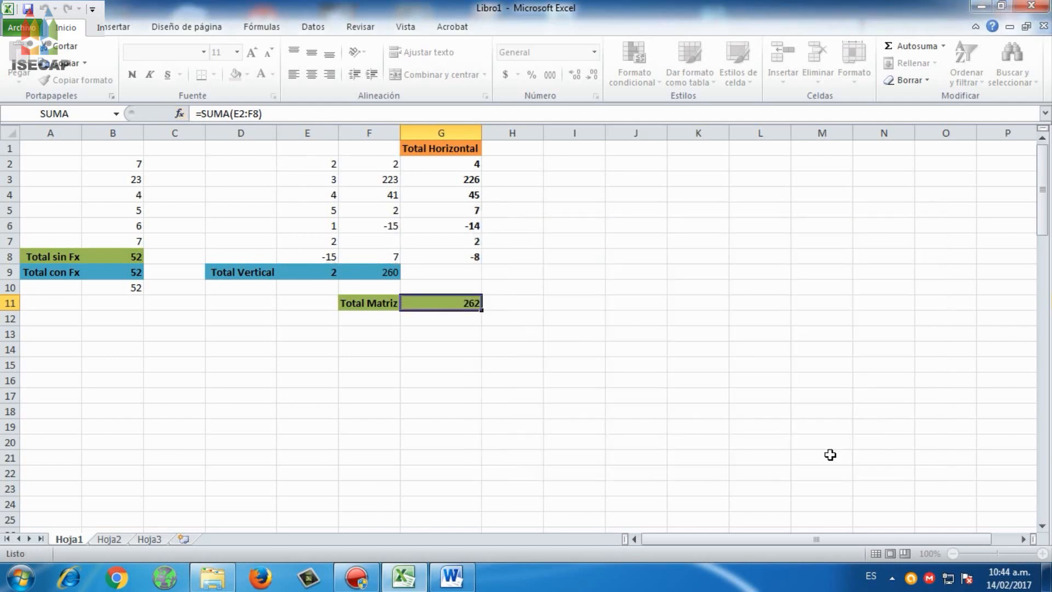
Examine the G11 matrix formula and compare it with the vertical totals in E9:F9 and the horizontal totals in column G
left_click(507, 332)
left_click(440, 293)
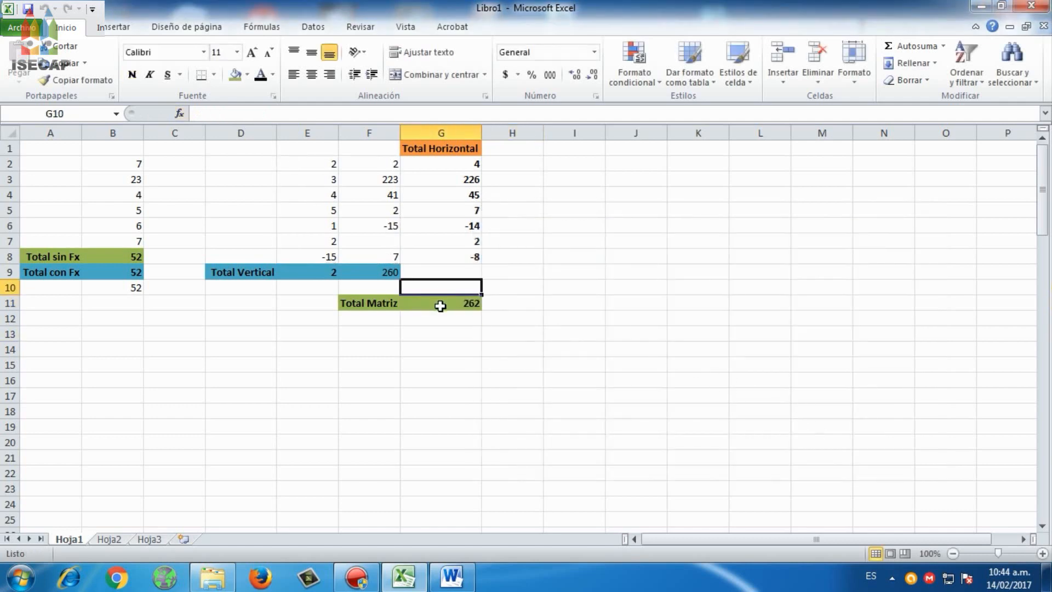
left_click(440, 305)
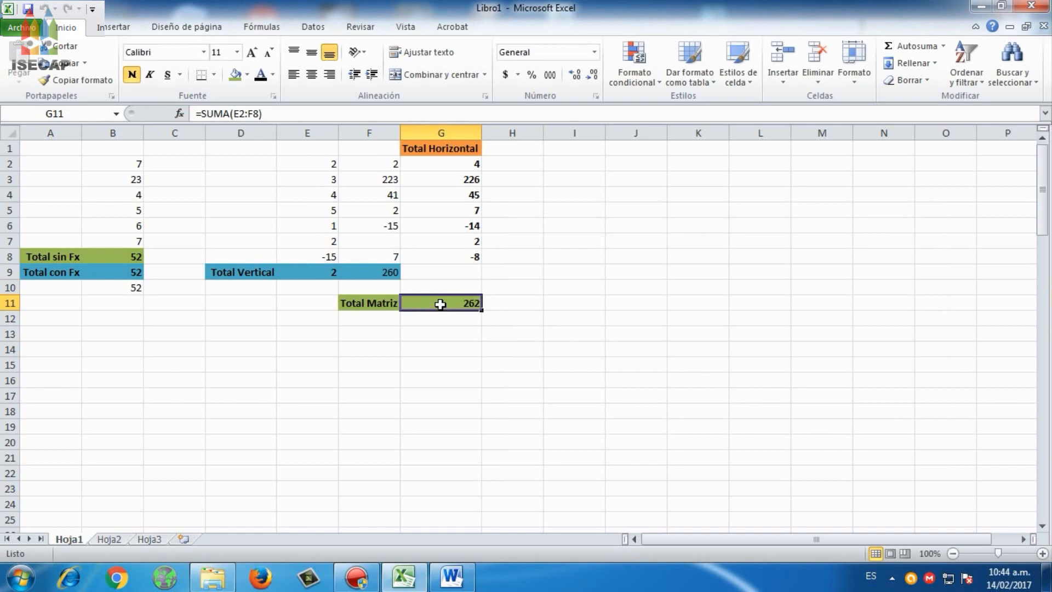
mouse_move(316, 274)
left_mouse_down()
mouse_move(386, 277)
mouse_move(315, 275)
left_mouse_up()
key("Right")
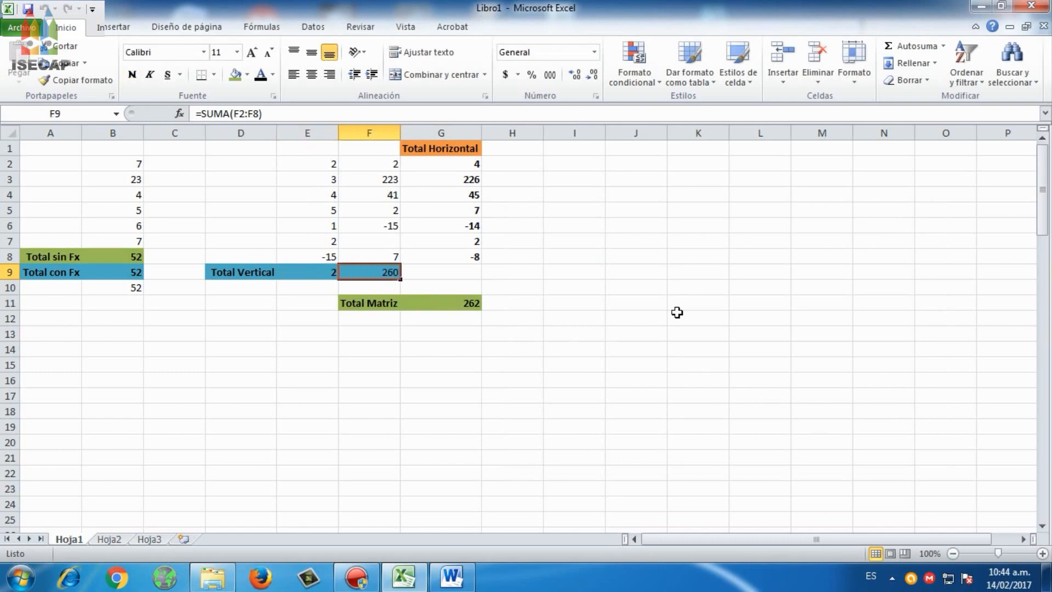
key("Right")
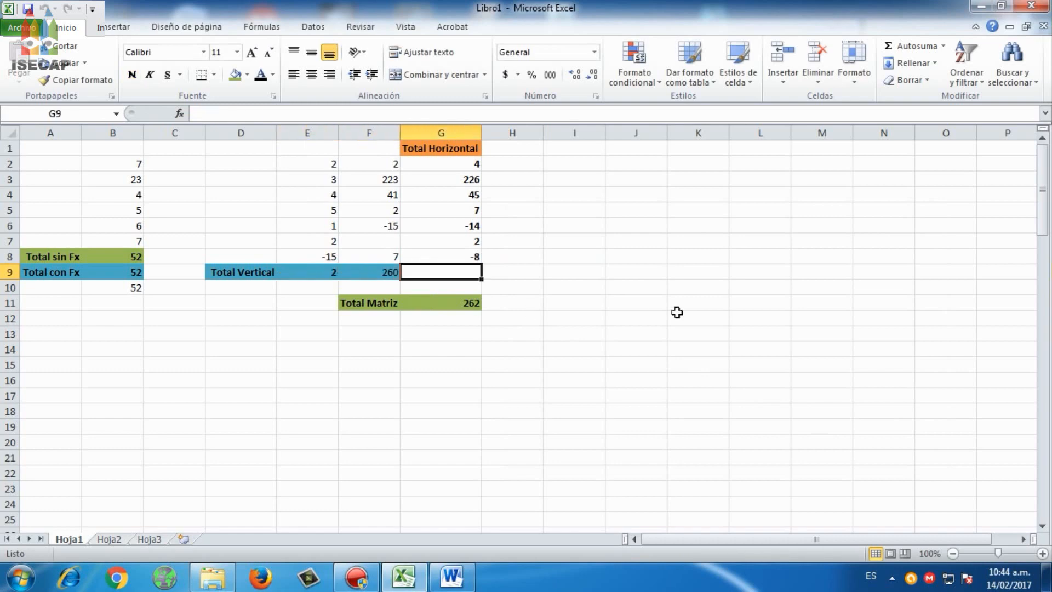
key("Up")
key("Up")
key("Up")
key("Up")
key("Up")
key("Up")
key("Up")
key("Down")
key("Down")
key("Down")
key("Down")
key("Down")
key("Down")
key("Down")
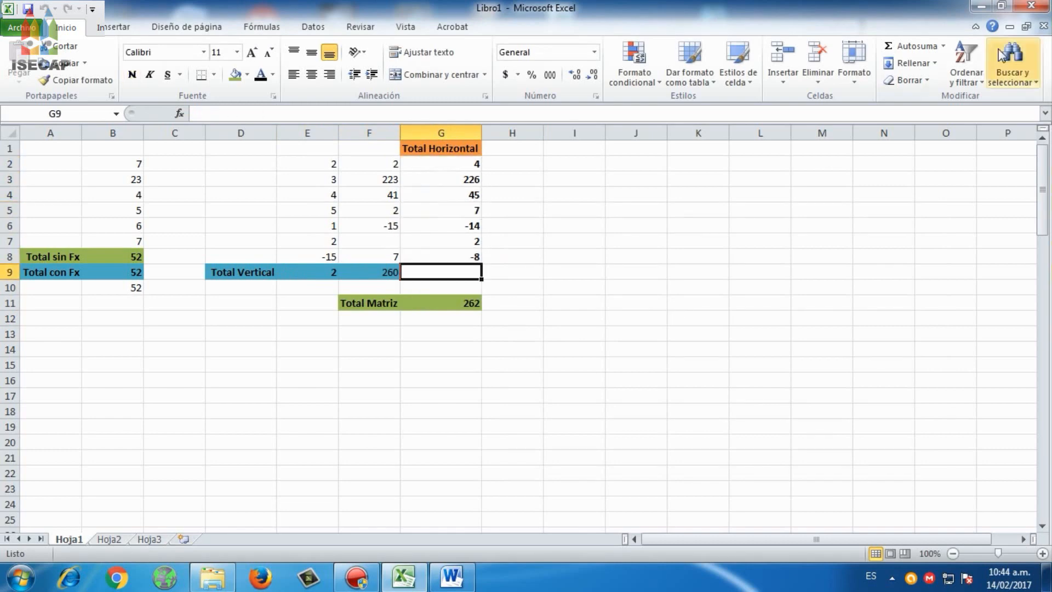
Total G2:G8 in G9 with Autosuma as a check and clear the cell again
left_click(917, 46)
key("Return")
key("Up")
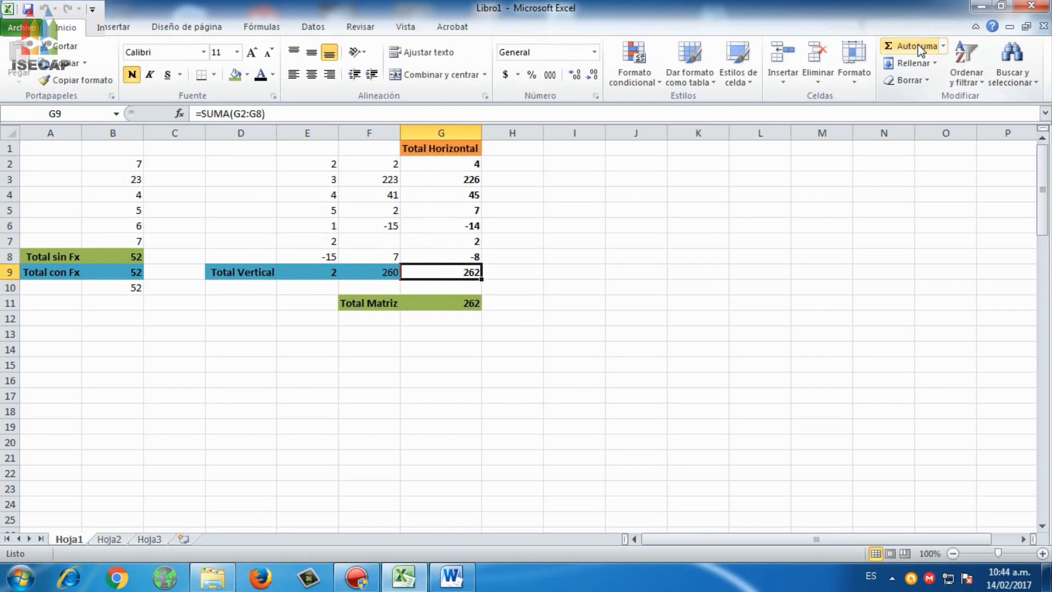
key("Delete")
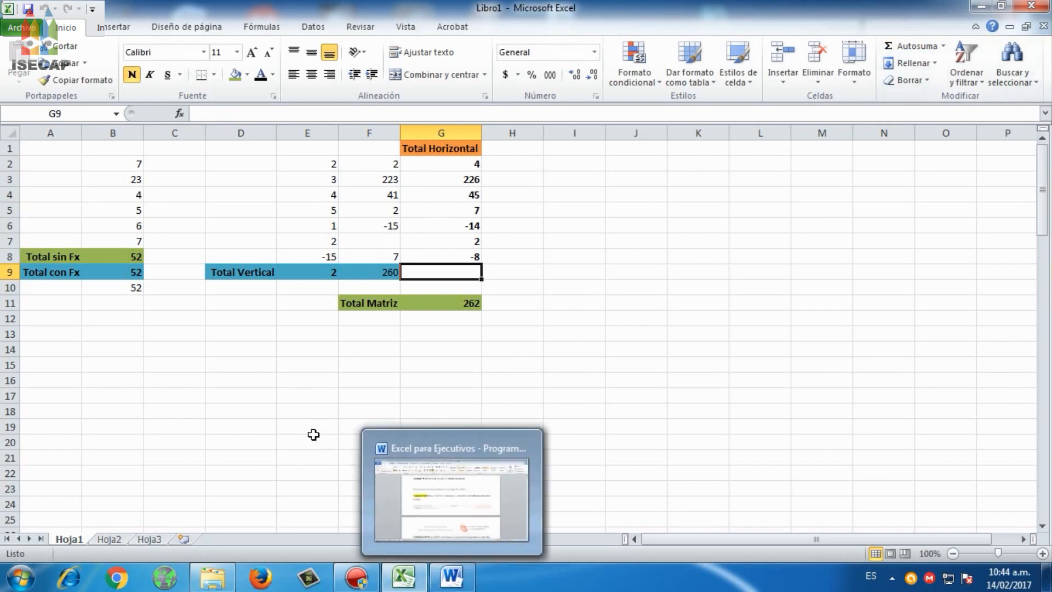
Switch to the Word course document and highlight the text SUMA(A1;B15) in turquoise
left_click(449, 576)
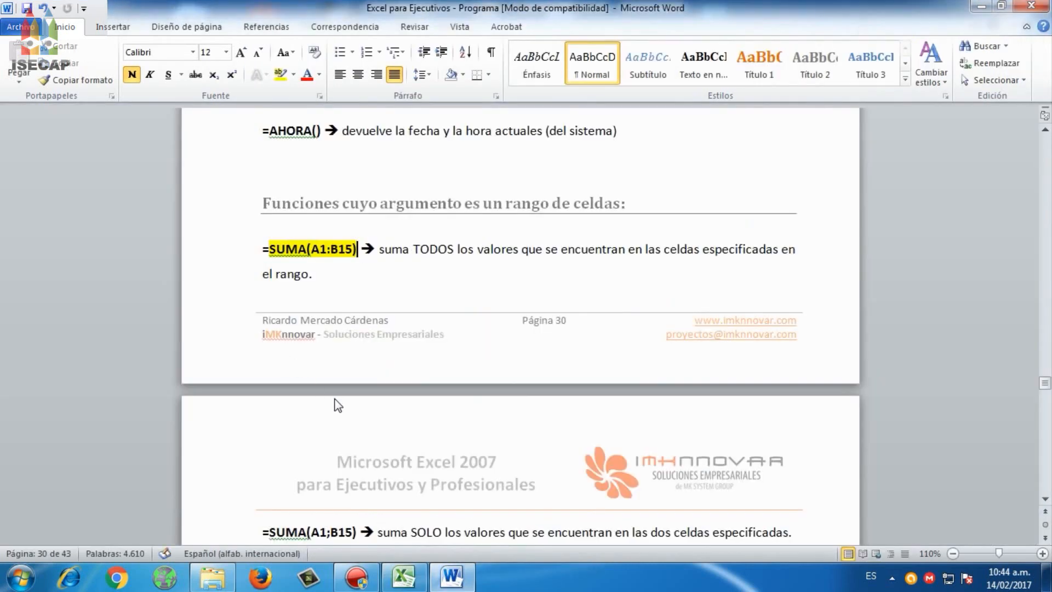
scroll(338, 405, "down", 3)
left_click_drag(357, 406, 270, 406)
left_click(293, 74)
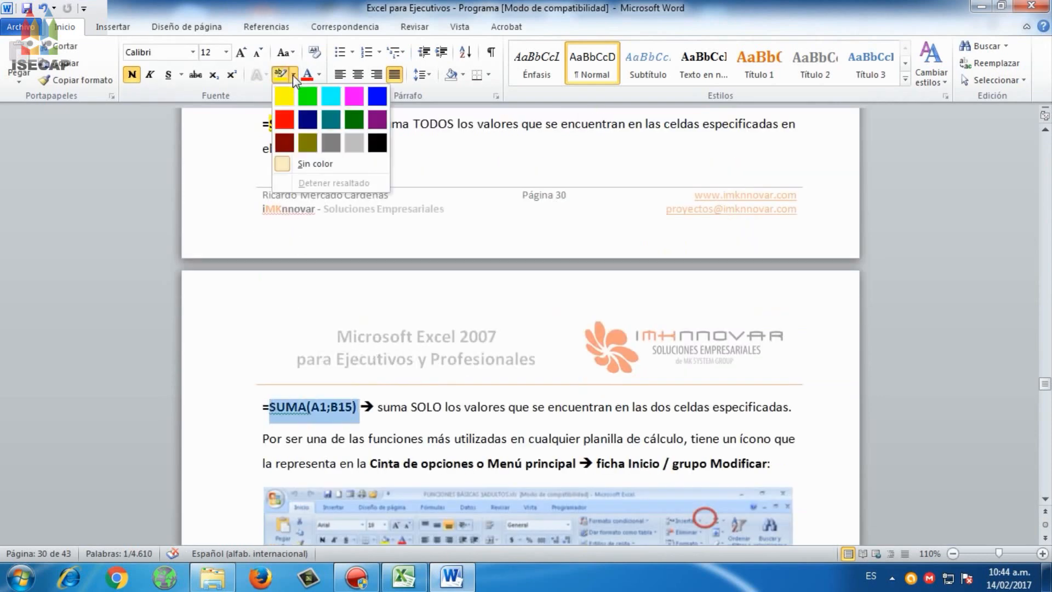
left_click(324, 91)
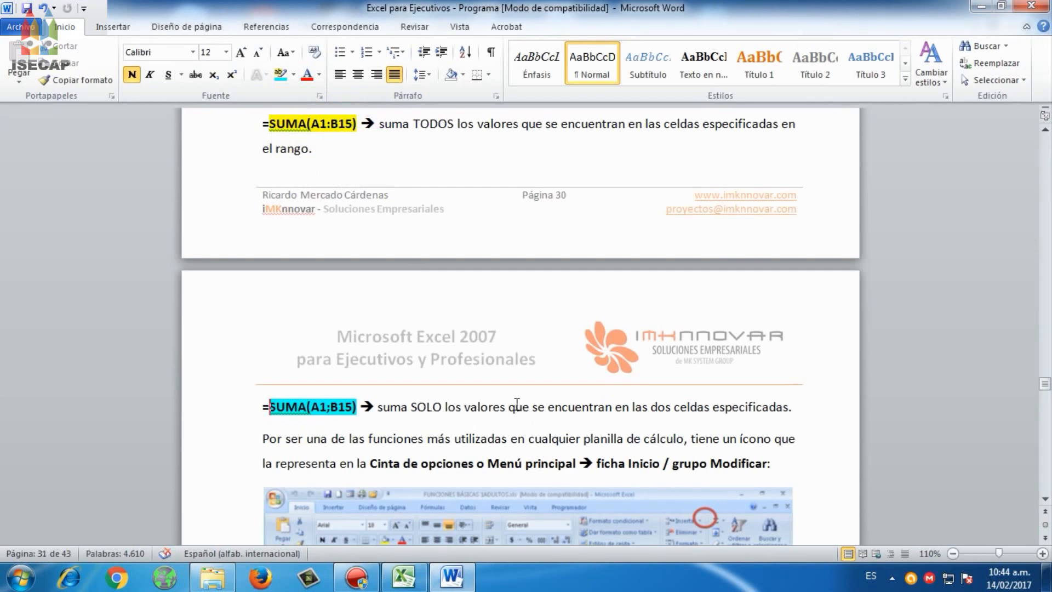
Switch back to the Excel workbook and look over the number ranges in columns B, E and F and the totals in column G
left_click(453, 578)
left_click(369, 379)
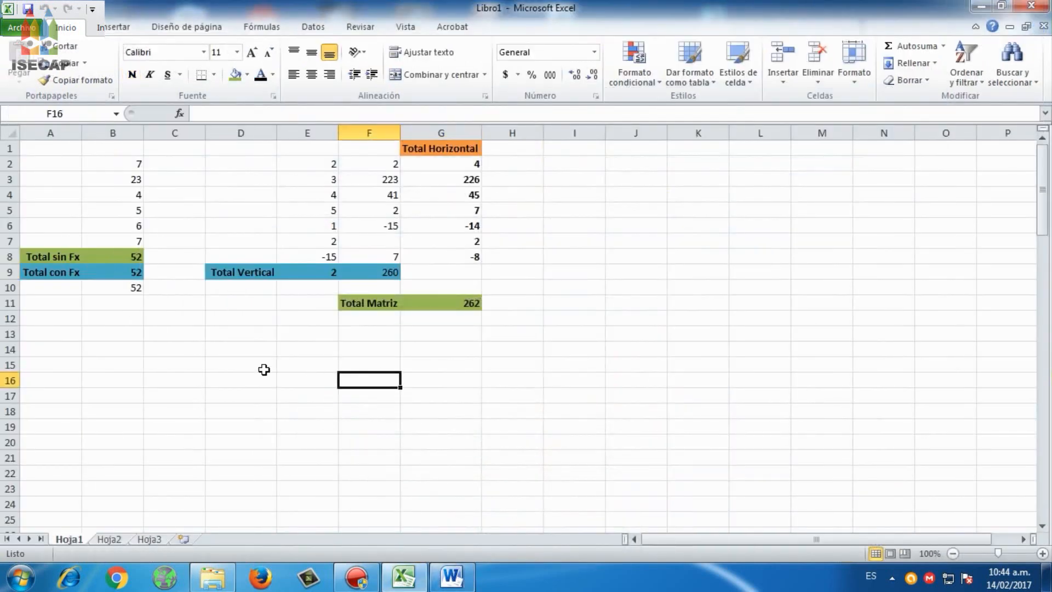
left_click_drag(126, 161, 125, 241)
left_click_drag(125, 179, 125, 255)
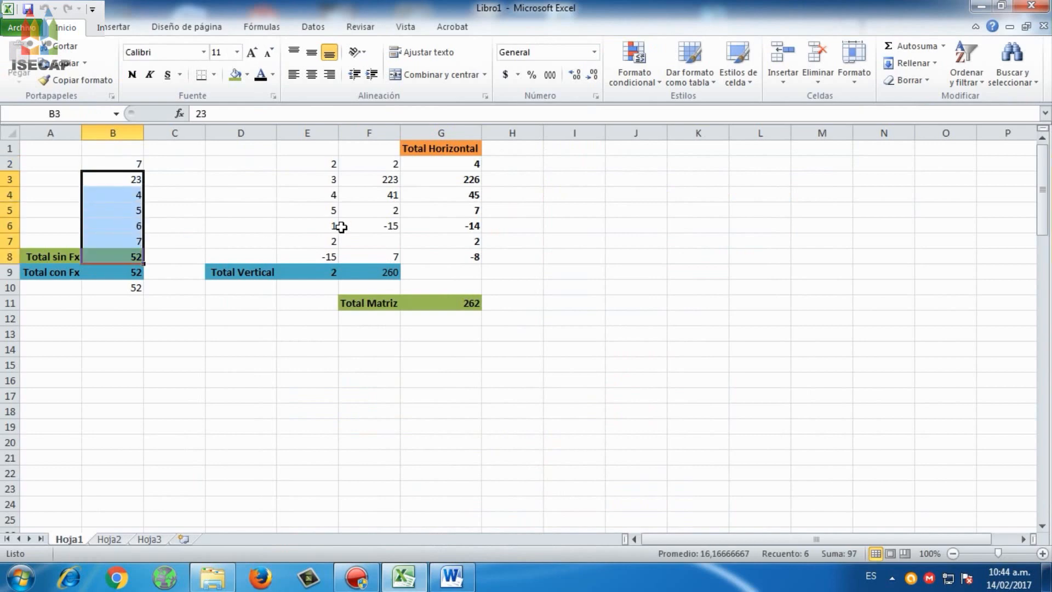
left_click(341, 227)
left_click(315, 256)
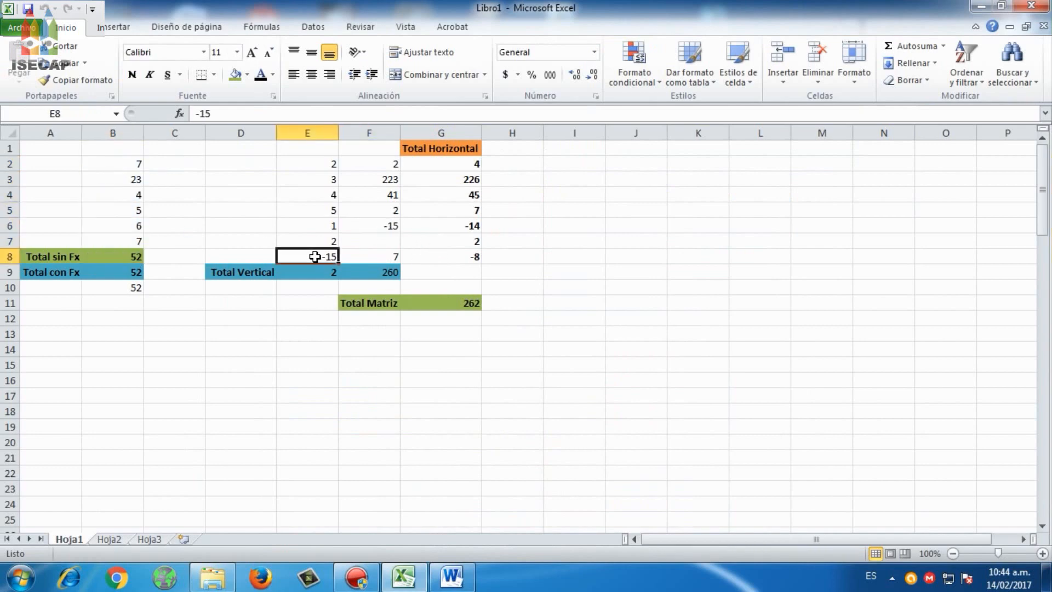
left_click(384, 225)
left_click(470, 225)
left_click(470, 254)
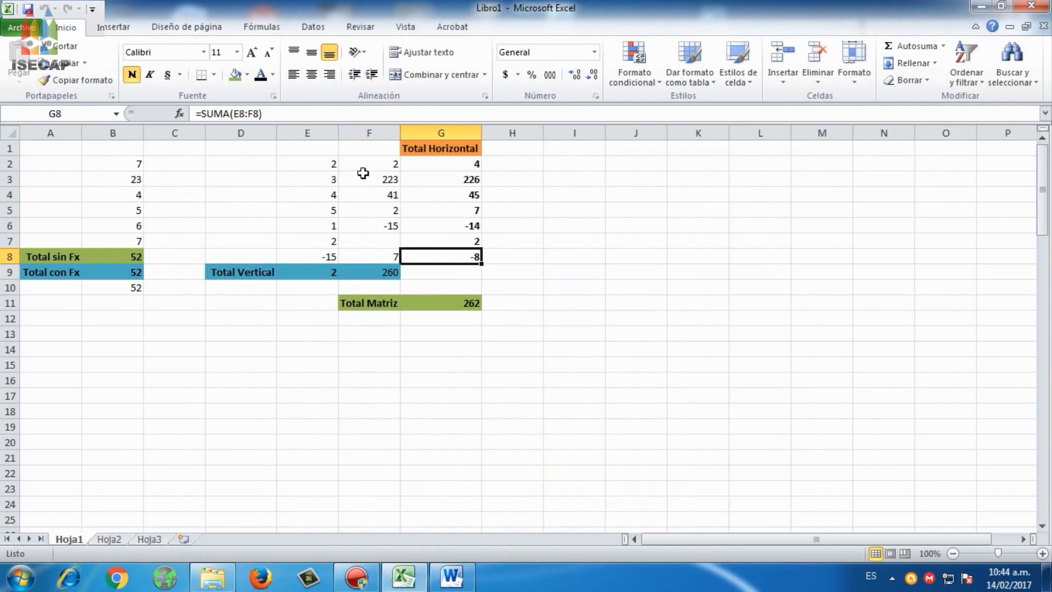
Select the number matrix E2:F8, then enter the label "Total Sel" in A13 in bold
left_click_drag(305, 159, 370, 256)
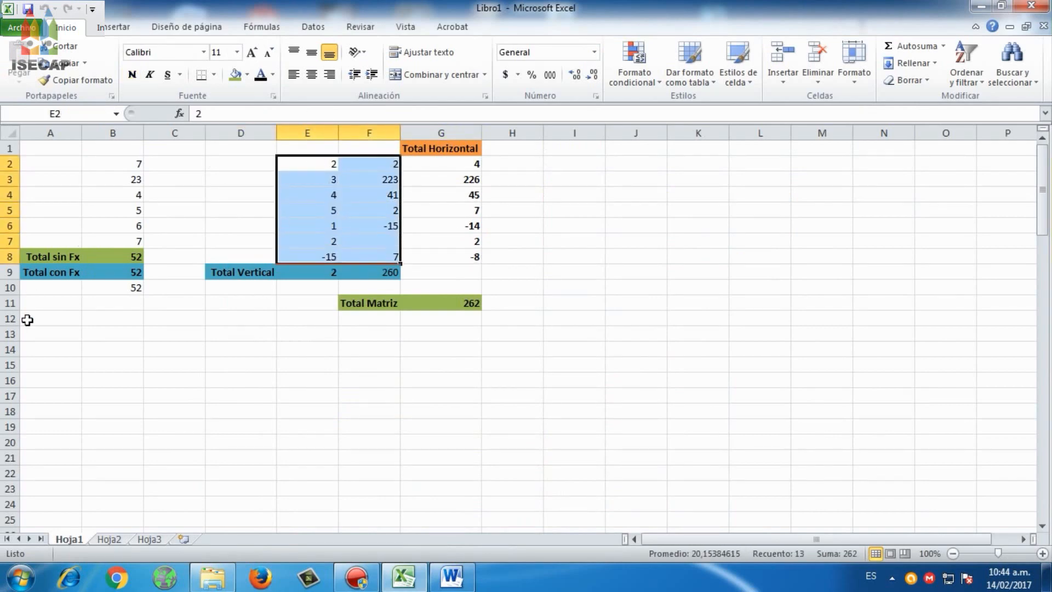
left_click(112, 350)
left_click(62, 330)
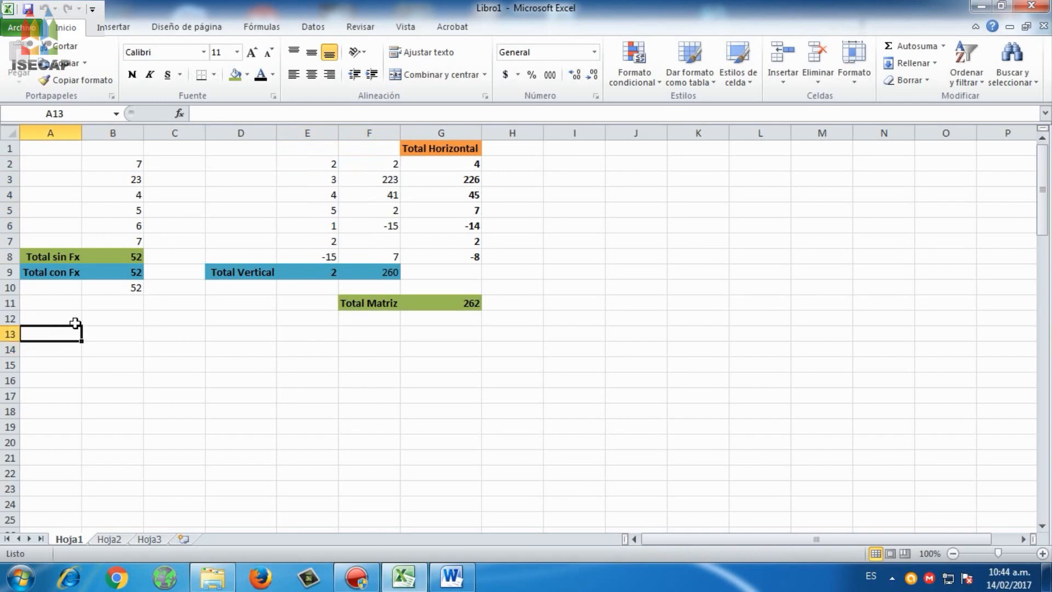
type("Total")
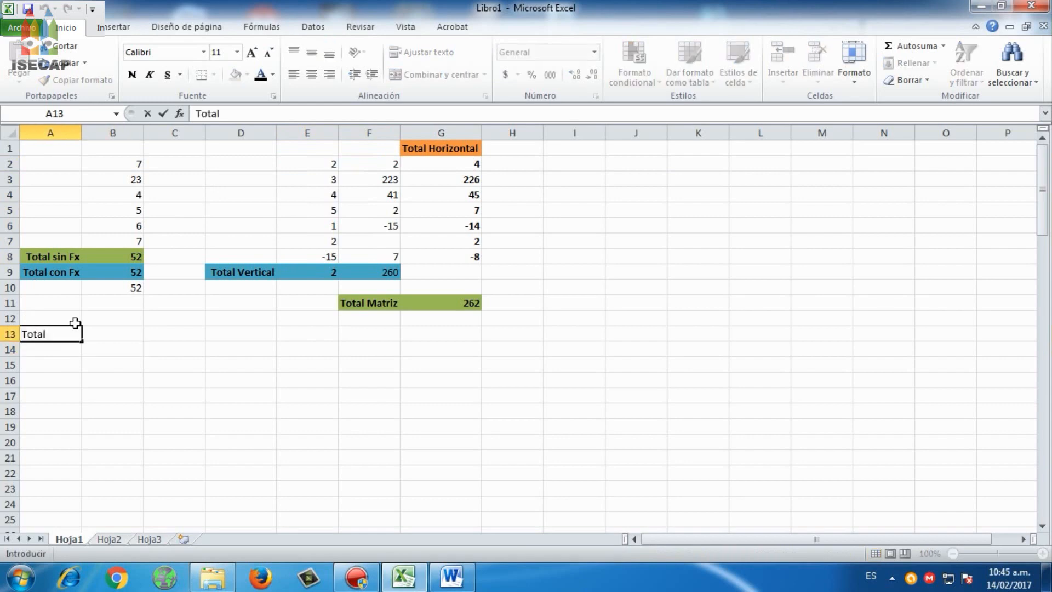
type(" Sel")
key("ctrl+Return")
key("ctrl+n")
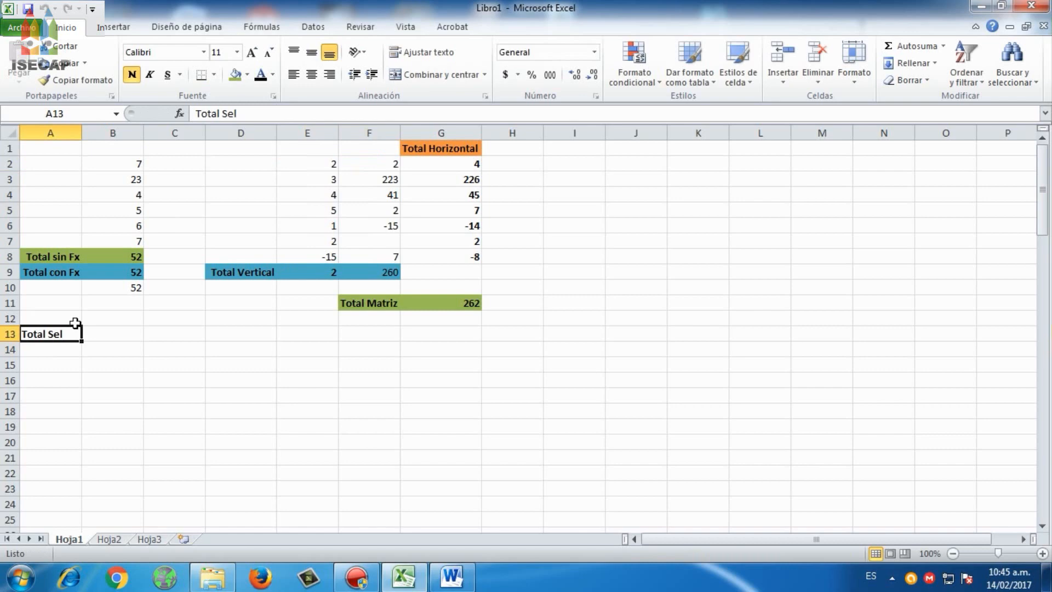
Fill A13:B13 with the purple theme colour and right-align the Total Sel label
left_click_drag(93, 333, 78, 328)
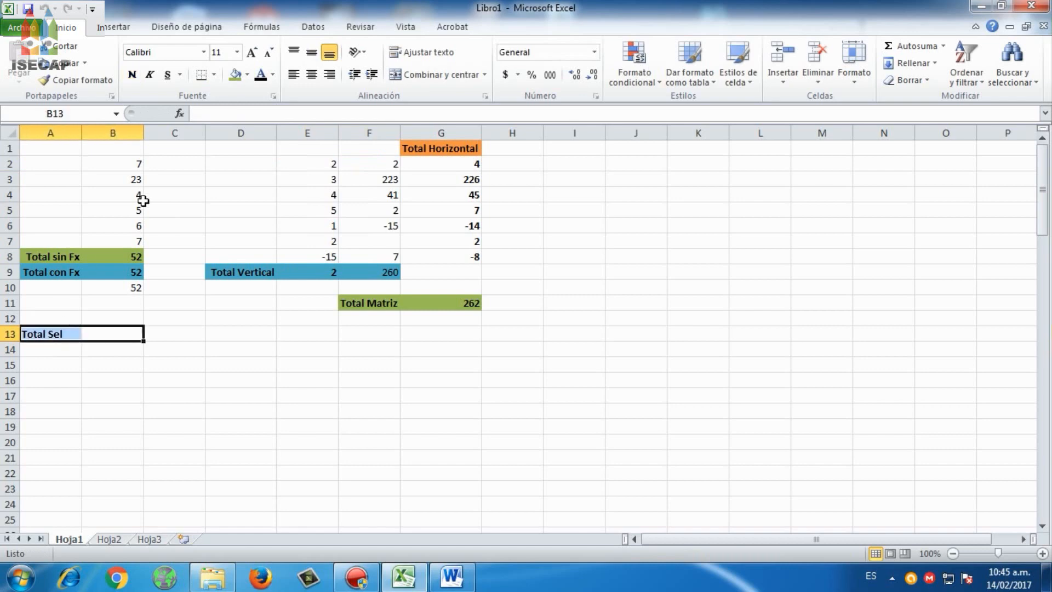
left_click(249, 76)
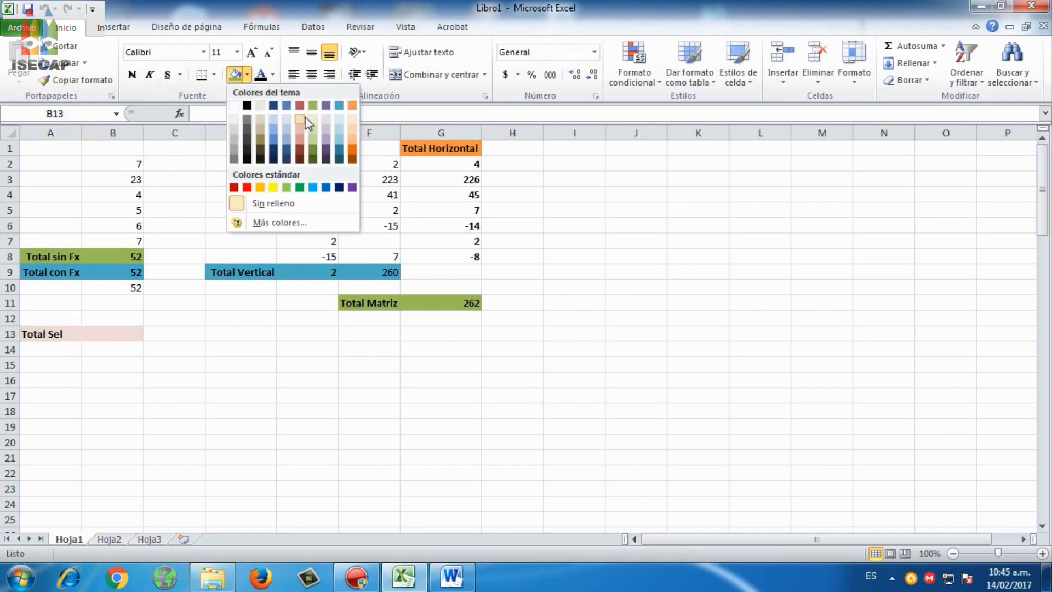
left_click(326, 105)
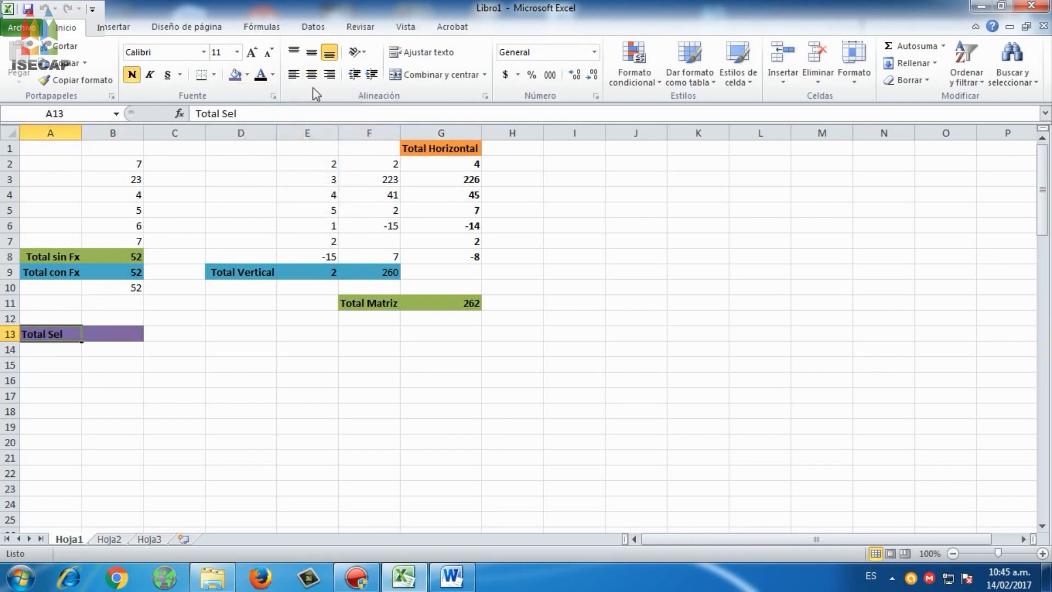
left_click(329, 74)
Start a SUMA formula in B13 with the range B2:B7 as its first argument
left_click(98, 335)
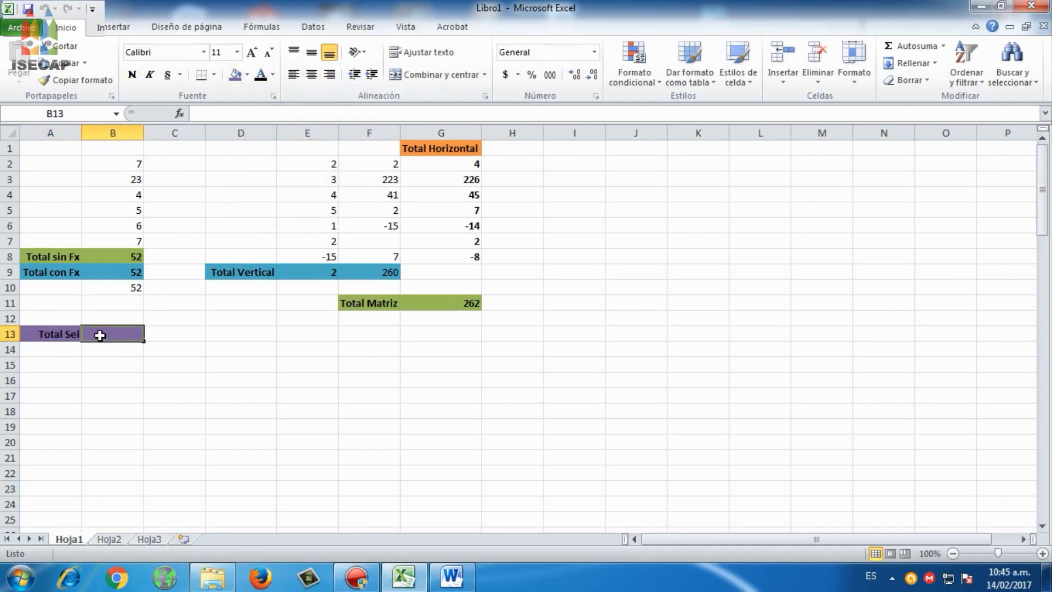
type("=")
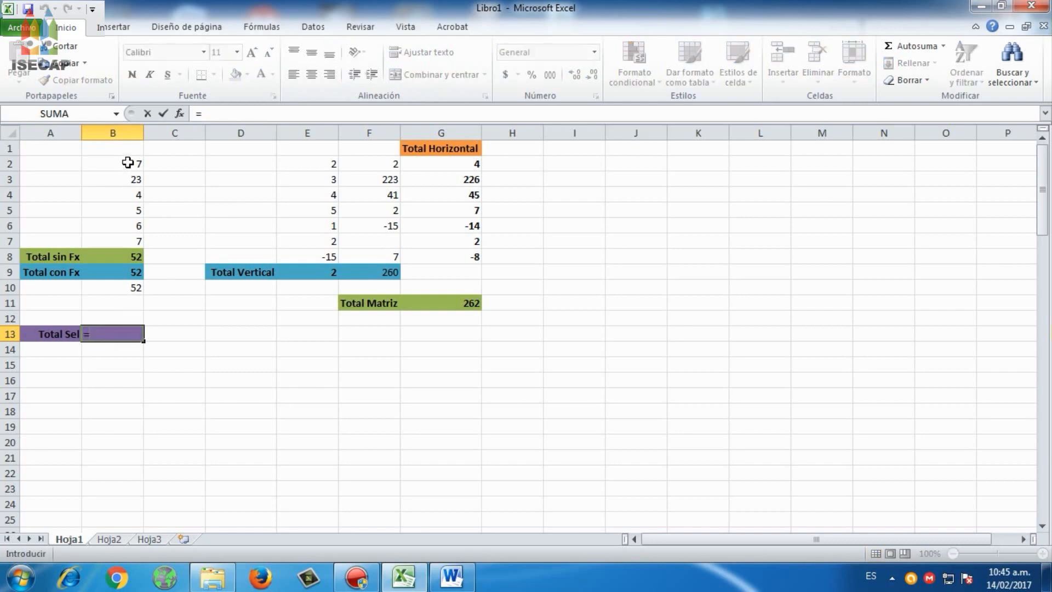
left_click_drag(127, 163, 129, 243)
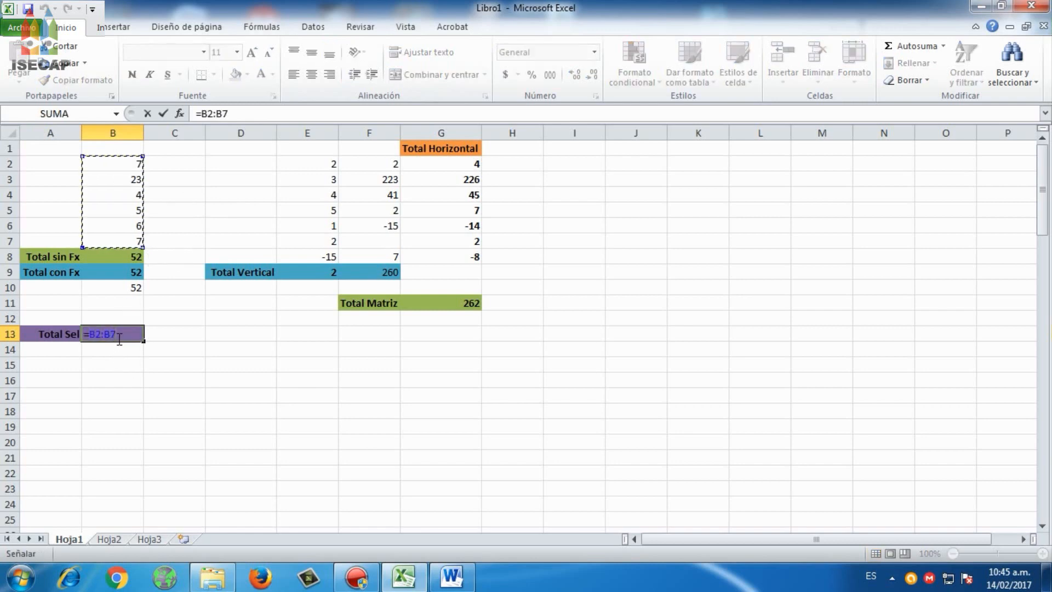
left_click(92, 335)
type("suma")
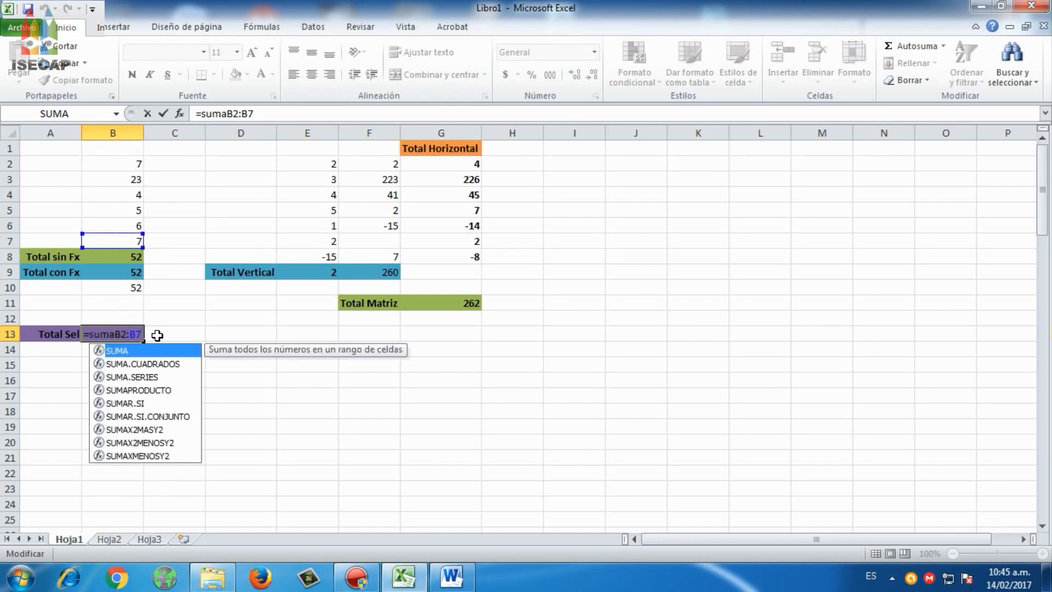
type("(")
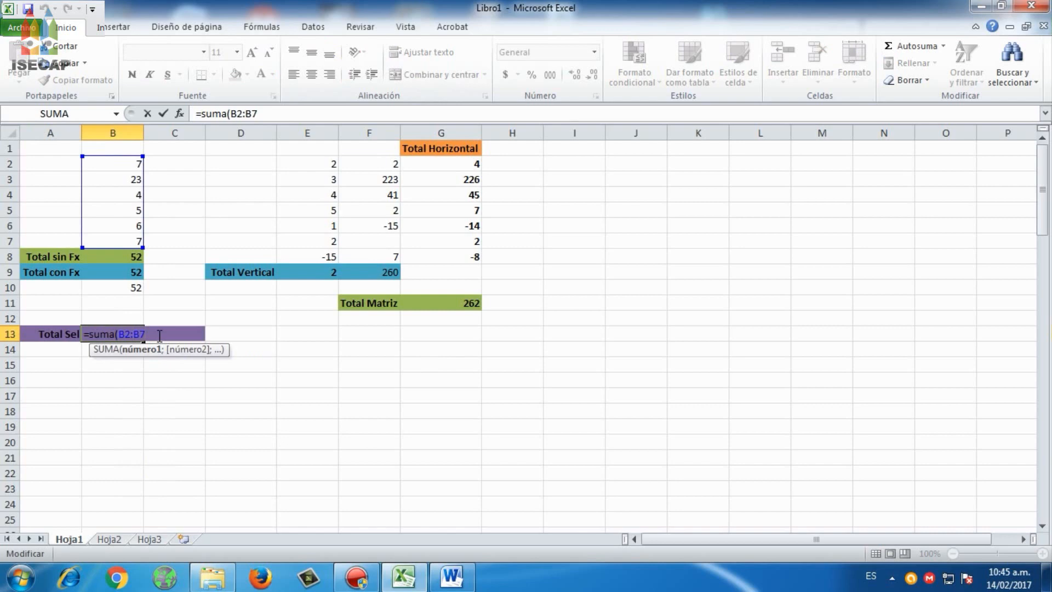
Add the separate cells E8, F6, G6 and G8 to the B13 formula, completing =SUMA(B2:B7;E8;F6;G6;G8)
type(";")
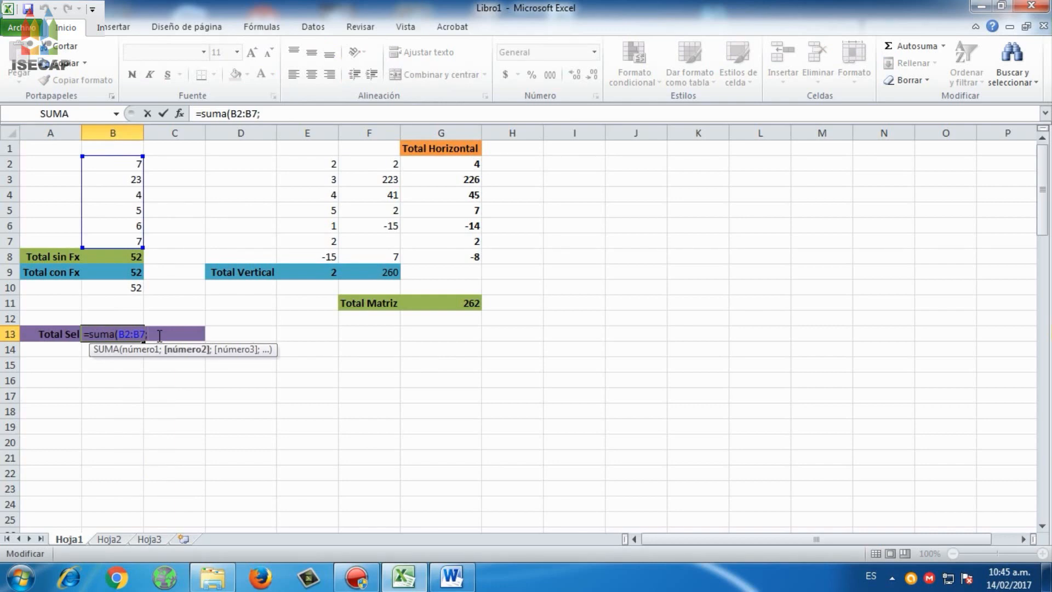
left_click(322, 256)
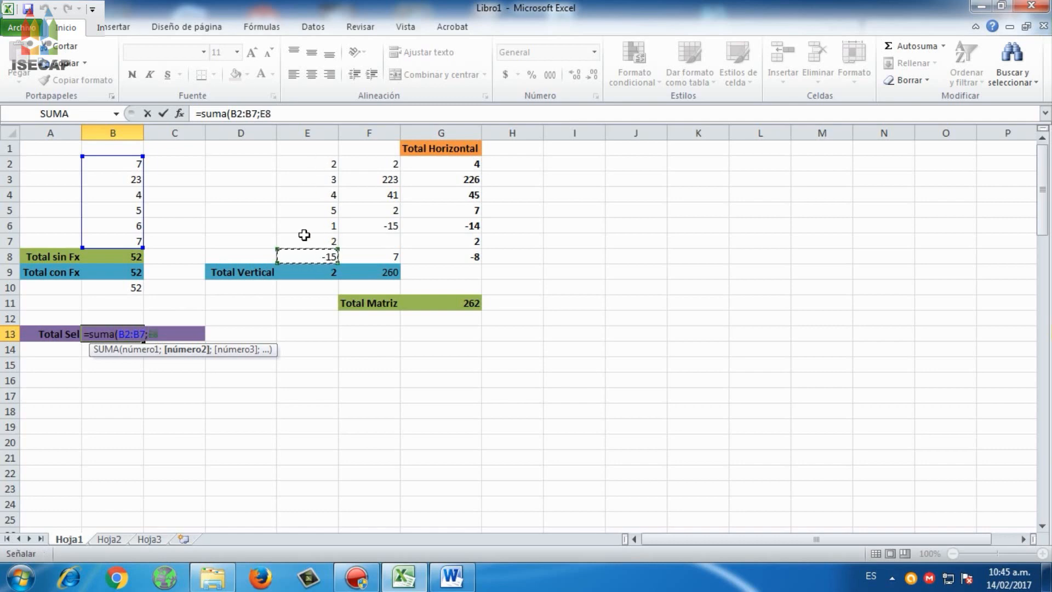
type(";")
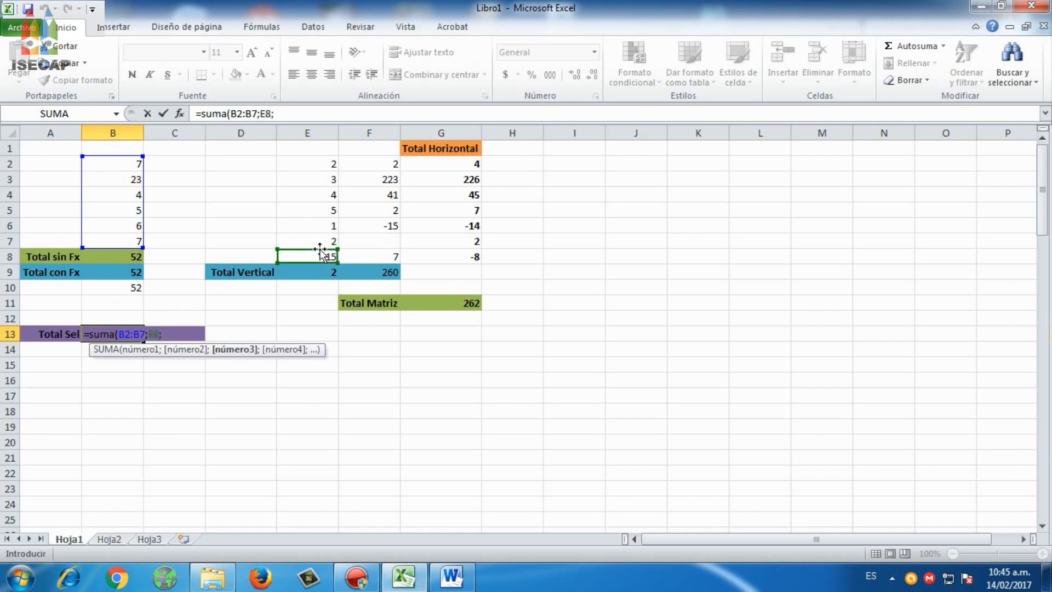
left_click(376, 225)
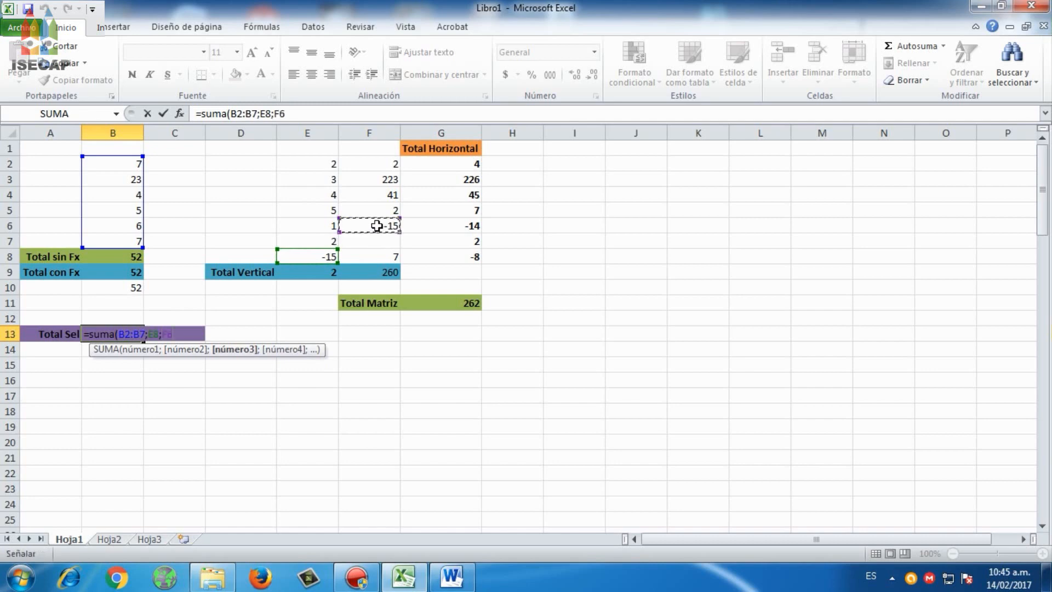
type(";")
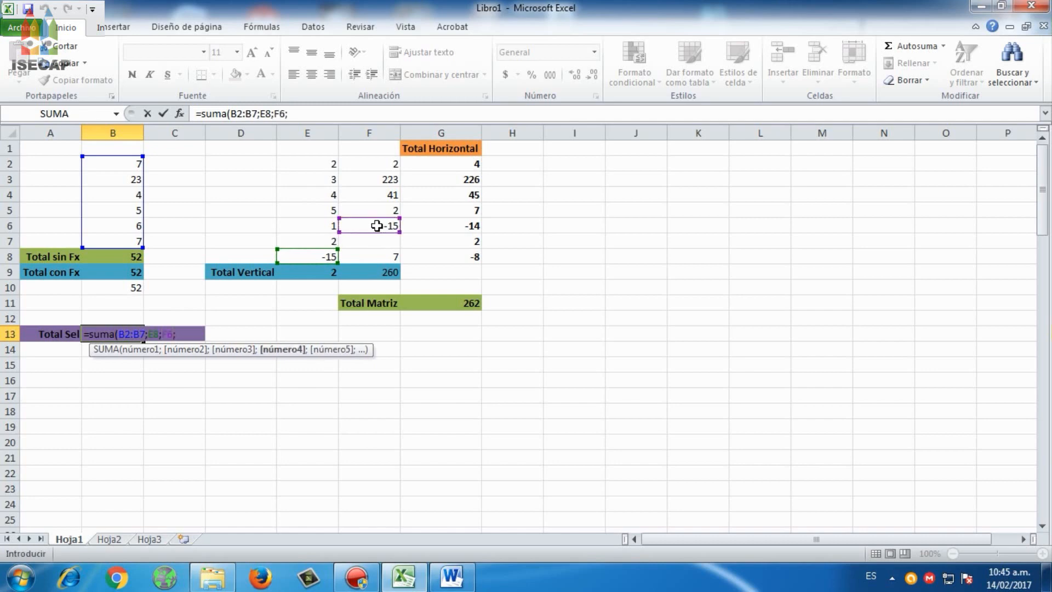
left_click(474, 225)
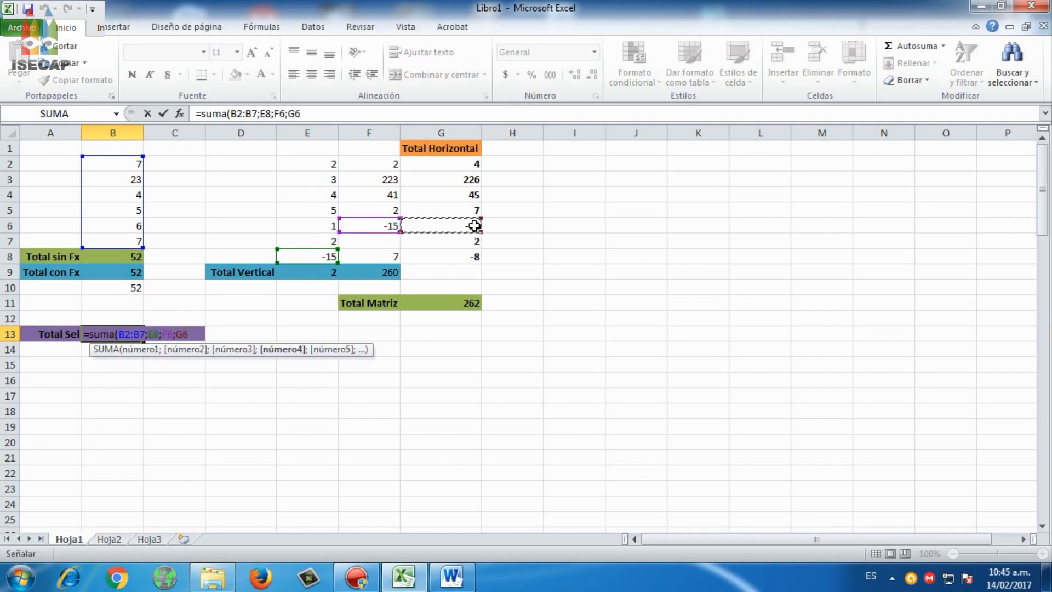
type(";")
left_click(460, 256)
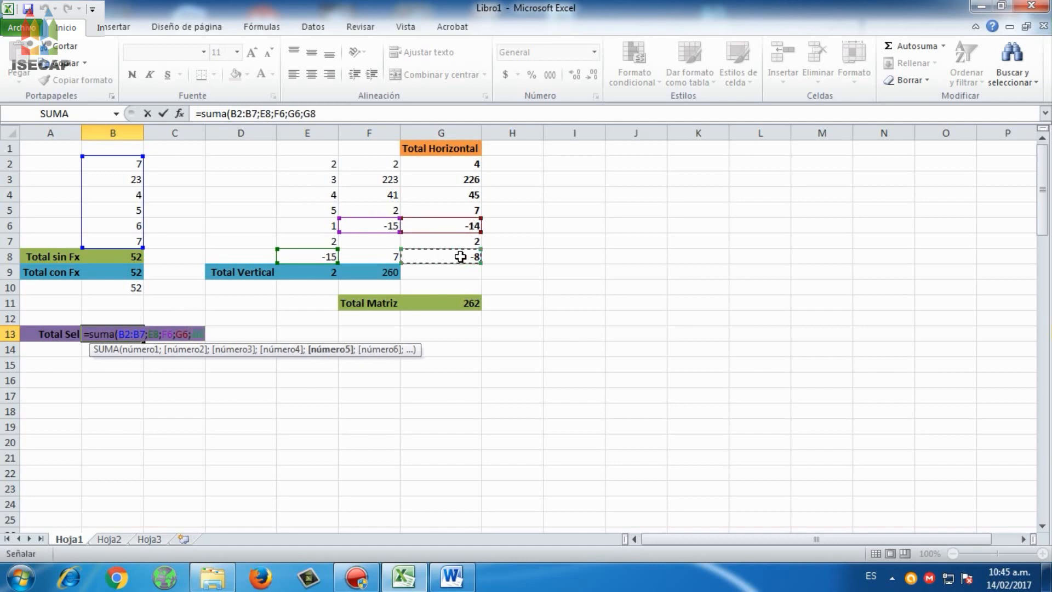
type(")")
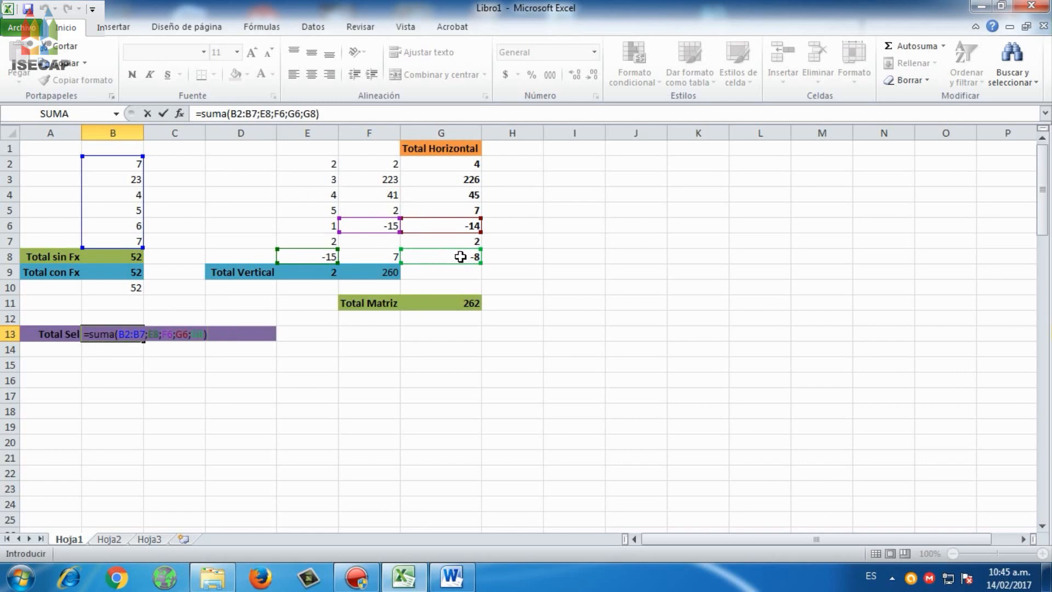
key("Return")
Change the fill of A13:B13 to a light red theme shade and check the formula in B13
key("Up")
key("shift+Left")
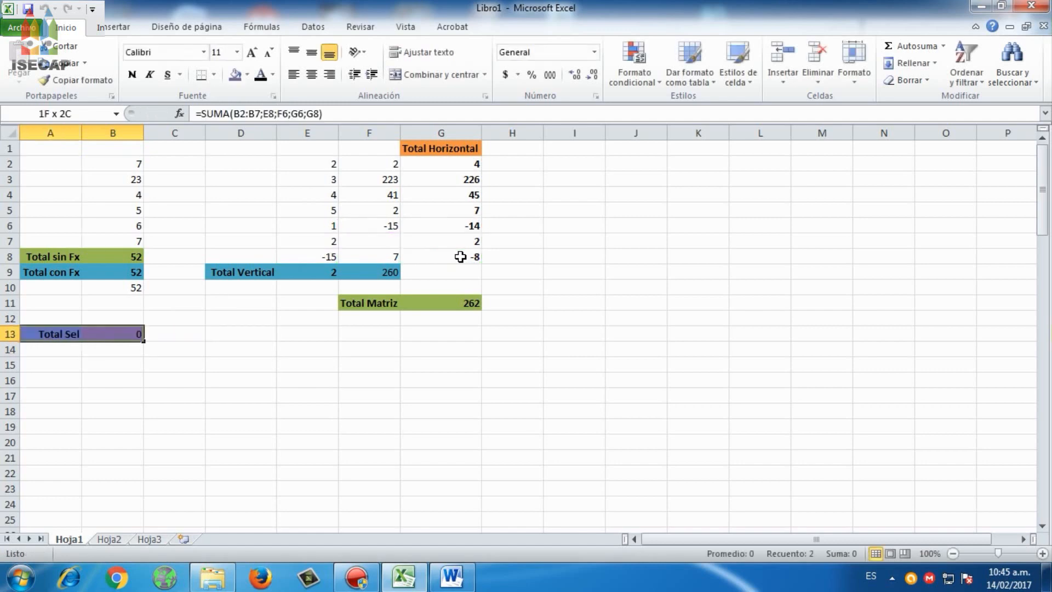
left_click(247, 75)
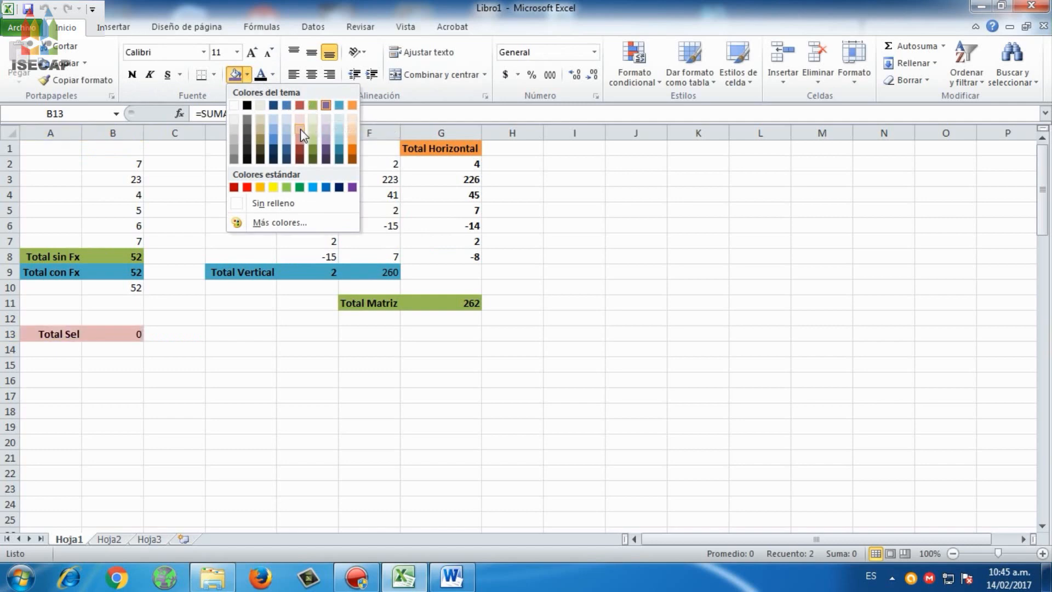
left_click(300, 129)
left_click(123, 332)
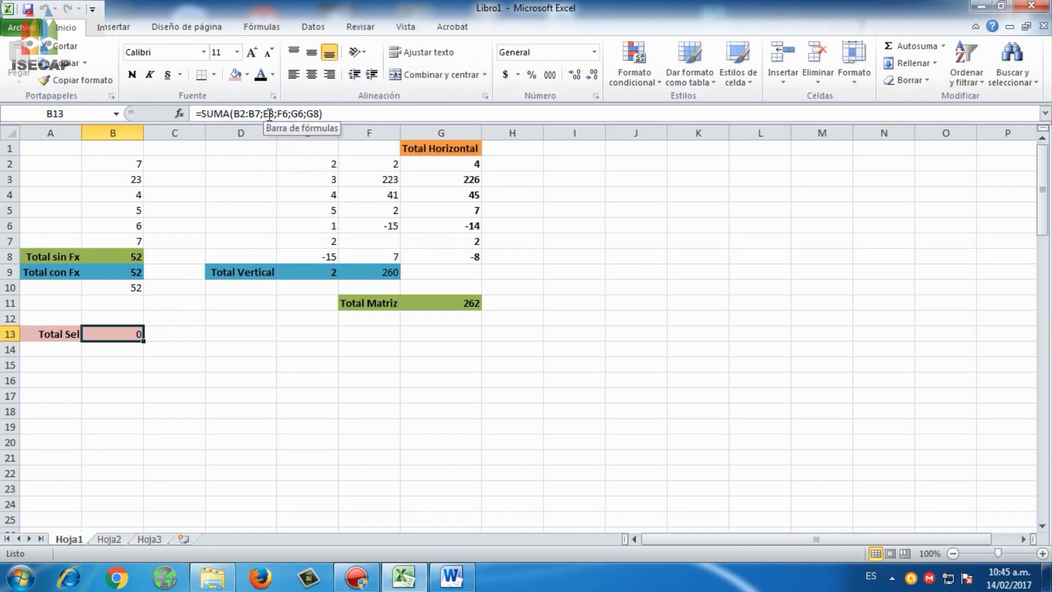
Set the value in E8 to -21
left_click(286, 317)
left_click(327, 254)
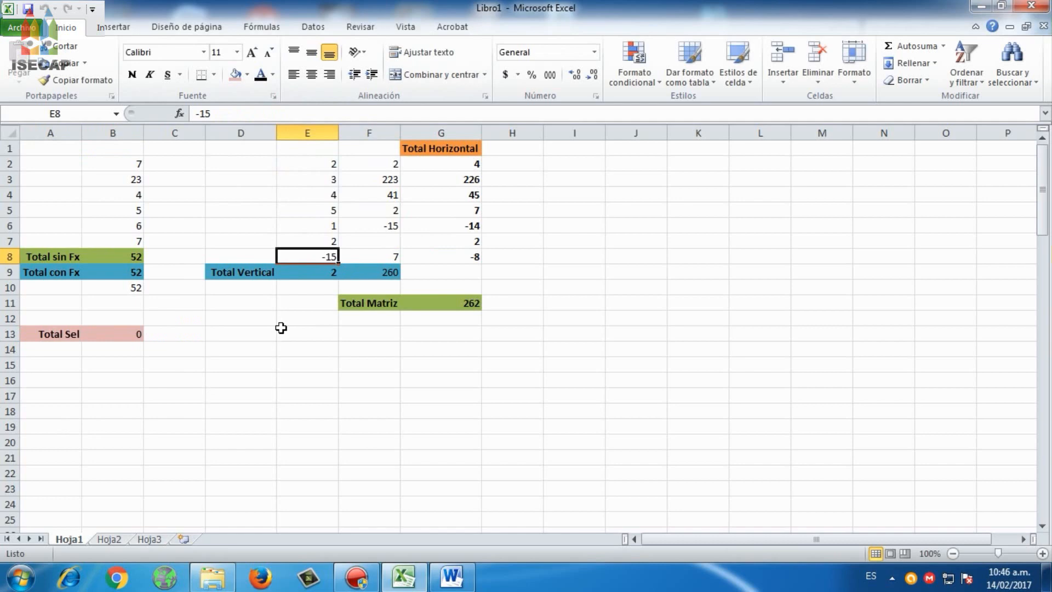
type("-21")
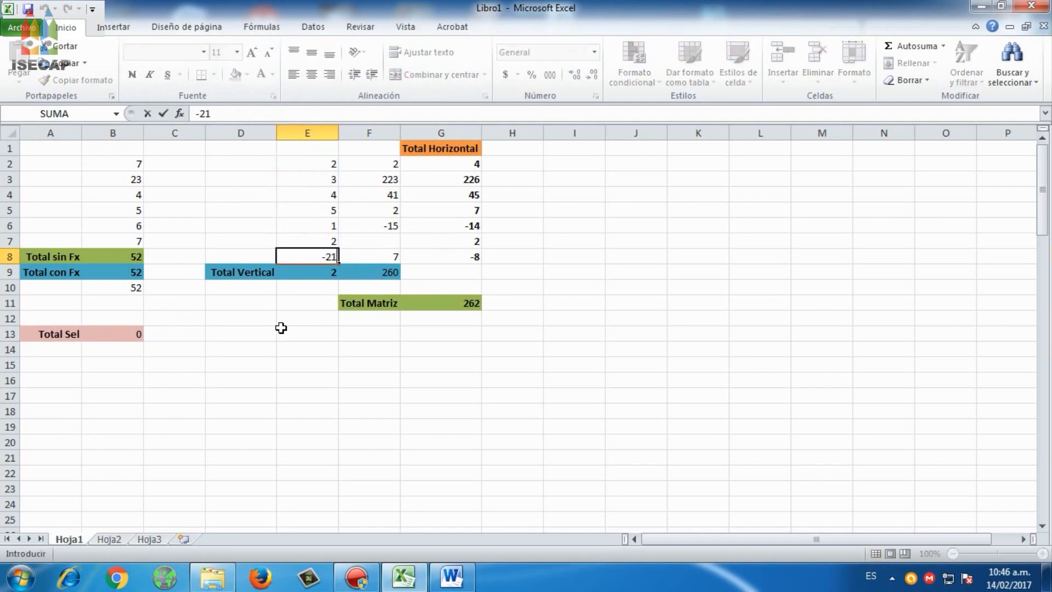
key("Return")
key("Up")
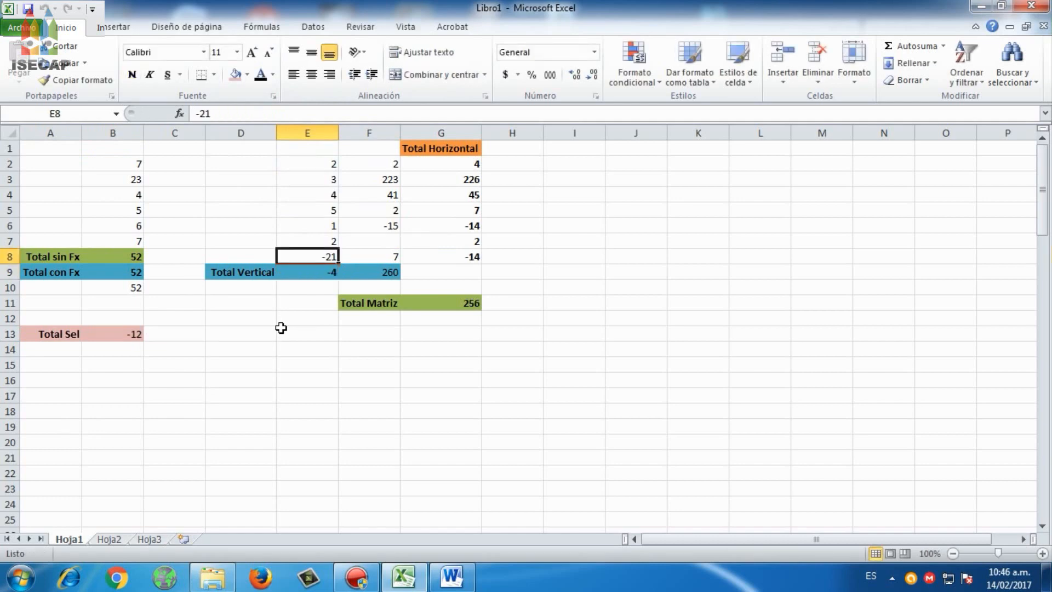
Examine the totals around the number ranges and the Total Sel formula in B13
key("Down")
key("Down")
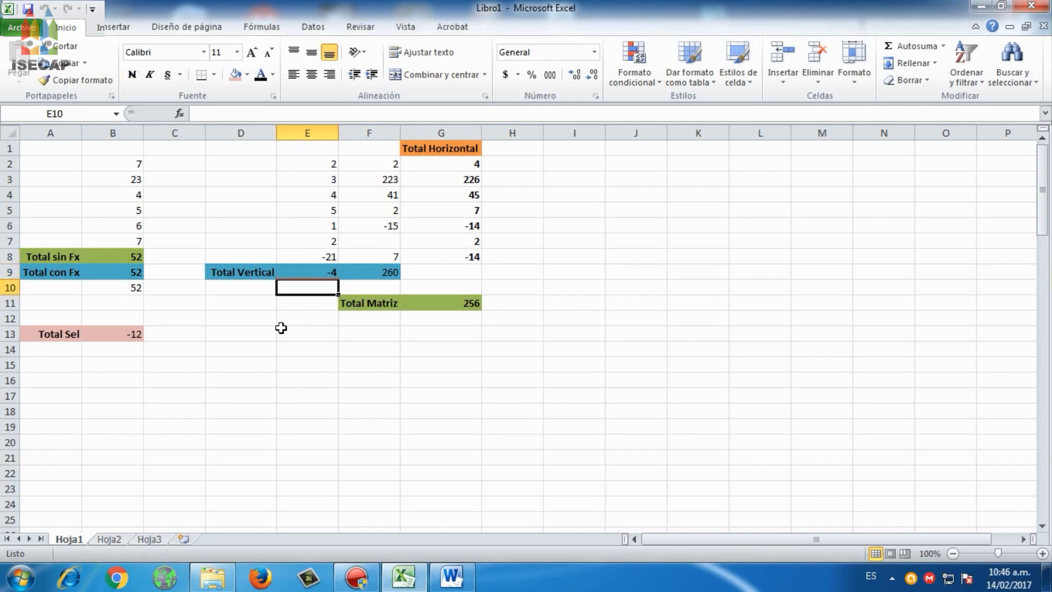
key("Down")
key("Down")
key("Left")
key("Left")
key("Left")
key("Up")
key("Up")
key("Right")
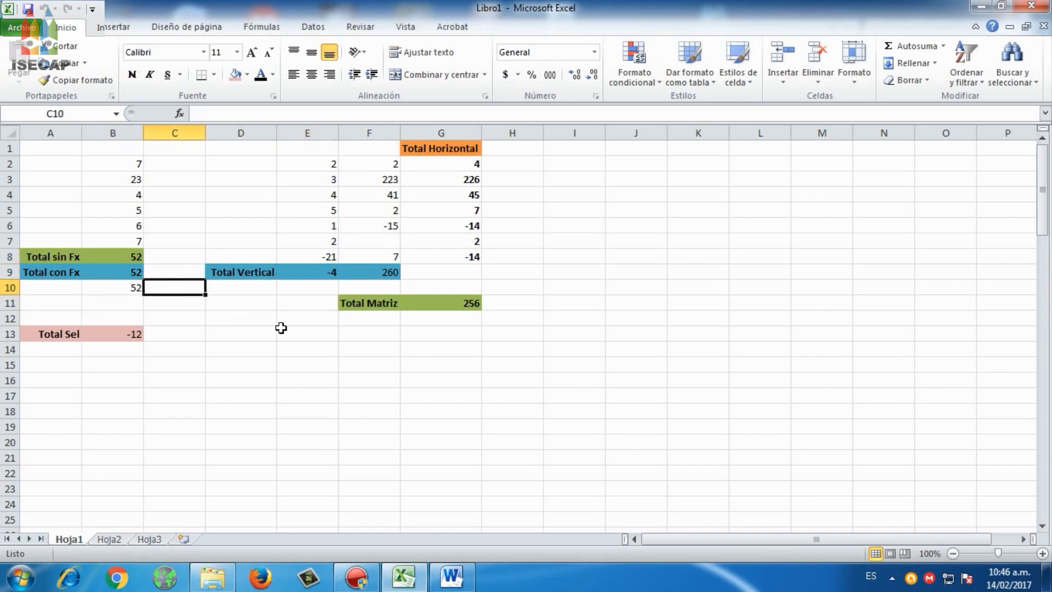
key("Right")
key("Right")
key("Down")
key("Down")
key("Left")
key("Left")
key("Left")
key("Left")
key("Down")
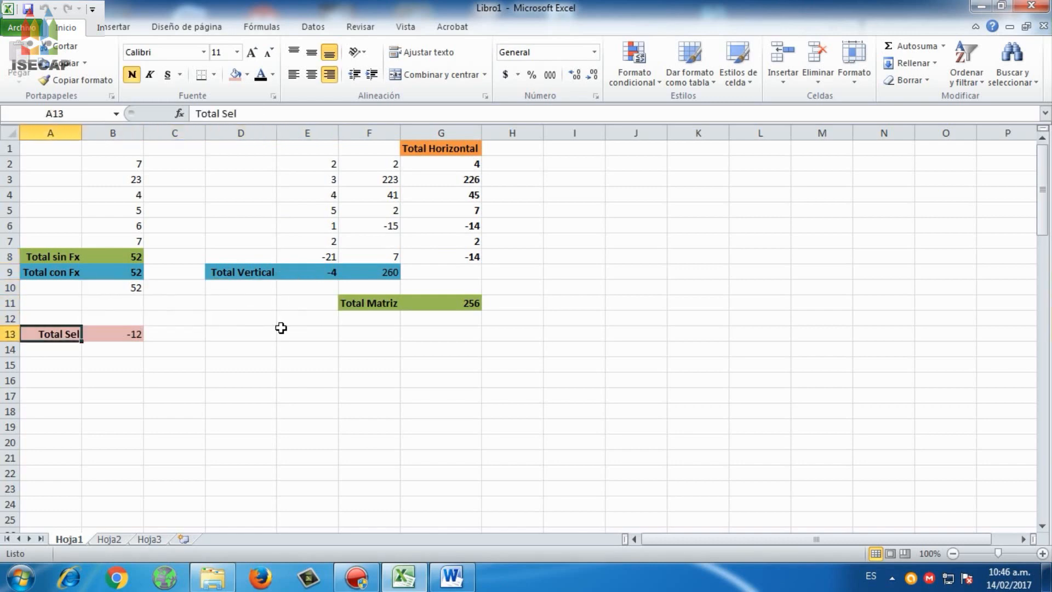
key("Right")
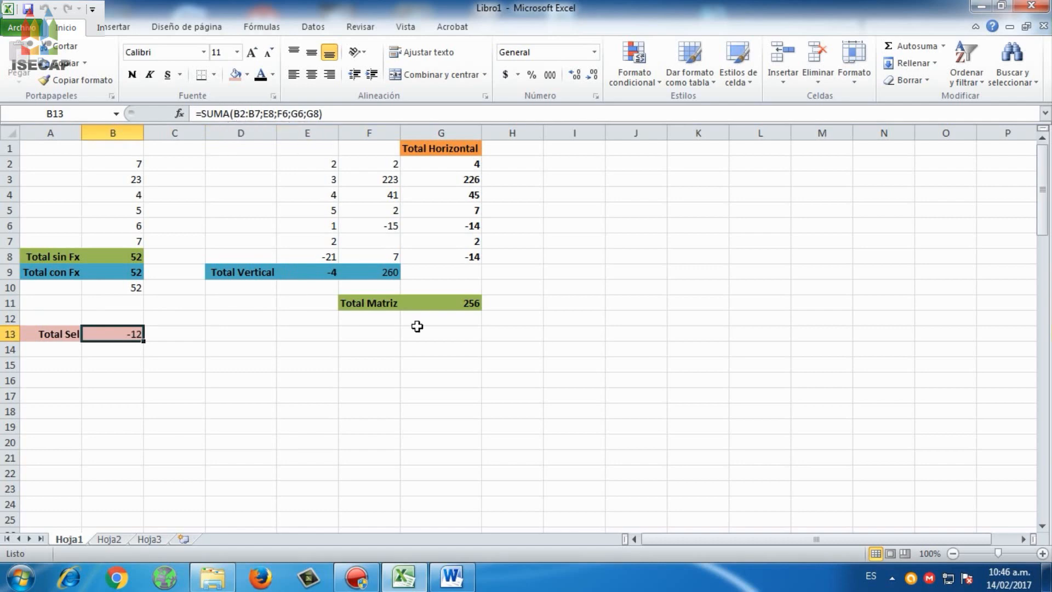
Switch to the Word course document and review the sections on function structure, functions without arguments and functions with a cell range
mouse_move(458, 577)
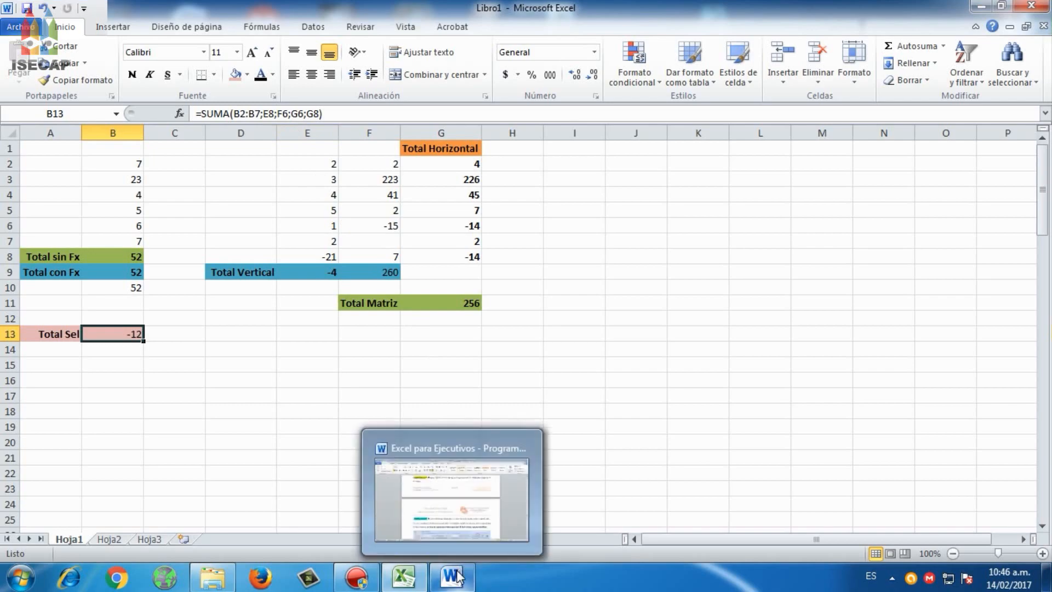
left_click(469, 493)
scroll(534, 334, "up", 10)
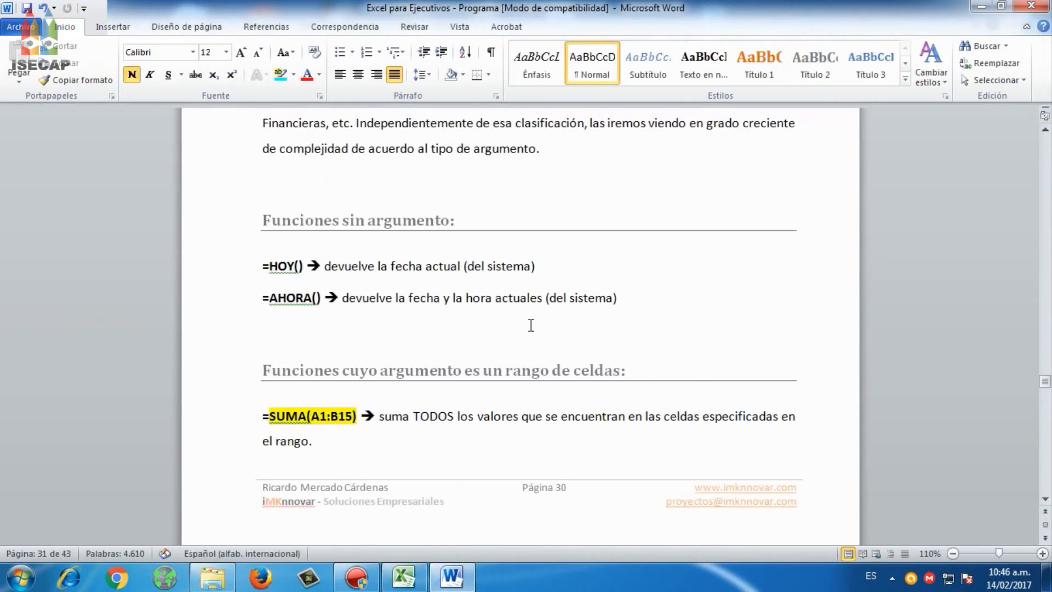
scroll(489, 357, "down", 2)
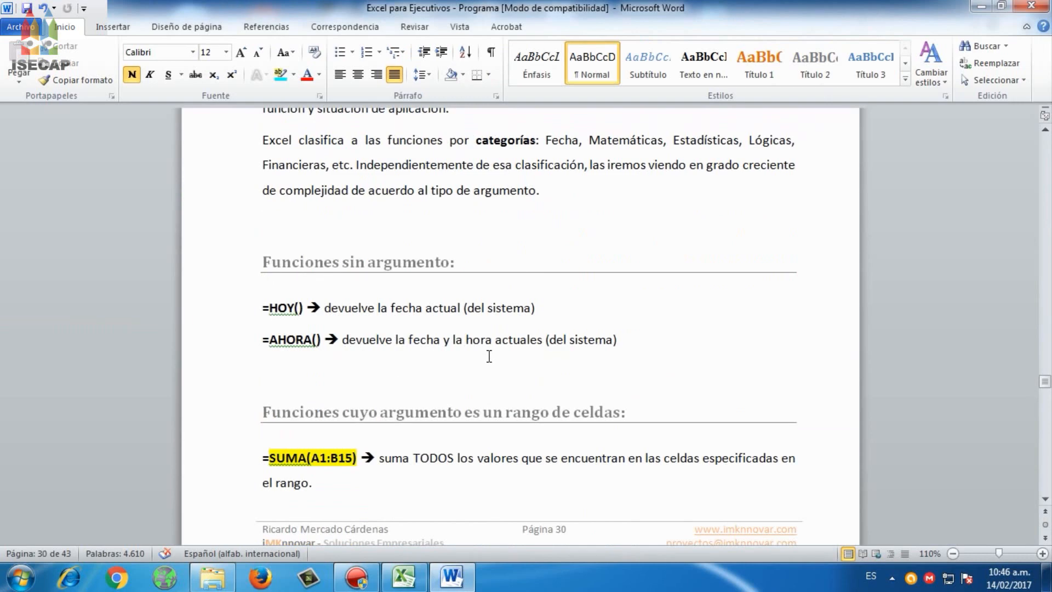
scroll(489, 356, "up", 8)
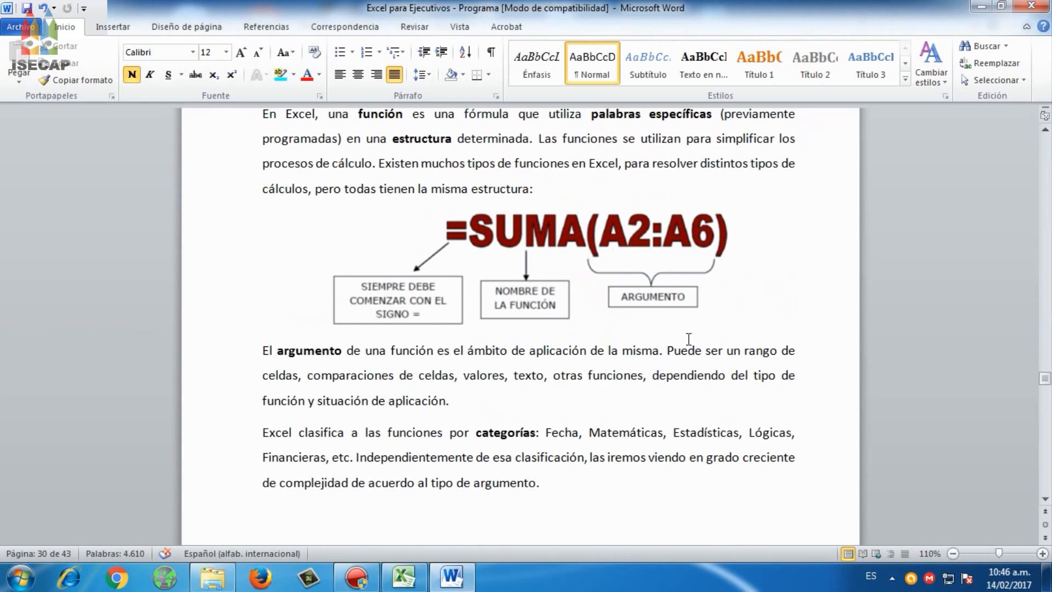
scroll(674, 306, "down", 6)
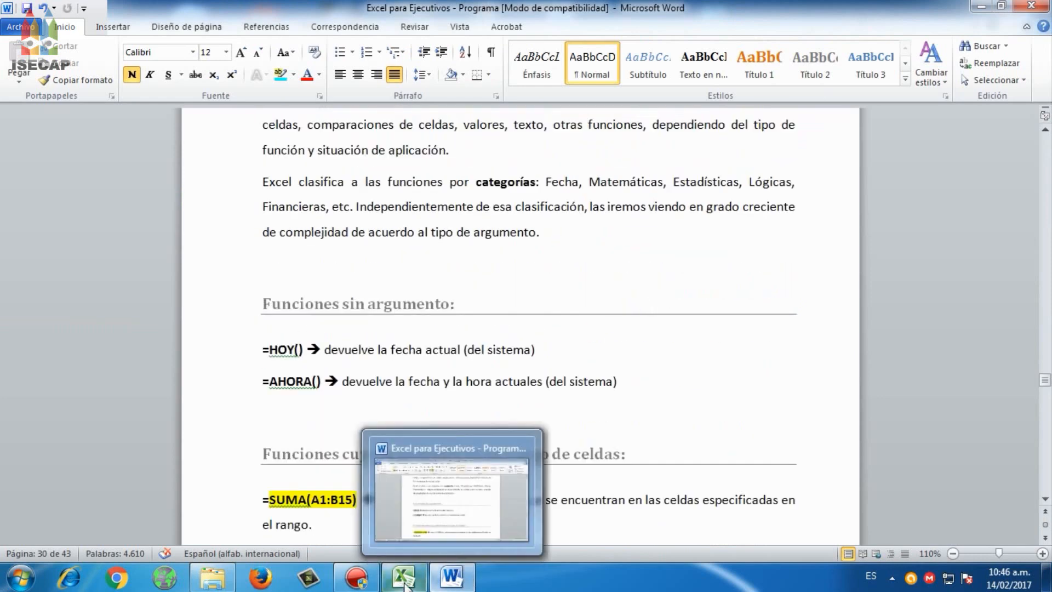
Switch to the Excel workbook Libro1 and enter the text "Hoy" in cell B18 of Hoja1
mouse_move(401, 583)
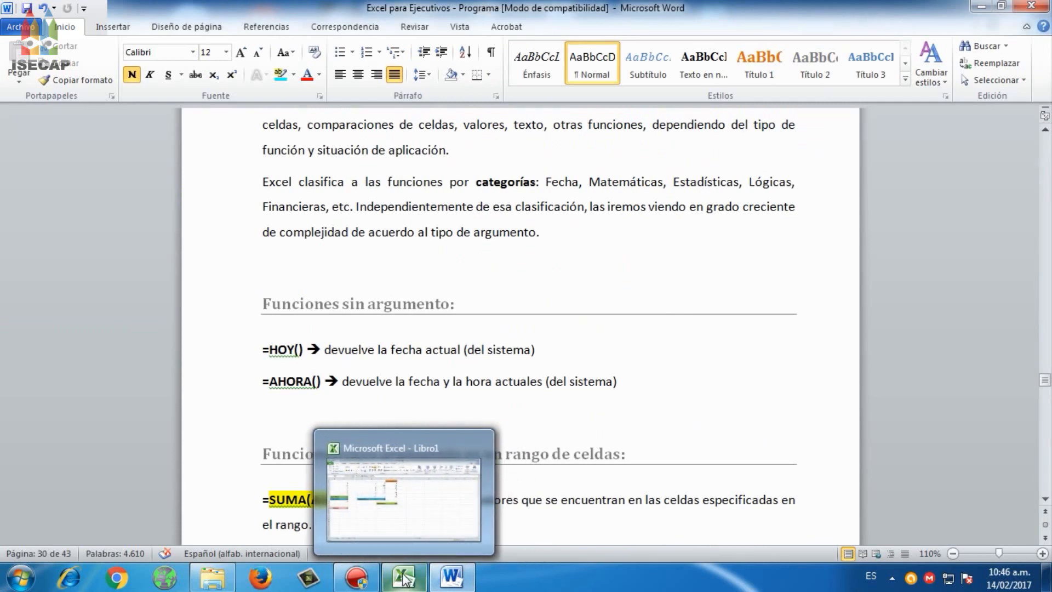
left_click(411, 576)
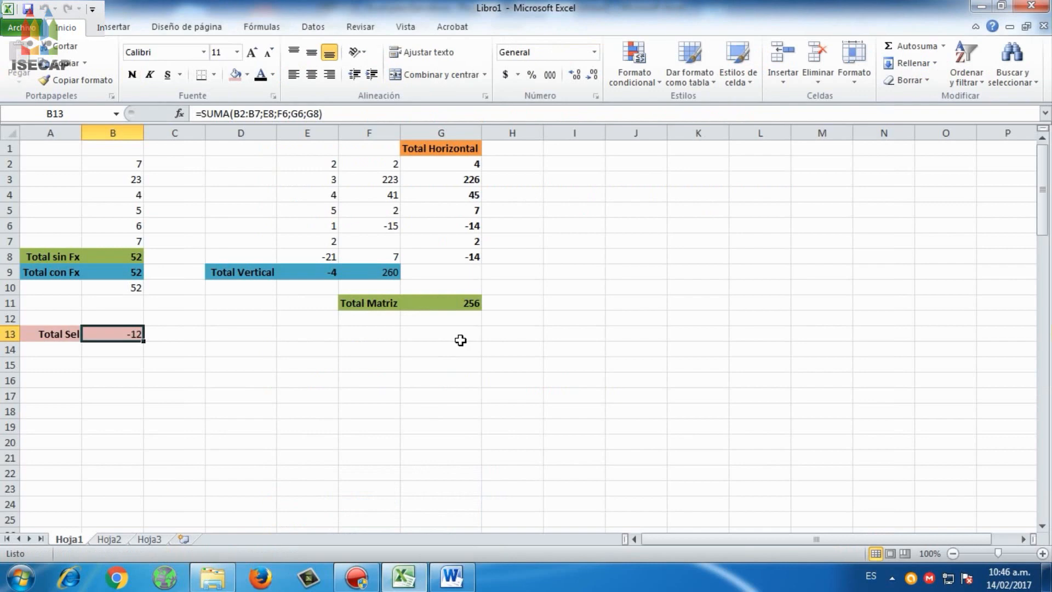
left_click(460, 398)
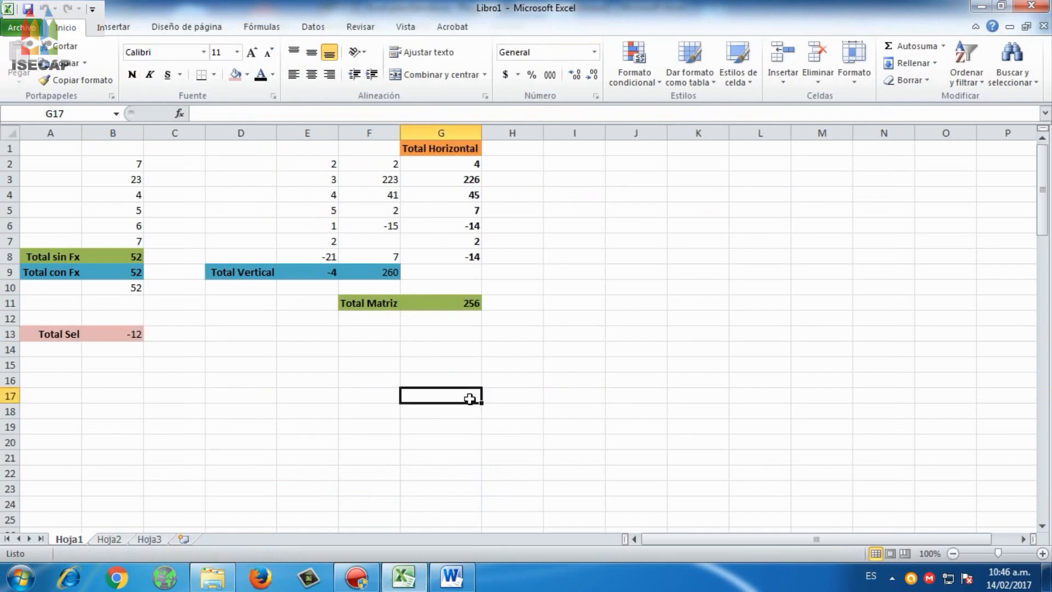
left_click(137, 414)
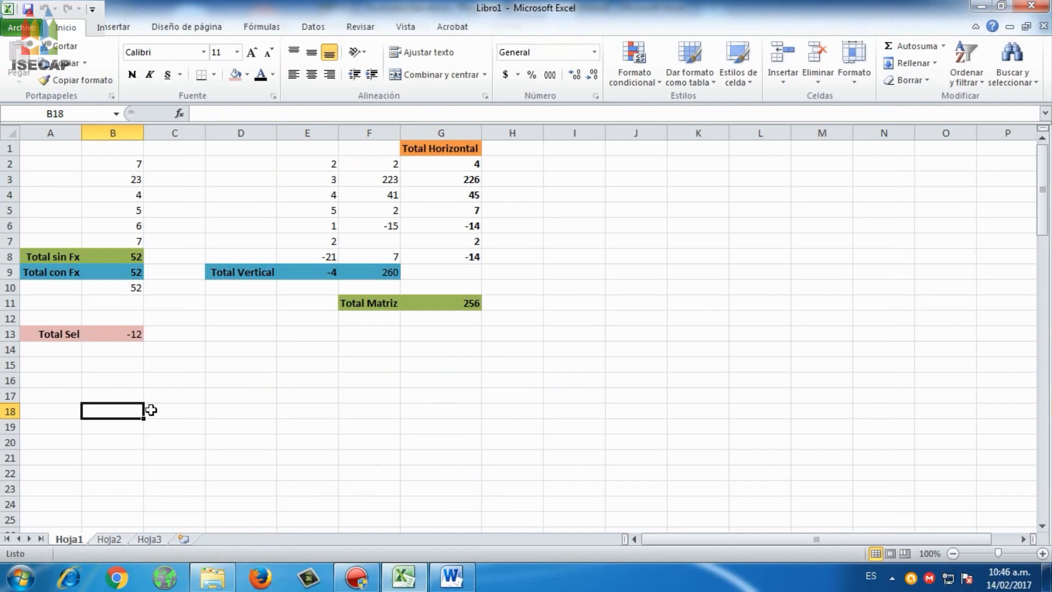
type("Ho")
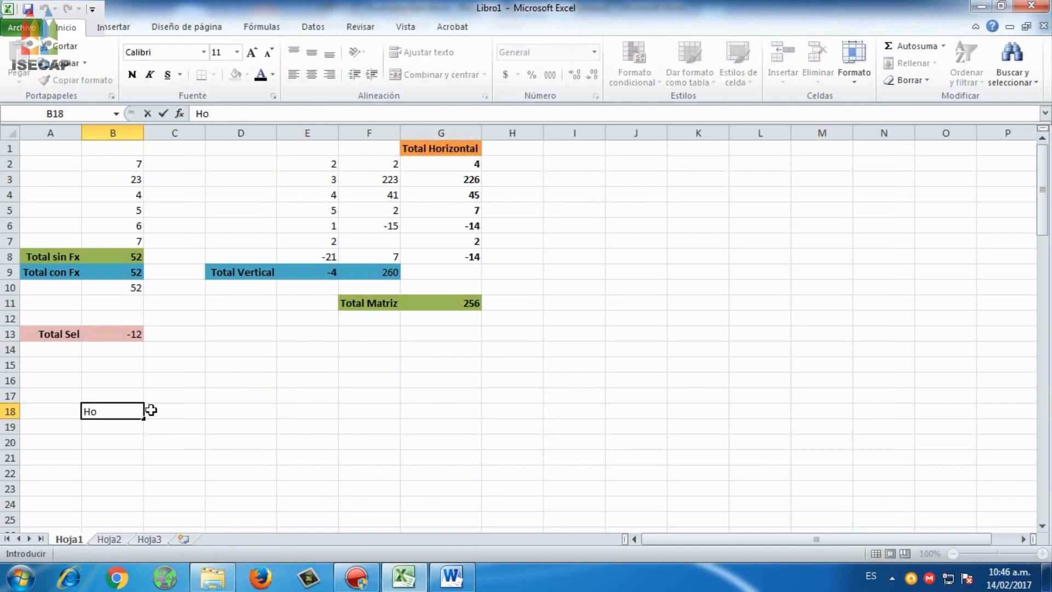
type("oy")
key("BackSpace")
key("BackSpace")
type("y")
key("Left")
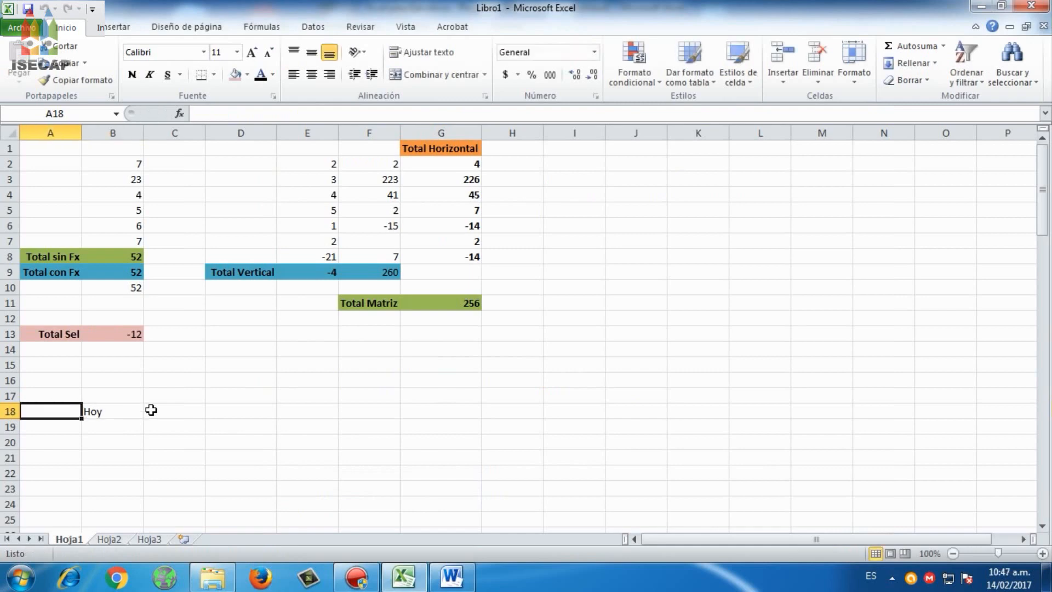
Extend the label in B18 to read "Hoy es:"
key("Right")
key("Right")
key("Left")
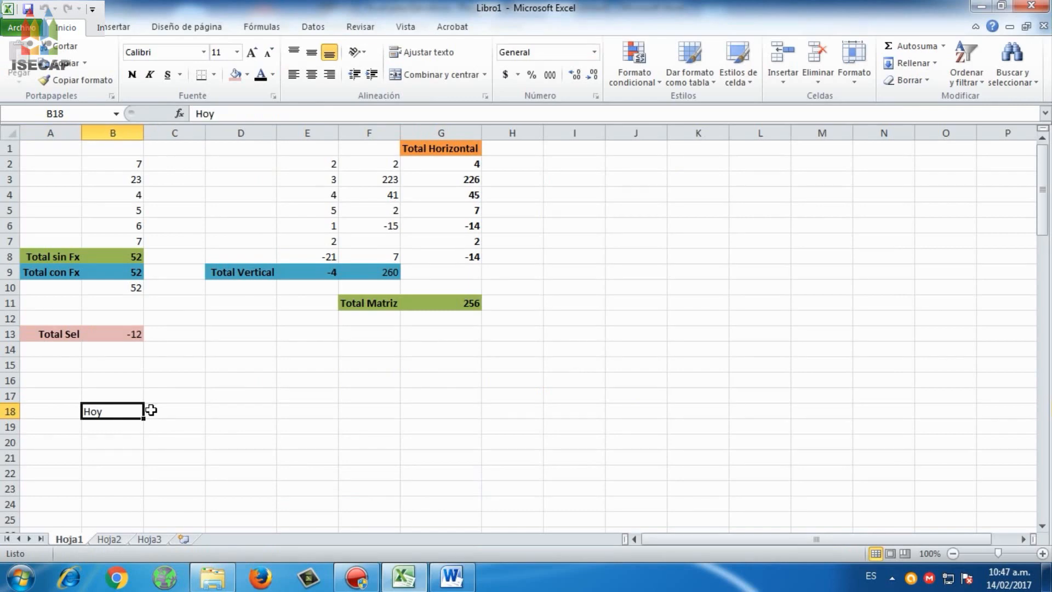
key("F2")
type("es")
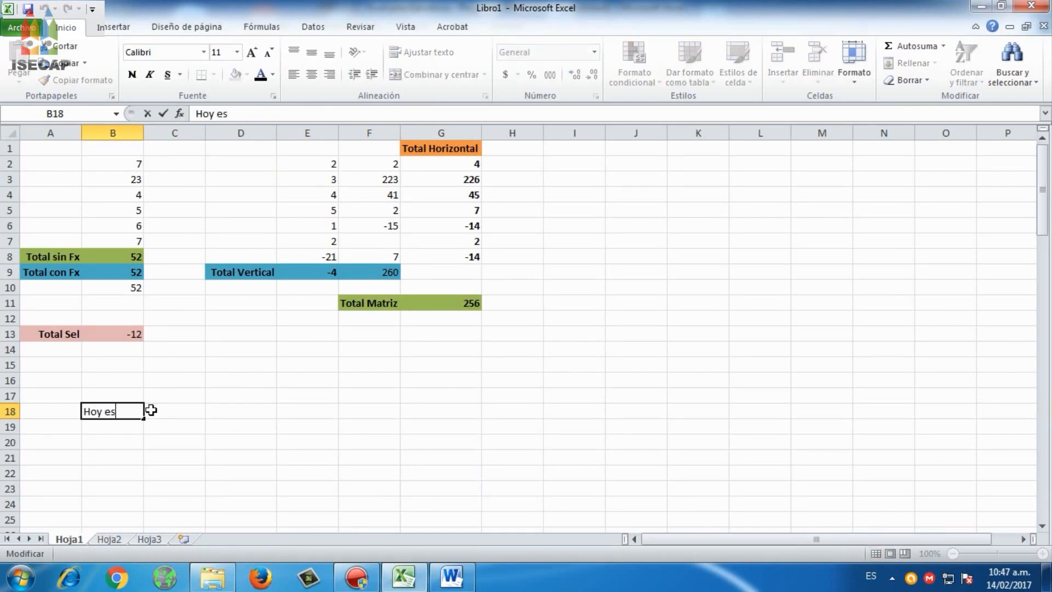
type(":")
key("Return")
Enter the formula =HOY() in C18 to return the current system date
left_click(151, 410)
type("=")
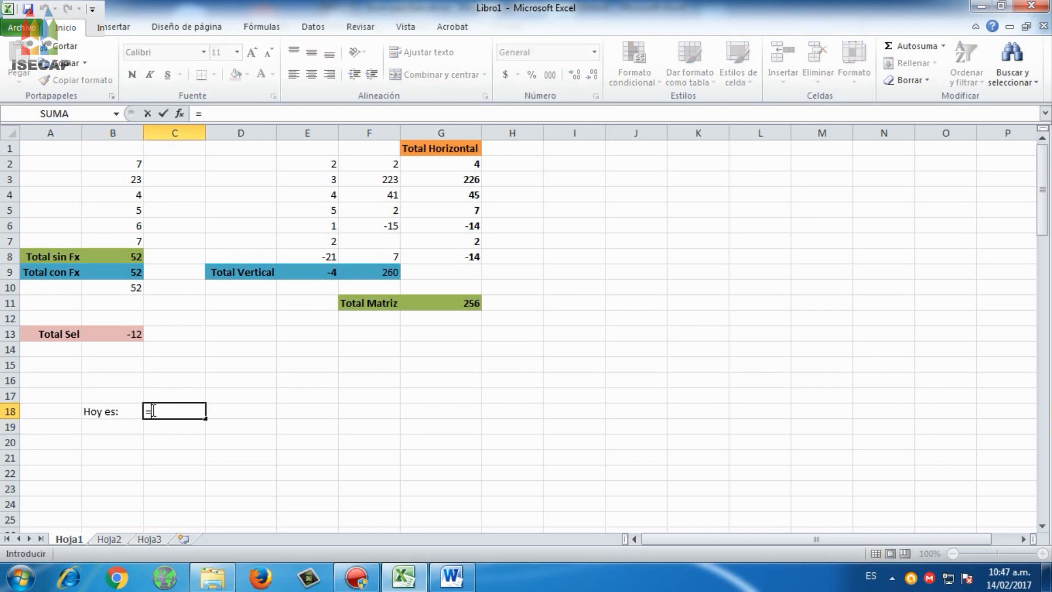
type("hoy")
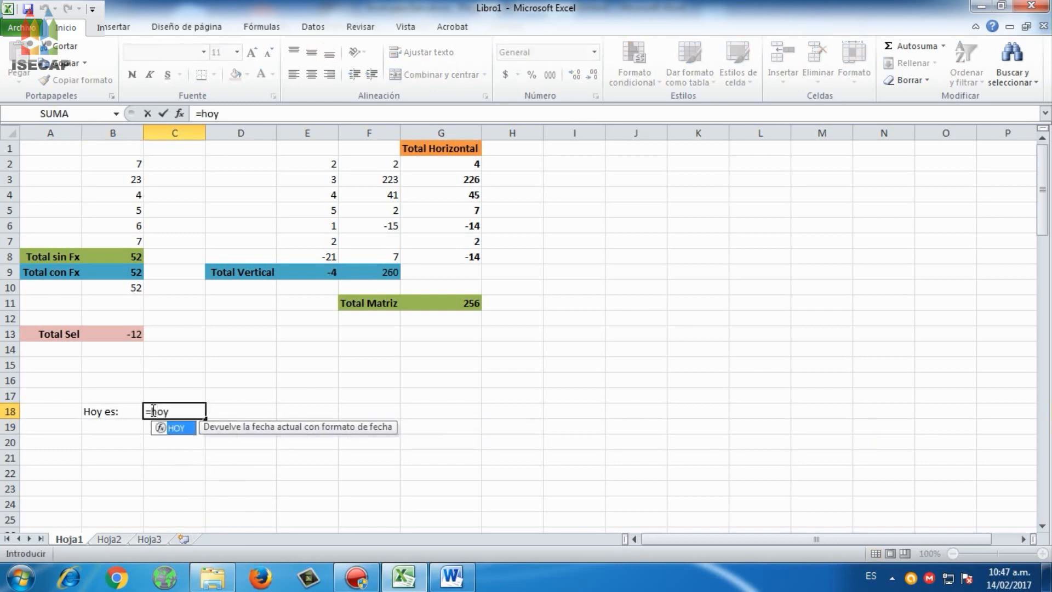
type("()")
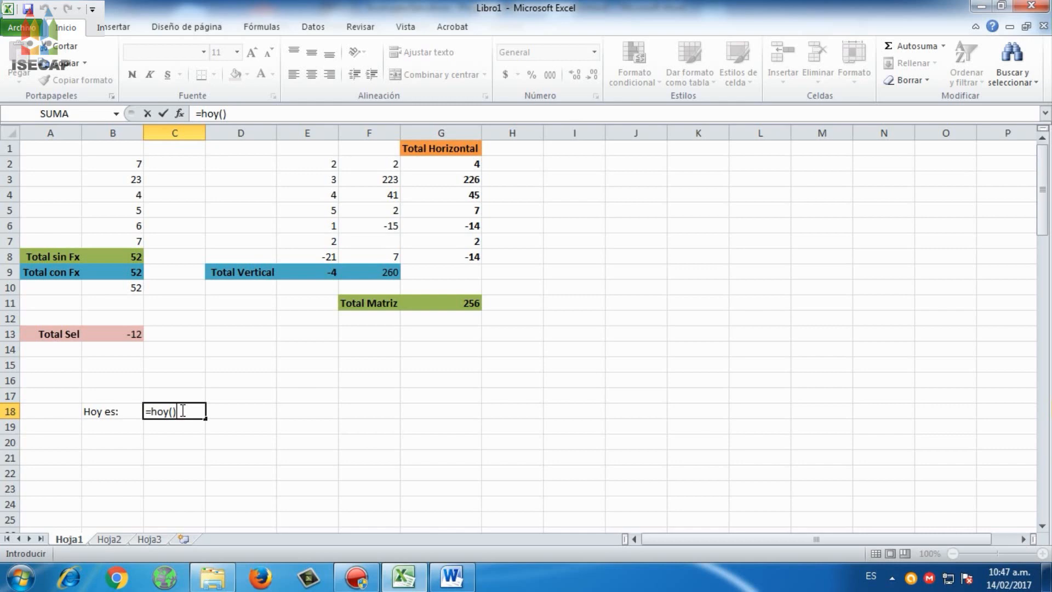
key("Return")
left_click(182, 411)
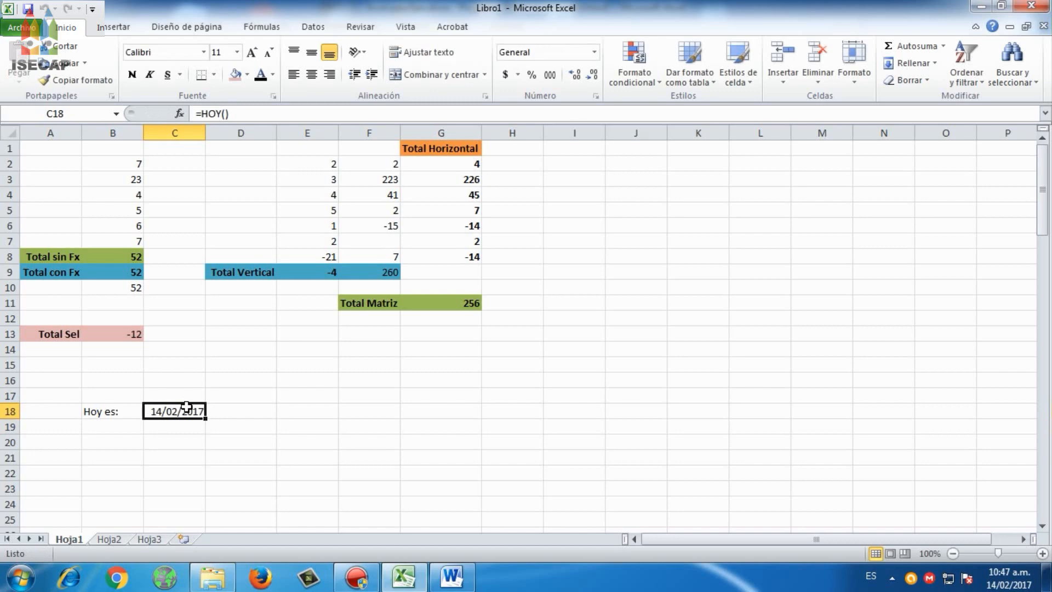
Right-align the label in B18 and give B18:C18 bold text with a standard yellow fill
left_click(112, 412)
left_click(329, 74)
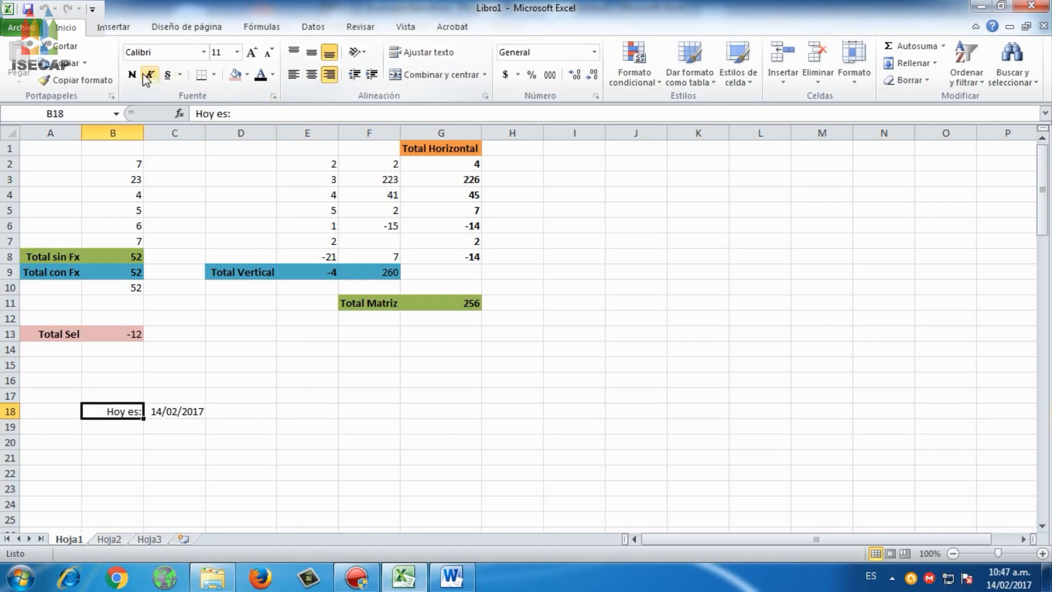
left_click(132, 74)
left_click_drag(132, 408, 176, 411)
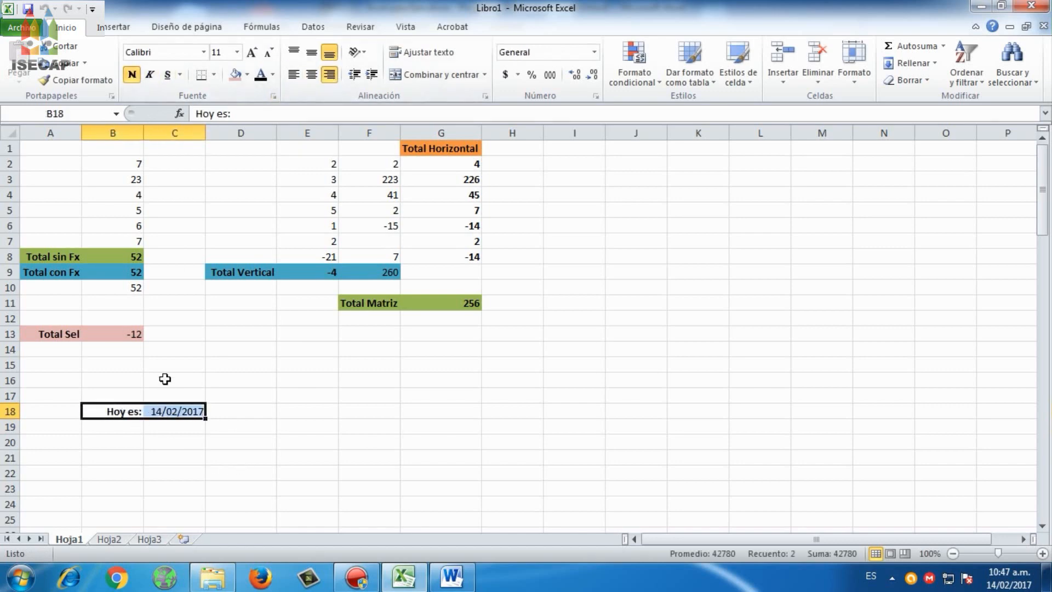
left_click(248, 76)
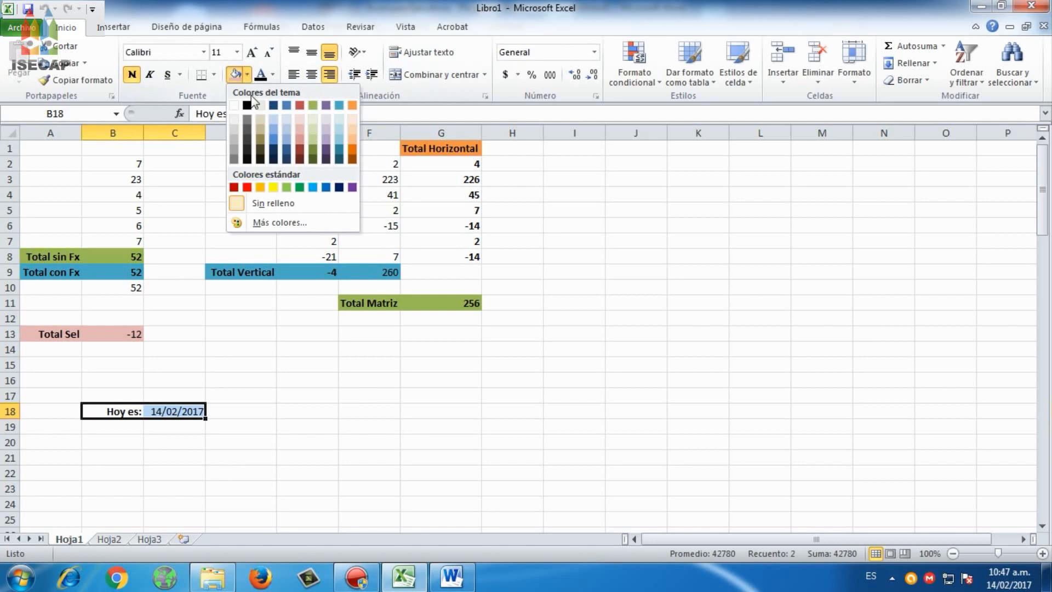
left_click(273, 188)
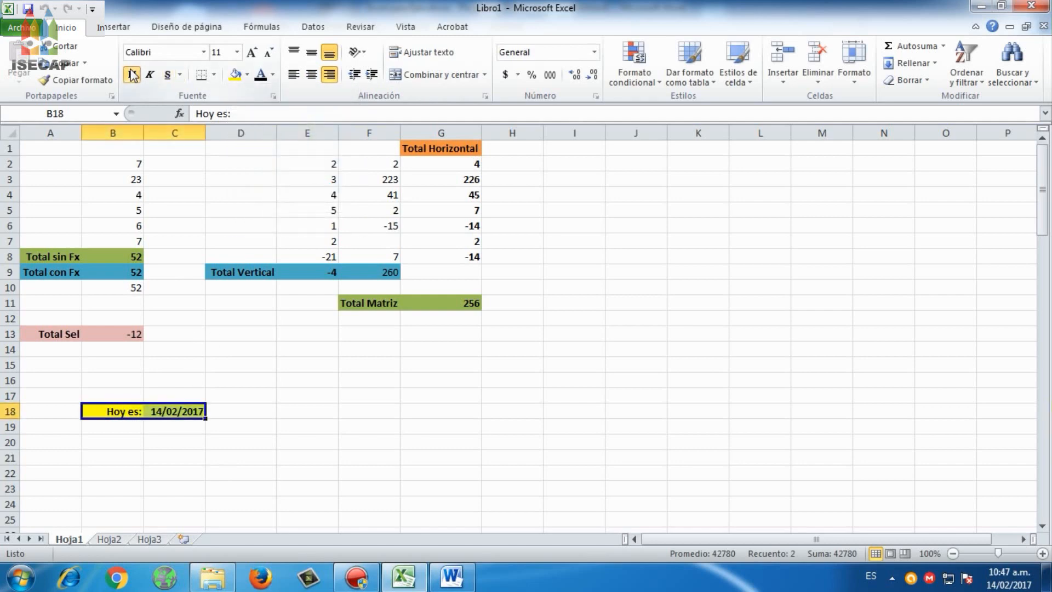
Apply the Fecha larga number format to the date in C18
left_click(168, 408)
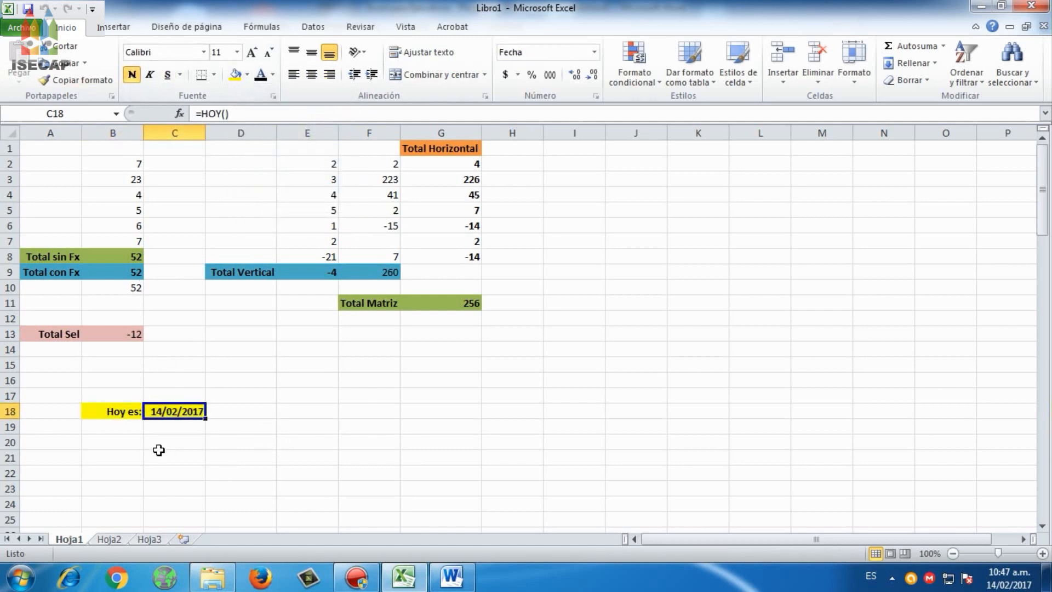
left_click(154, 448)
left_click(164, 410)
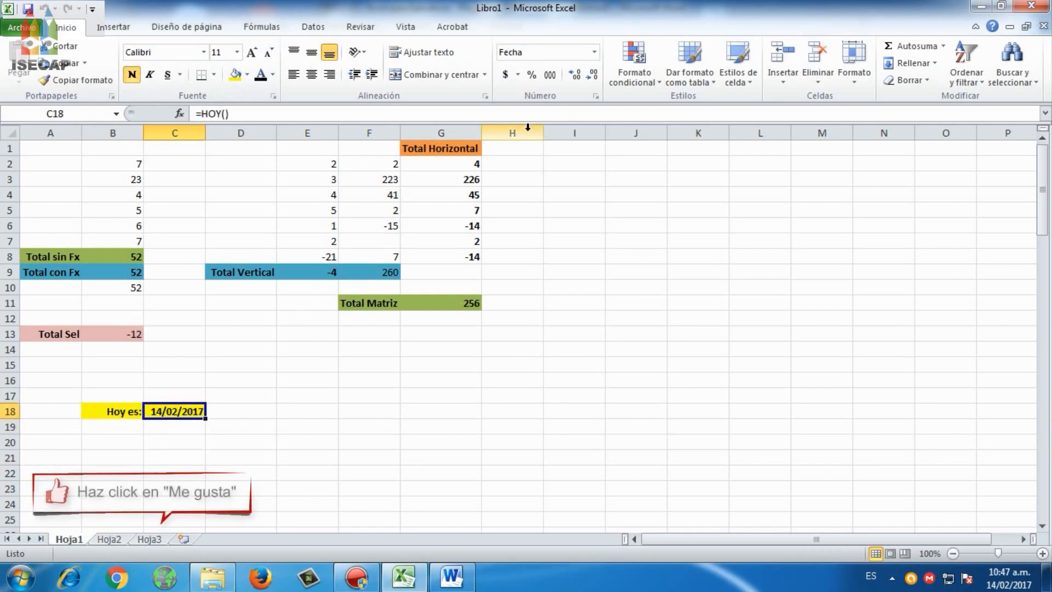
left_click(594, 52)
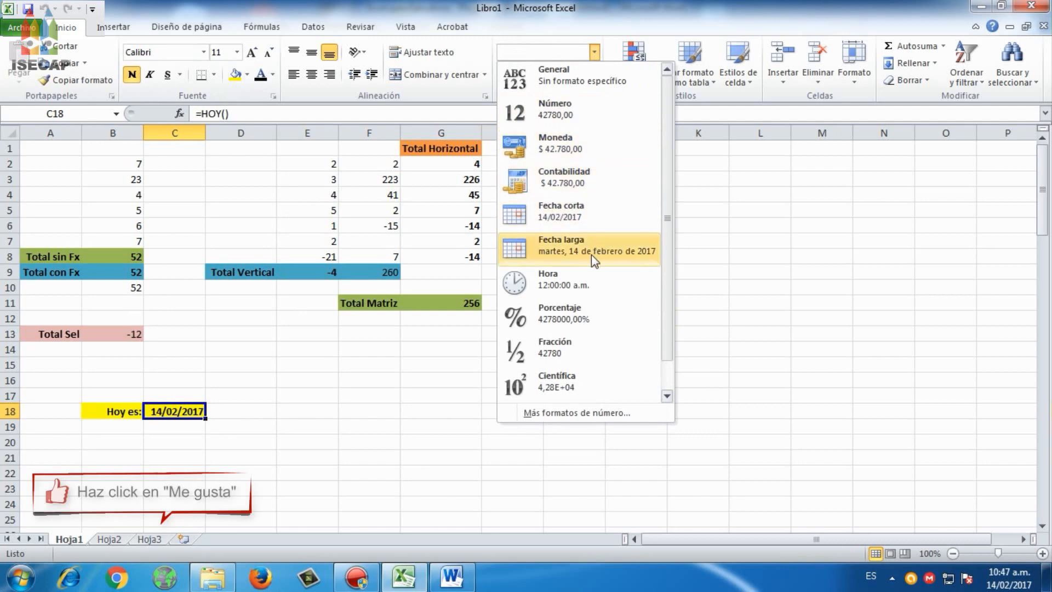
left_click(590, 256)
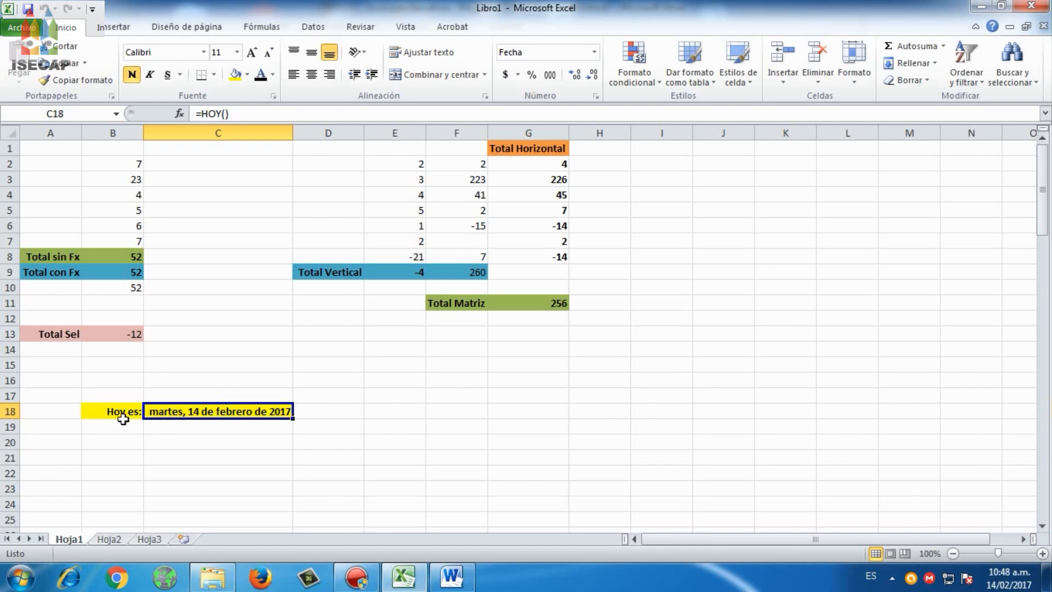
left_click_drag(109, 413, 218, 414)
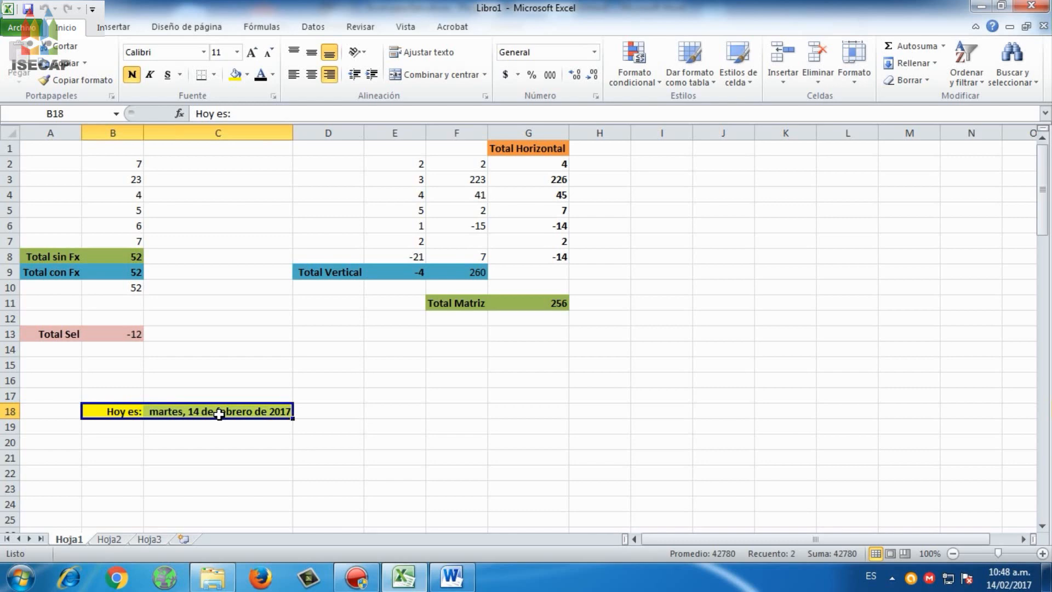
Switch to the Word course document and review the PROMEDIO, MAX and MIN functions with a cell range
left_click(466, 580)
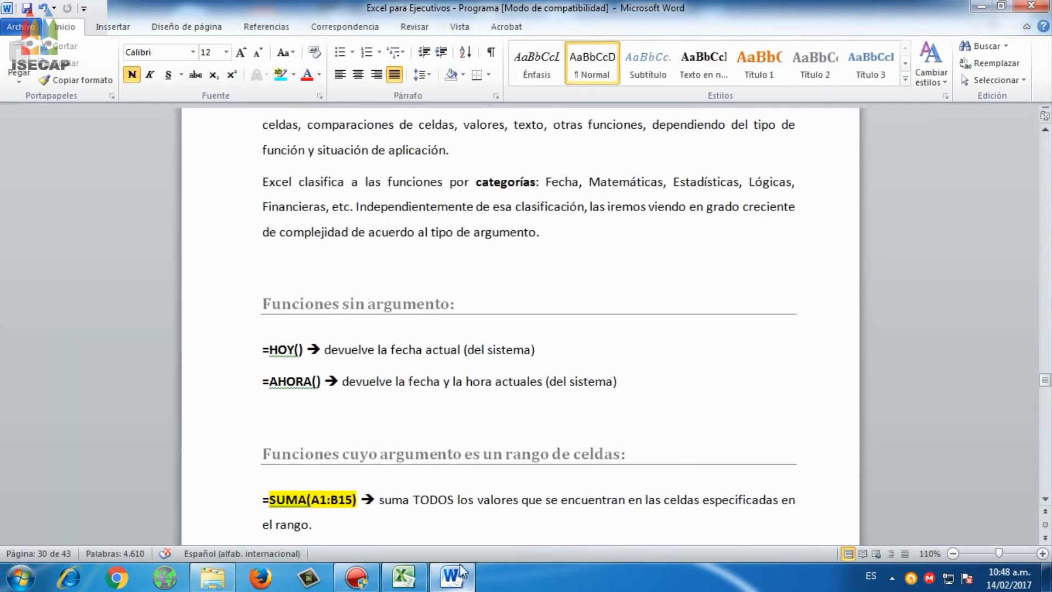
scroll(439, 452, "down", 3)
scroll(438, 441, "down", 3)
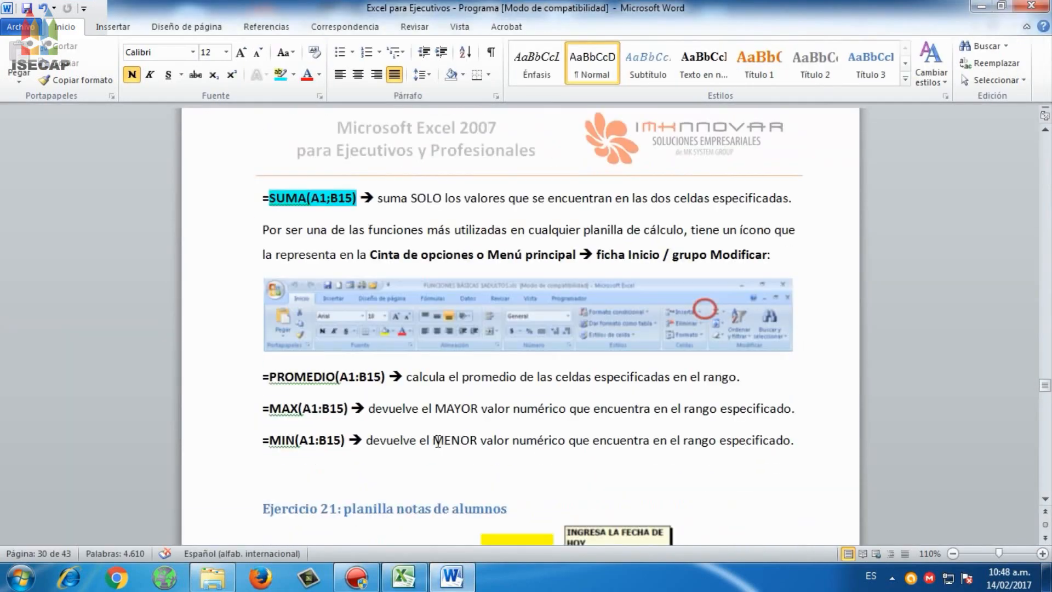
scroll(437, 441, "down", 1)
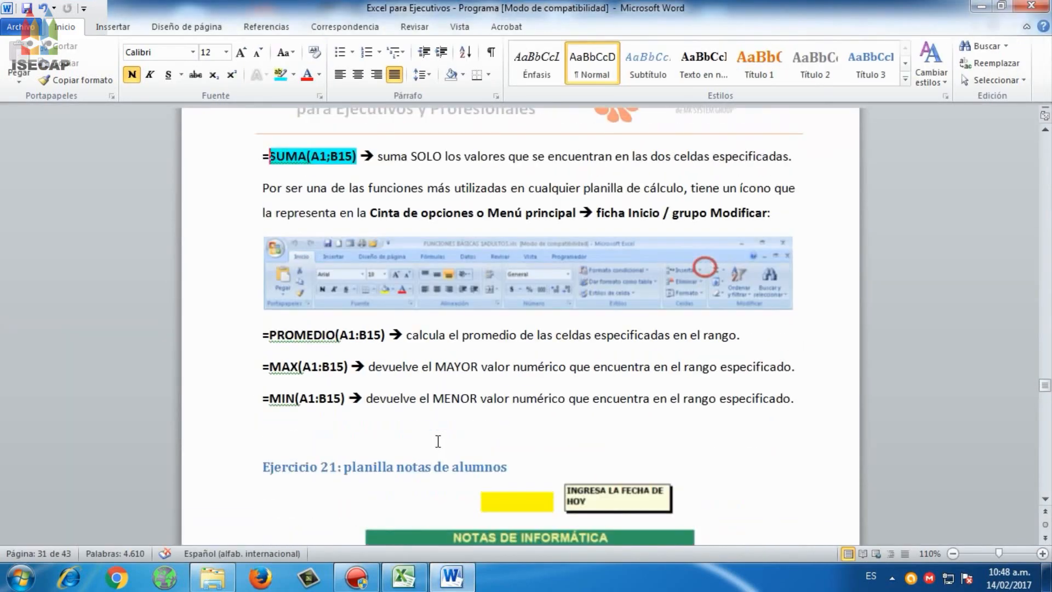
scroll(438, 441, "up", 1)
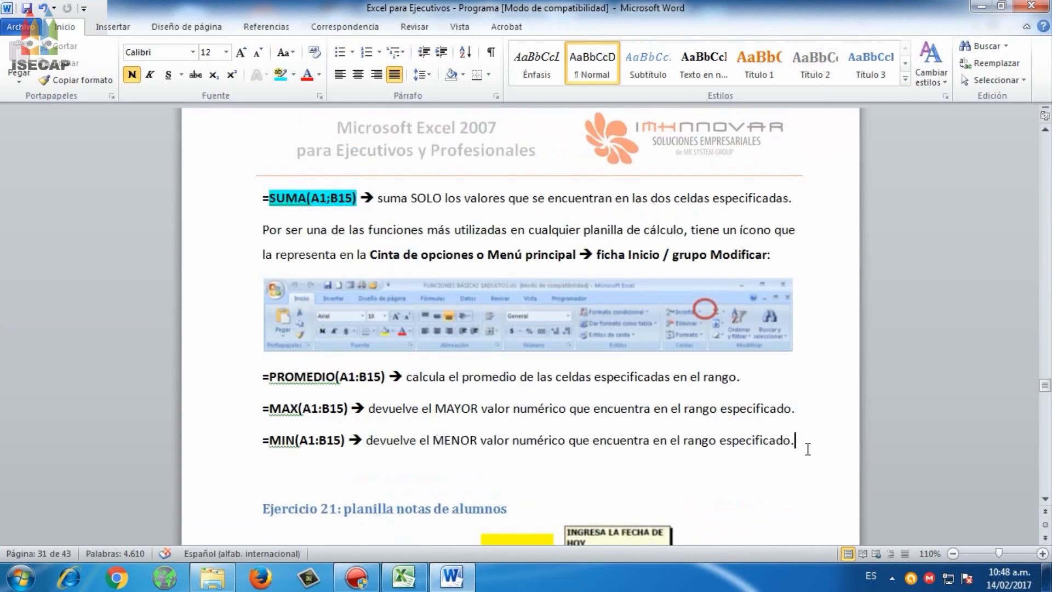
left_click_drag(805, 444, 264, 377)
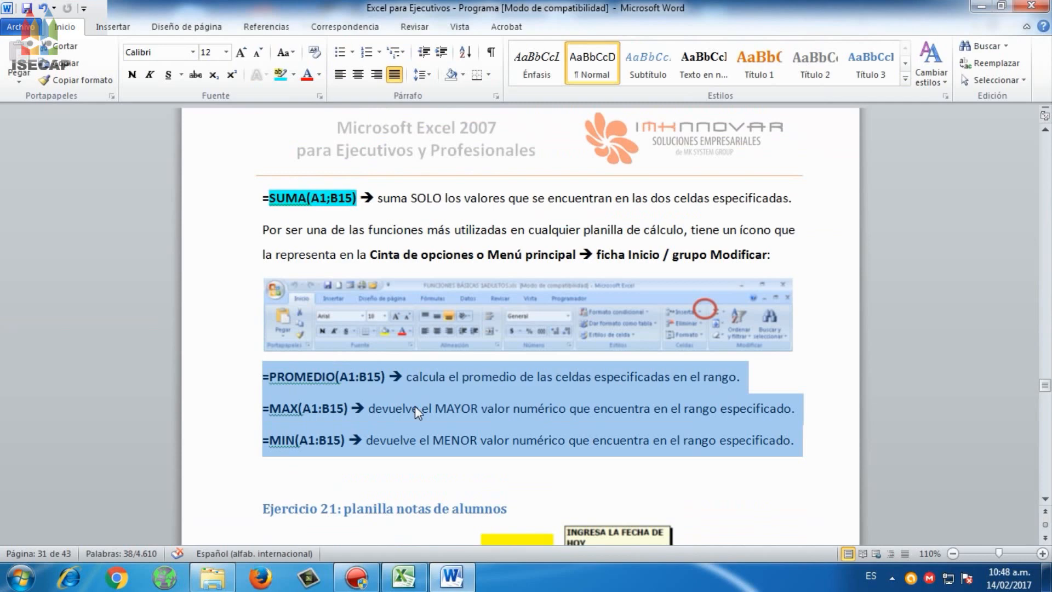
scroll(416, 406, "down", 1)
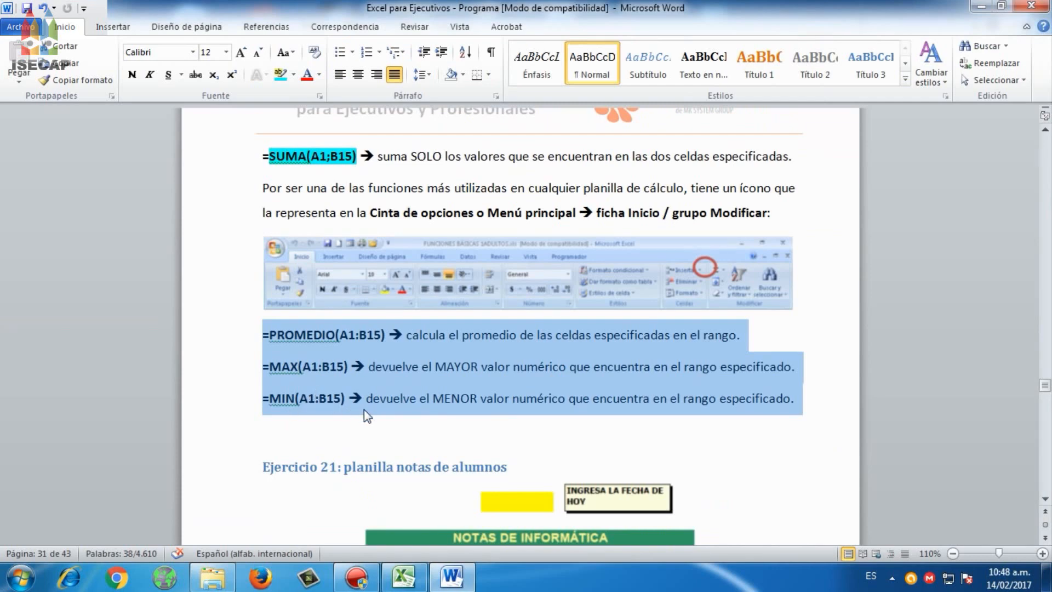
Switch back to the Excel workbook and open the empty sheet Hoja2
left_click(409, 579)
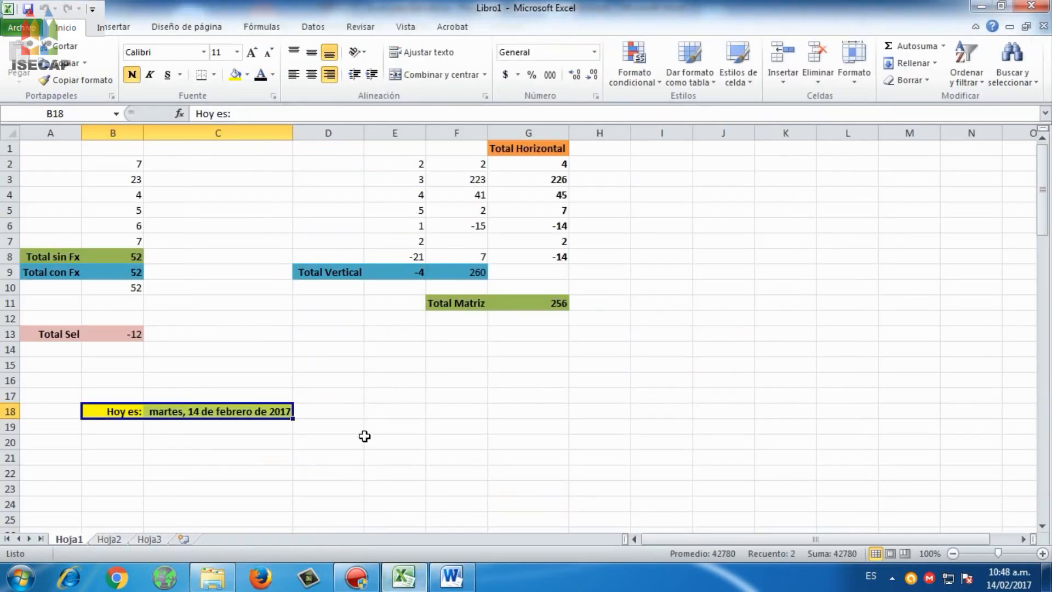
left_click(369, 412)
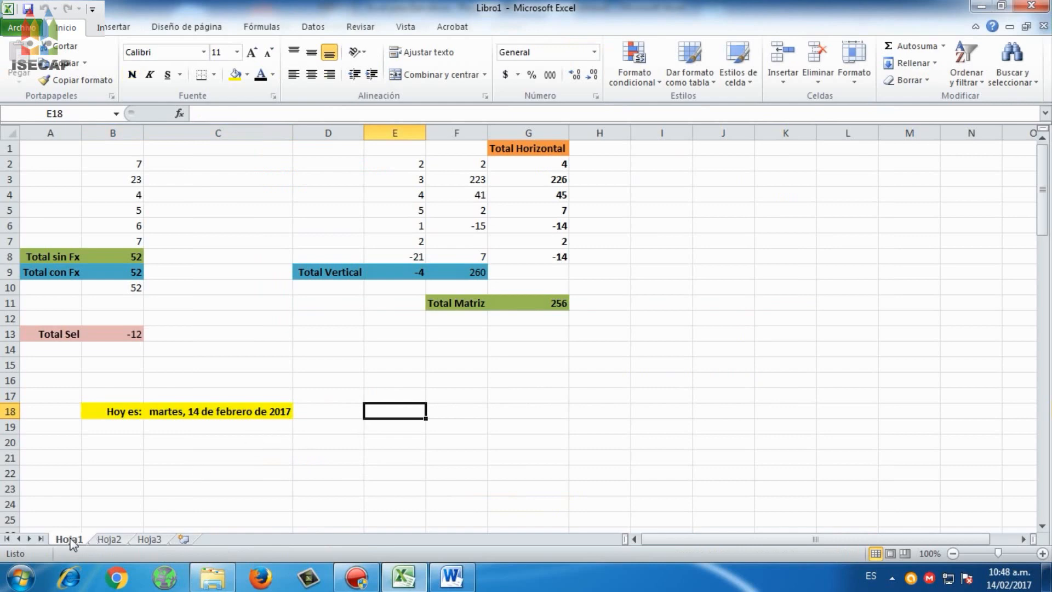
left_click(107, 540)
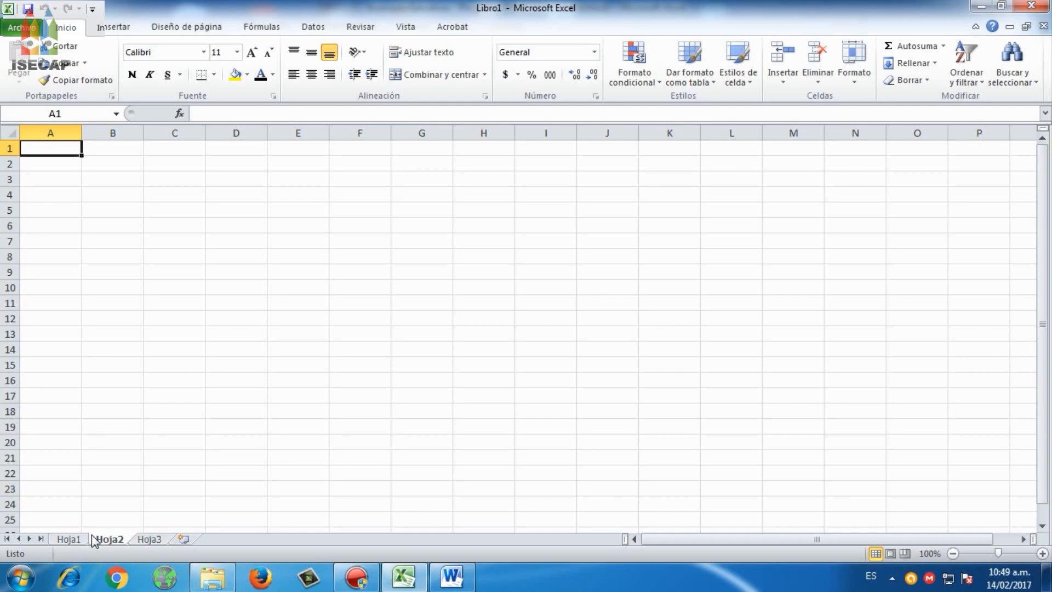
Enter "Alumno 1" in A2 and autofill the series down to A10, ending with Alumno 9
key("Down")
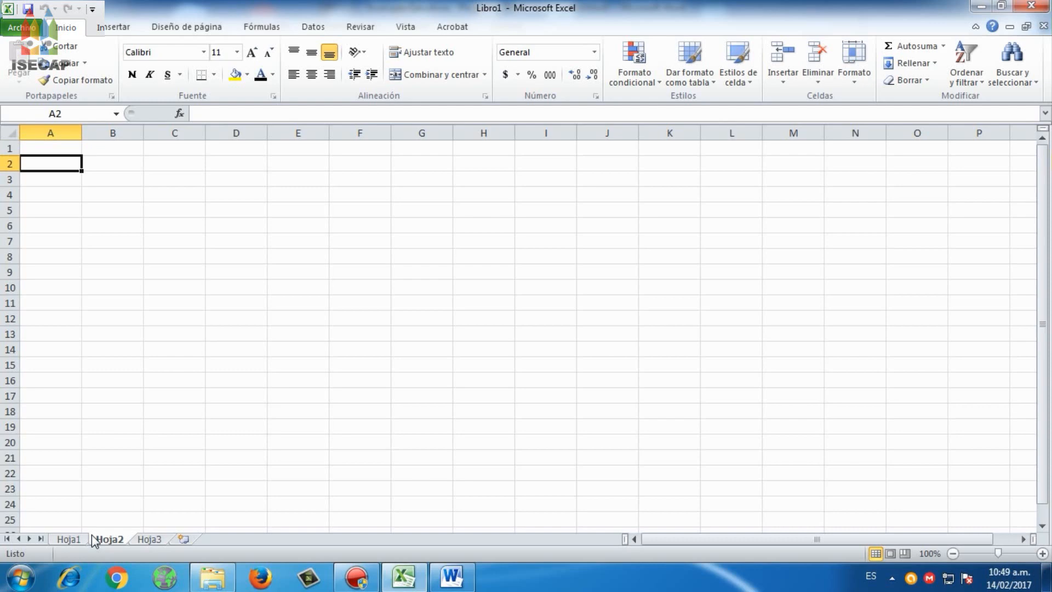
type("Alum")
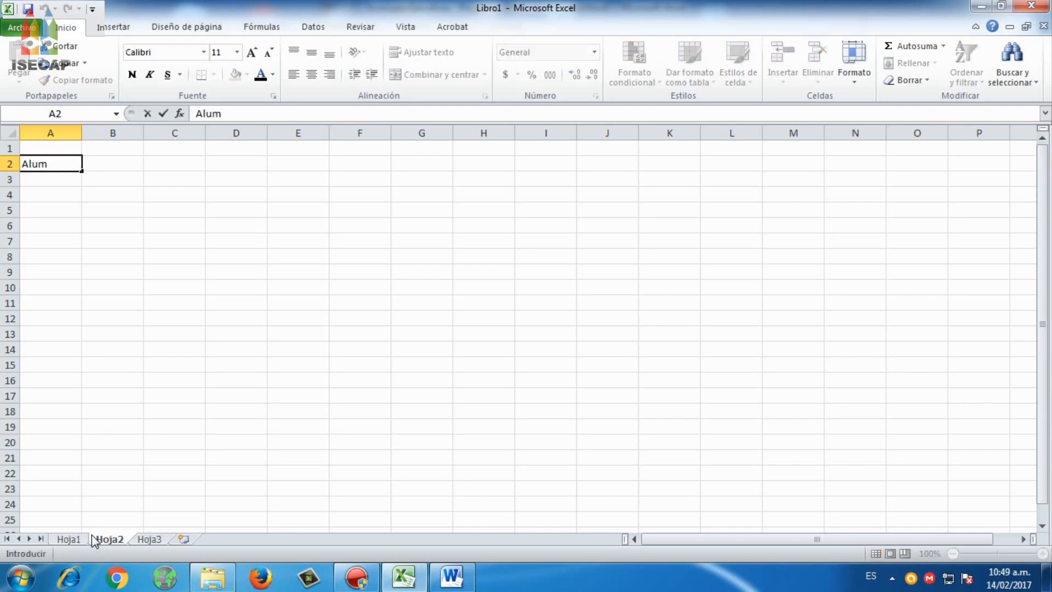
type("no 1")
key("Return")
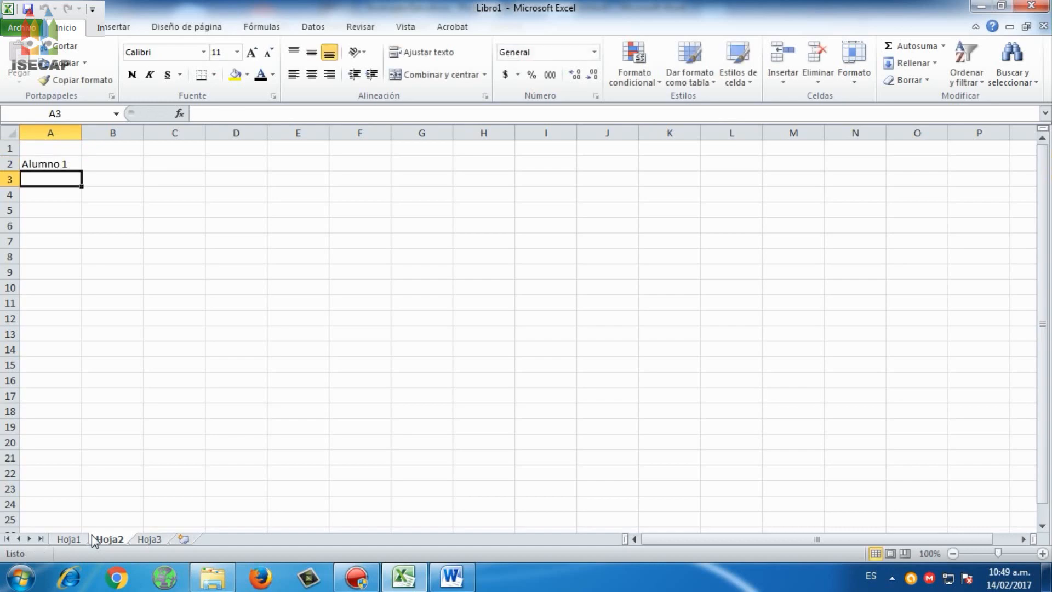
key("Up")
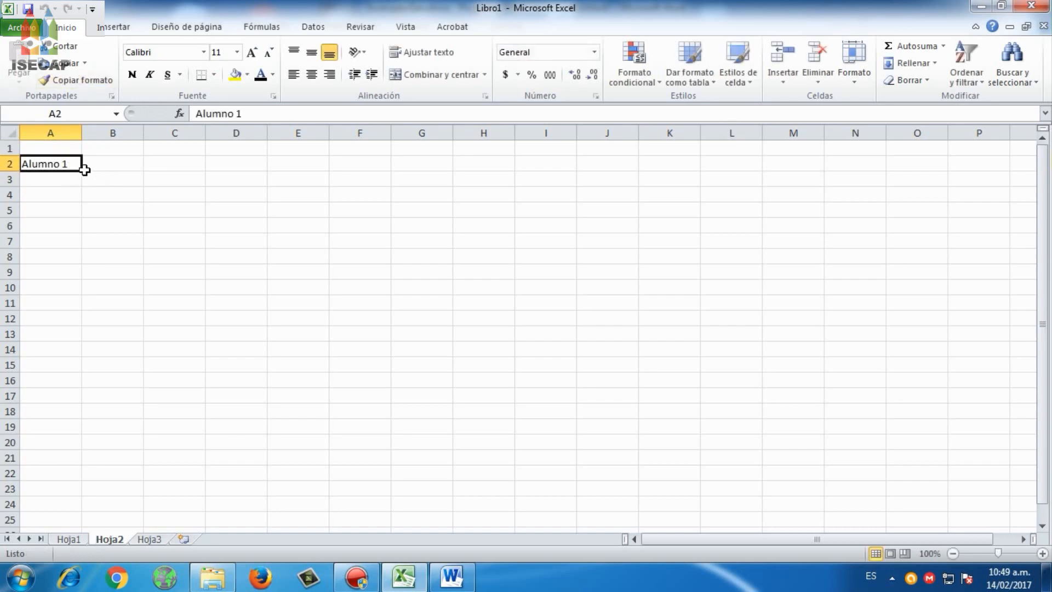
left_click_drag(80, 172, 80, 283)
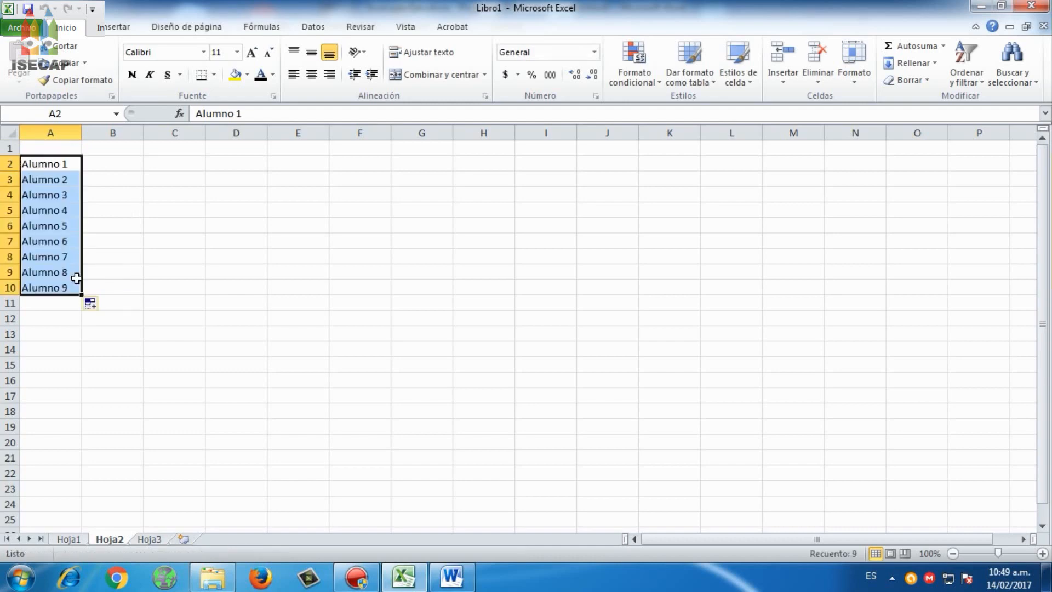
Enter the header "Nombre Alumno" in A1 and autofit the width of column A
left_click(63, 146)
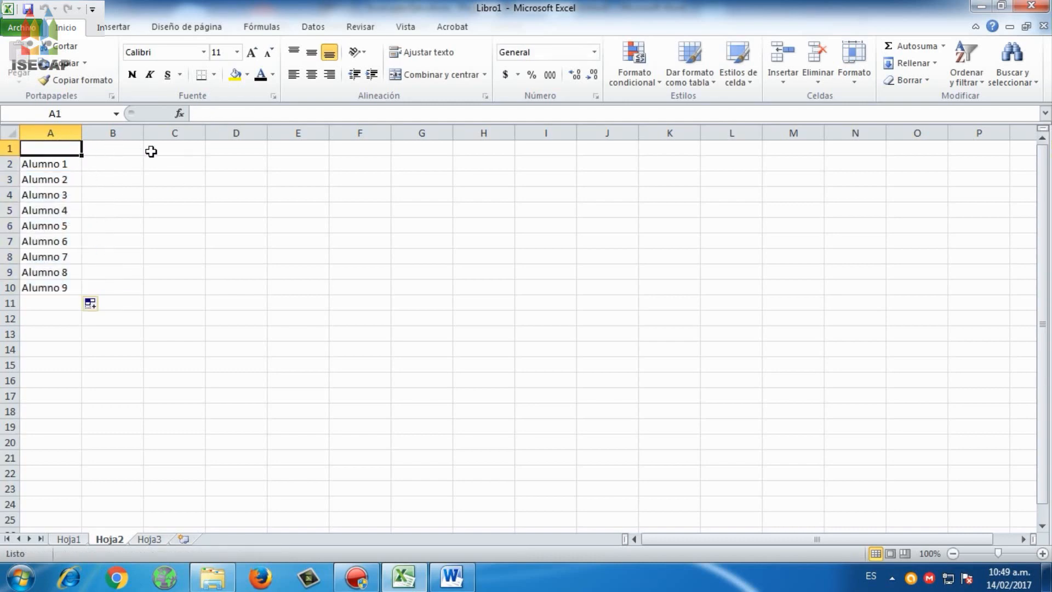
type("Nombre ALu")
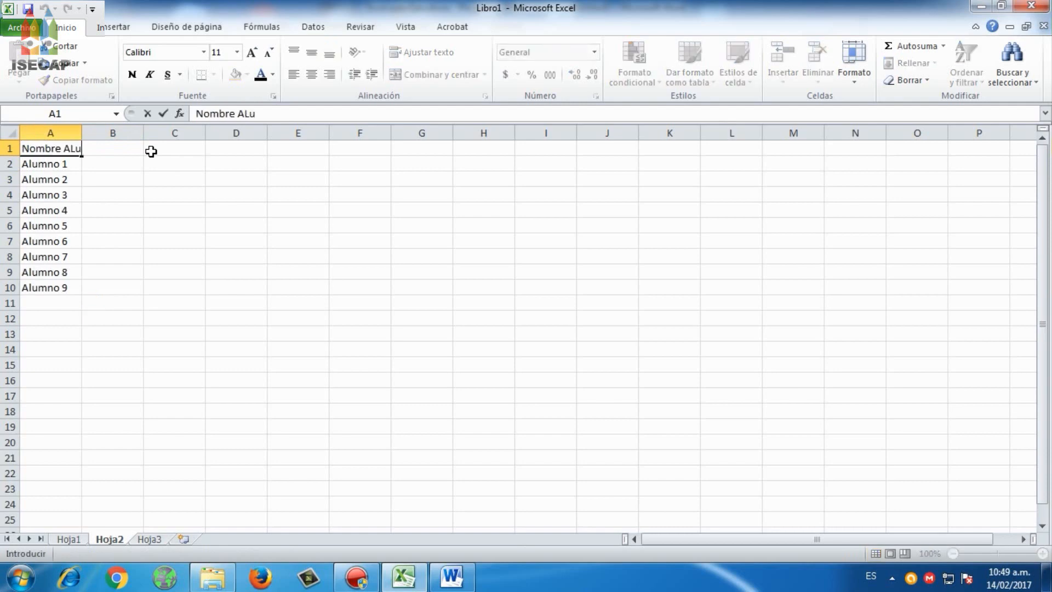
key("BackSpace")
key("BackSpace")
type("lumno")
key("Return")
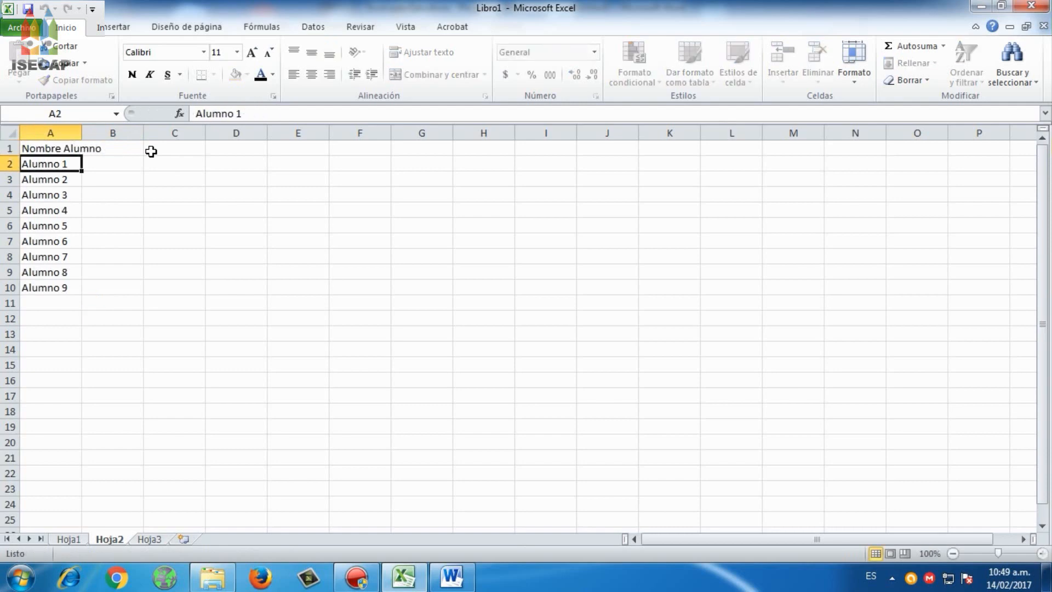
key("Up")
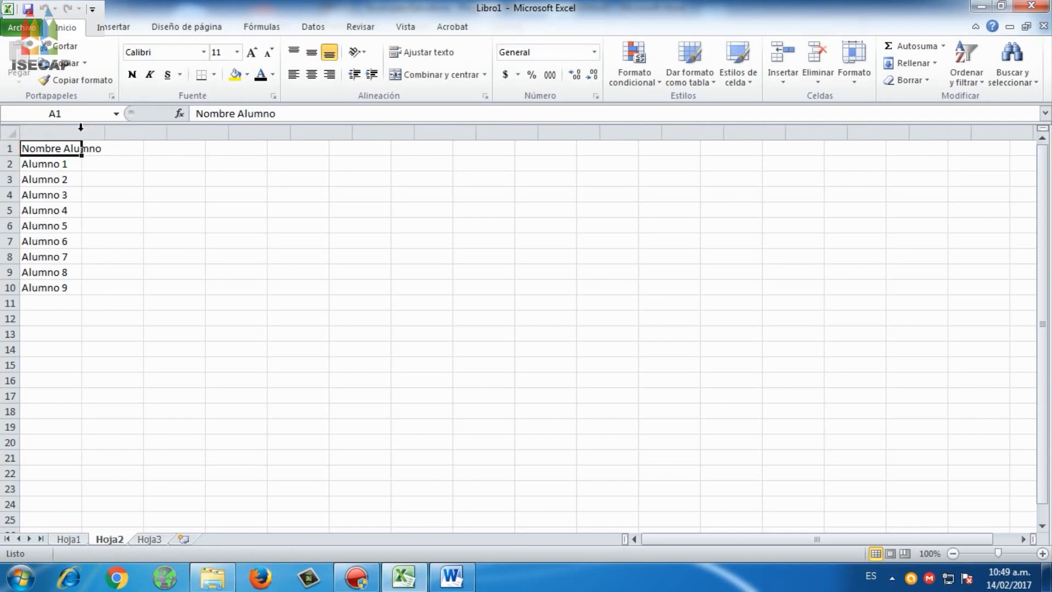
double_click(81, 132)
Enter "TP 1" in B1 and autofill the header series across to E1, ending with TP 4
left_click(143, 152)
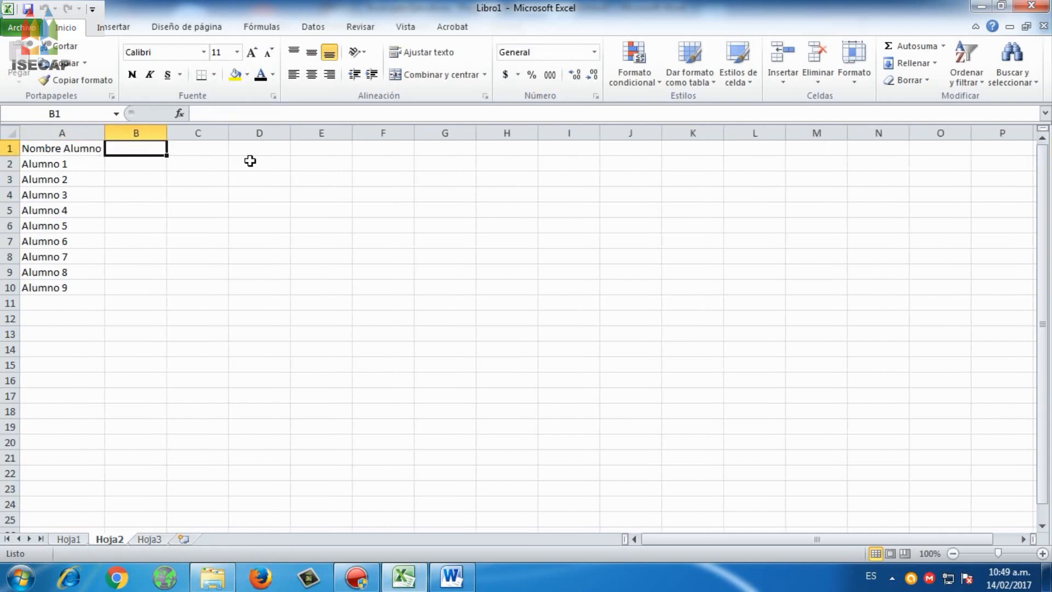
key("Down")
key("Left")
key("Down")
key("Right")
key("Down")
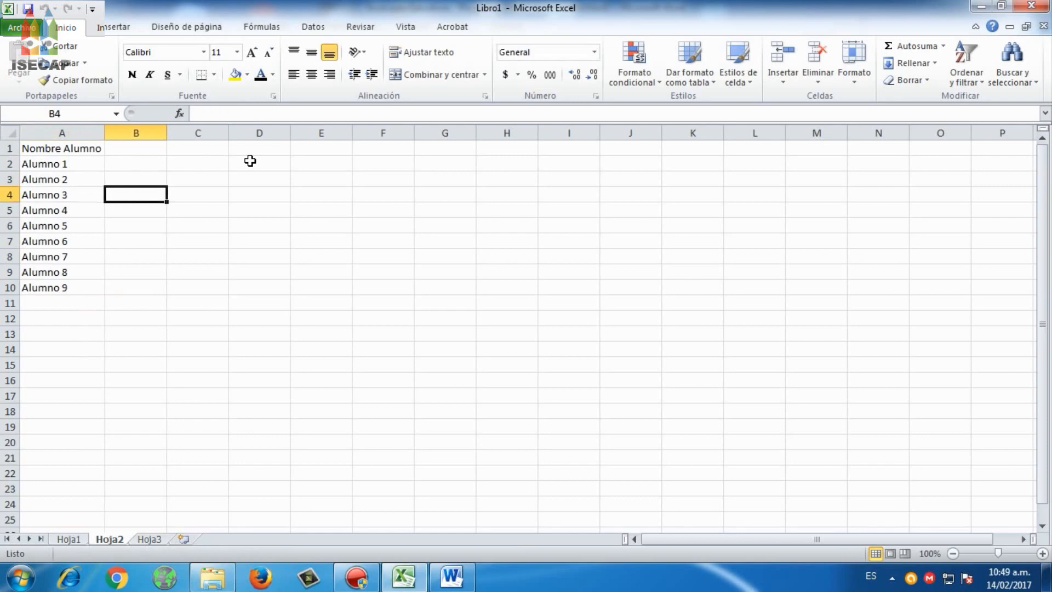
key("Up")
key("Up")
key("Up")
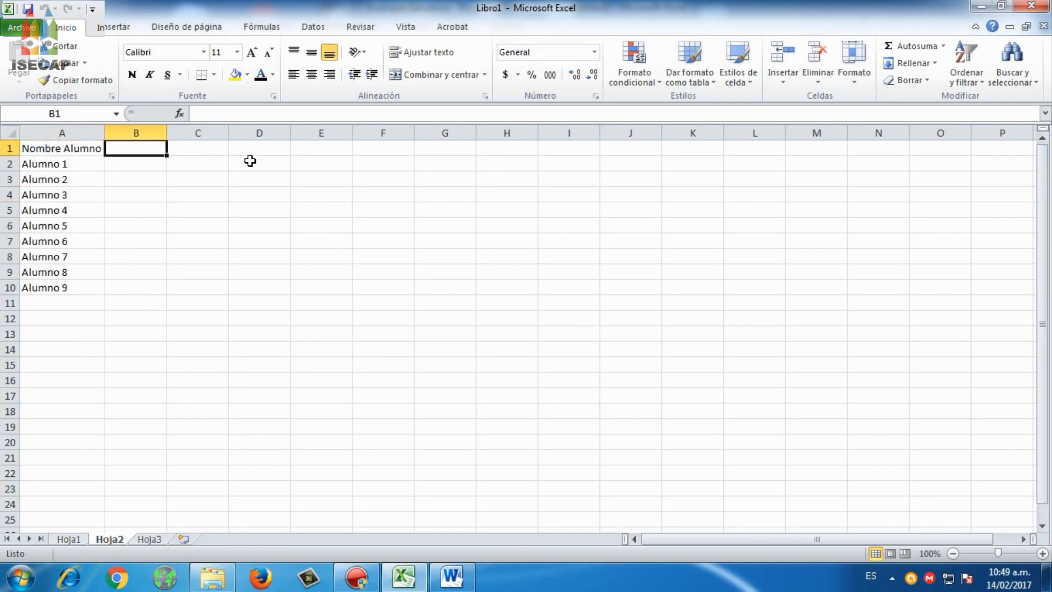
type("TP 1")
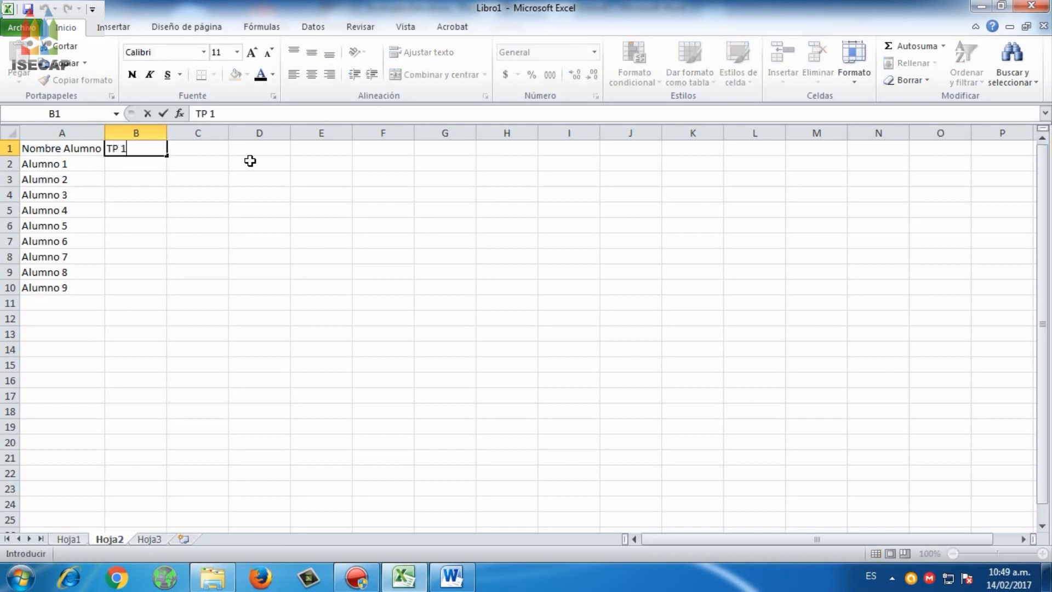
key("Return")
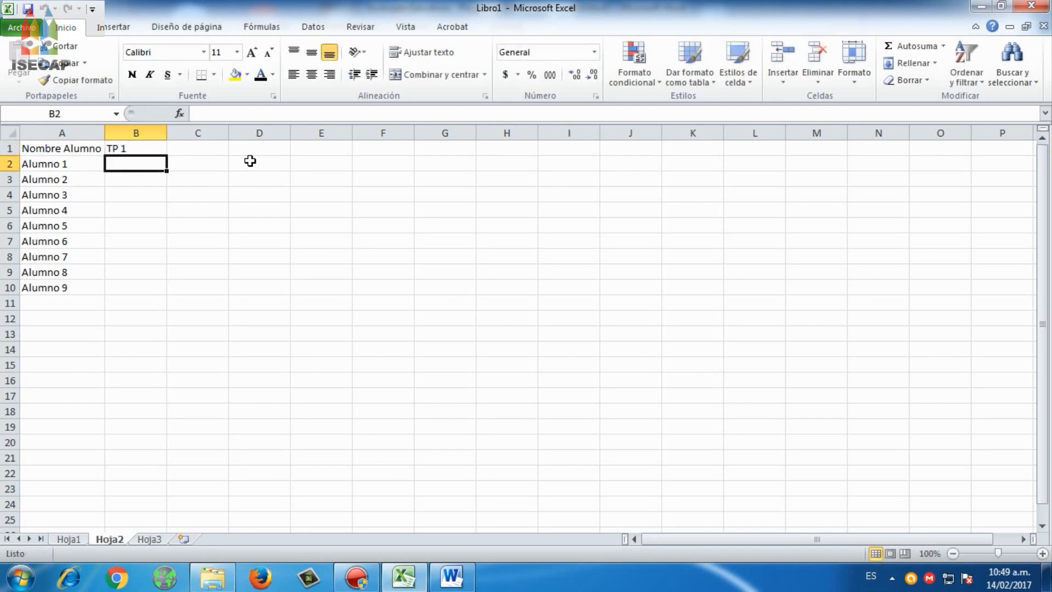
key("Up")
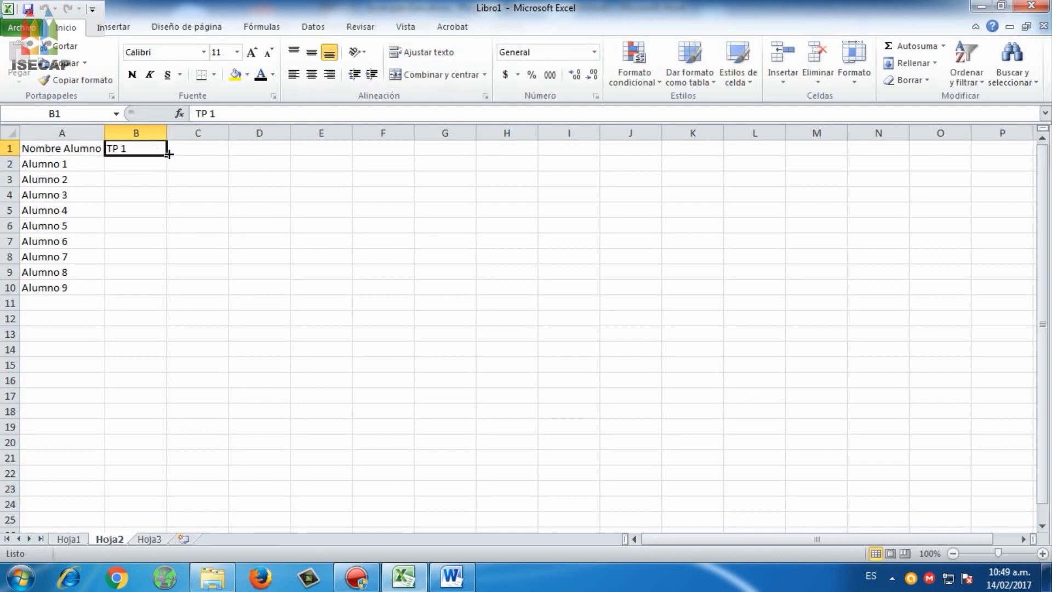
left_click_drag(166, 155, 309, 157)
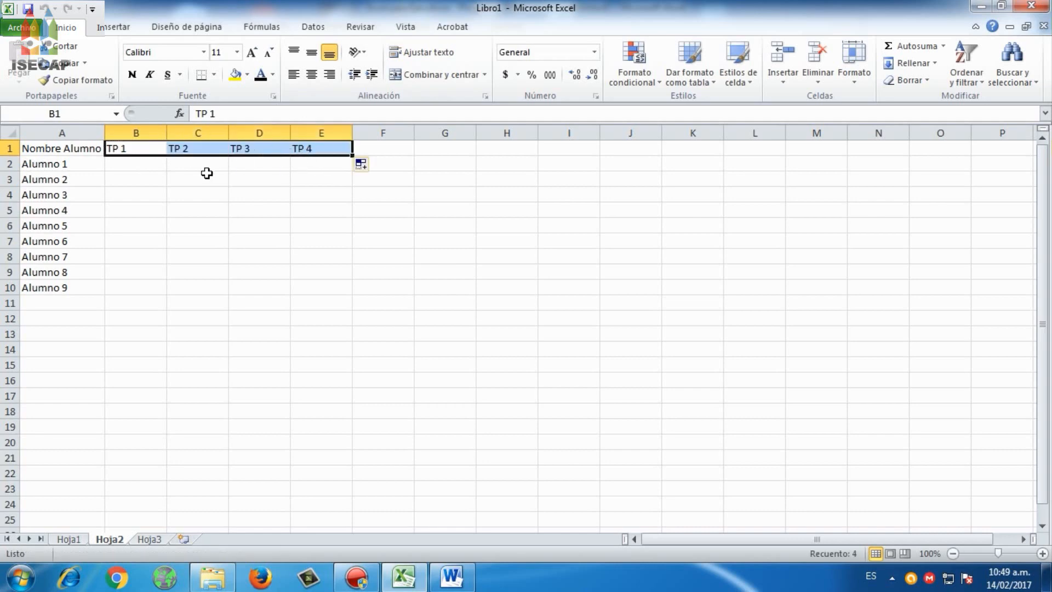
Enter the TP 1 grades 1, 7, 10 and 1 for Alumno 1 to Alumno 4 in B2:B5
left_click(153, 166)
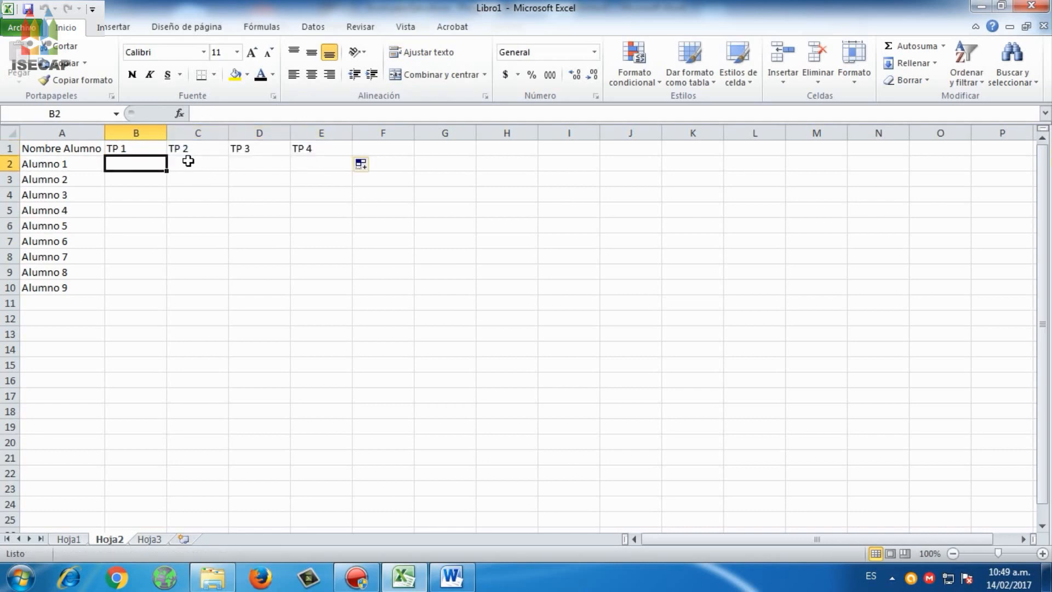
type("1")
key("Return")
type("7")
key("Return")
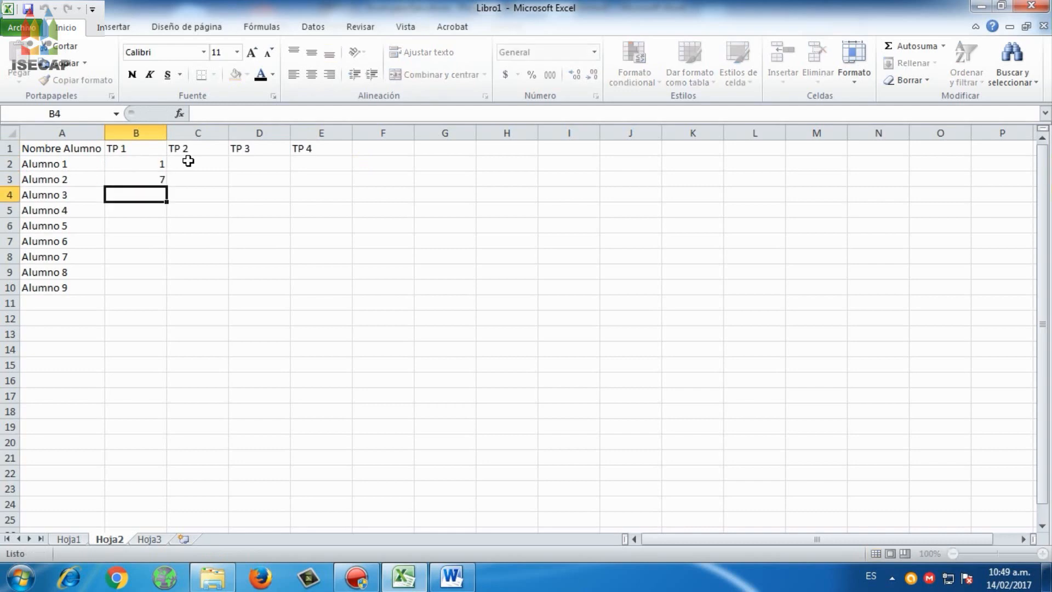
key("Return")
key("Up")
type("10")
key("Return")
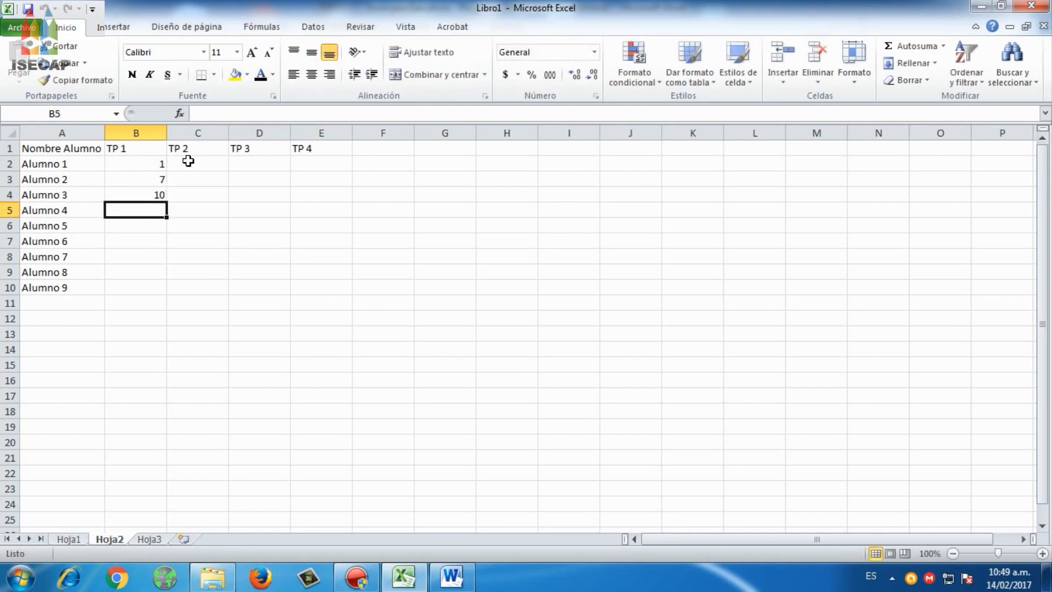
type("1")
key("Return")
Enter the TP 1 grade 8 for Alumno 6 in B7 and a dash for Alumno 5 in B6
key("Return")
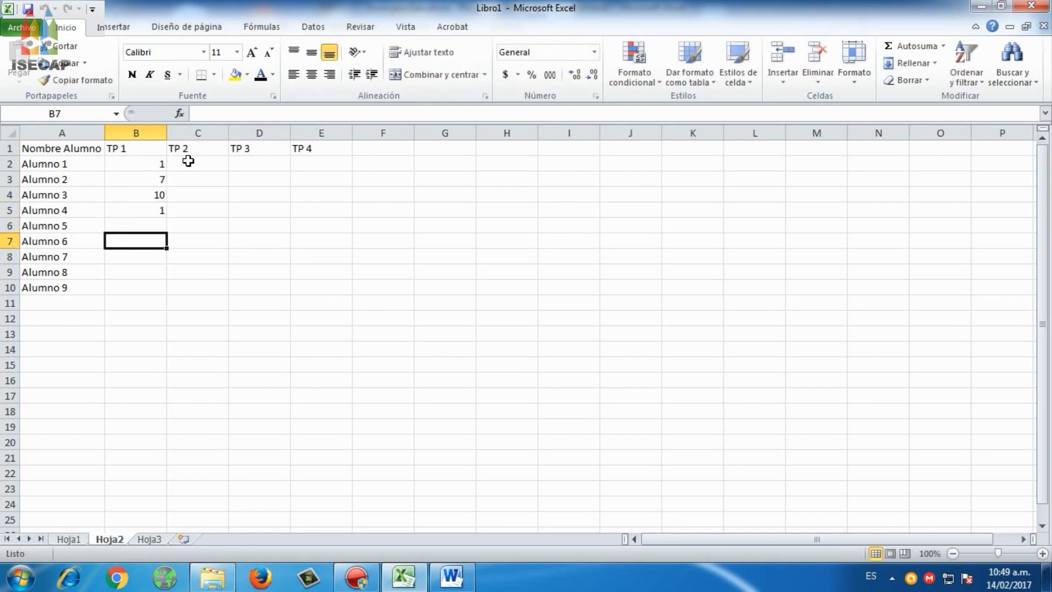
type("8")
key("Return")
key("Up")
key("Up")
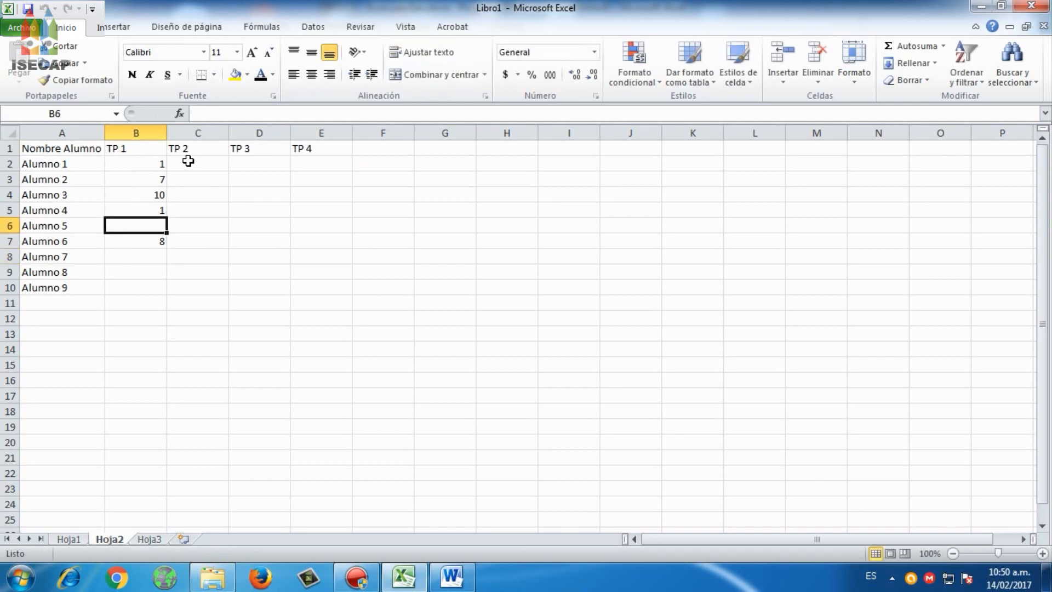
type("-")
key("Down")
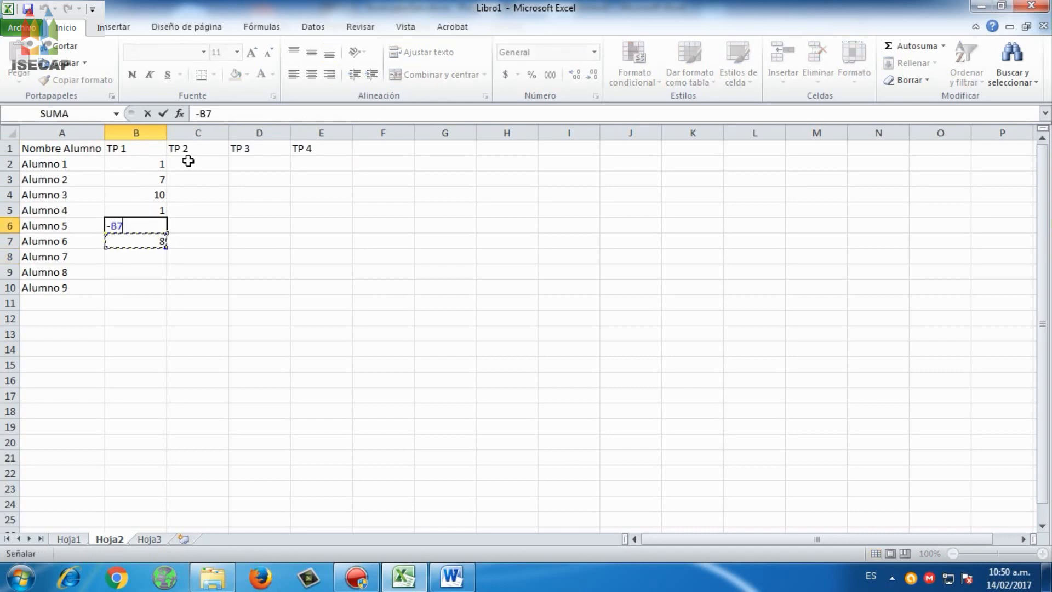
key("Up")
key("BackSpace")
key("BackSpace")
key("Return")
key("Return")
key("Return")
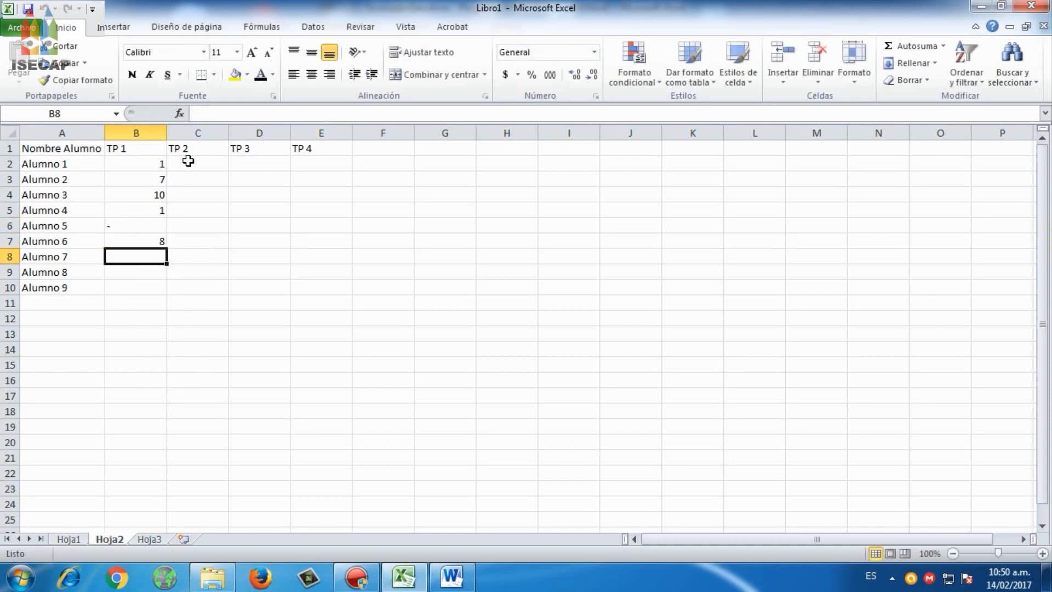
Enter the TP 1 grades 5, 10 and 8 for Alumno 7 to Alumno 9 in B8:B10
key("Up")
type("5")
key("Return")
type("1")
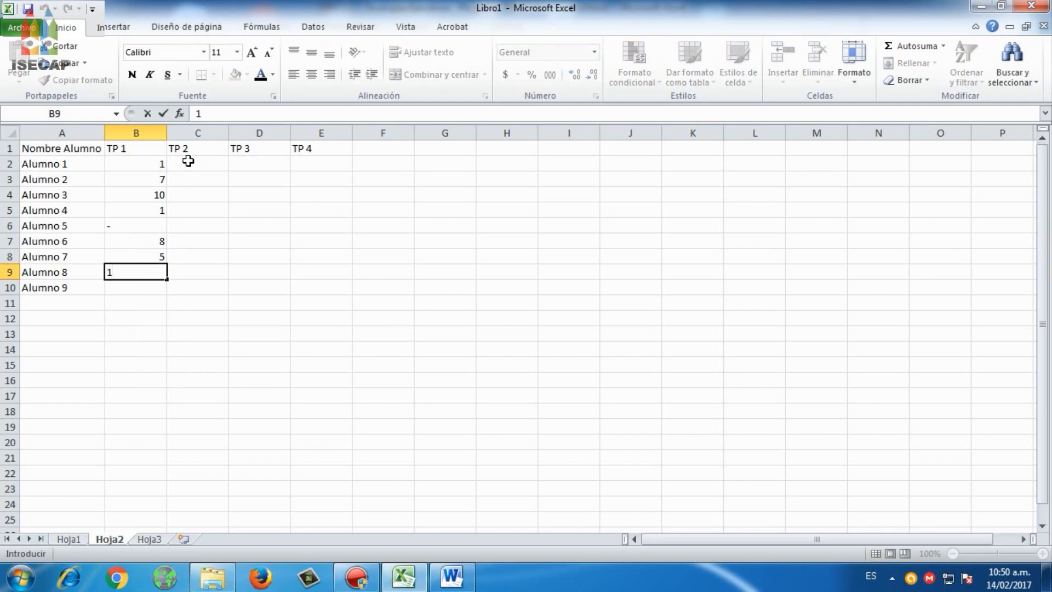
type("0")
key("Return")
type("8")
key("Up")
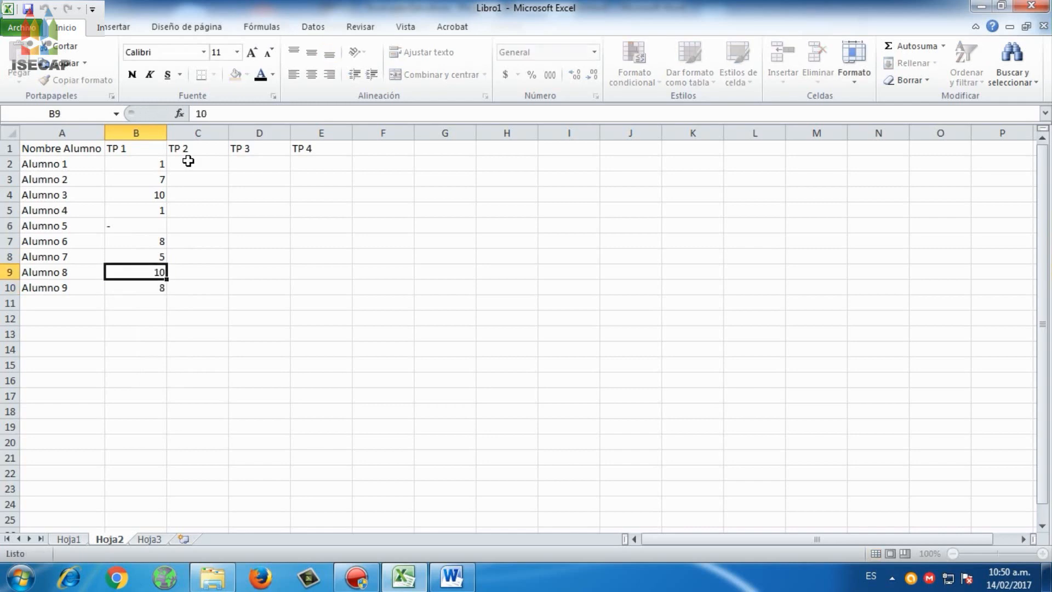
Fill the TP 2 grades for Alumno 6 to Alumno 9 in C7:C10 with 4, 7, 7 and 3
key("Right")
key("Up")
key("Down")
type("7")
key("Return")
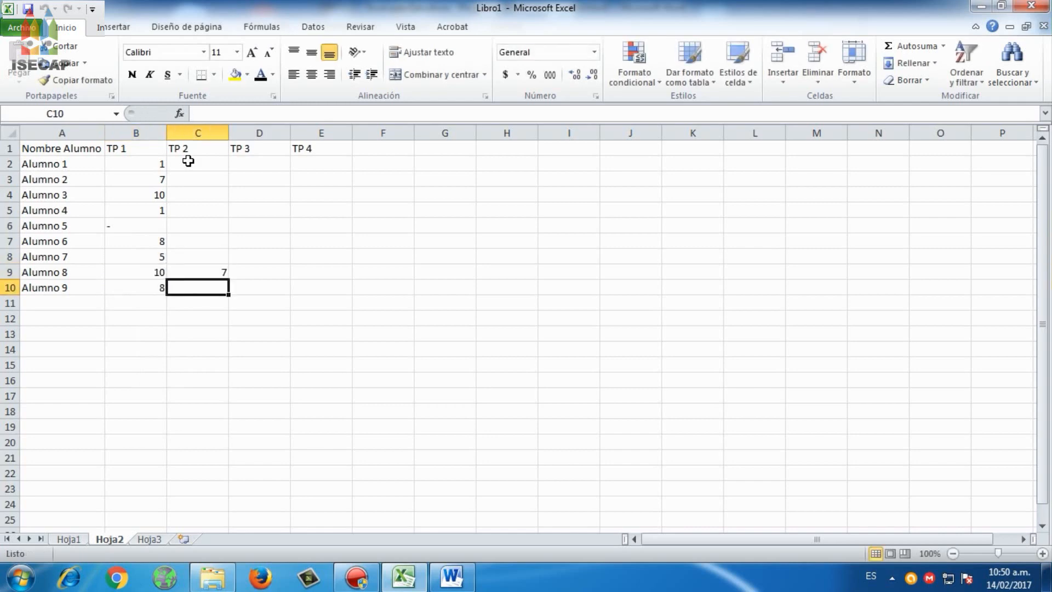
type("3")
key("Up")
key("Up")
key("Up")
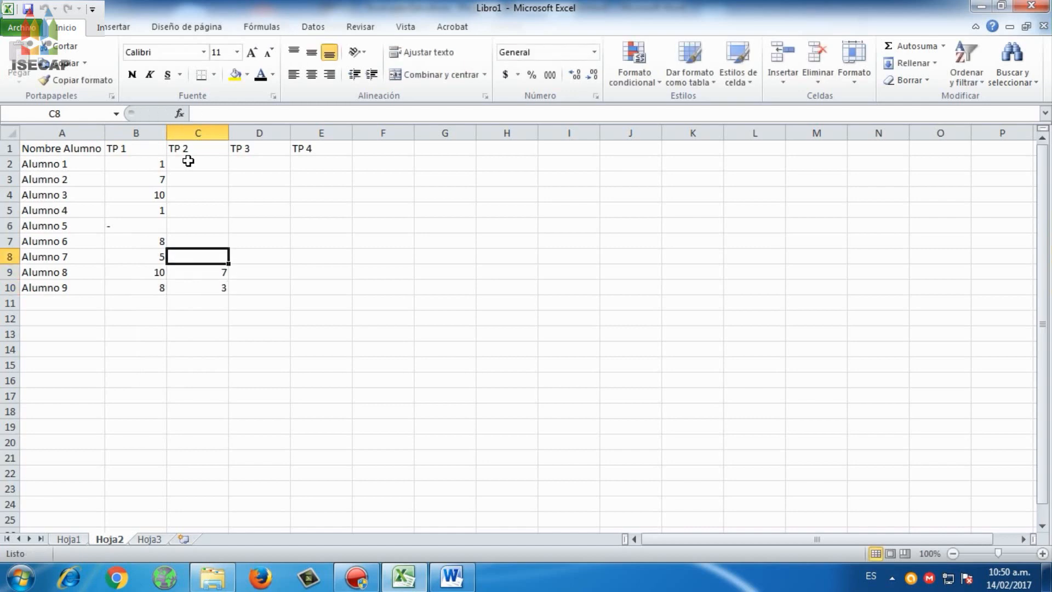
type("4")
key("Return")
type("7")
key("Up")
key("Up")
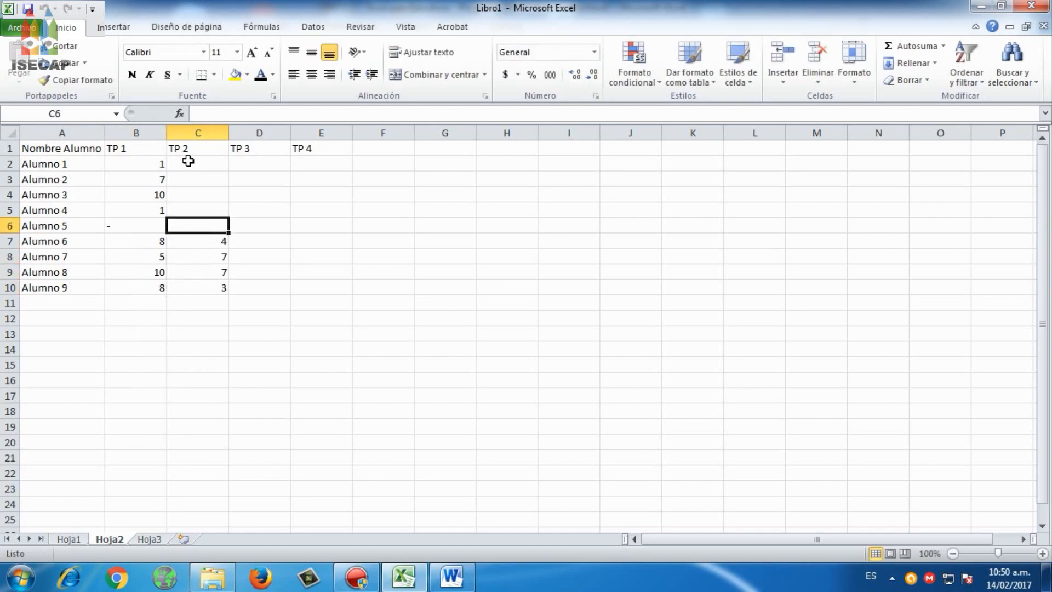
Fill the TP 2 grades for Alumno 1 to Alumno 5 in C2:C6 with 7, 8, 7, 9 and 8
type("8")
key("Up")
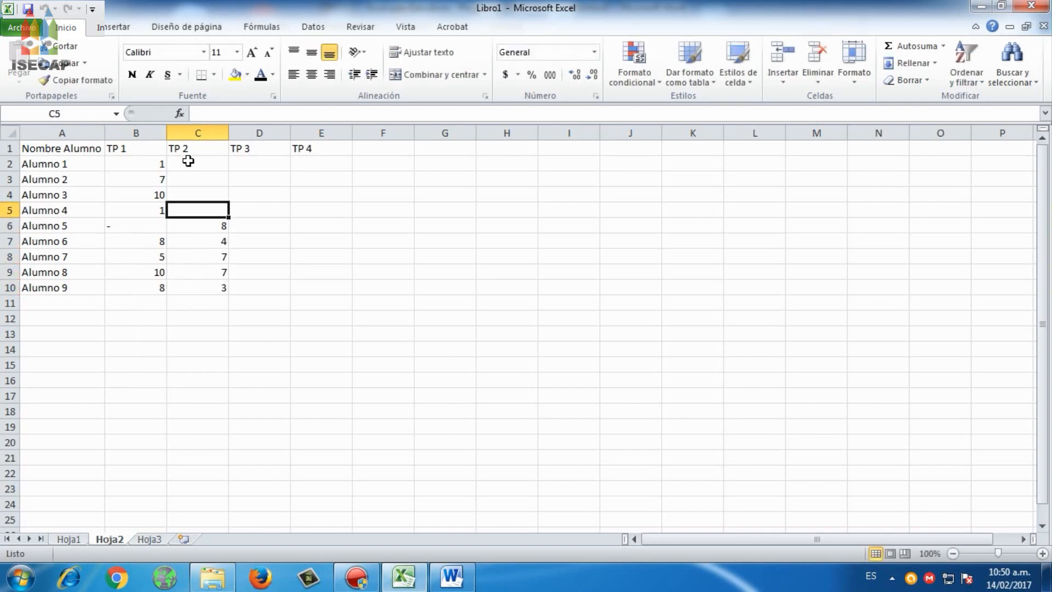
type("9")
key("Up")
type("7")
key("Up")
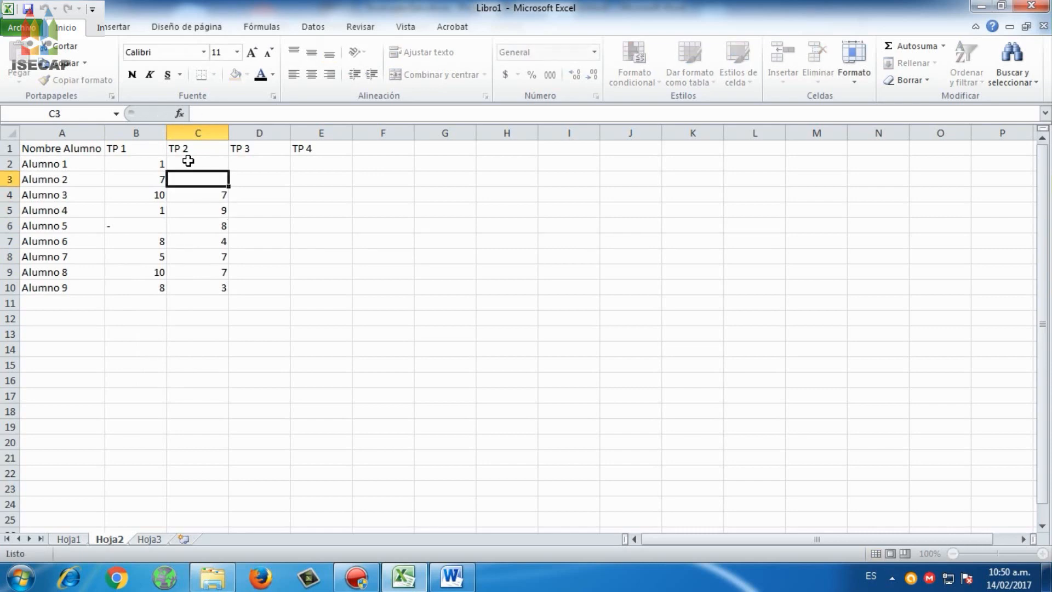
type("8")
key("Up")
type("7")
key("Right")
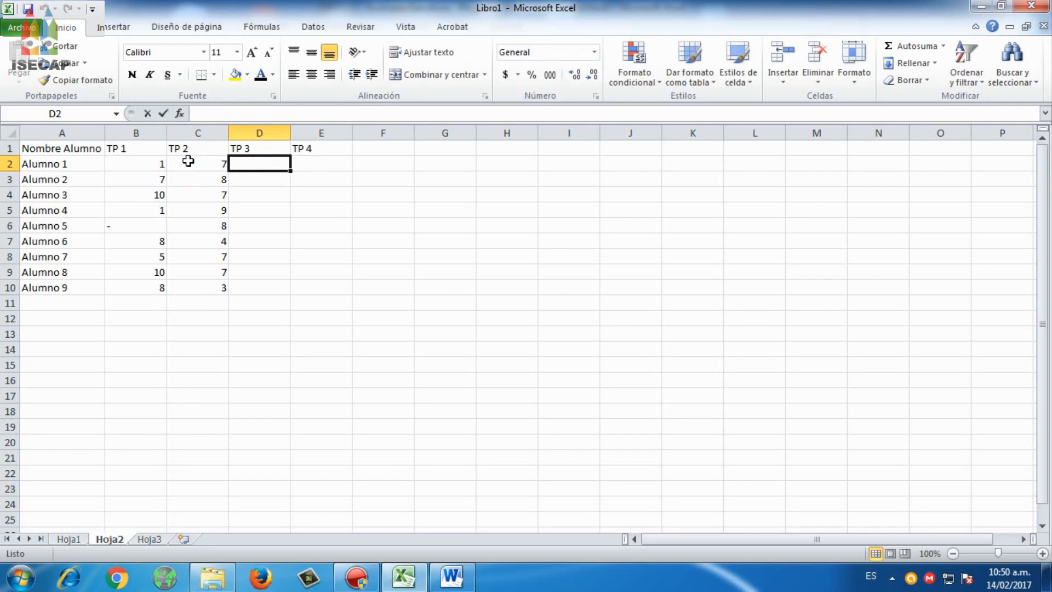
Enter the TP 3 grades 6, 5, 7 and 8 for Alumno 1 to Alumno 4 in D2:D5
type("6")
key("Down")
type("5")
key("Down")
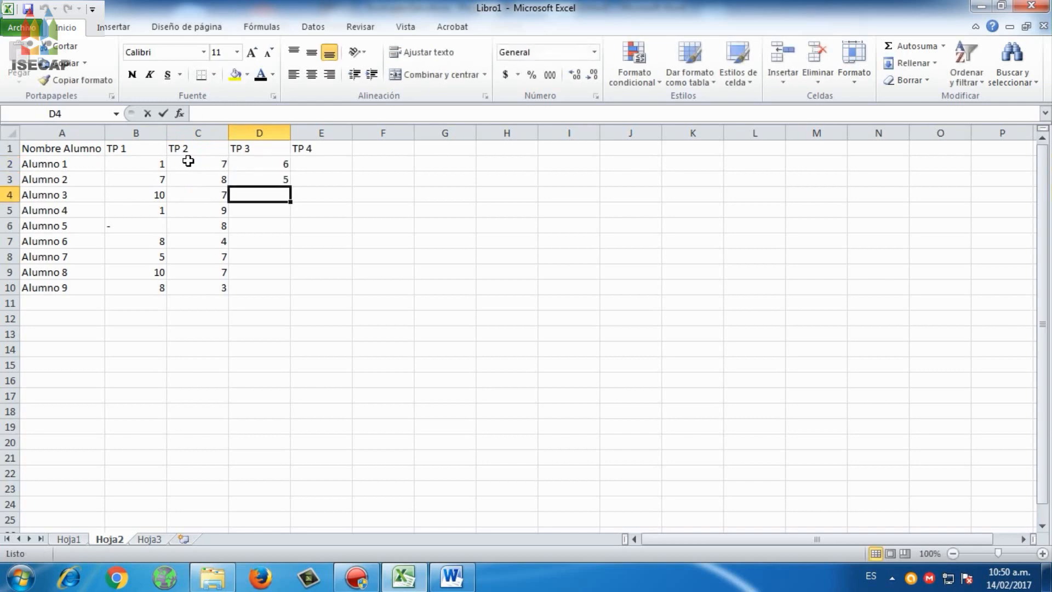
type("7")
key("Down")
type("8")
key("Down")
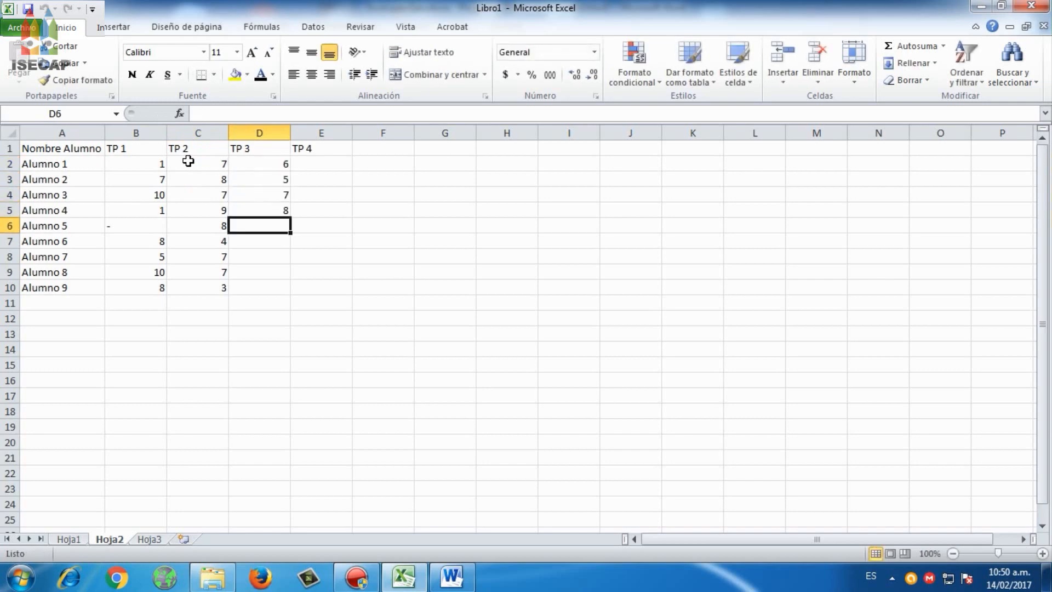
Enter the TP 3 grades 9, 8, 5, 6 and 8 for Alumno 5 to Alumno 9 in D6:D10
type("9")
key("Down")
type("8")
key("Down")
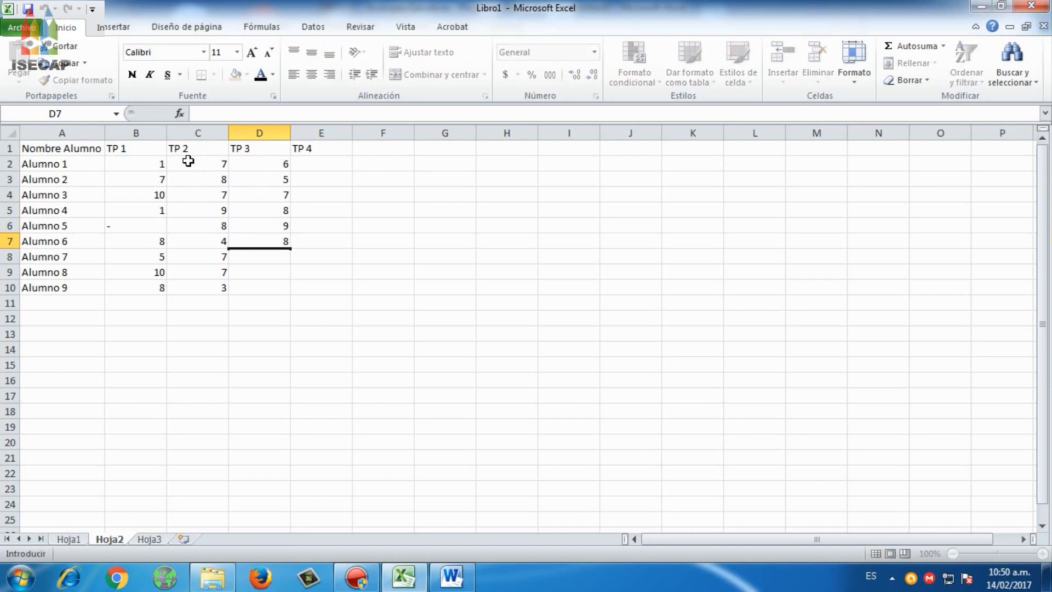
key("Down")
key("Up")
type("5")
key("Down")
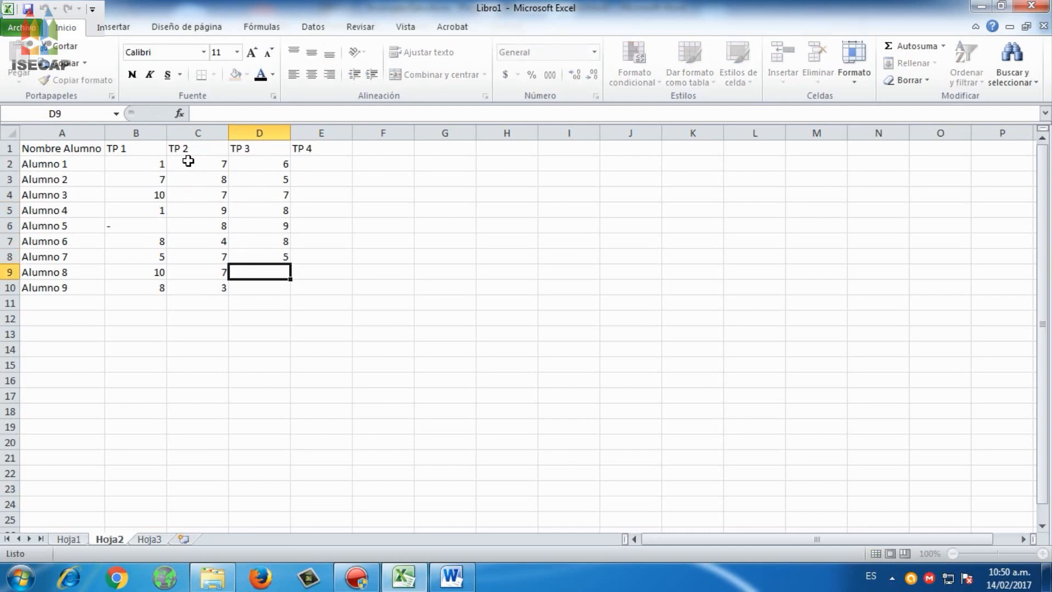
type("6")
key("Down")
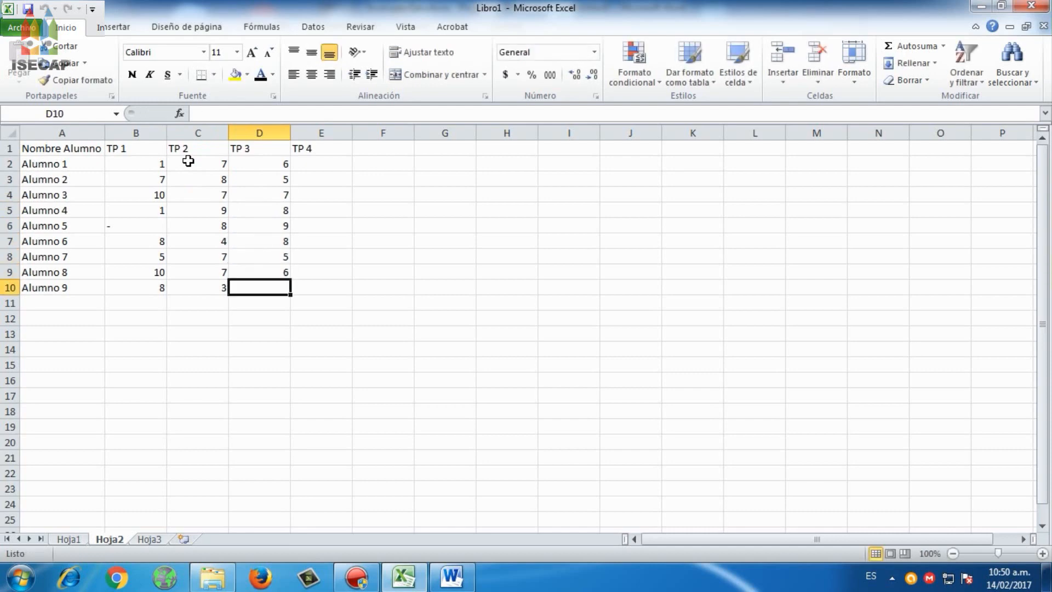
type("8")
key("Tab")
Delete column E, which holds only the TP 4 header
key("Up")
key("Up")
key("Up")
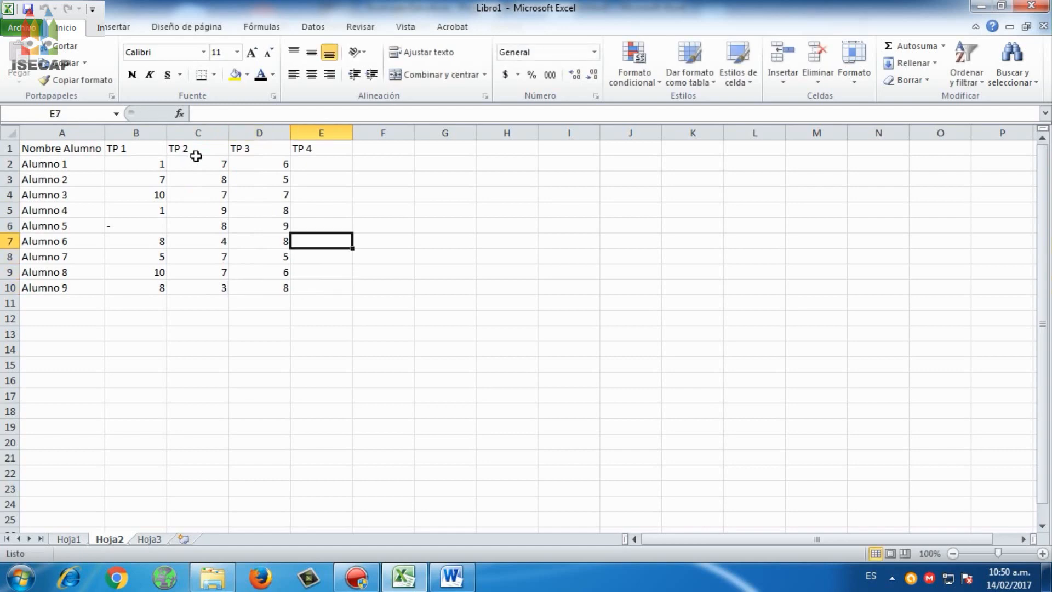
key("Up")
key("Up")
key("Up")
key("Up")
key("Up")
left_click(327, 132)
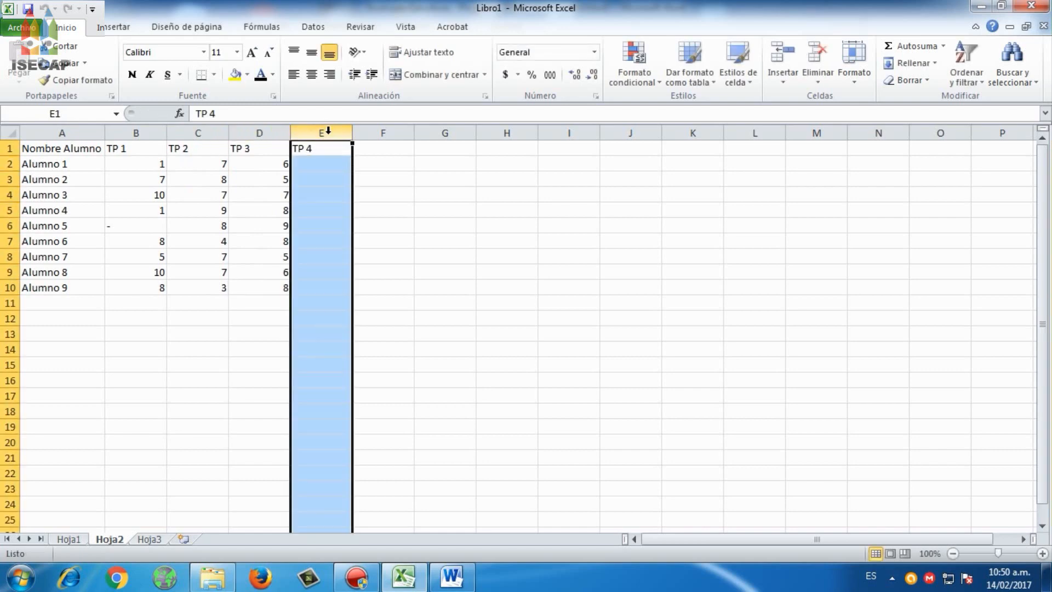
right_click(327, 131)
left_click(373, 253)
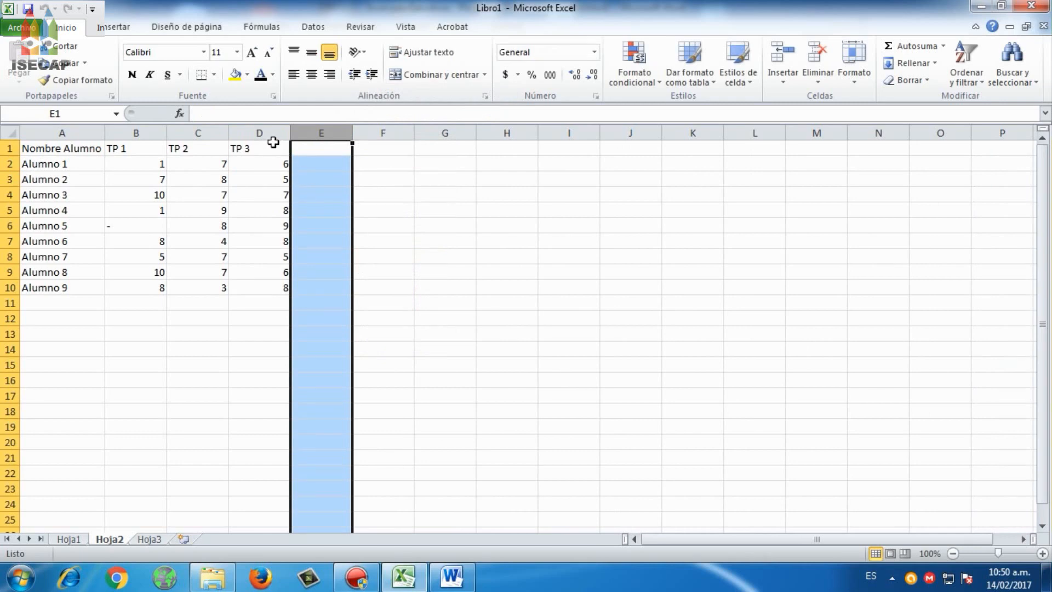
Make the headers in A1:D1 bold and apply all borders to the grade table A1:D10
left_click_drag(274, 143, 64, 144)
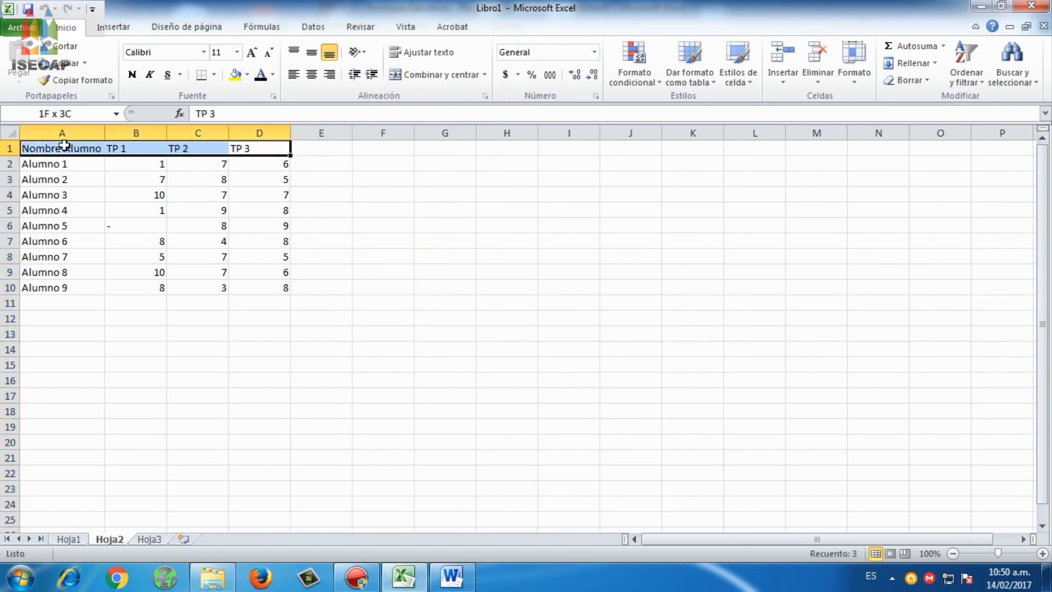
left_click(132, 74)
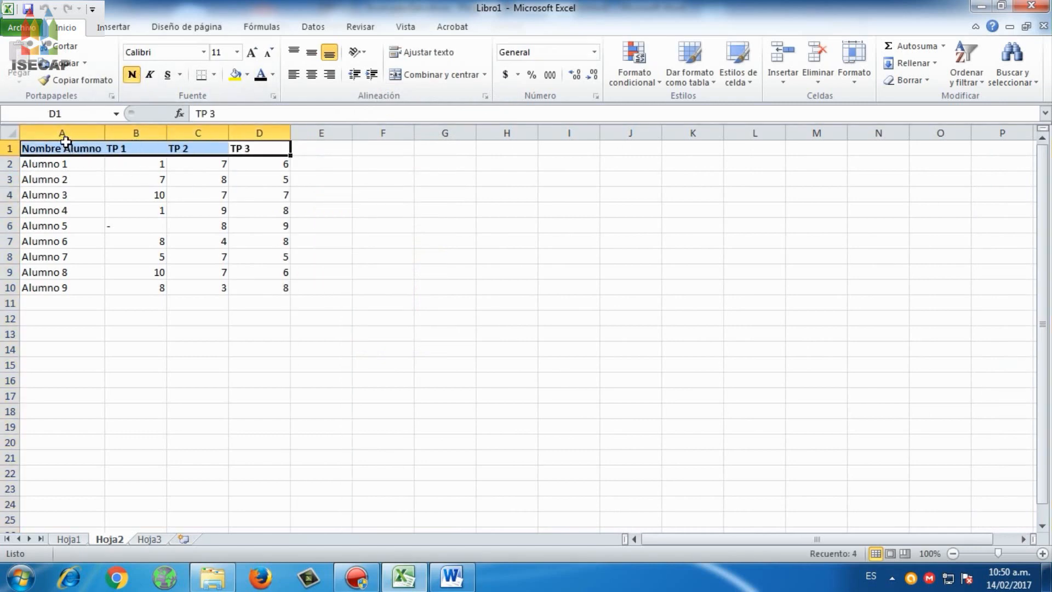
left_click_drag(64, 145, 259, 288)
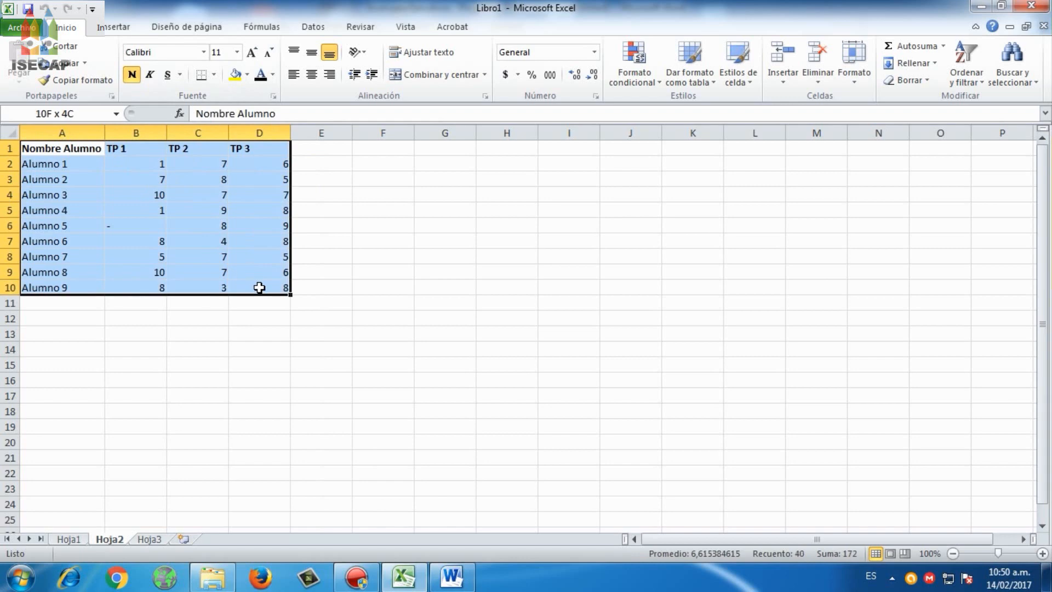
left_click(214, 75)
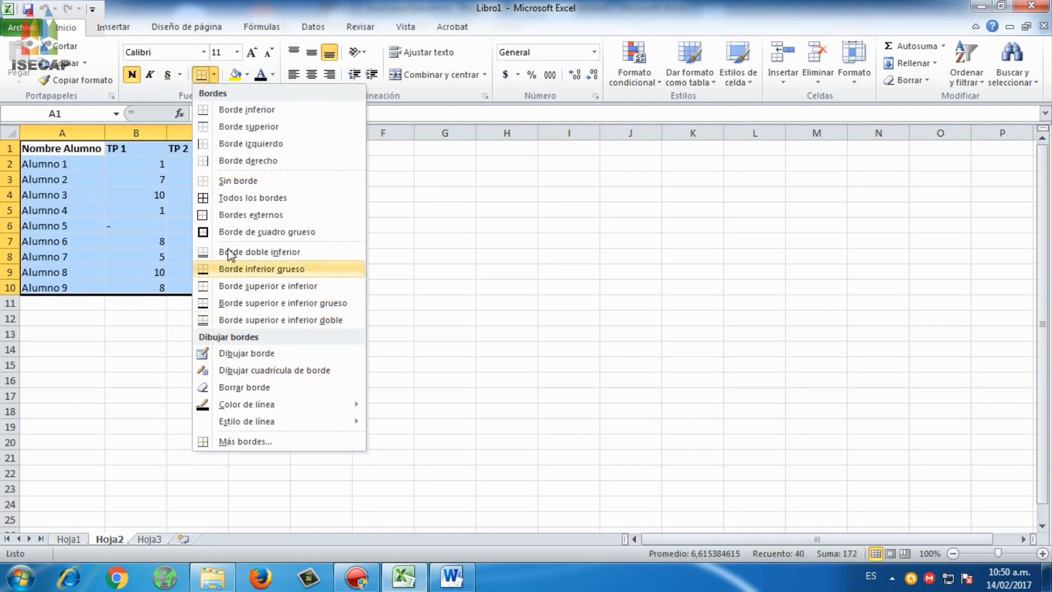
left_click(221, 198)
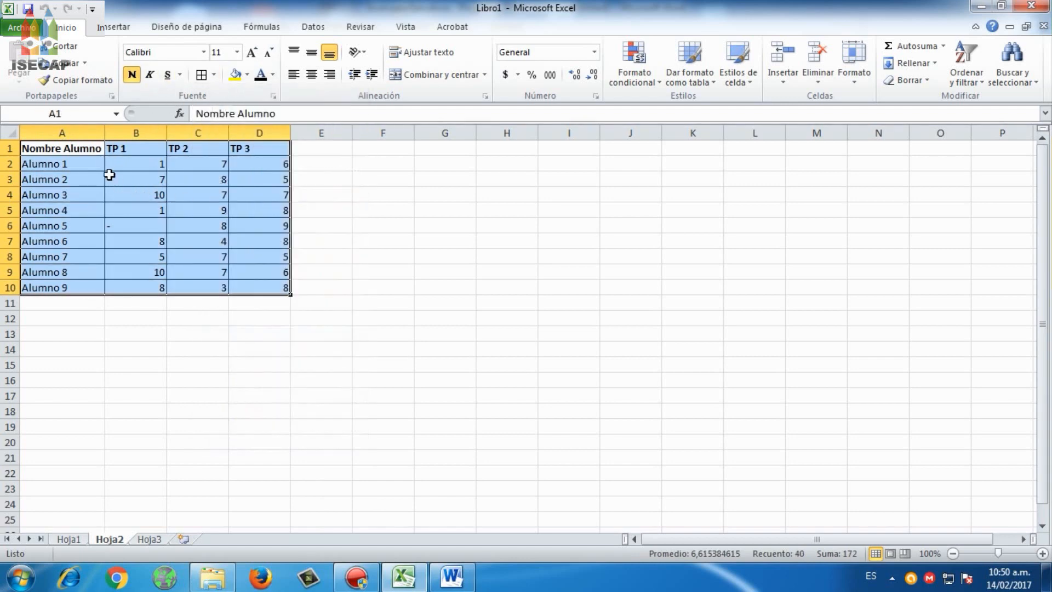
Fill the header cells A1:D1 with the theme orange and center their text
left_click_drag(82, 147, 249, 152)
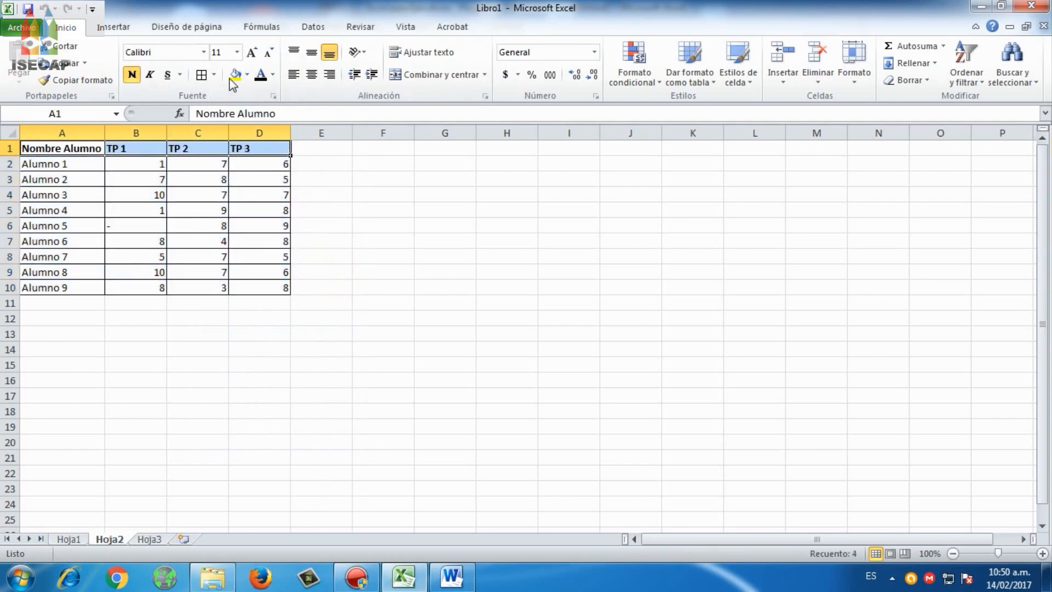
left_click(248, 74)
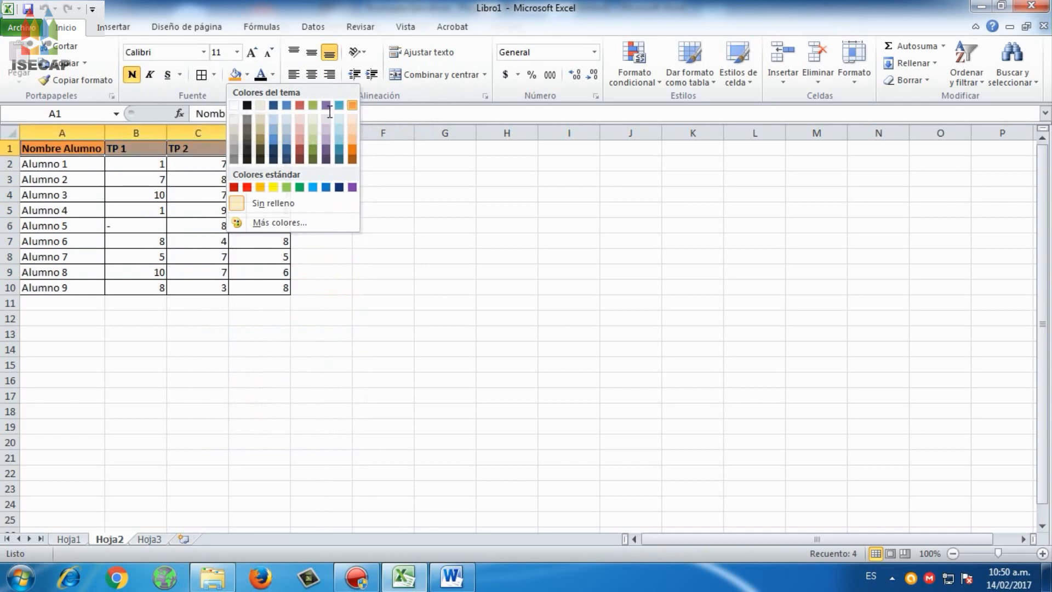
left_click(352, 105)
left_click(311, 75)
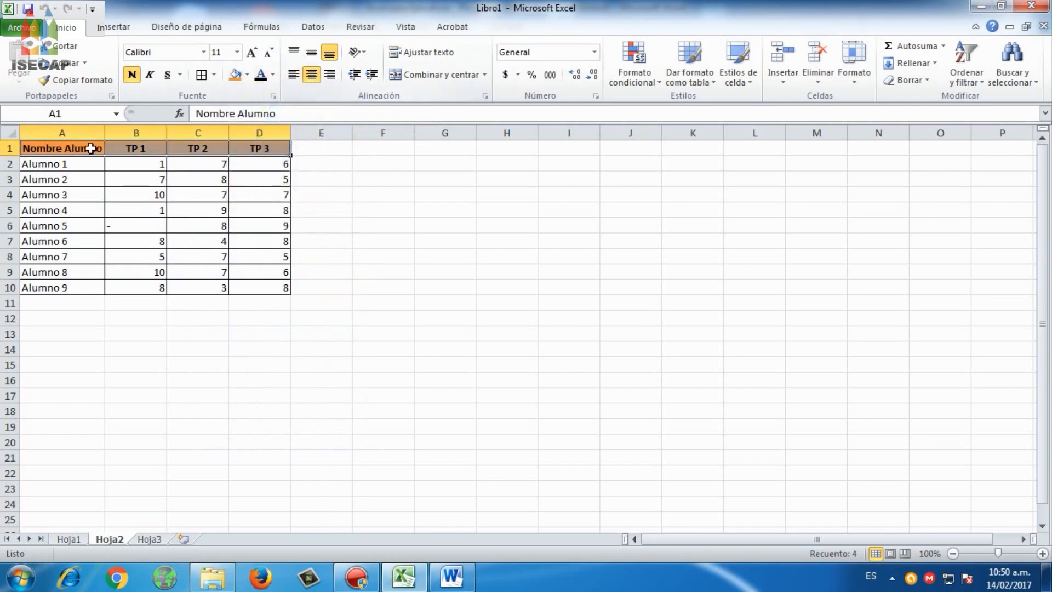
Widen column A to 15,57 so the Nombre Alumno header has more room
left_click_drag(104, 131, 108, 132)
left_click(107, 132)
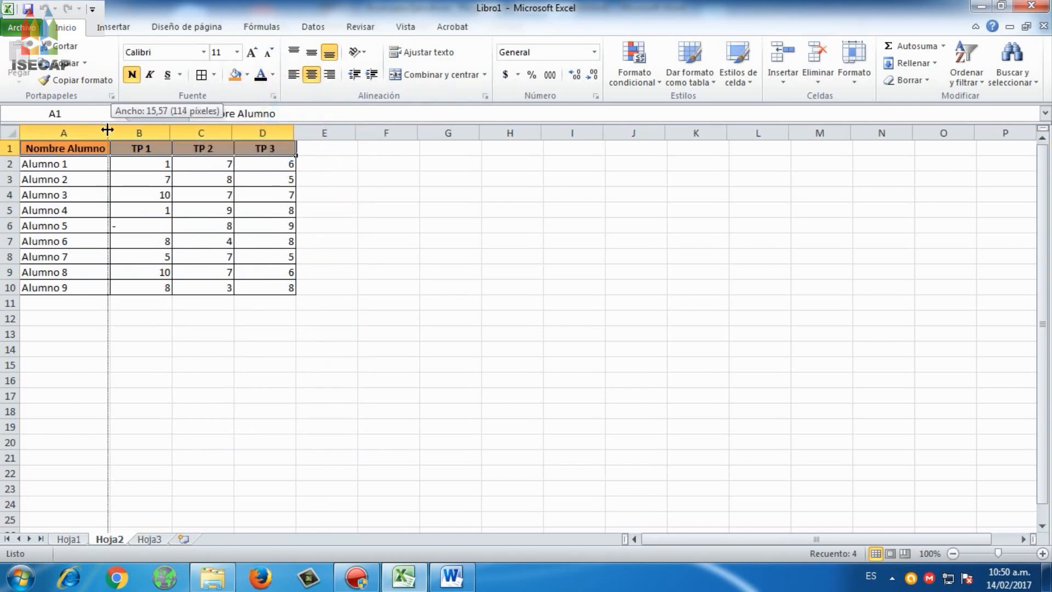
left_click(158, 148)
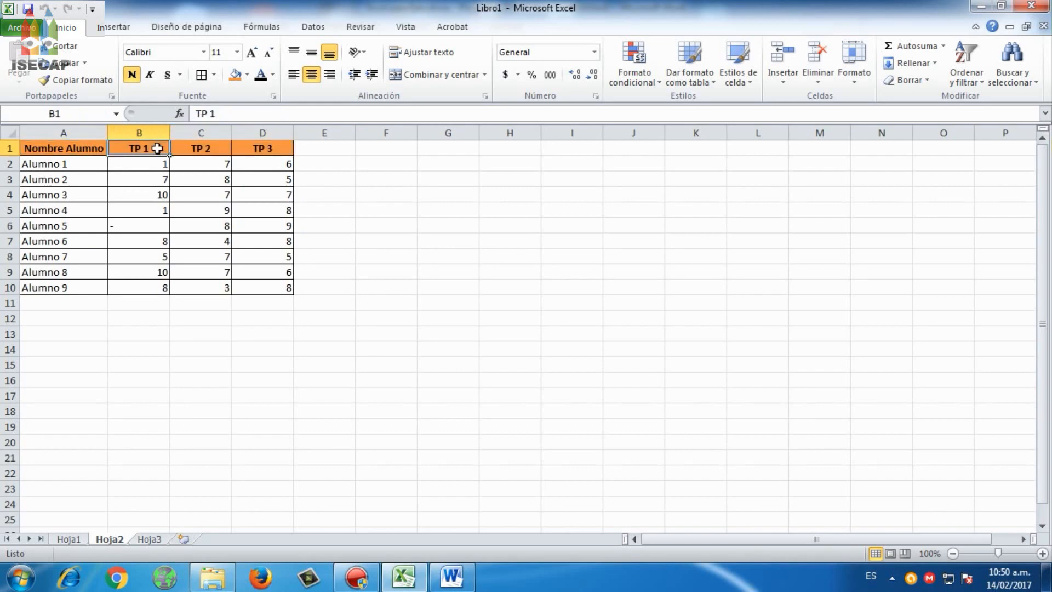
left_click(151, 166)
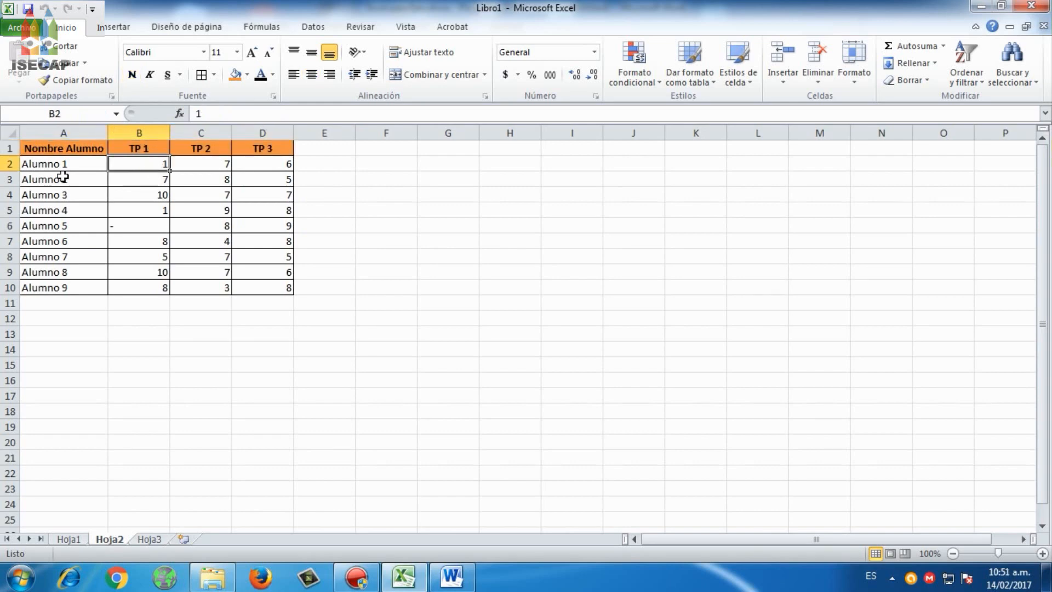
Make the student labels Alumno 1 to Alumno 9 in A2:A10 bold
left_click_drag(68, 164, 67, 283)
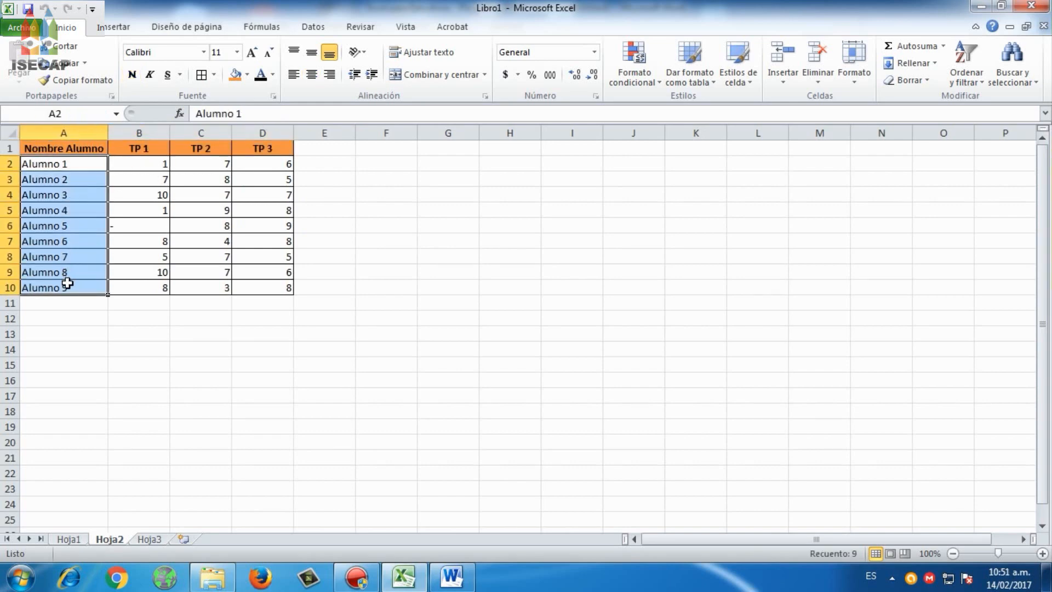
key("ctrl+n")
key("Left")
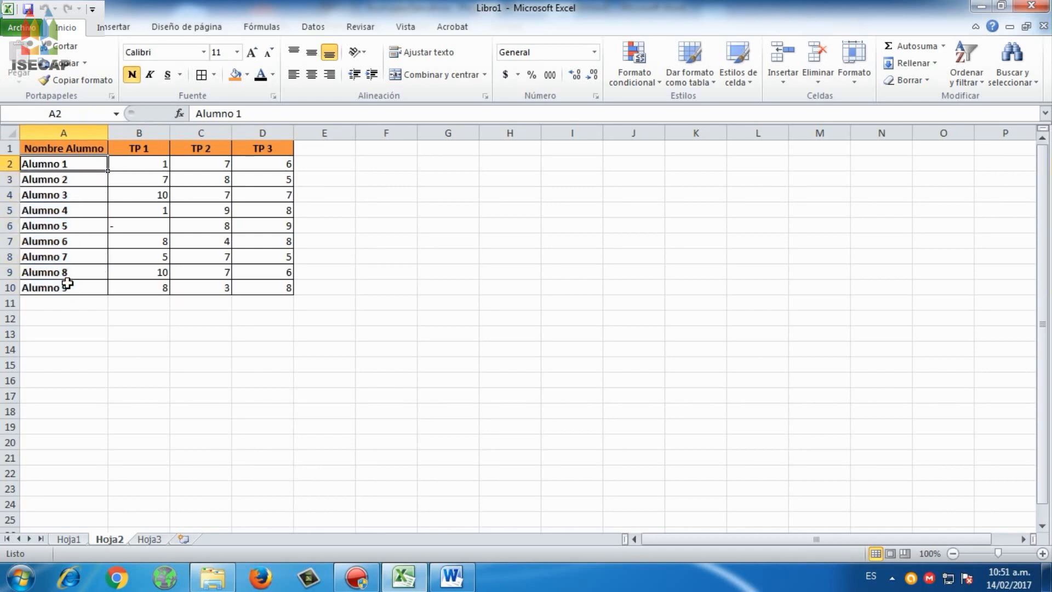
Fill the student label cells A2:A10 with a light orange from the theme colors
key("shift+Down")
key("shift+Down")
key("shift+Down")
key("shift+Down")
key("shift+Down")
key("shift+Down")
key("shift+Down")
key("shift+Down")
key("shift+Down")
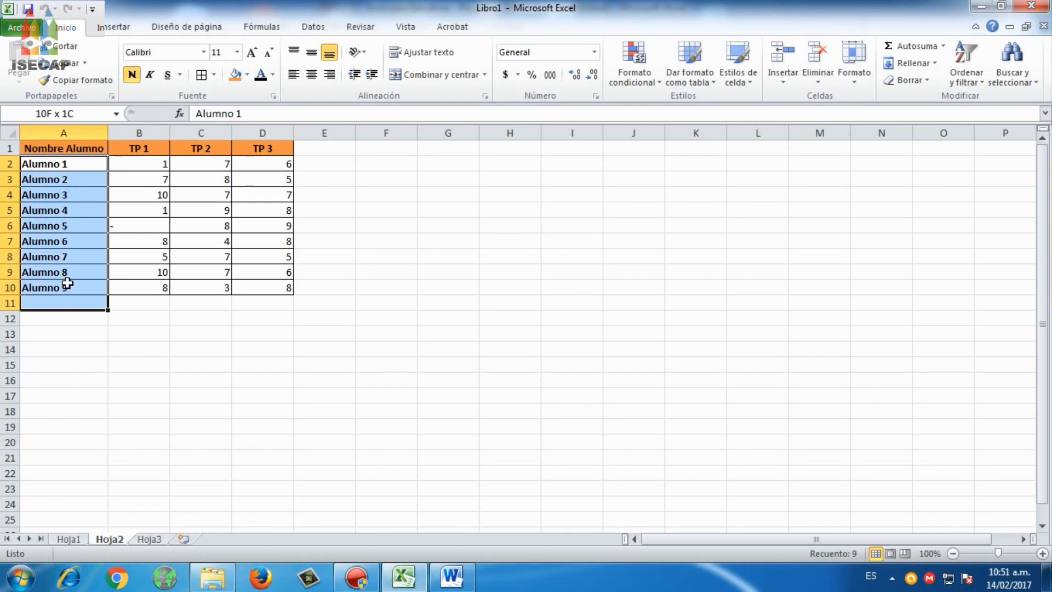
key("shift+Up")
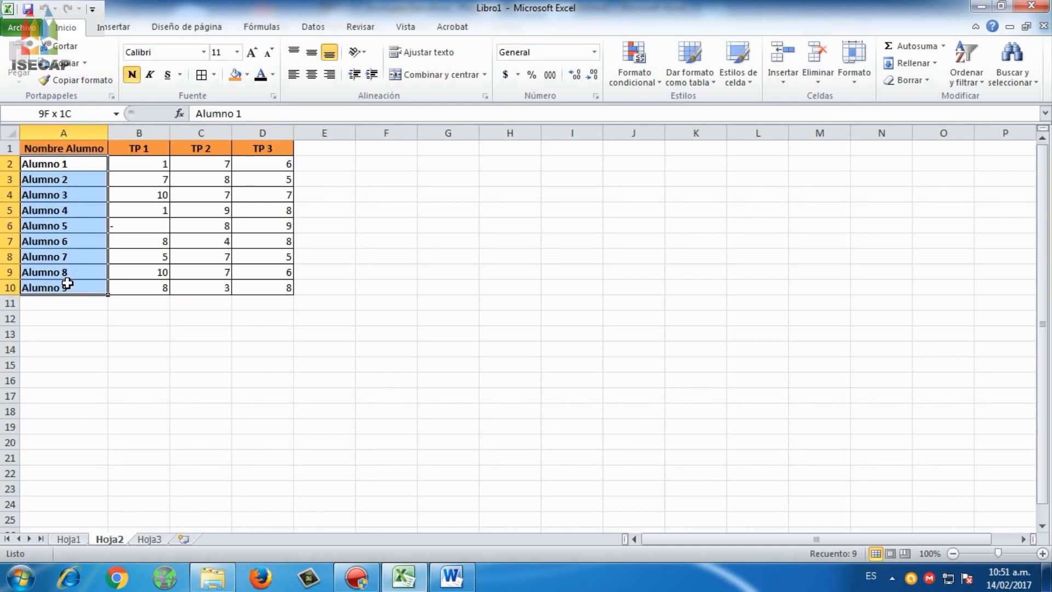
left_click(247, 75)
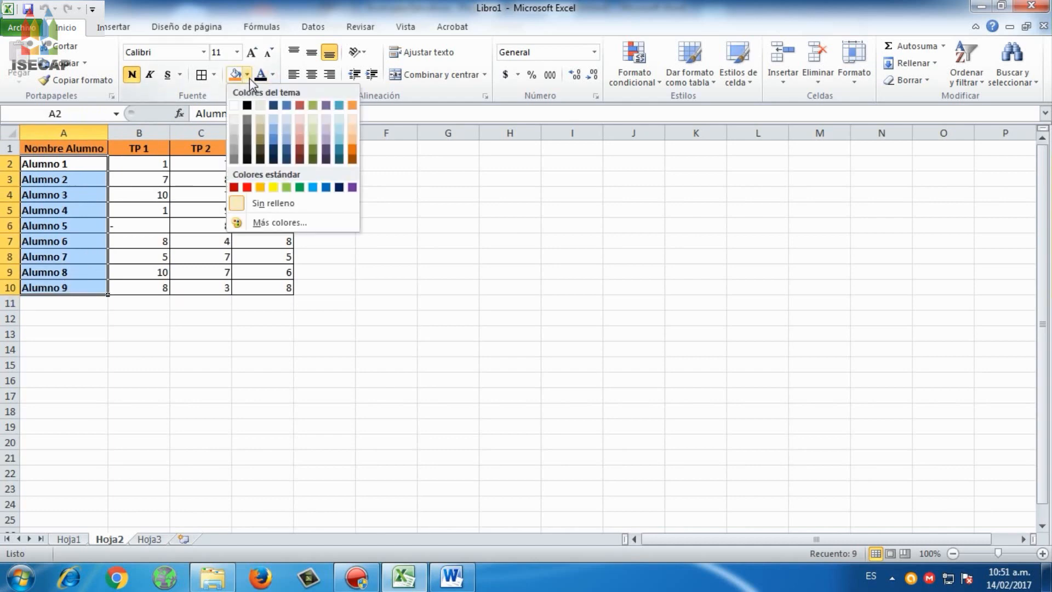
left_click(352, 127)
left_click(365, 250)
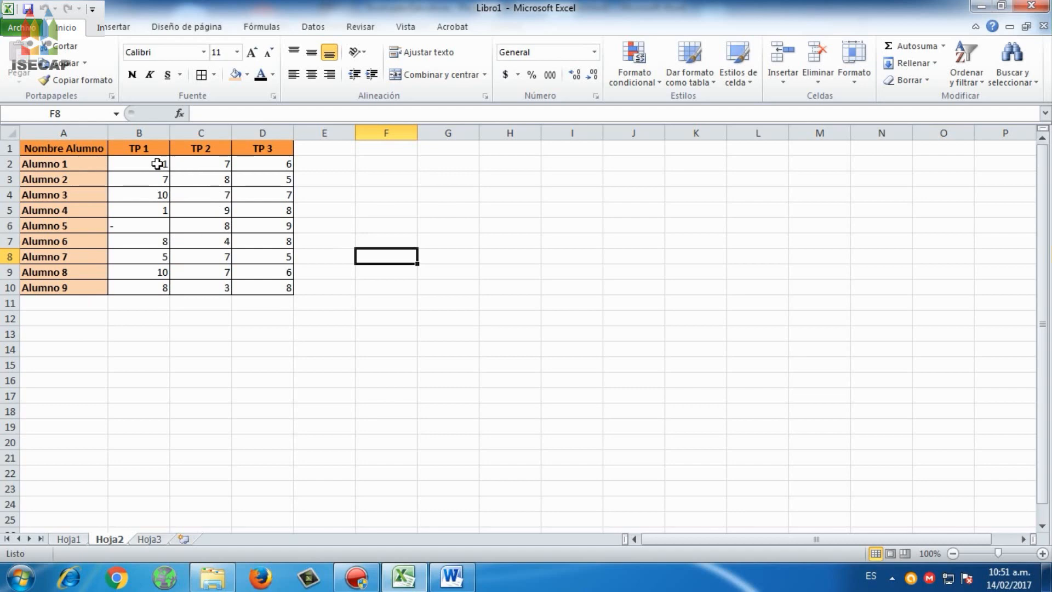
Copy the TP 3 header cell into E1 and replace its text with Promedio
left_click_drag(156, 162, 321, 150)
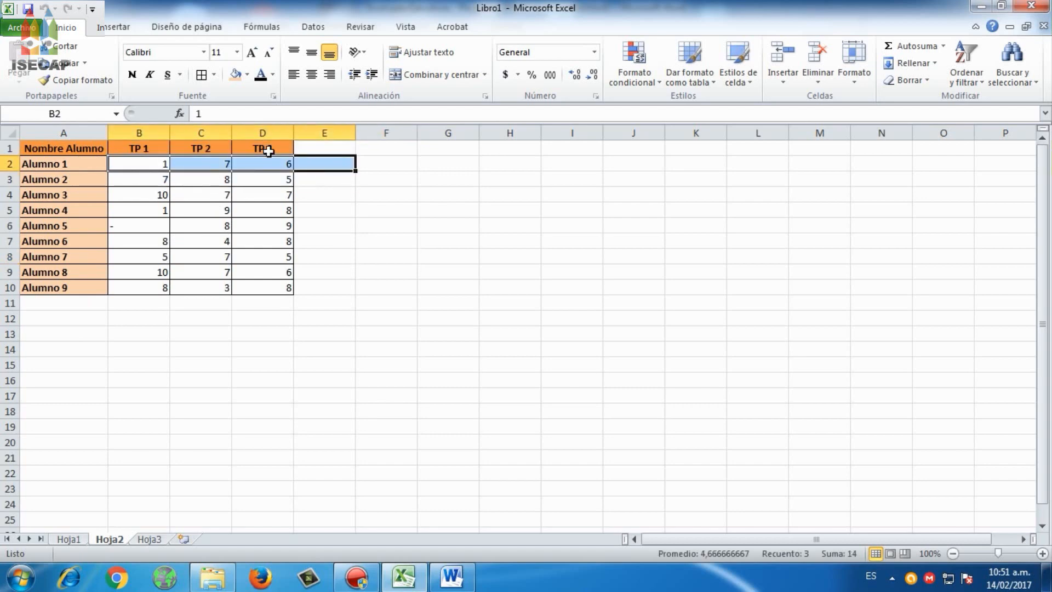
left_click(268, 150)
key("ctrl+c")
left_click(323, 149)
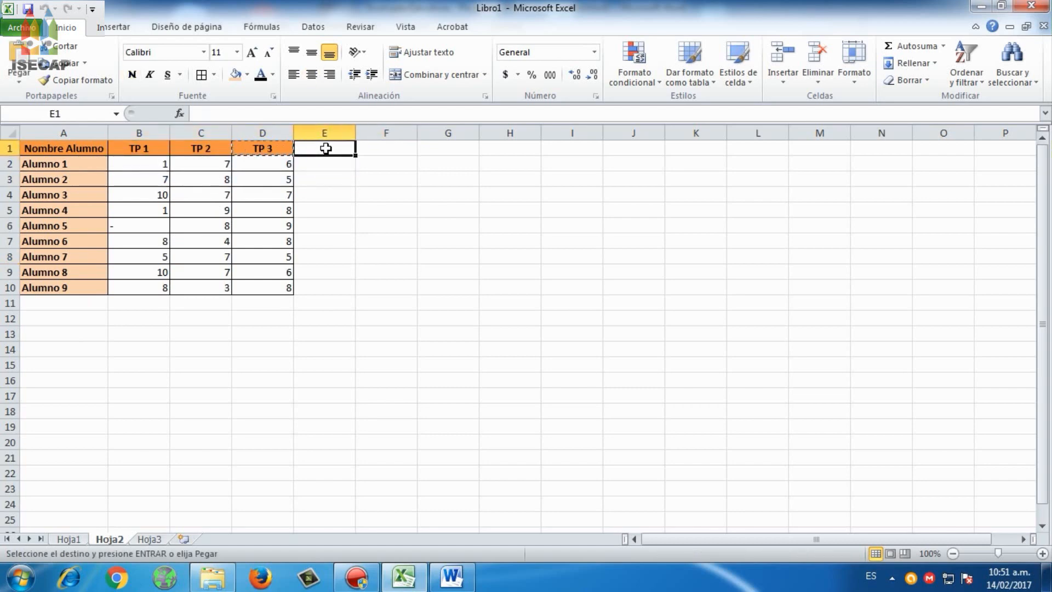
key("ctrl+v")
type("P")
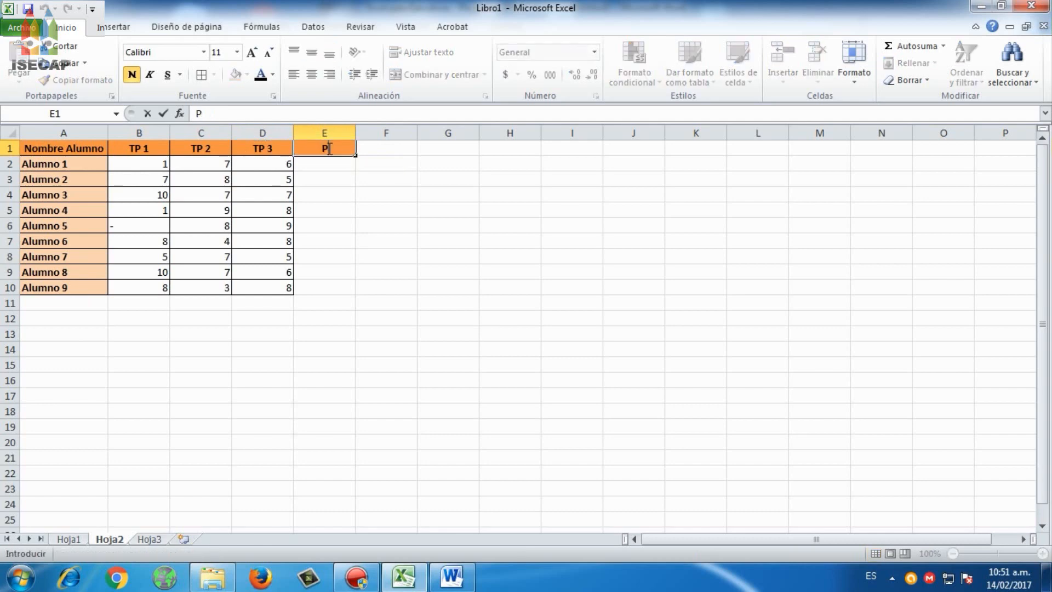
type("romedio")
key("ctrl+Return")
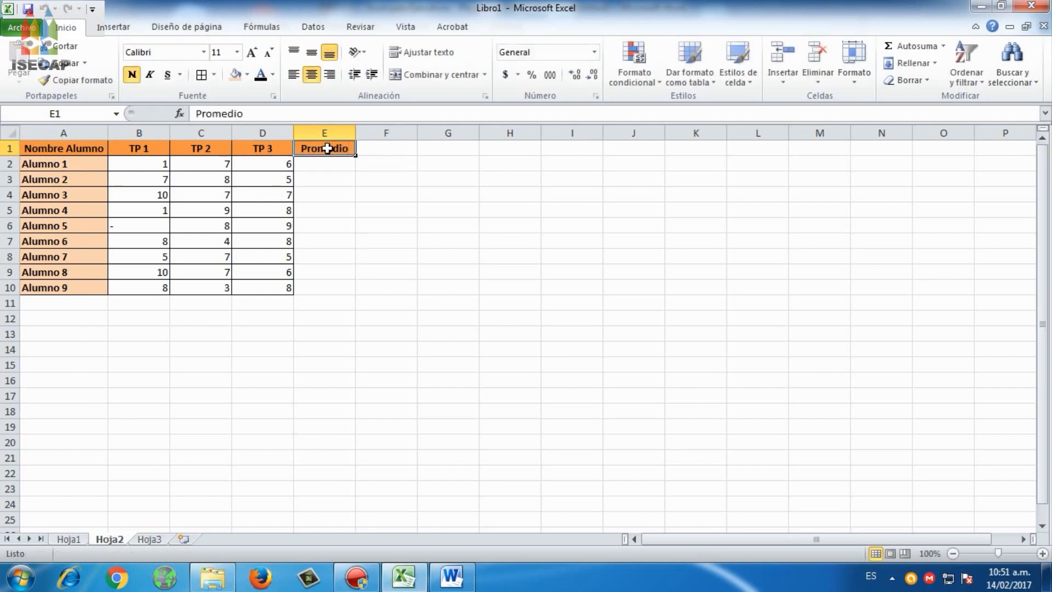
Fill the Promedio header E1 with aqua blue and give E2:E10 a lighter aqua fill with all borders
left_click(247, 75)
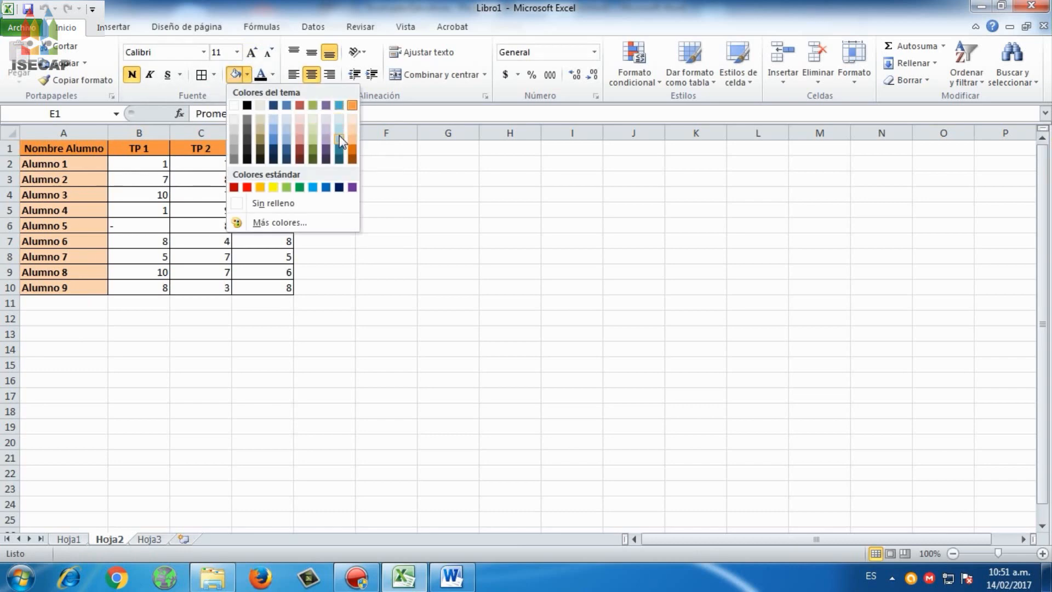
left_click(339, 136)
left_click_drag(340, 161, 333, 291)
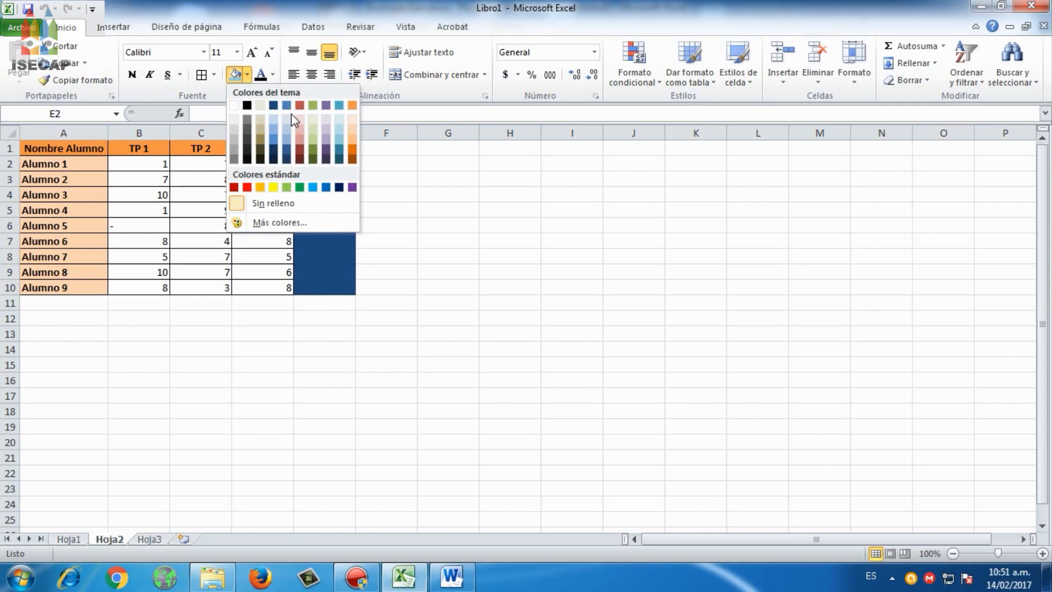
left_click(338, 120)
left_click(201, 76)
left_click(319, 175)
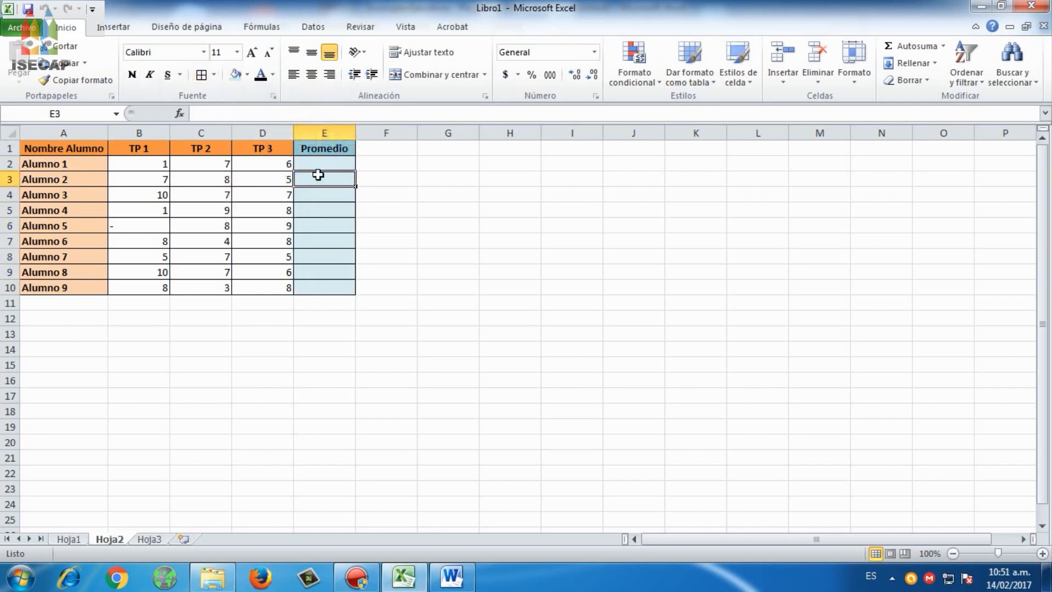
Calculate Alumno 1's average in E2 with =PROMEDIO(B2:D2) and copy the formula down to E10
left_click(323, 162)
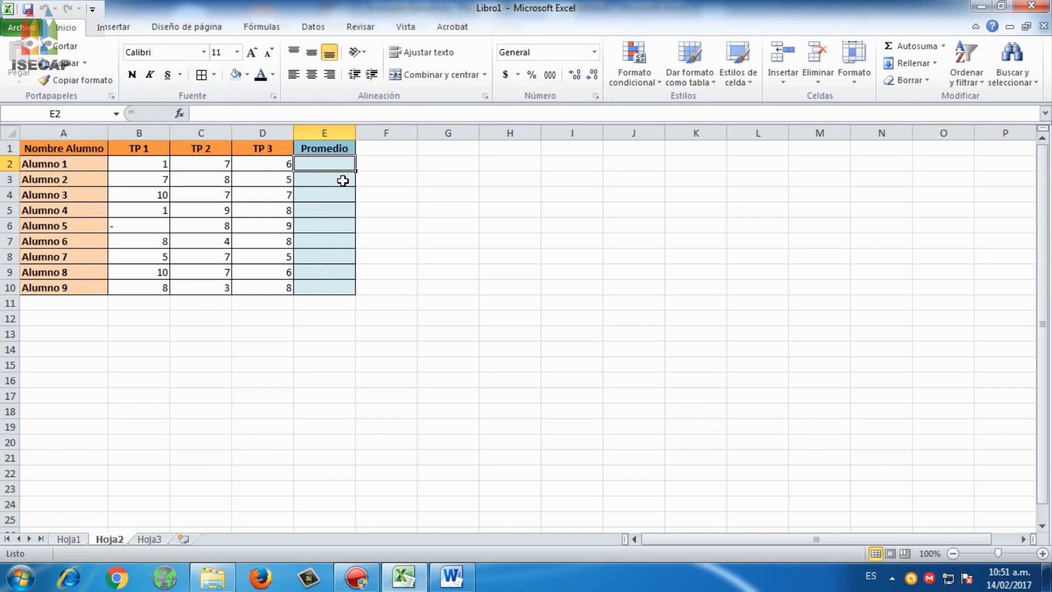
type("=prome")
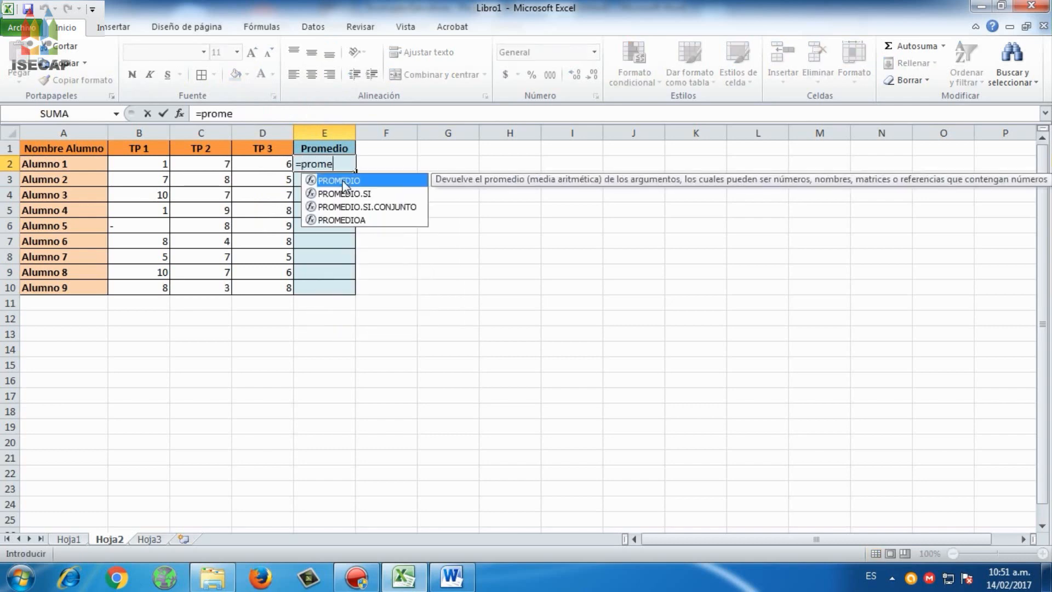
double_click(340, 180)
left_click_drag(156, 165, 267, 165)
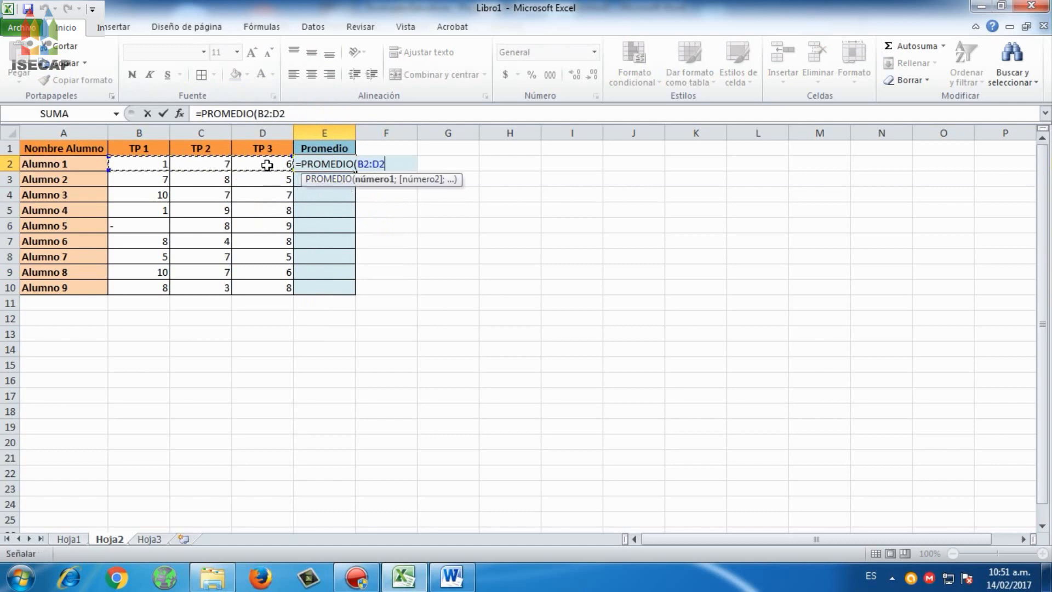
type(")")
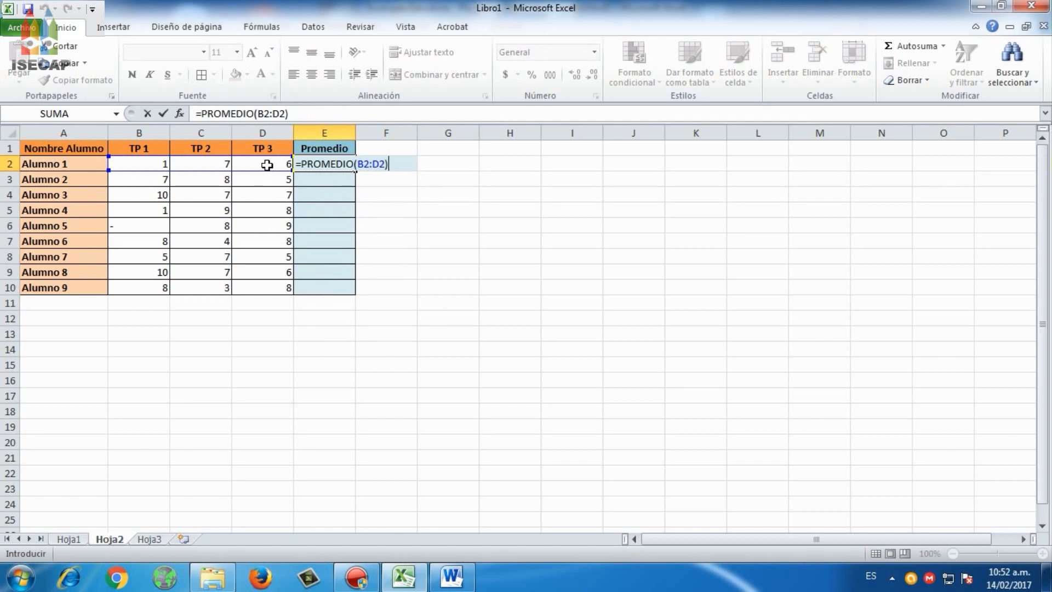
key("Return")
key("Up")
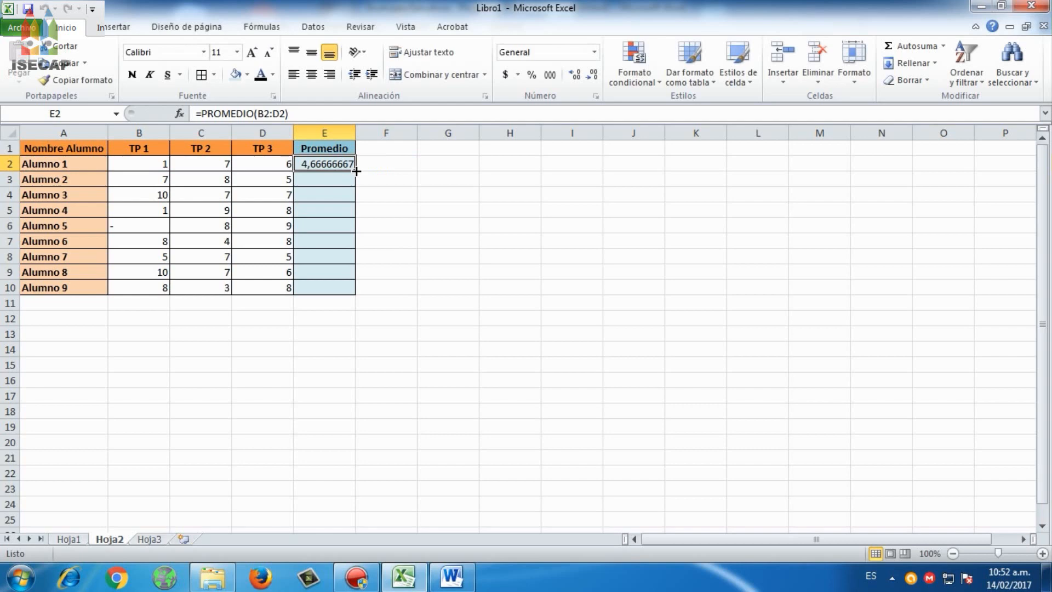
left_click_drag(356, 171, 350, 296)
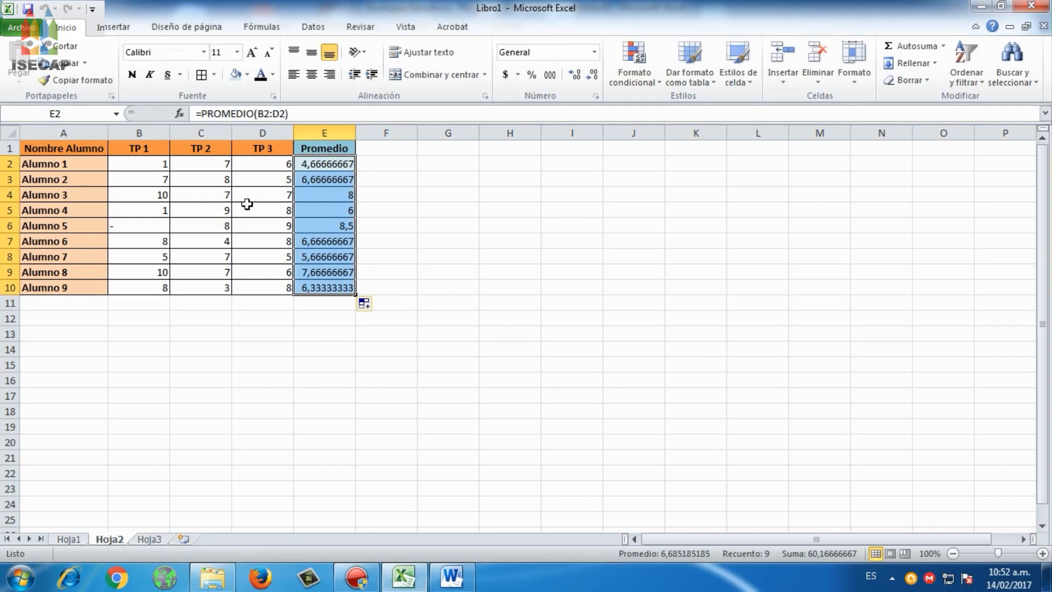
Format the averages in E2:E10 as Número with two decimals and make them bold
left_click(594, 52)
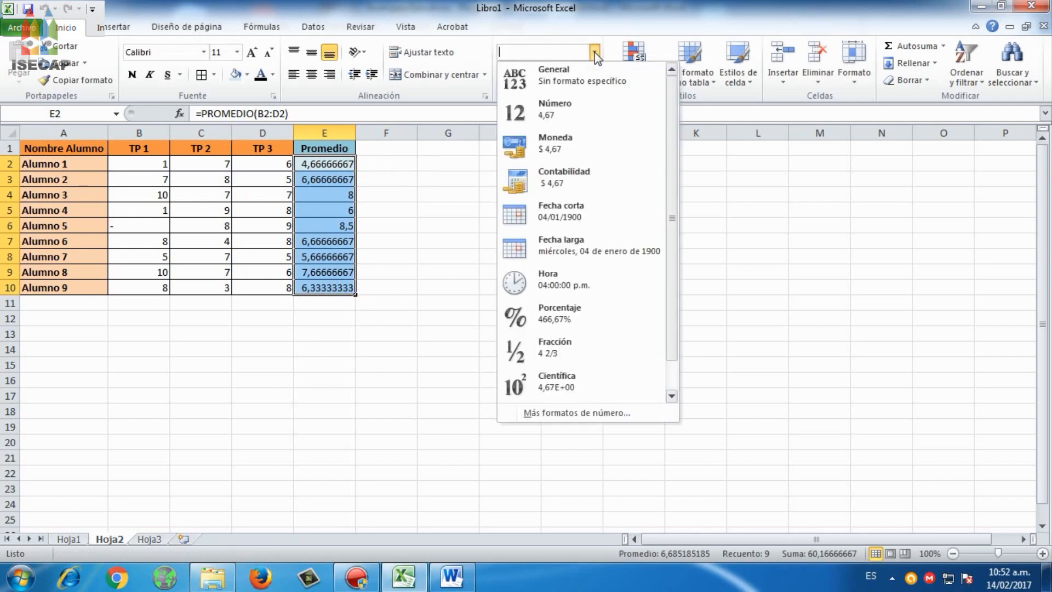
left_click(573, 110)
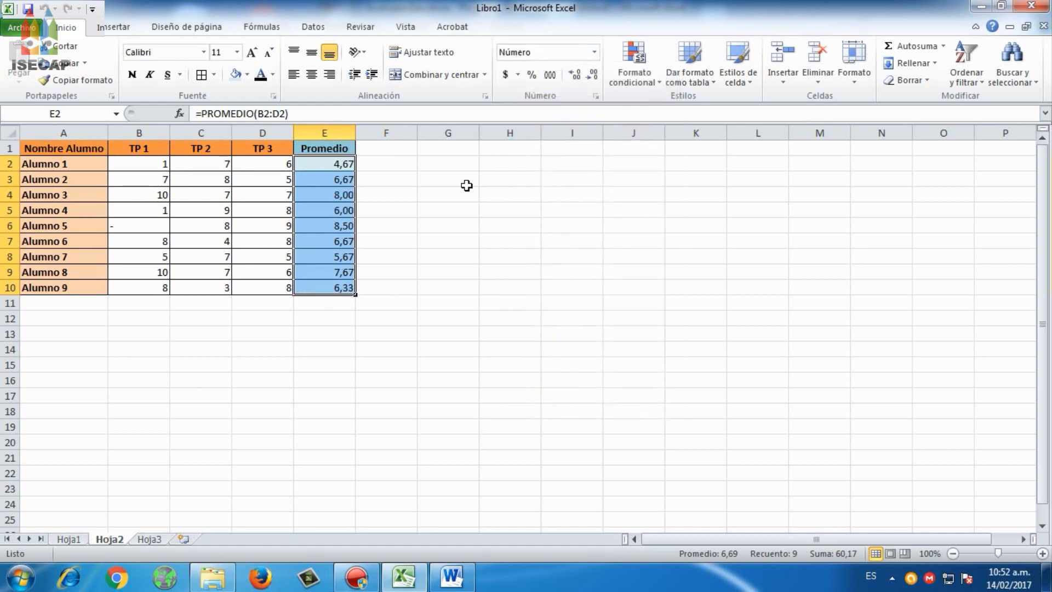
key("ctrl+n")
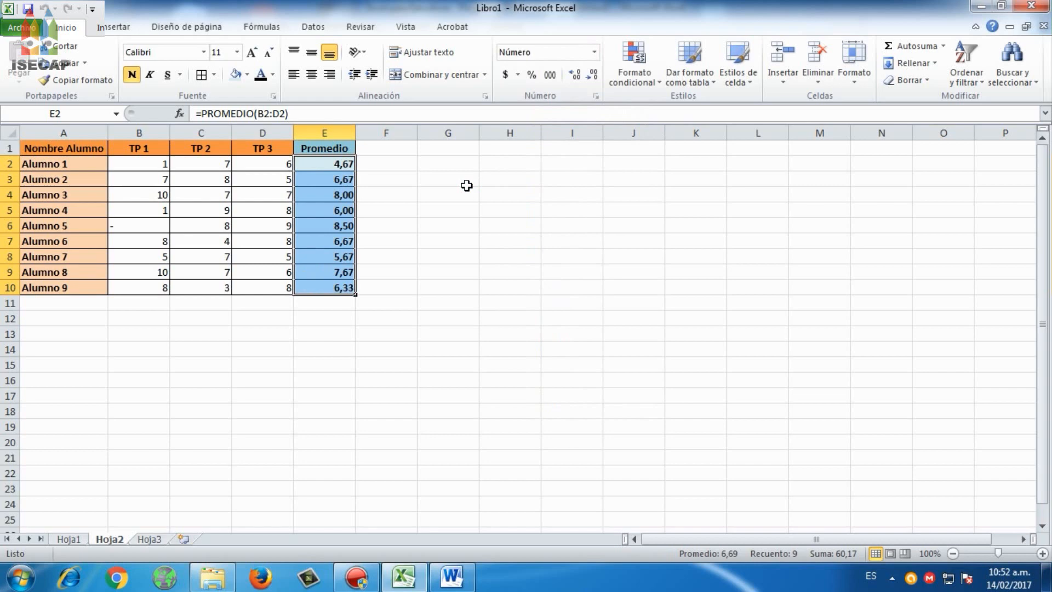
left_click(395, 192)
left_click_drag(322, 160, 331, 287)
left_click(538, 165)
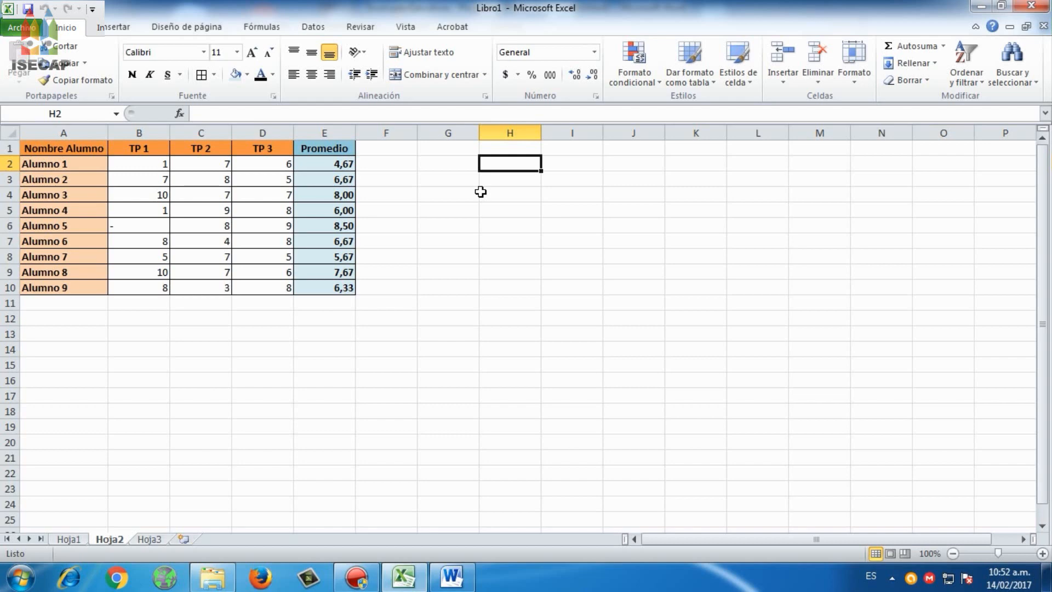
Enter the label "Prom. Sin Fx" in cell G2
key("Left")
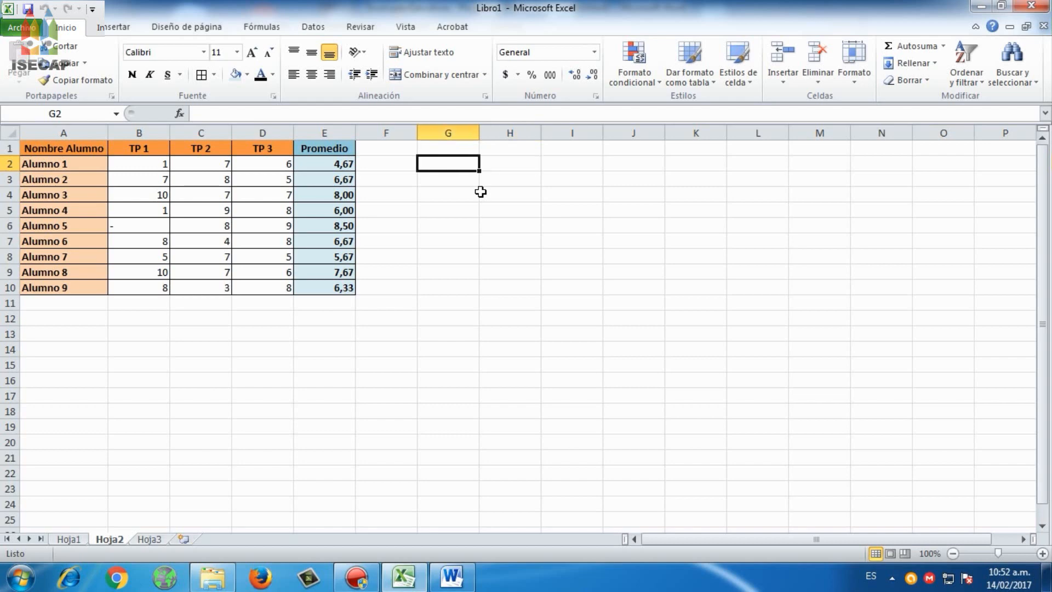
type("Prome")
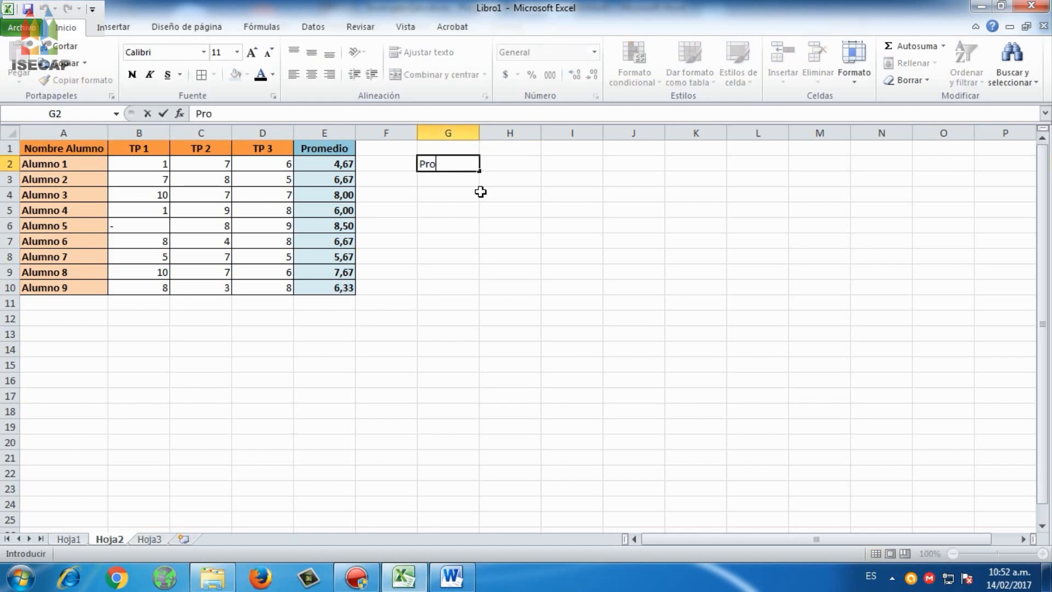
key("BackSpace")
type(". sin")
key("BackSpace")
key("BackSpace")
key("BackSpace")
type("Sin Fx")
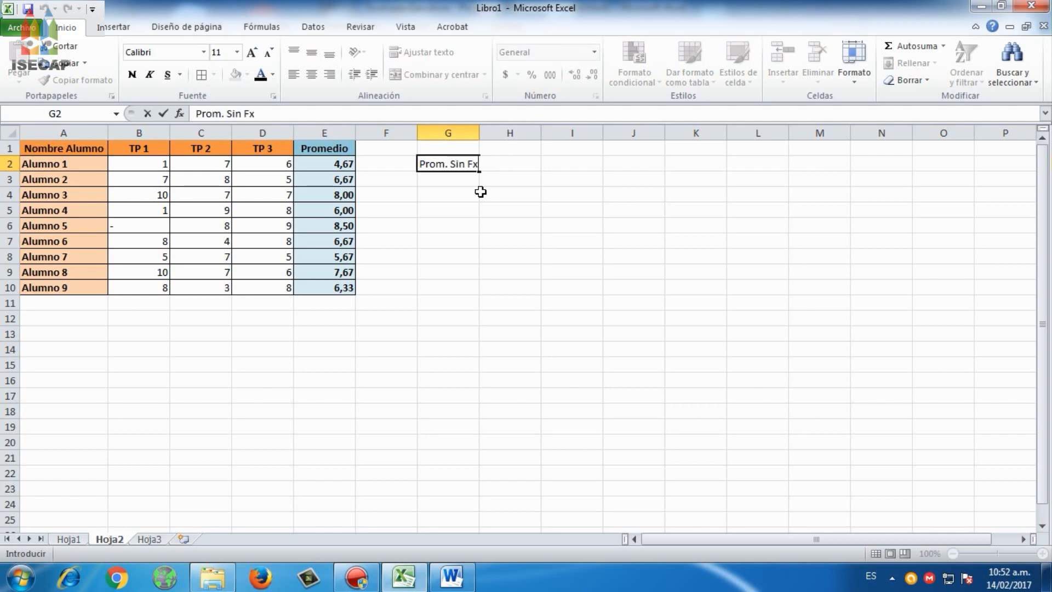
key("Return")
Enter the label "Prom. Con Fx Combinadas" in cell G3
type("Prom")
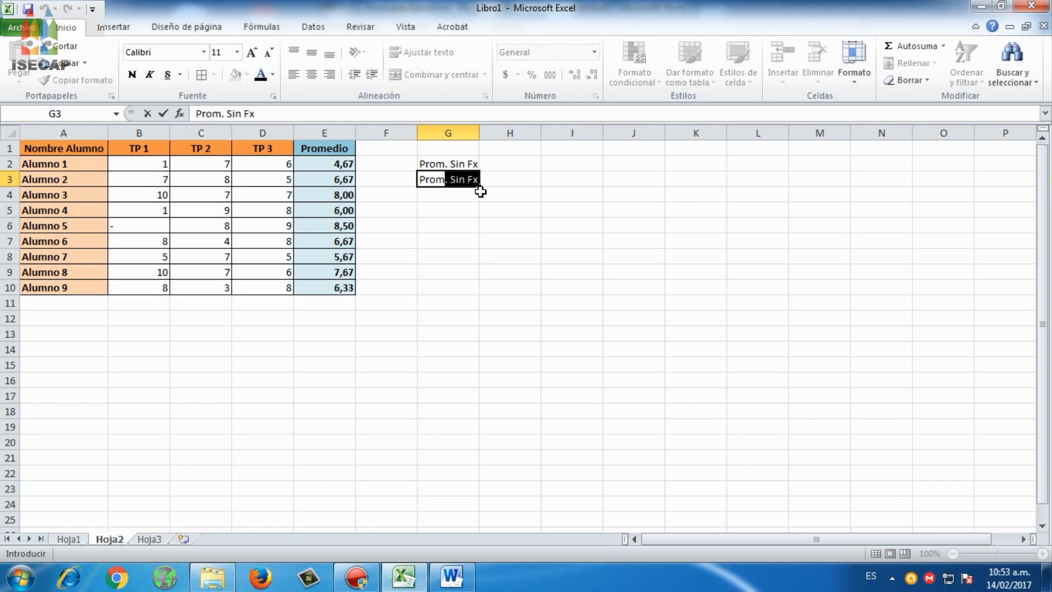
type(".Con")
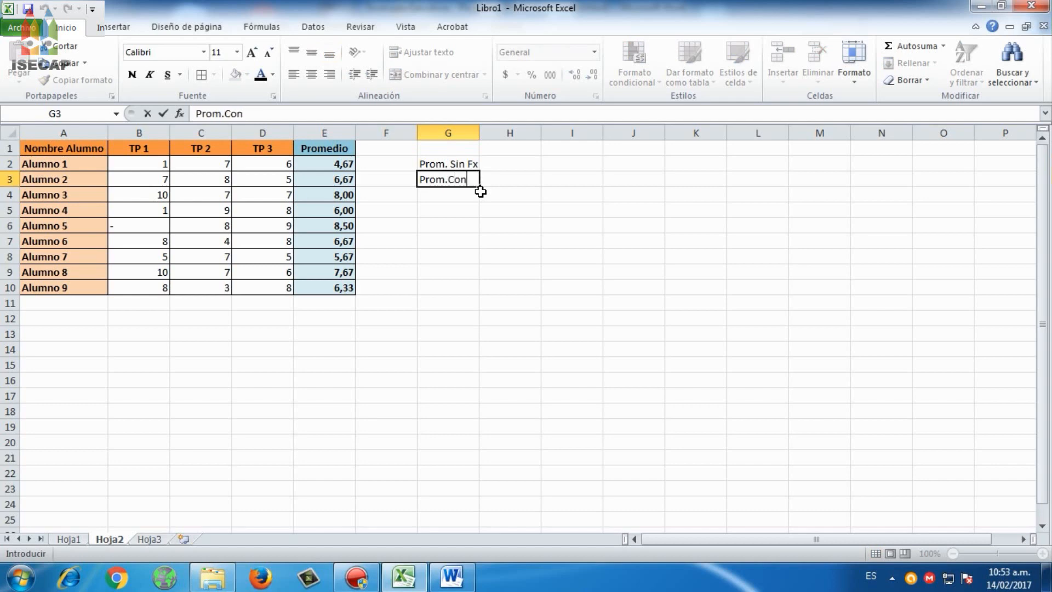
key("BackSpace")
key("BackSpace")
key("BackSpace")
type("COo")
key("BackSpace")
key("BackSpace")
key("BackSpace")
type("COn")
key("BackSpace")
key("BackSpace")
type("on Fx Co")
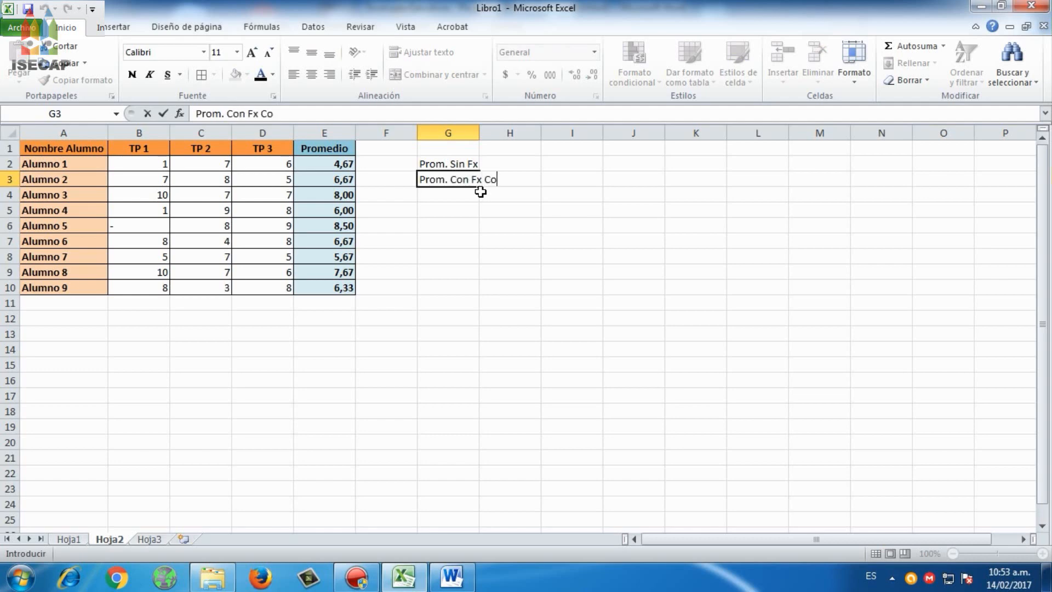
type("mbinadas")
key("Return")
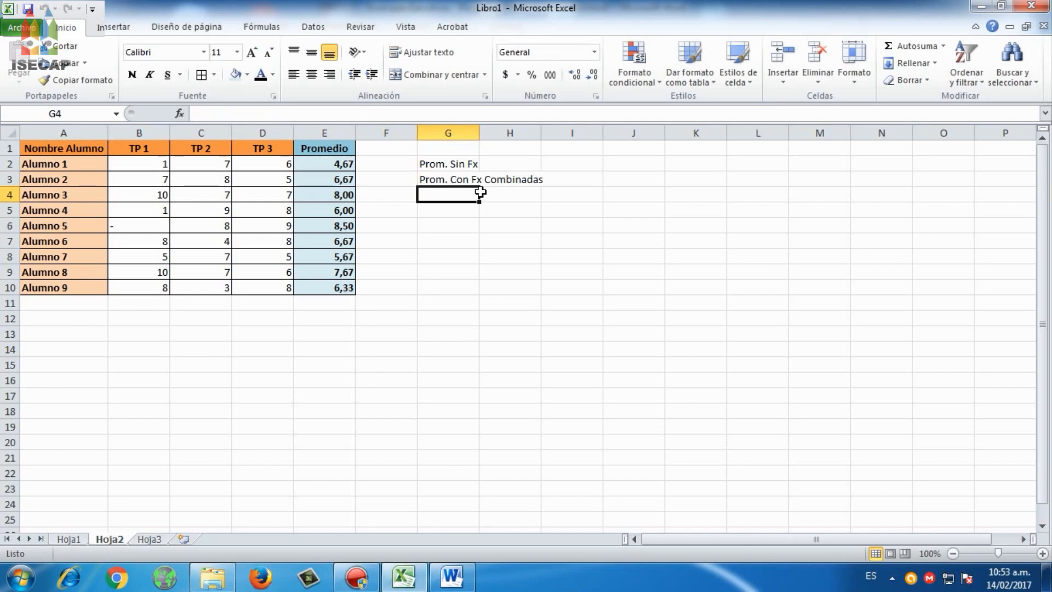
Enter the label "Prom. Con Fx" in cell G4, without the autocompleted word
type("Prom.")
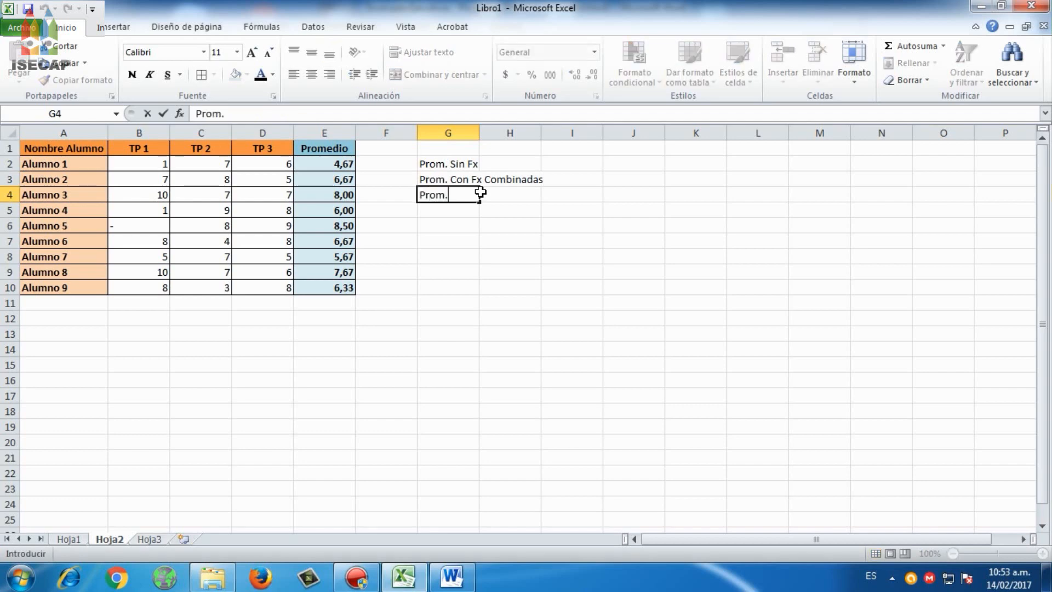
type(" Con Fx")
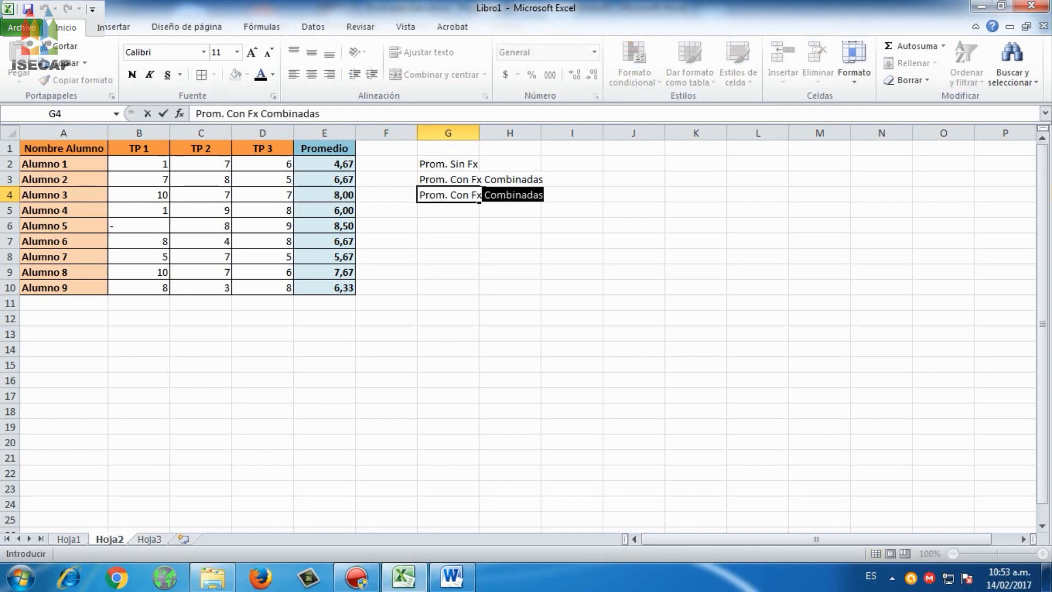
key("BackSpace")
key("Return")
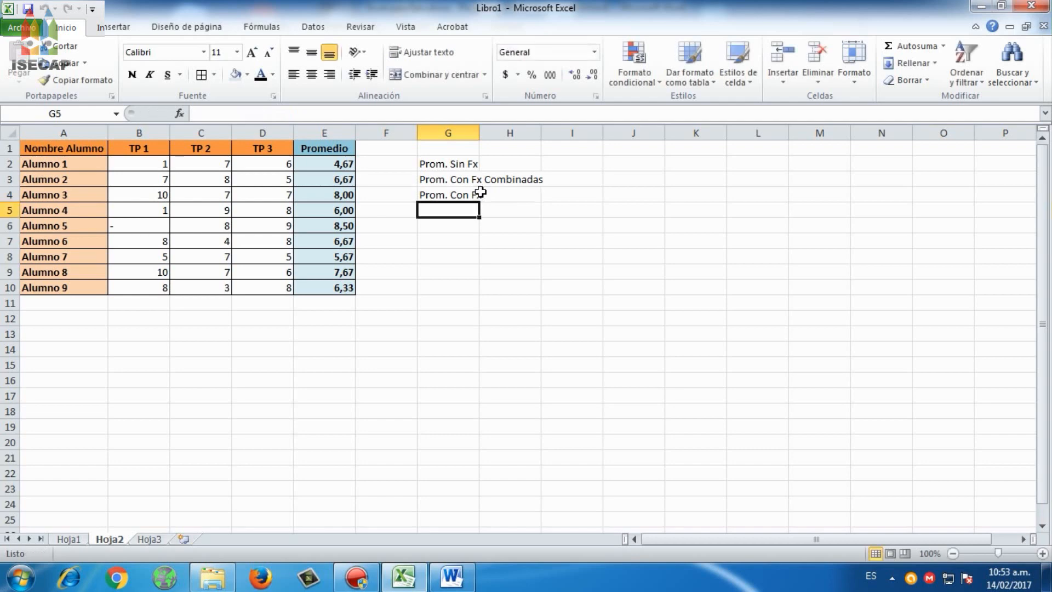
Fit column G to its text and make the labels in G2:G4 right-aligned and bold
double_click(479, 132)
left_click_drag(482, 164, 477, 178)
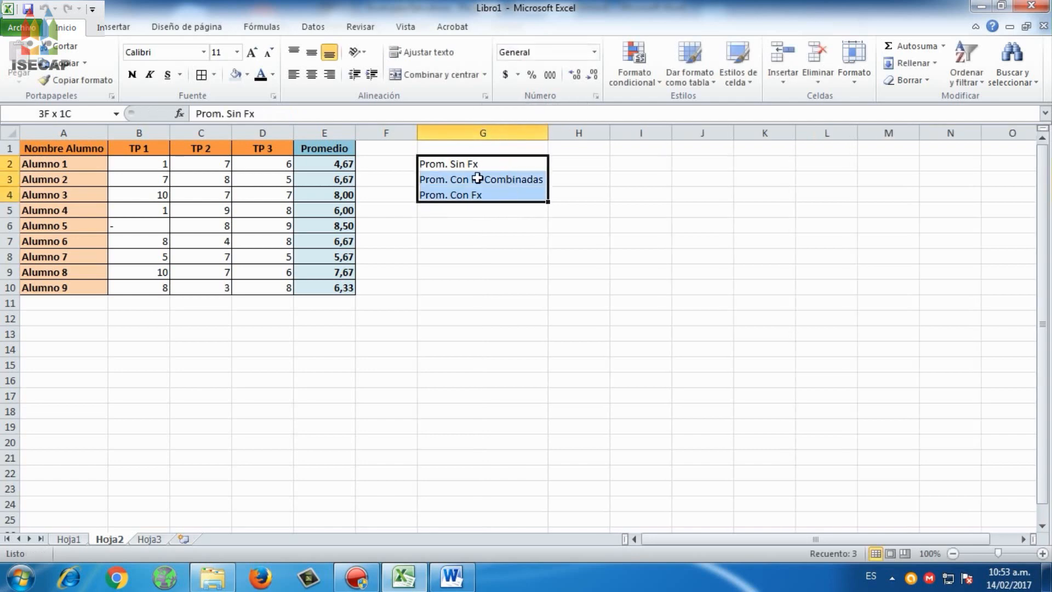
left_click(329, 74)
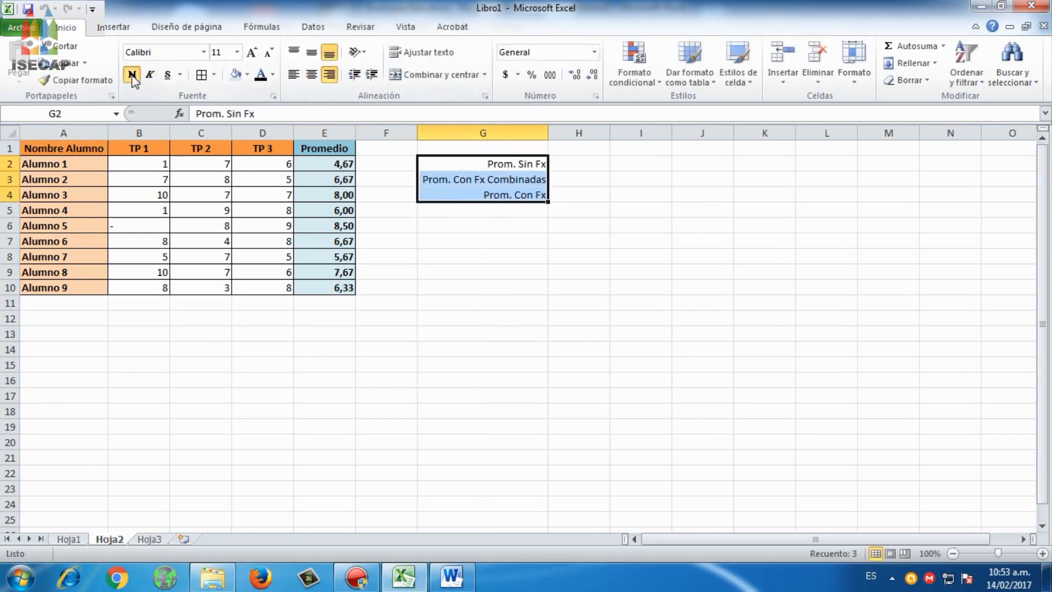
left_click(132, 75)
Calculate Alumno 1's average in H2 without functions, using the formula =(B2+C2+D2)/3
left_click(575, 167)
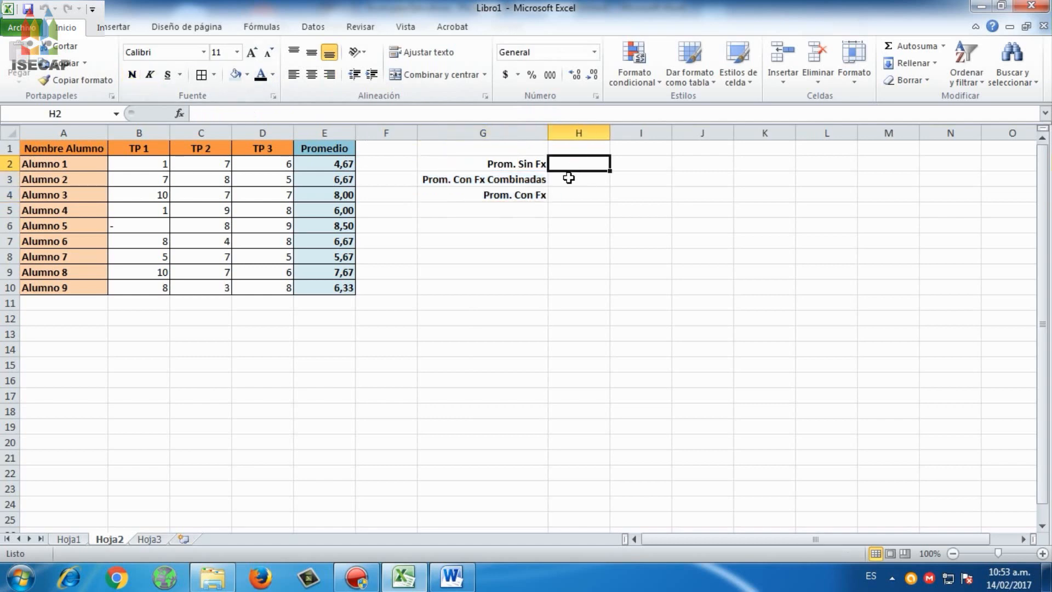
type("=")
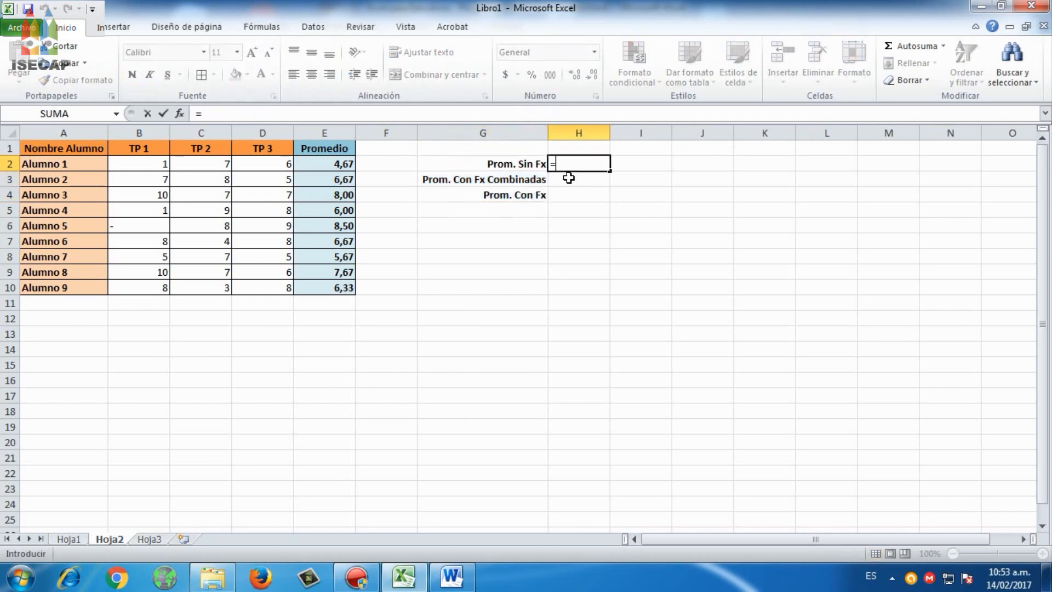
type("(")
left_click(143, 163)
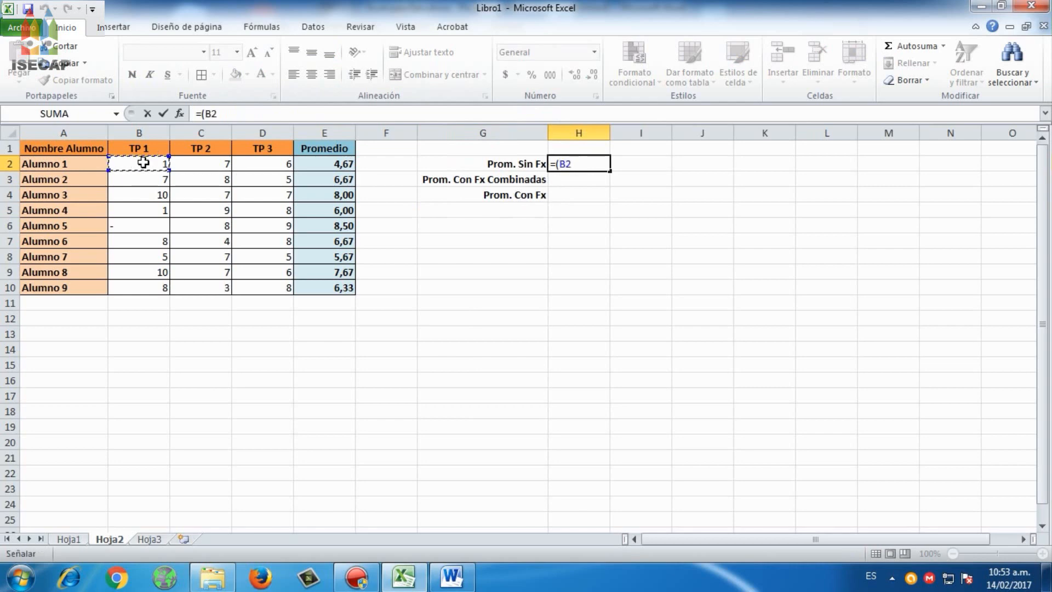
type("+")
left_click(194, 164)
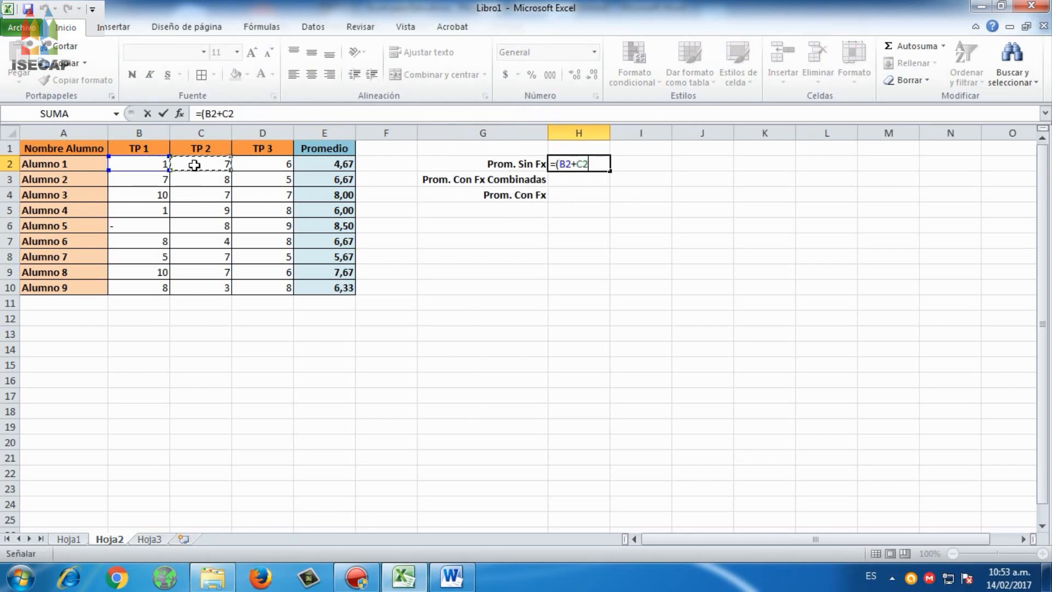
type("+")
left_click(250, 159)
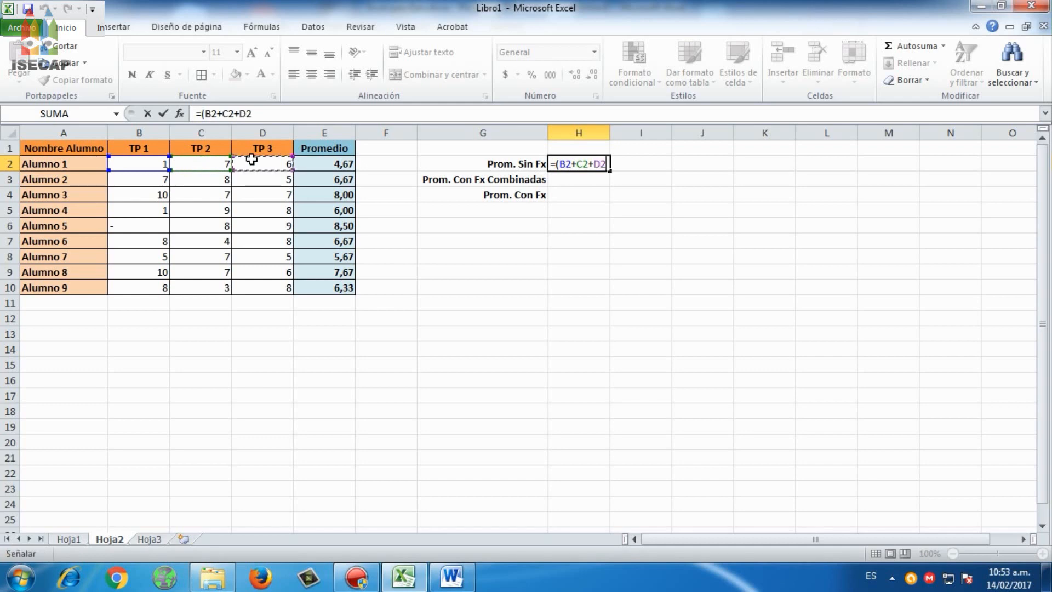
type("+")
key("BackSpace")
type(")")
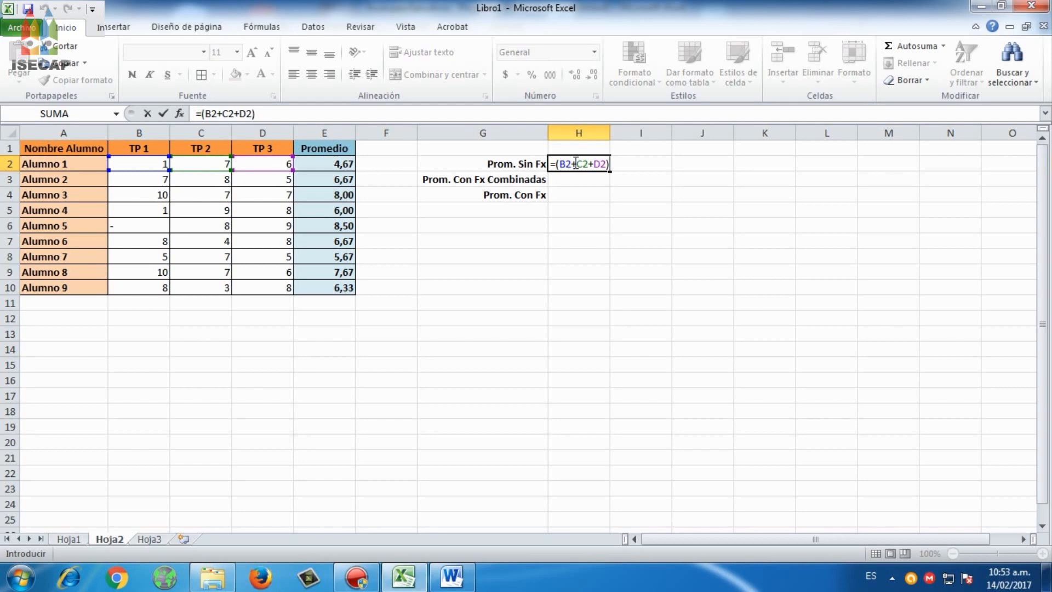
type("/3")
key("Return")
Apply the Número format to the average in H2
left_click(574, 162)
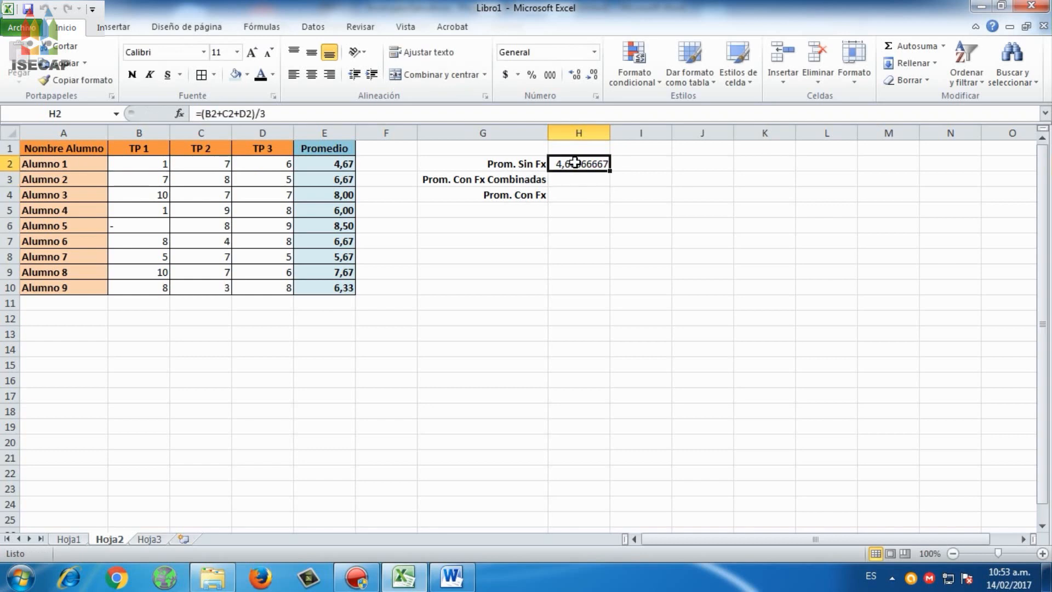
left_click(592, 53)
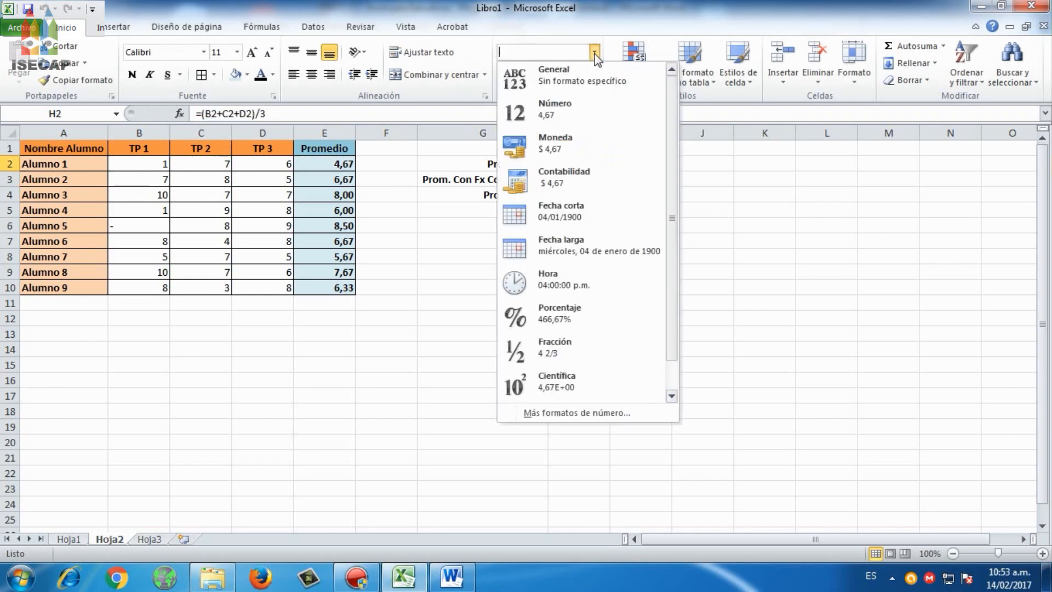
left_click(568, 113)
left_click(596, 176)
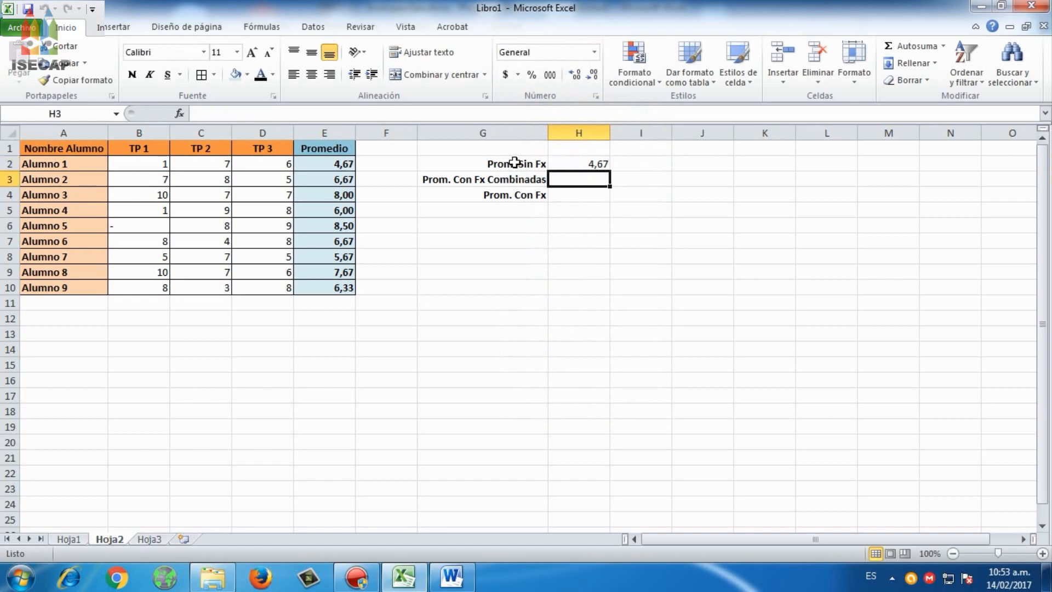
Fill cells G2:H2 with a light red theme colour
left_click_drag(514, 162, 559, 163)
left_click(248, 75)
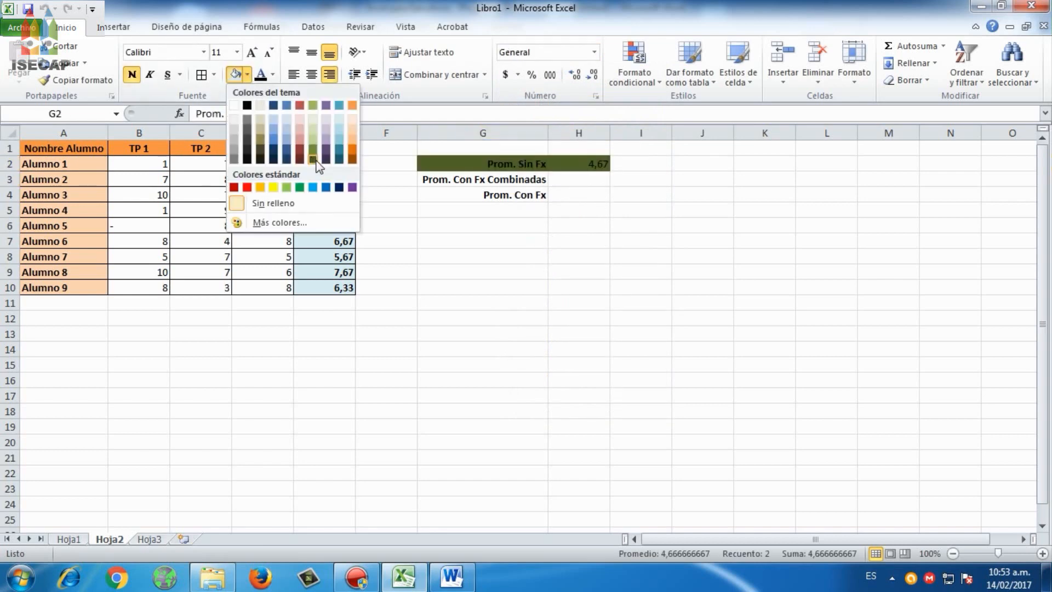
left_click(300, 136)
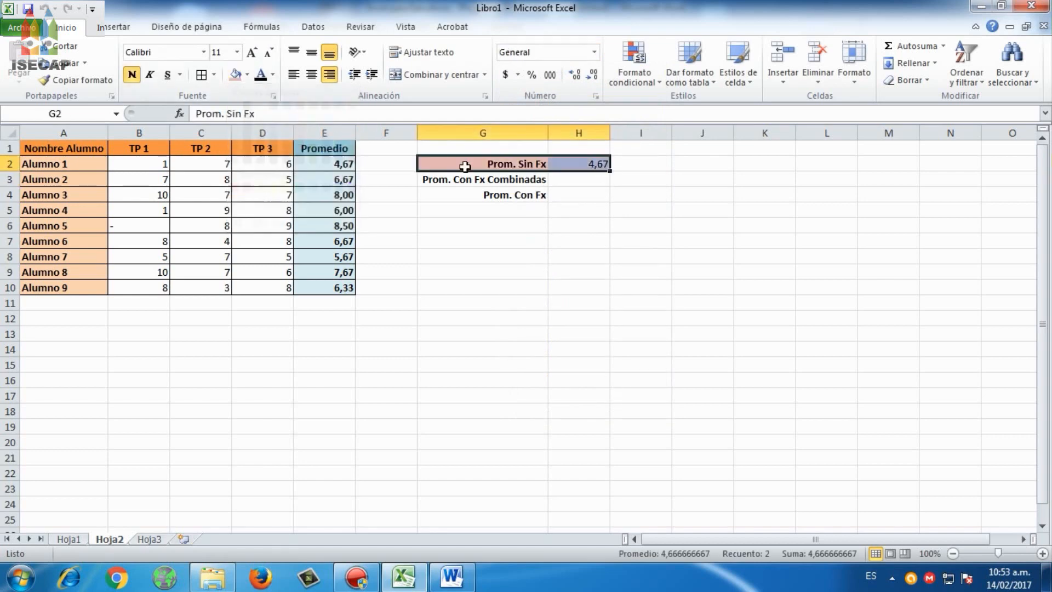
Calculate Alumno 2's average in H3 with the formula =SUMA(B3:D3)/3
left_click(560, 183)
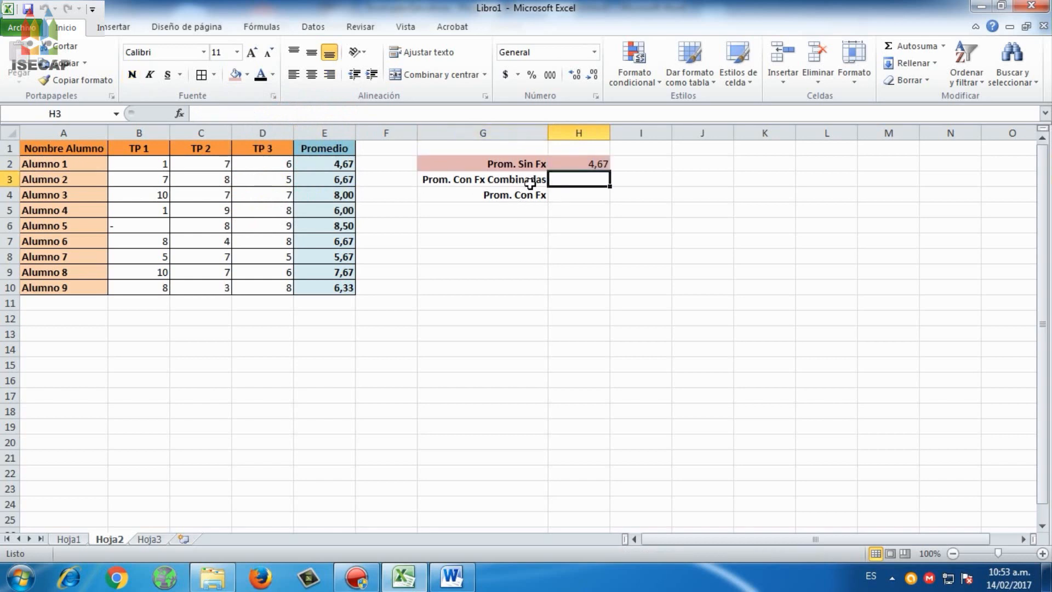
type("=")
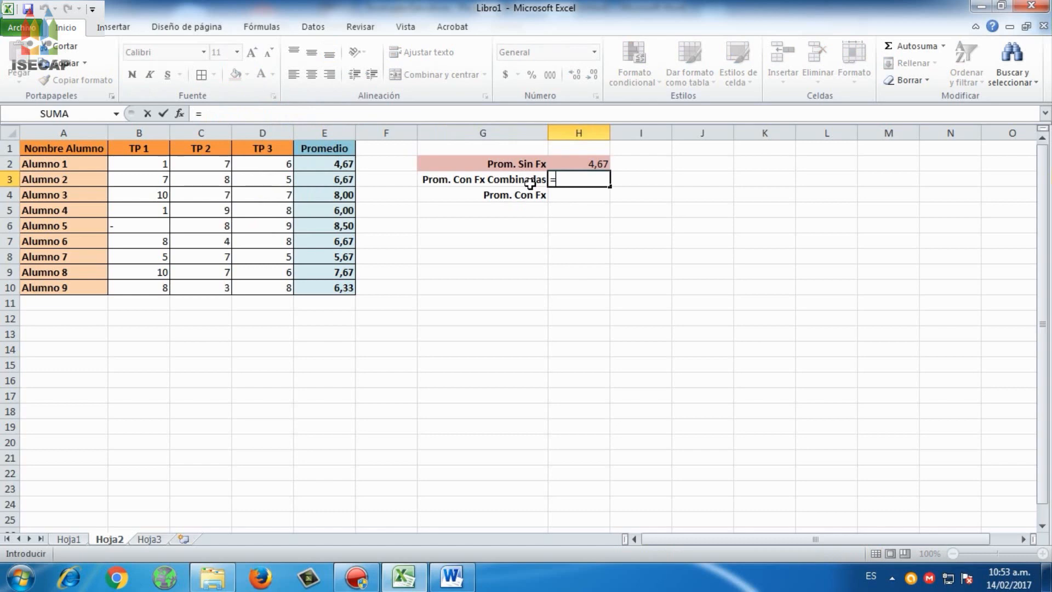
type("suma(")
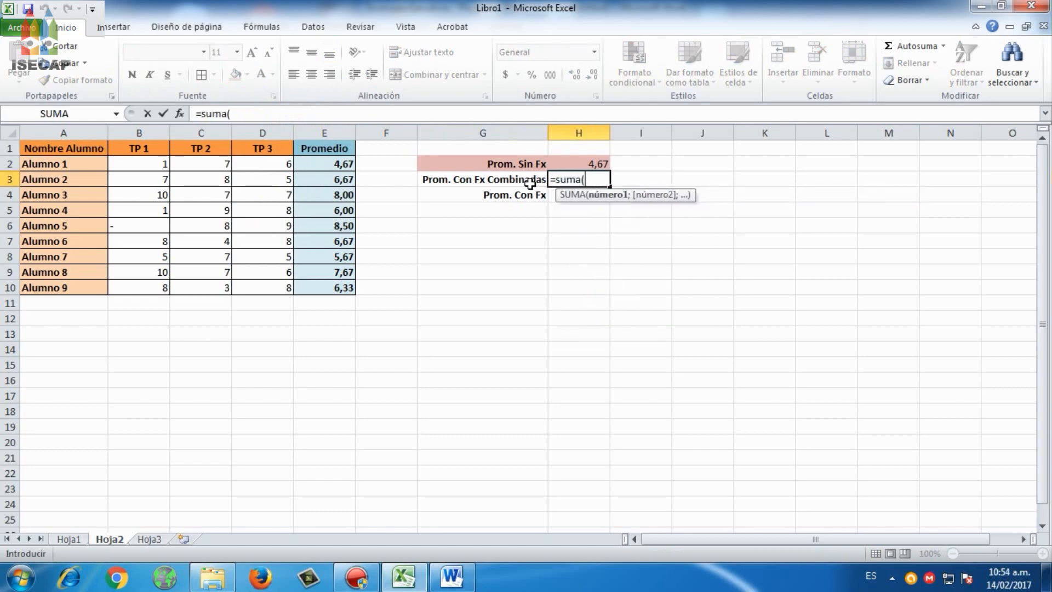
left_click_drag(138, 180, 275, 178)
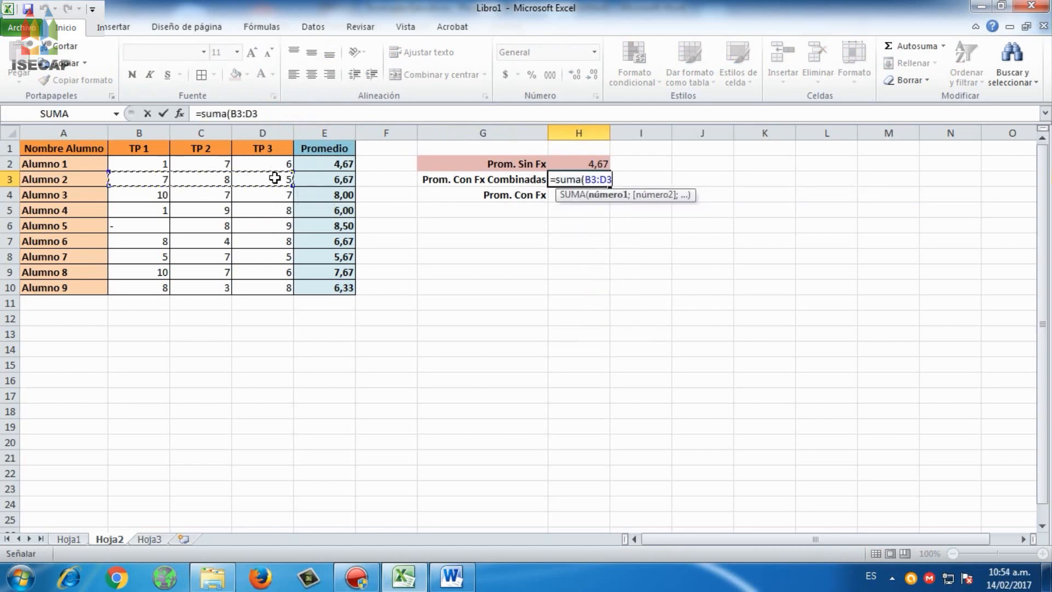
type(")")
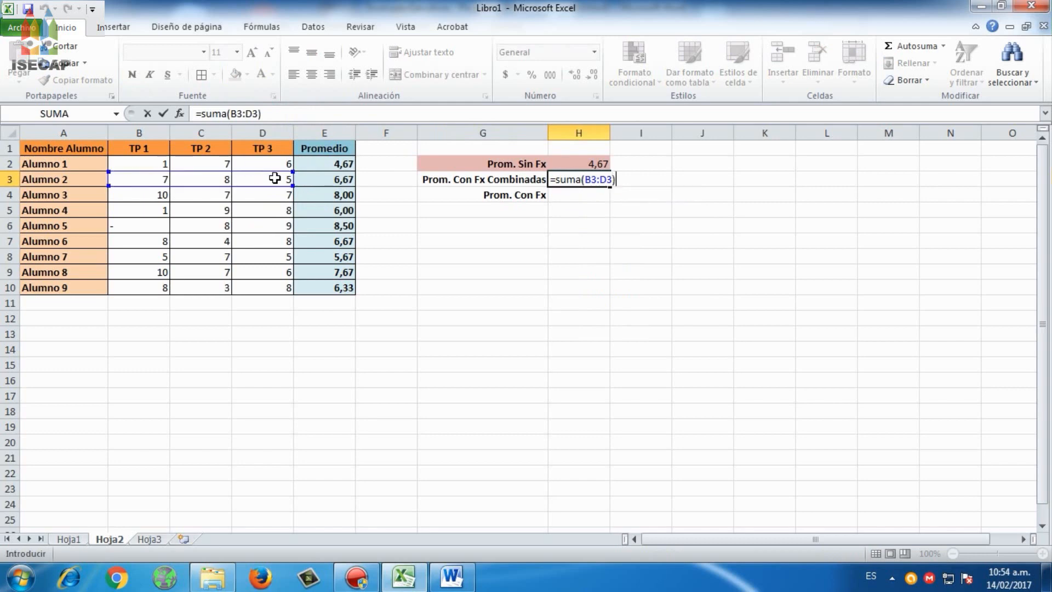
type("/")
type("3")
key("Return")
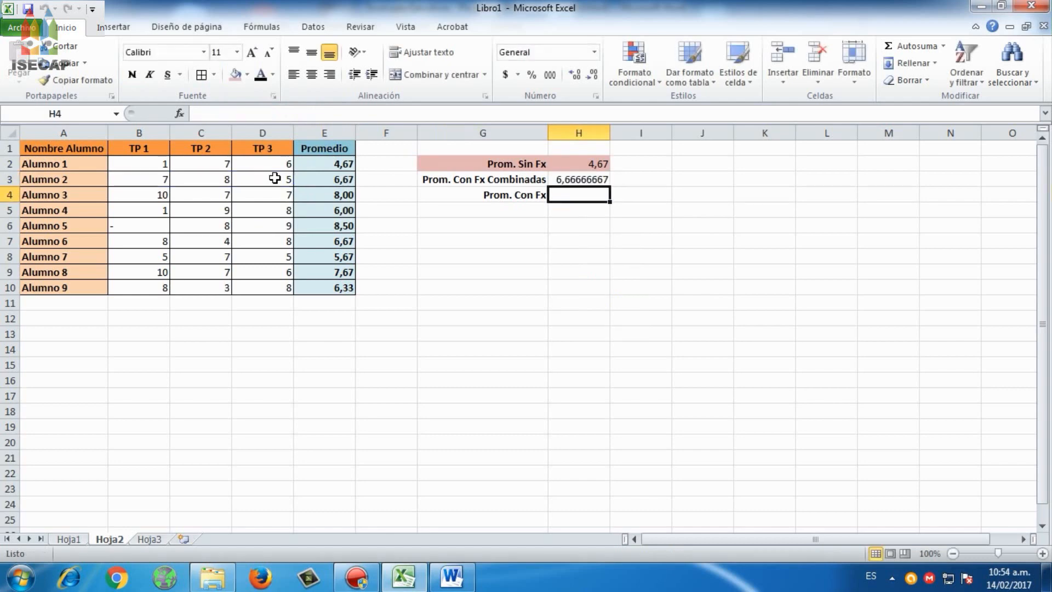
Apply the Número format to the average in H3
key("Up")
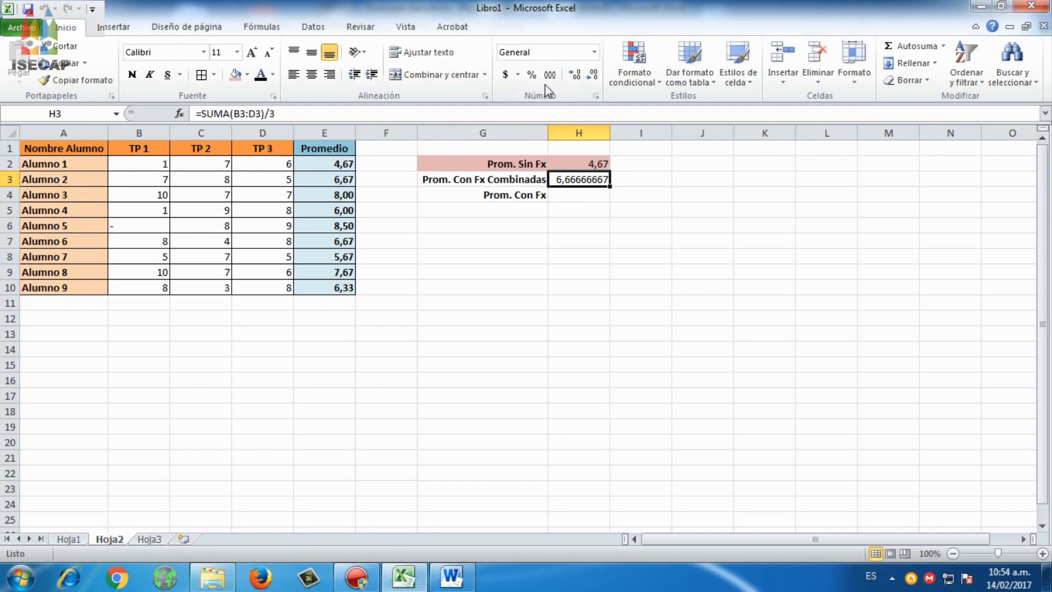
left_click(592, 53)
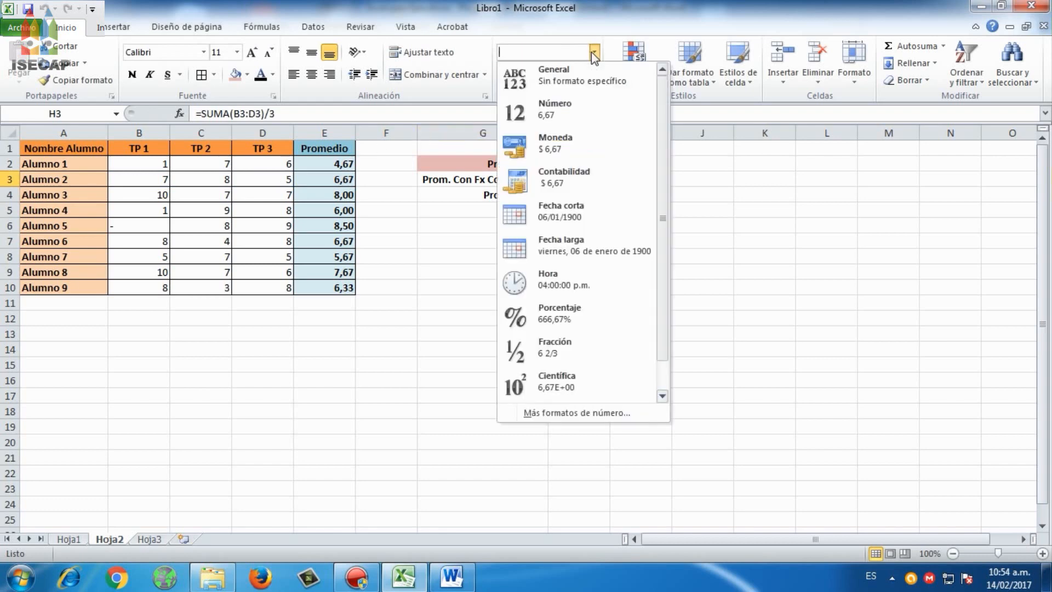
left_click(570, 109)
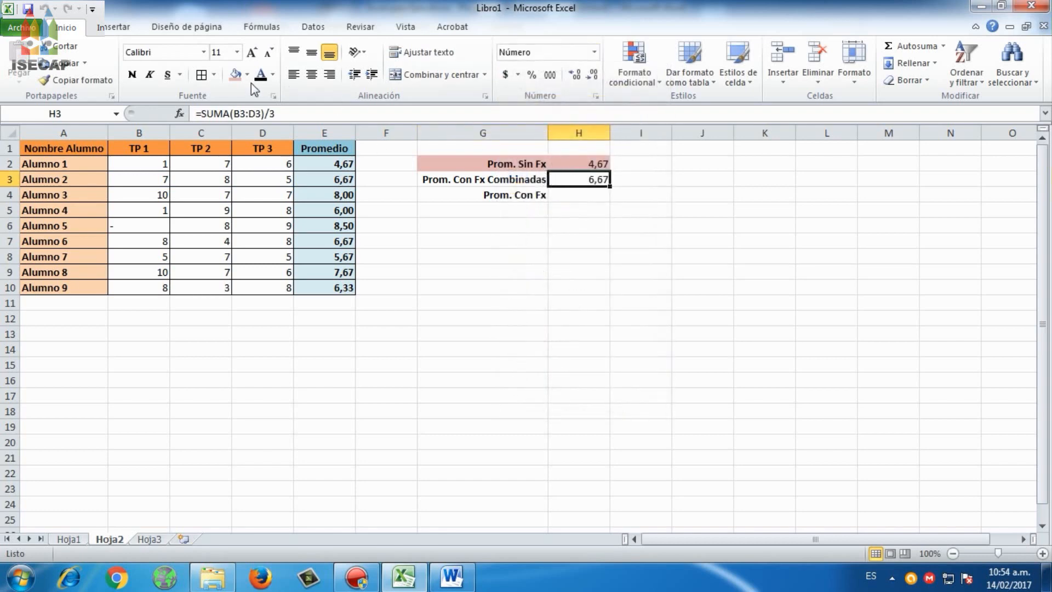
Replace the divisor 3 in H3's formula with CONTAR(B3:D3), giving =SUMA(B3:D3)/CONTAR(B3:D3)
left_click(269, 113)
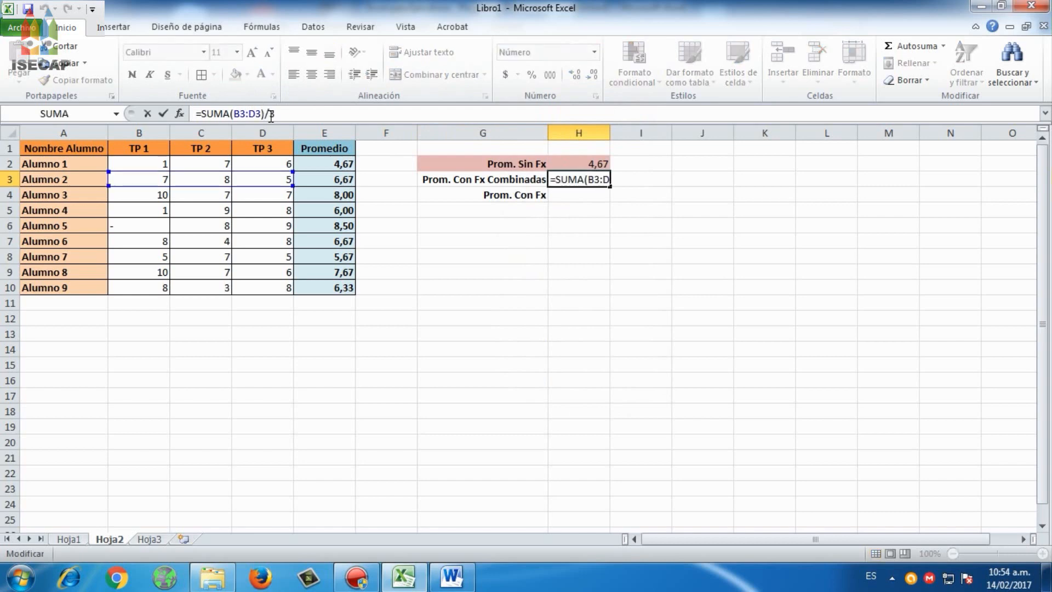
left_click_drag(270, 115, 300, 116)
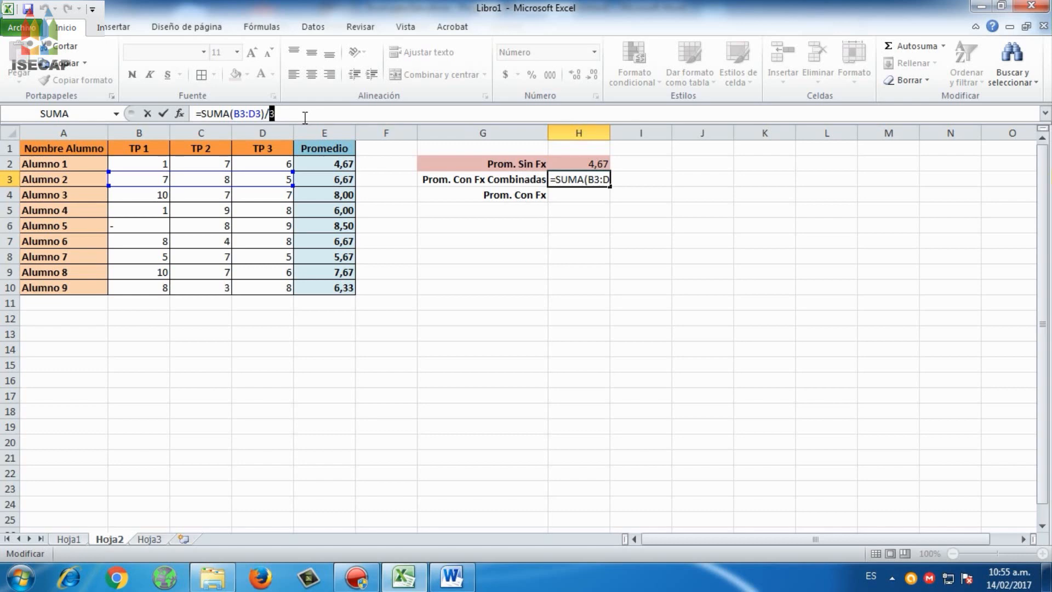
type("contar(")
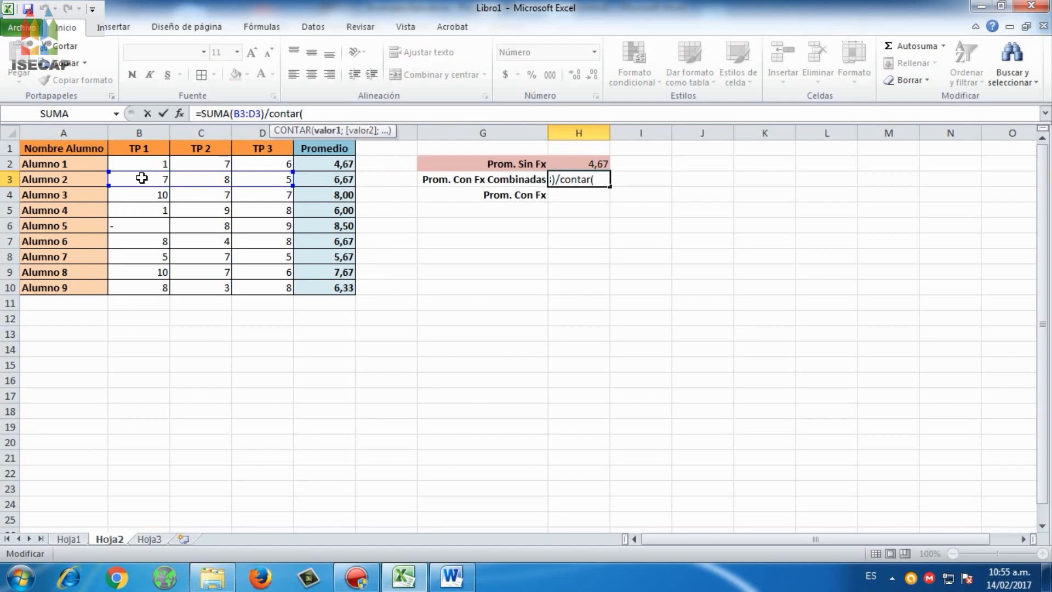
left_click_drag(142, 178, 268, 173)
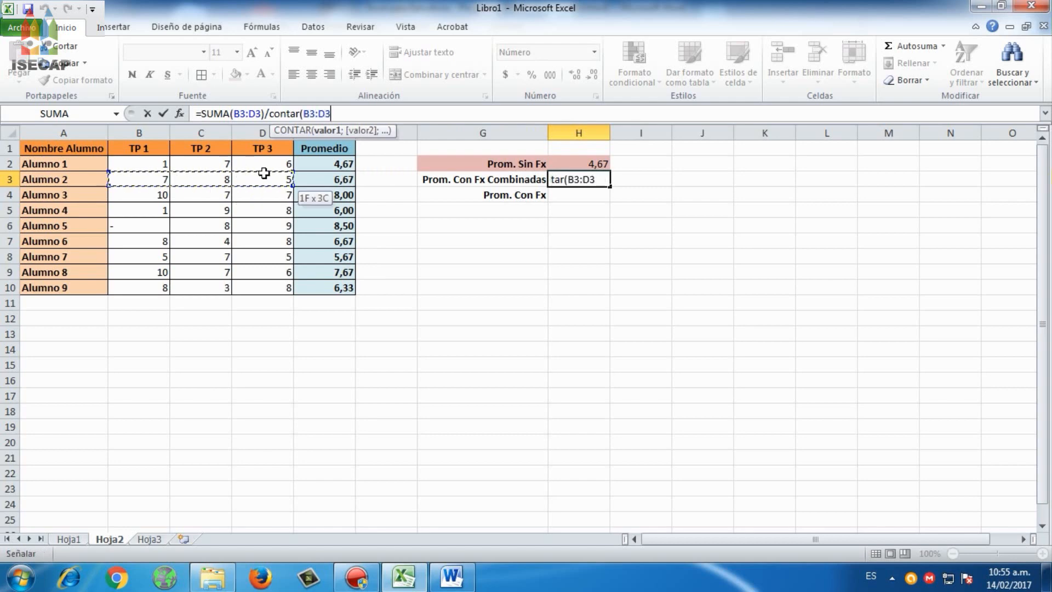
type(")")
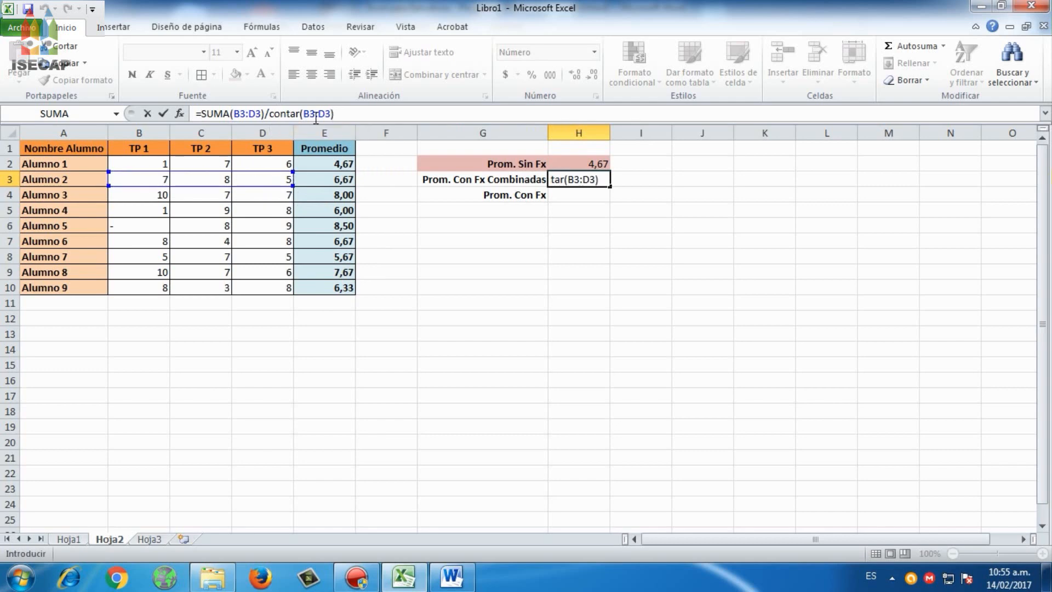
left_click_drag(310, 114, 303, 114)
type("d")
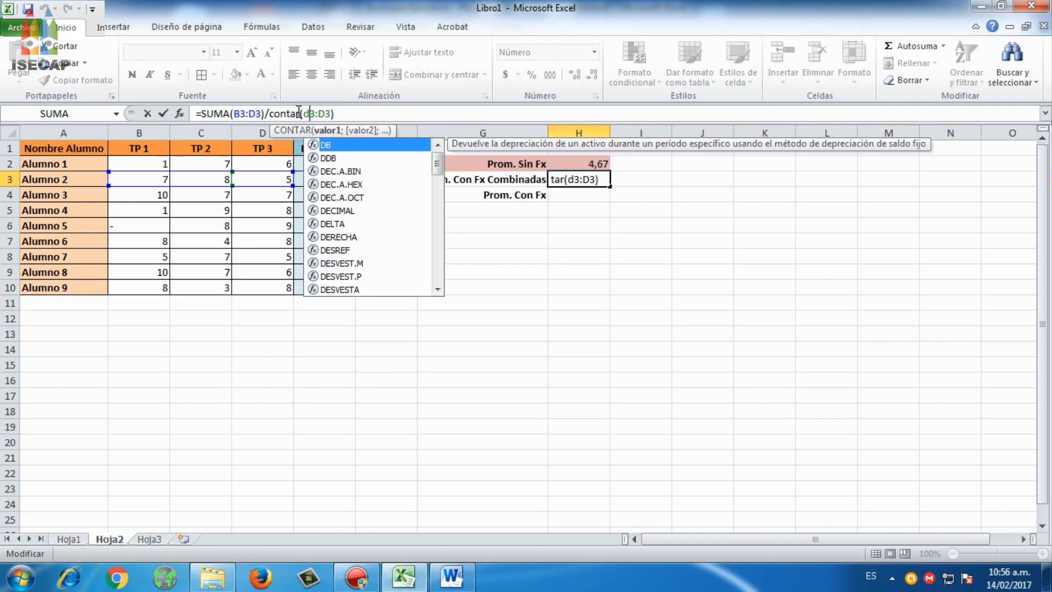
key("BackSpace")
type("b")
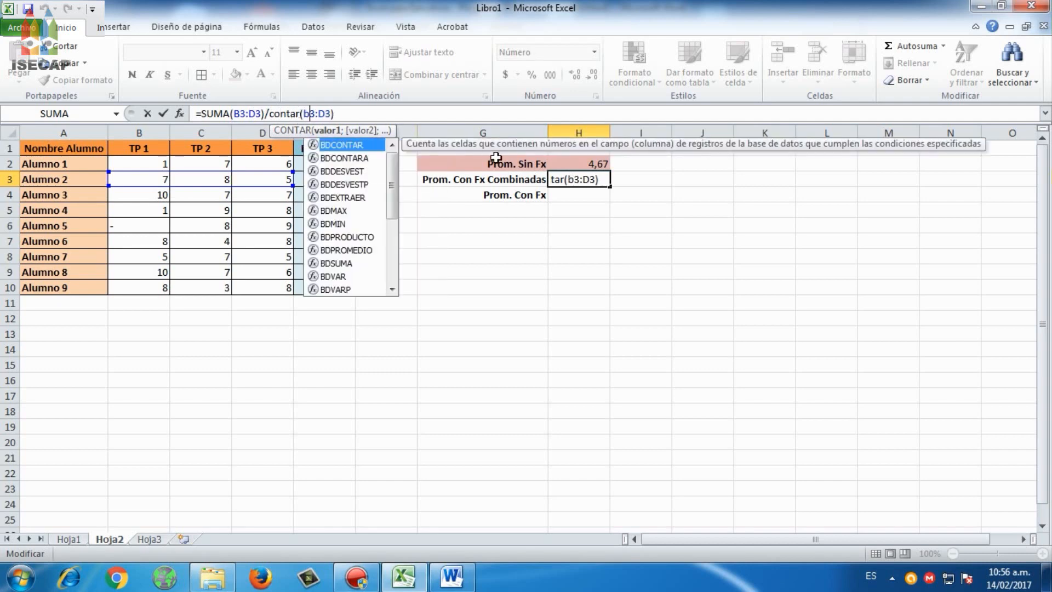
left_click(407, 116)
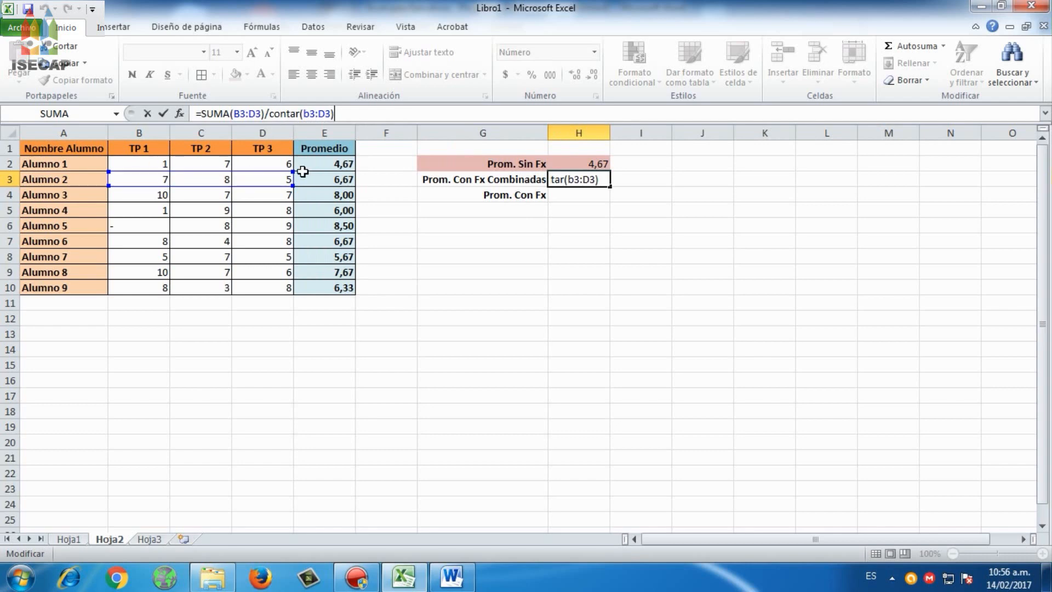
key("Return")
key("Up")
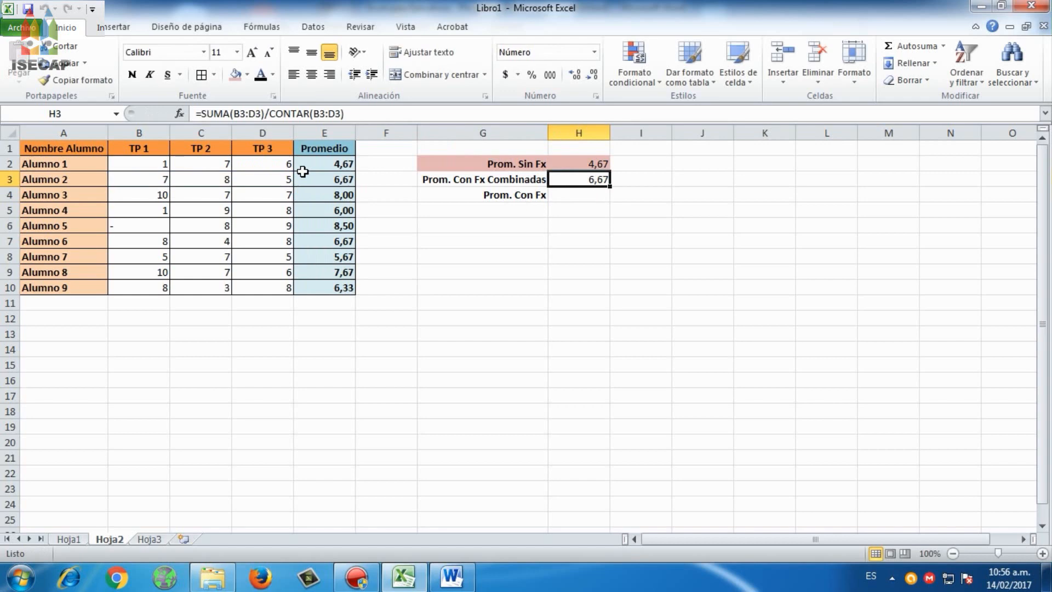
Compare the function-free formula in H2 with the combined-function formula in H3
key("Up")
key("Down")
key("Left")
key("Left")
key("Right")
key("Right")
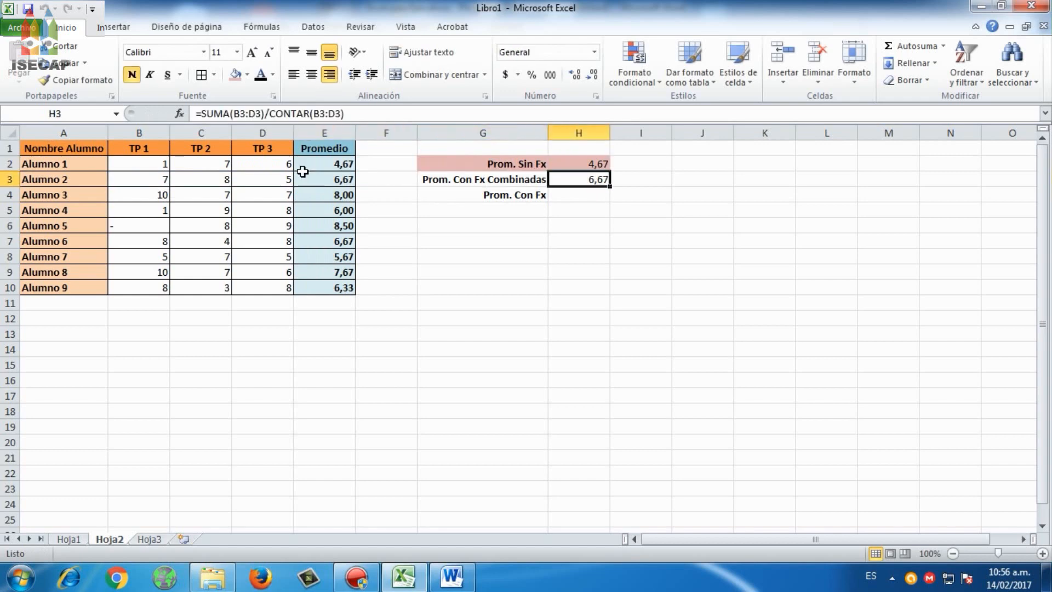
key("Right")
key("Left")
key("Right")
key("Left")
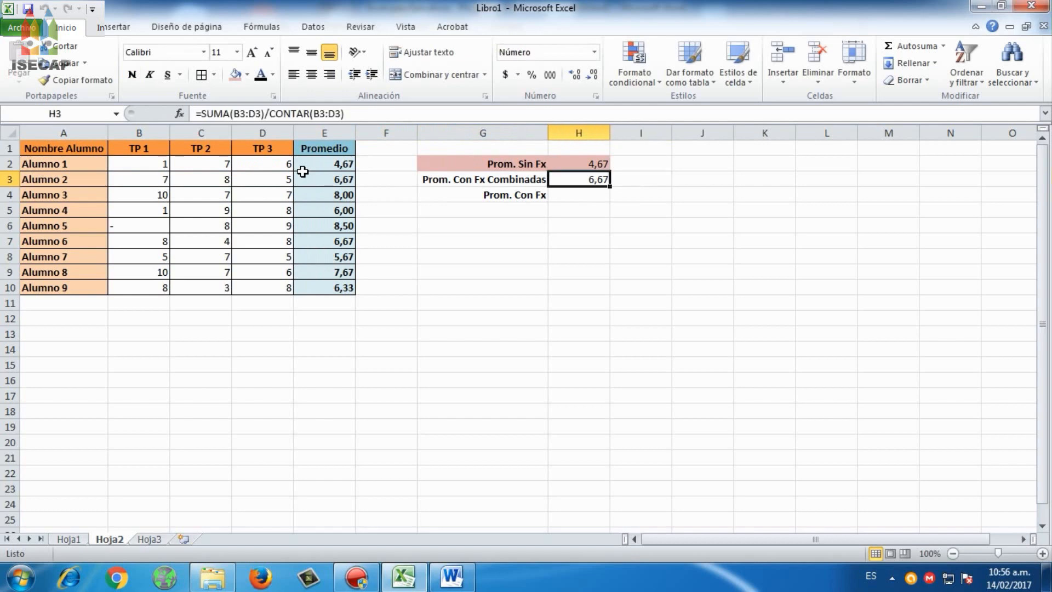
key("Up")
key("Down")
key("Up")
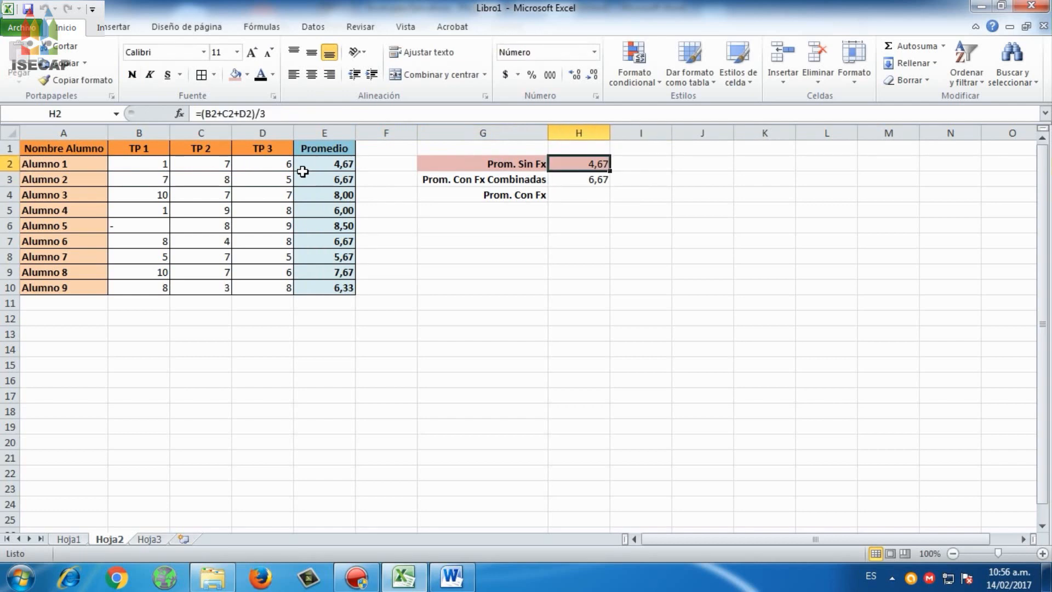
key("Down")
key("Up")
key("Down")
key("Up")
key("Down")
Change both ranges in H3's formula to Alumno 1's grades, making it =SUMA(B2:D2)/CONTAR(B2:D2)
left_click(246, 113)
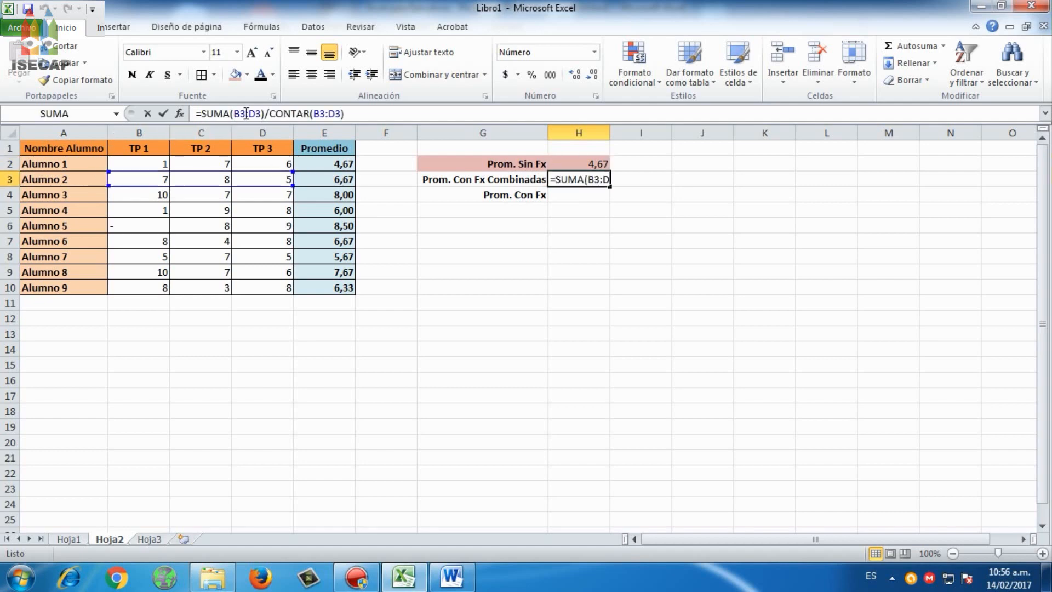
left_click_drag(246, 113, 256, 114)
type("2:D2")
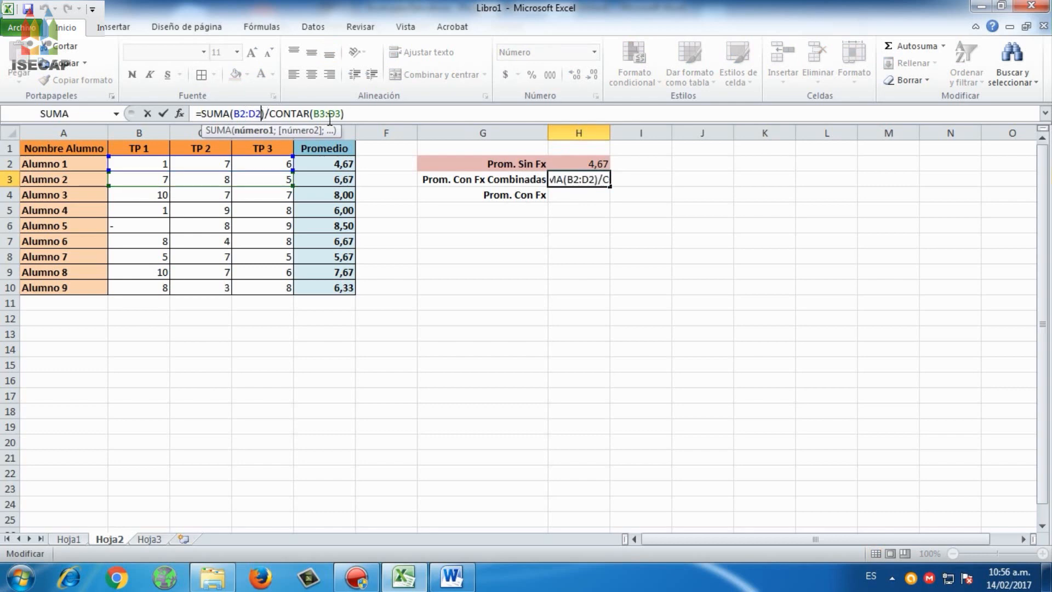
left_click_drag(328, 113, 335, 113)
type("2")
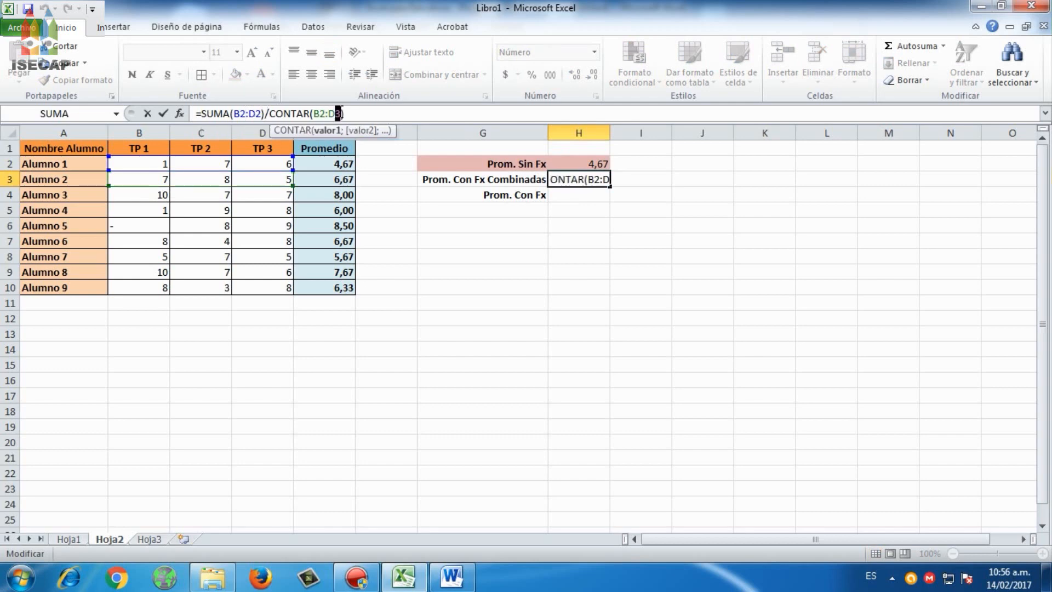
type("2")
key("Return")
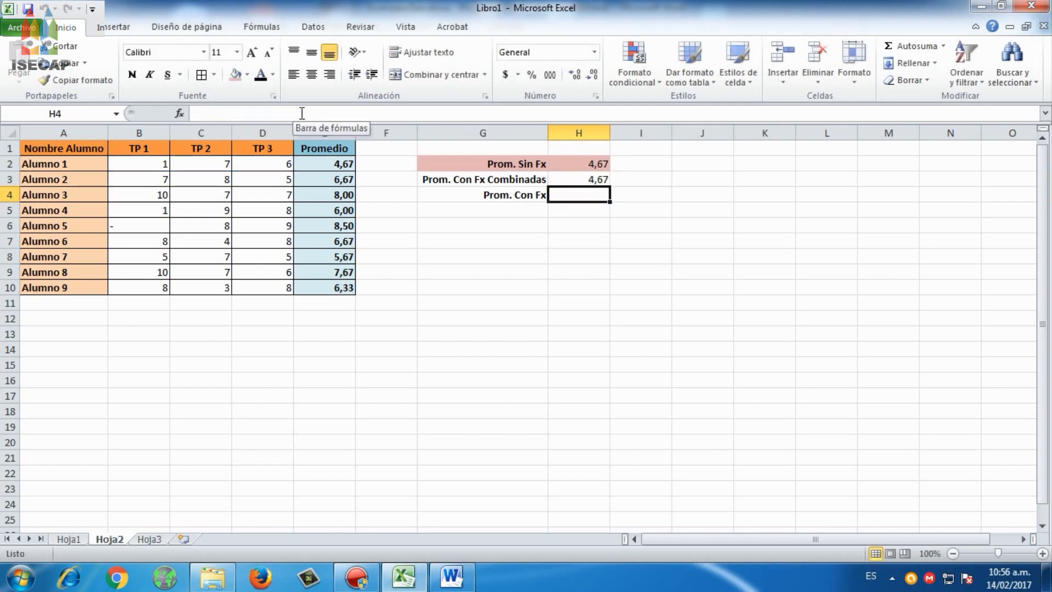
Calculate Alumno 1's average in H4 with the formula =PROMEDIO(B2:D2)
type("=")
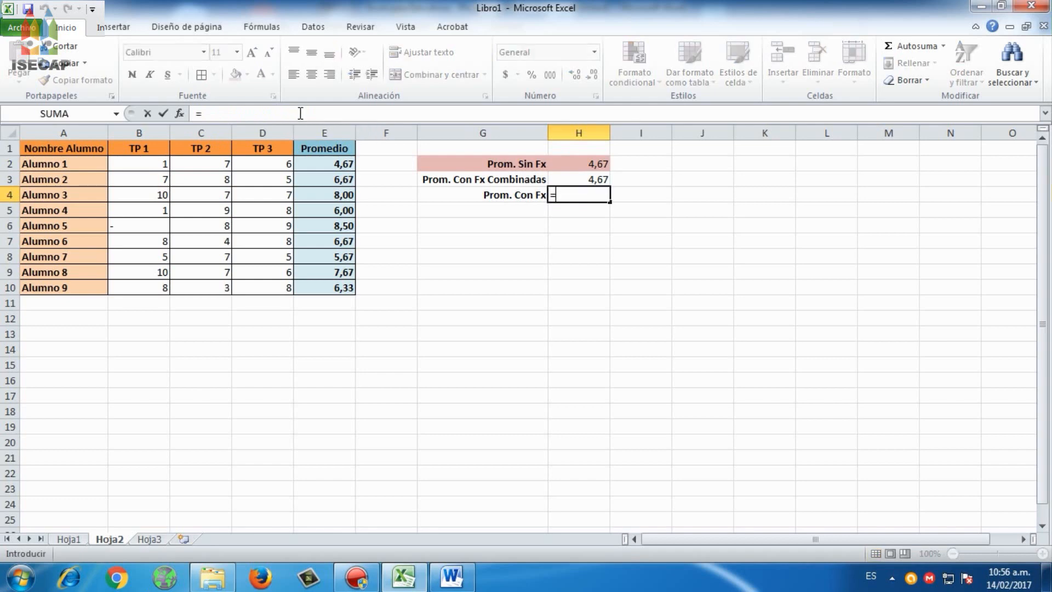
type("prom")
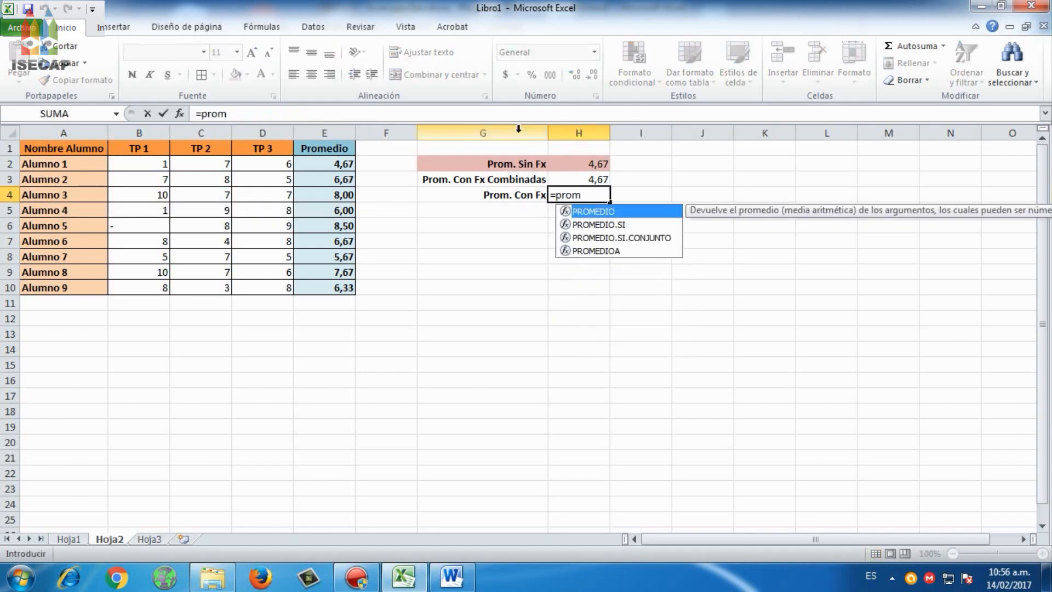
double_click(599, 211)
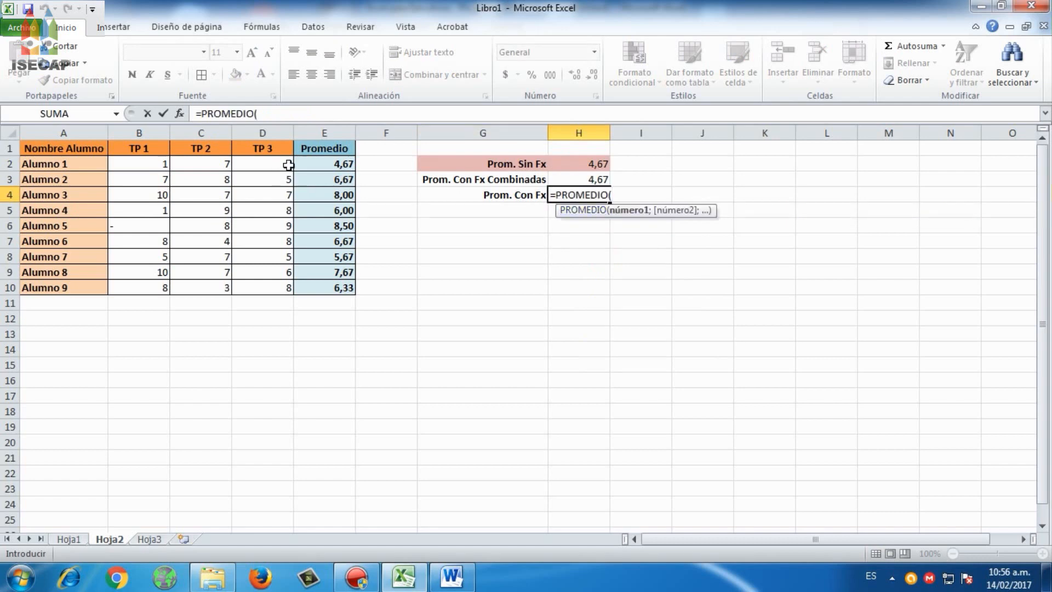
left_click(241, 165)
left_click_drag(241, 165, 159, 163)
type(")")
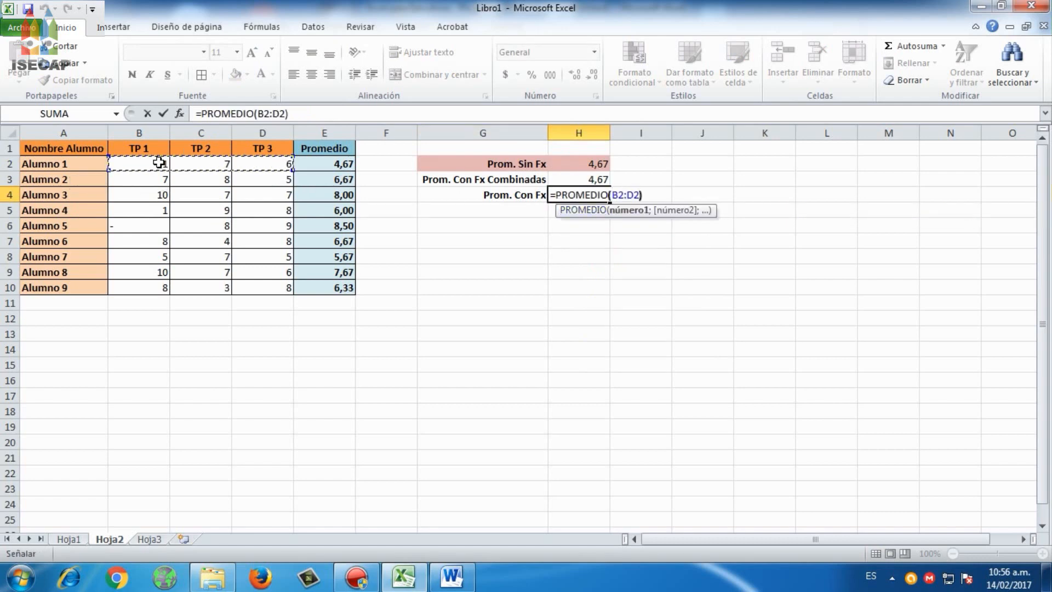
key("Return")
Apply the Número format to the average in H4
key("Up")
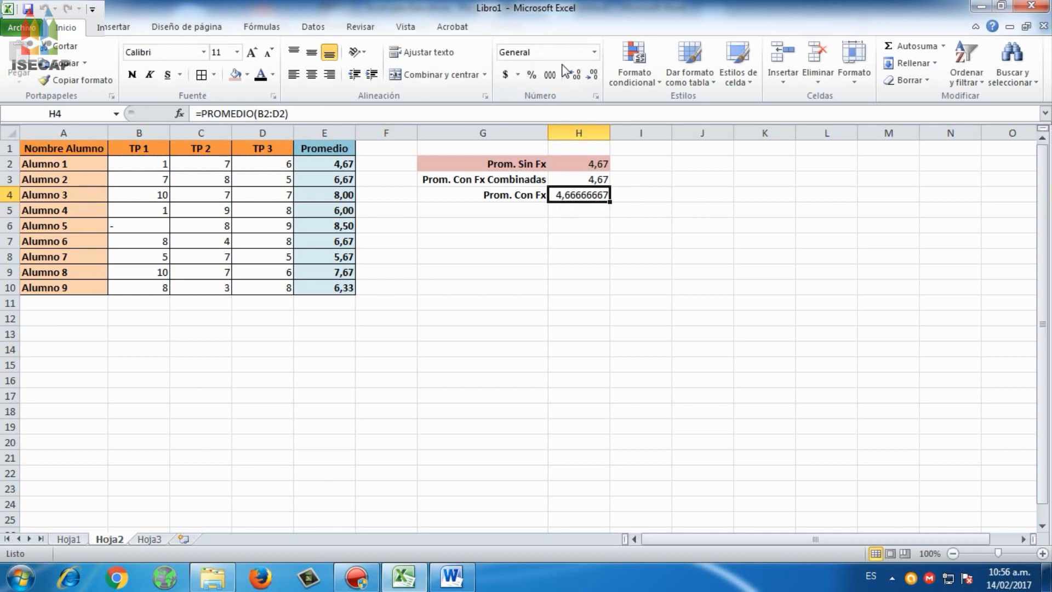
left_click(594, 52)
left_click(550, 110)
Fill cells G3:H3 with a red theme colour paler than the one in G2:H2
left_click_drag(538, 167, 598, 179)
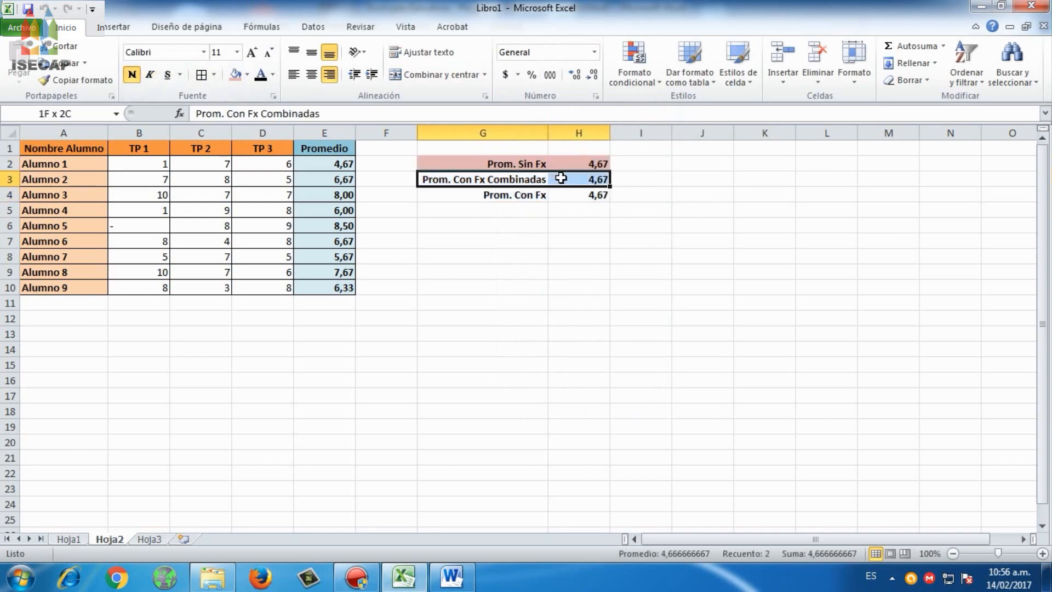
left_click(247, 74)
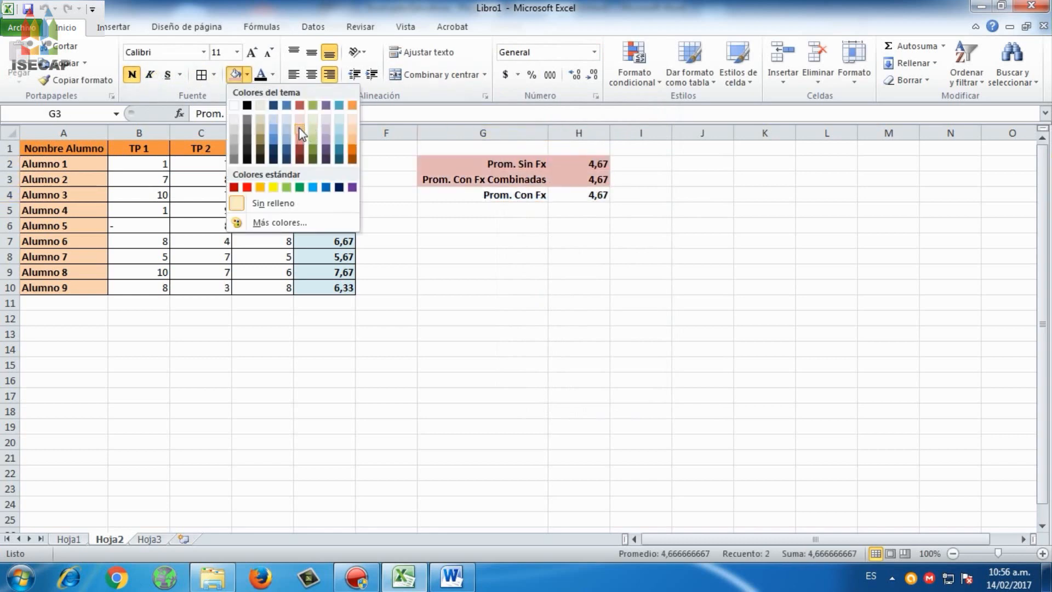
left_click(301, 126)
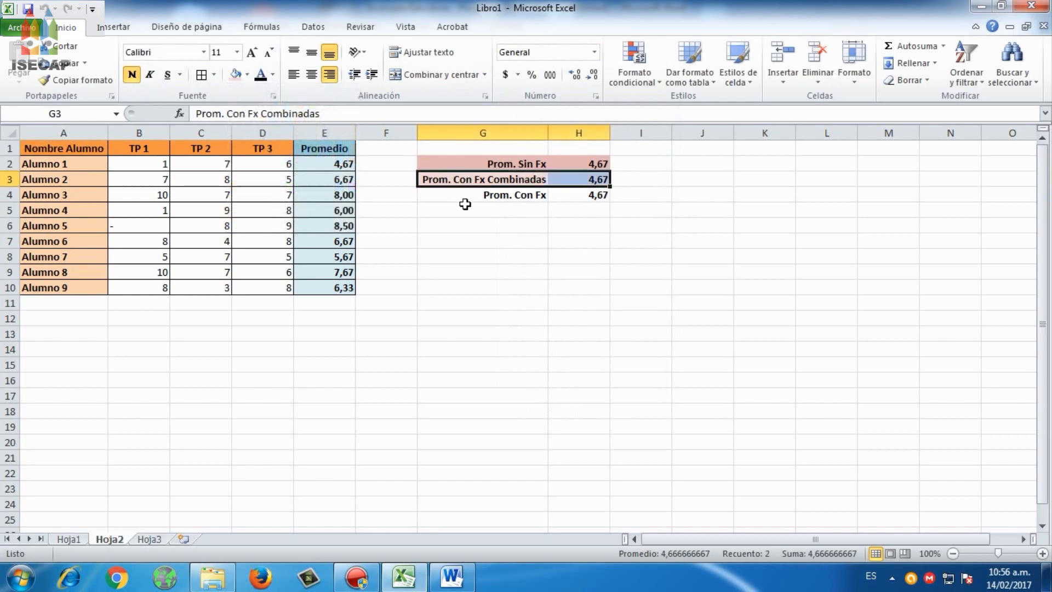
Fill cells G4:H4 with a light tan theme colour
left_click_drag(465, 196, 575, 195)
left_click(247, 74)
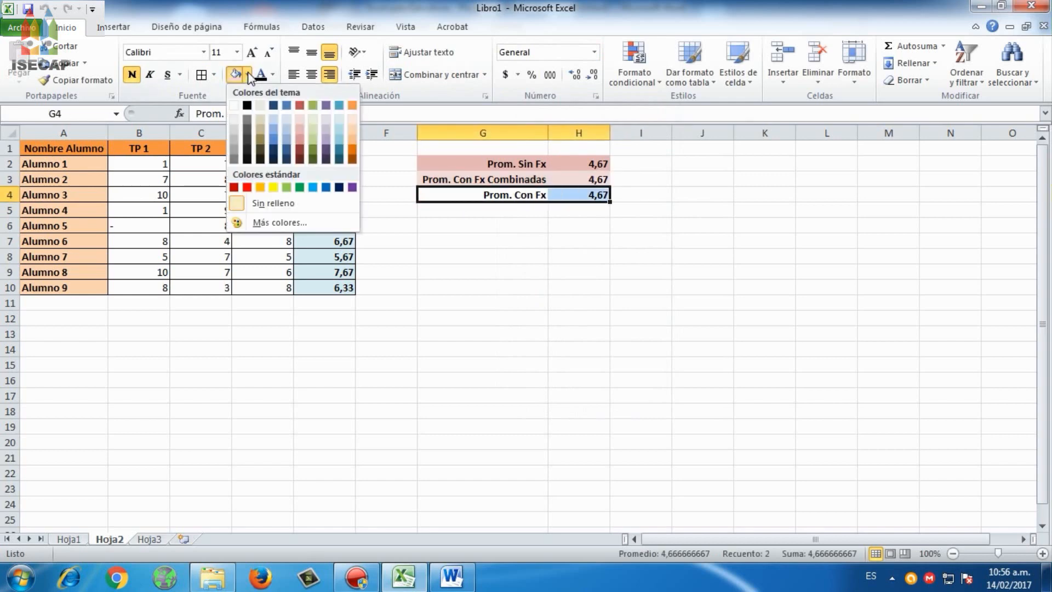
left_click(261, 120)
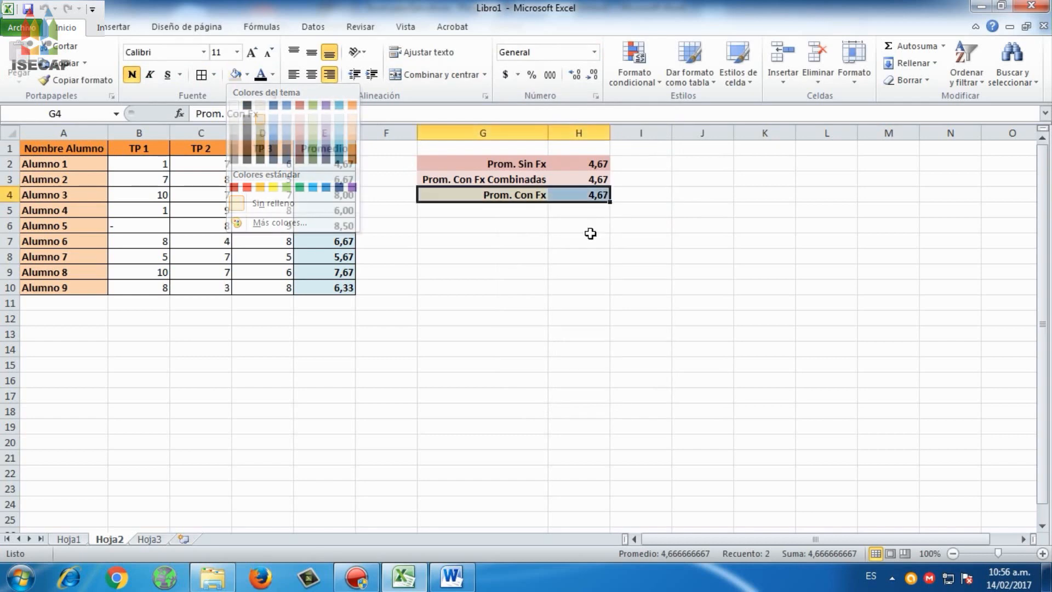
left_click(581, 226)
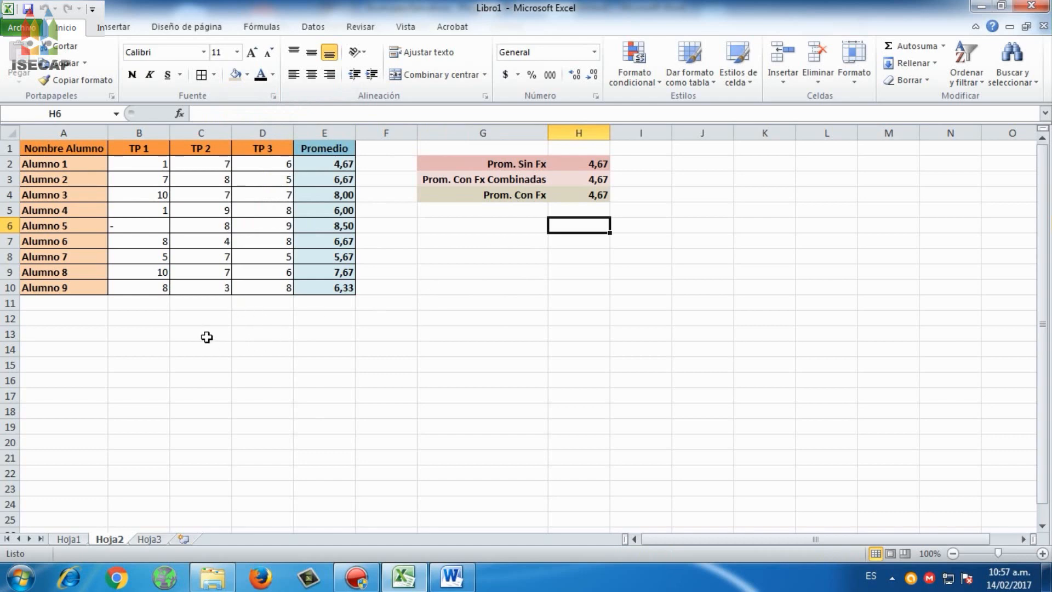
left_click_drag(578, 164, 580, 195)
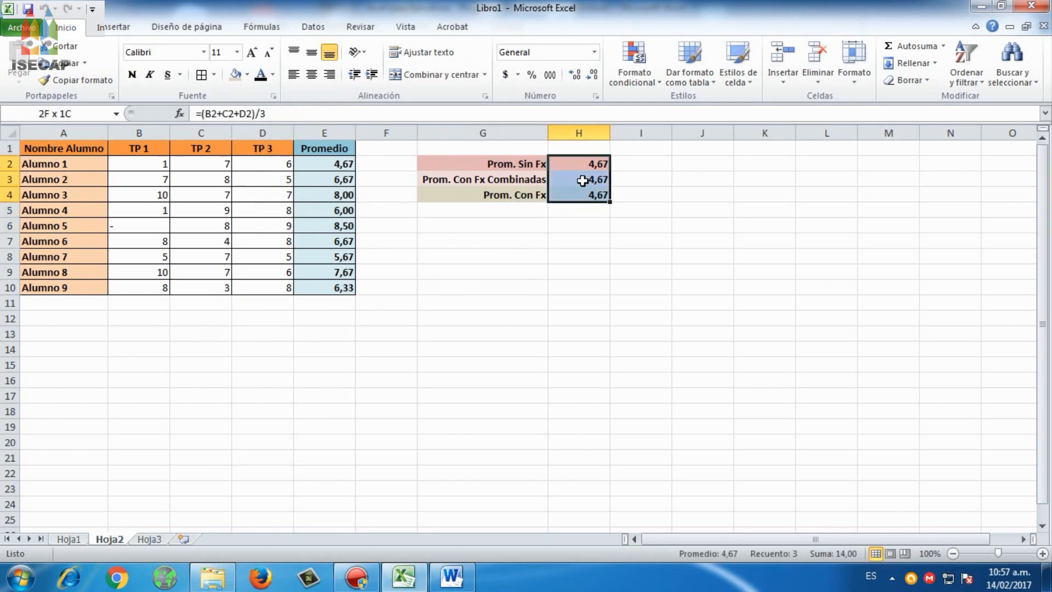
left_click(542, 255)
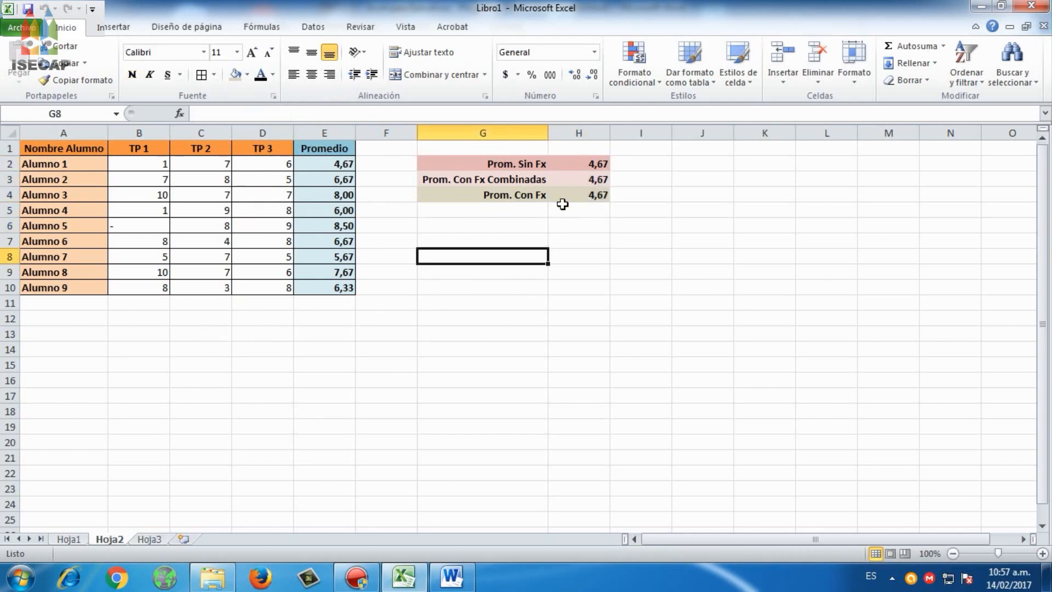
left_click(62, 323)
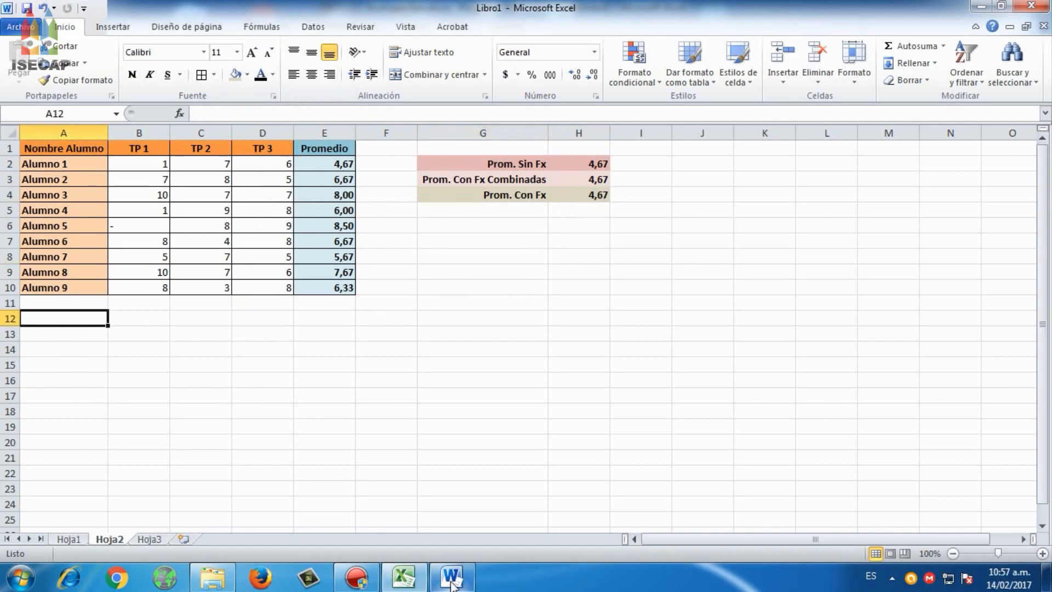
Switch to the Word course document and examine Ejercicio 21, the student grades sheet, below the PROMEDIO, MAX and MIN descriptions
mouse_move(452, 585)
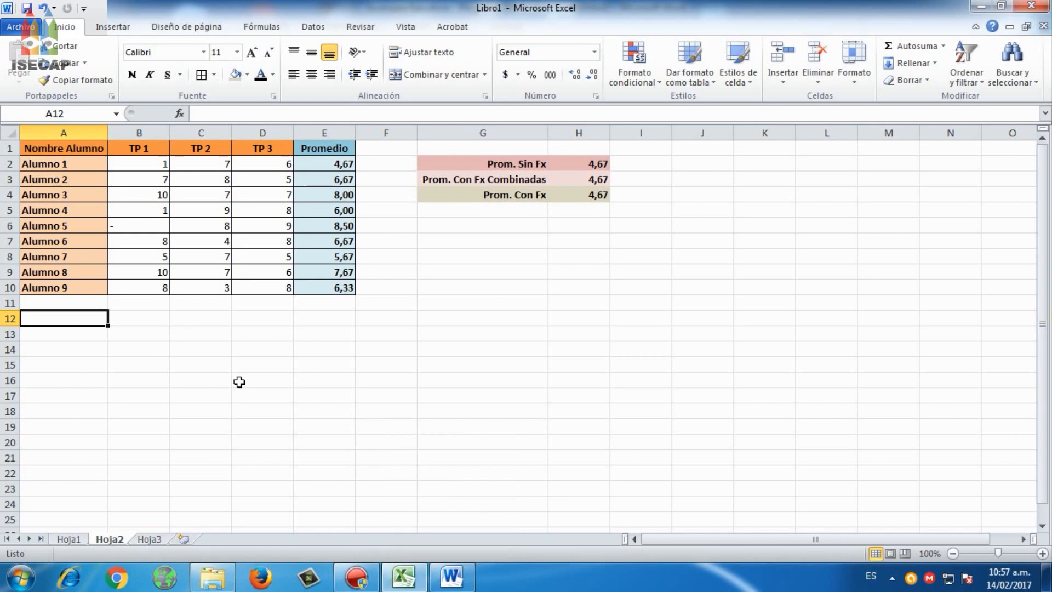
left_click(445, 584)
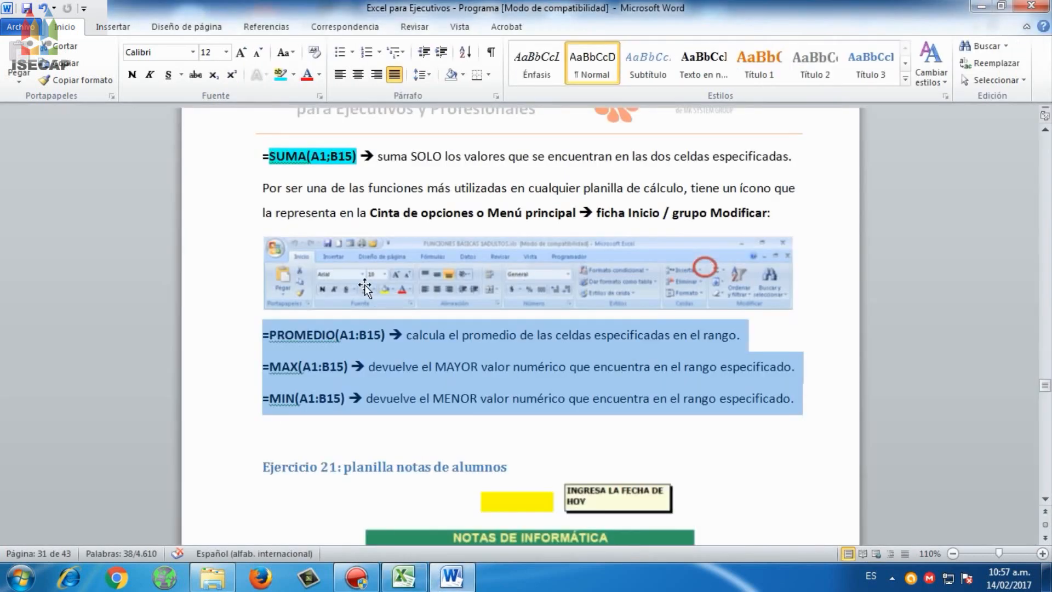
scroll(365, 286, "down", 3)
left_click(291, 200)
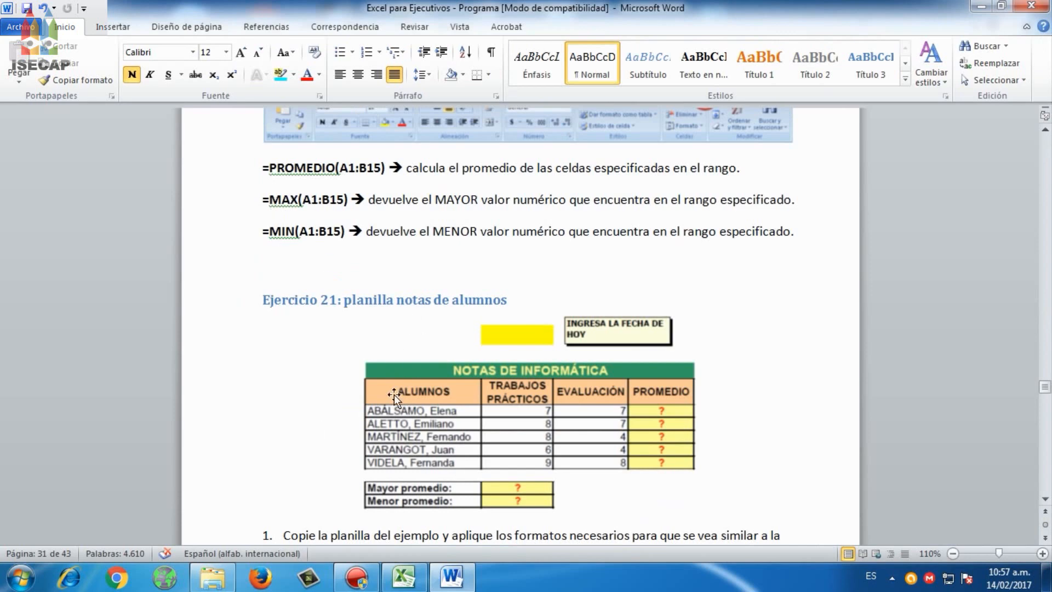
scroll(535, 310, "down", 2)
left_click(792, 315)
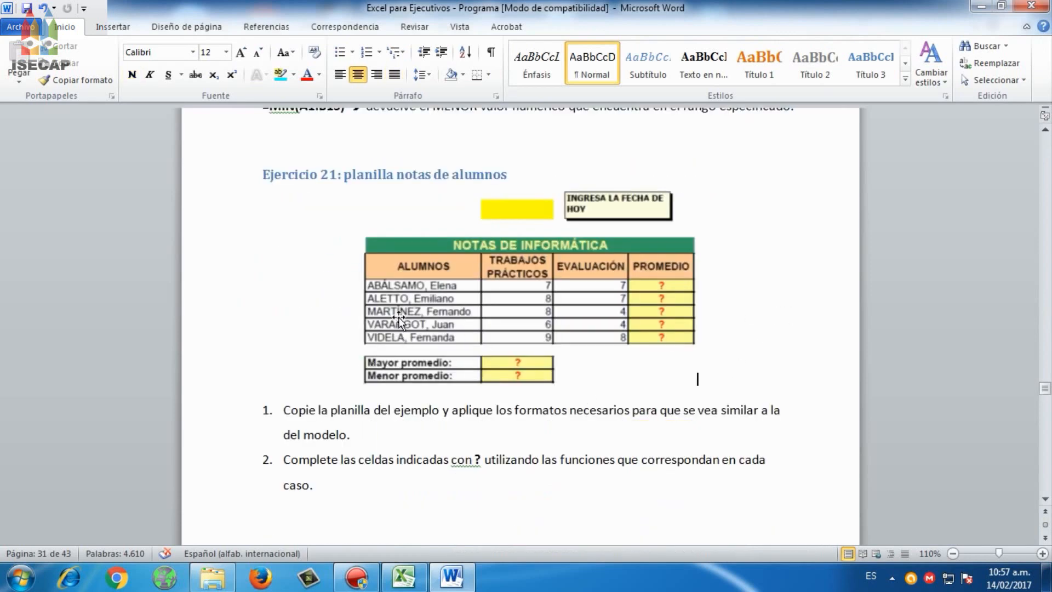
scroll(412, 373, "up", 1)
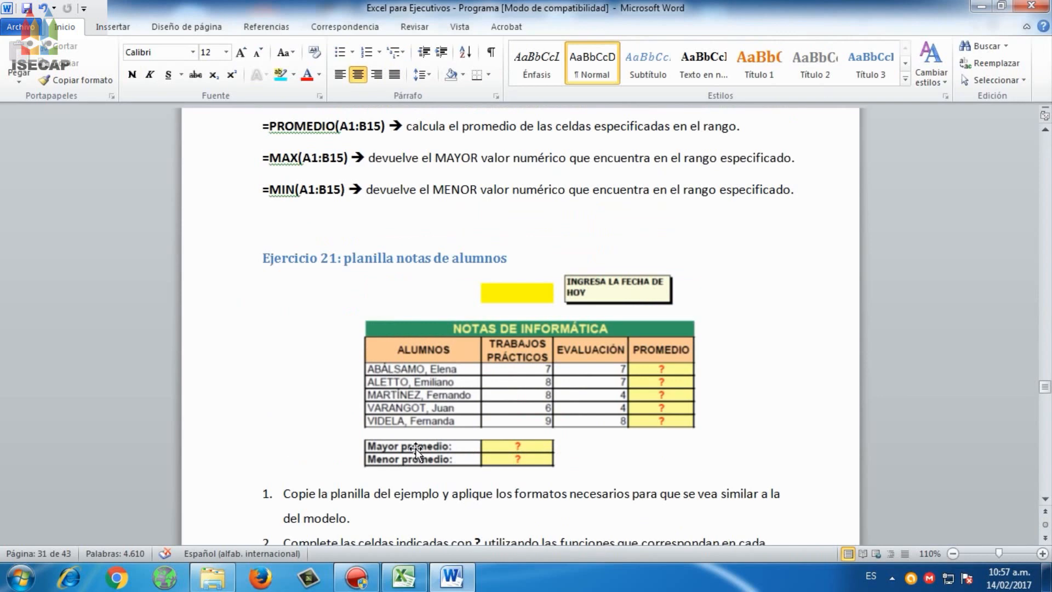
Switch to the Excel workbook and enter the labels "> Promedio:" in A12 and "< Promedio:" in A13
scroll(415, 450, "down", 1)
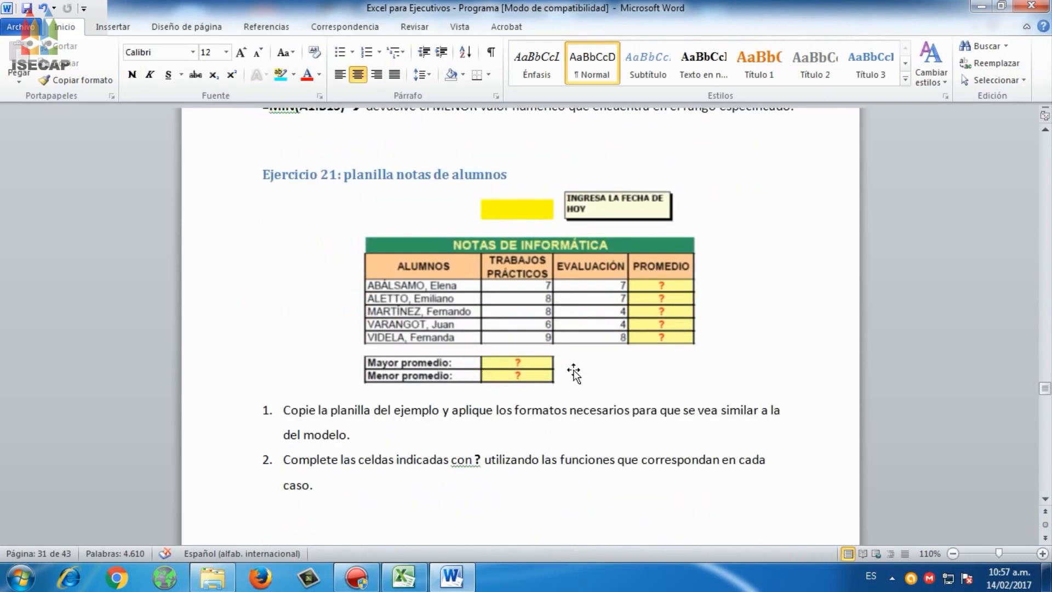
scroll(466, 378, "up", 1)
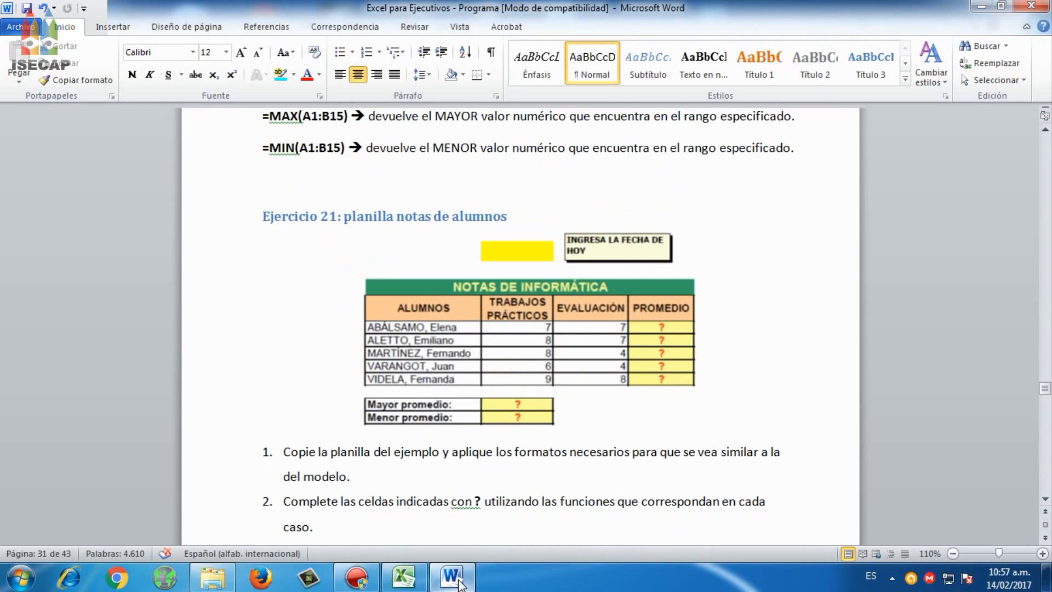
left_click(403, 576)
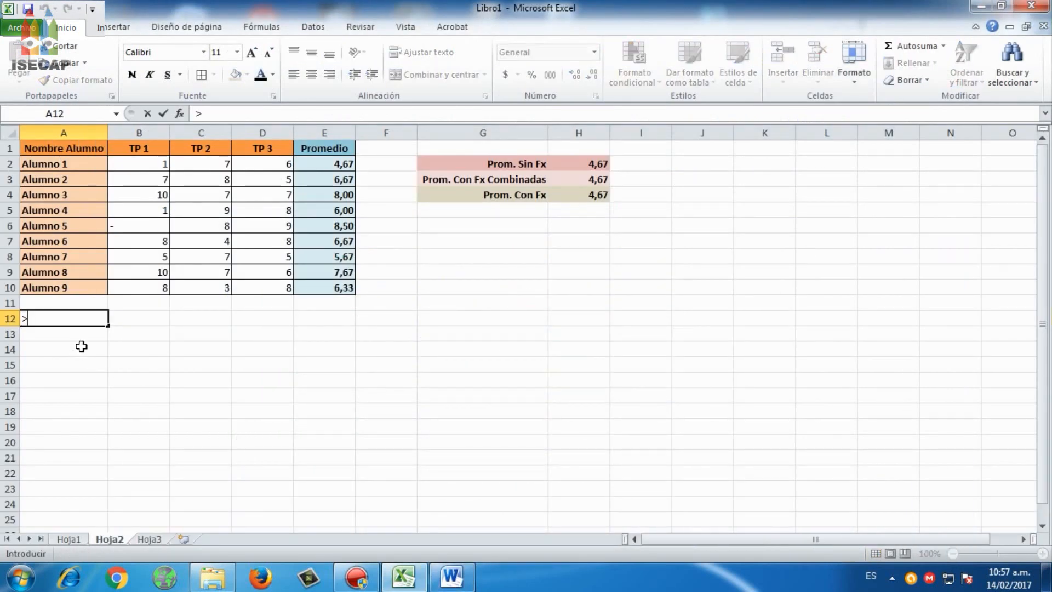
type("> Promedio:")
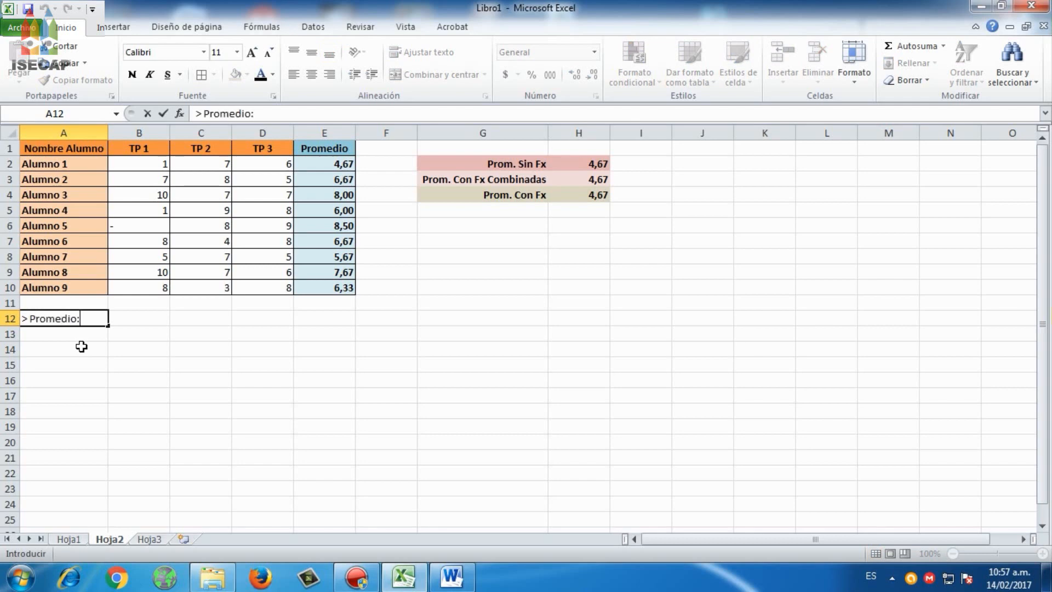
key("Return")
type("<")
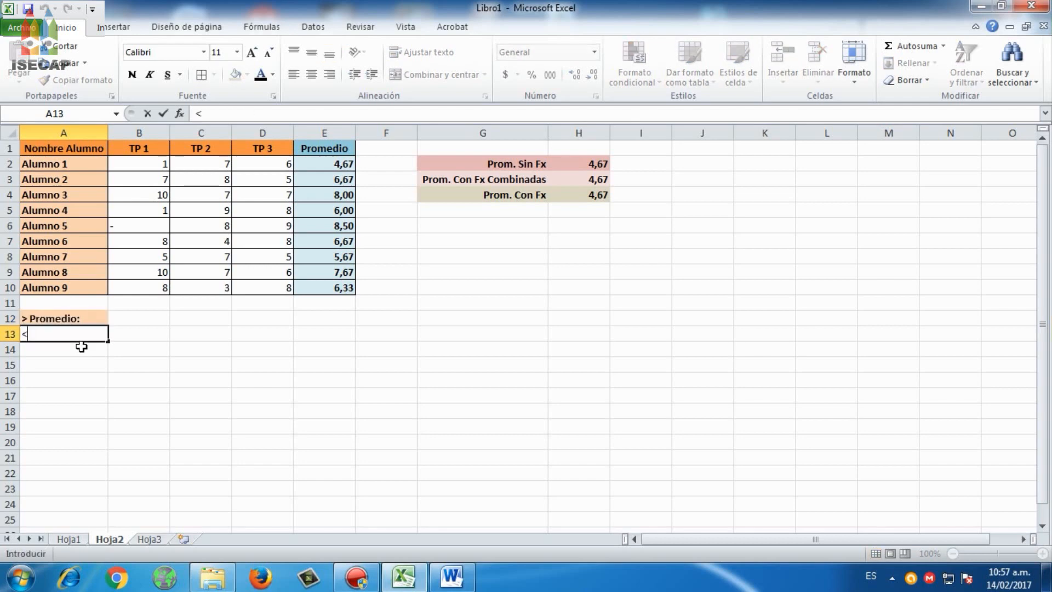
type(" Promedio:")
key("Return")
Fill cells A12:B13 with the olive green theme colour
key("Up")
key("Up")
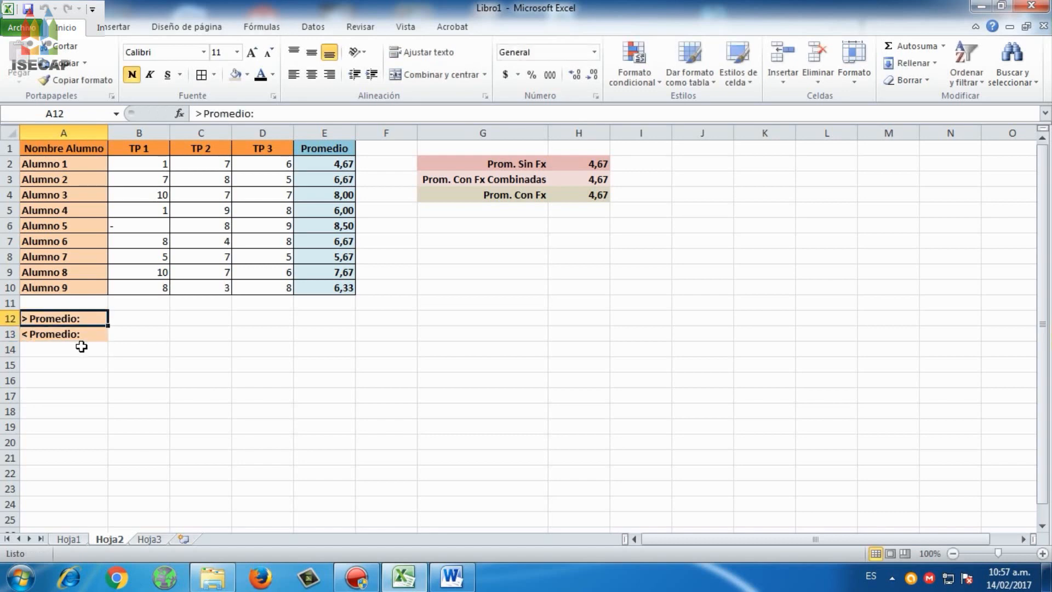
key("Down")
key("shift+Right")
key("shift+Up")
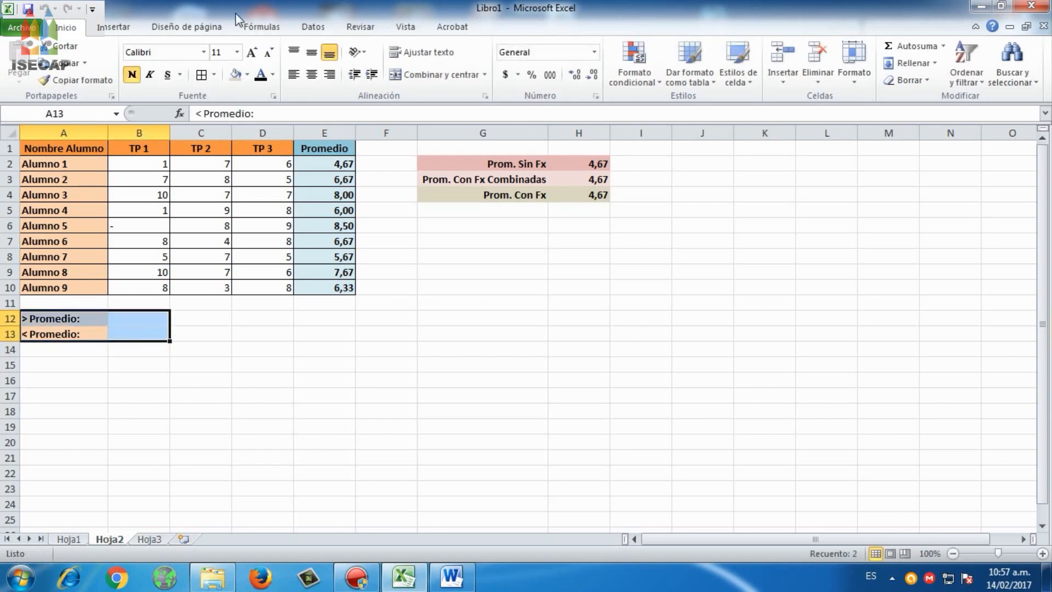
left_click(247, 75)
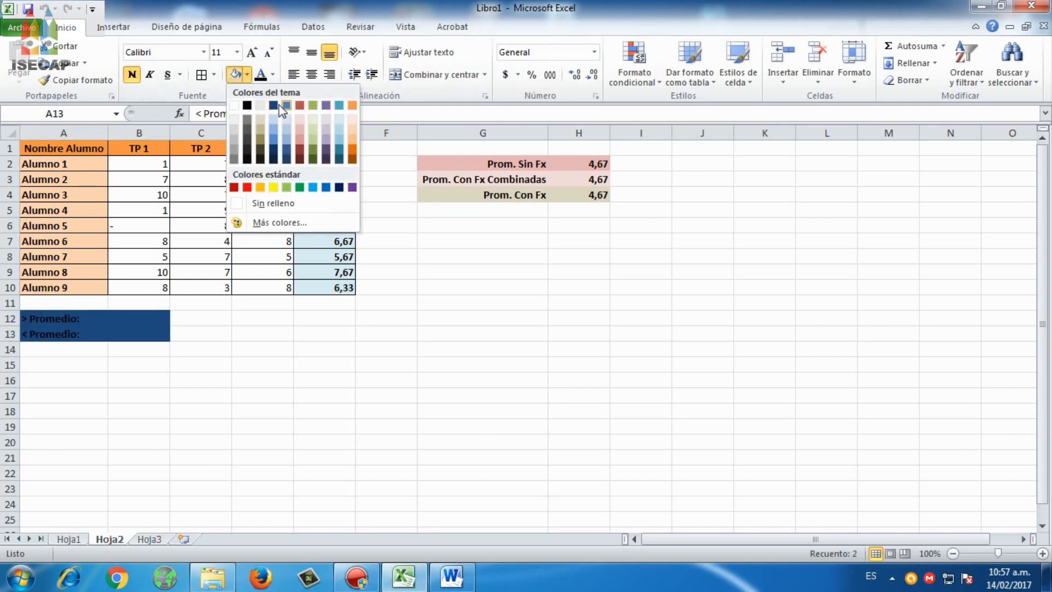
left_click(313, 105)
Fill cells A13:B13 with the standard orange colour
left_click_drag(74, 331, 146, 333)
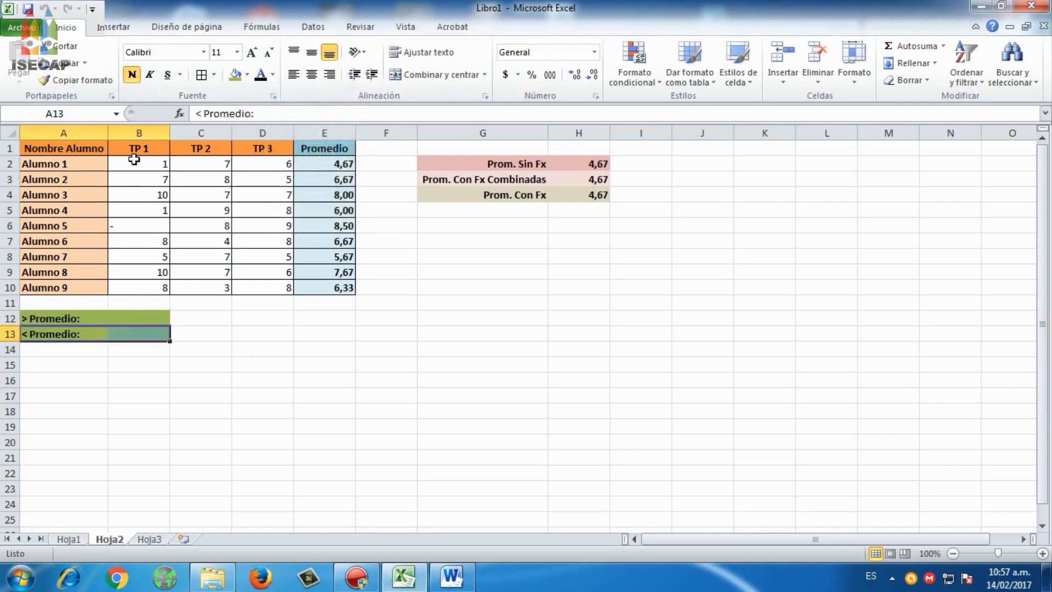
left_click(248, 75)
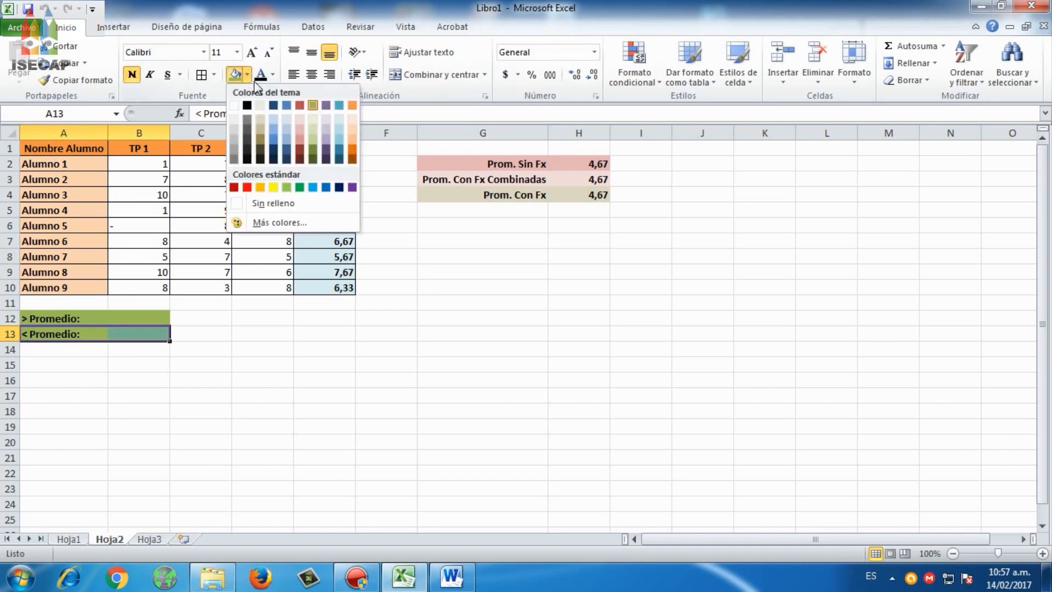
left_click(260, 186)
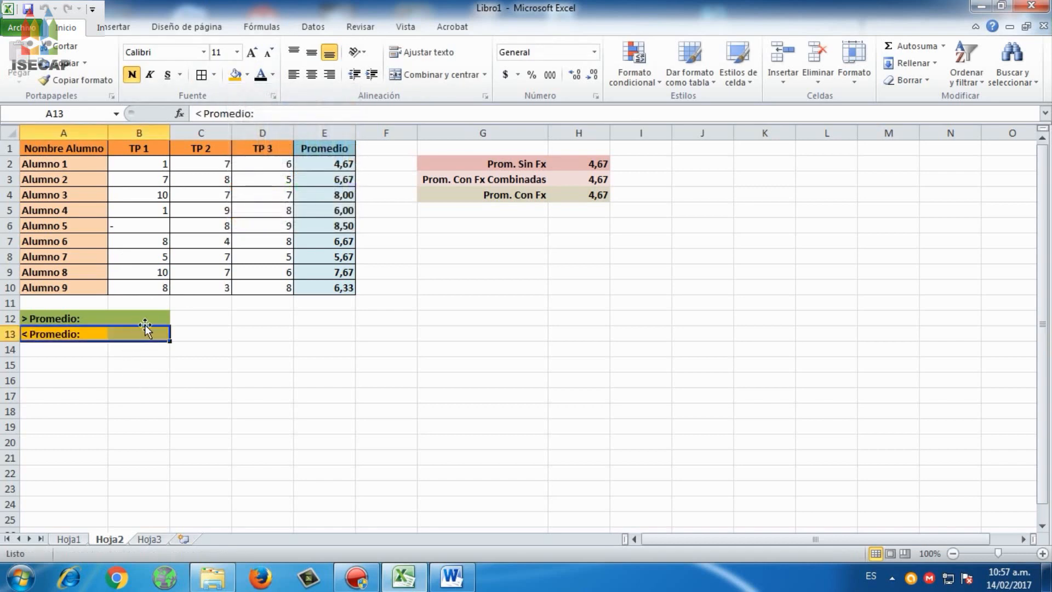
Calculate the highest average in B12 with =MAX(E2:E10) and make the result bold
left_click(150, 318)
type("=")
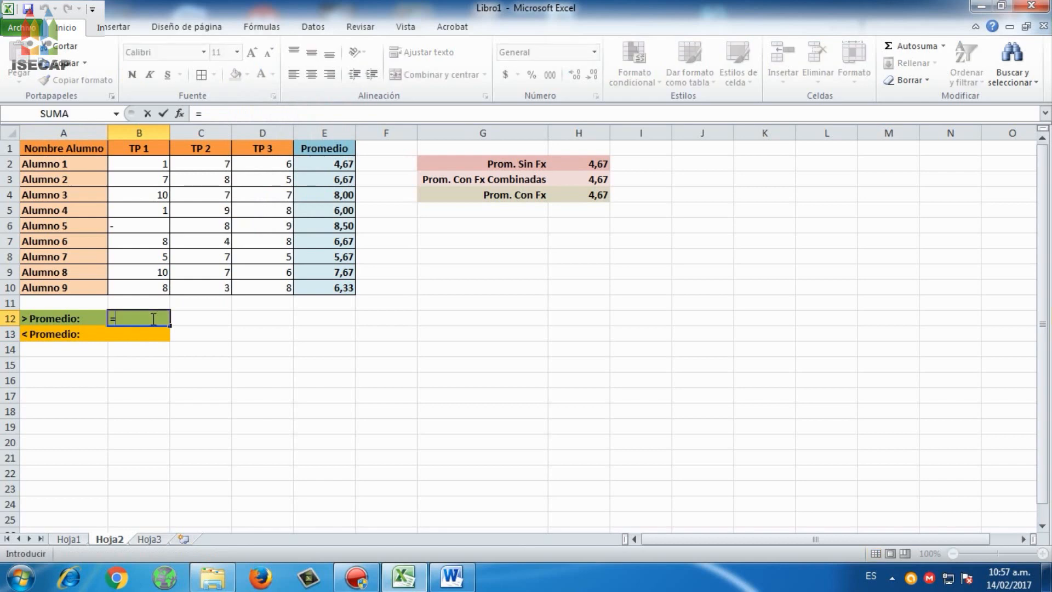
type("max")
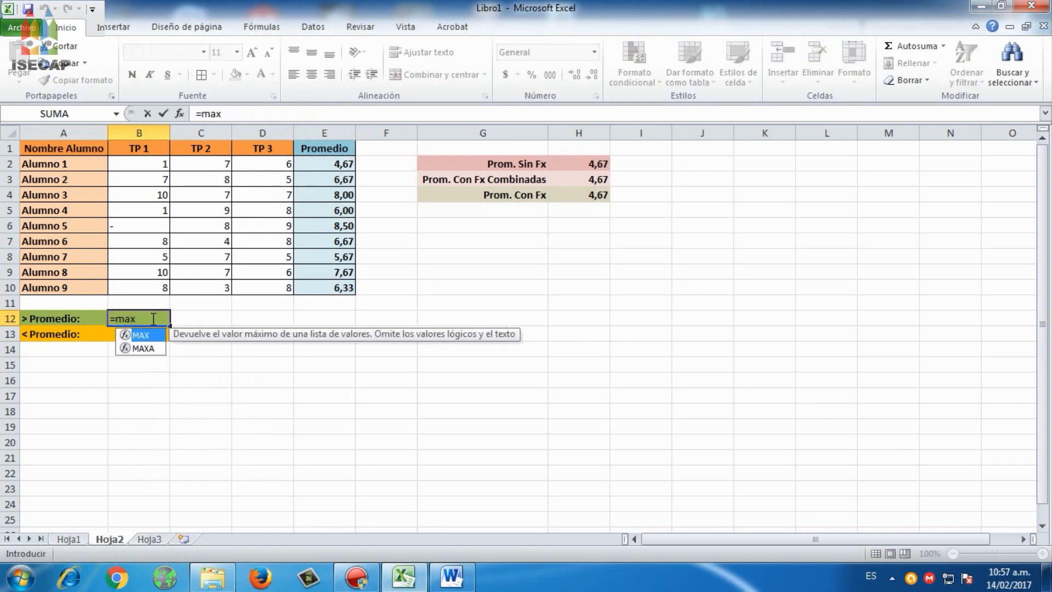
type("(")
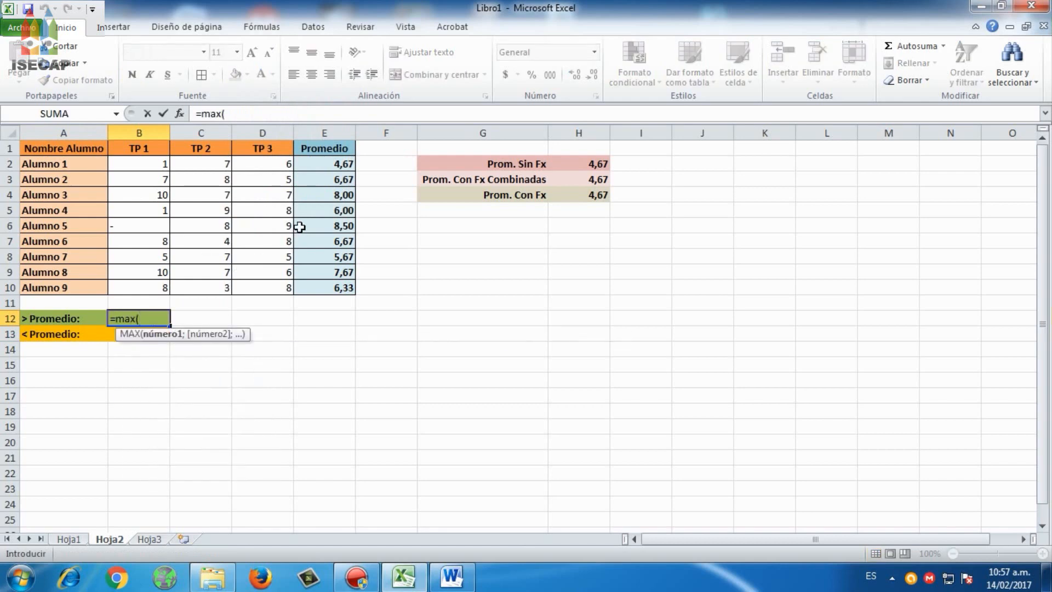
left_click_drag(323, 165, 339, 287)
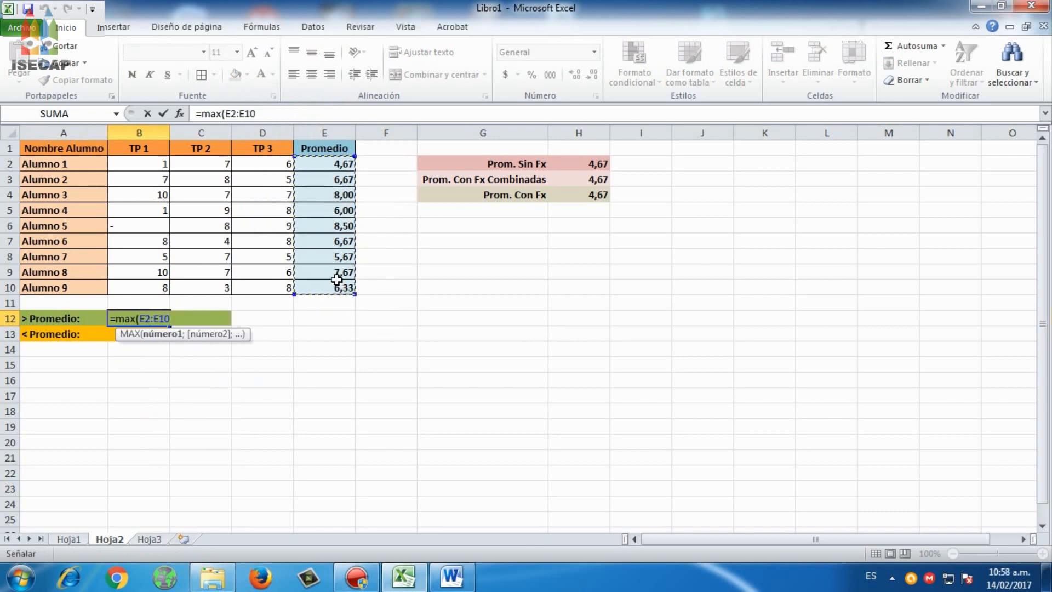
type(")")
key("Return")
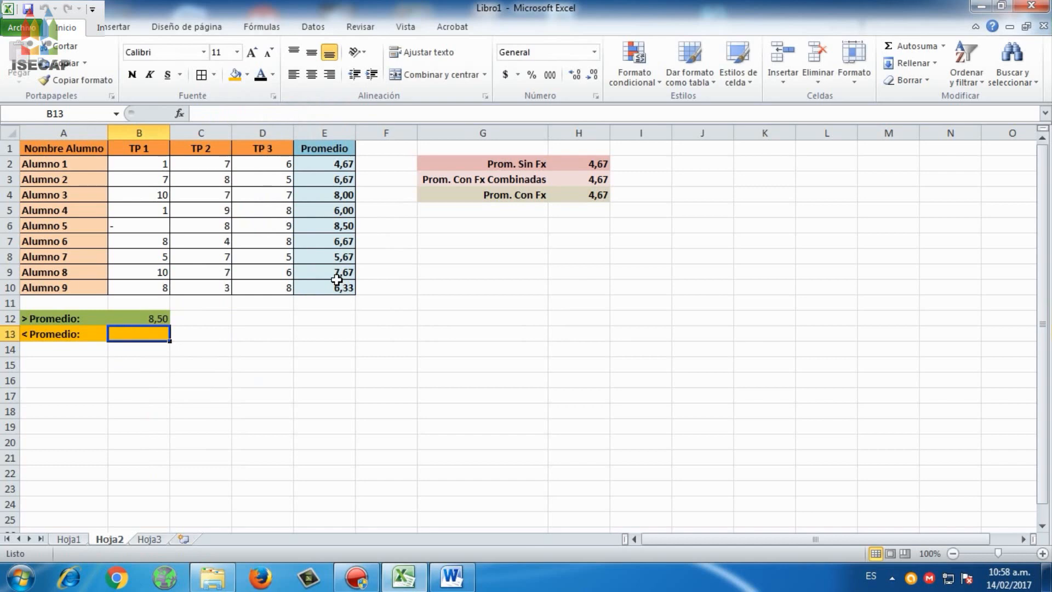
left_click(159, 317)
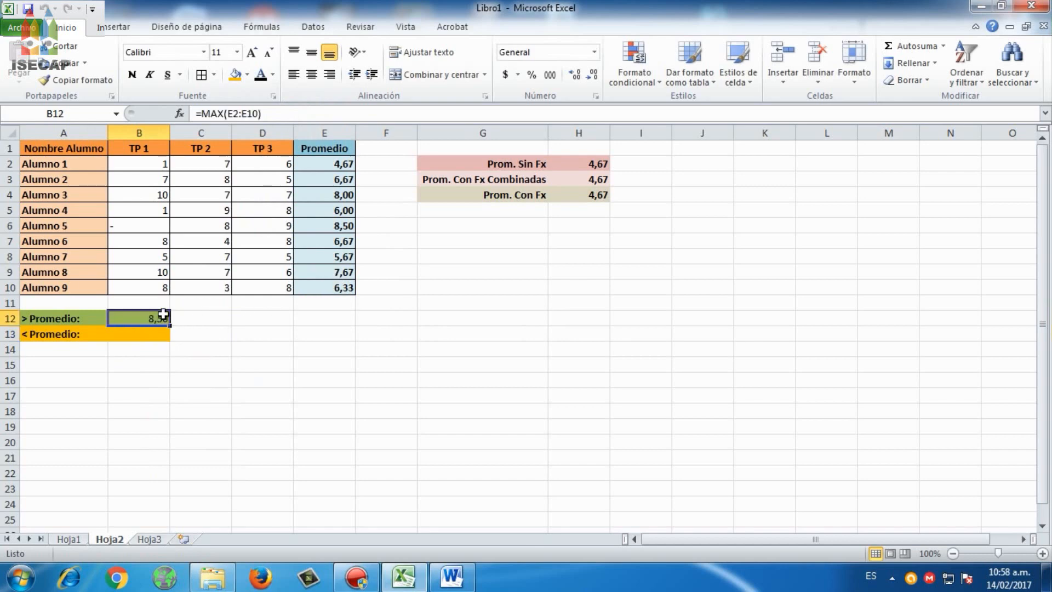
left_click(133, 76)
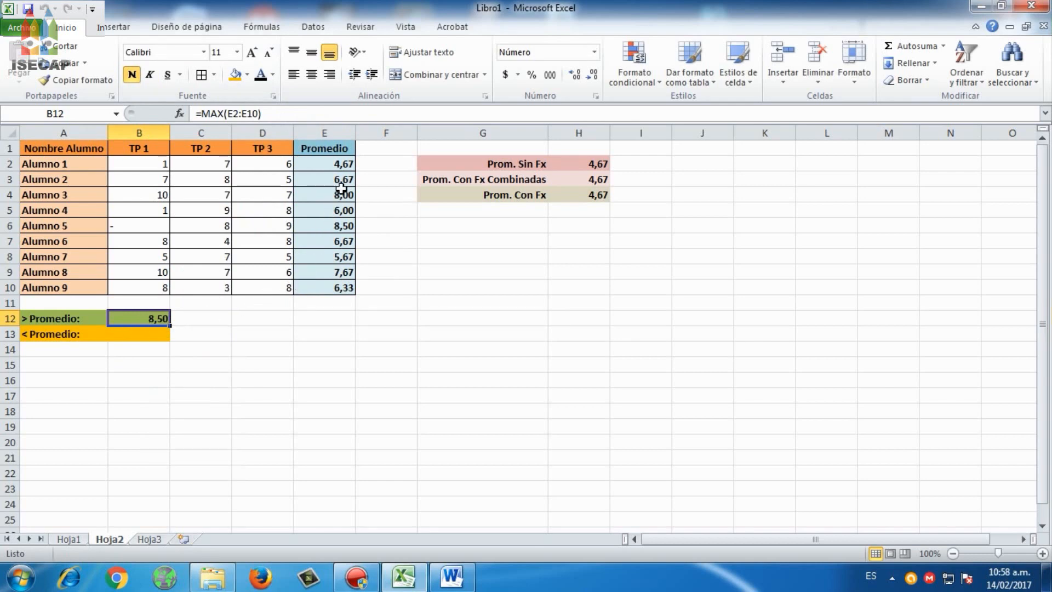
Fill Alumno 5's average in E6 with the same green as the "> Promedio:" row
left_click(332, 225)
left_click(248, 75)
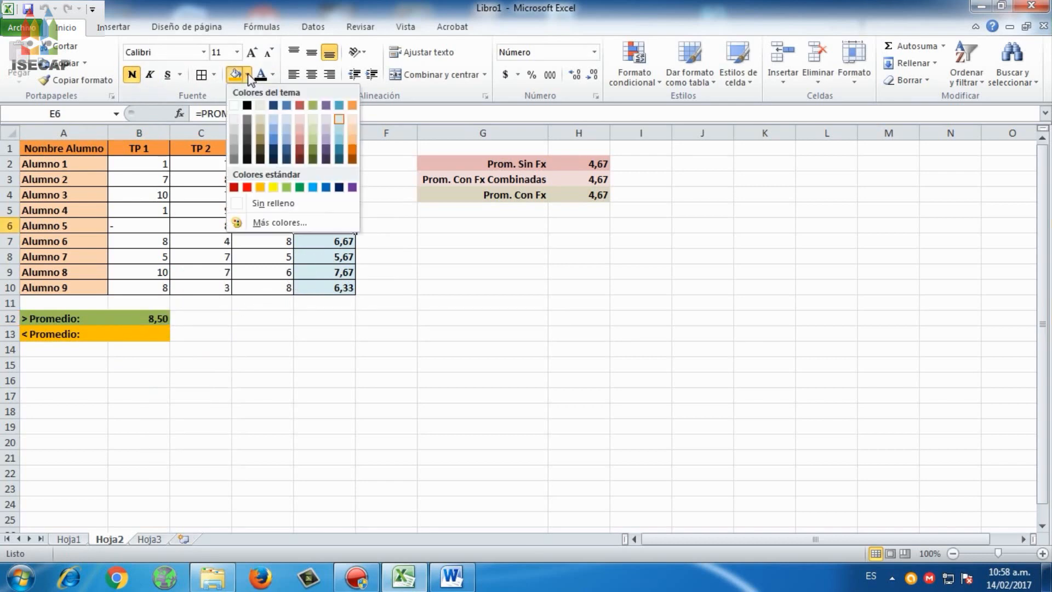
left_click(312, 104)
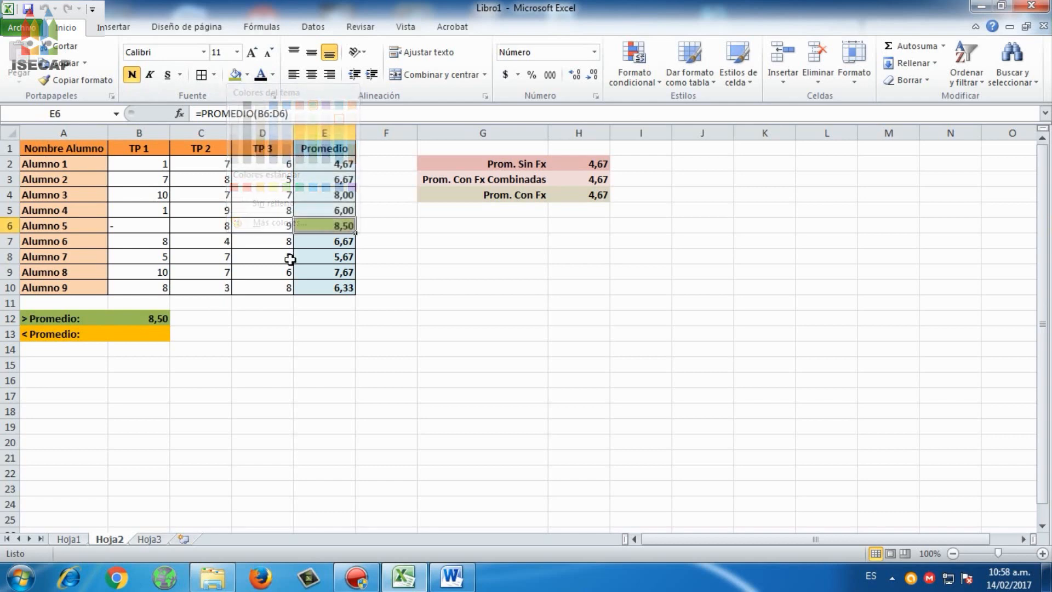
left_click(302, 317)
Calculate the lowest average in B13 with =MIN(E2:E10) and make the result bold
left_click(162, 335)
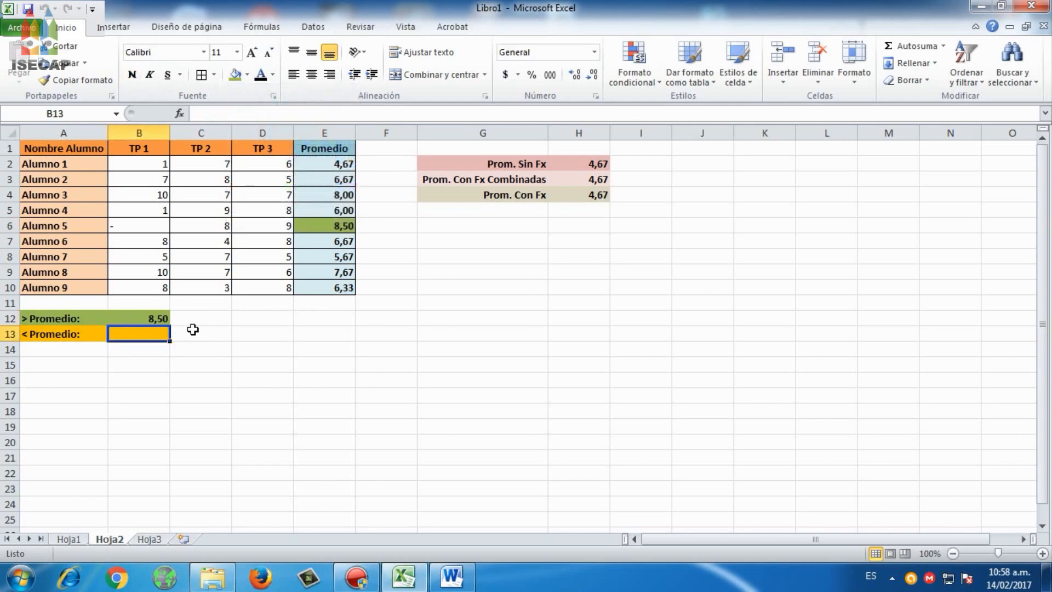
type("=m")
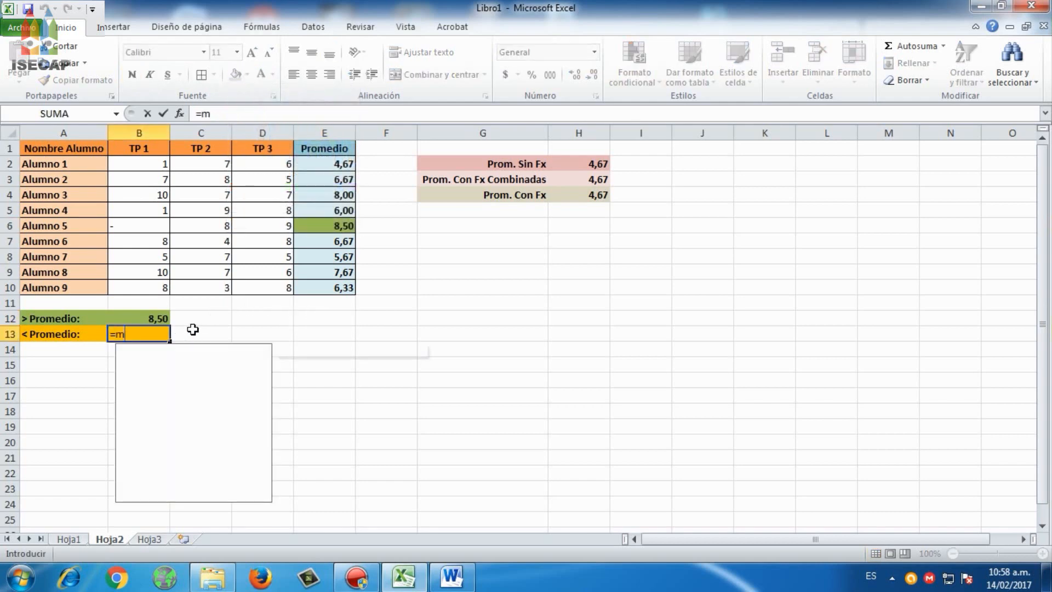
type("in(")
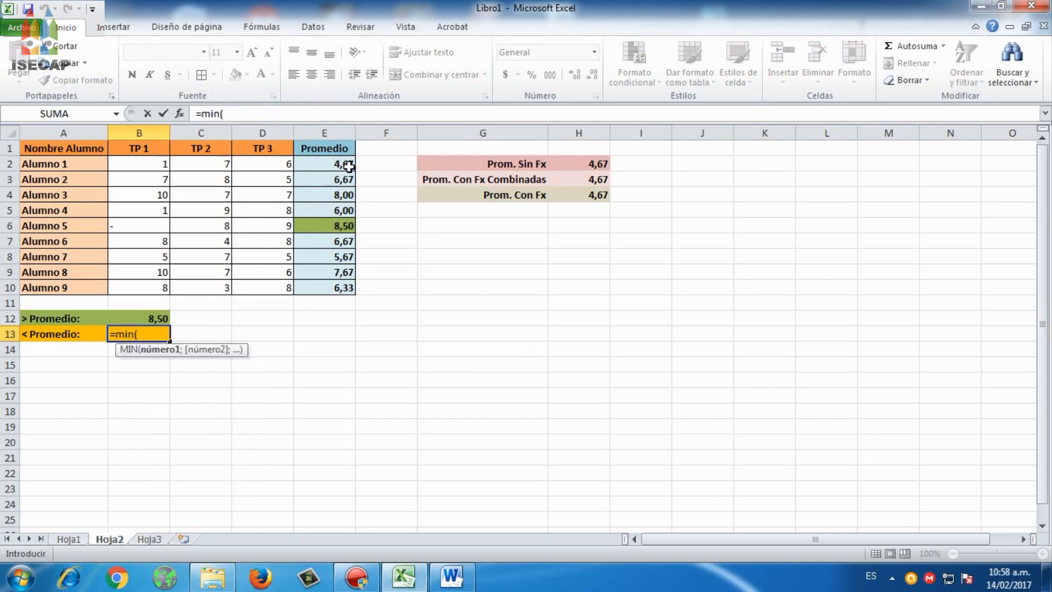
left_click_drag(346, 166, 345, 283)
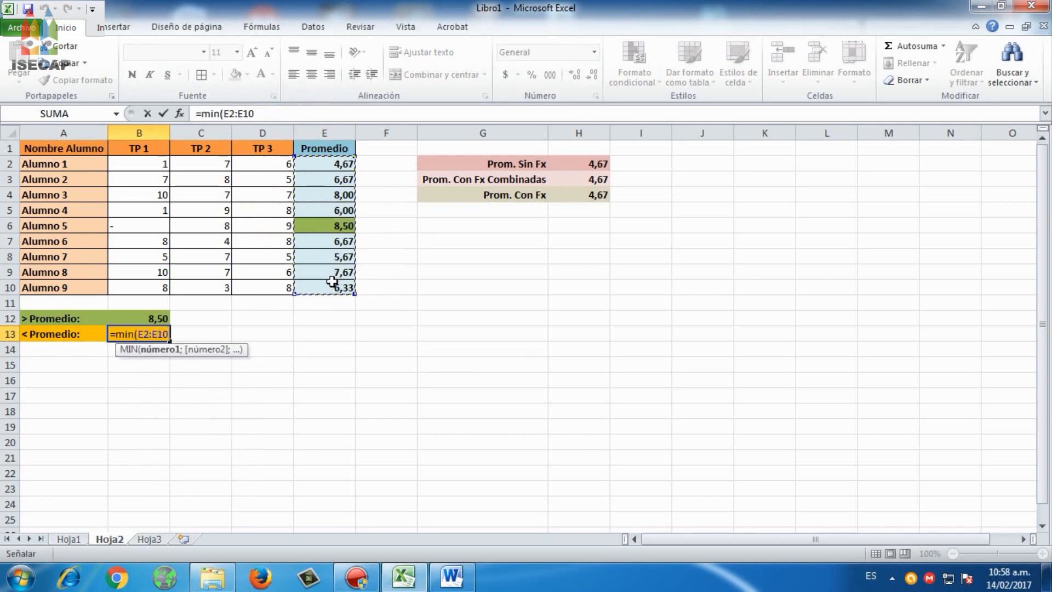
type(")")
key("Return")
key("Up")
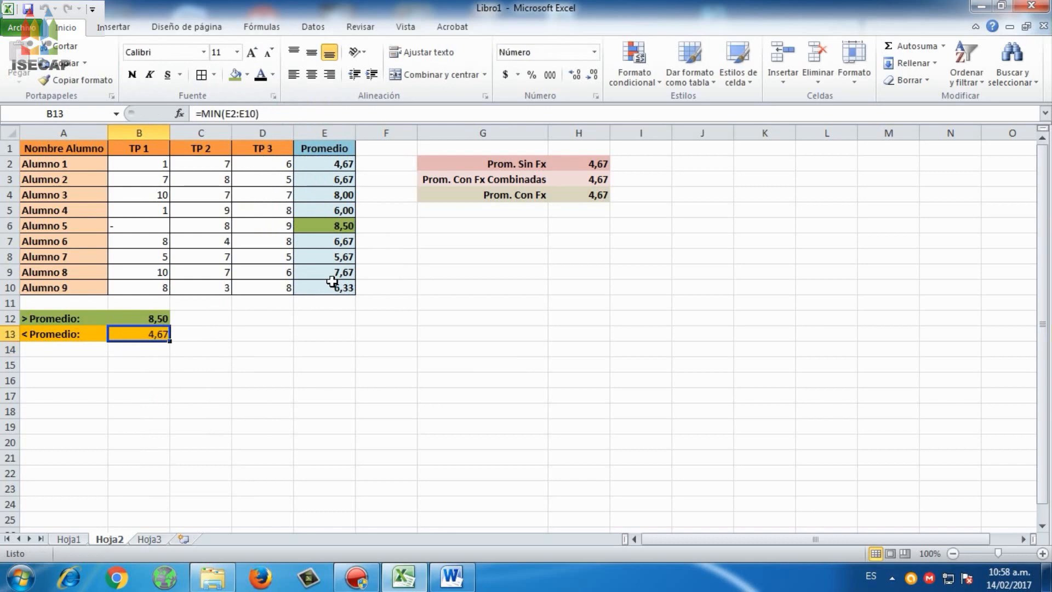
left_click(131, 75)
Fill Alumno 1's average in E2 with the same orange as the "< Promedio:" row
left_click(339, 167)
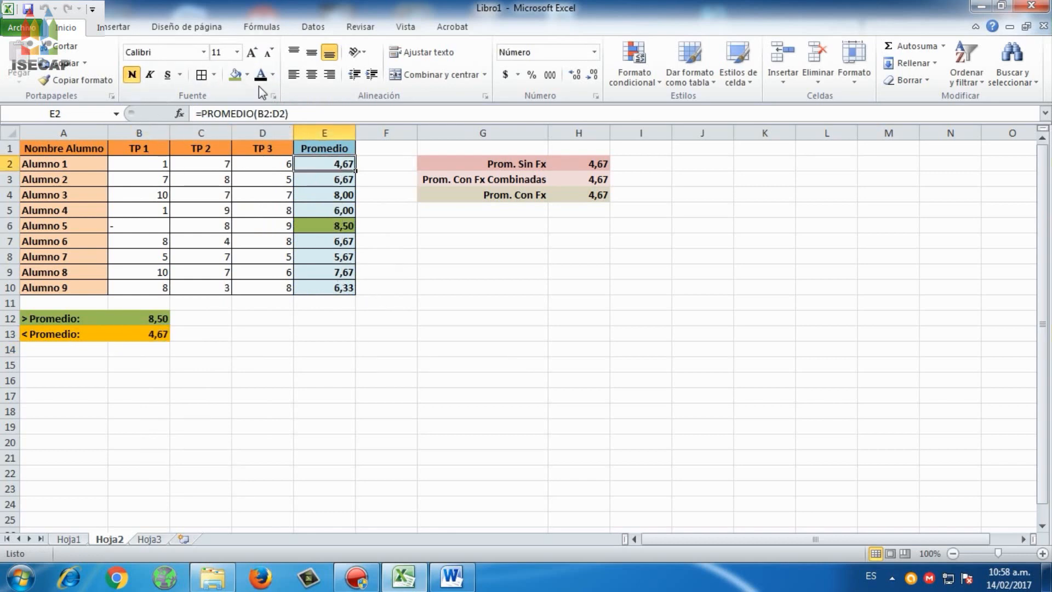
left_click(247, 75)
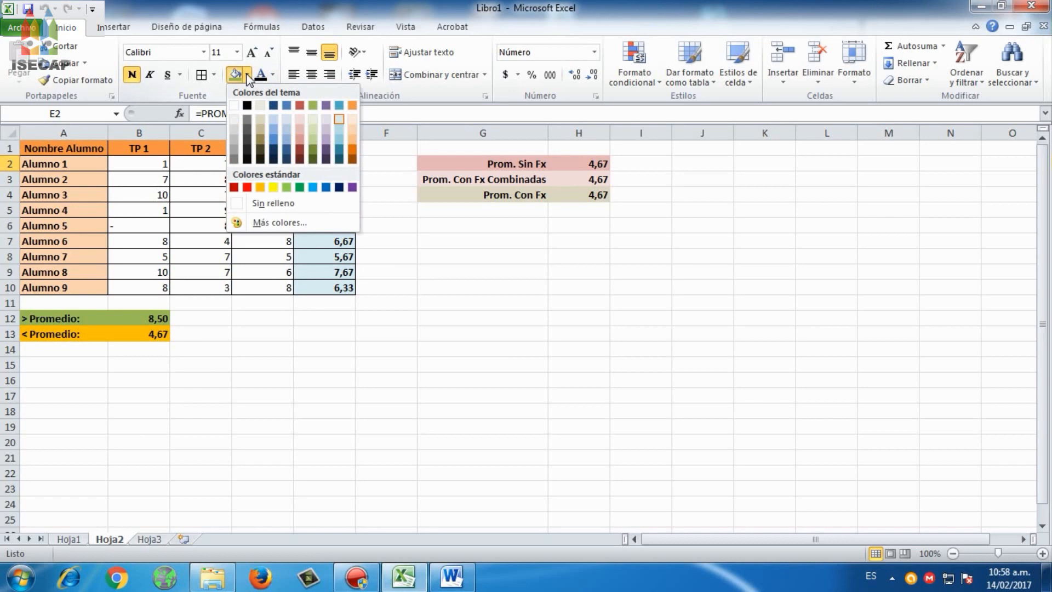
left_click(261, 185)
left_click_drag(395, 381, 405, 363)
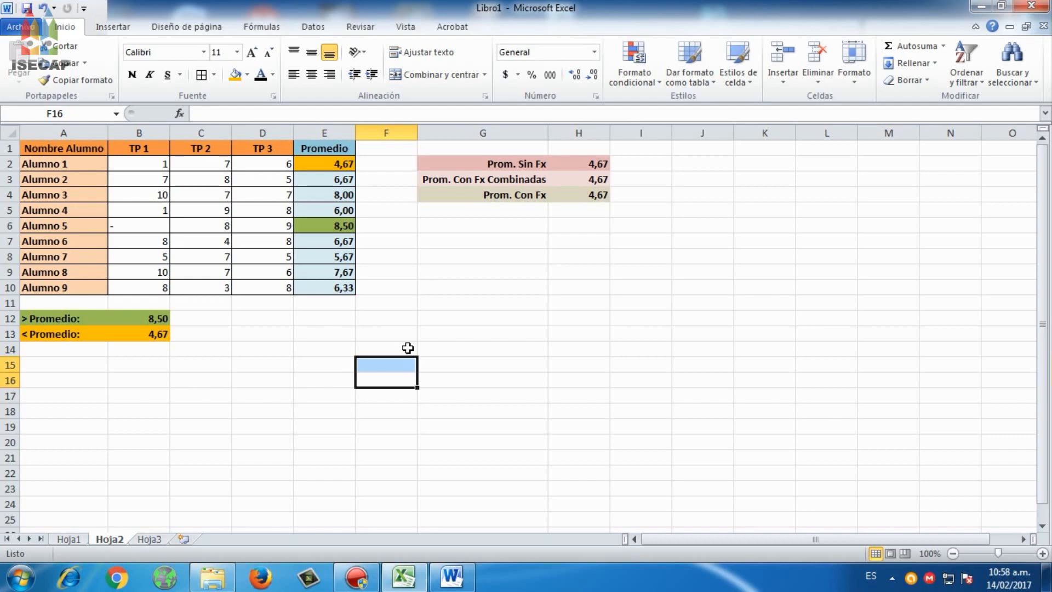
Switch to the Word course document and examine the table and instructions of Ejercicio 22, the automobile sheet
left_click(452, 577)
scroll(488, 482, "down", 15)
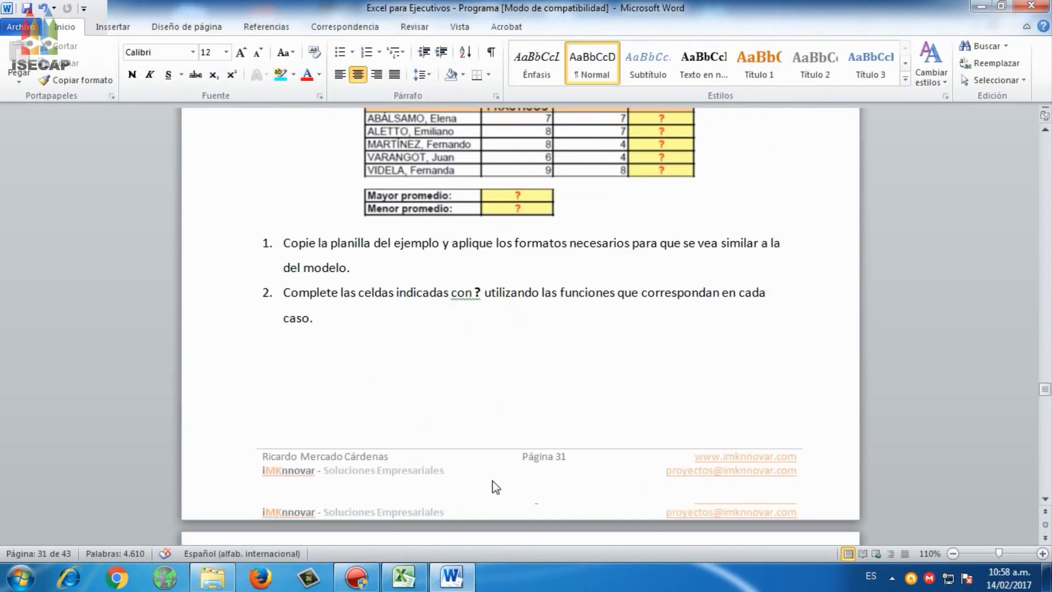
scroll(495, 469, "down", 3)
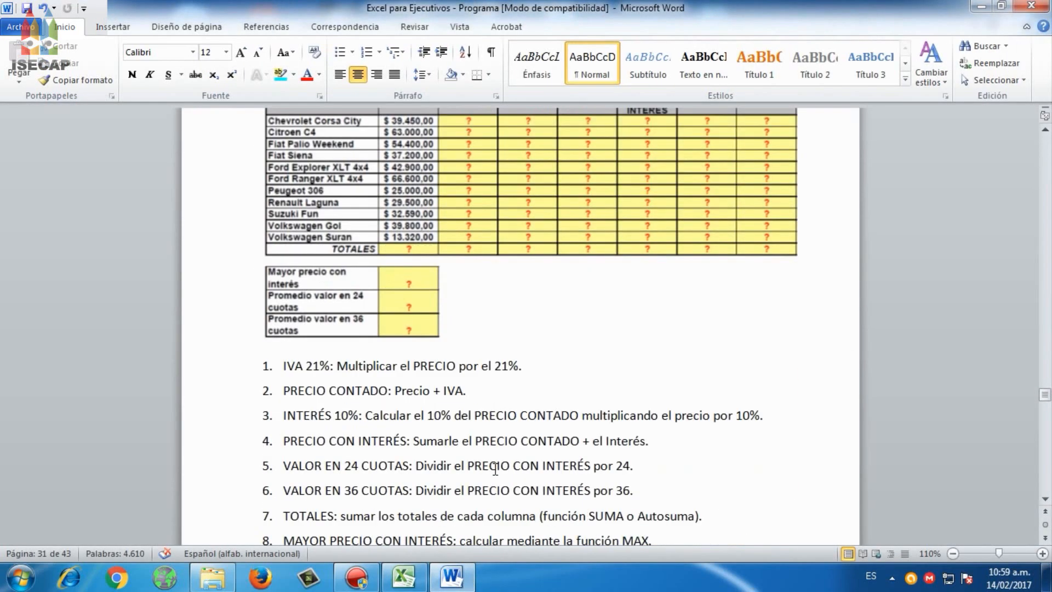
scroll(495, 469, "up", 2)
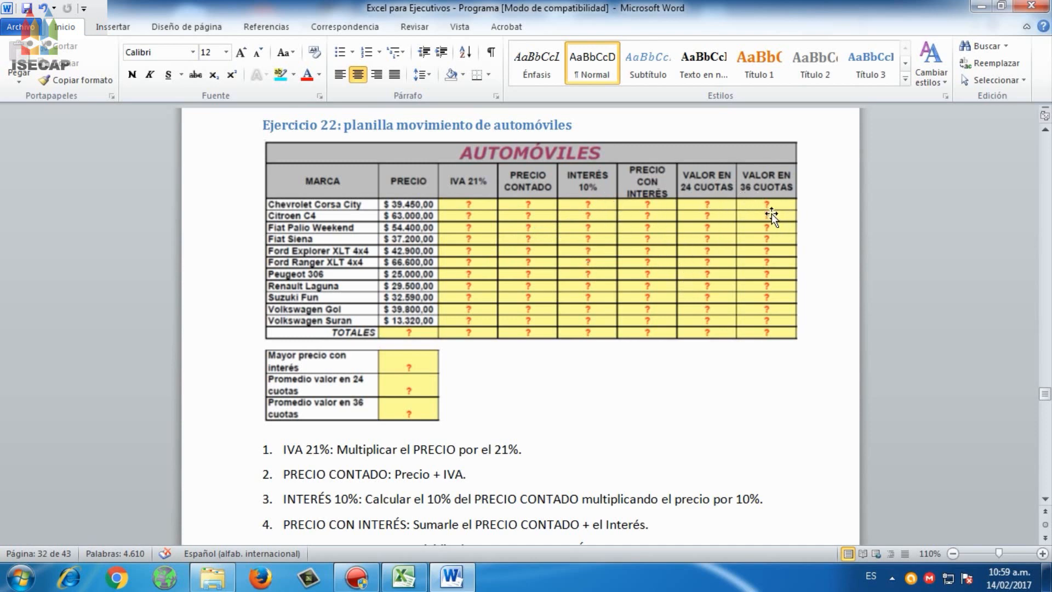
scroll(582, 370, "down", 1)
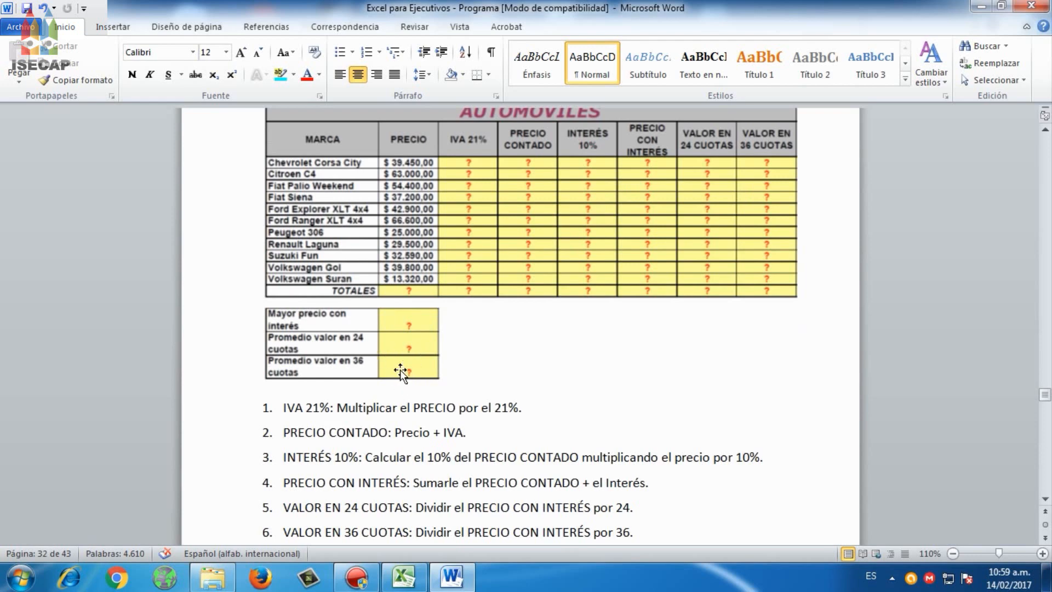
scroll(403, 370, "down", 1)
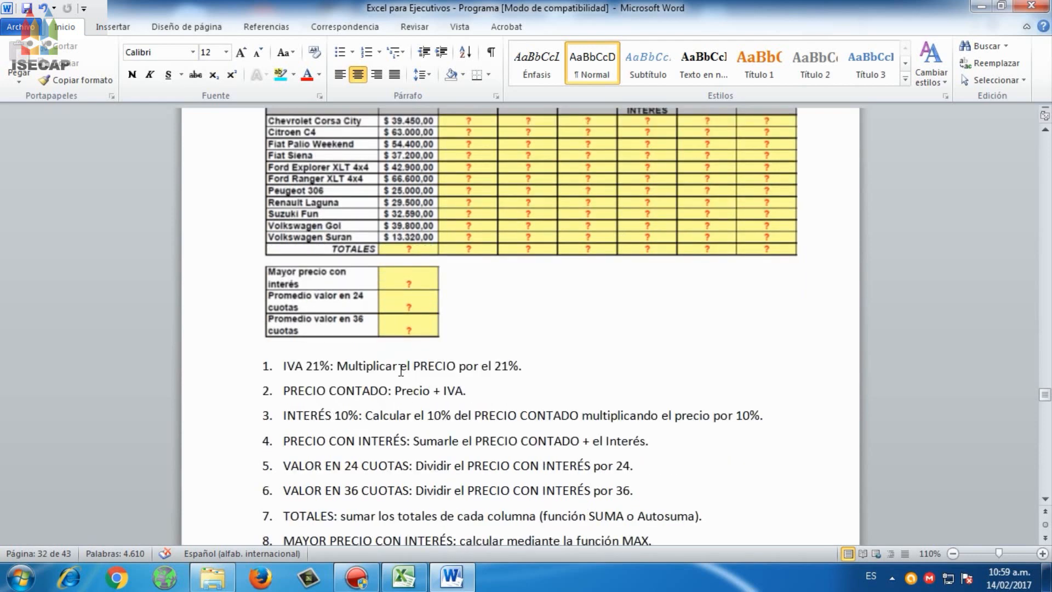
scroll(403, 367, "down", 3)
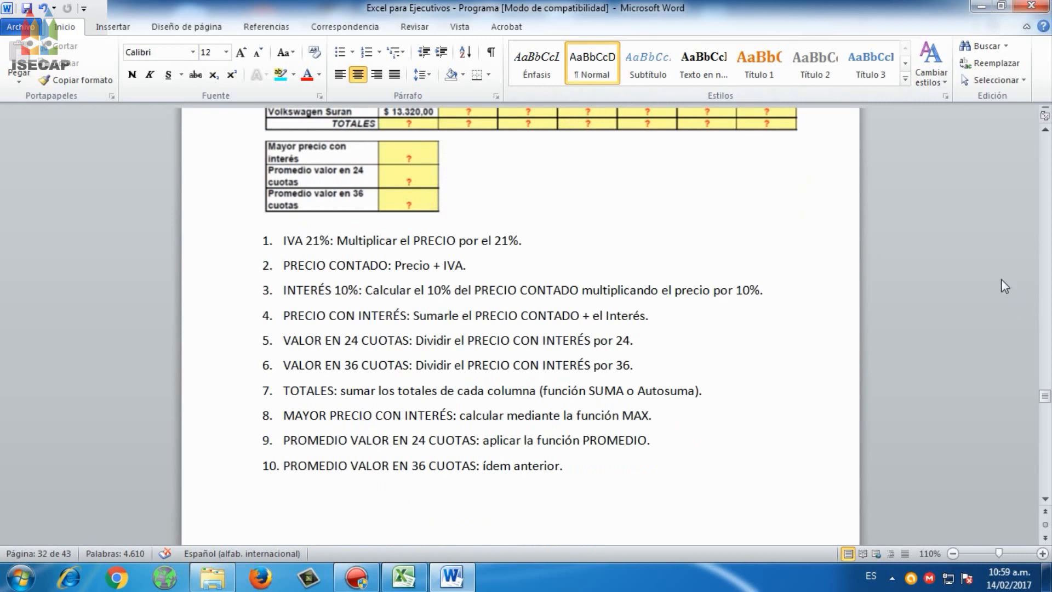
Highlight the first instruction of Ejercicio 22, "IVA 21%: Multiplicar el PRECIO por el 21%.", in turquoise
scroll(569, 438, "up", 5)
left_click(563, 455)
left_click_drag(563, 455, 282, 450)
left_click(278, 75)
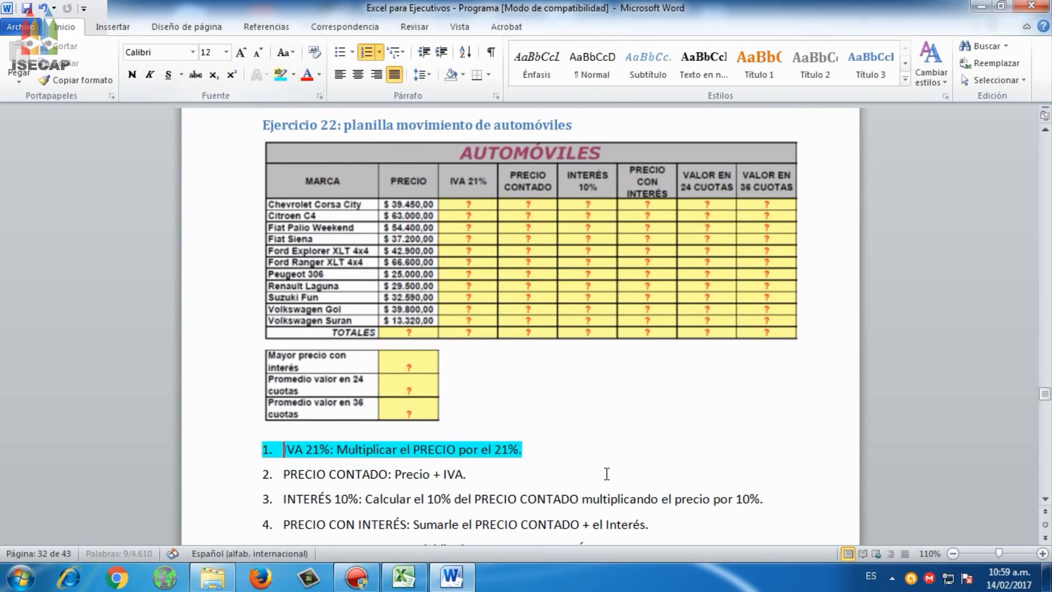
Highlight "21%." at the end of the first Ejercicio 22 instruction in yellow
left_click(559, 441)
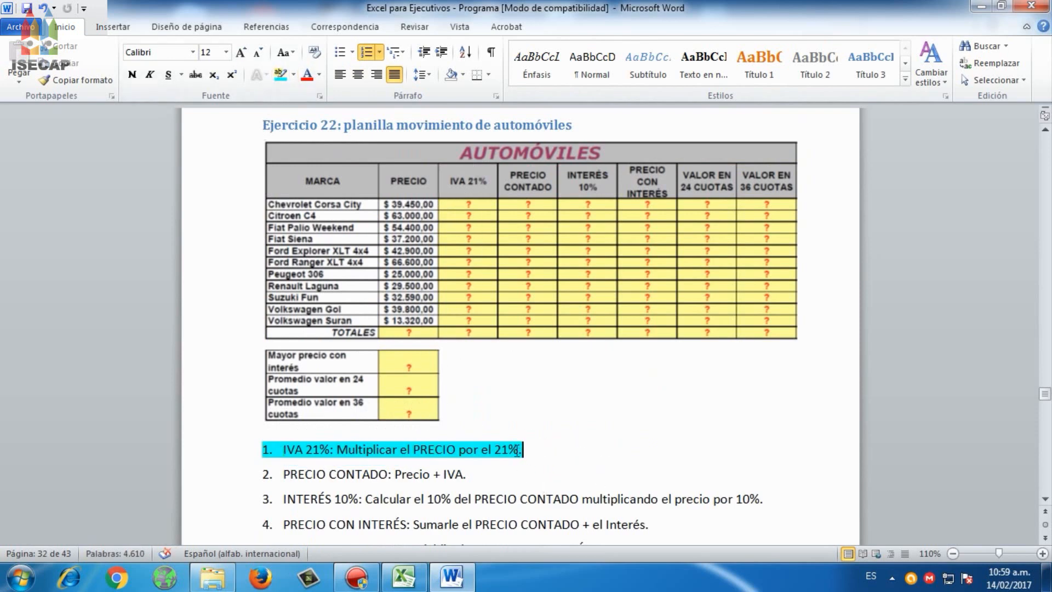
left_click_drag(519, 449, 494, 450)
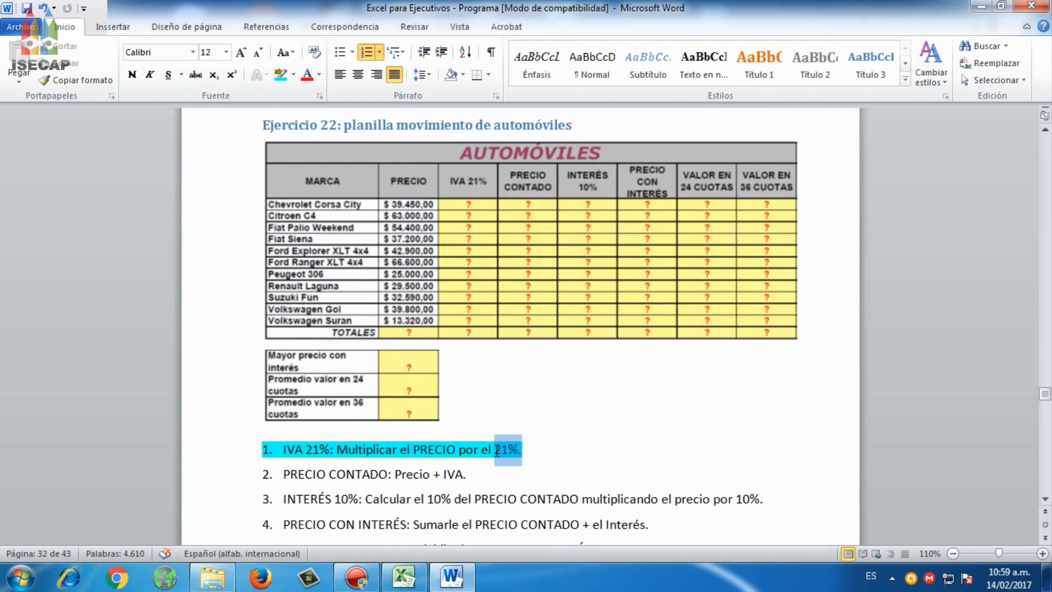
left_click(294, 73)
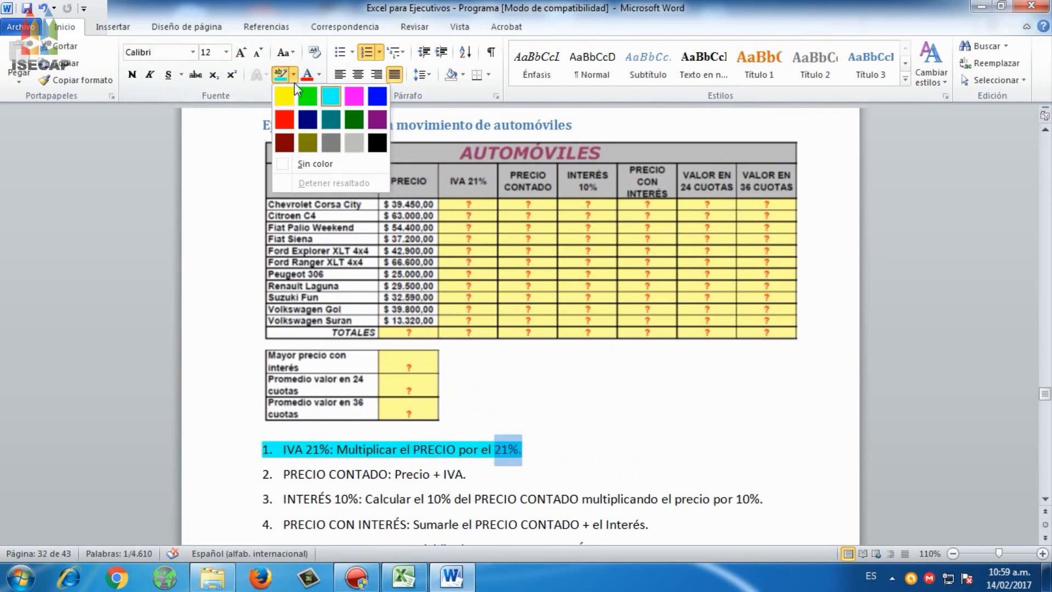
left_click(292, 97)
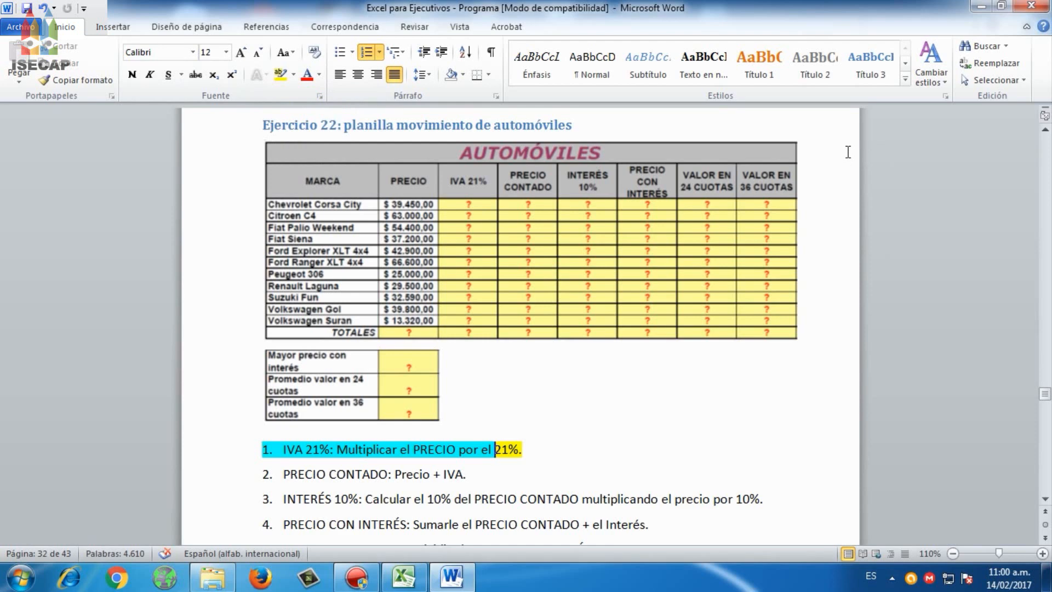
Switch to the Excel grades workbook and enter 21% in cell H6 of Hoja2
left_click(403, 577)
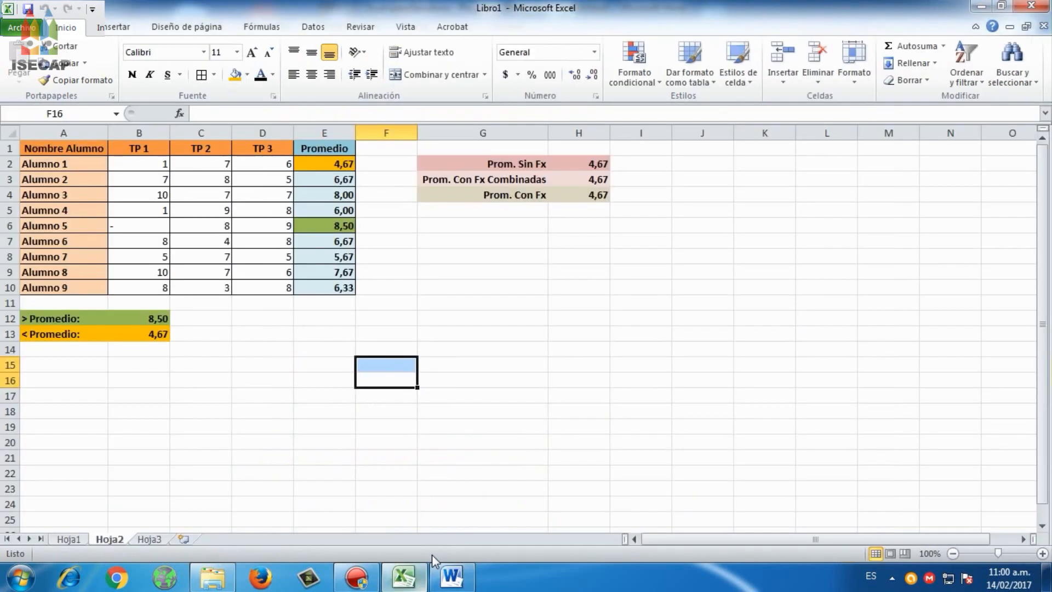
left_click(323, 425)
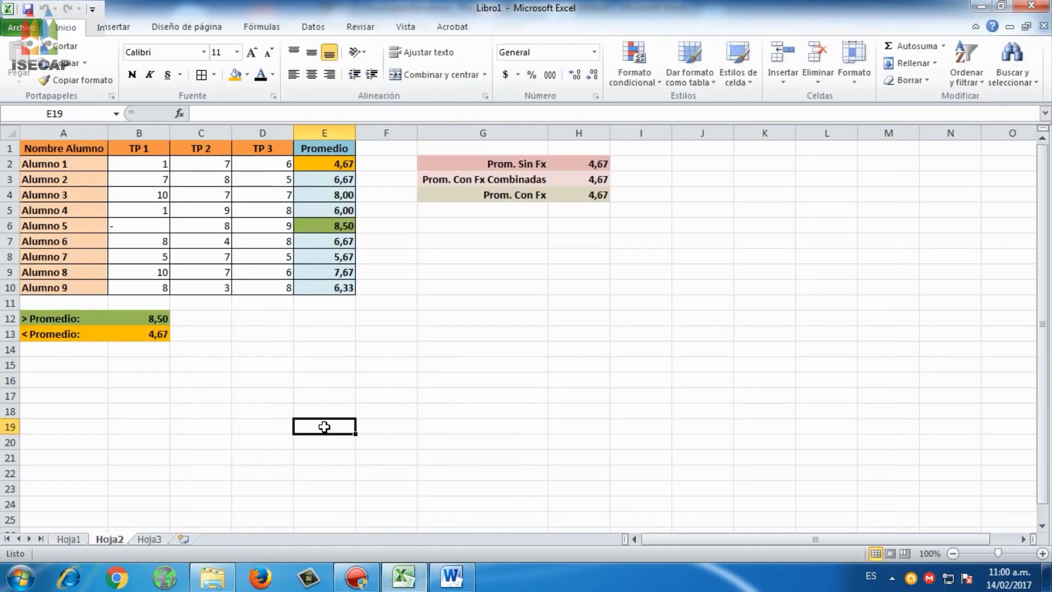
left_click(306, 394)
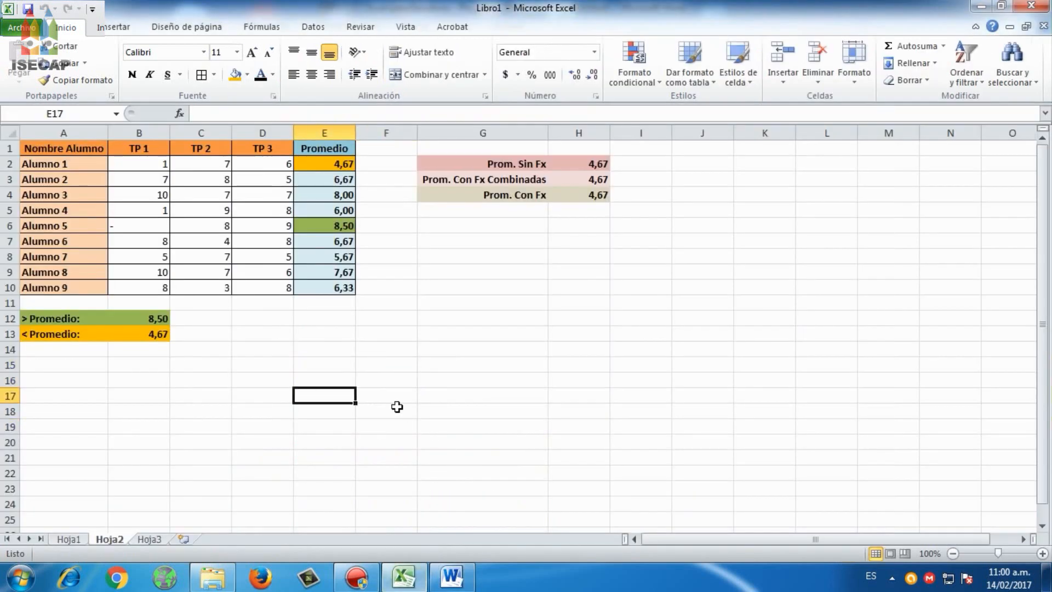
key("Up")
key("Up")
key("Up")
key("Up")
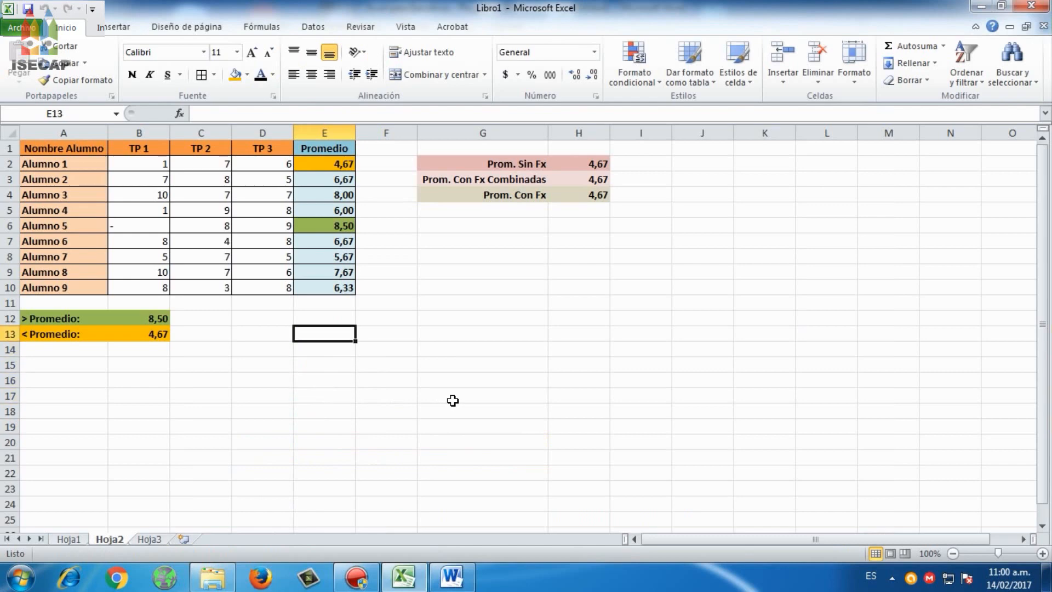
key("Right")
key("Right")
key("Up")
key("Up")
key("Up")
key("Up")
key("Up")
key("Up")
key("Up")
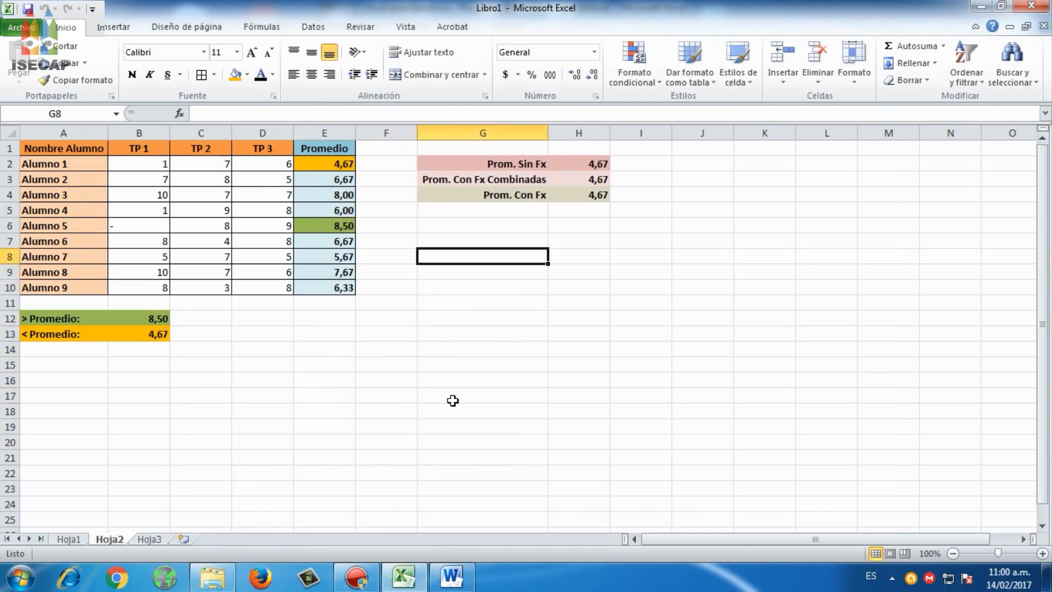
key("Right")
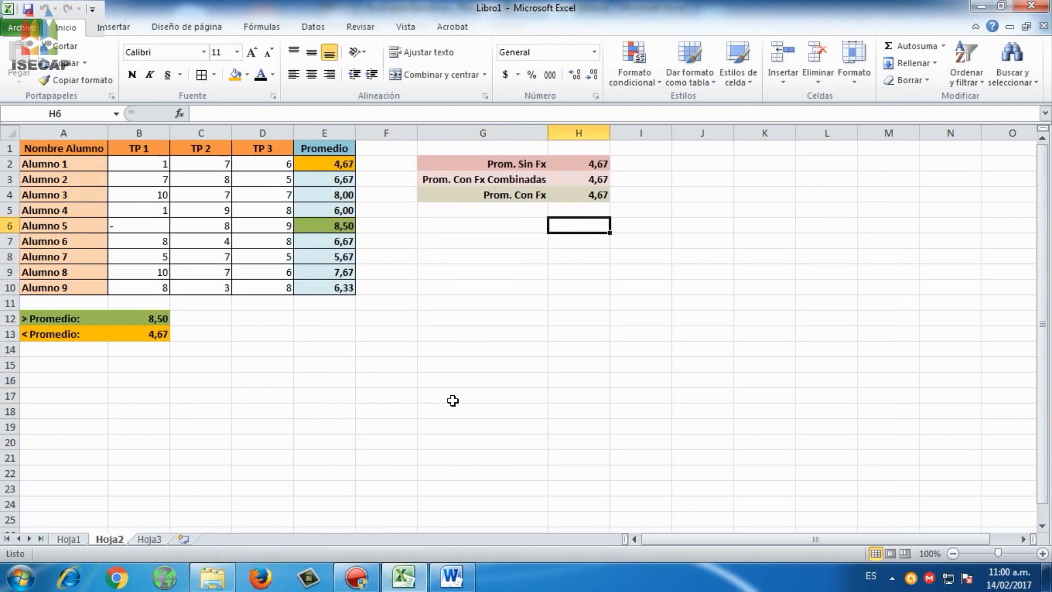
type("21%")
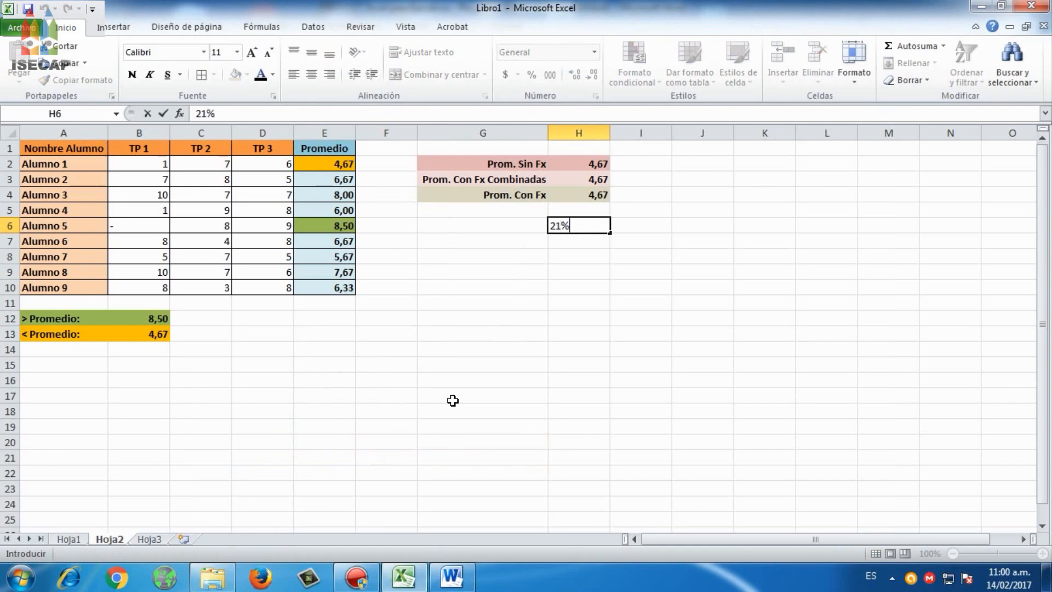
key("Return")
Multiply Alumno 1's average by the percentage in F2 with =E2*H6 and fill the formula down to F10
key("Left")
key("Left")
key("Left")
key("Up")
key("Up")
key("Up")
key("Up")
key("Up")
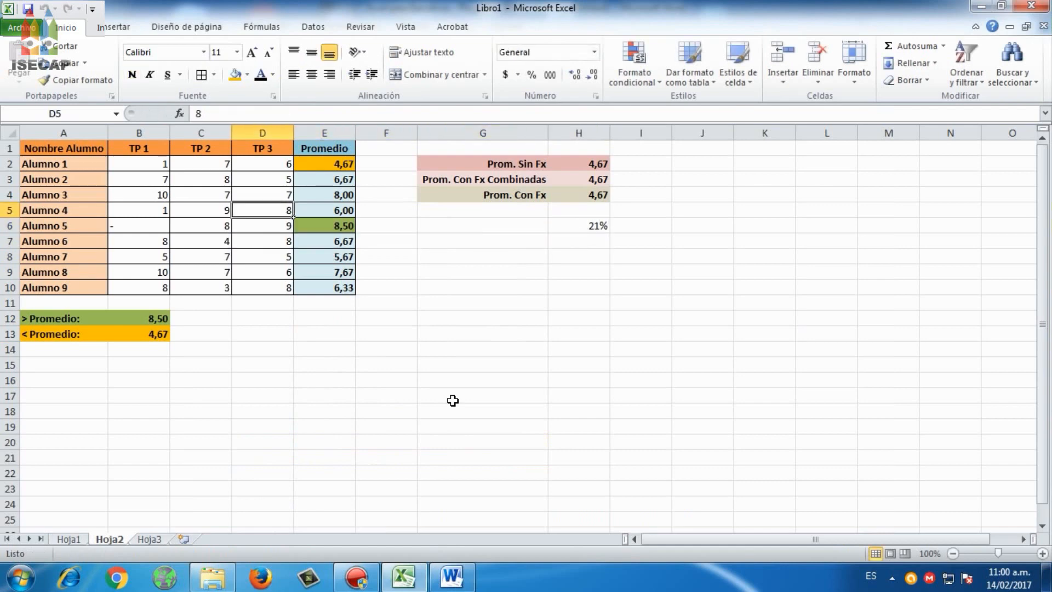
key("Right")
key("Right")
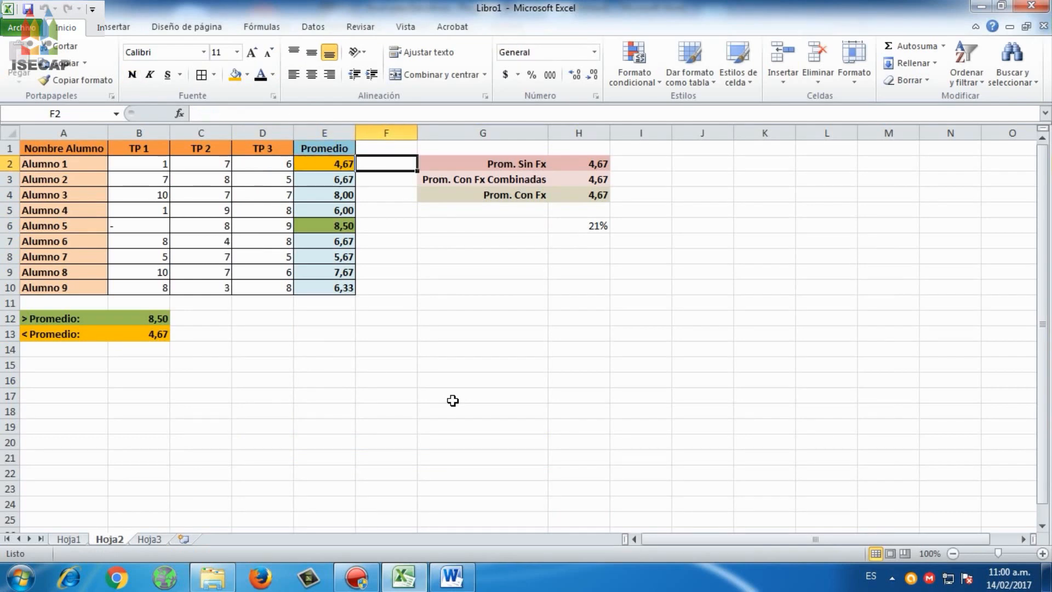
type("=")
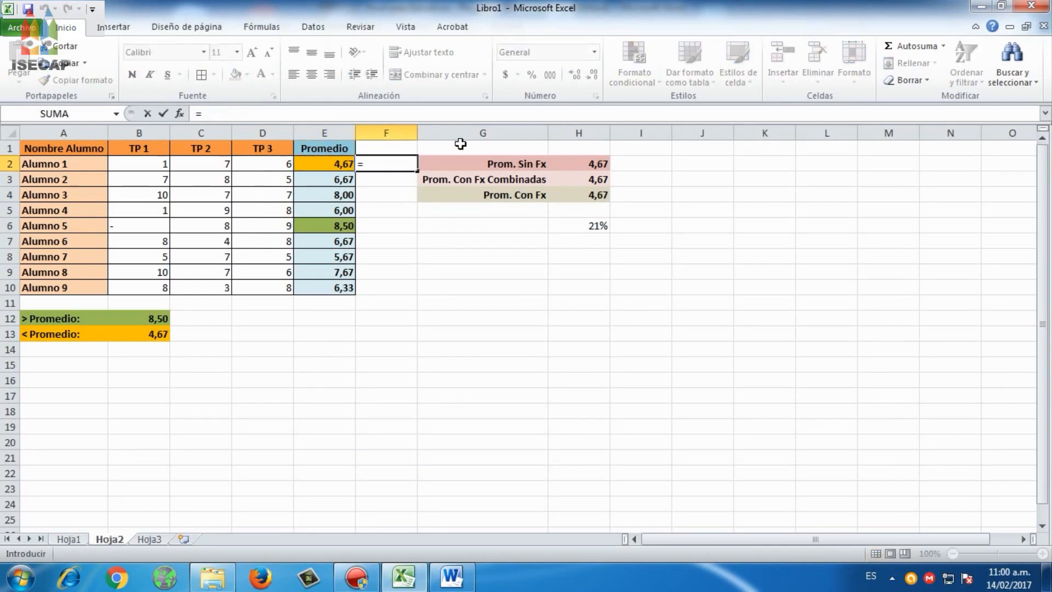
left_click(325, 163)
type("*")
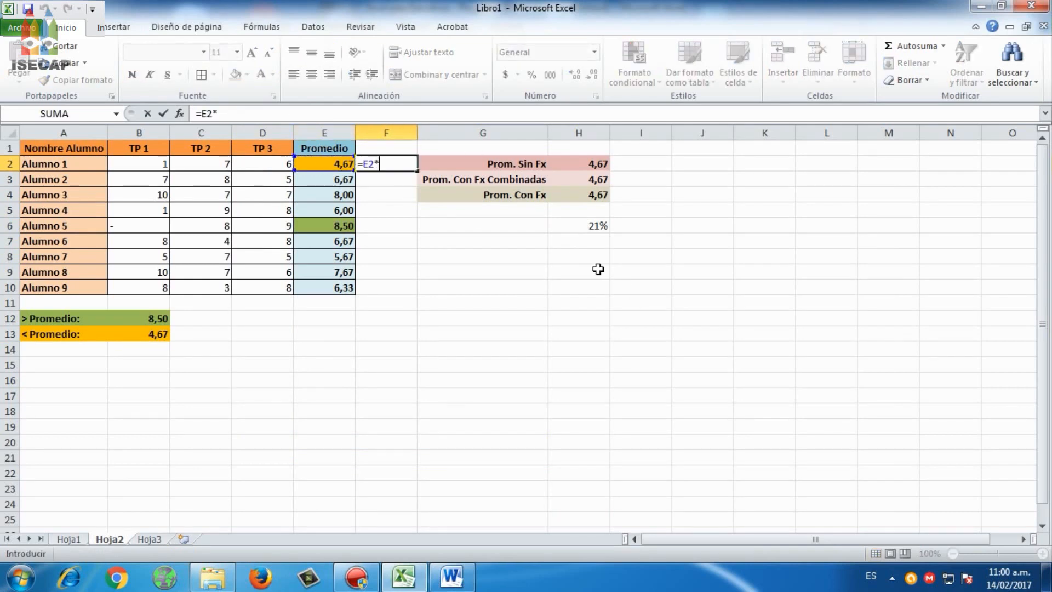
left_click(578, 224)
key("Return")
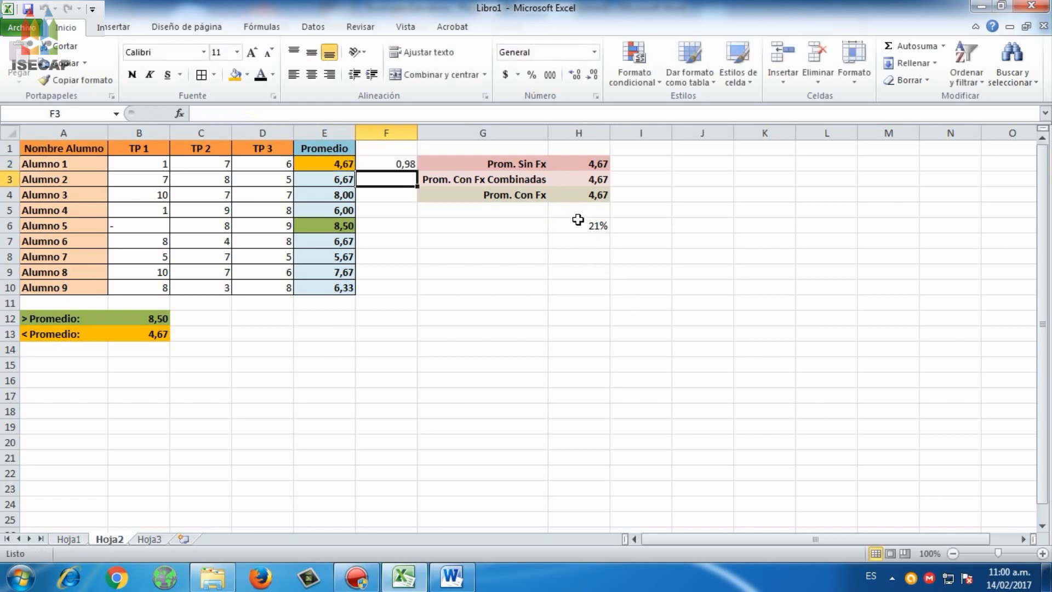
left_click(412, 164)
left_click_drag(416, 166, 417, 295)
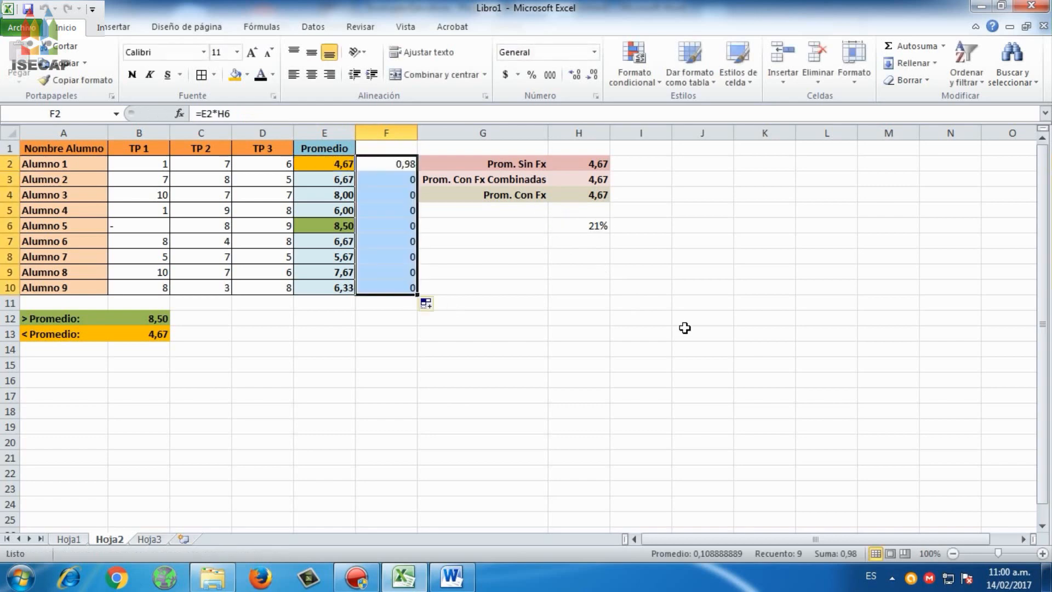
Compare the cell references in the formulas of F2 and F3 with the percentage cell H6
left_click(398, 163)
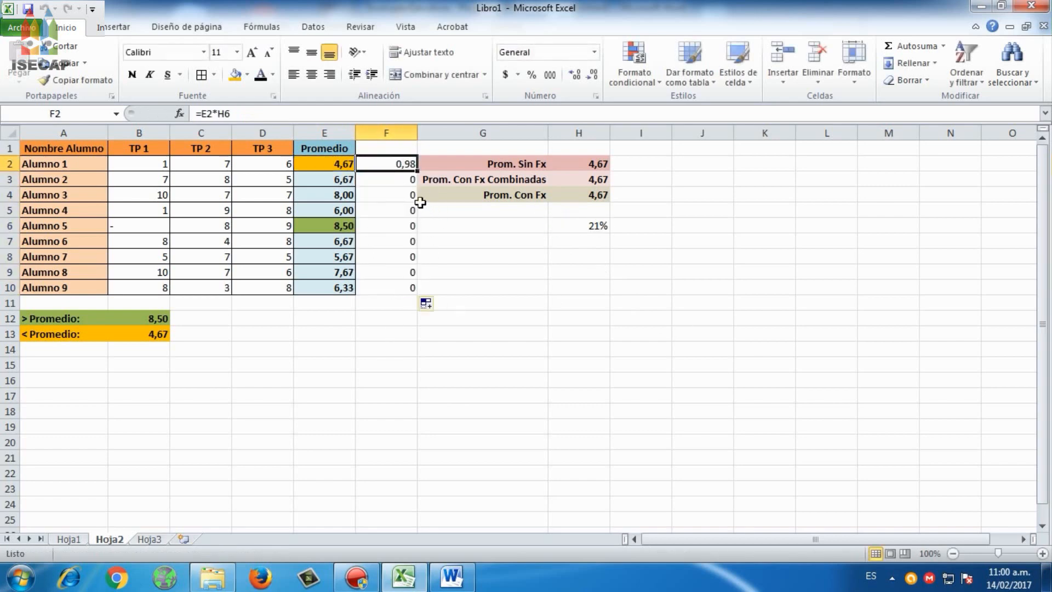
left_click(237, 114)
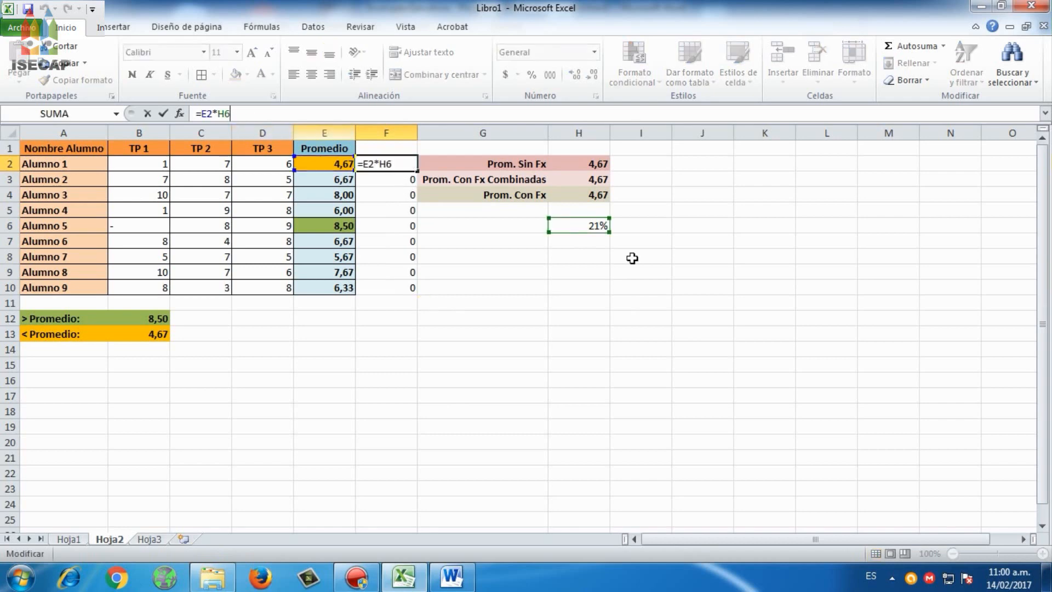
left_click(395, 180)
double_click(366, 179)
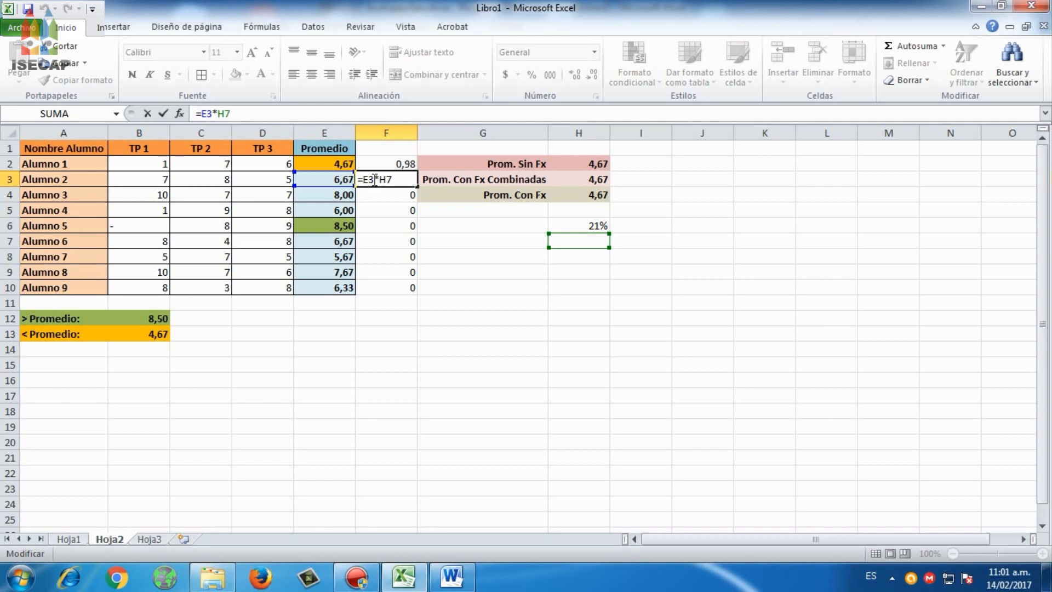
key("Escape")
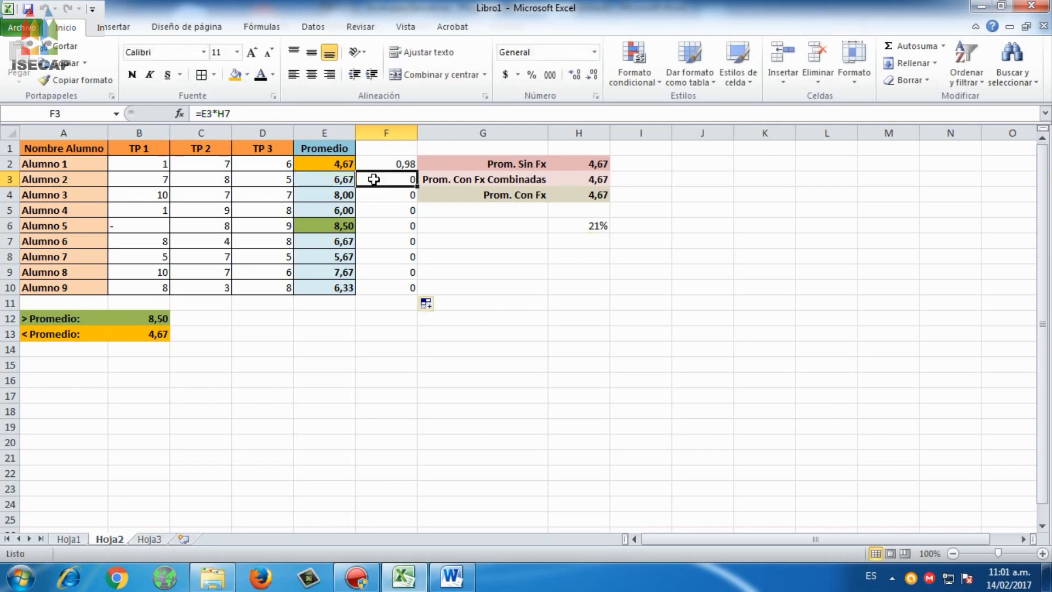
left_click(581, 221)
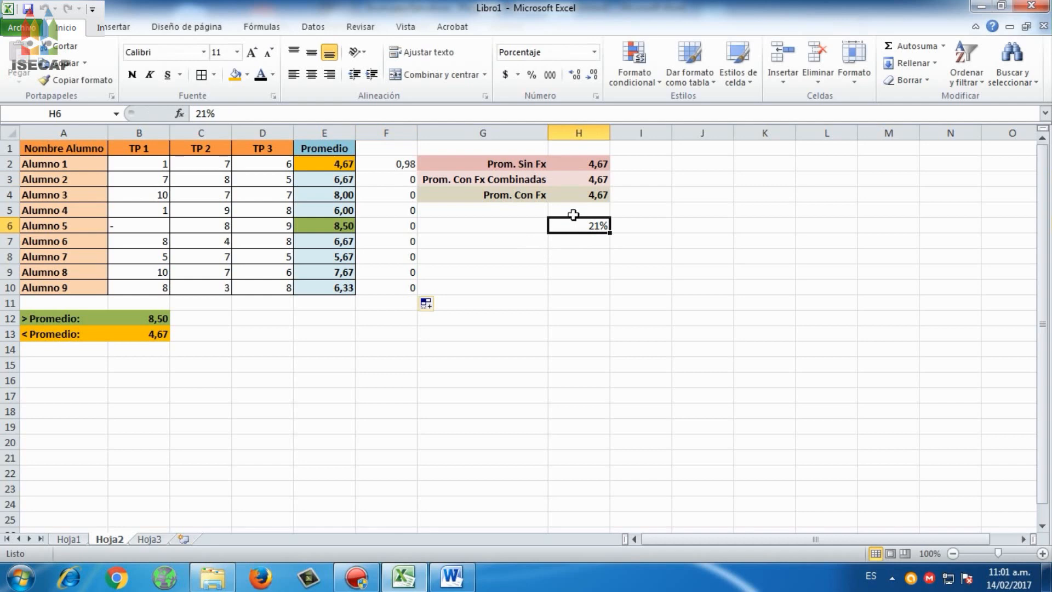
Make the percentage reference absolute in F2 with =E2*$H$6 and fill the formula down to F10
left_click(395, 164)
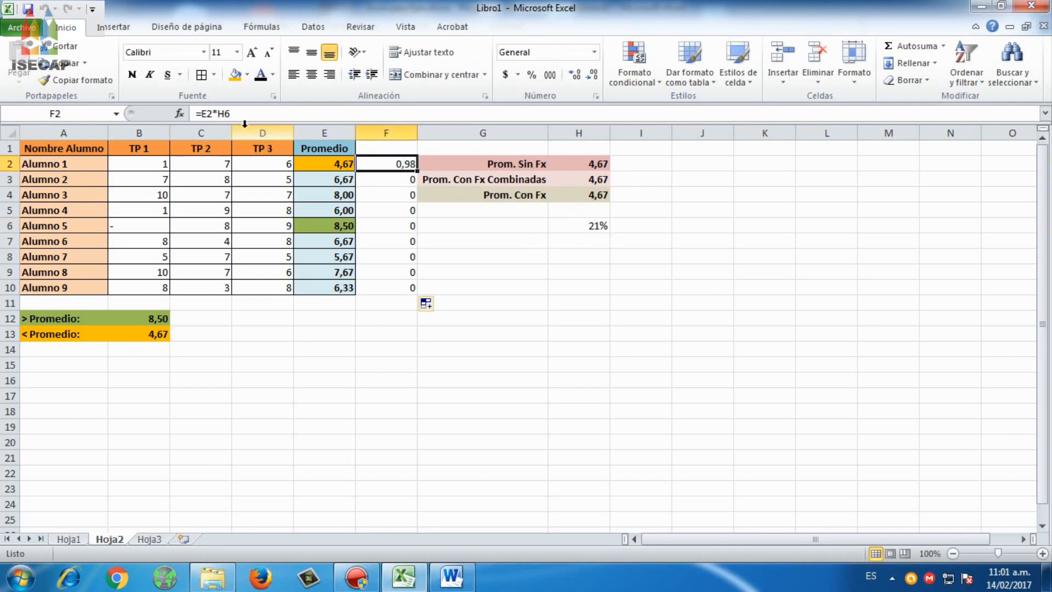
left_click(217, 113)
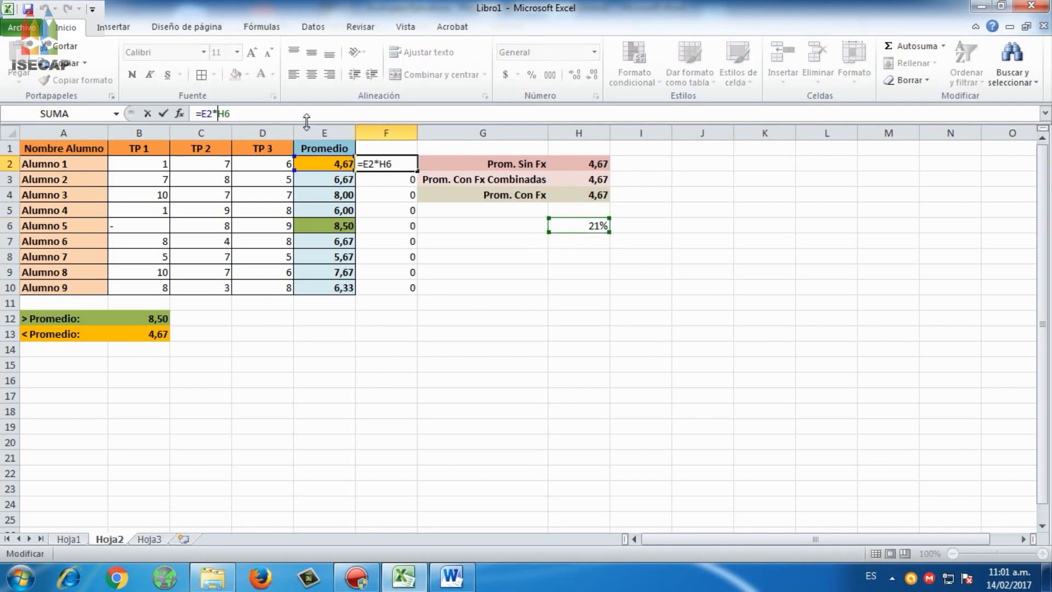
type("$")
key("Right")
type("$")
key("ctrl+Return")
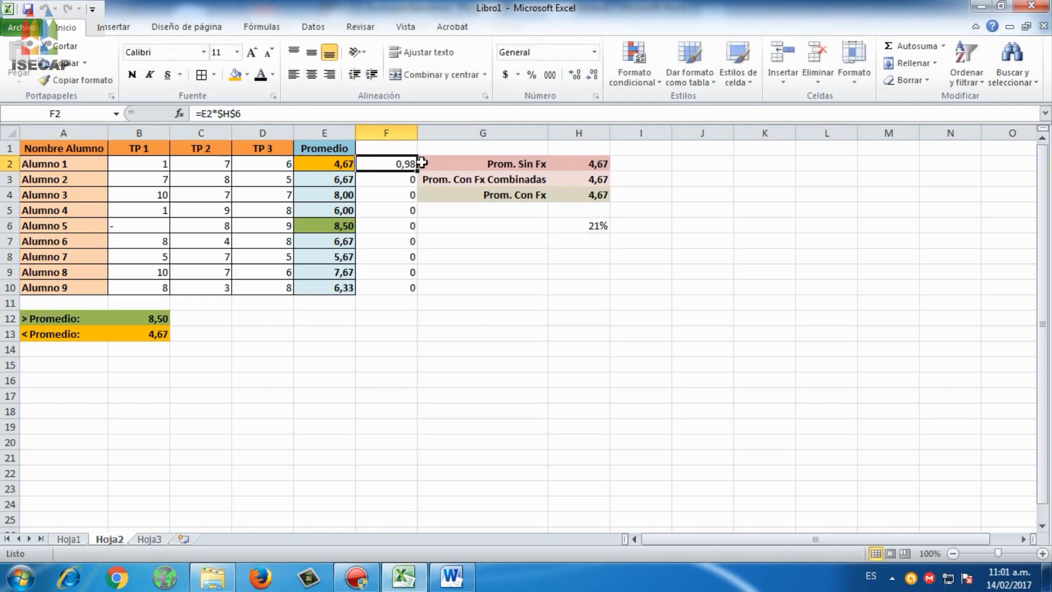
left_click_drag(415, 171, 415, 295)
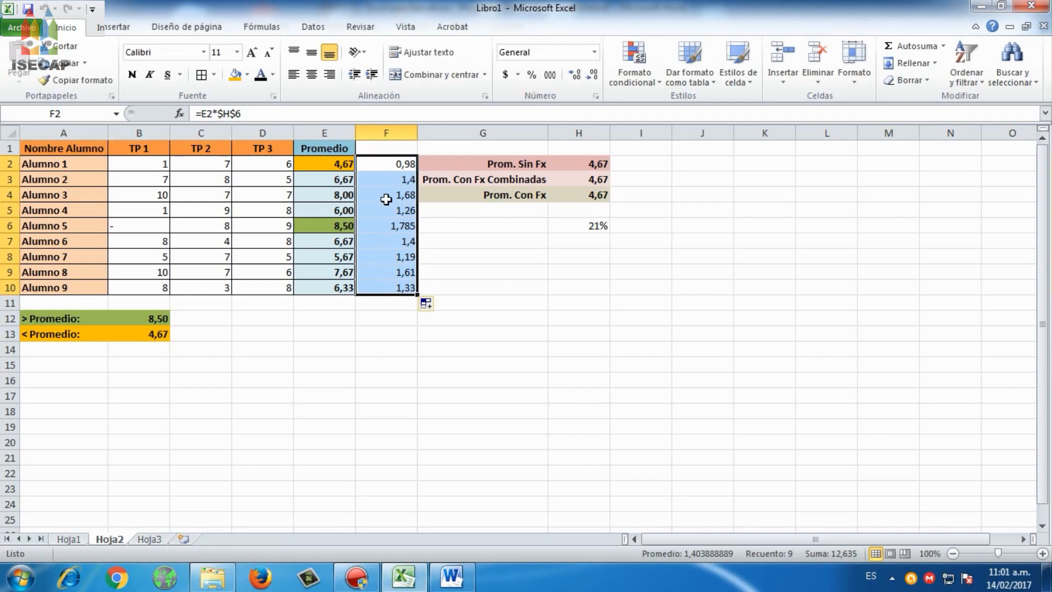
Clear the multiplication formulas in F2:F10 and the percentage in H6
key("Delete")
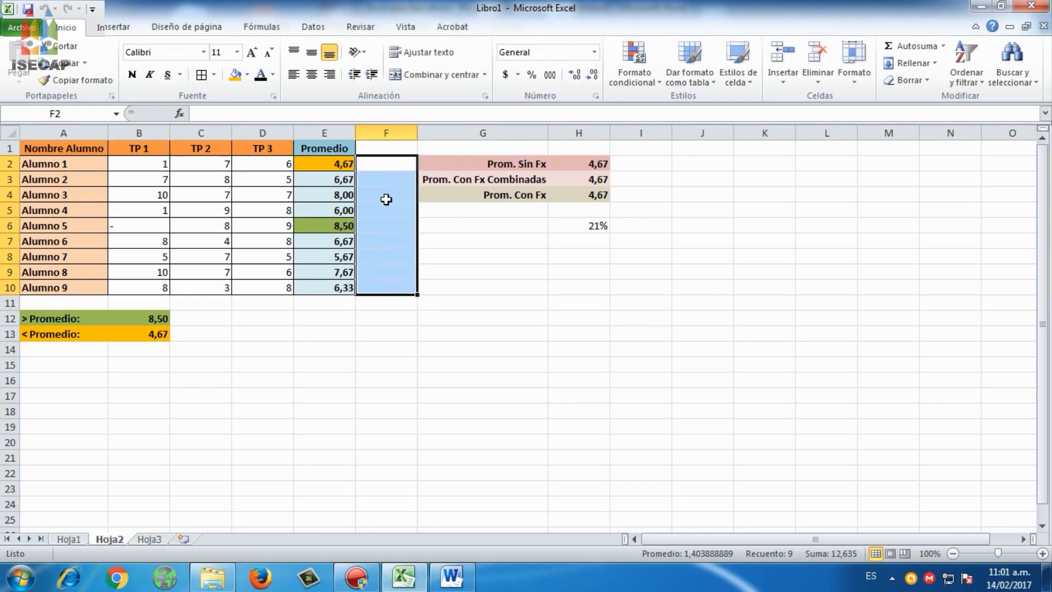
key("Right")
key("Right")
key("Down")
key("Down")
key("Down")
key("Down")
key("Delete")
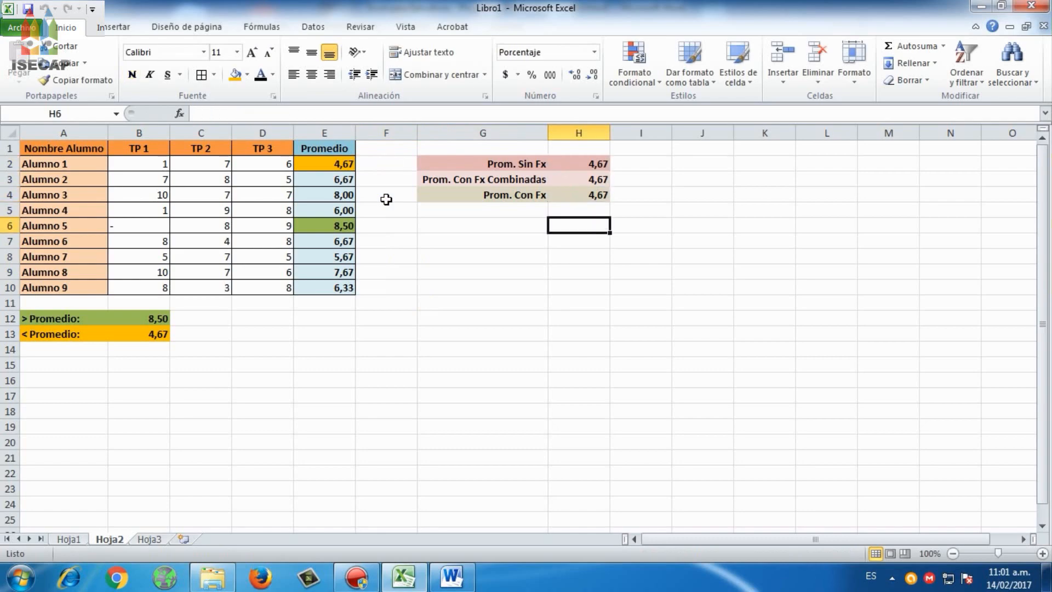
Switch back to the Word course document and examine the table and ten instructions of Ejercicio 22
left_click(433, 574)
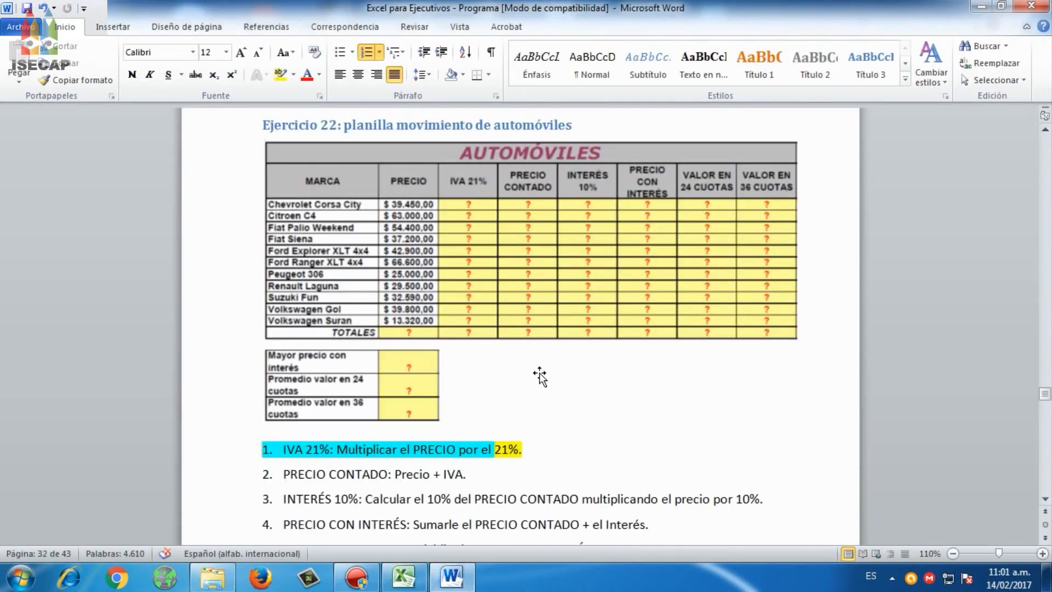
scroll(539, 377, "down", 5)
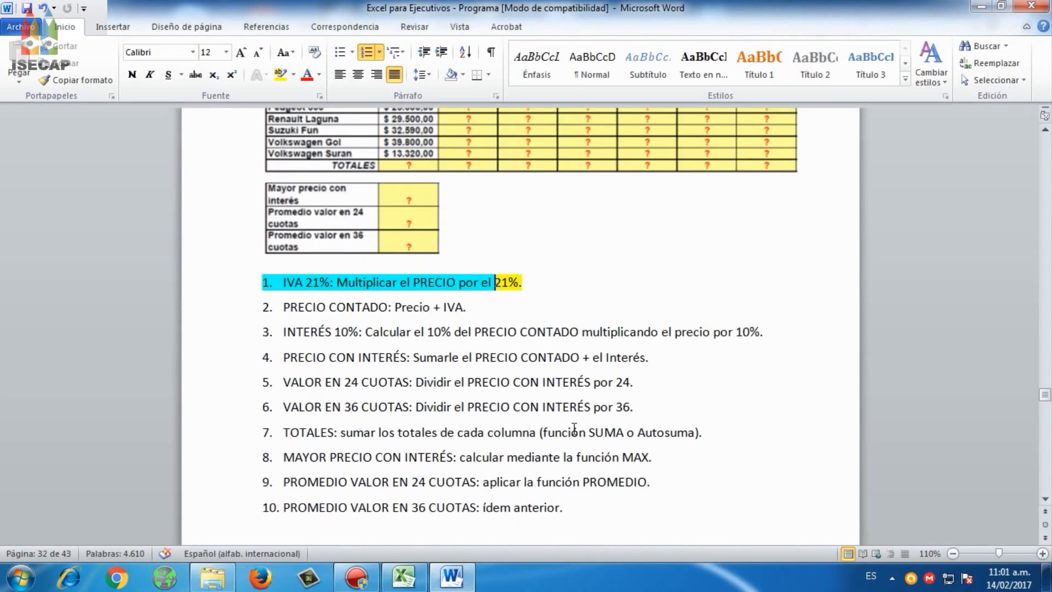
left_click_drag(616, 514, 299, 294)
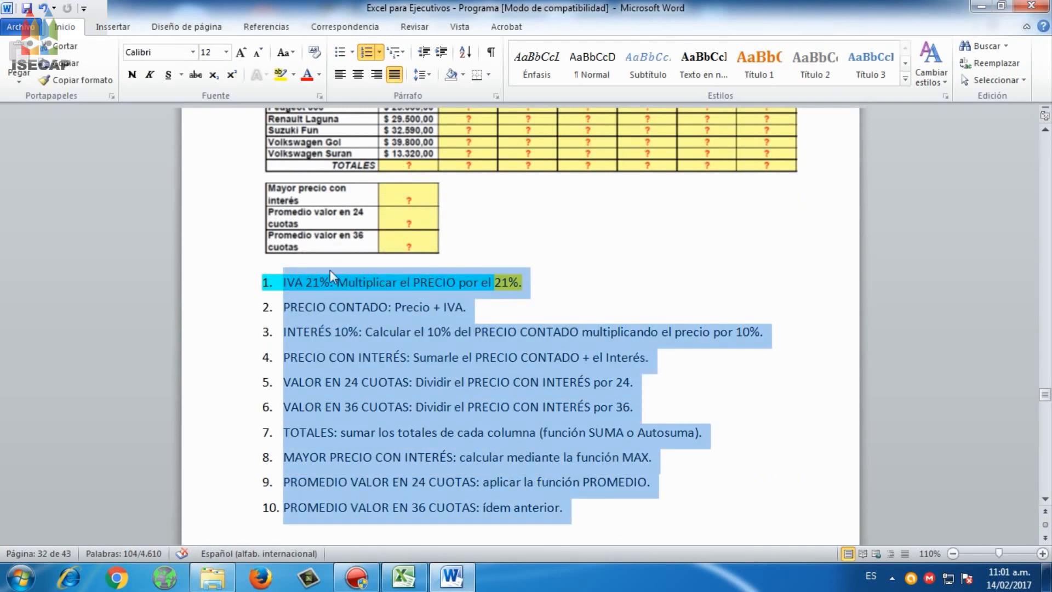
scroll(606, 182, "up", 5)
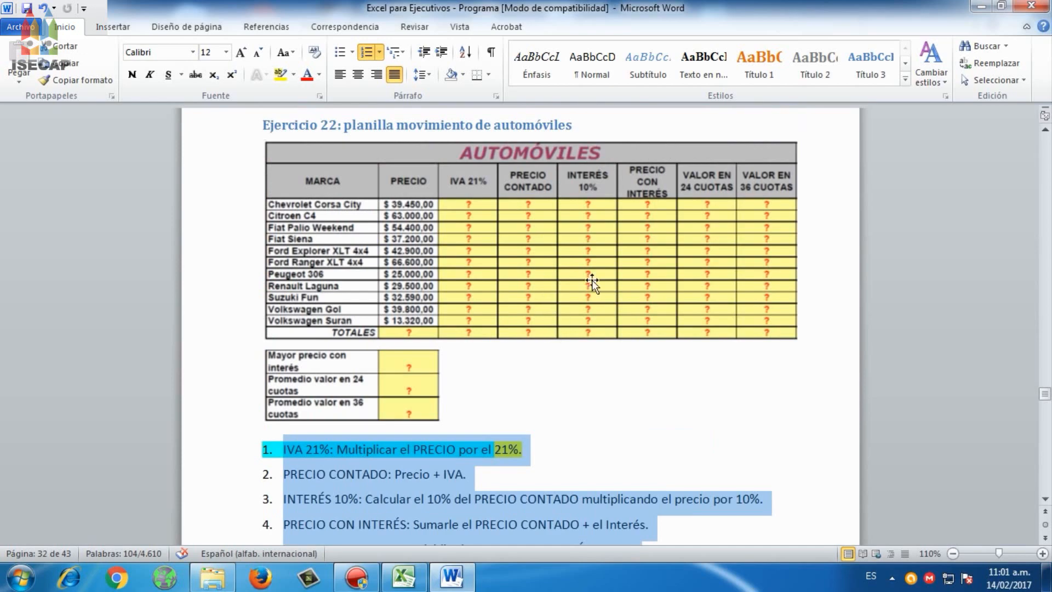
scroll(500, 400, "down", 6)
scroll(417, 353, "up", 5)
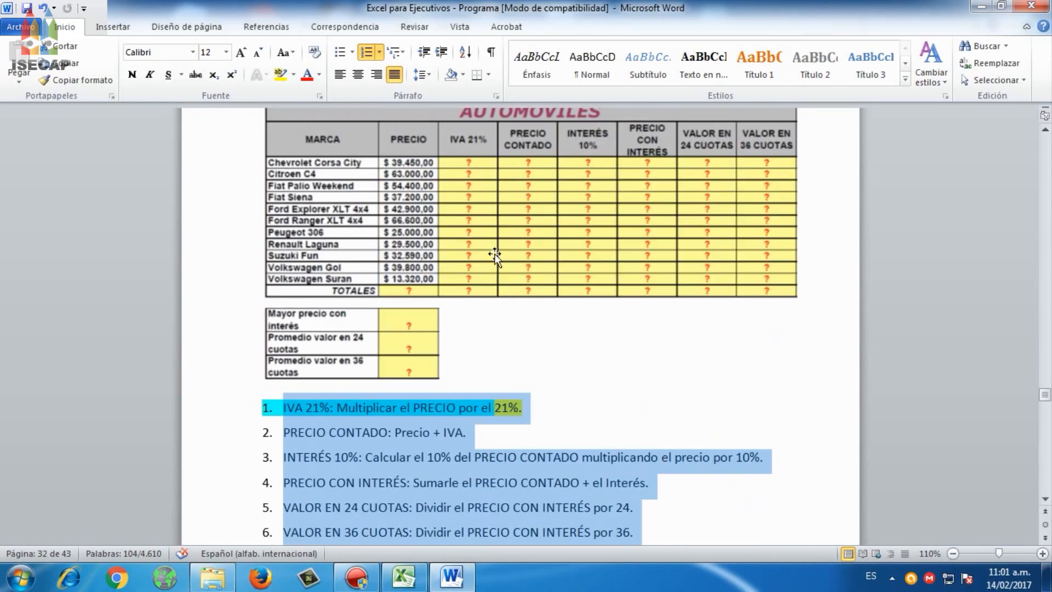
scroll(427, 357, "down", 2)
scroll(445, 352, "down", 15)
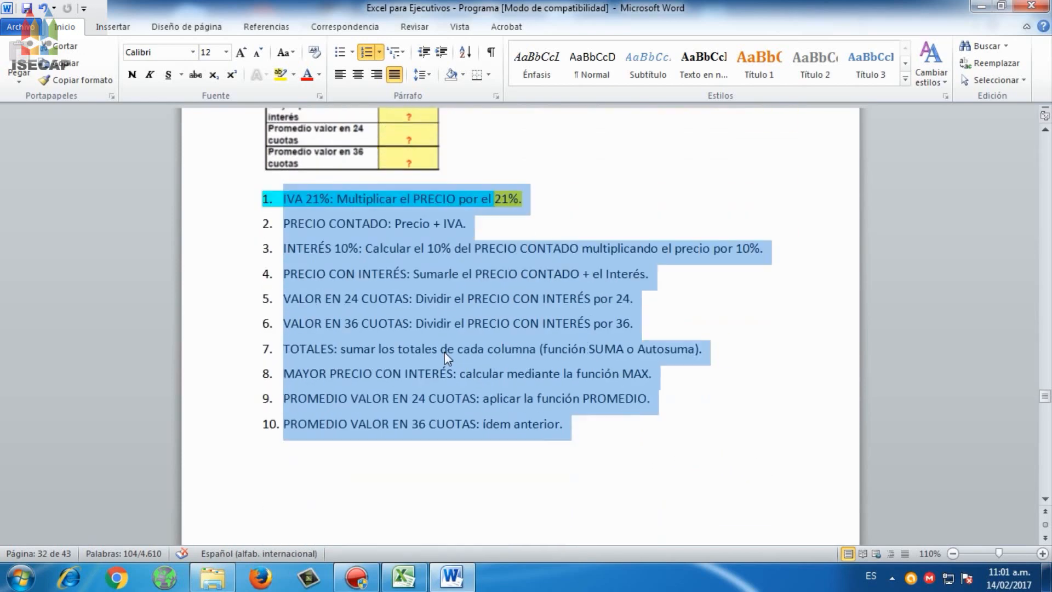
scroll(445, 351, "down", 6)
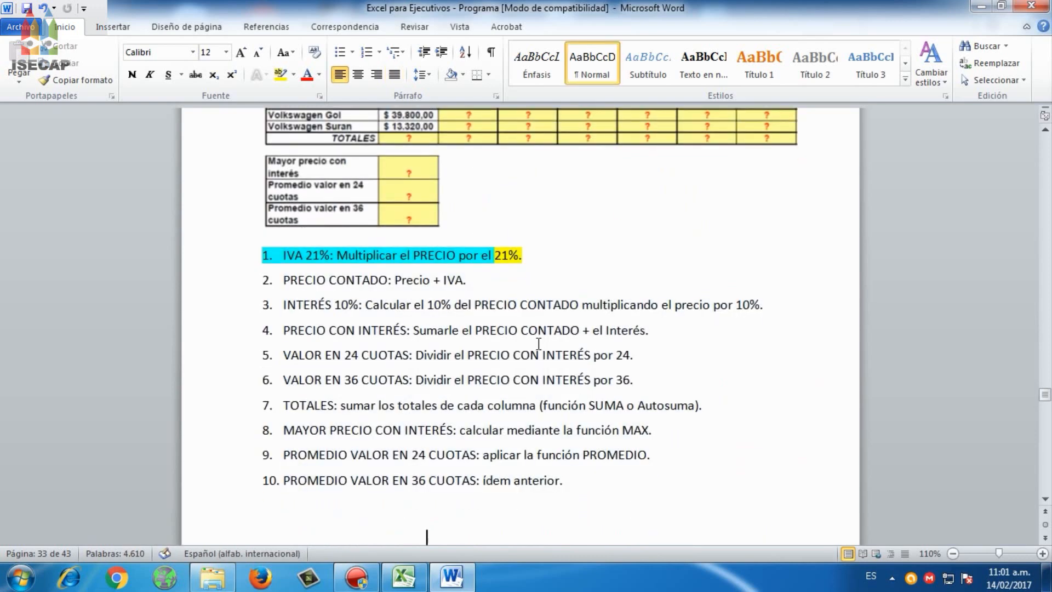
Examine the Turismo en Vacaciones 2009 exercise in the course document, including its table, formatting instructions and list of totals and averages
scroll(536, 345, "down", 15)
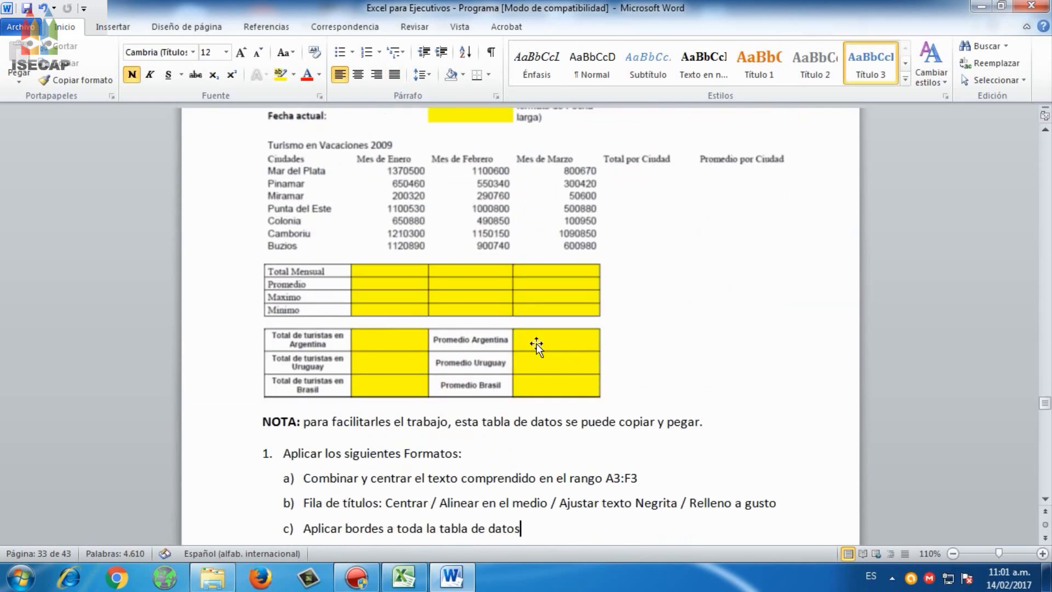
key("Down")
key("Down")
key("Down")
key("Down")
key("Down")
key("Down")
key("Down")
key("Down")
key("Down")
key("Down")
key("Down")
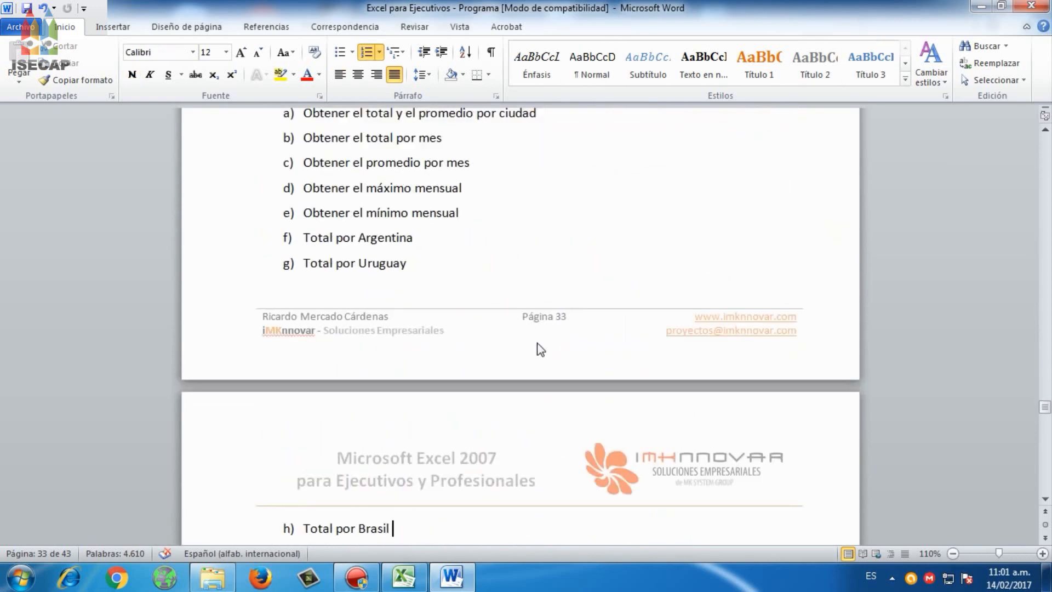
key("Down")
key("Down")
key("Down")
key("Down")
key("Down")
key("Down")
key("Down")
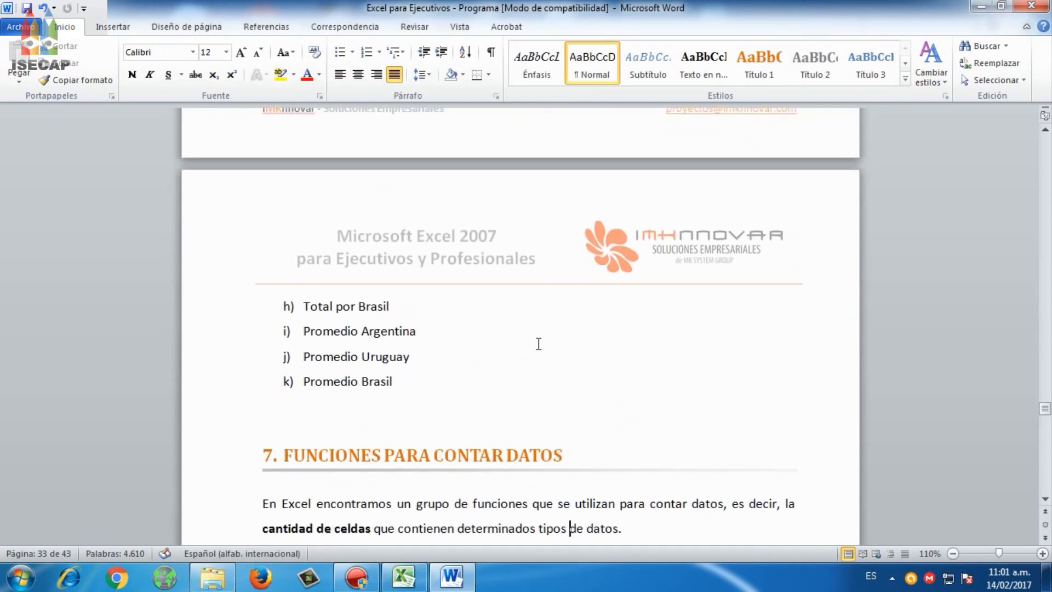
Read the section Funciones para contar datos, covering the CONTAR, CONTARA and CONTAR.BLANCO functions
key("Down")
key("Down")
key("Down")
key("Down")
key("Down")
key("Down")
key("Down")
key("Down")
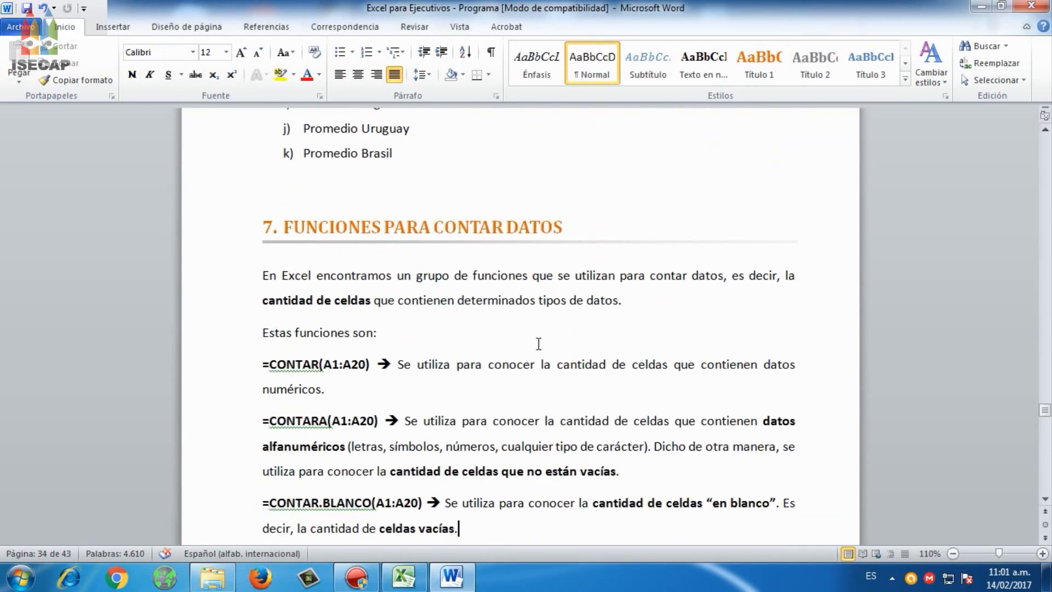
Switch to the Excel workbook, look at the SUMAR.SI suggestion for =suma in H6, and cancel the entry
left_click(402, 577)
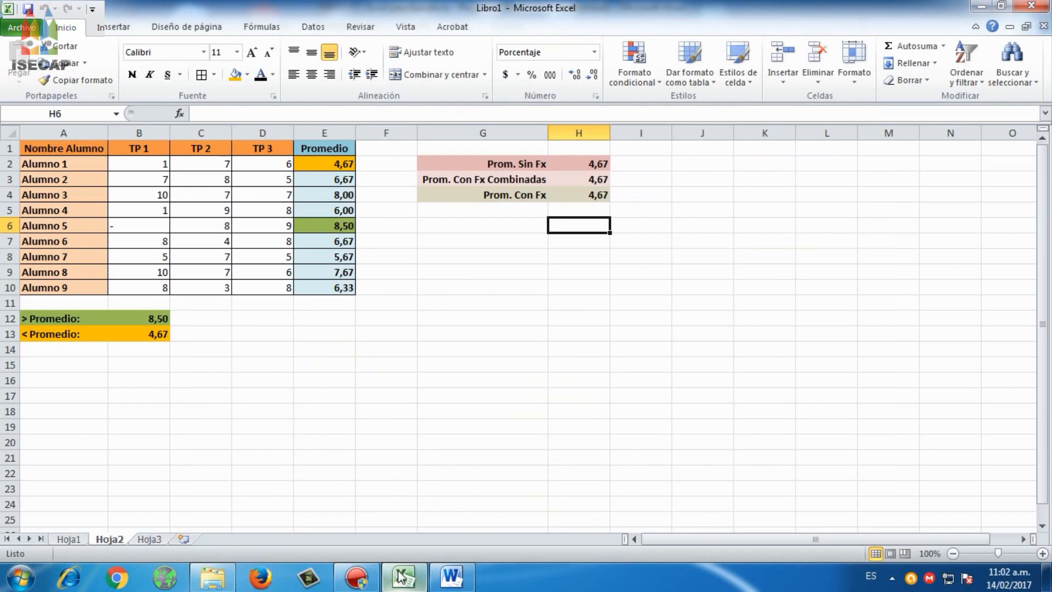
type("=suma")
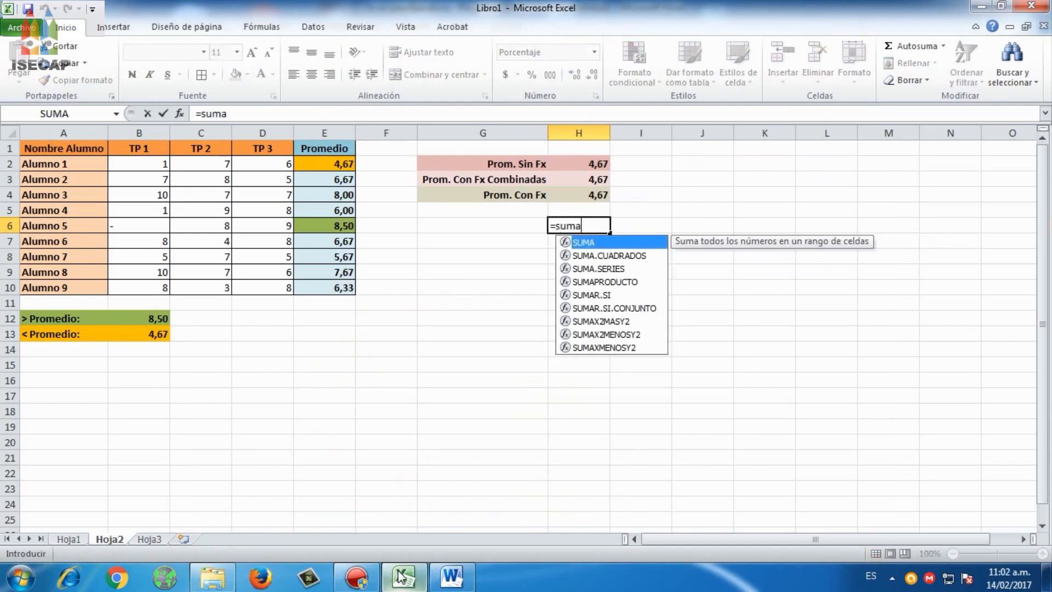
left_click(590, 296)
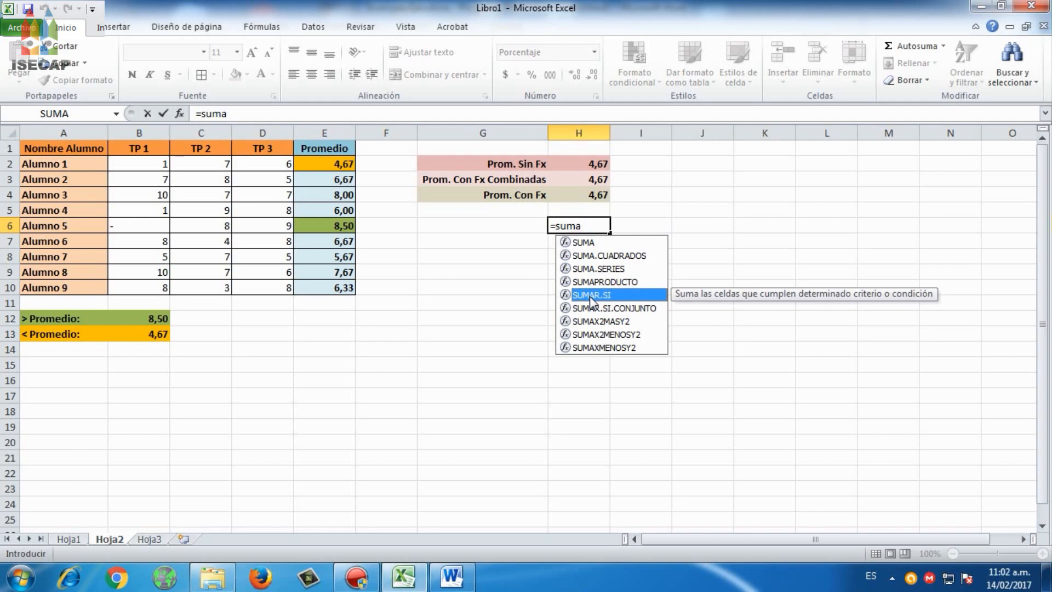
key("BackSpace")
key("BackSpace")
key("BackSpace")
key("Escape")
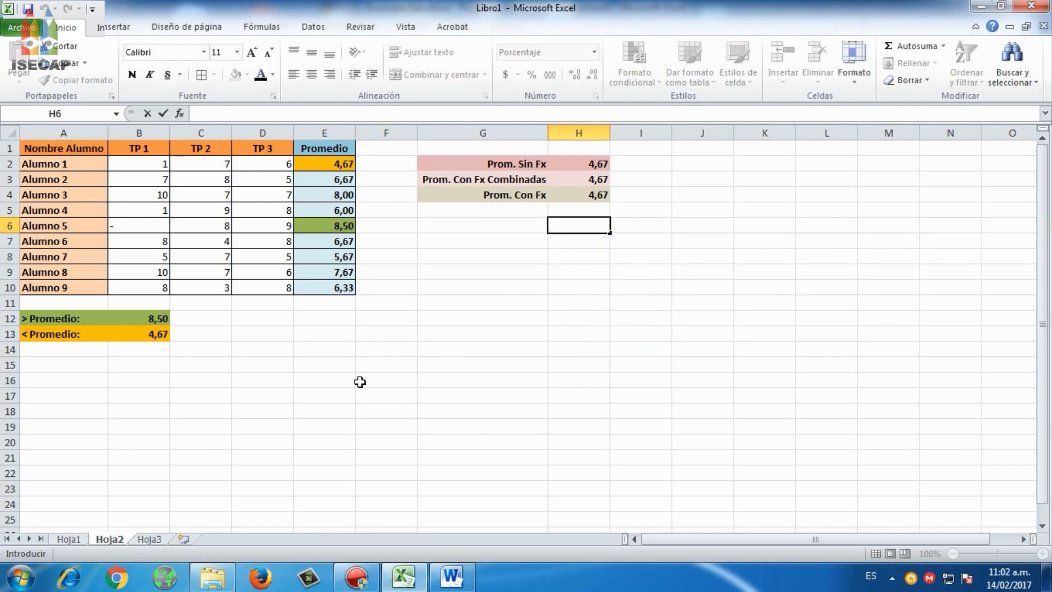
On sheet Hoja3, enter Enero in A2 and fill the month series down to Diciembre in A13
left_click(150, 538)
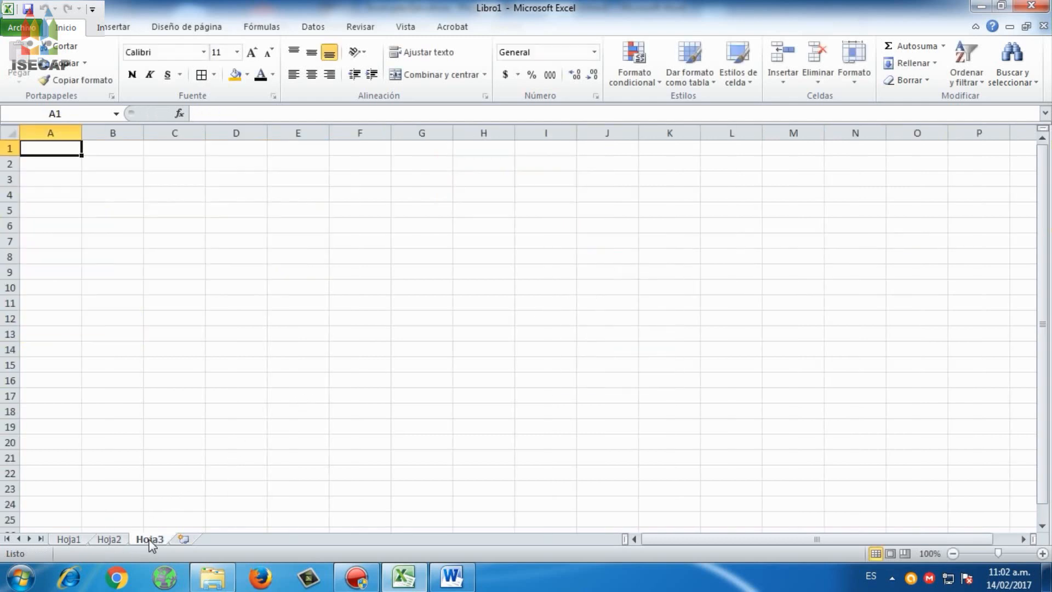
double_click(64, 149)
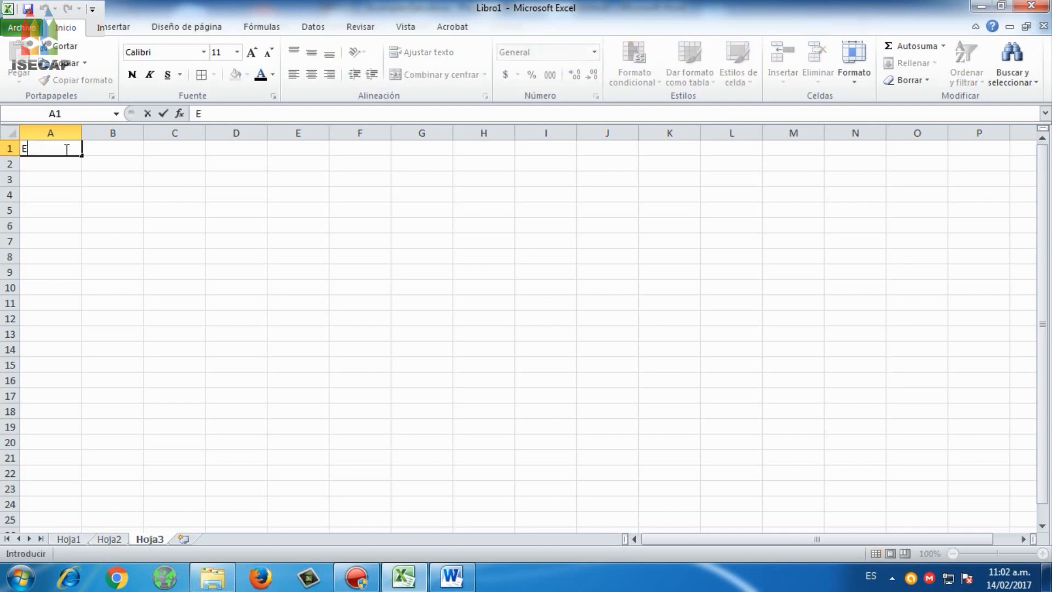
key("Return")
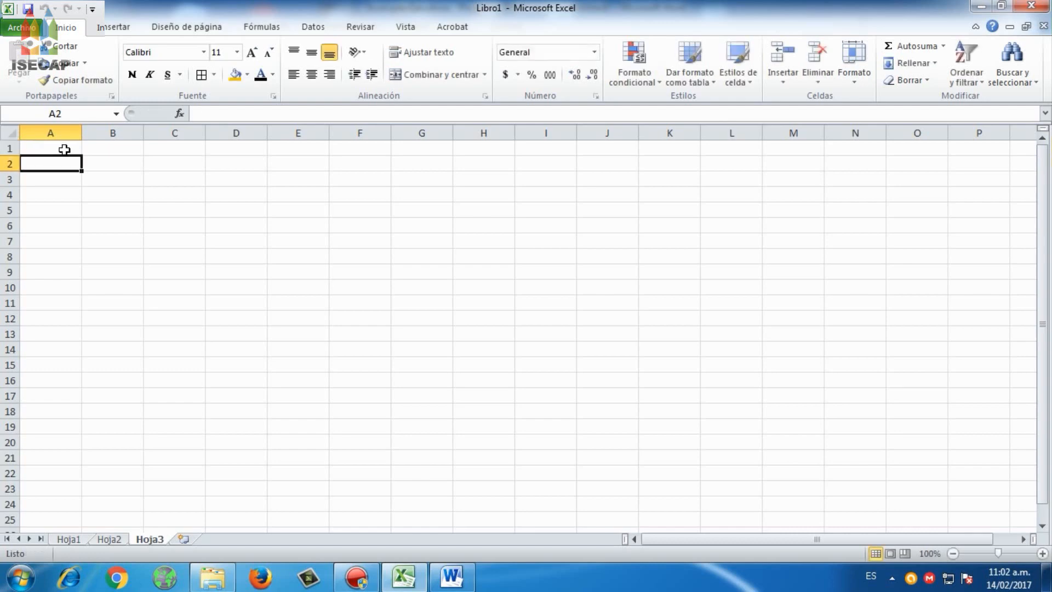
type("ENero")
key("BackSpace")
key("BackSpace")
key("BackSpace")
key("BackSpace")
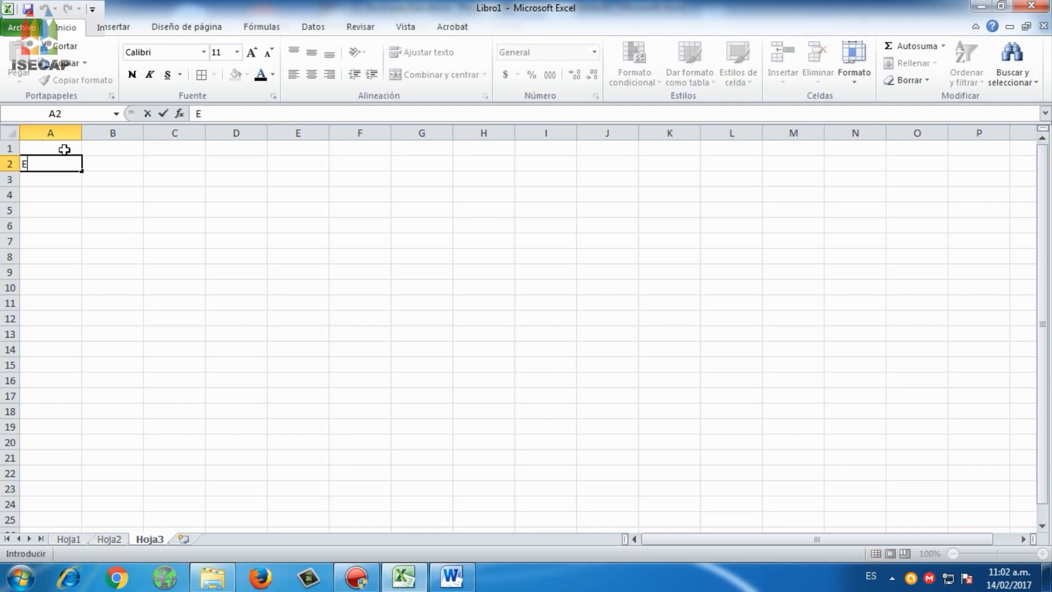
type("enro")
key("BackSpace")
key("BackSpace")
key("BackSpace")
key("BackSpace")
type("nero")
key("ctrl+Return")
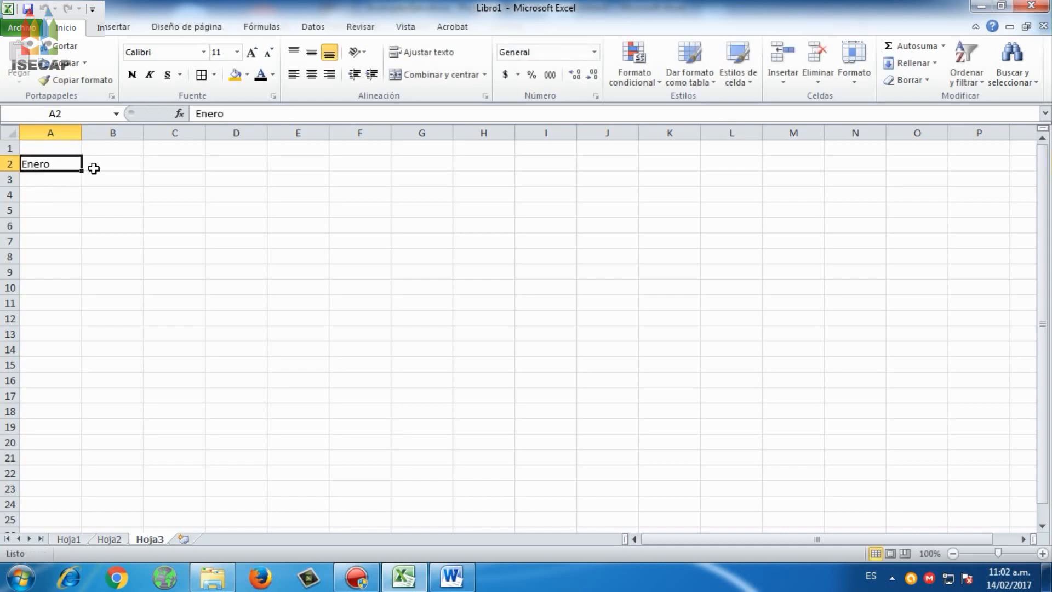
left_click_drag(81, 171, 70, 336)
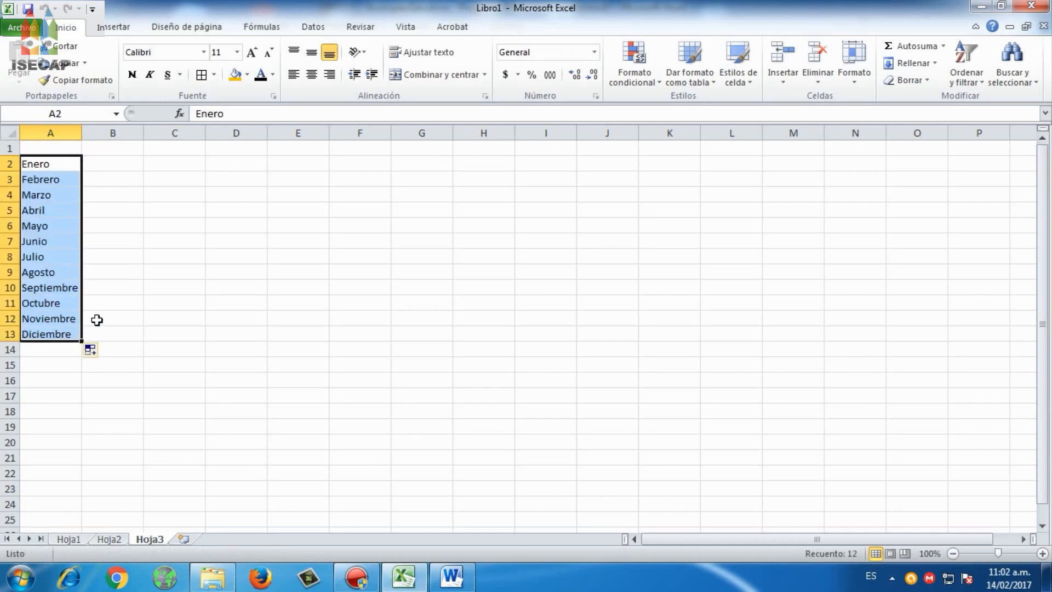
Add the bold header Vtas in B1 and apply all borders to A1:B13
left_click(121, 148)
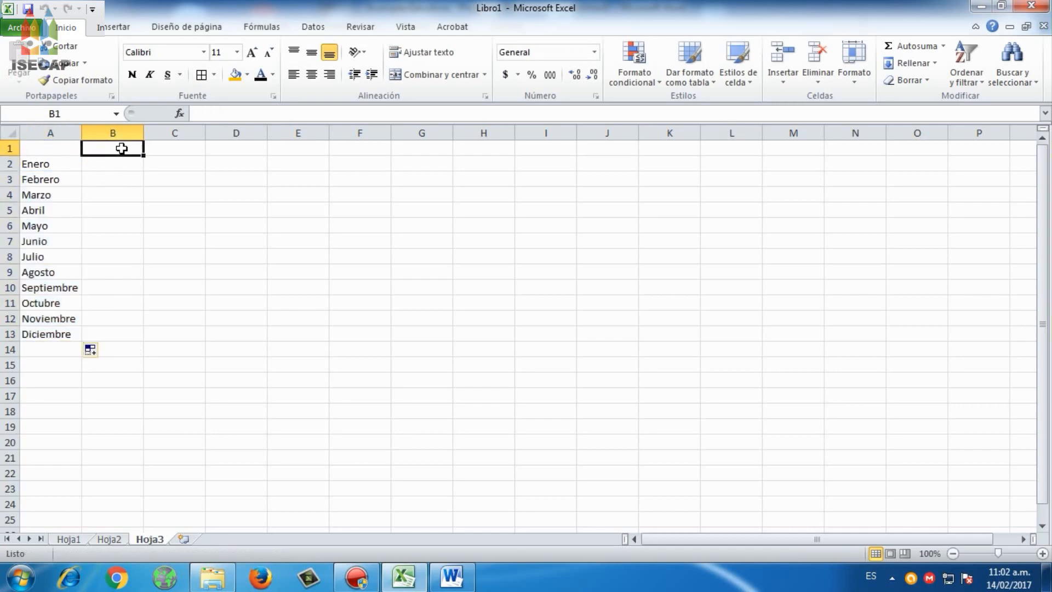
type("Vtas")
key("ctrl+Return")
key("ctrl+n")
left_click_drag(63, 149, 117, 332)
left_click(200, 74)
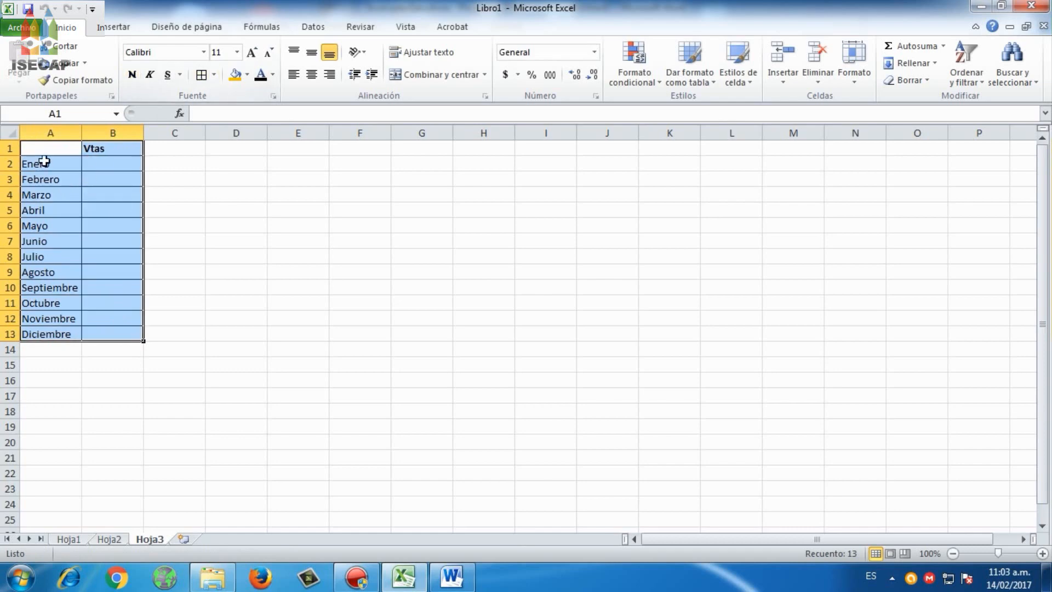
Make the month names in A2:A13 bold with a light orange fill, and fill the Vtas header with orange
left_click(46, 159)
left_click_drag(46, 160, 51, 331)
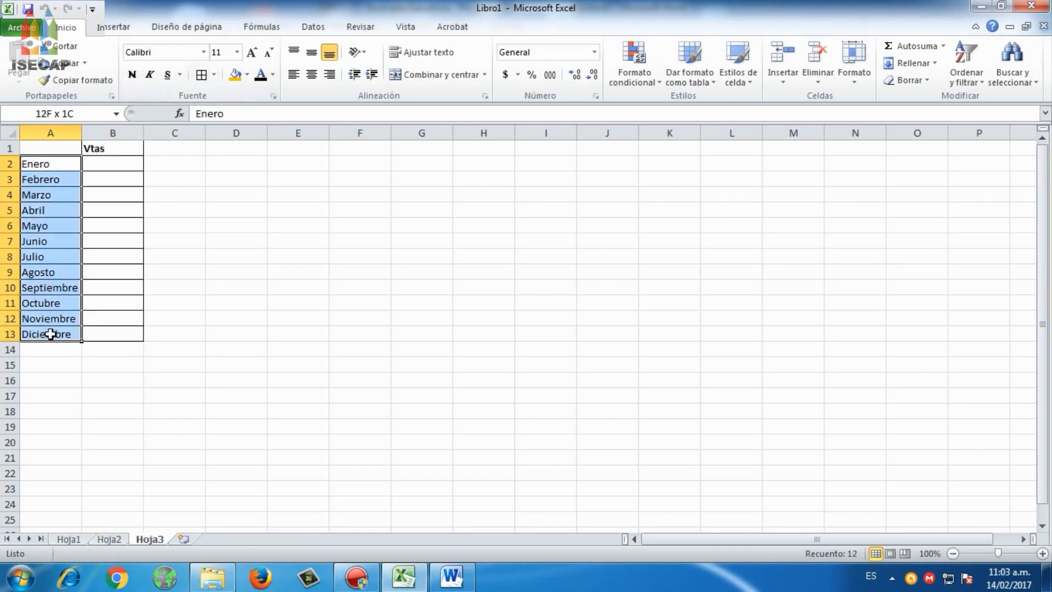
left_click(132, 74)
left_click(247, 75)
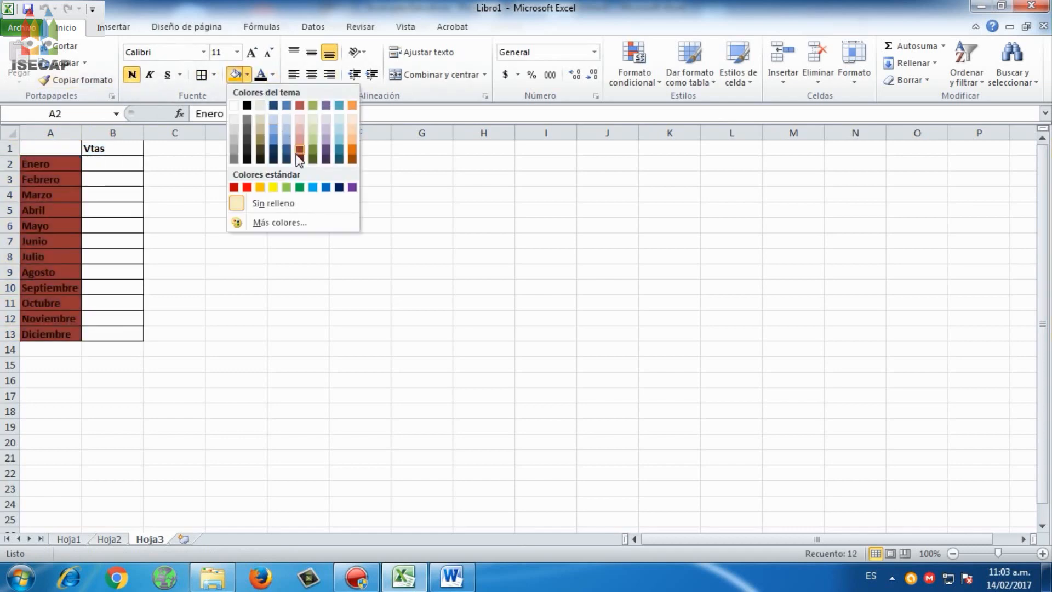
left_click(352, 137)
left_click(137, 148)
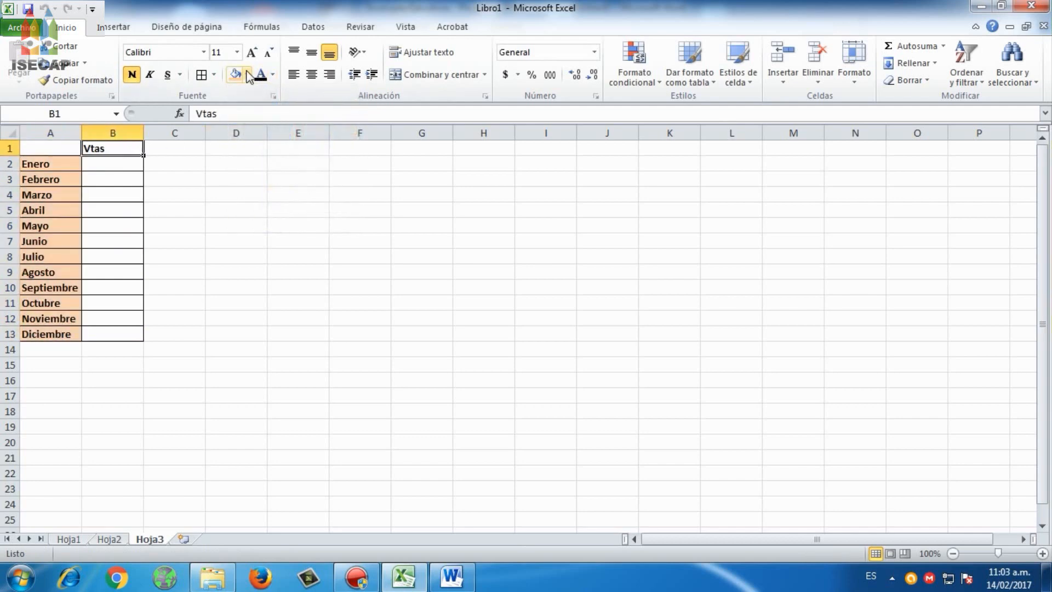
left_click(247, 74)
left_click(353, 105)
Enter the sales for Enero to Abril in B2:B5: 125000, 75000, 12000 and 3500
left_click(117, 161)
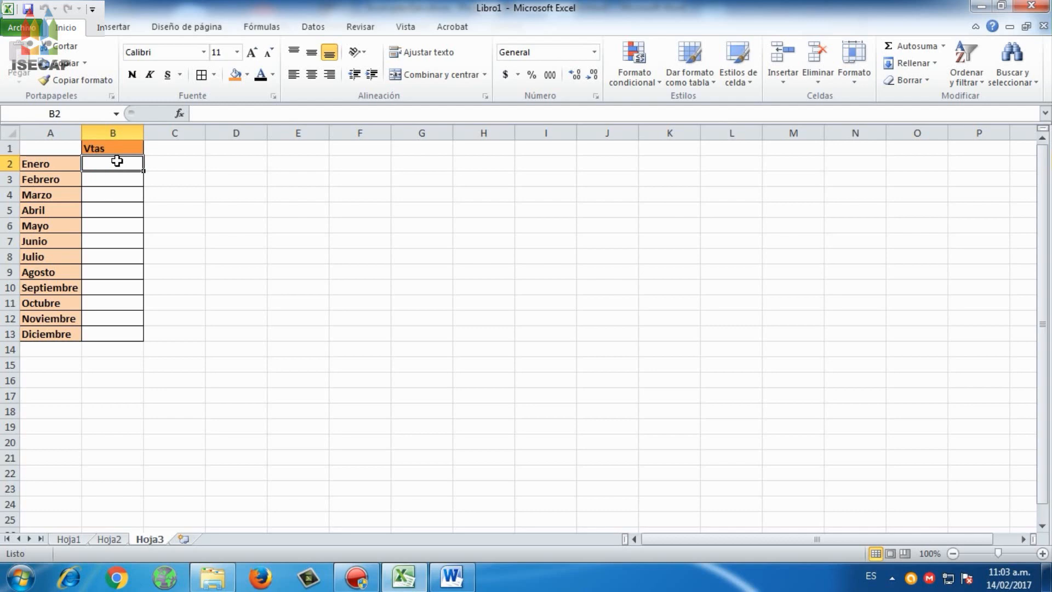
type("125000")
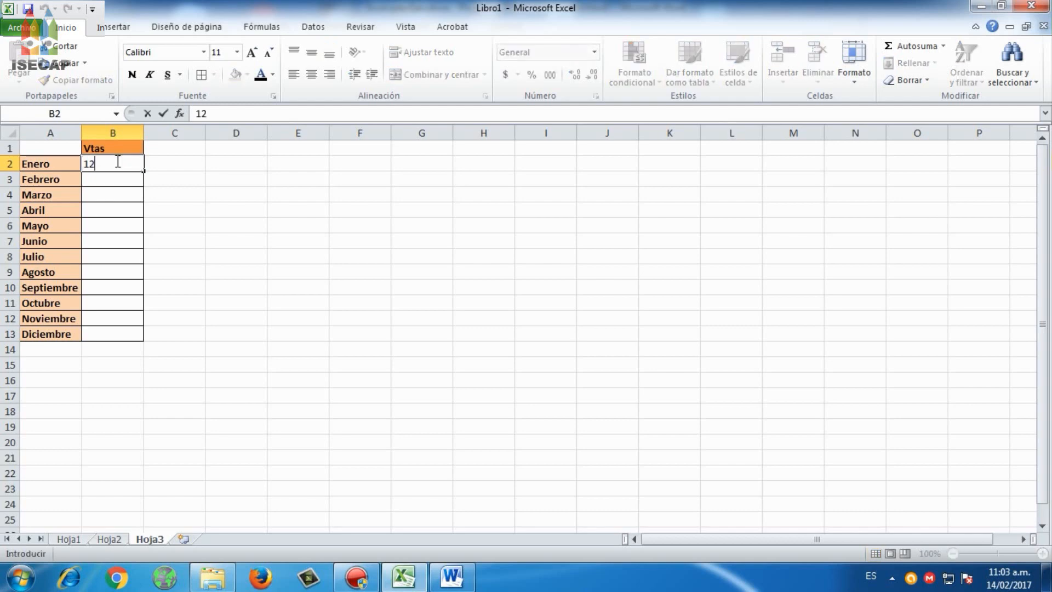
key("Return")
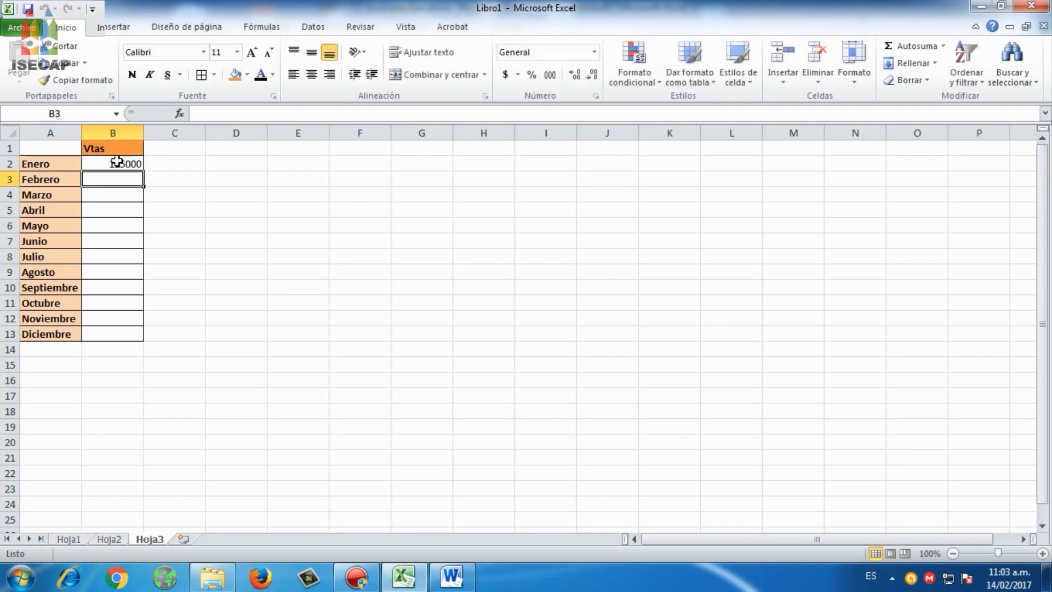
type("75000")
key("Return")
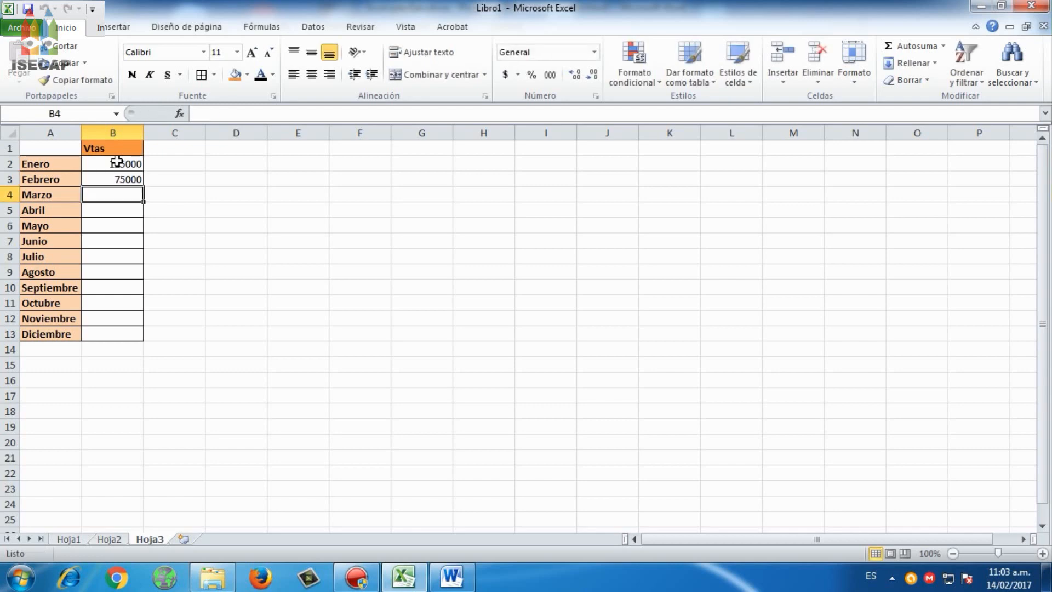
type("12000")
key("Return")
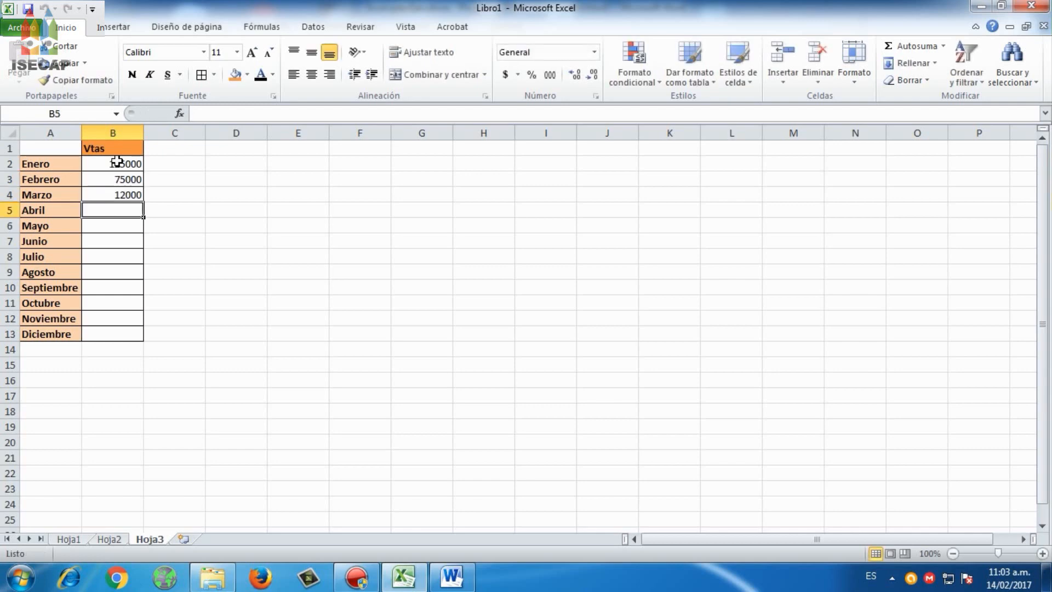
type("35000")
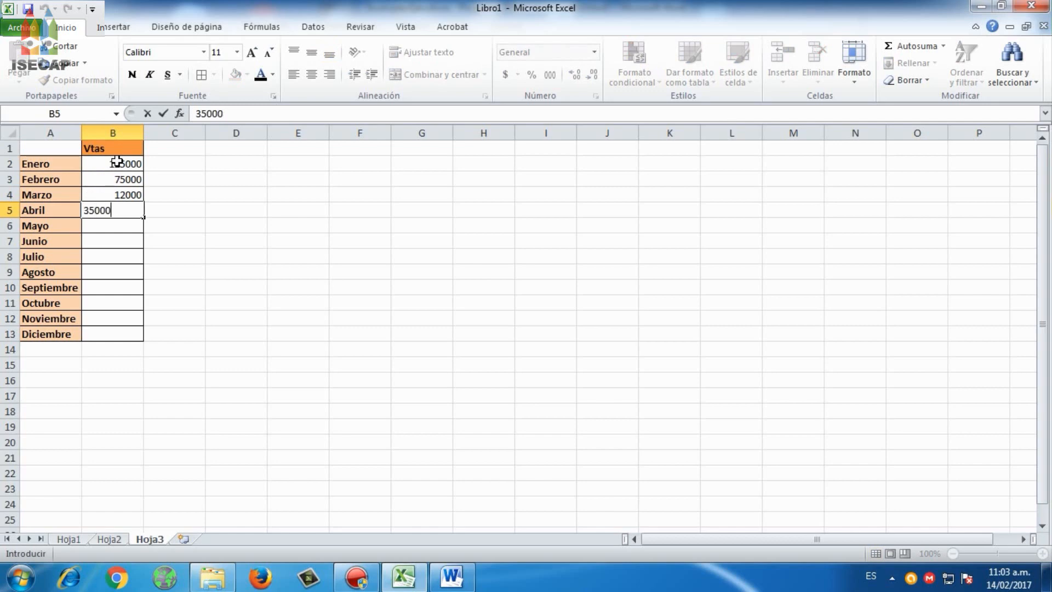
key("BackSpace")
key("Return")
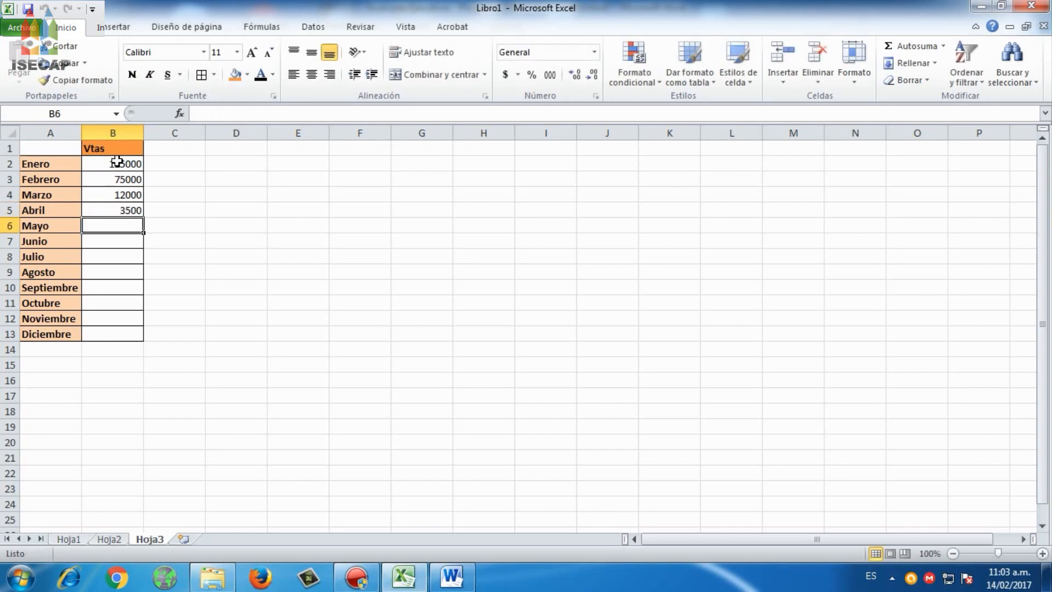
Fill B6:B9 with a dash for Mayo, 1800 for Junio, 27000 for Julio and 58000 for Agosto
type("-")
key("Return")
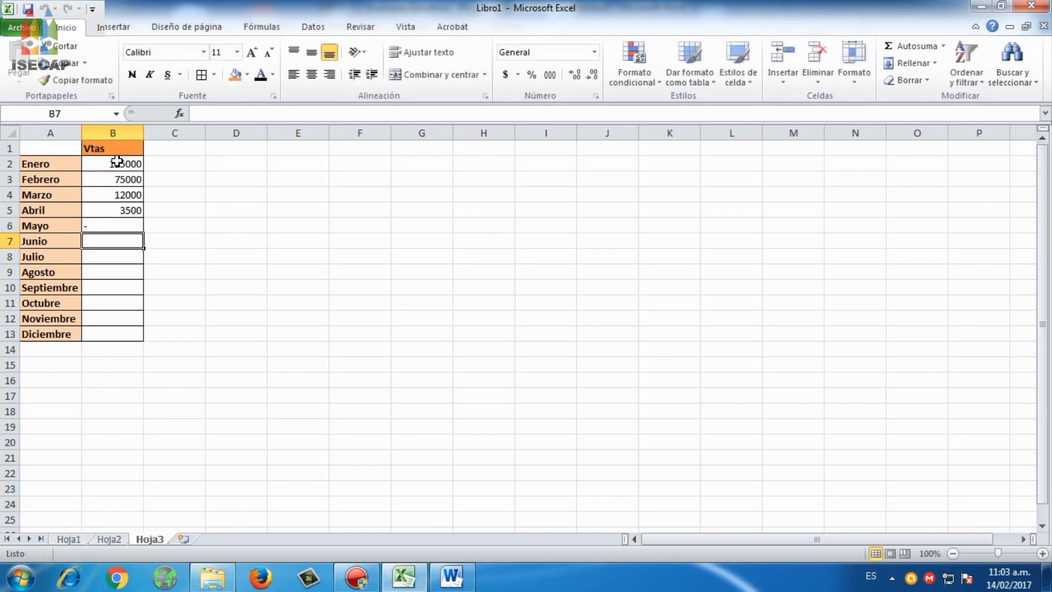
type("1800")
key("Return")
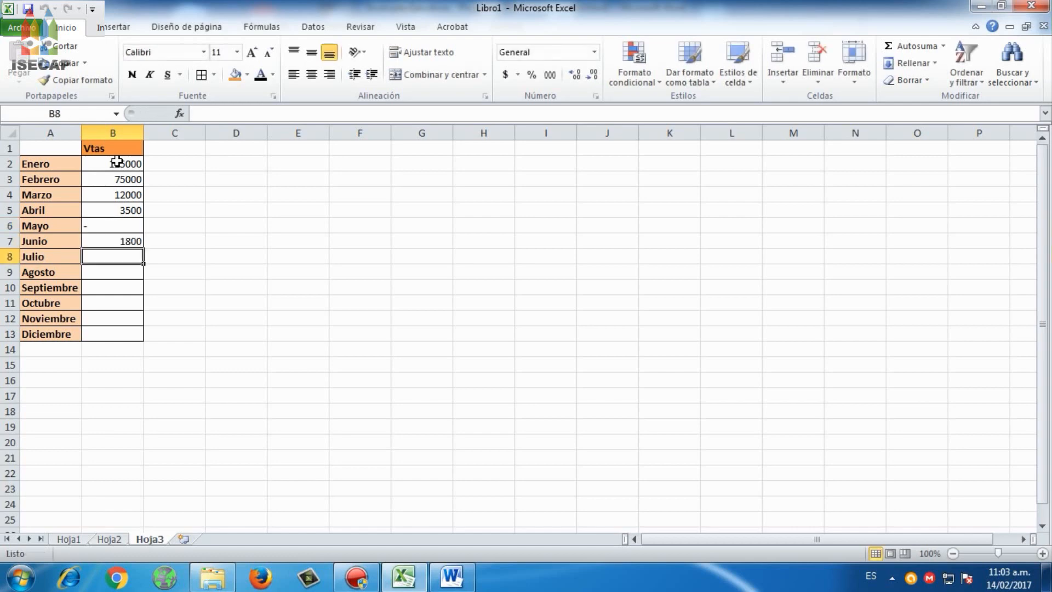
type("27000")
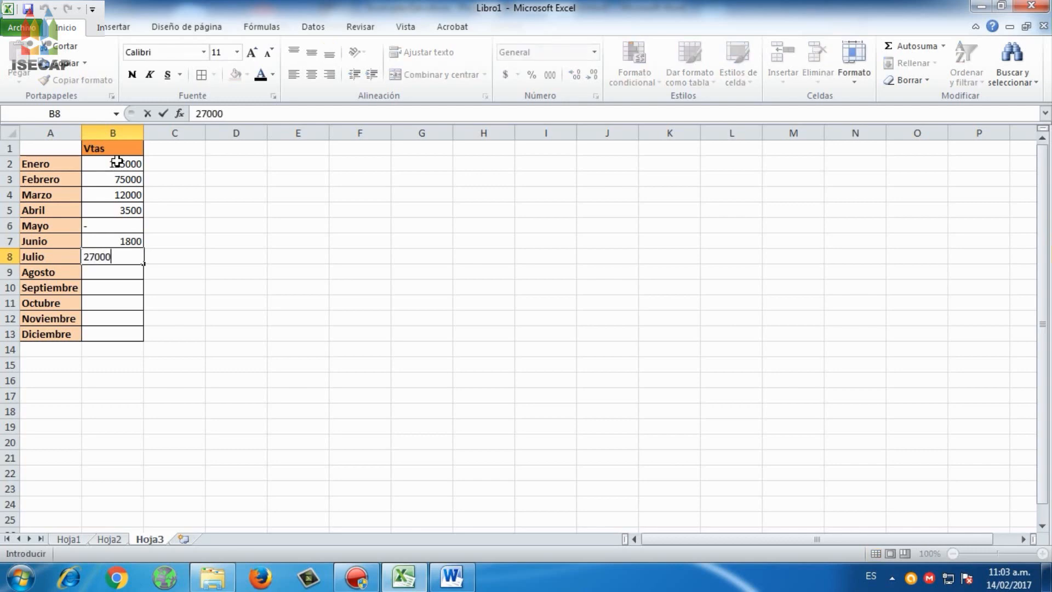
key("Return")
type("58000")
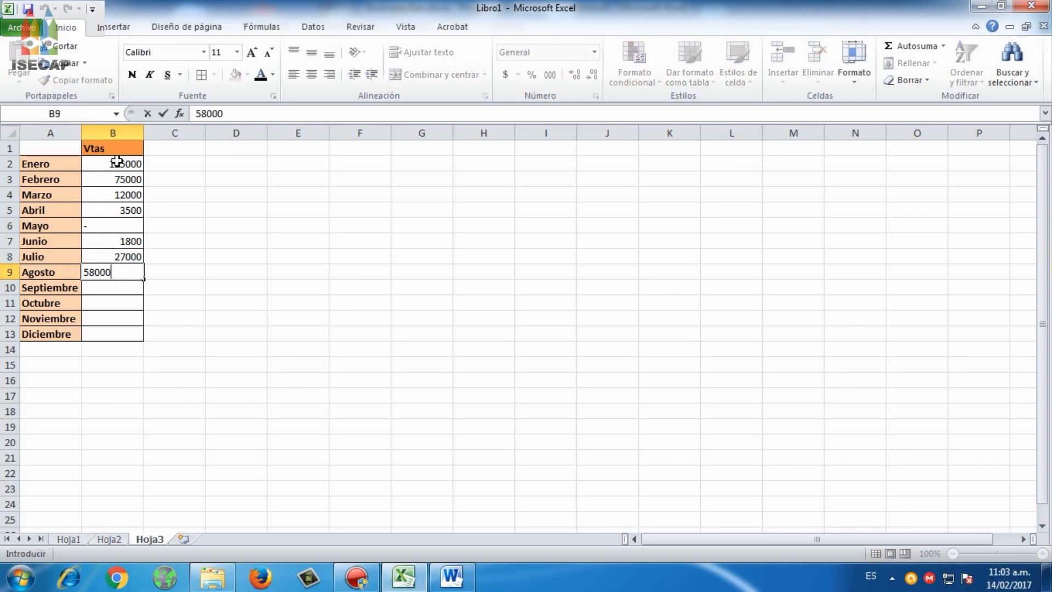
key("Return")
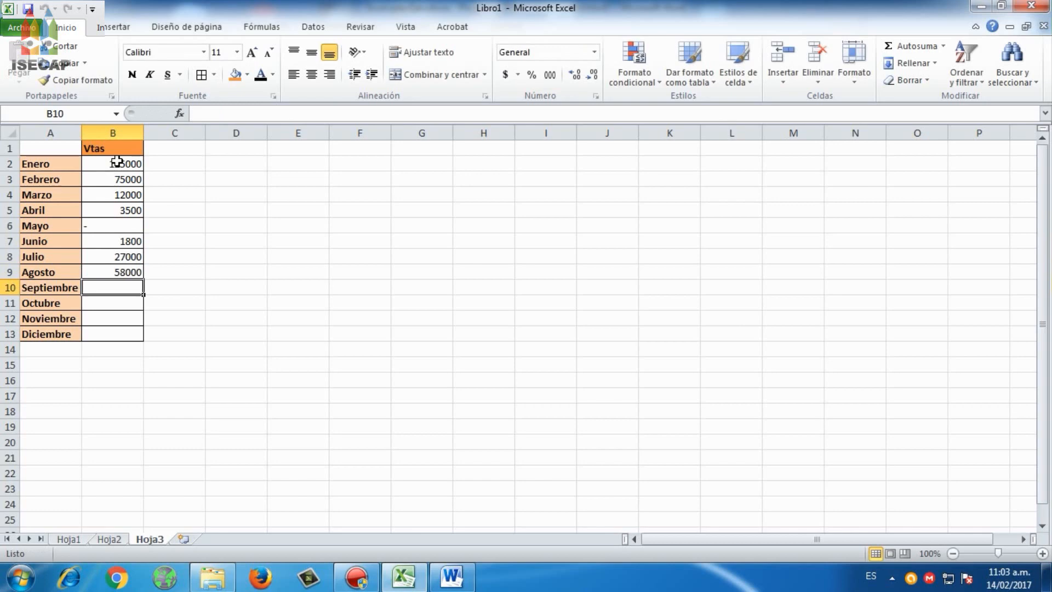
Enter the sales 72000 for Septiembre, 35300 for Octubre and 25000 for Noviembre in B10:B12
type("72000")
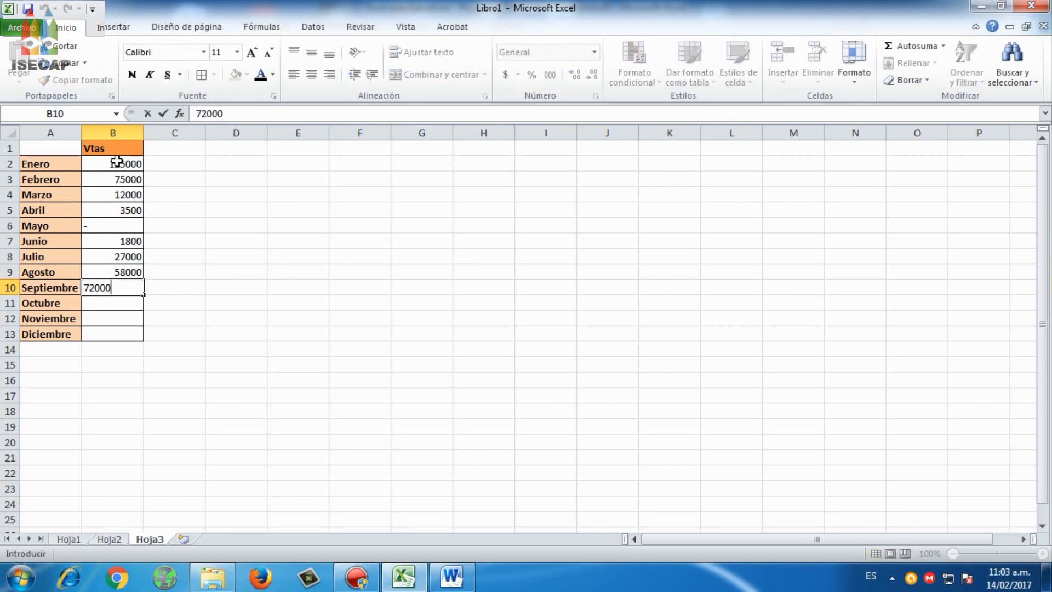
key("Return")
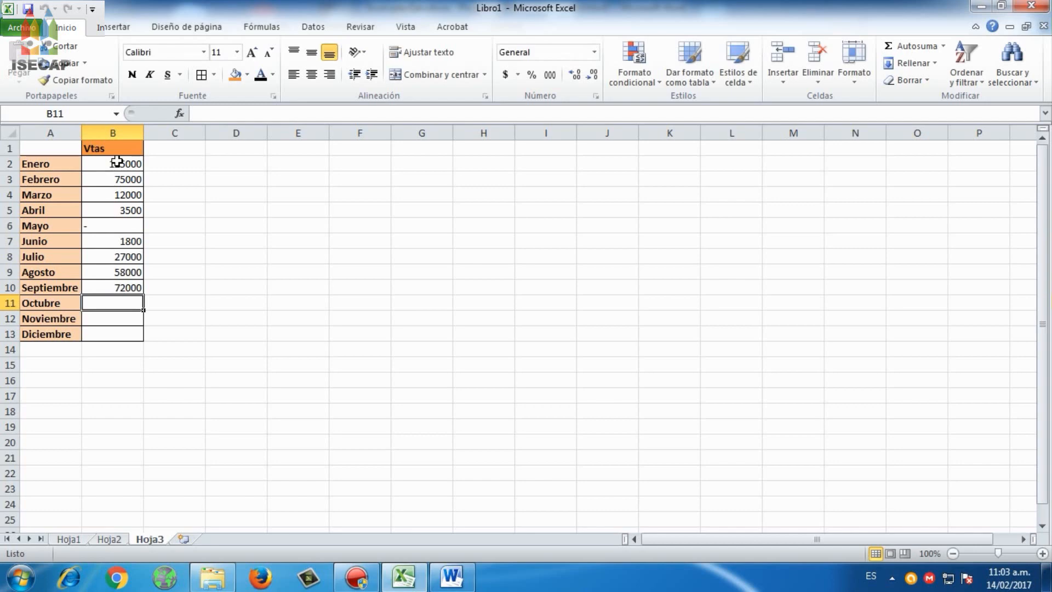
type("35300")
key("Return")
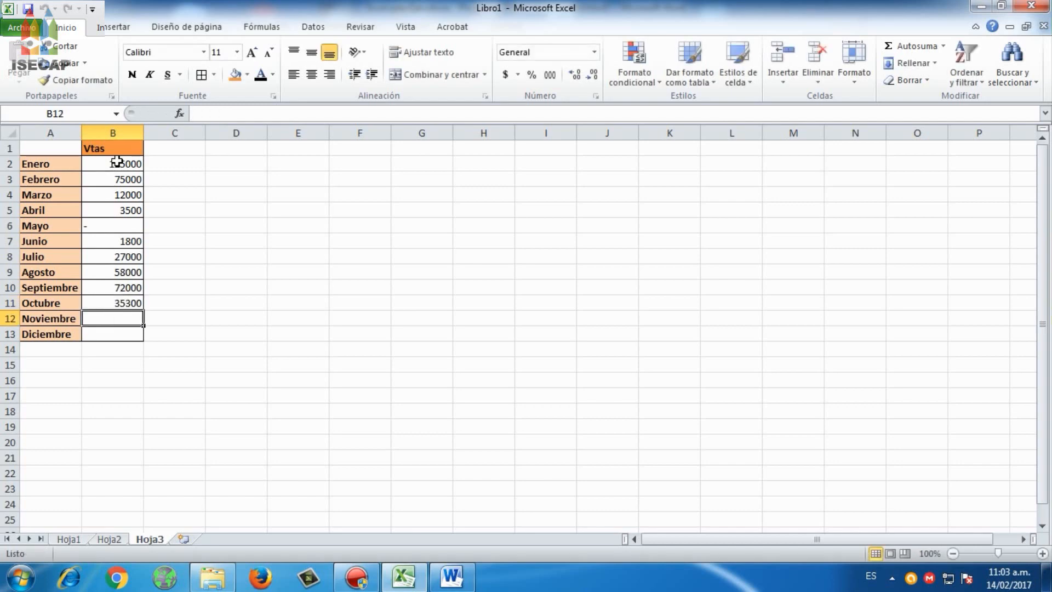
type("25000")
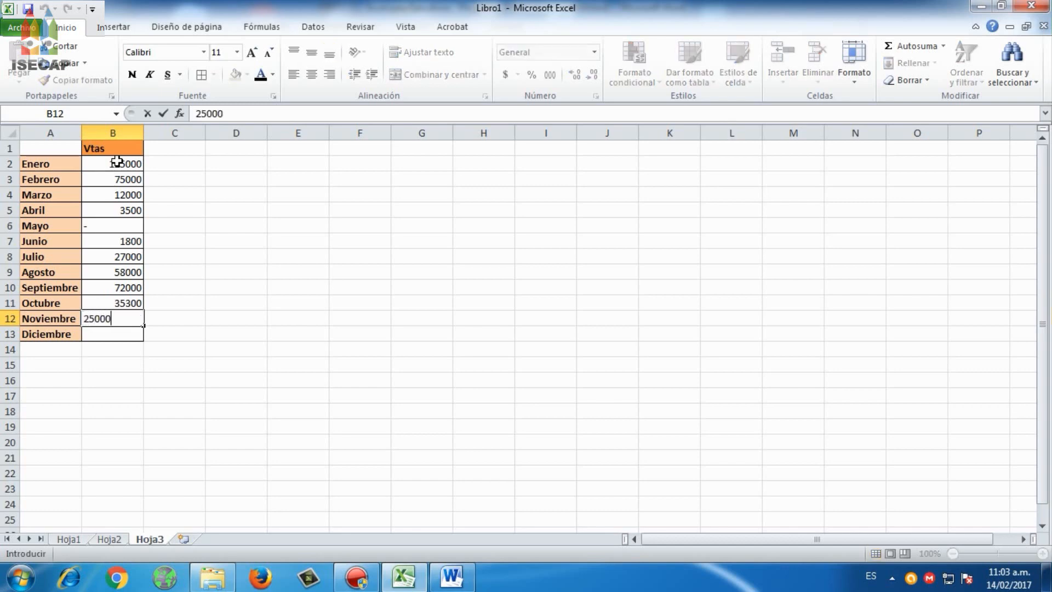
key("Return")
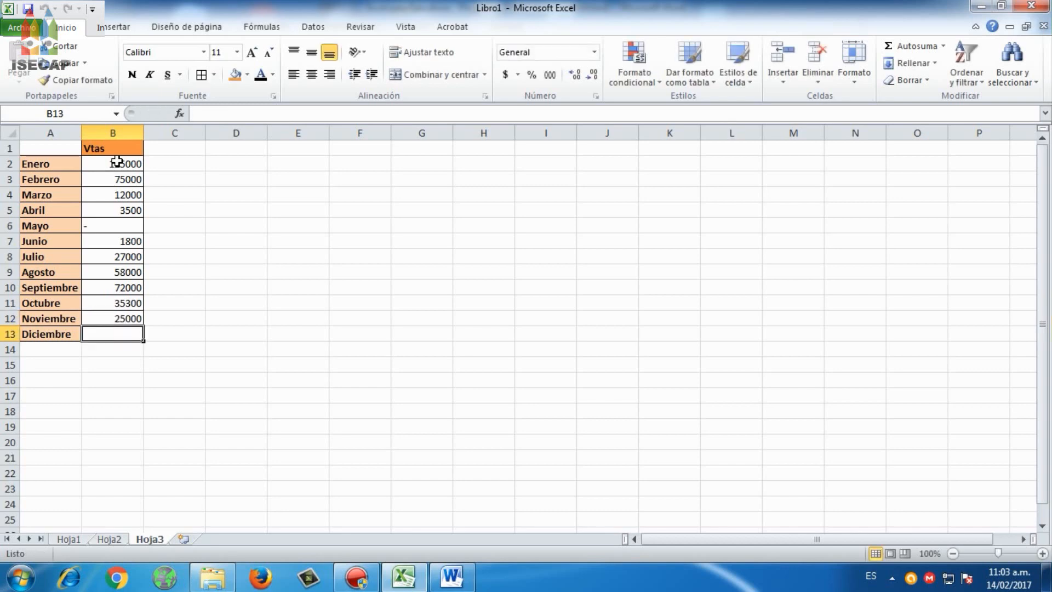
Correct the Noviembre sales in B12 to 250000 and enter 61200 for Diciembre in B13
key("Up")
left_click(263, 113)
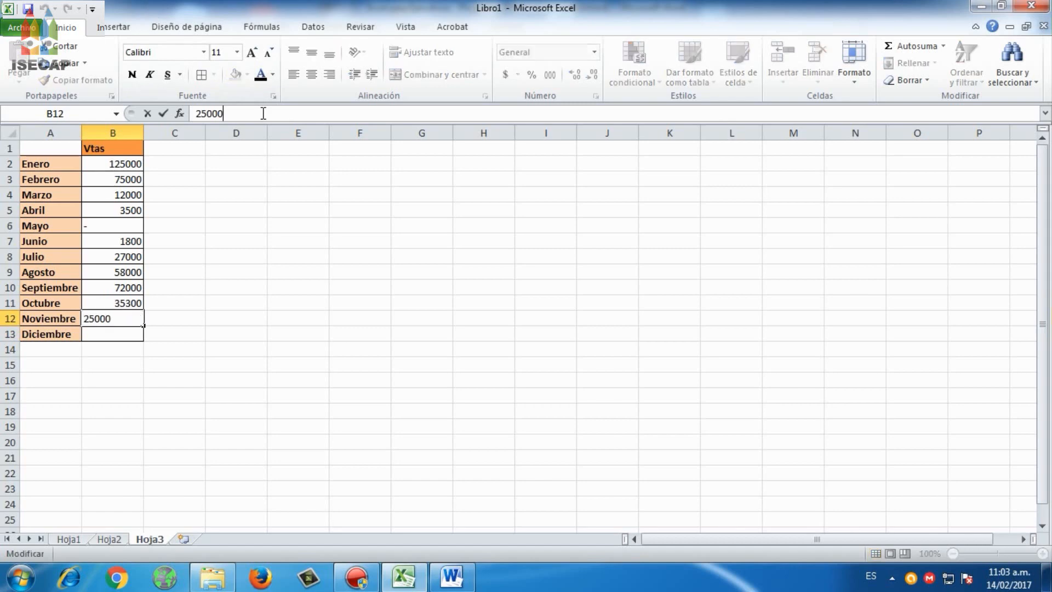
type("0")
key("Return")
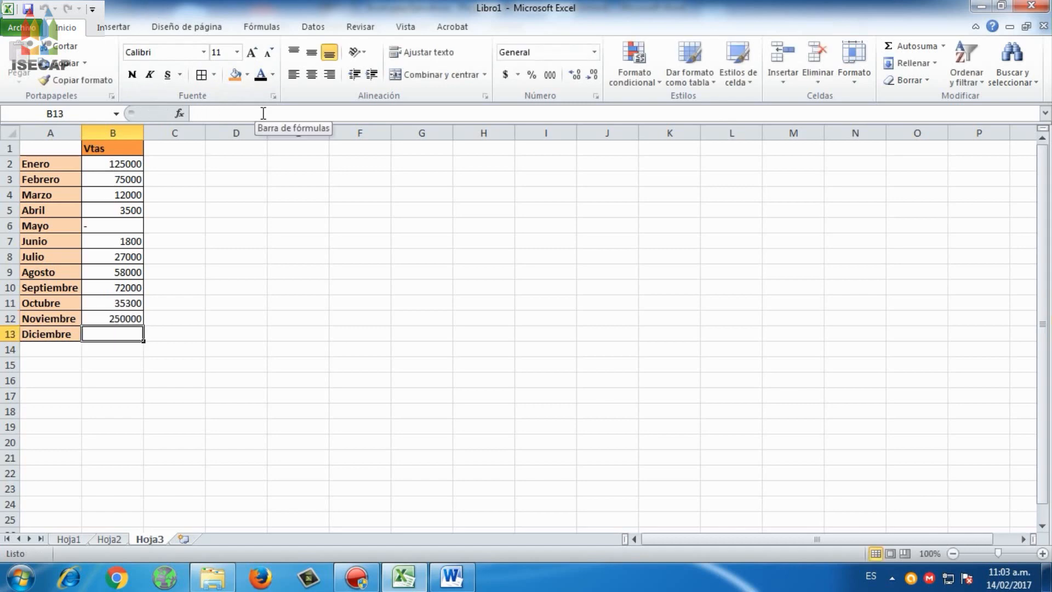
type("61")
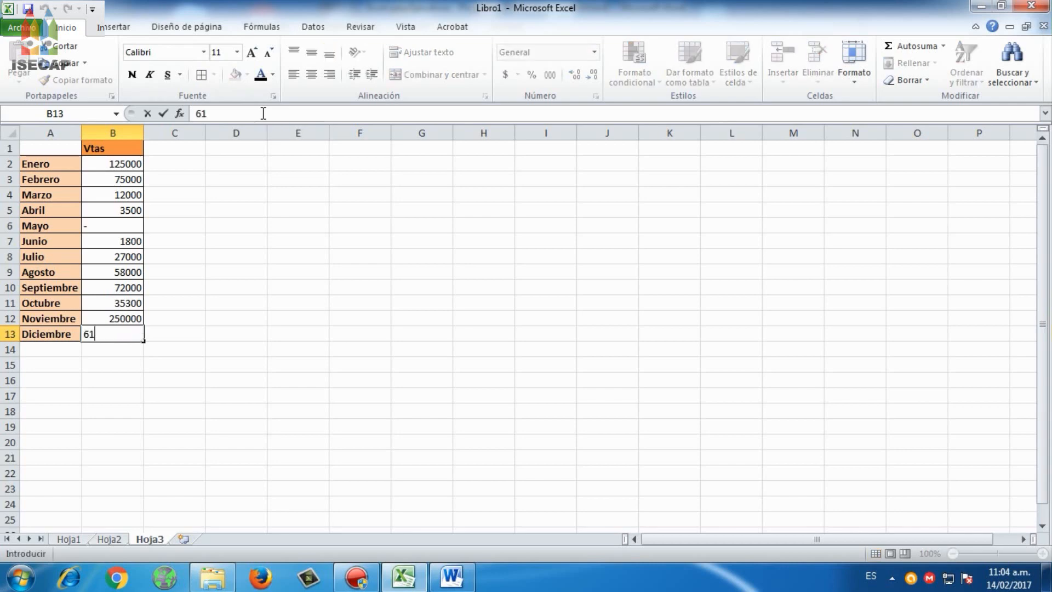
type("200")
key("Return")
key("Up")
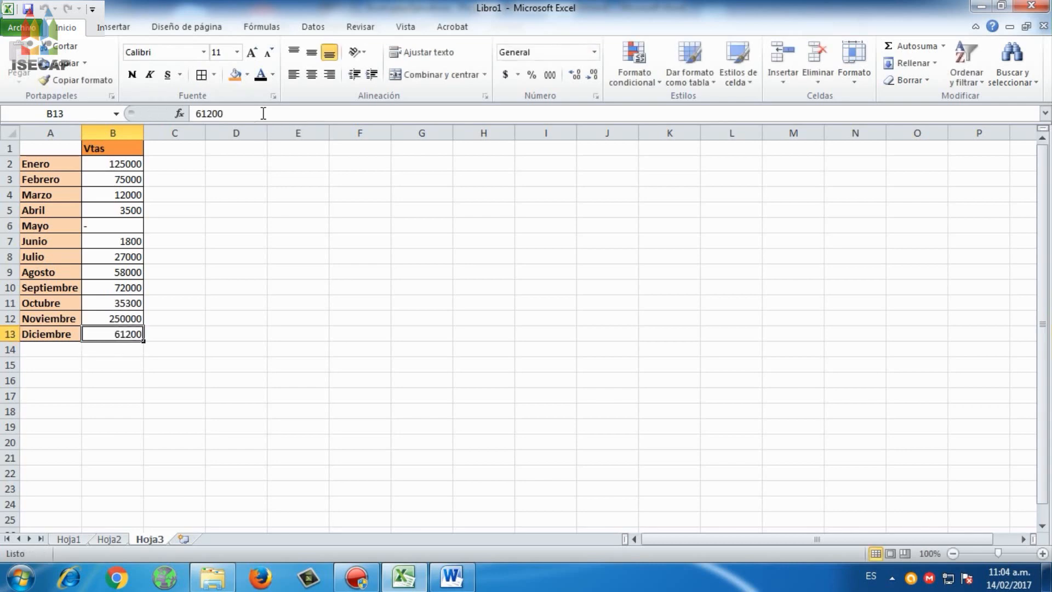
Apply the accounting currency format to the sales in B2:B13 and widen column B slightly
left_click_drag(135, 165, 127, 335)
left_click(505, 74)
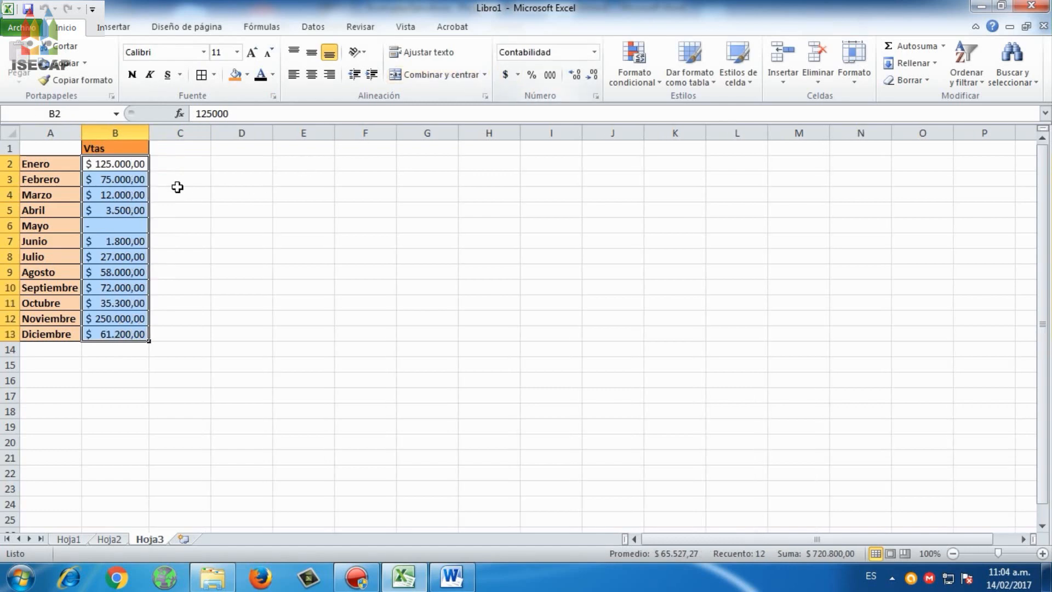
left_click_drag(152, 133, 156, 132)
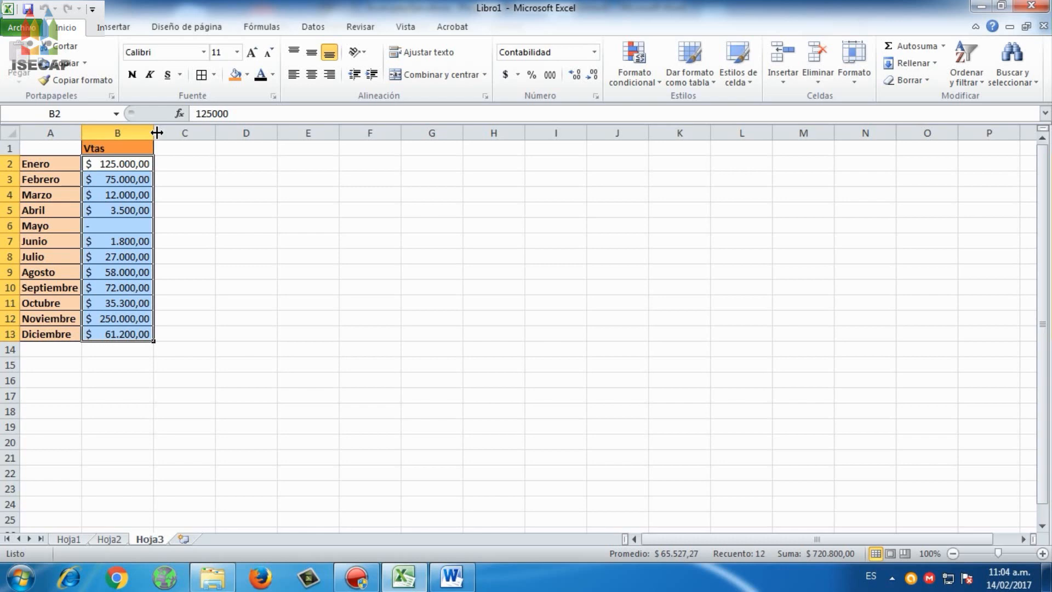
Add the label % Comision in D1 with the rate 5% beside it in E1
key("Right")
key("Right")
key("Up")
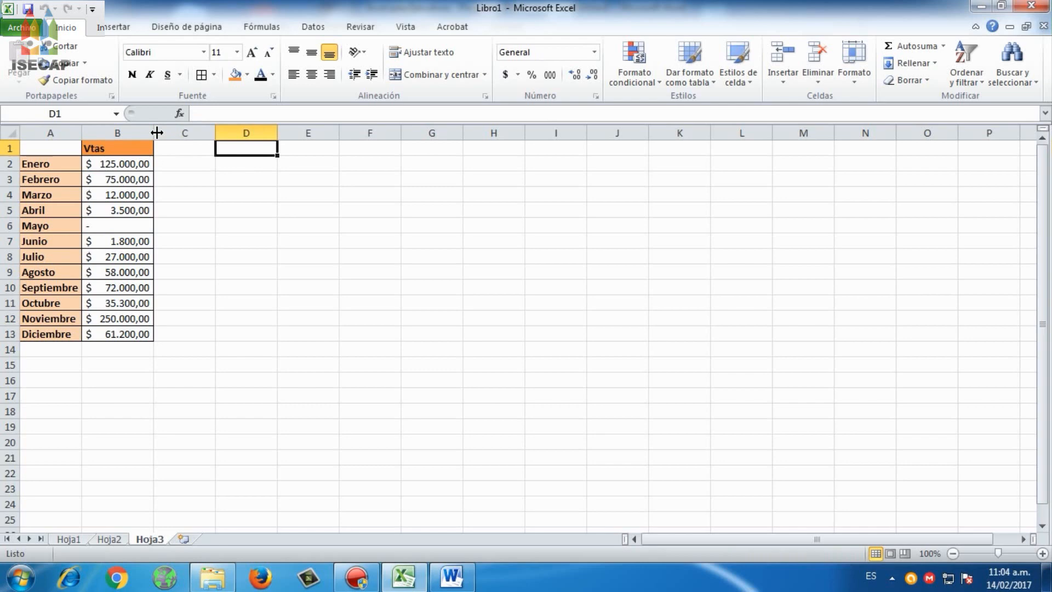
type("% Comision")
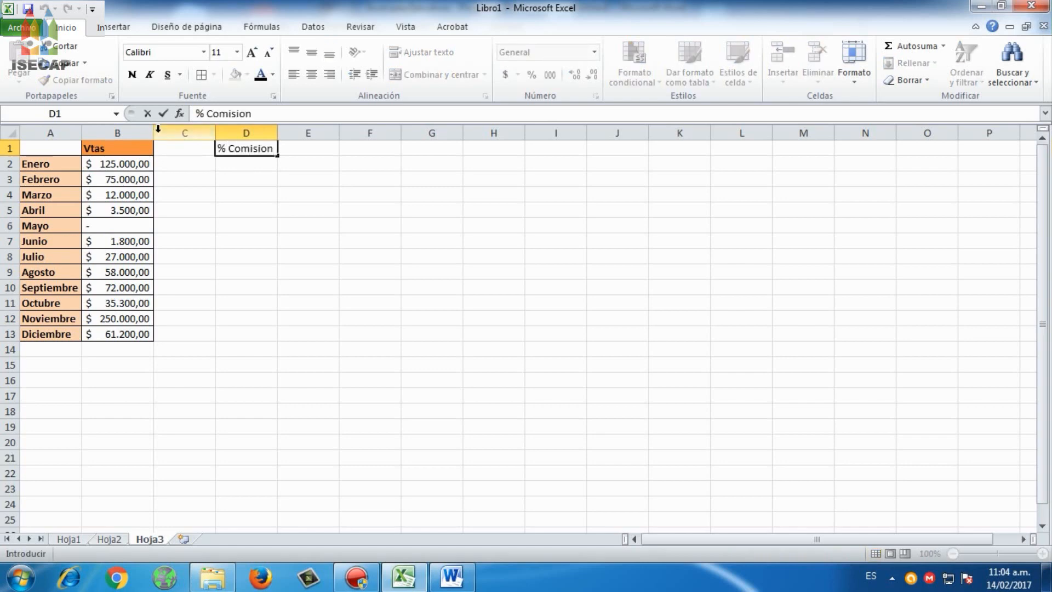
key("Tab")
type("5")
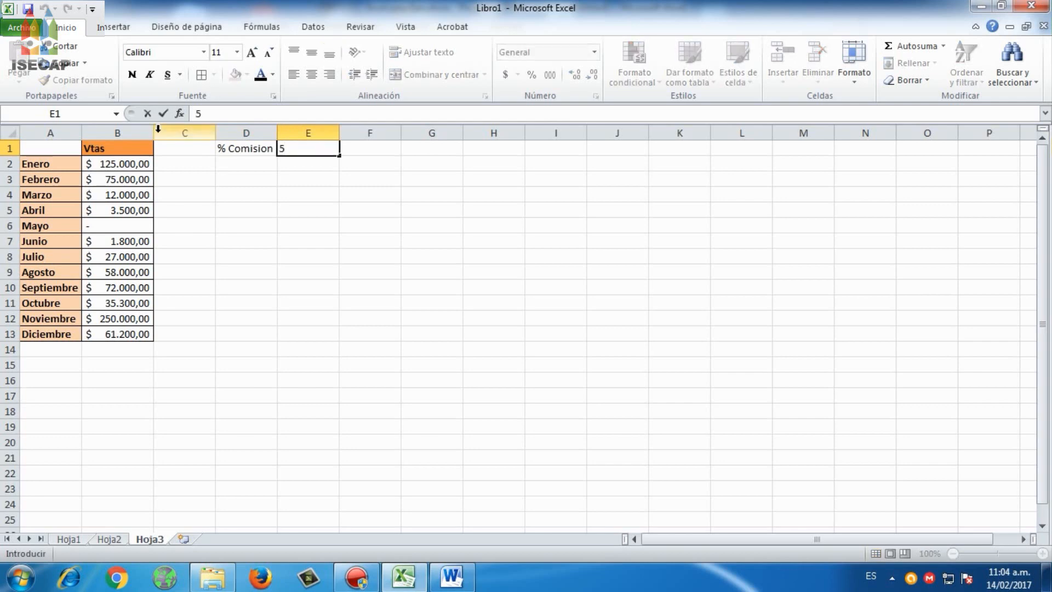
type("%")
key("Return")
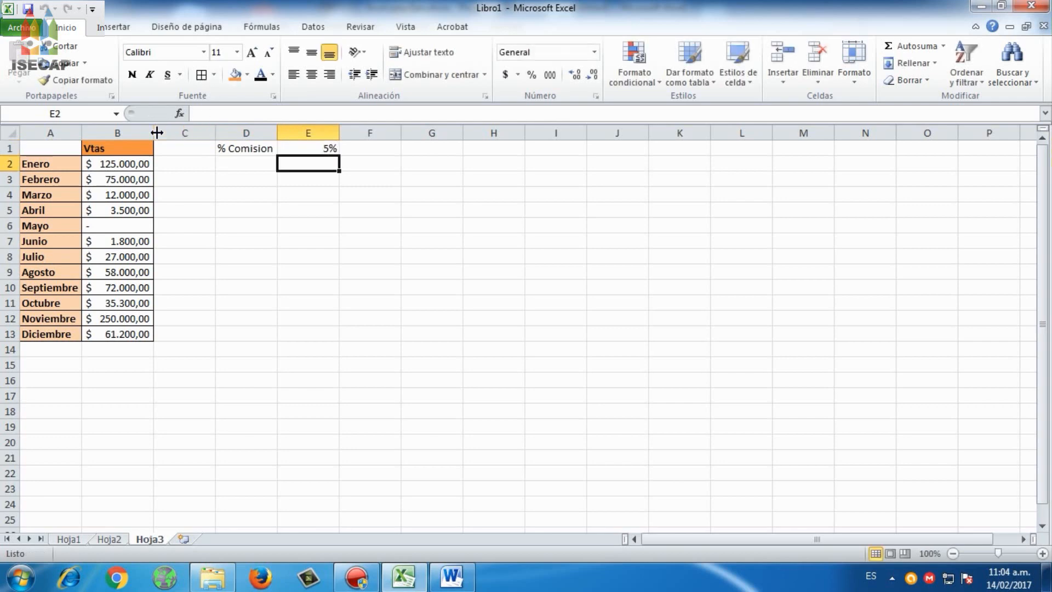
Add the label Codicion in D2 with the value 50000 in E2, formatted as accounting currency
key("Left")
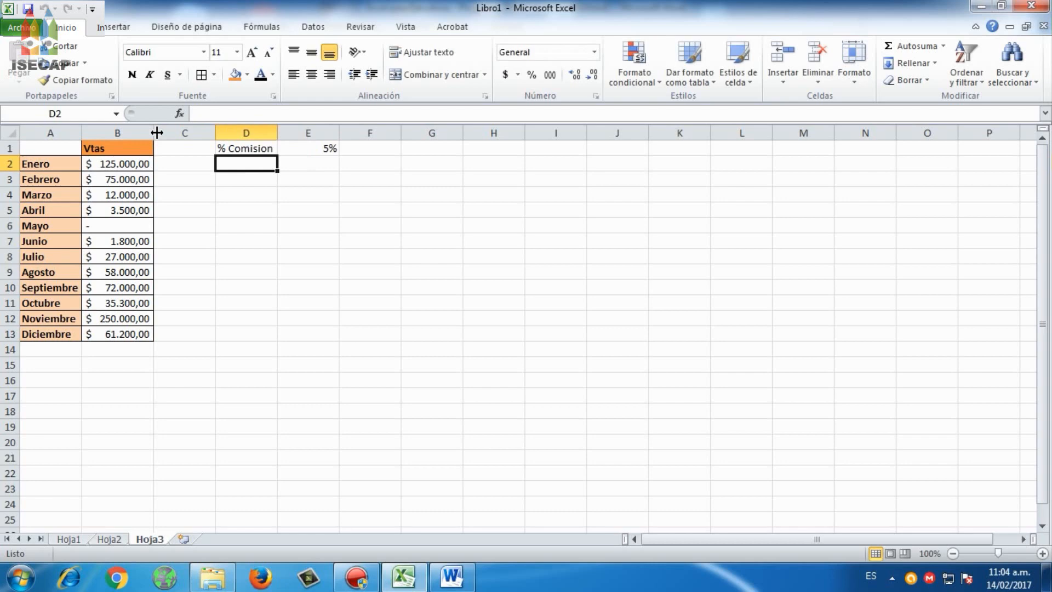
type("Co")
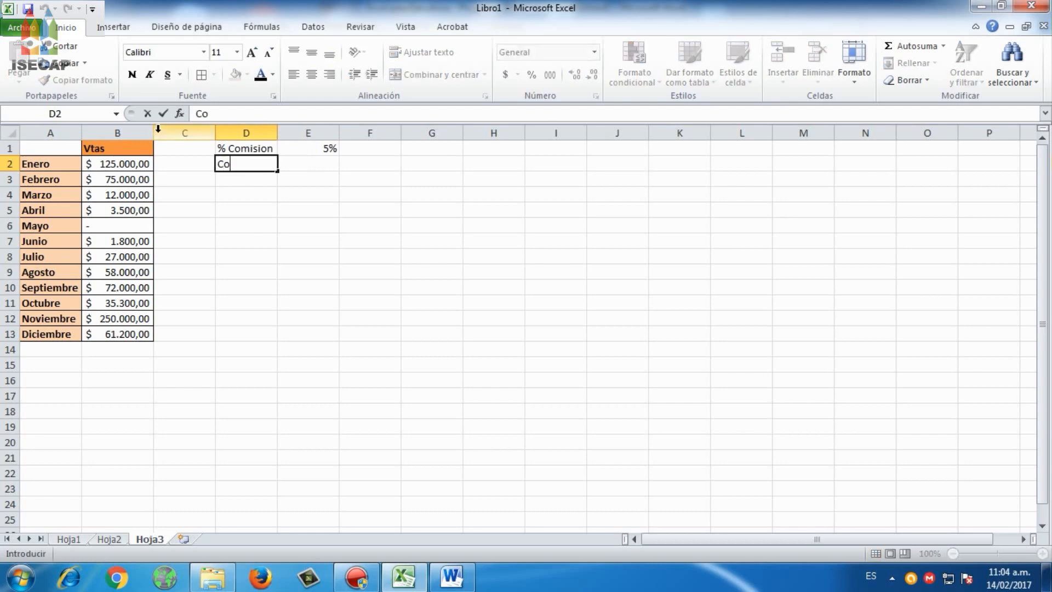
type("dicio")
key("BackSpace")
key("BackSpace")
key("BackSpace")
type("cion")
key("BackSpace")
key("BackSpace")
key("BackSpace")
type("ion")
key("Tab")
type("50")
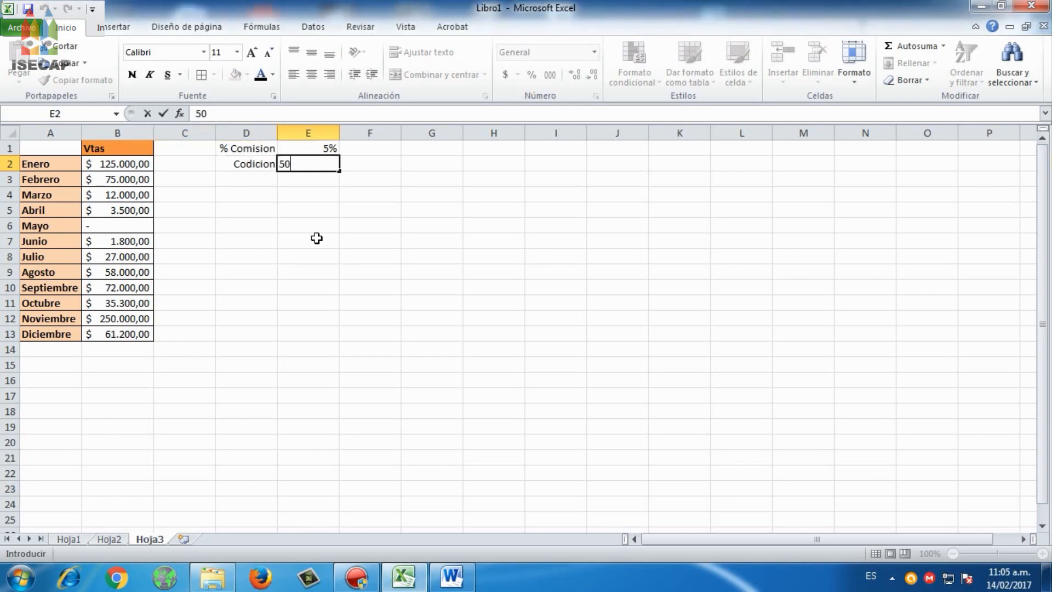
type("000")
key("Return")
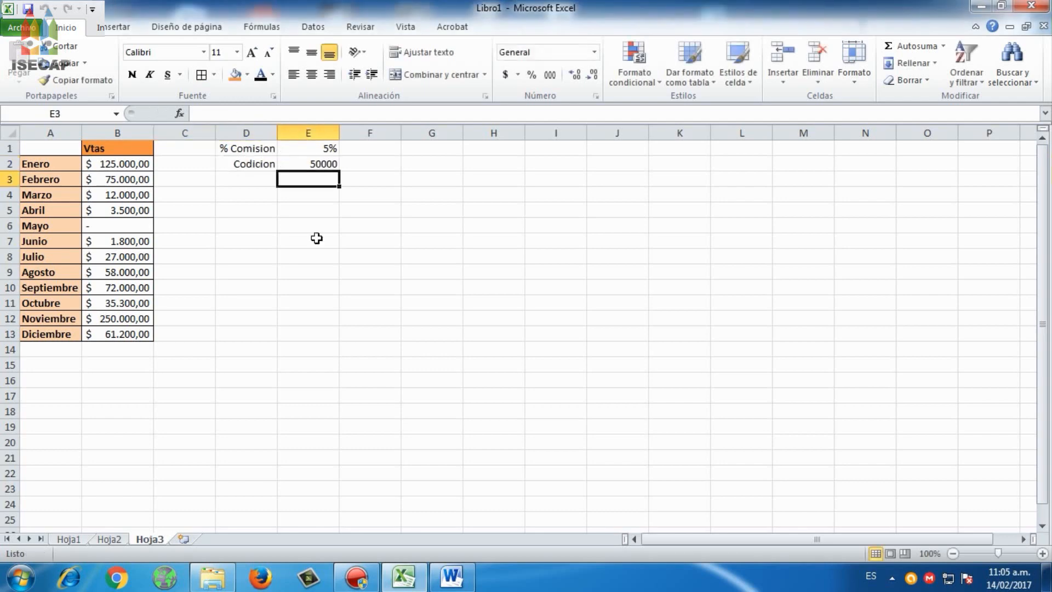
left_click(321, 159)
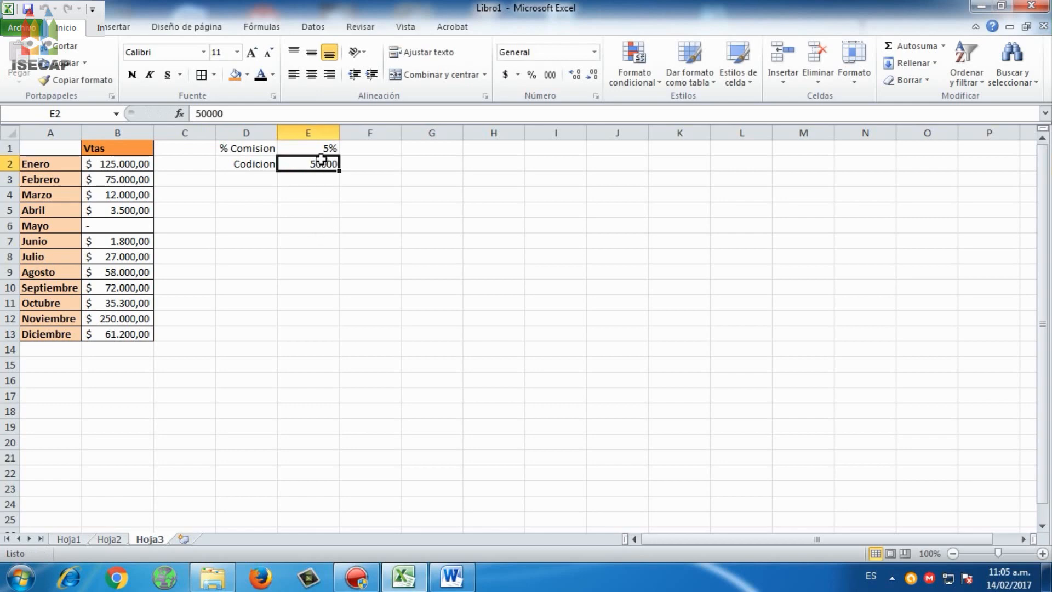
left_click(505, 74)
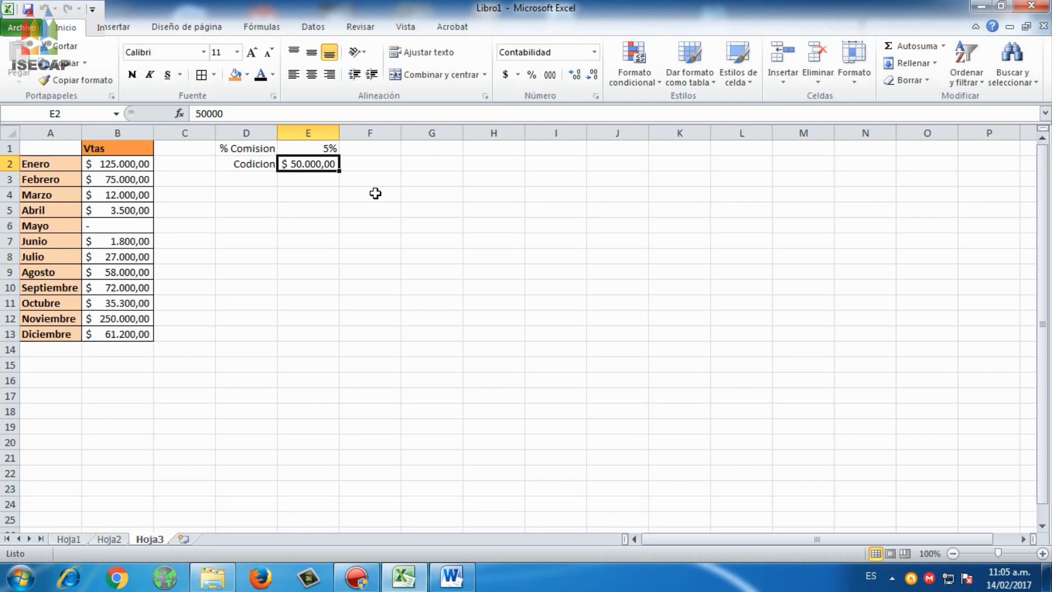
Enter the label Total Vtas Com. in A15, below the monthly table
key("Down")
key("Down")
key("Down")
key("Down")
key("Down")
key("Down")
key("Down")
key("Down")
key("Down")
key("Down")
key("Down")
key("Down")
key("Down")
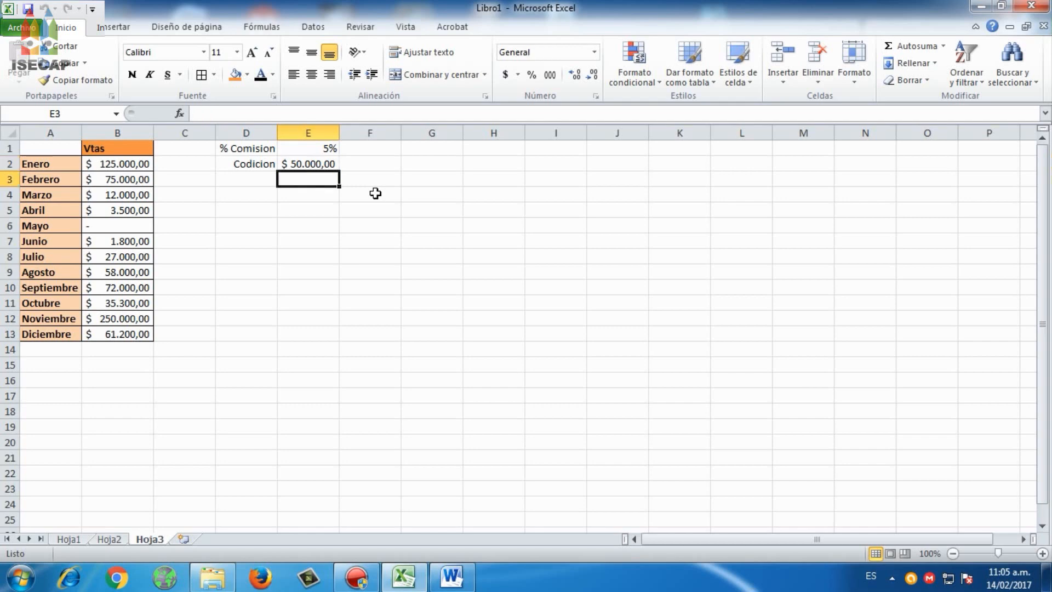
key("Left")
key("Left")
key("Left")
key("Left")
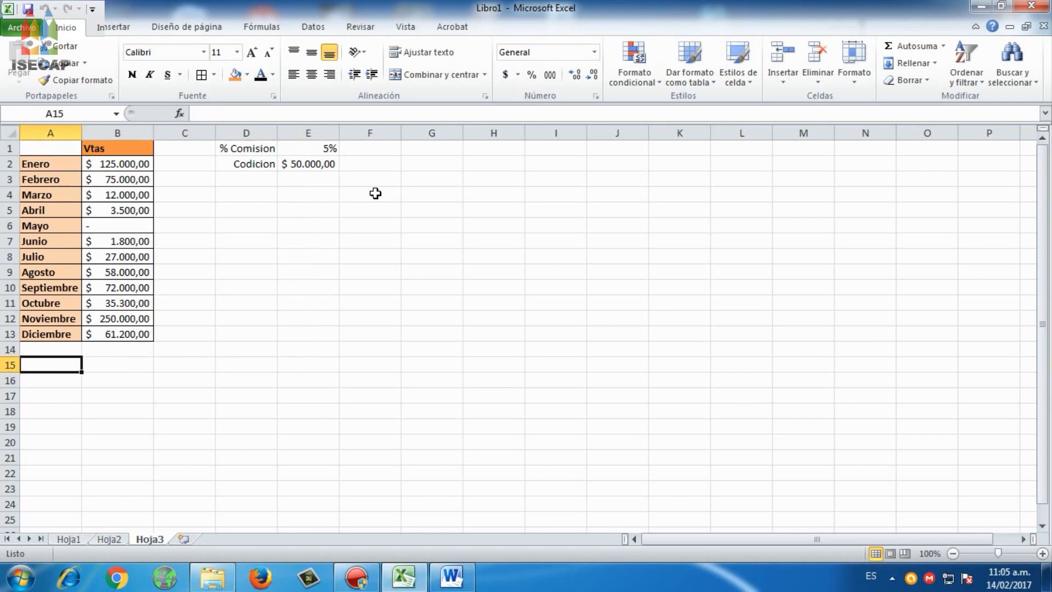
type("To")
key("BackSpace")
type("o")
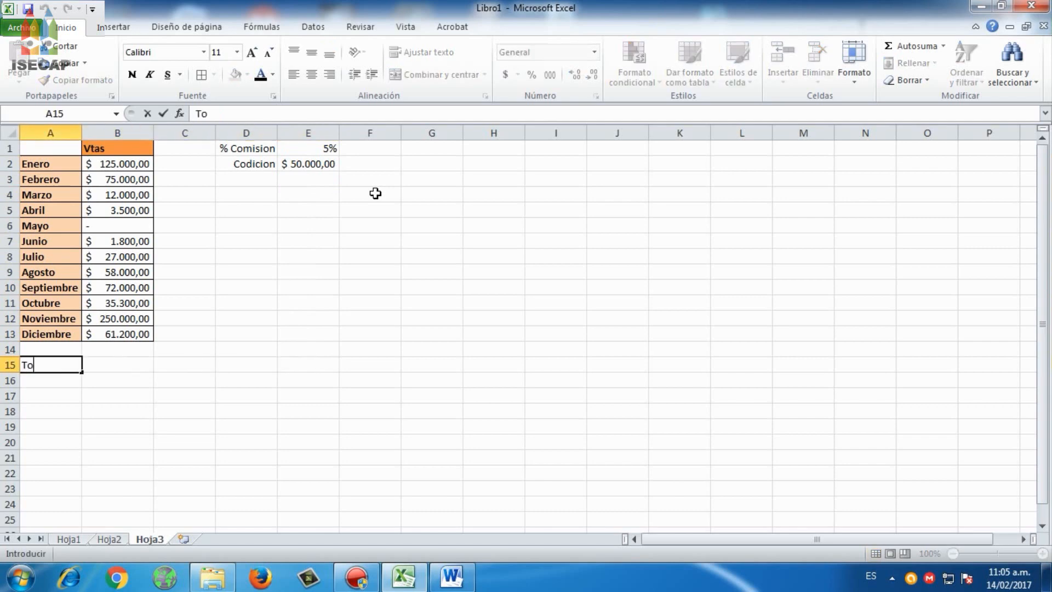
type("tal Vtas Com")
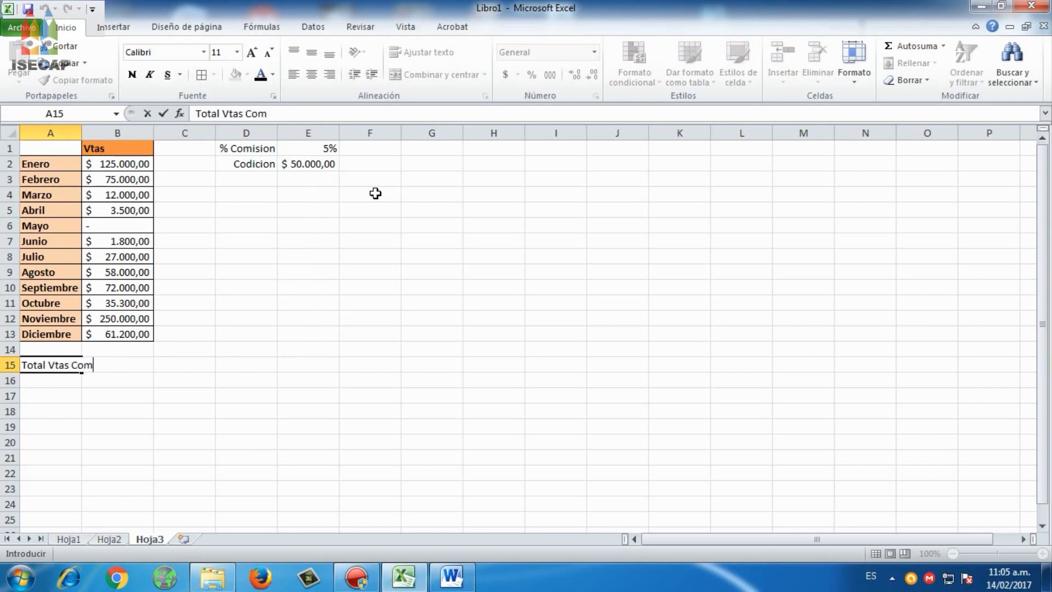
type(".")
key("Return")
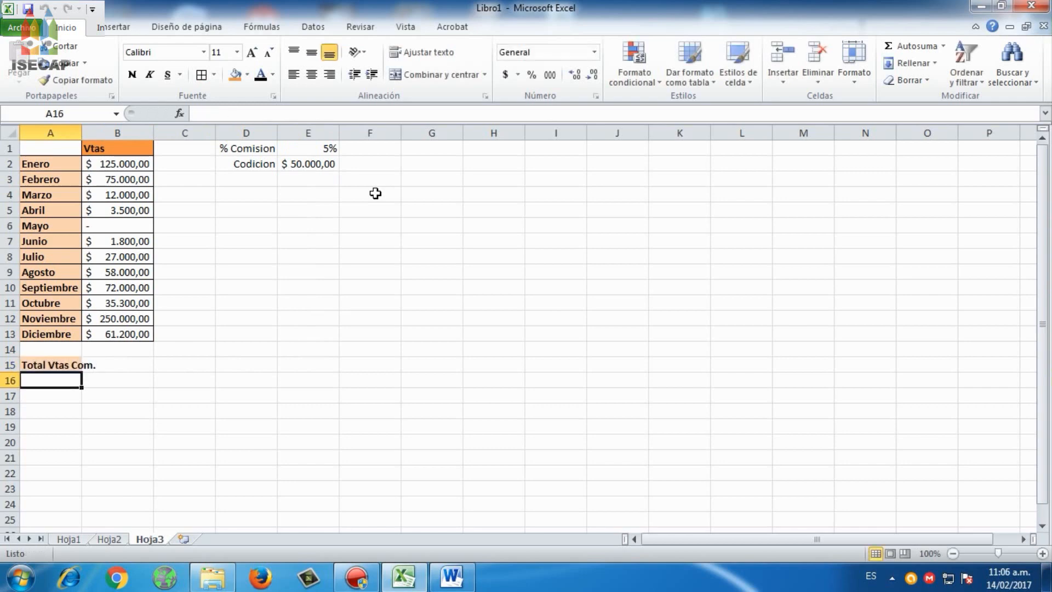
Add the label Com. in A16 and widen column A to fit the Total Vtas Com. label
type("Com")
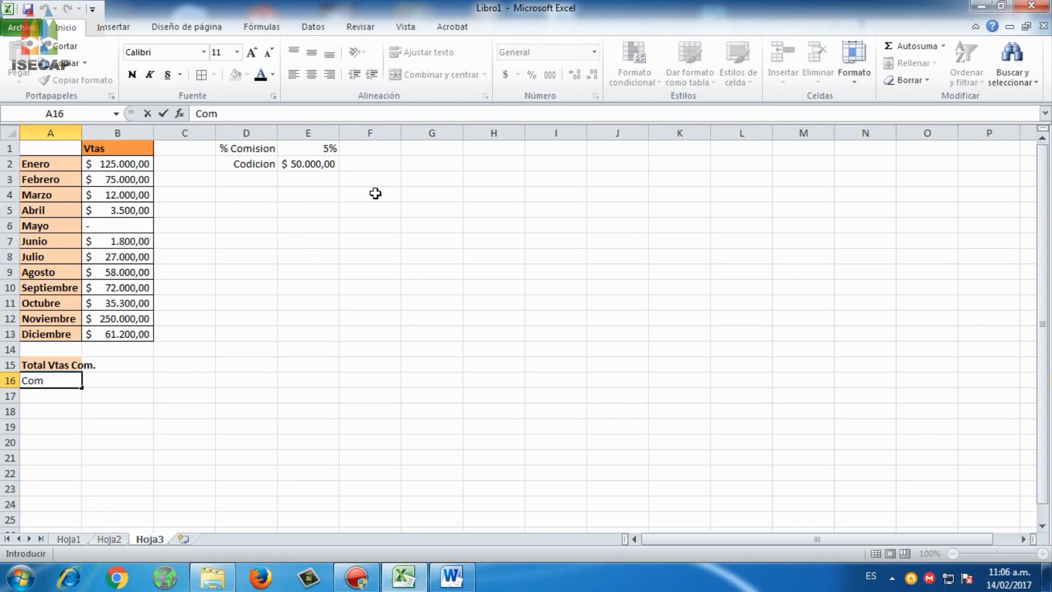
type(".")
key("Return")
key("Up")
key("Up")
key("Right")
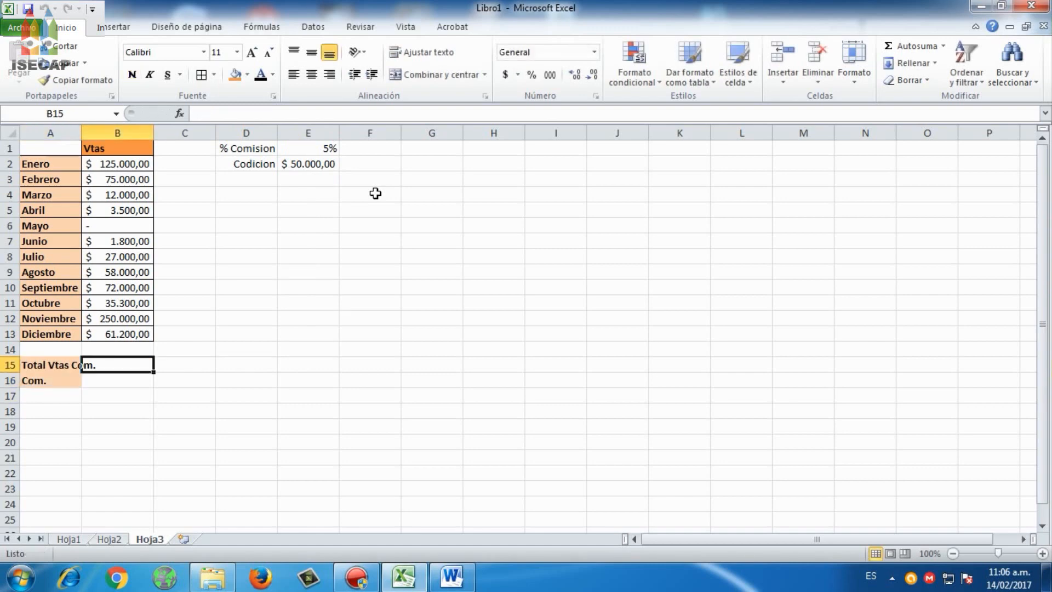
left_click_drag(81, 127, 99, 126)
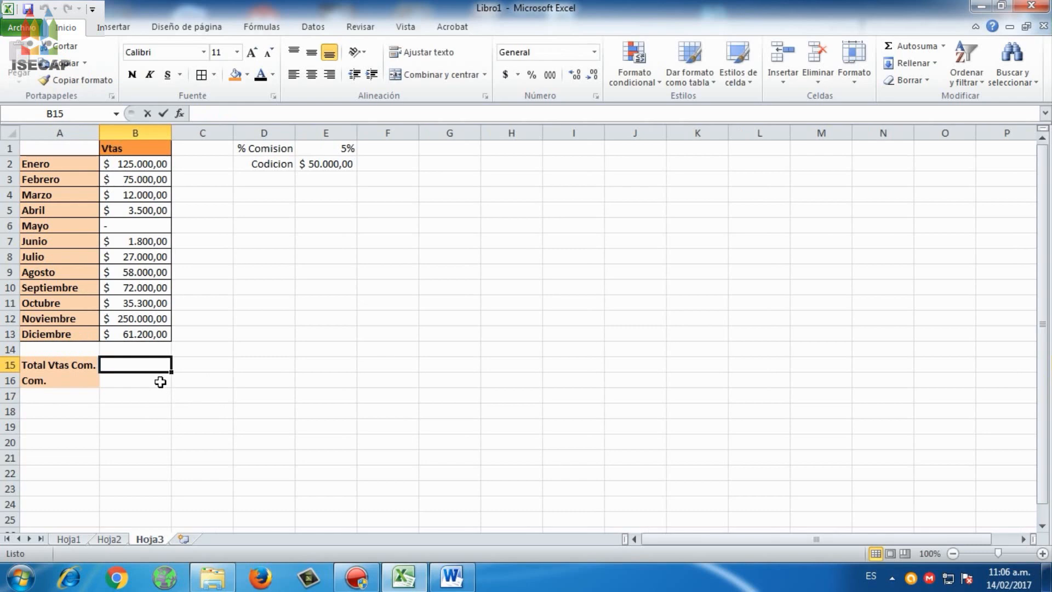
Total the sales above 50000 in B15 with the formula =SUMAR.SI(B2:B13;">50000")
type("=sumar")
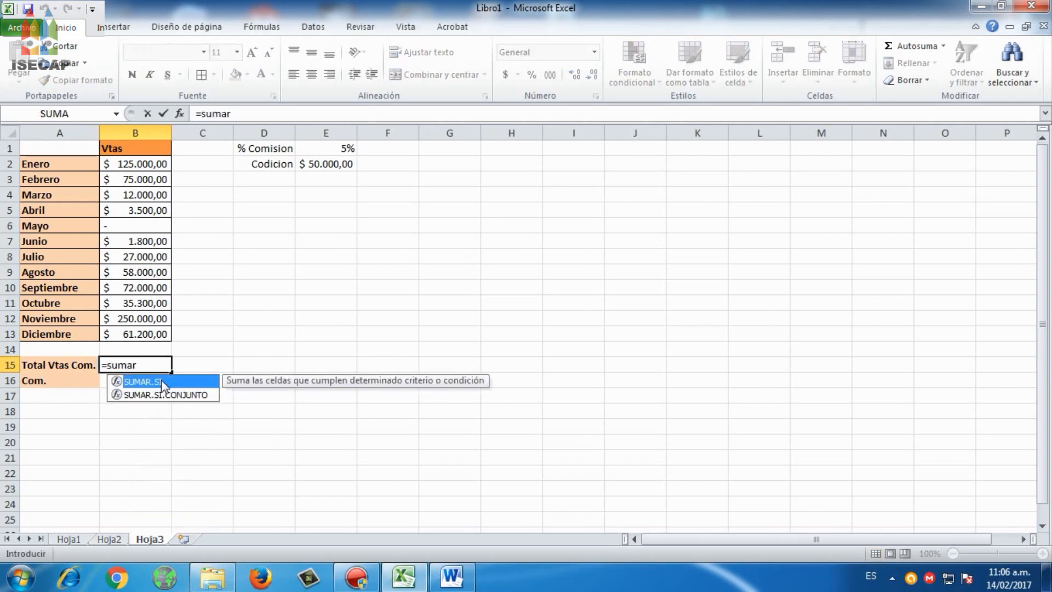
double_click(161, 382)
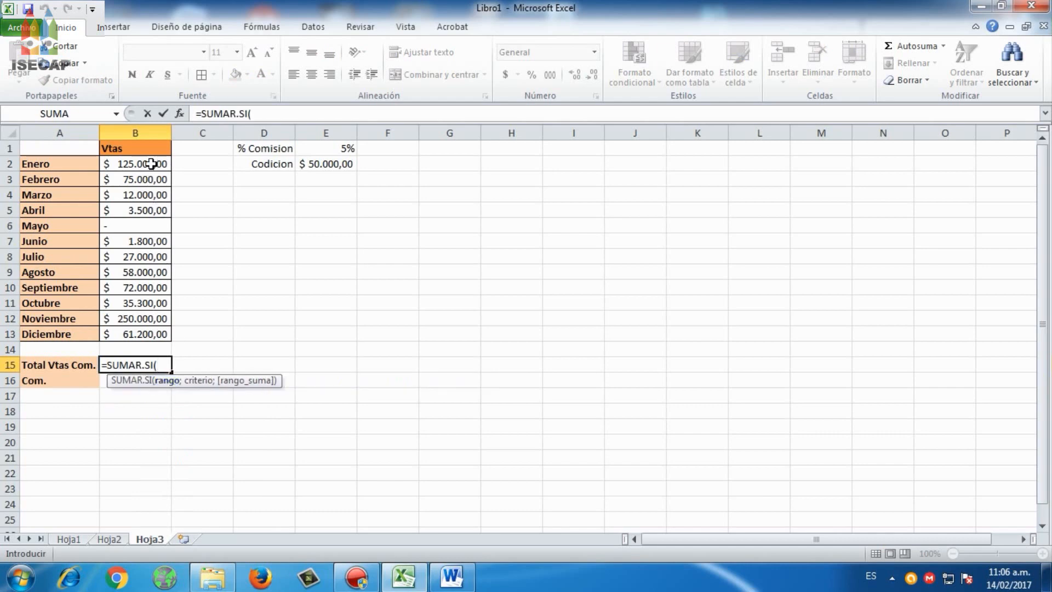
left_click_drag(151, 163, 159, 332)
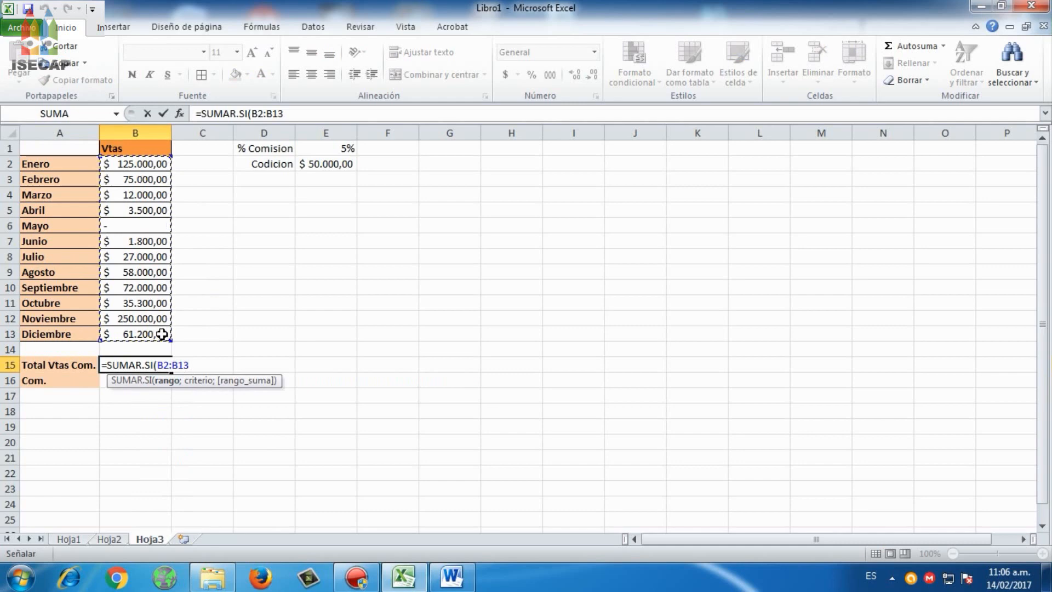
type(";")
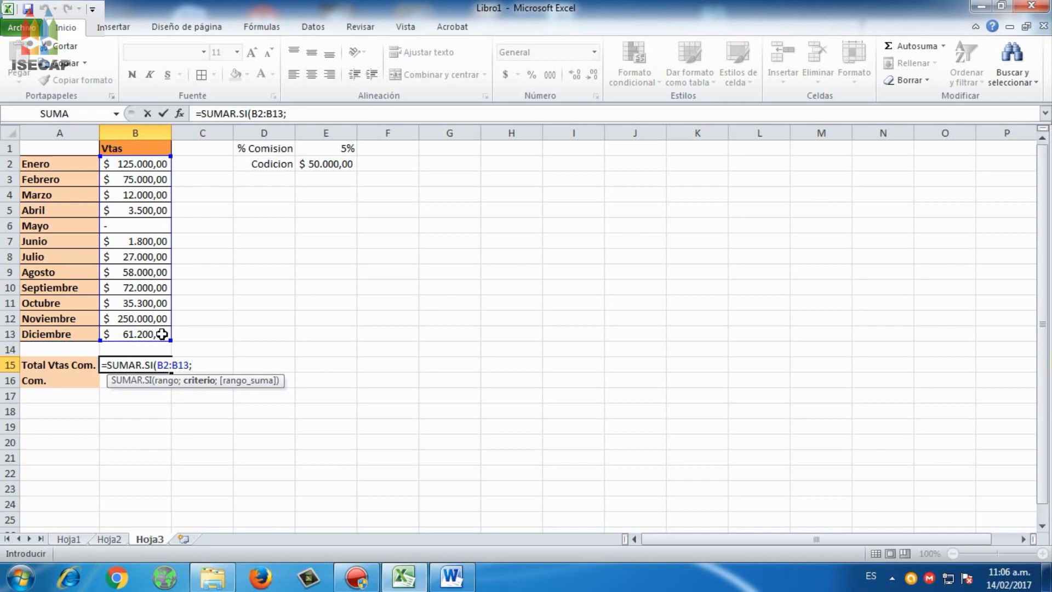
type("\">50000")
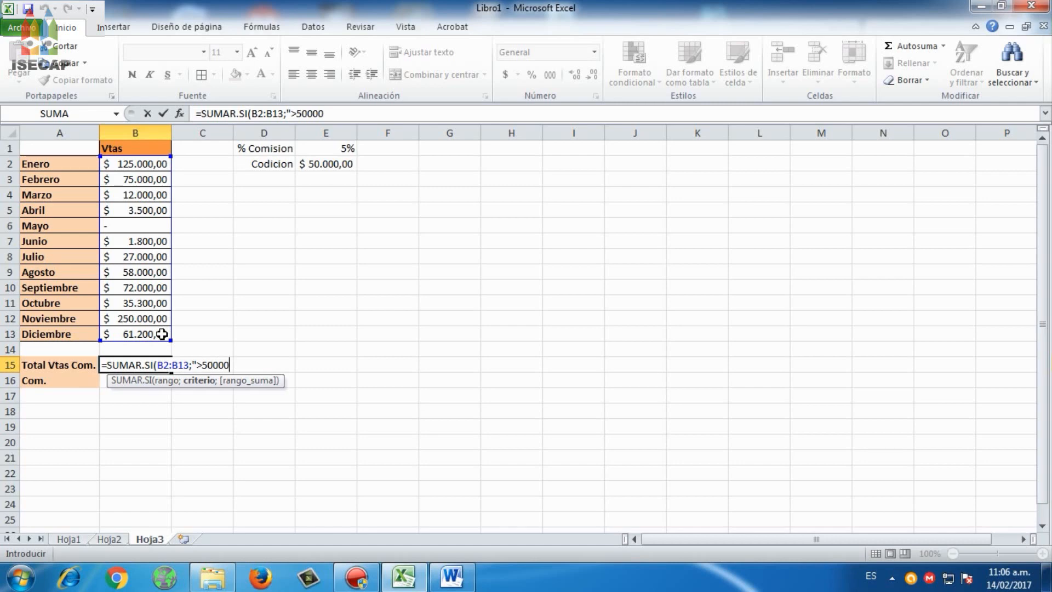
type("\")")
key("Return")
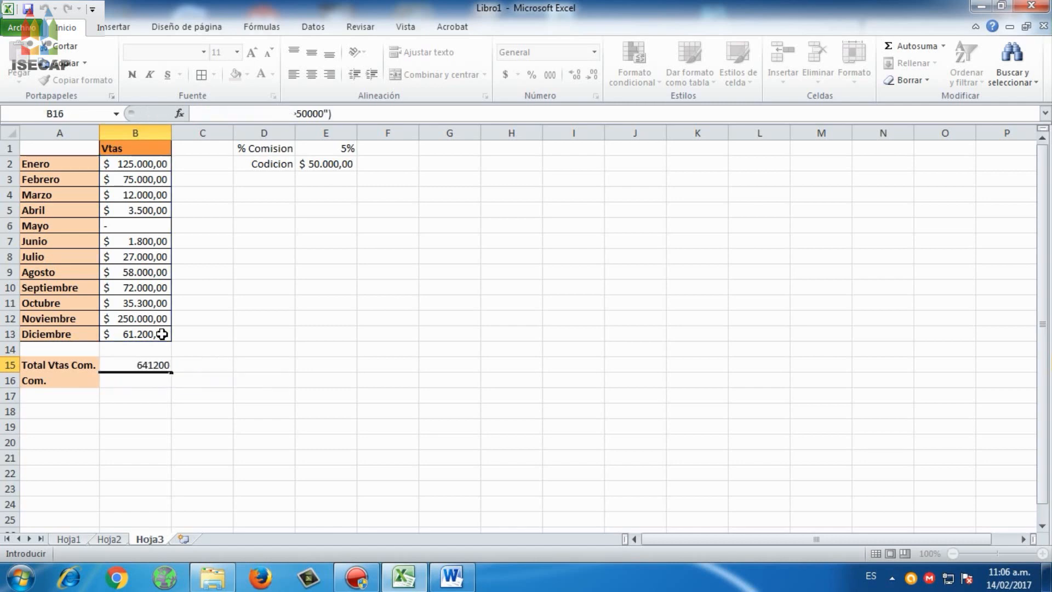
Format the commissionable sales total in B15 as accounting currency
key("Up")
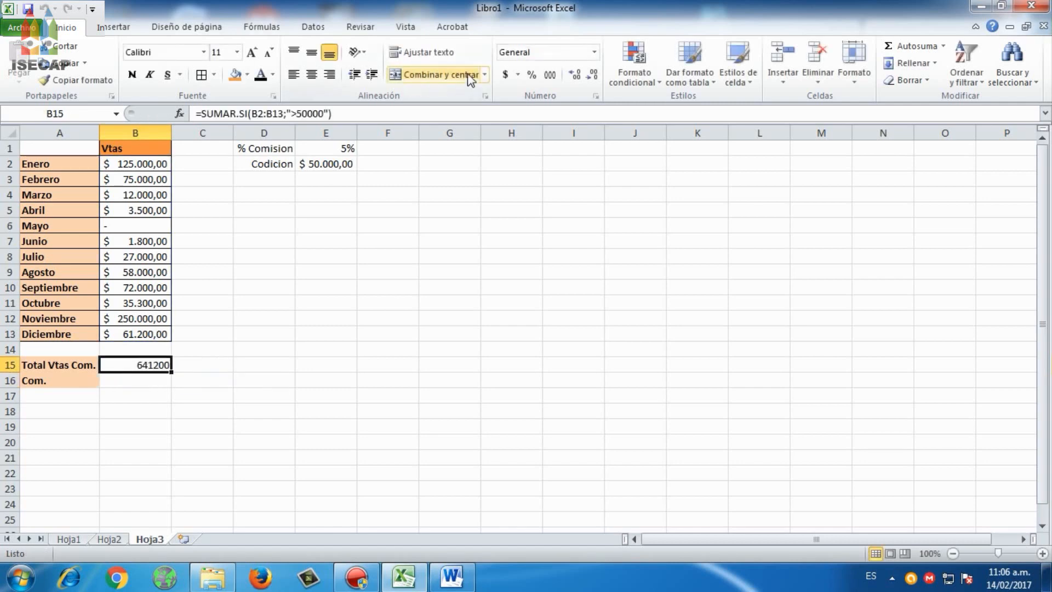
left_click(504, 75)
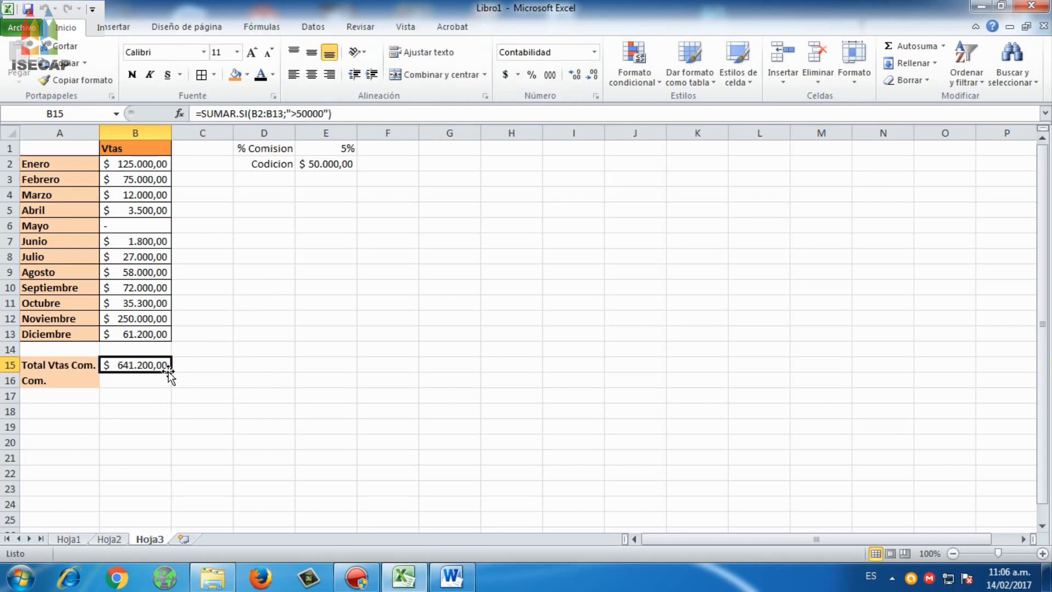
key("Left")
key("Right")
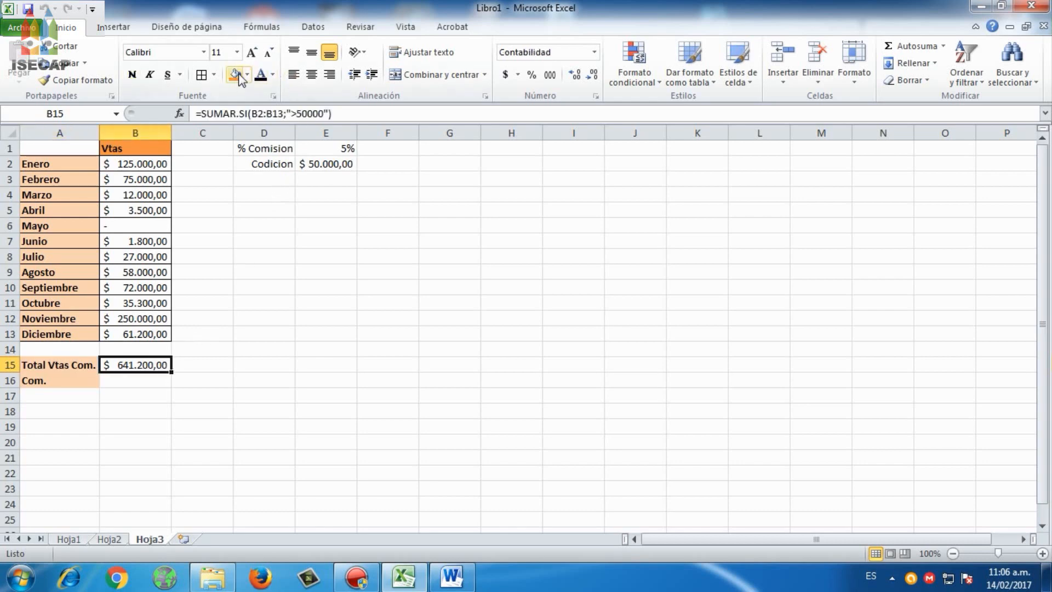
Fill the Total Vtas Com. row A15:B15 with olive green and the Com. row A16:B16 with tan
left_click_drag(76, 364, 137, 364)
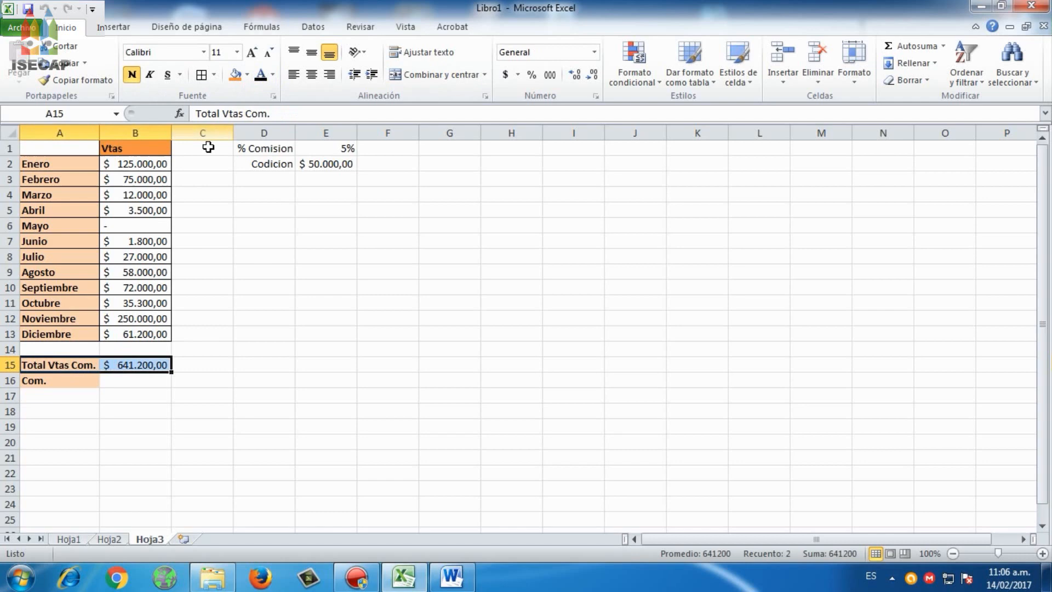
left_click(248, 75)
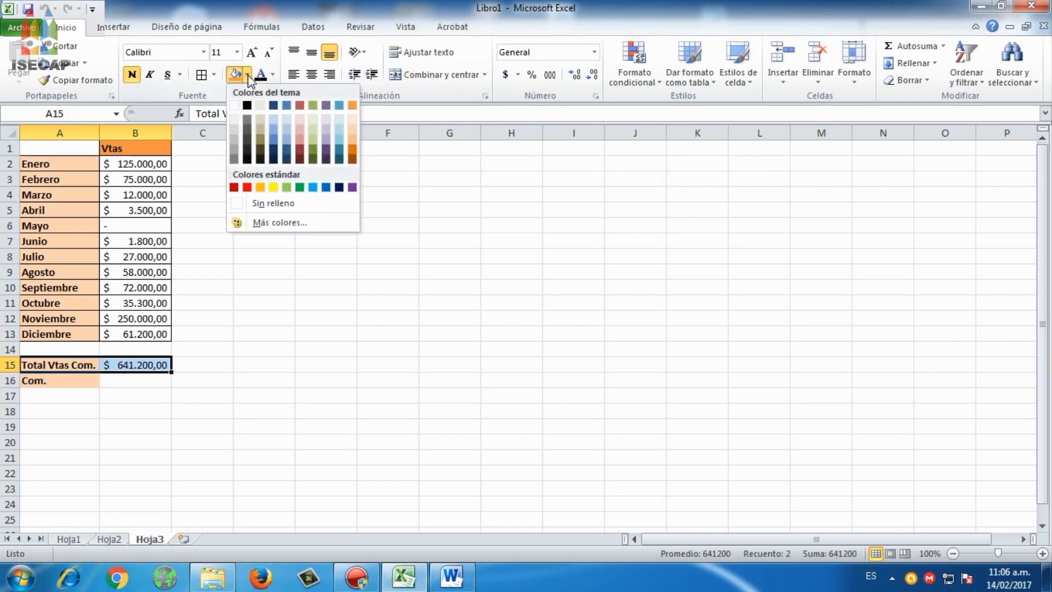
left_click(313, 143)
left_click_drag(38, 380, 107, 379)
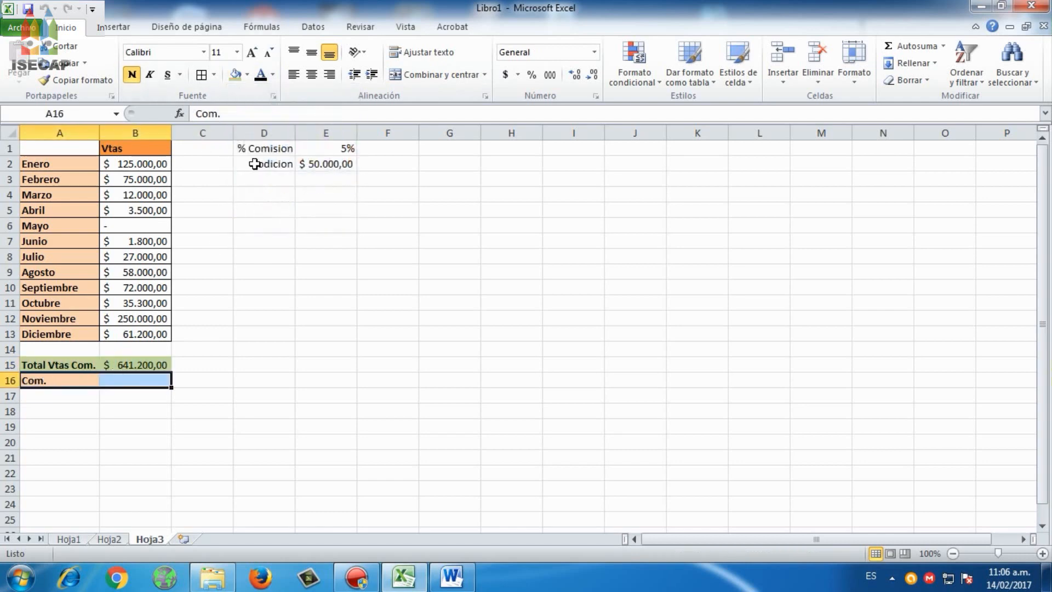
left_click(248, 75)
left_click(267, 123)
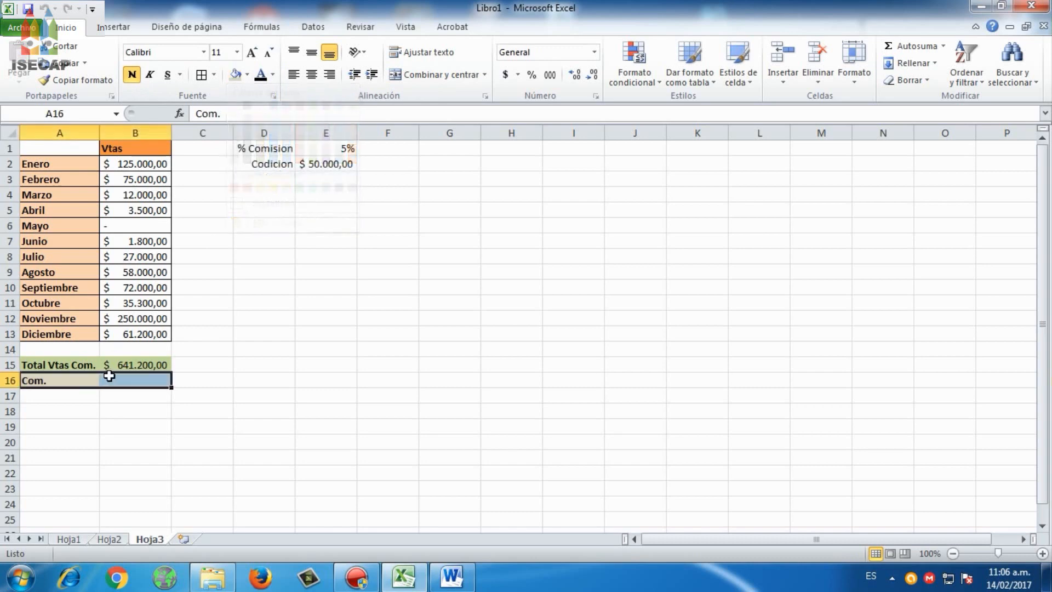
Calculate the commission in B16 with the formula =B15*E1
left_click(120, 380)
type("=")
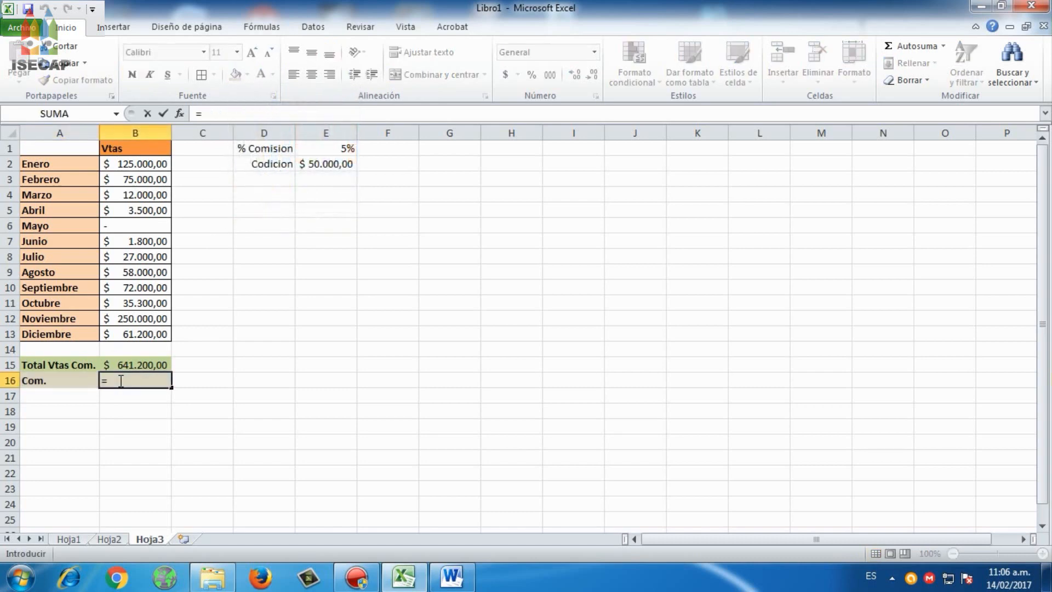
left_click(129, 365)
type("*")
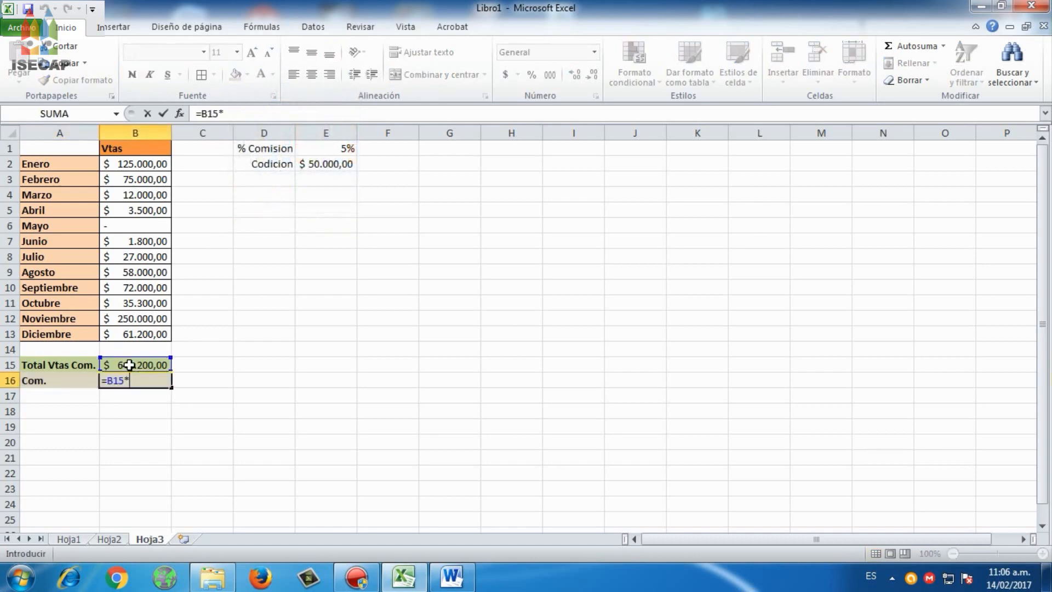
left_click(328, 142)
key("Return")
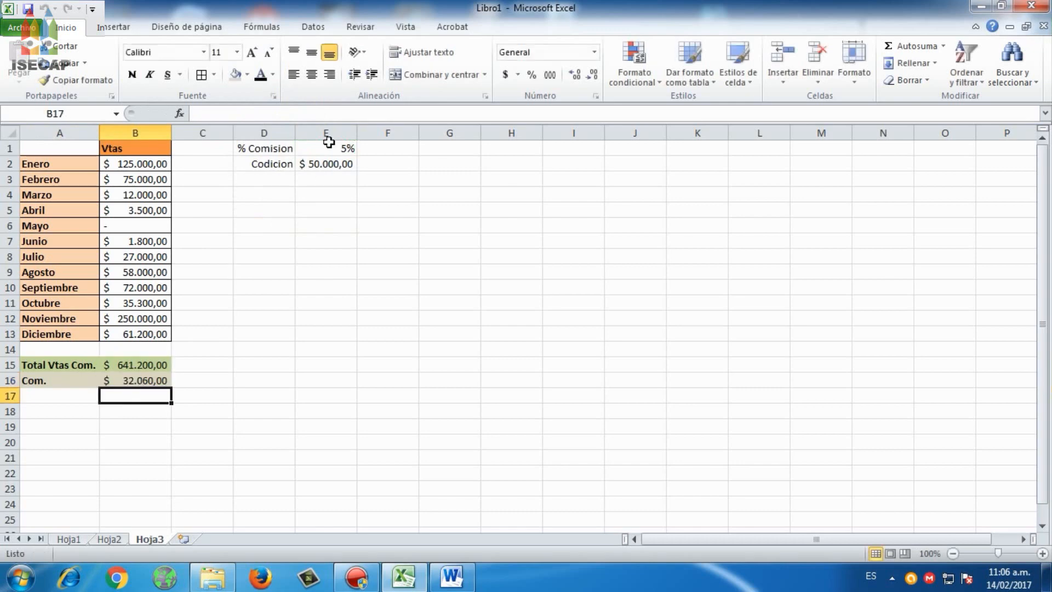
Make the commission amount in B16 bold
key("Up")
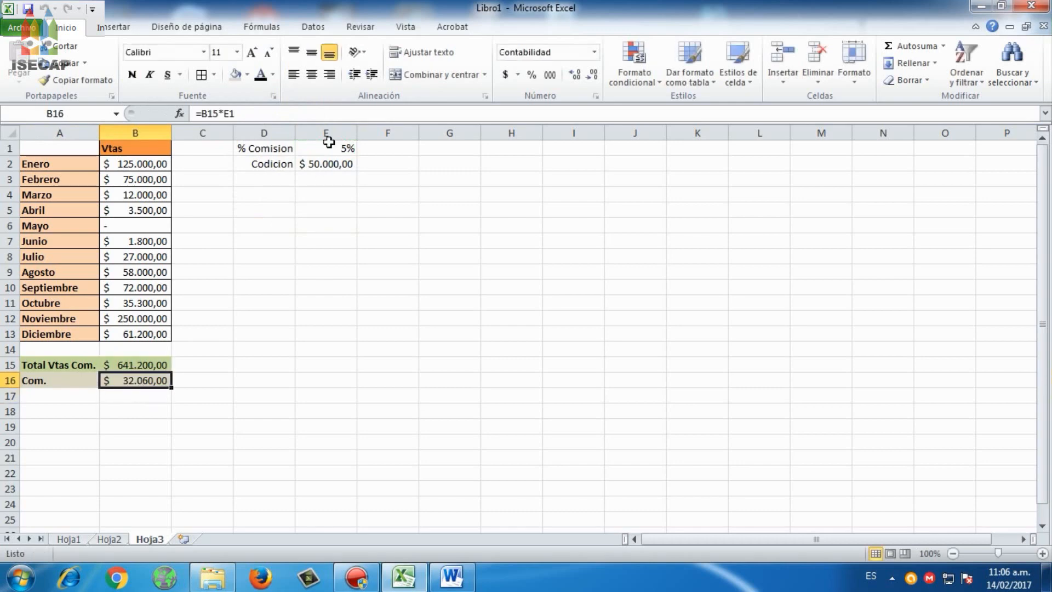
key("ctrl+n")
key("Left")
key("shift+Right")
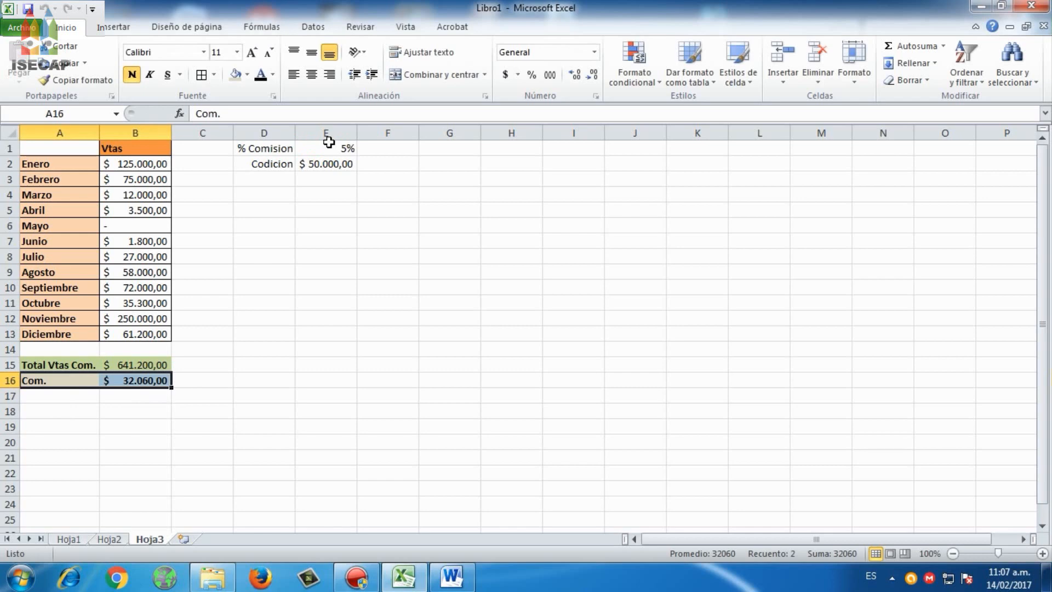
Inspect the criterion ">50000" in the SUMAR.SI formula of B15, leaving the formula as it is
key("Up")
key("Right")
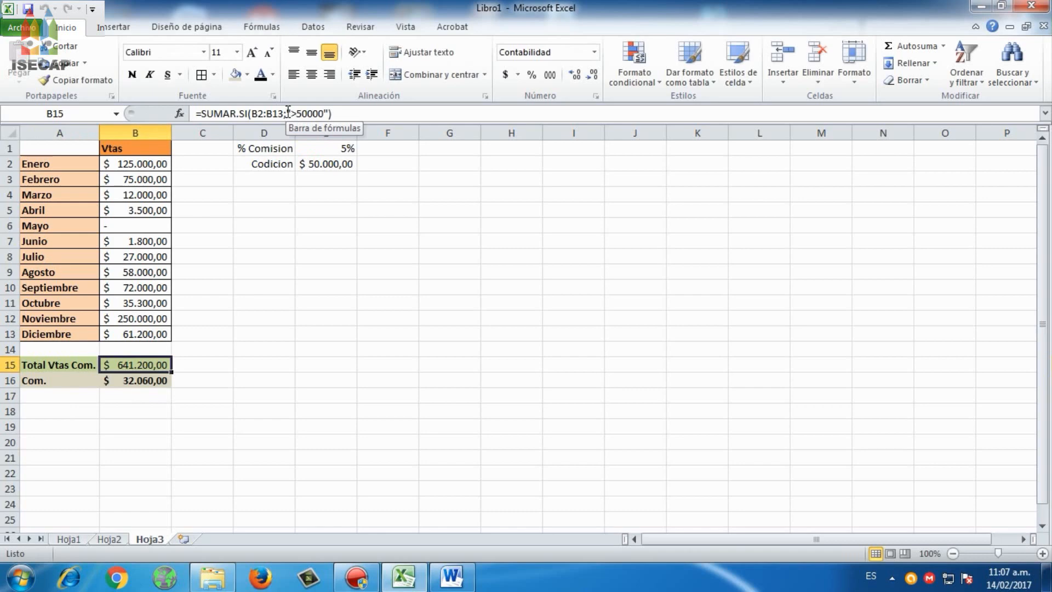
left_click_drag(287, 115, 309, 113)
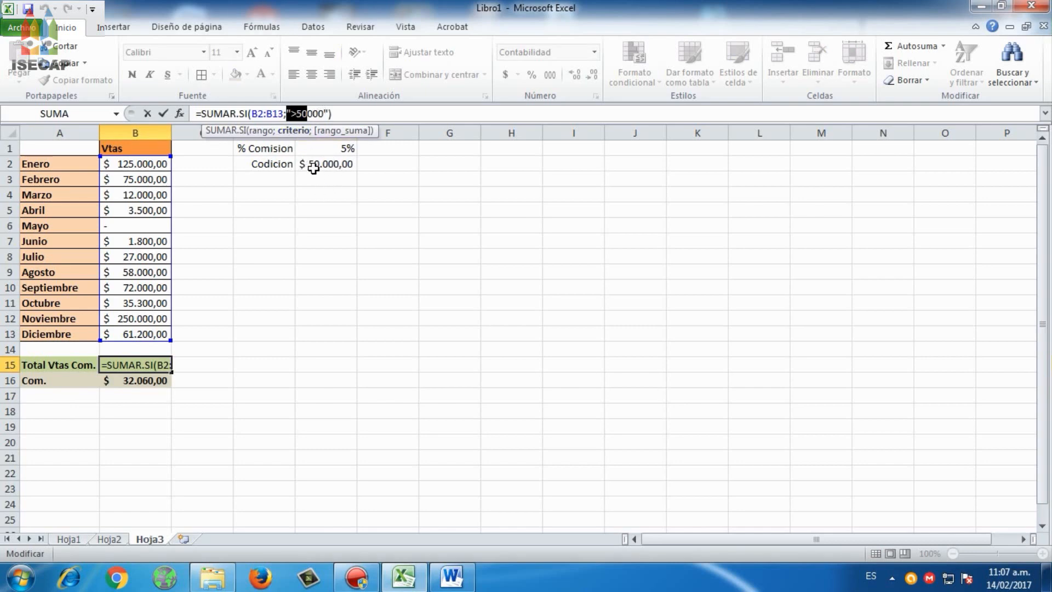
key("ctrl+Return")
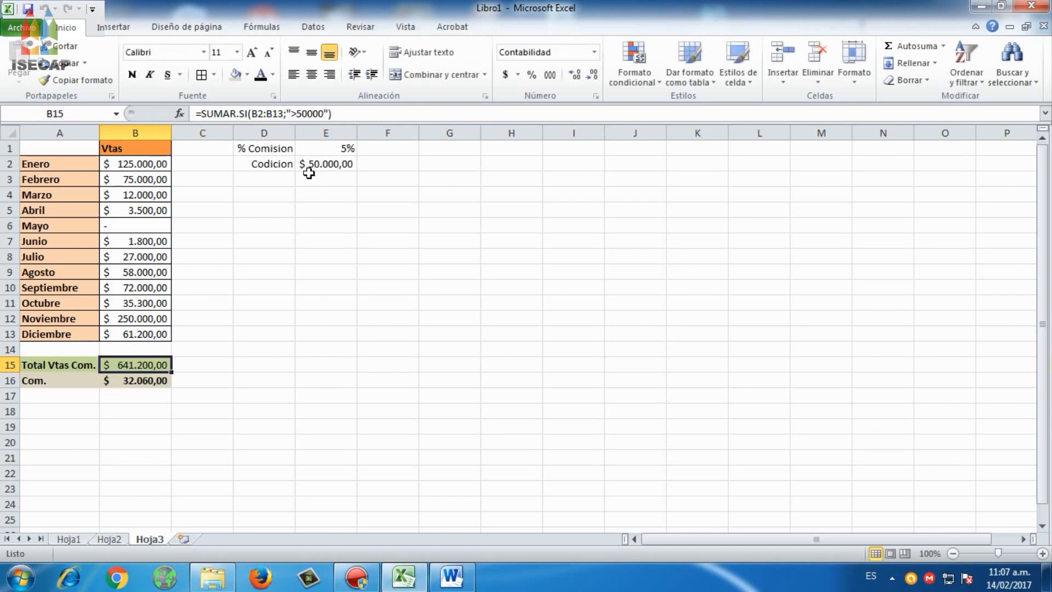
Switch to the Word course document and read the section Funciones para contar datos down to the CONTAR.SI diagram
left_click(452, 581)
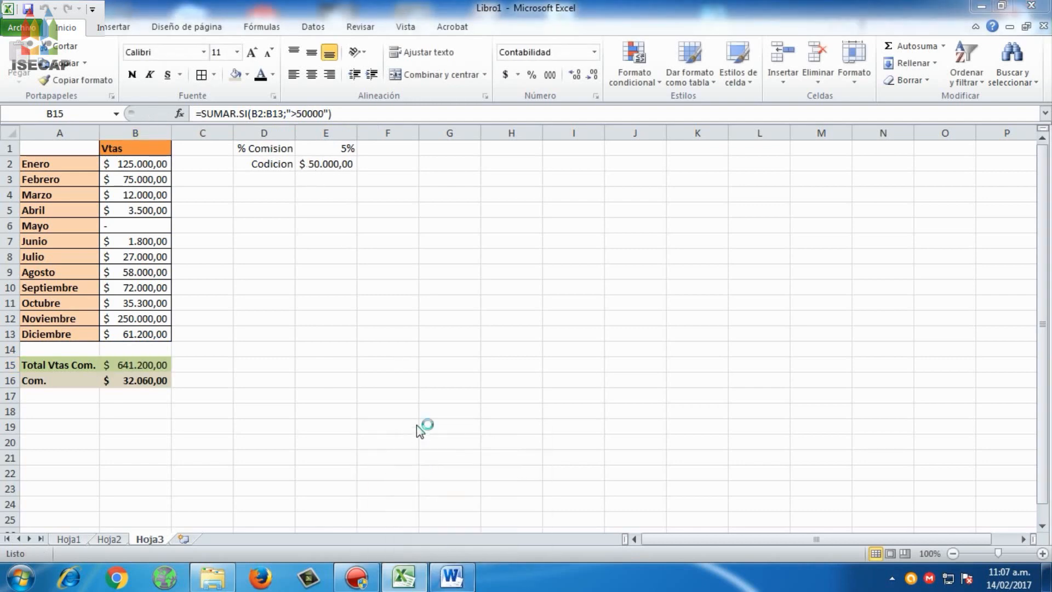
left_click(464, 577)
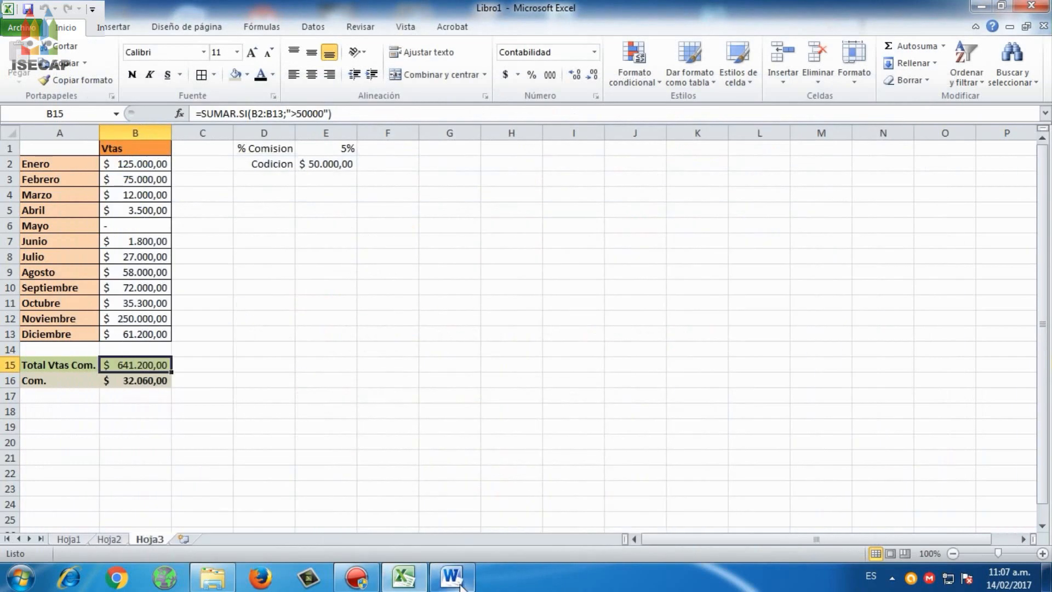
left_click(462, 583)
scroll(423, 392, "down", 2)
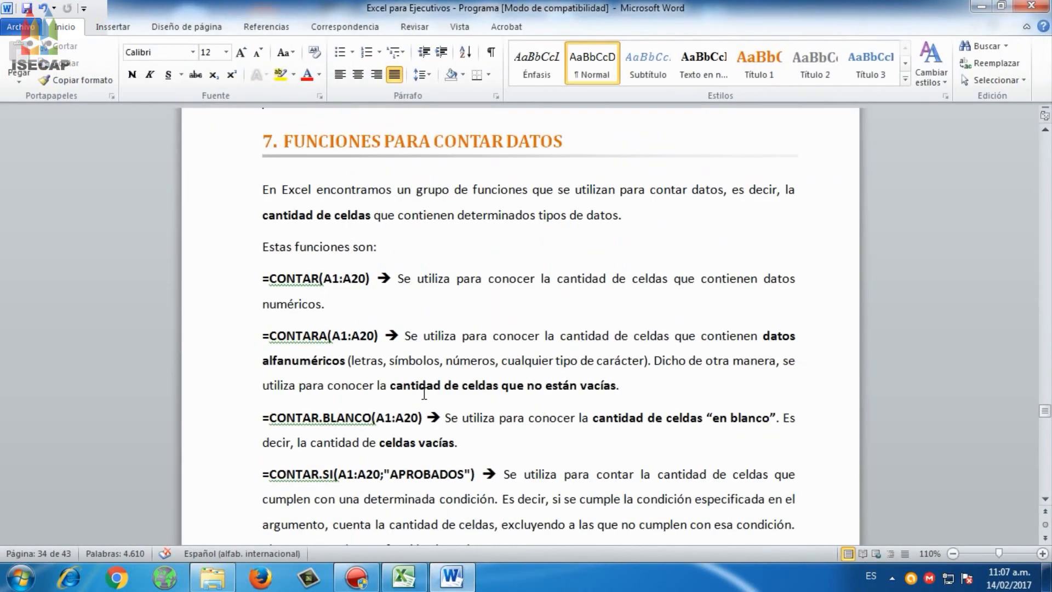
scroll(424, 392, "down", 3)
scroll(423, 393, "down", 2)
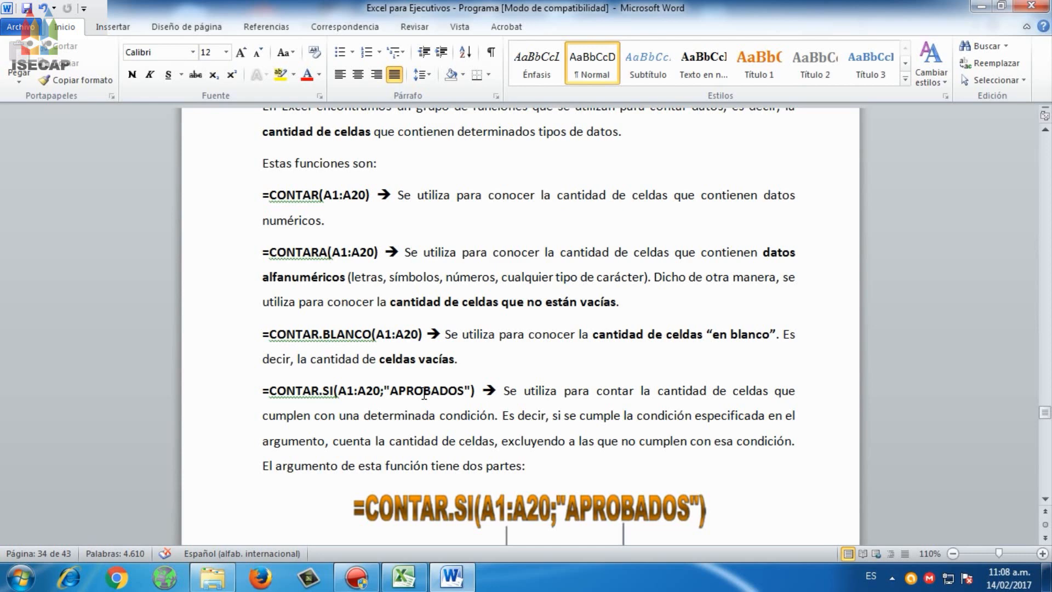
scroll(424, 393, "down", 5)
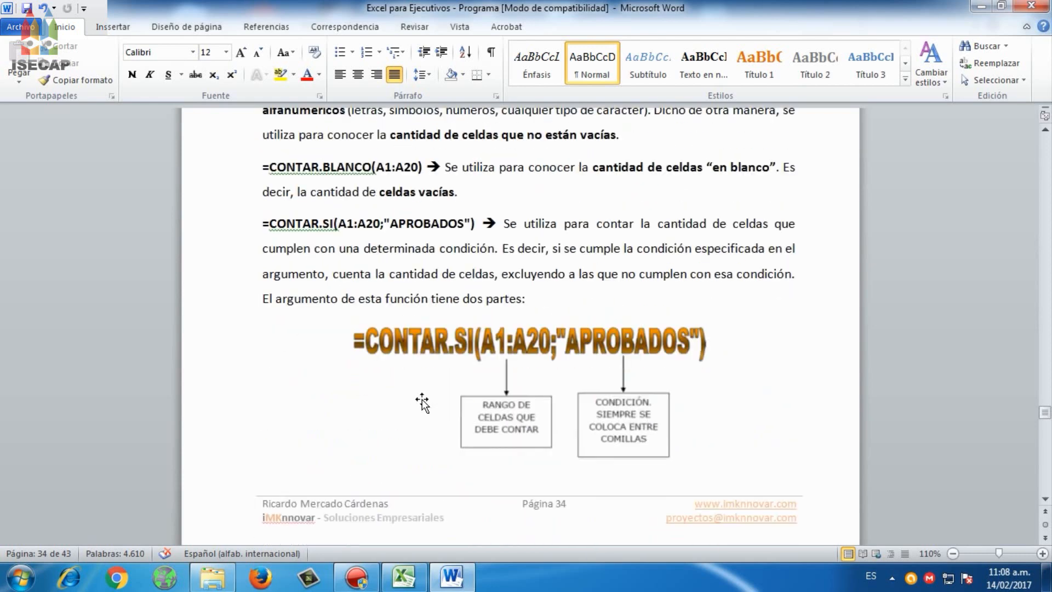
Switch back to the Excel workbook and insert a new blank worksheet after Hoja3
left_click(416, 577)
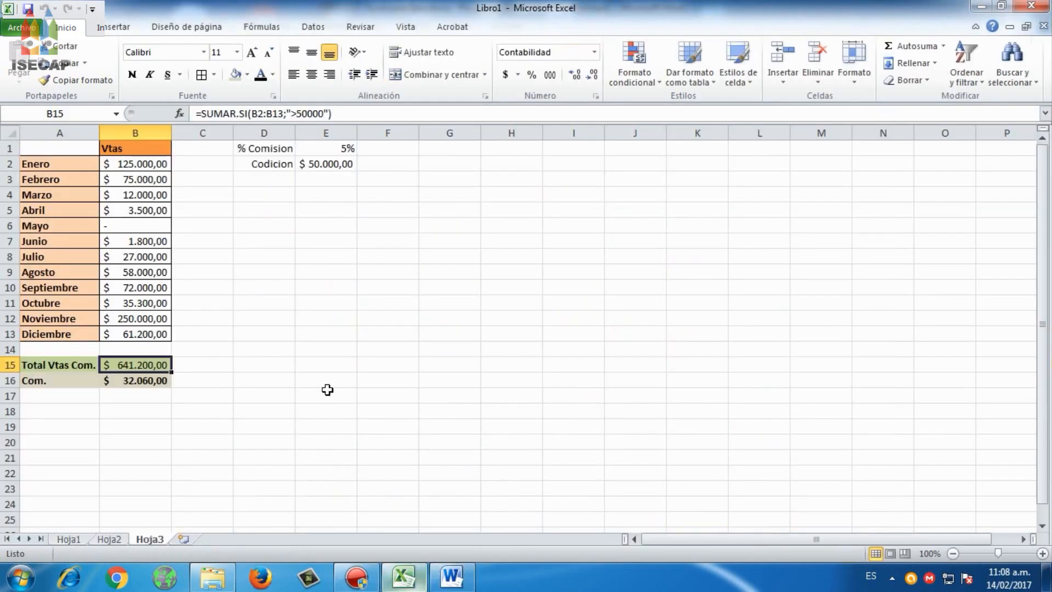
left_click(184, 540)
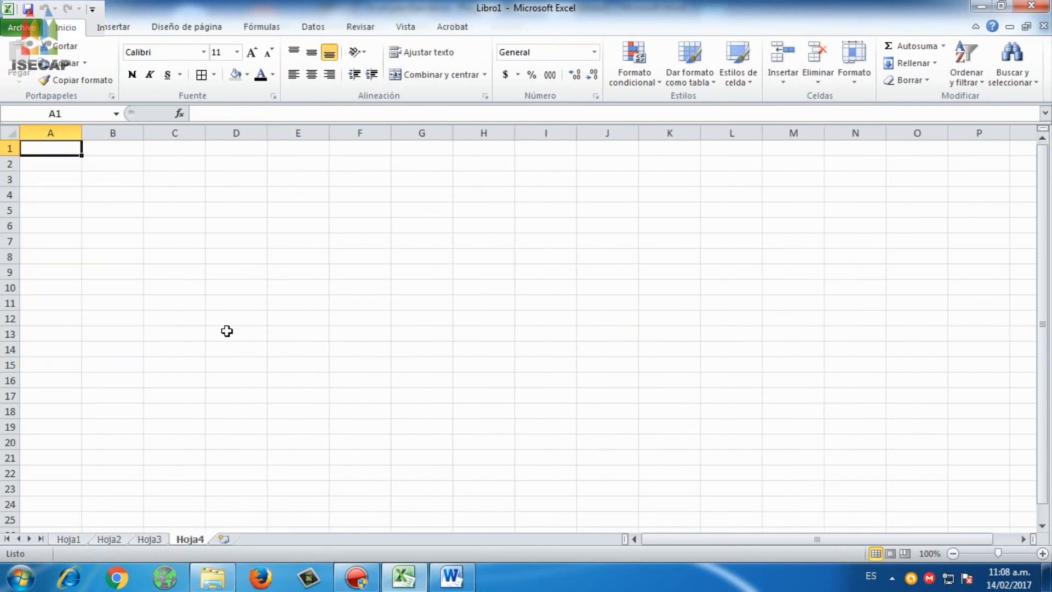
key("Right")
key("Down")
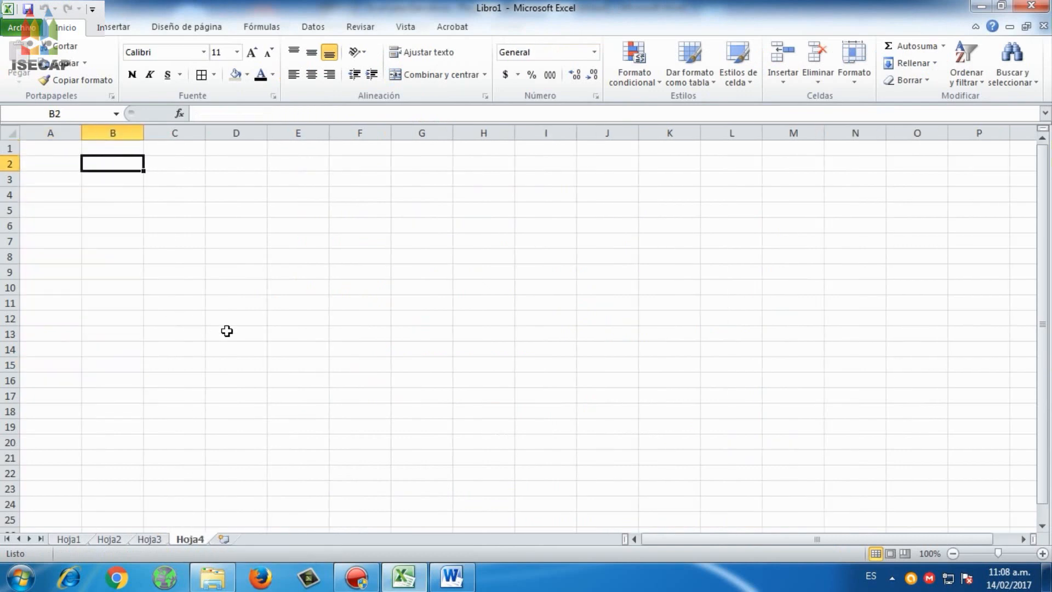
key("Left")
key("Up")
Enter the sample numbers 1, 47 and -25 in cells B1 to B3 of the new sheet
key("Right")
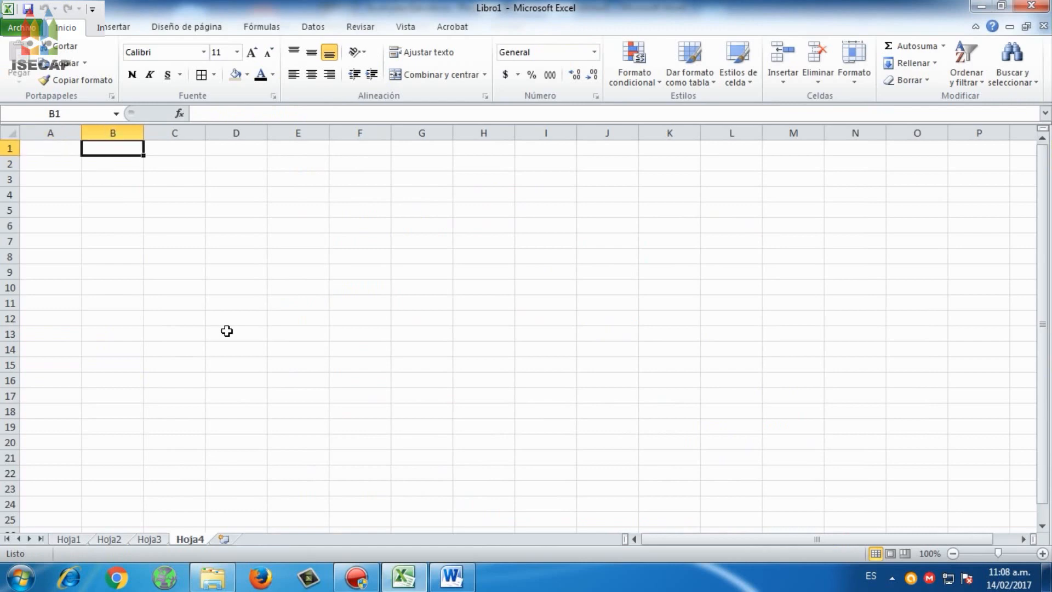
type("1")
key("Return")
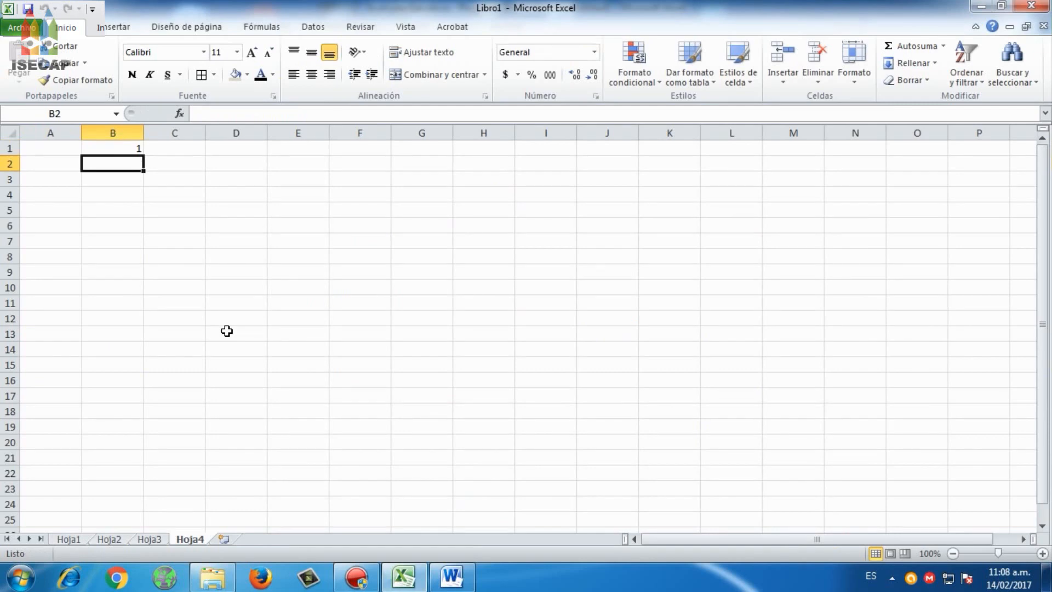
type("47")
key("Return")
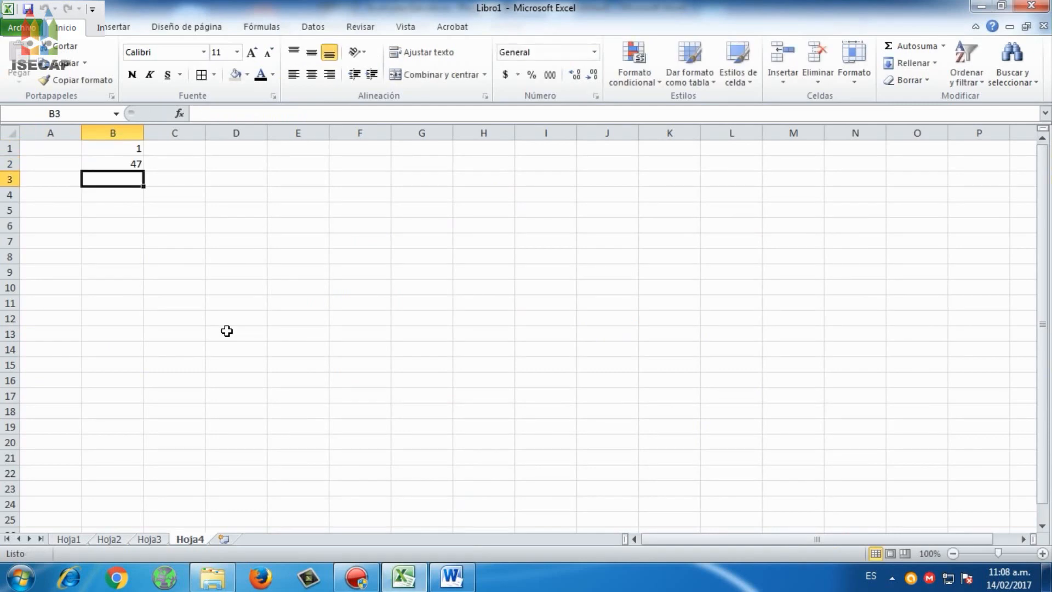
type("-25")
key("Return")
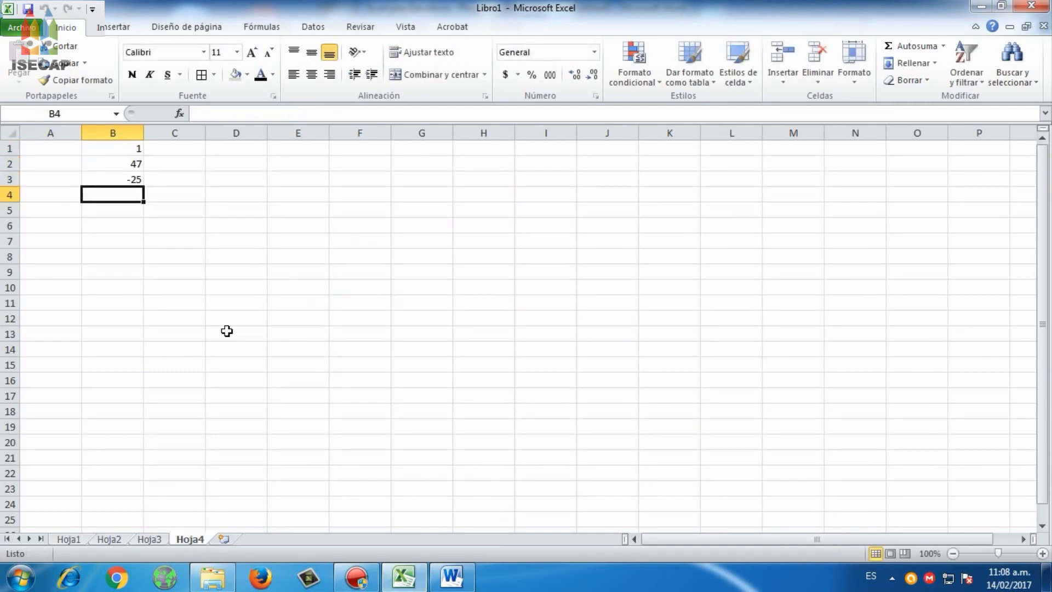
Leave B4 empty and enter the non-numeric entries &% in B5 and i2 in B6
key("Return")
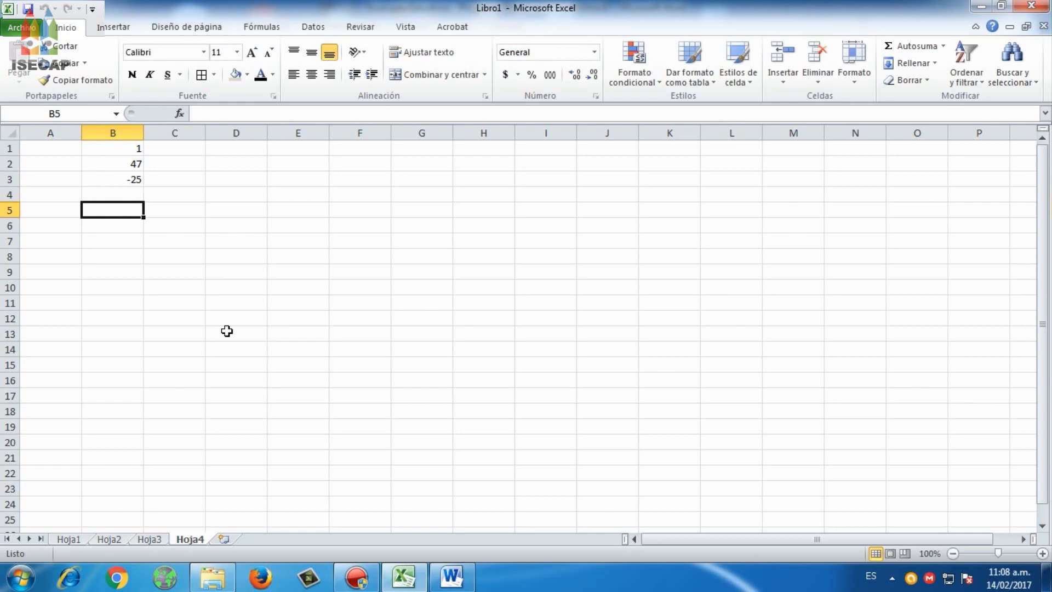
type("&%")
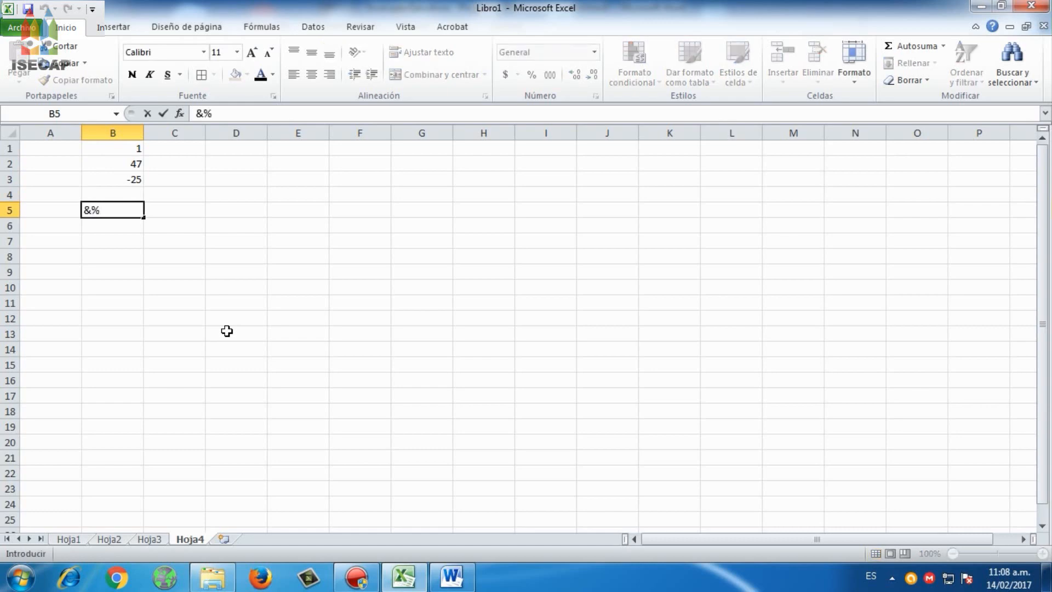
key("Return")
type("i2")
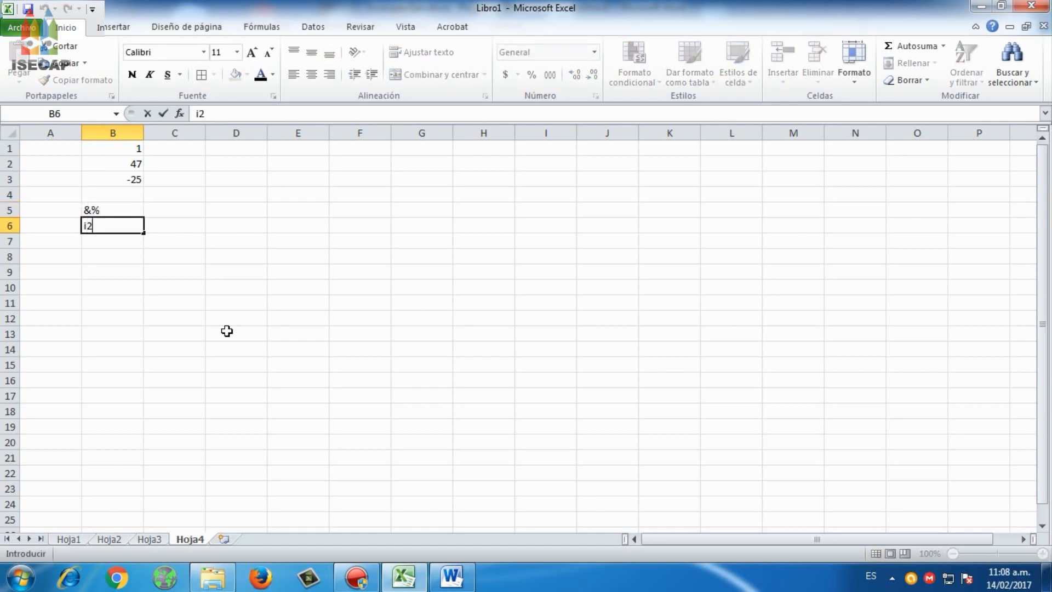
key("Return")
Enter the sample numbers 83, 4, 1, 2 and -54 in cells B7 to B11
type("83")
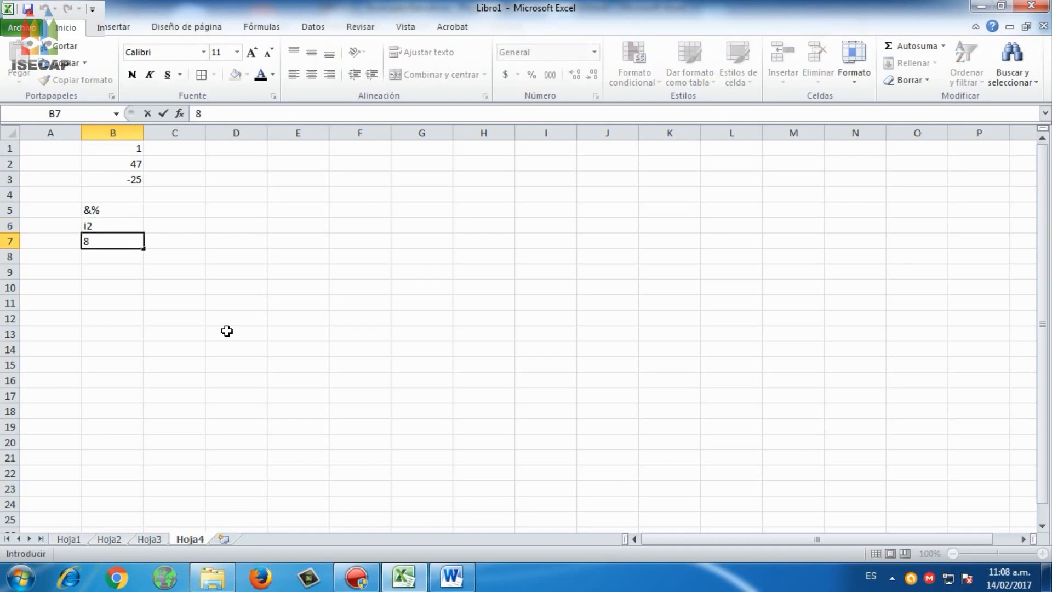
key("Return")
type("4")
key("Return")
type("1")
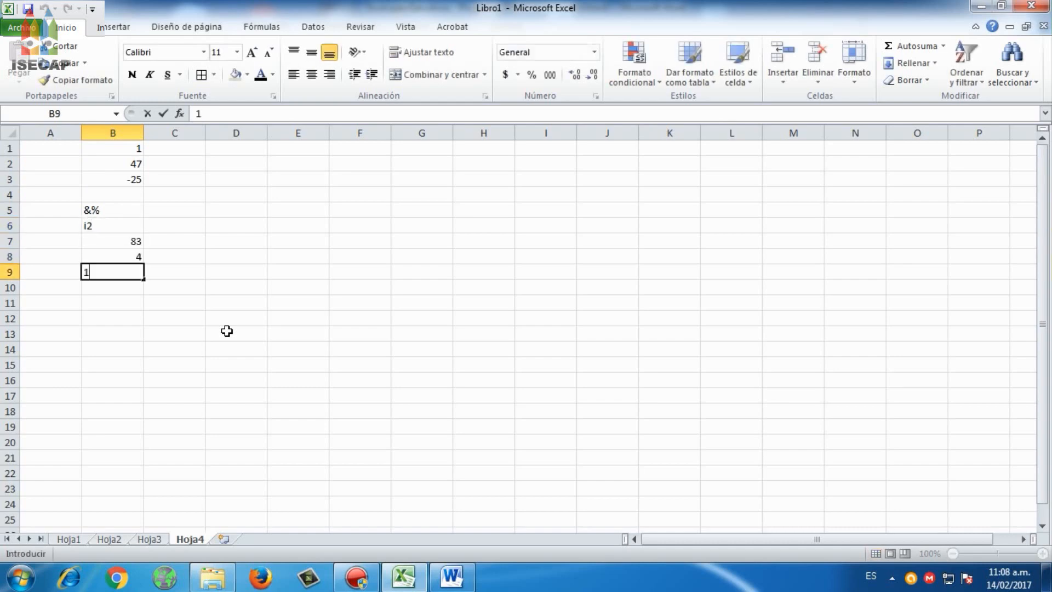
key("Return")
type("2")
key("Return")
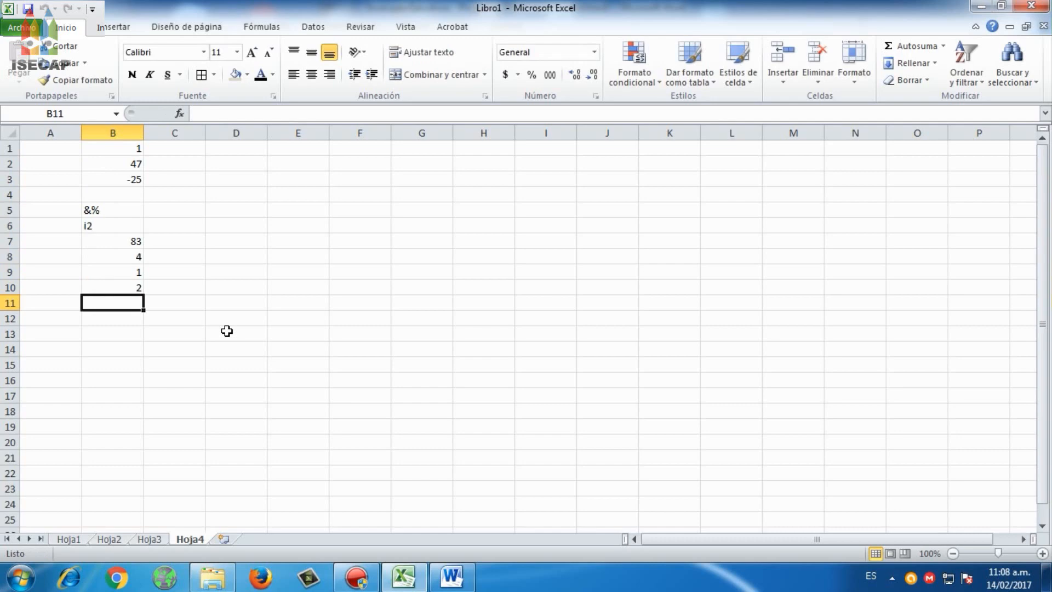
type("-54")
key("Return")
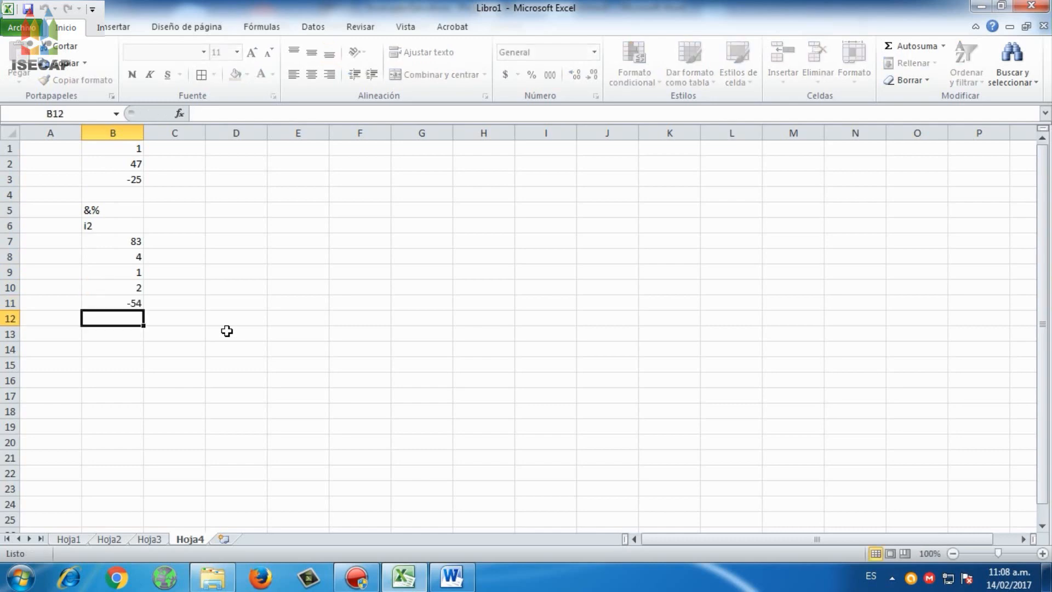
Try to enter -8& in cell B12, reject the proposed correction and cut the entry back to -8
type("-")
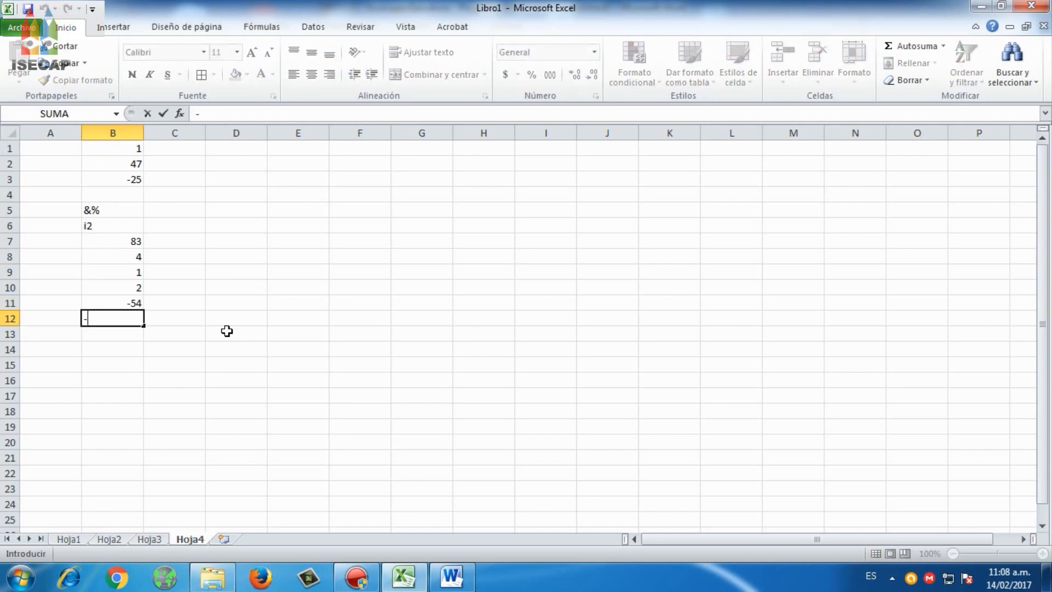
type("8&")
key("Return")
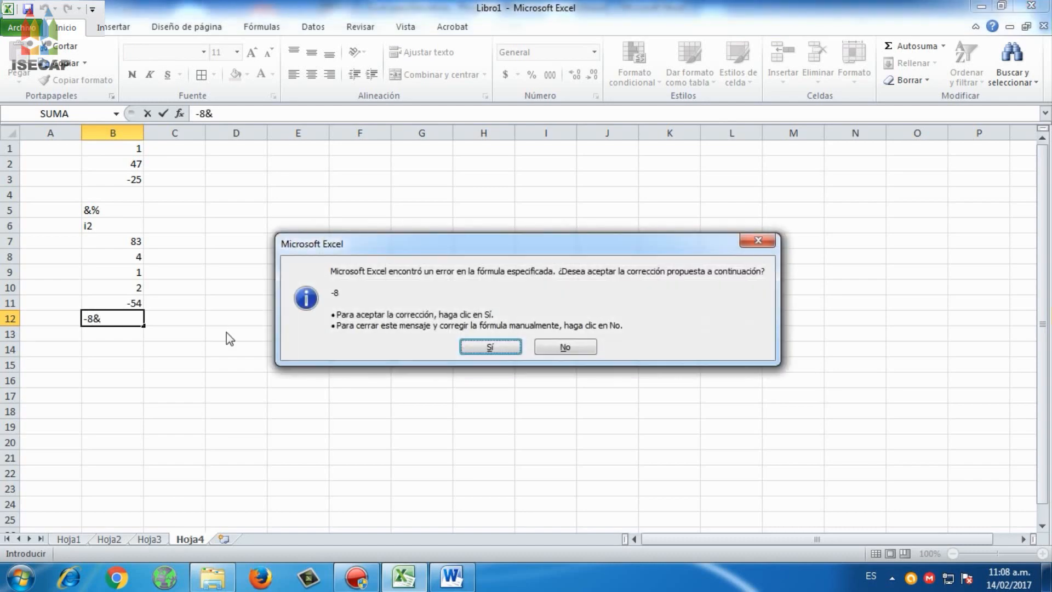
key("n")
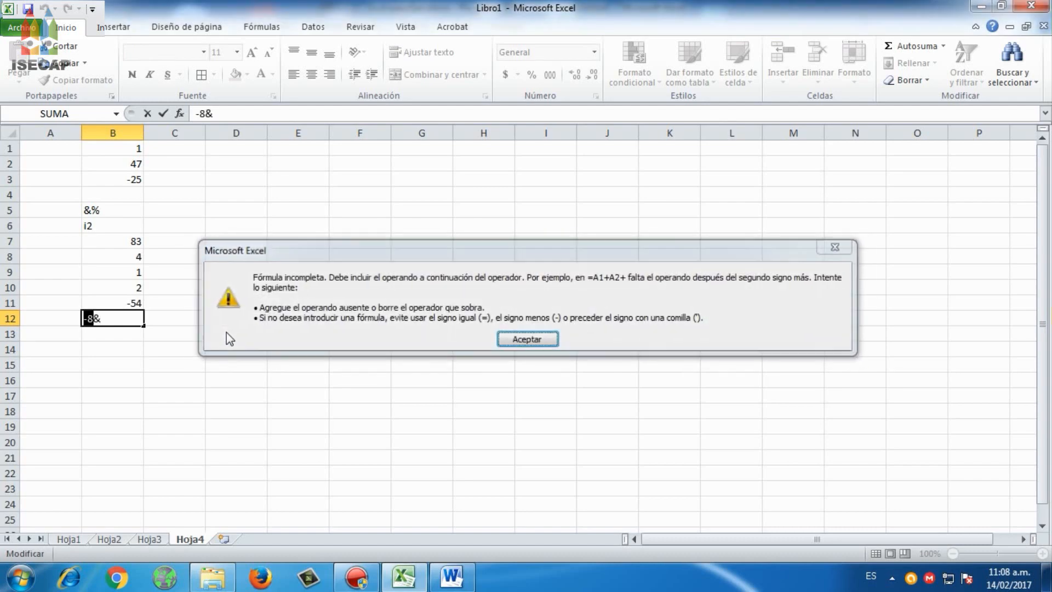
key("Return")
key("End")
key("BackSpace")
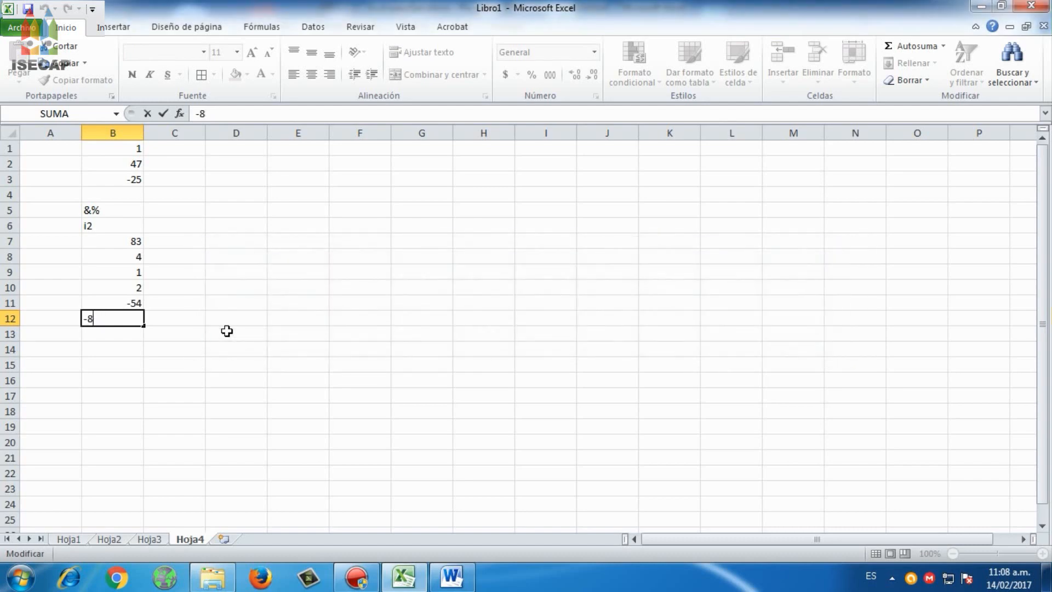
Try -8/ as the B12 entry, reject the correction and commit plain -8 instead
type("/")
key("Return")
key("n")
key("Return")
key("End")
key("BackSpace")
key("Return")
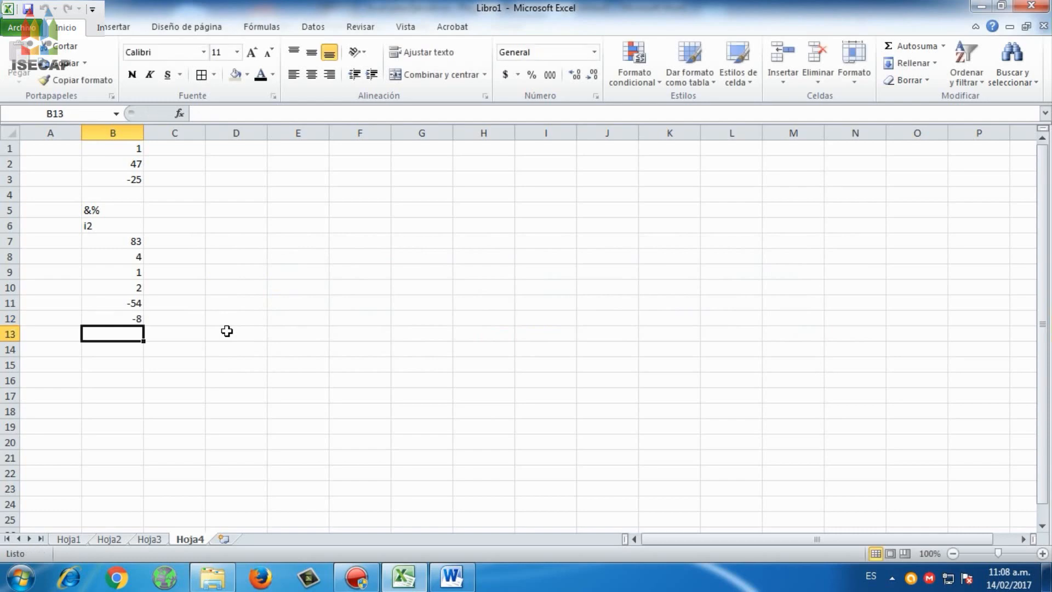
Right-align all the sample data in B1:B12
key("Up")
key("shift+Up")
key("shift+Up")
key("shift+Up")
key("shift+Up")
key("shift+Up")
key("shift+Up")
key("shift+Up")
key("shift+Up")
key("shift+Up")
key("shift+Up")
key("shift+Up")
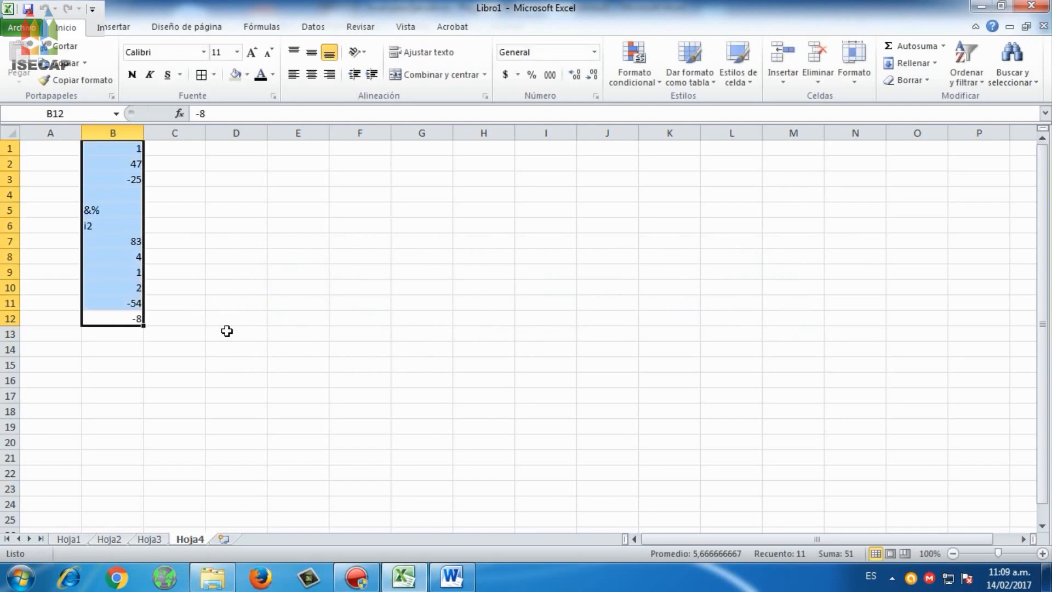
left_click(329, 74)
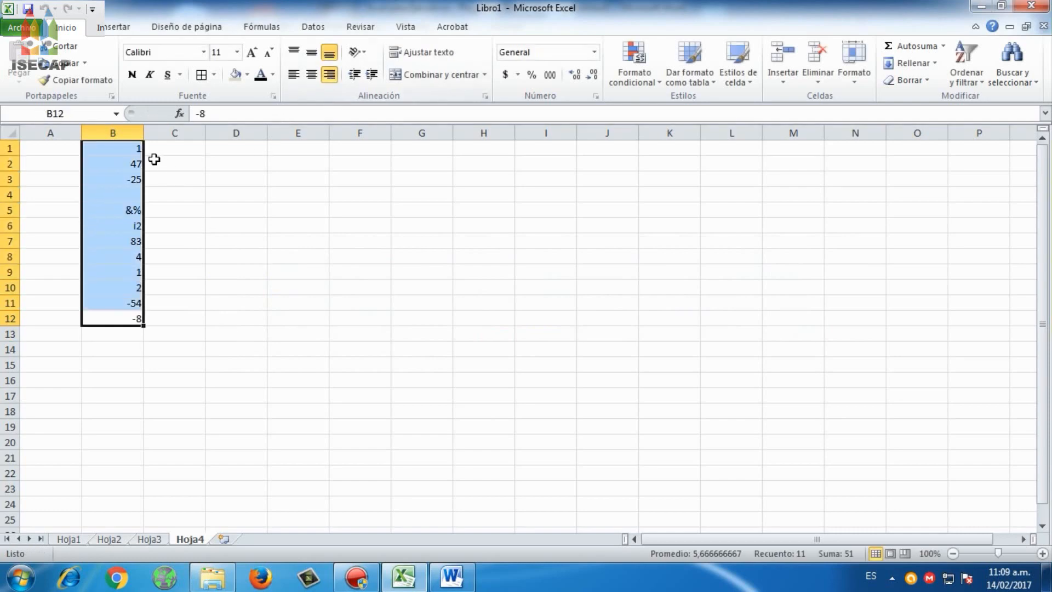
Enter the label Contar Nros in cell A13, below the sample data
left_click(57, 336)
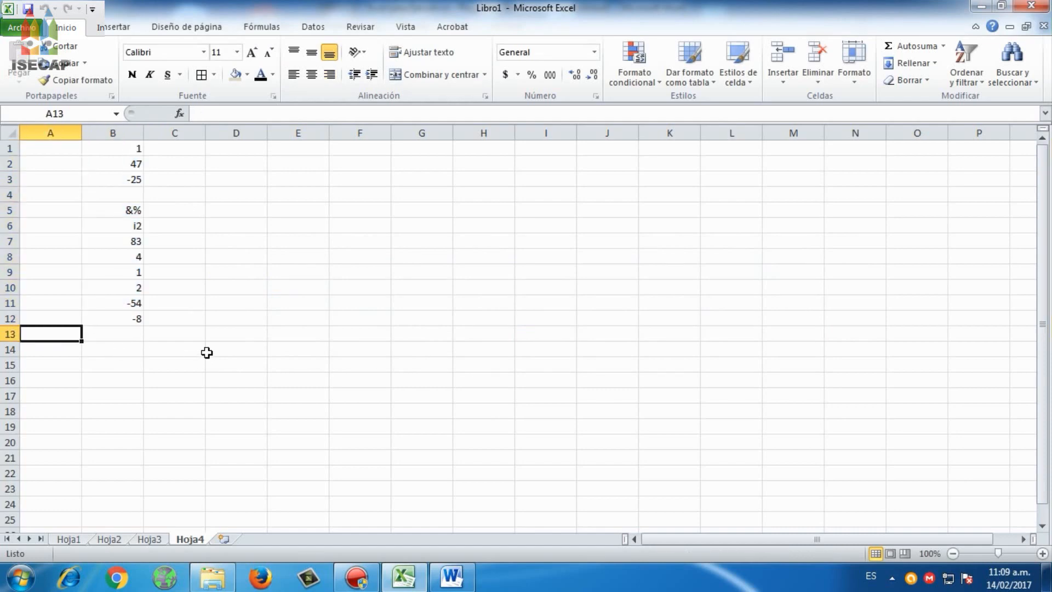
type("Contar")
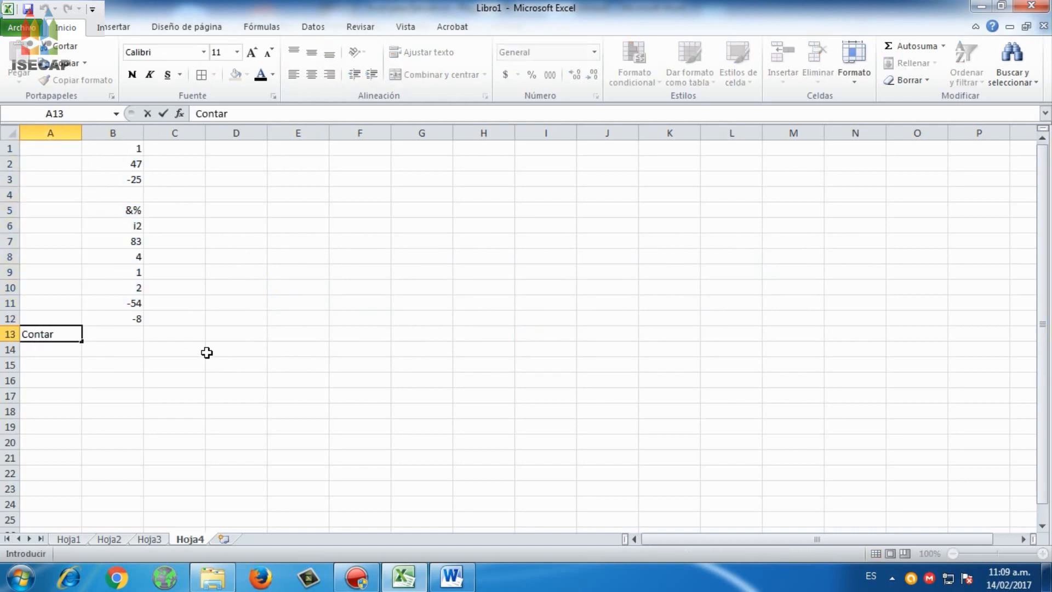
type(" Nros")
key("Return")
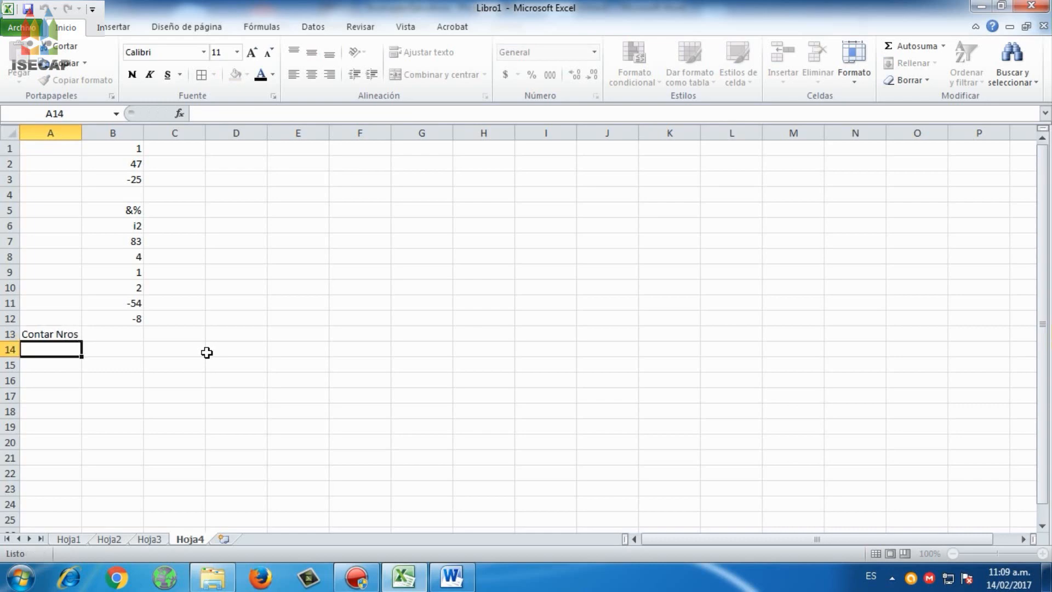
Enter the label Contar Todos in cell A14, correcting the stray capitals in both words
type("COntar")
key("BackSpace")
key("BackSpace")
key("BackSpace")
key("BackSpace")
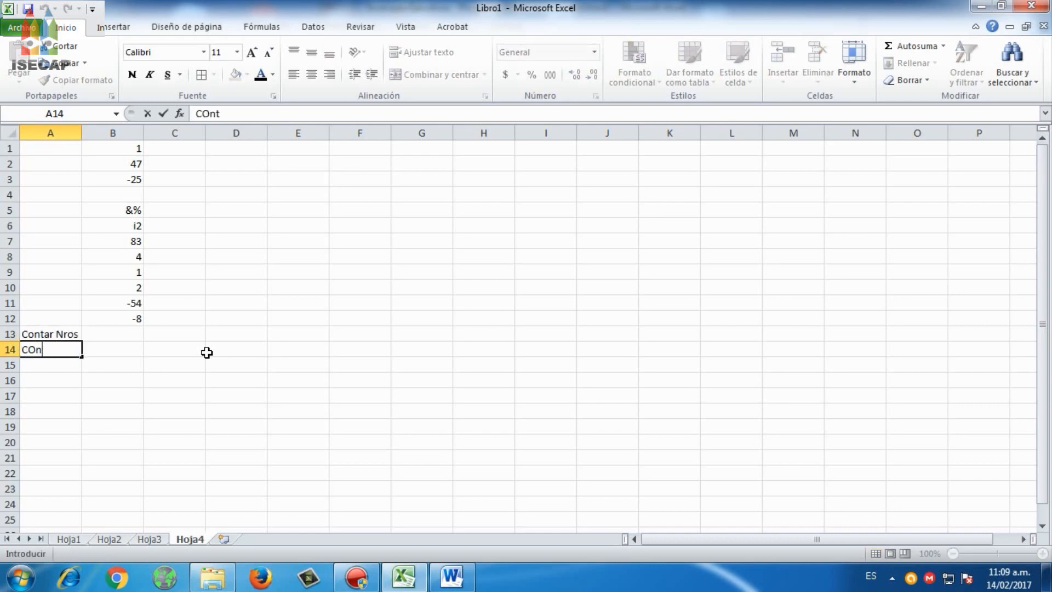
key("BackSpace")
key("BackSpace")
type("ontar TOd")
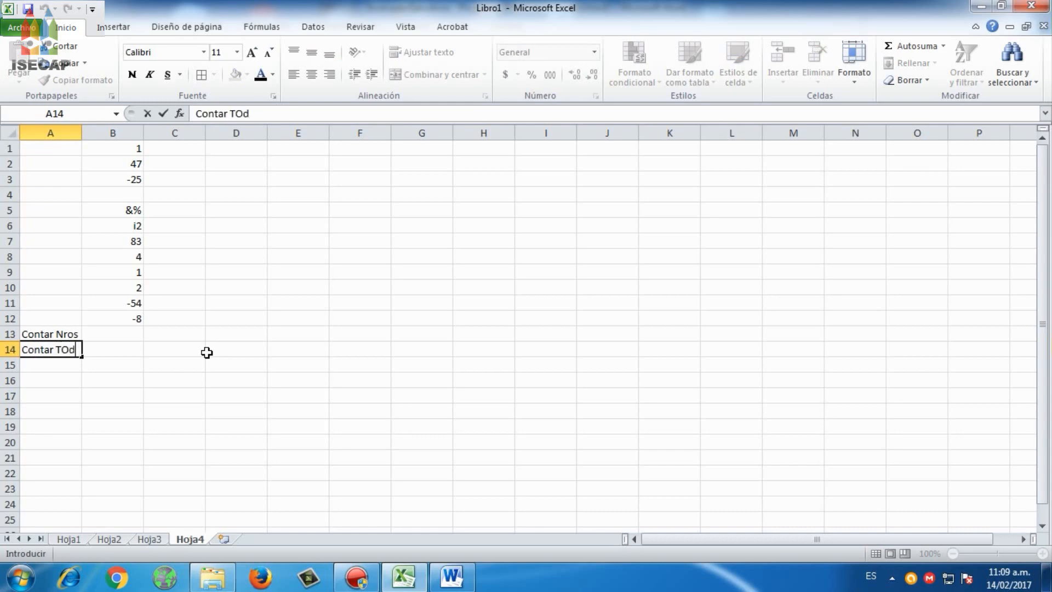
type("o")
key("BackSpace")
key("BackSpace")
key("BackSpace")
type("odos")
key("Return")
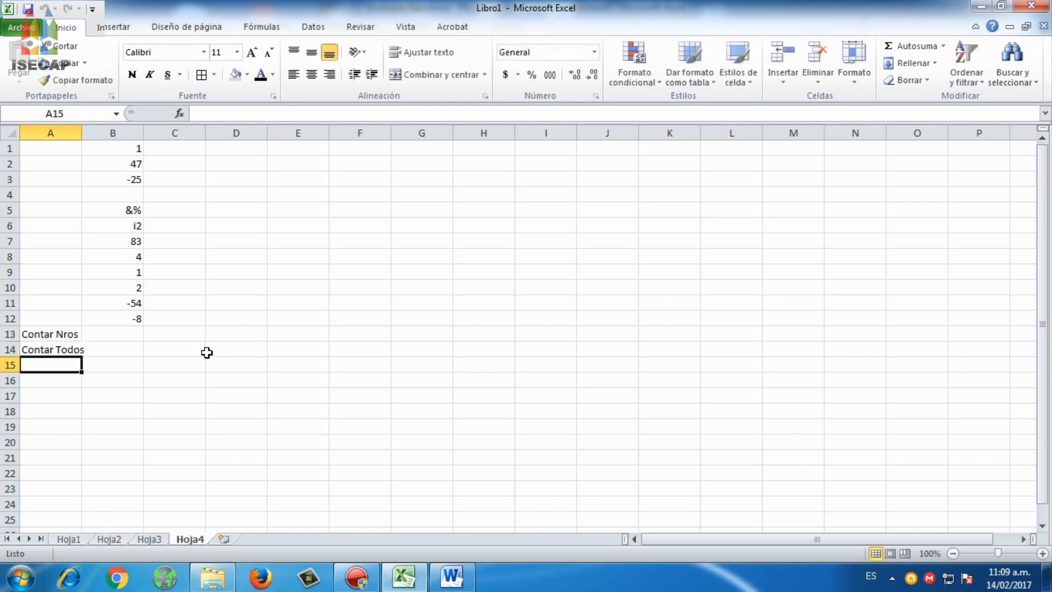
Enter the labels Contar Blancos in A15 and Contar negativos in A16
type("CONt")
key("BackSpace")
key("BackSpace")
key("BackSpace")
type("ontar")
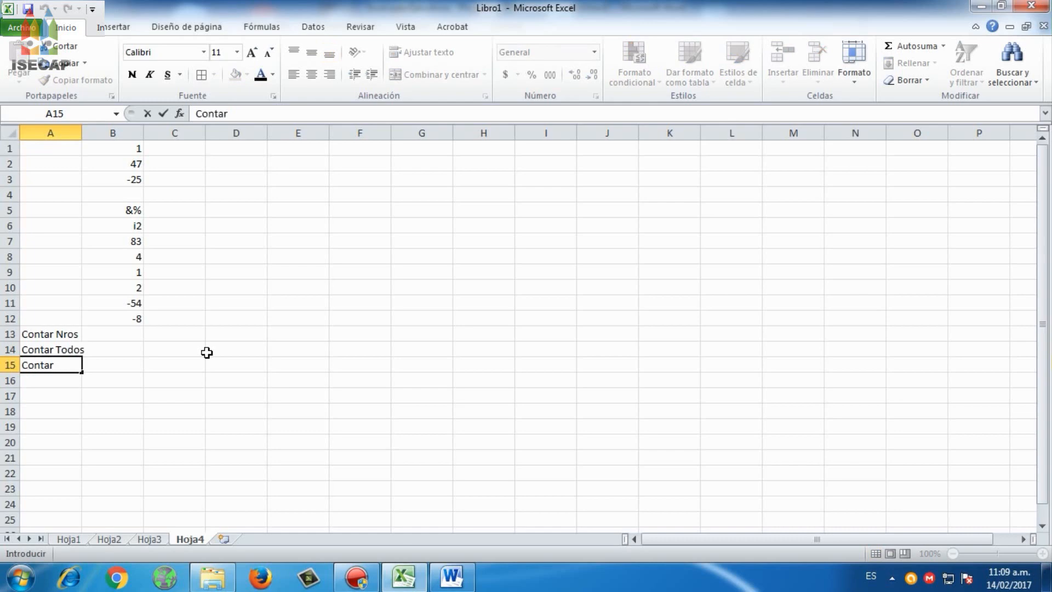
type(" Blancos")
key("Return")
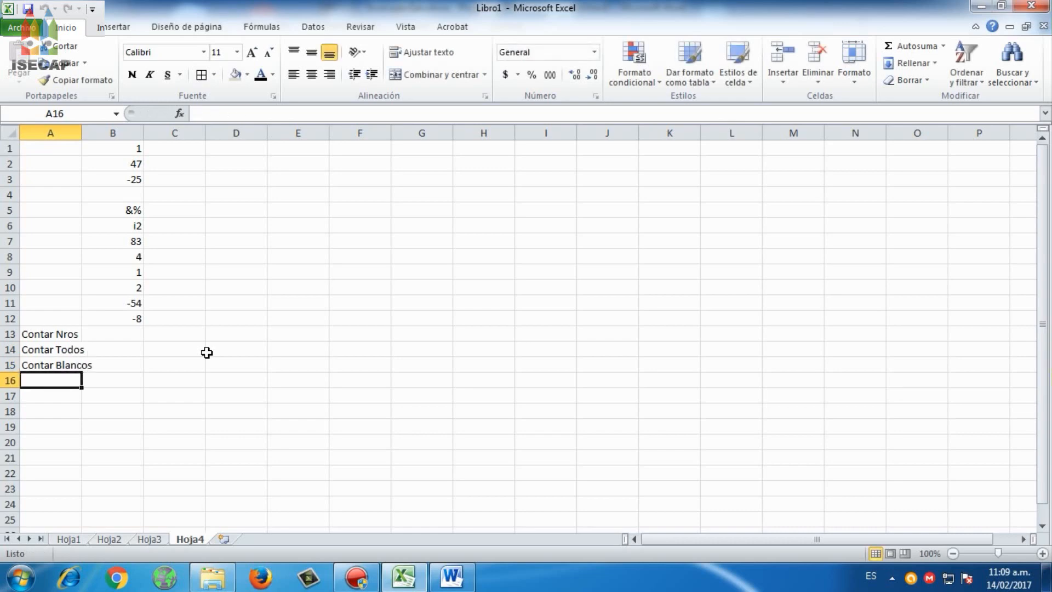
type("Con")
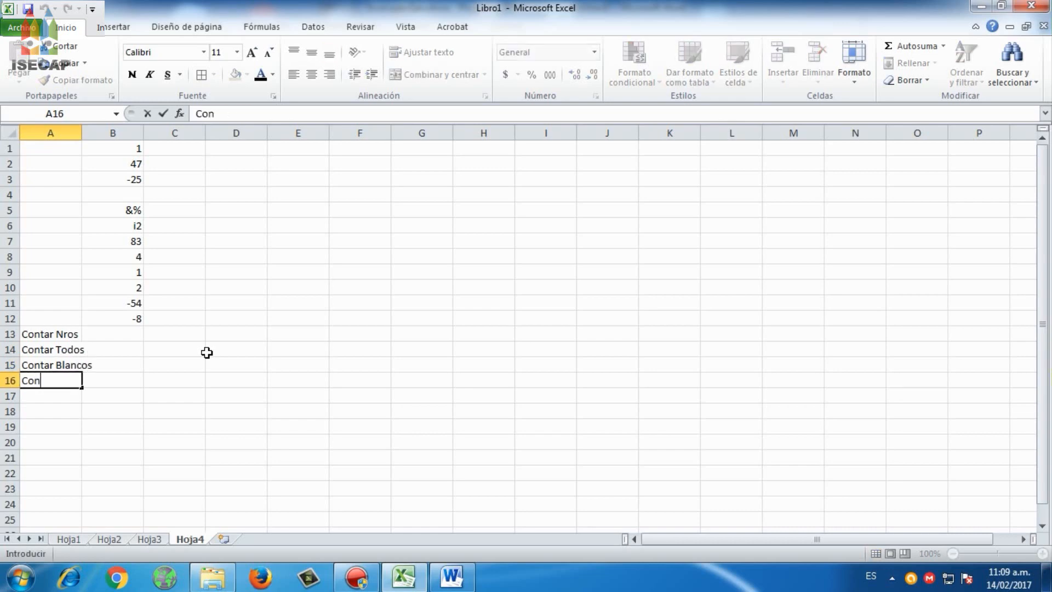
type("tar negativos")
key("Return")
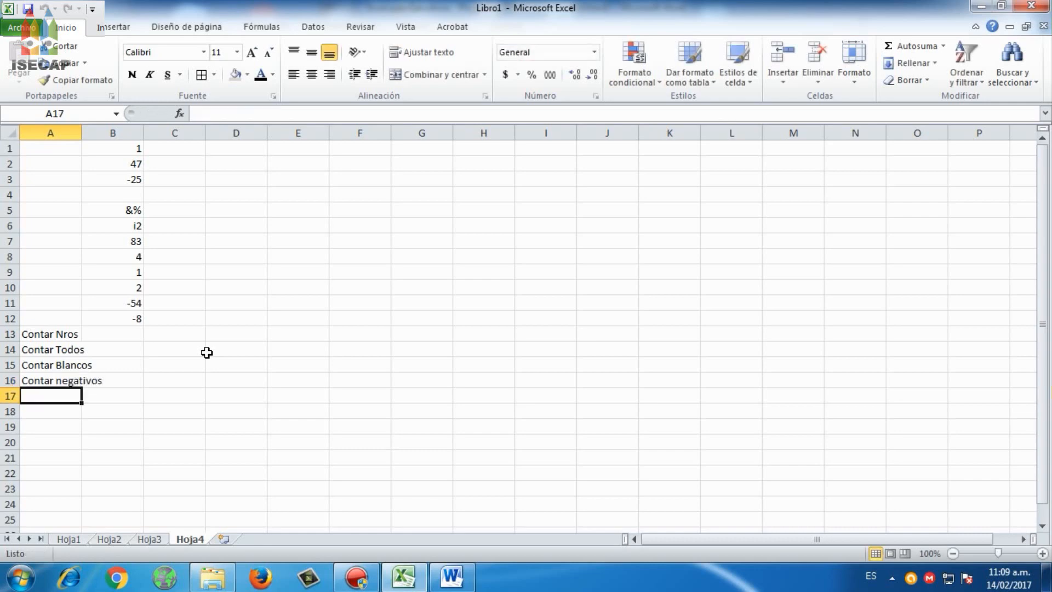
Make the labels in A13:A16 bold and right-aligned, and autofit the width of column A to them
key("Up")
key("shift+Up")
key("shift+Up")
key("shift+Up")
key("ctrl+n")
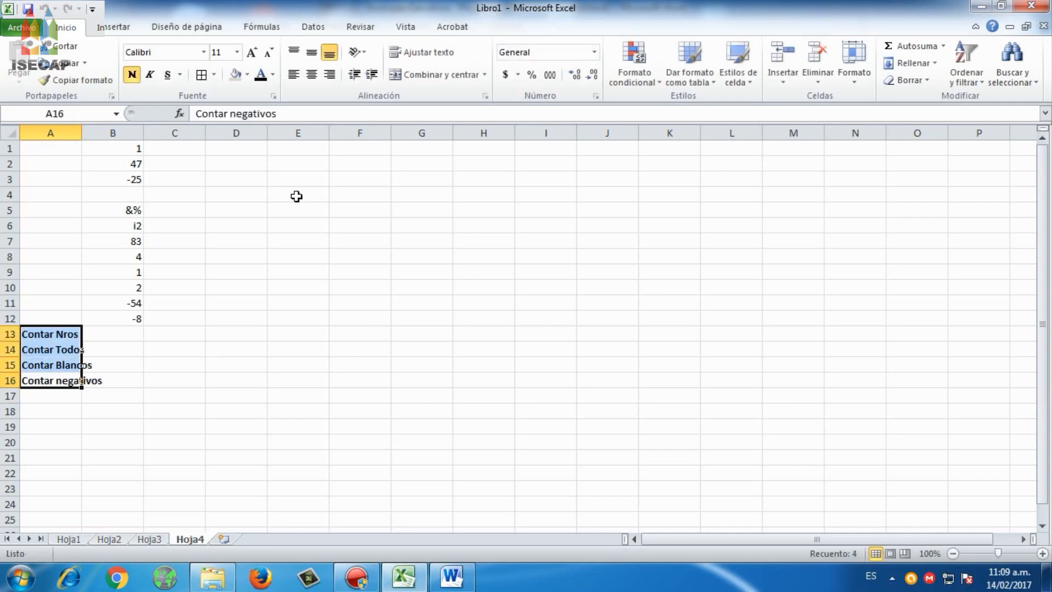
left_click(328, 74)
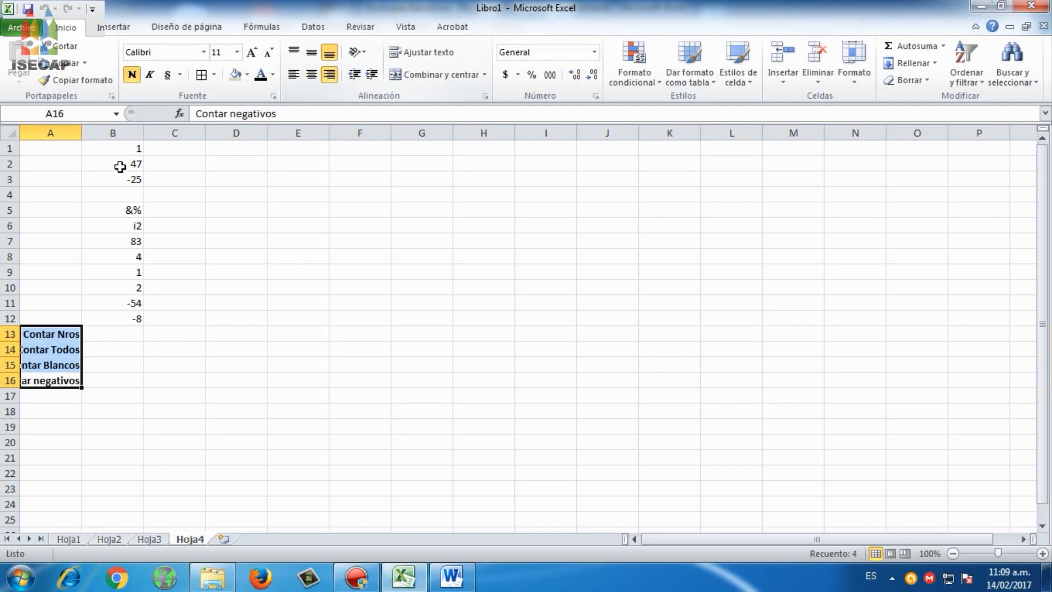
double_click(81, 131)
Count the numeric cells of the sample data in B13 with the formula =CONTAR(B1:B12)
left_click(163, 336)
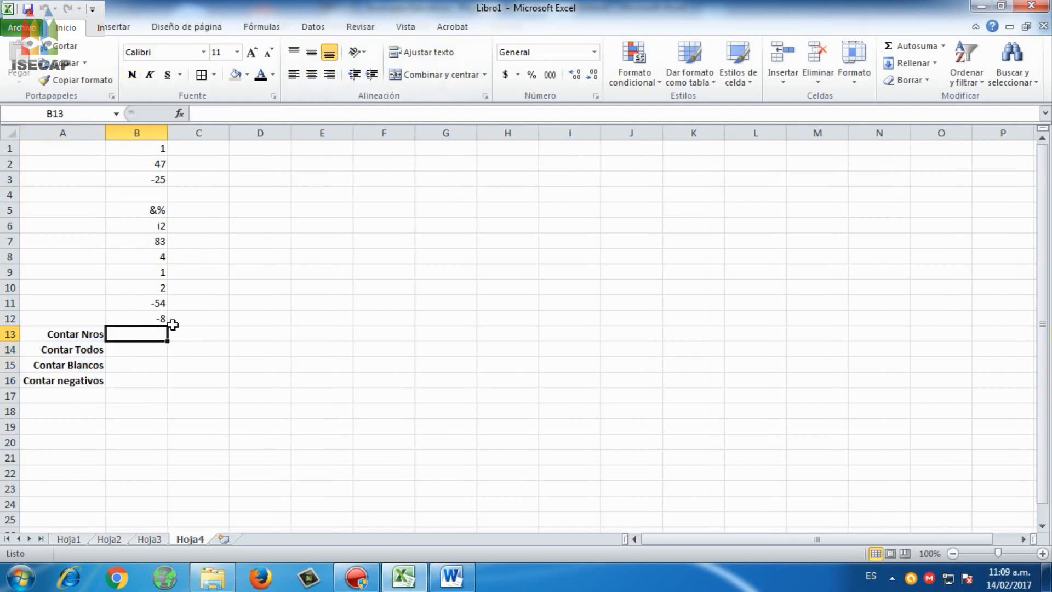
type("=")
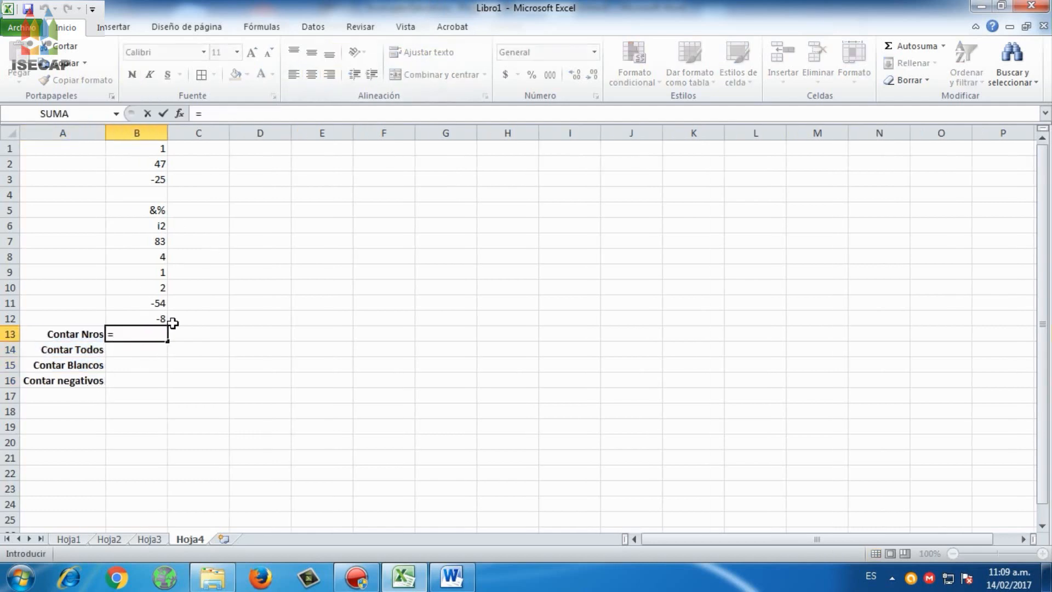
type("con")
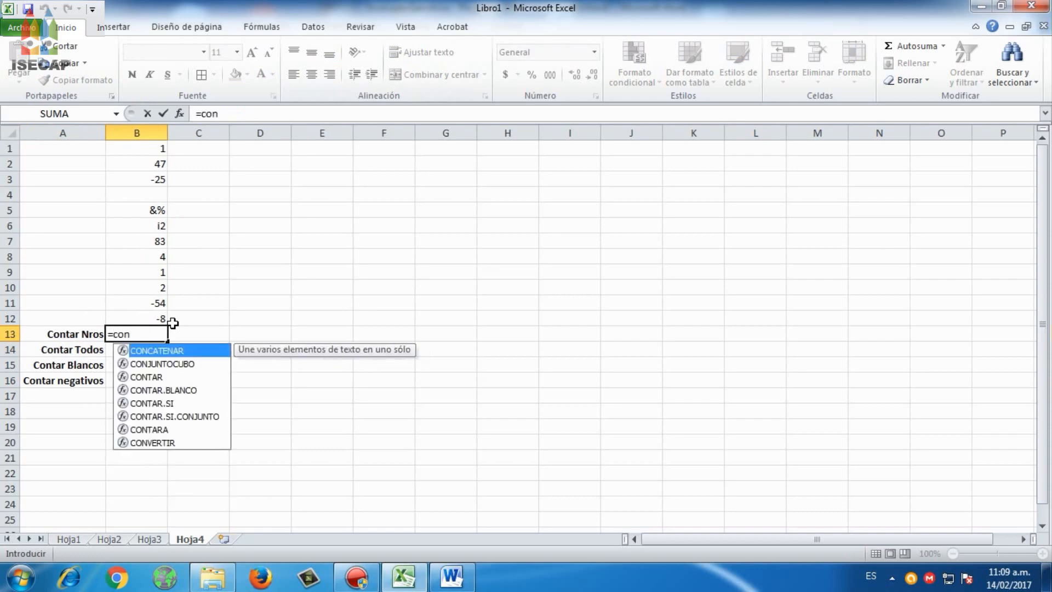
left_click(152, 378)
double_click(152, 378)
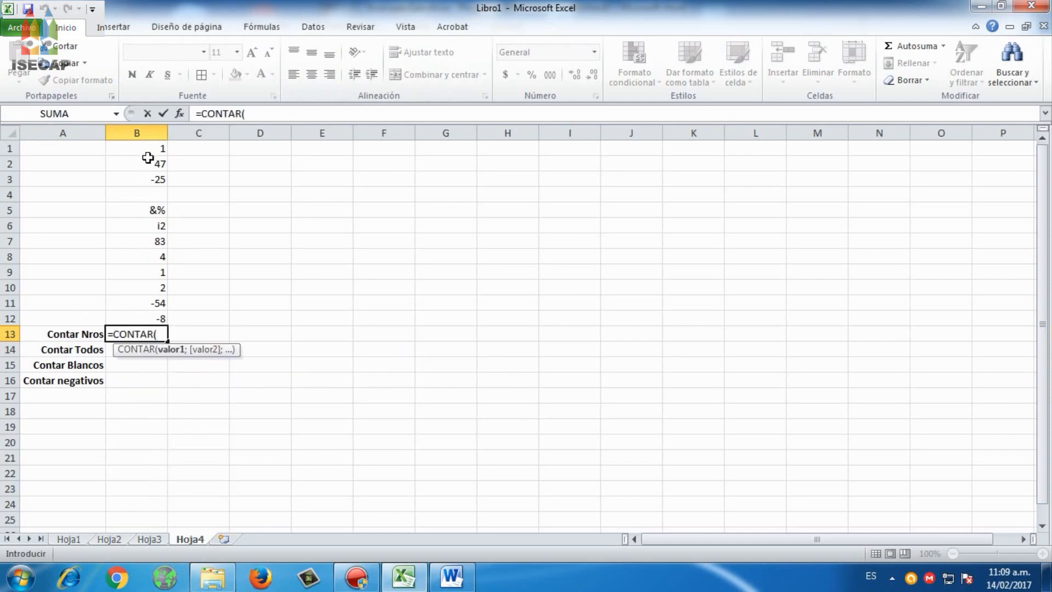
left_click_drag(148, 154, 157, 318)
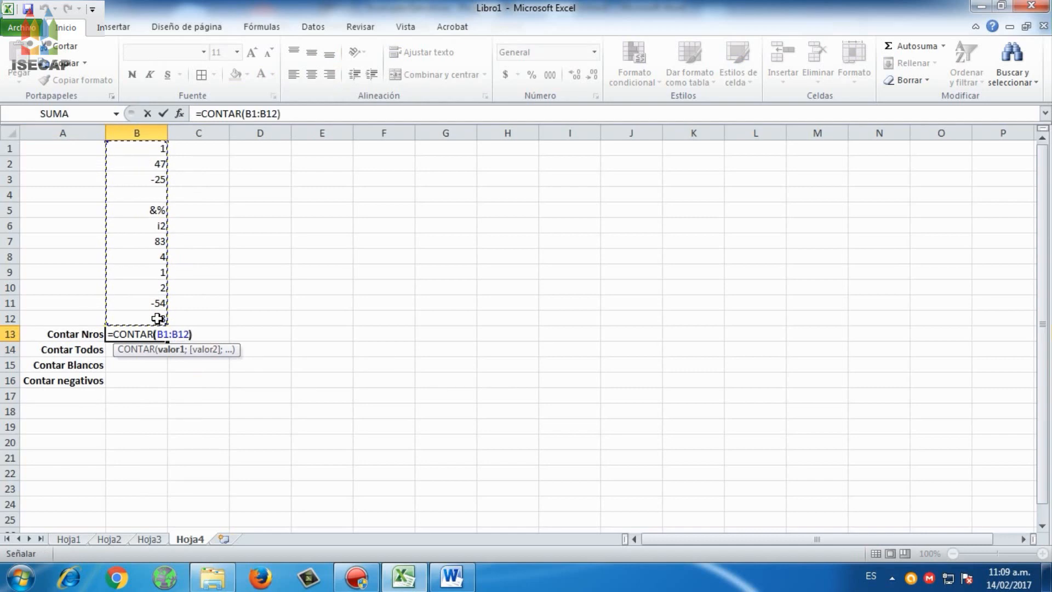
key("ctrl+Return")
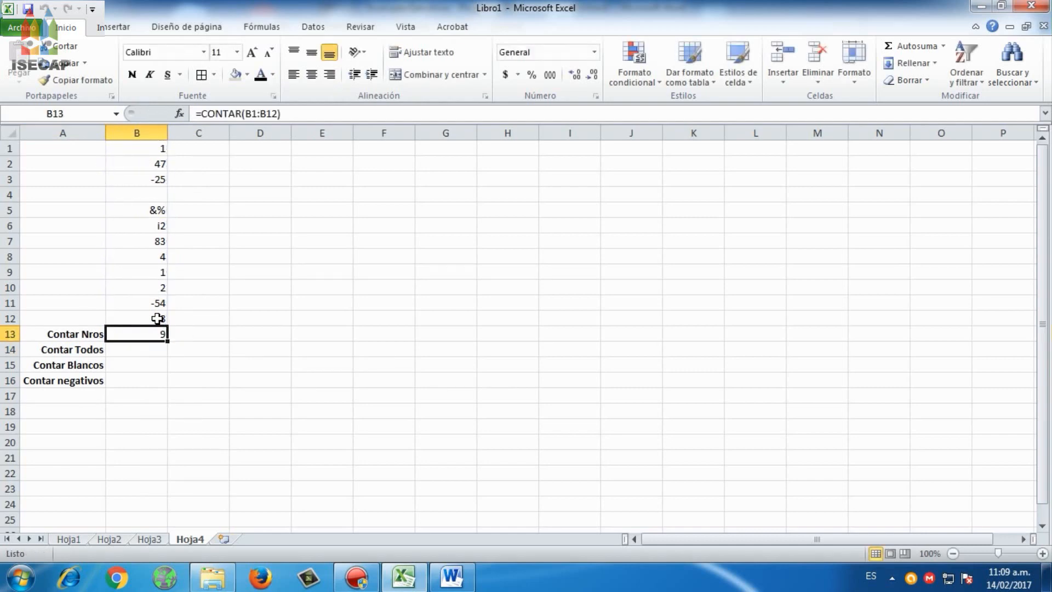
Make the B13 result bold and fill A13:B13 with Anaranjado, Énfasis 6, Claro 60%
type("N")
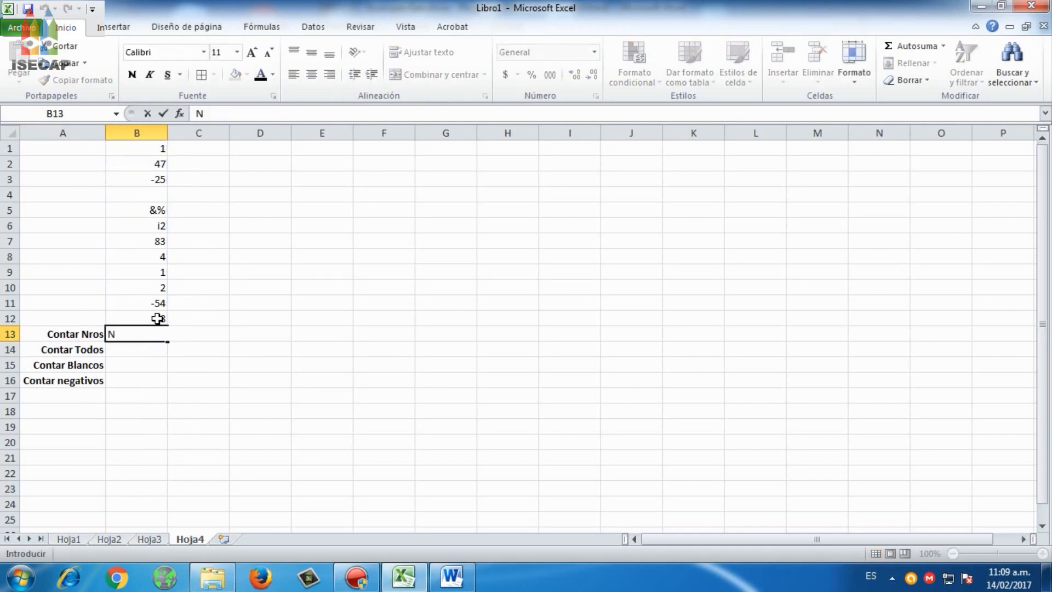
key("Escape")
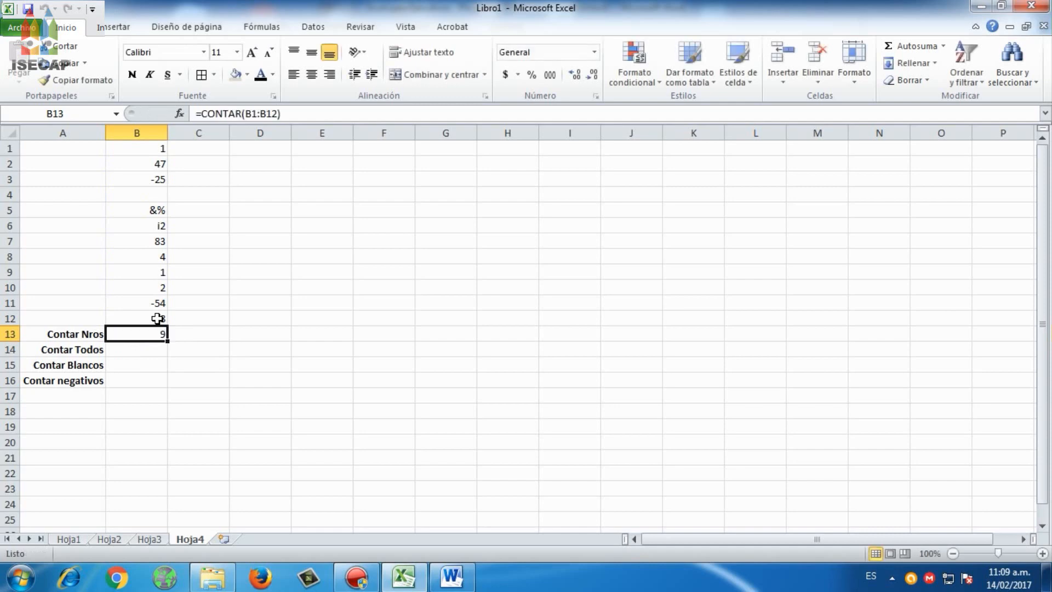
key("ctrl+n")
key("Left")
key("shift+Right")
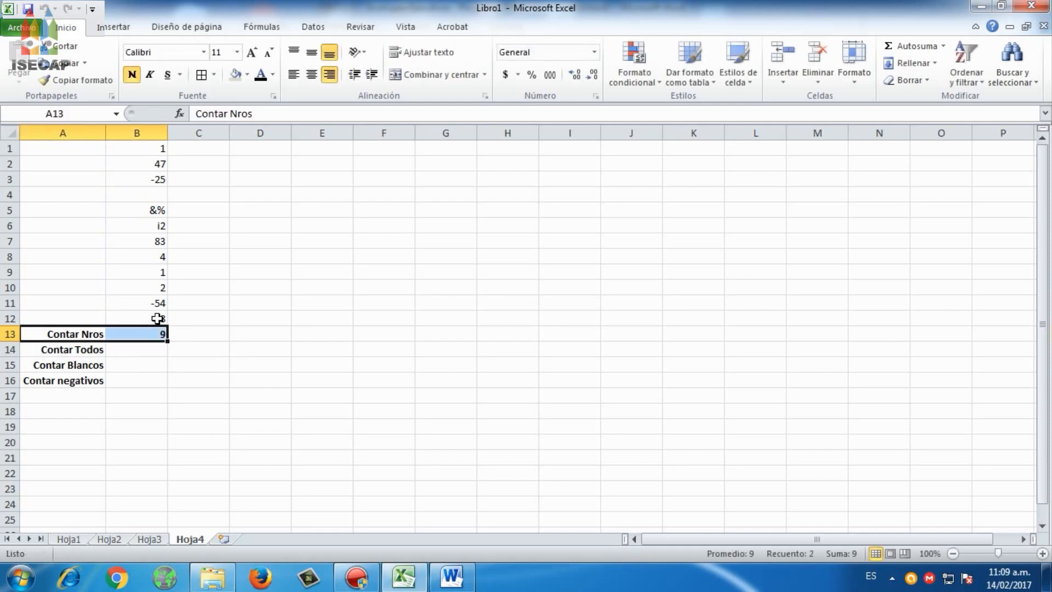
left_click(247, 75)
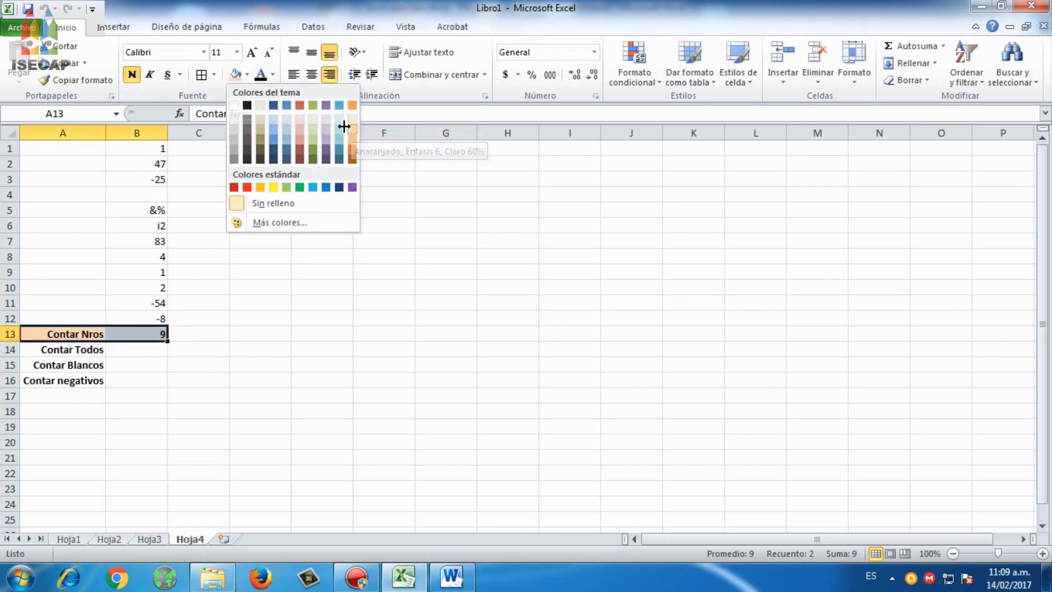
left_click(352, 129)
Count all non-empty cells of the sample data in B14 with the formula =CONTARA(B1:B12)
left_click(149, 349)
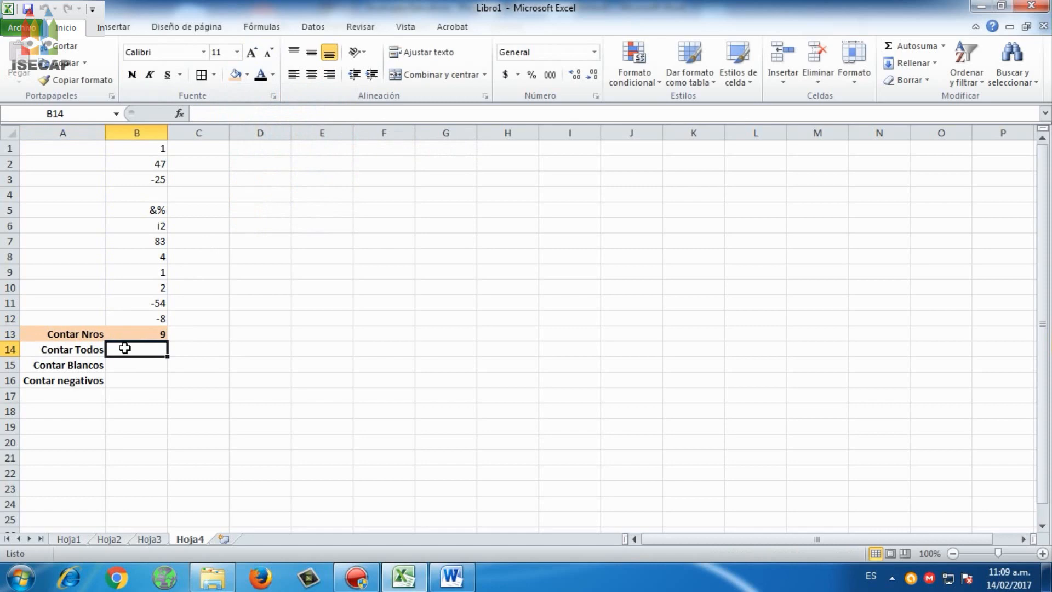
type("=conra")
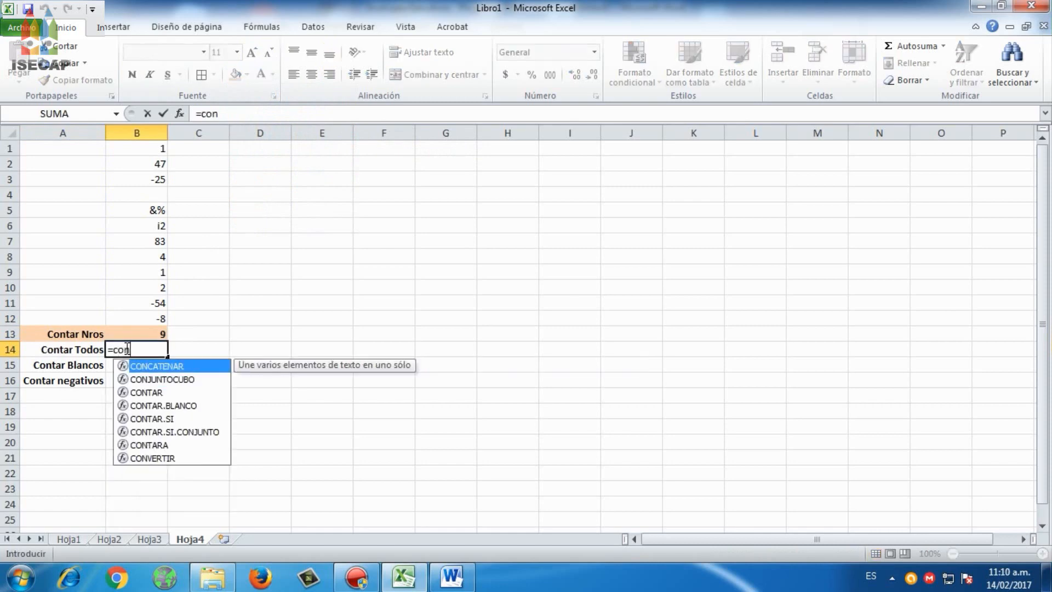
key("BackSpace")
key("BackSpace")
type("tara(")
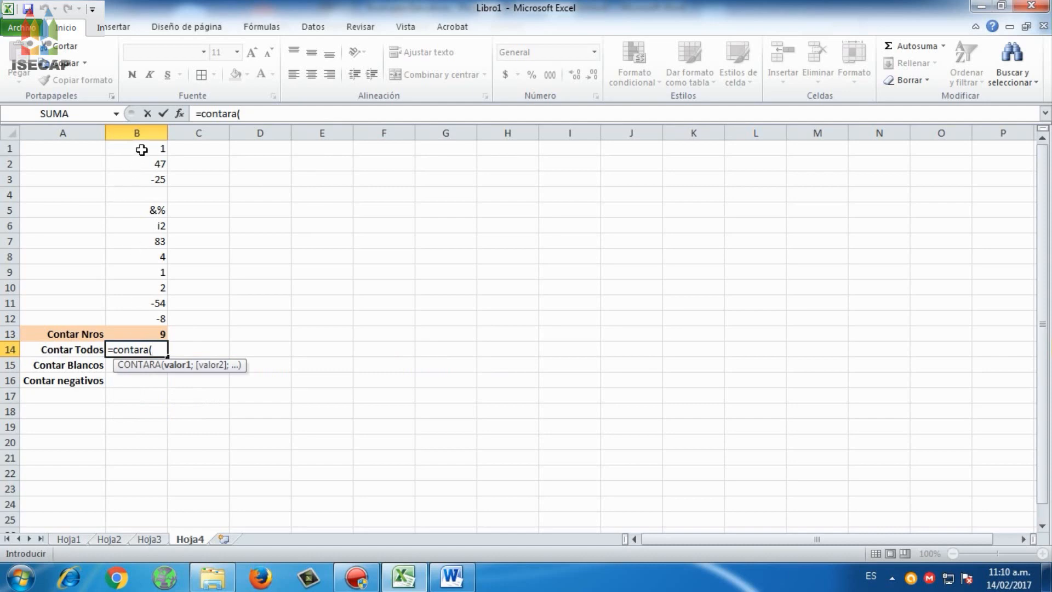
left_click_drag(145, 148, 145, 318)
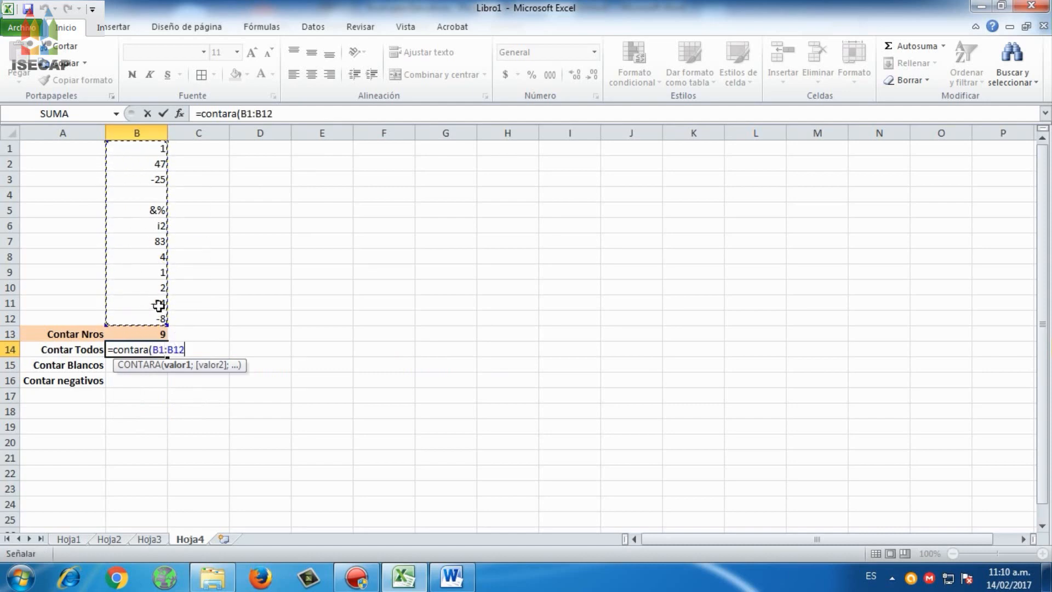
type(")")
key("Return")
key("Up")
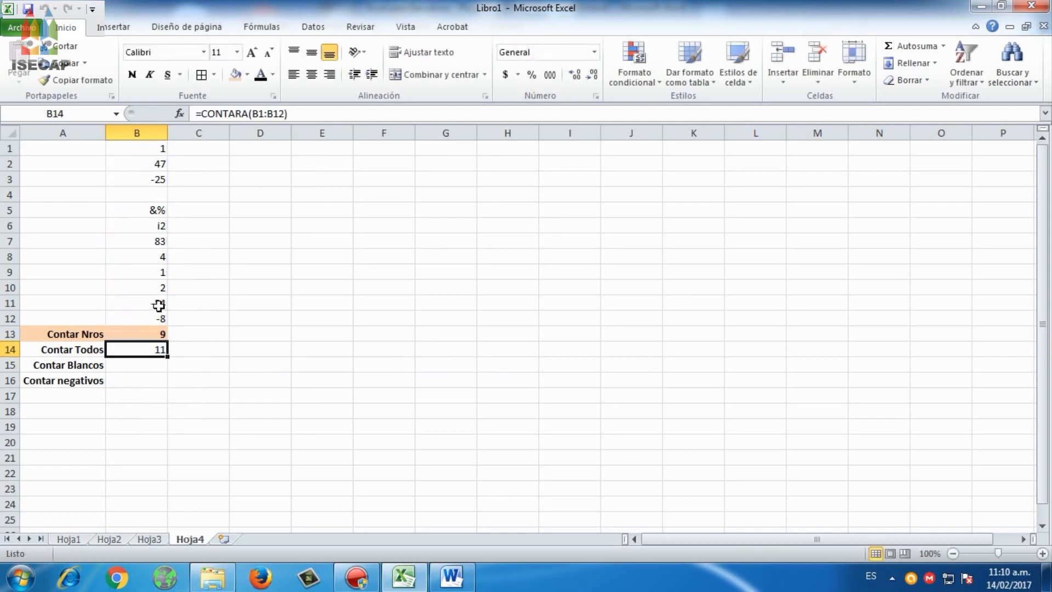
Make the B14 result bold and fill A14:B14 with standard yellow
left_click(132, 74)
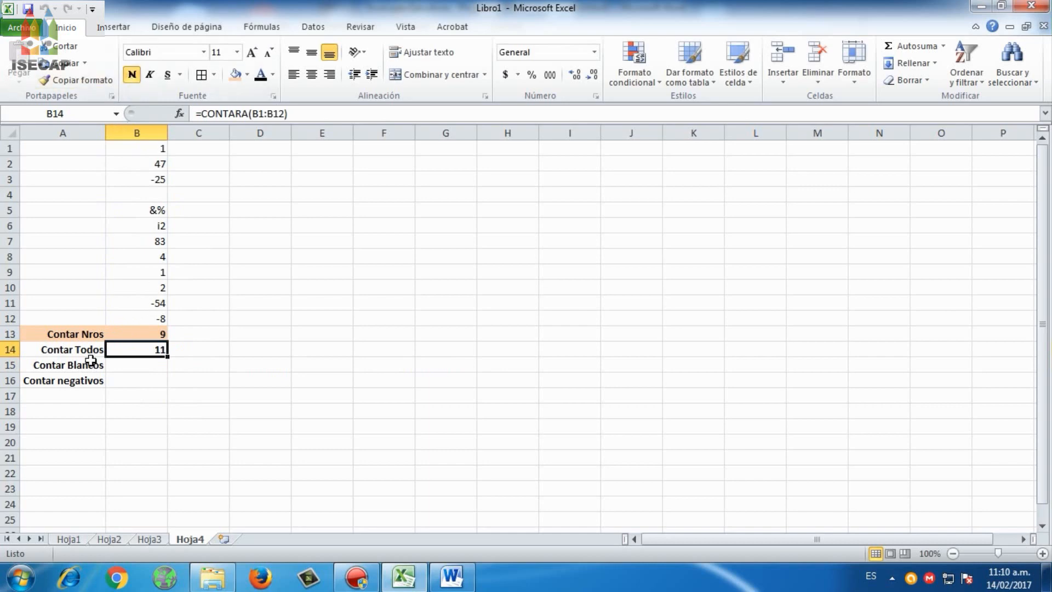
left_click(85, 354, "shift")
left_click(247, 75)
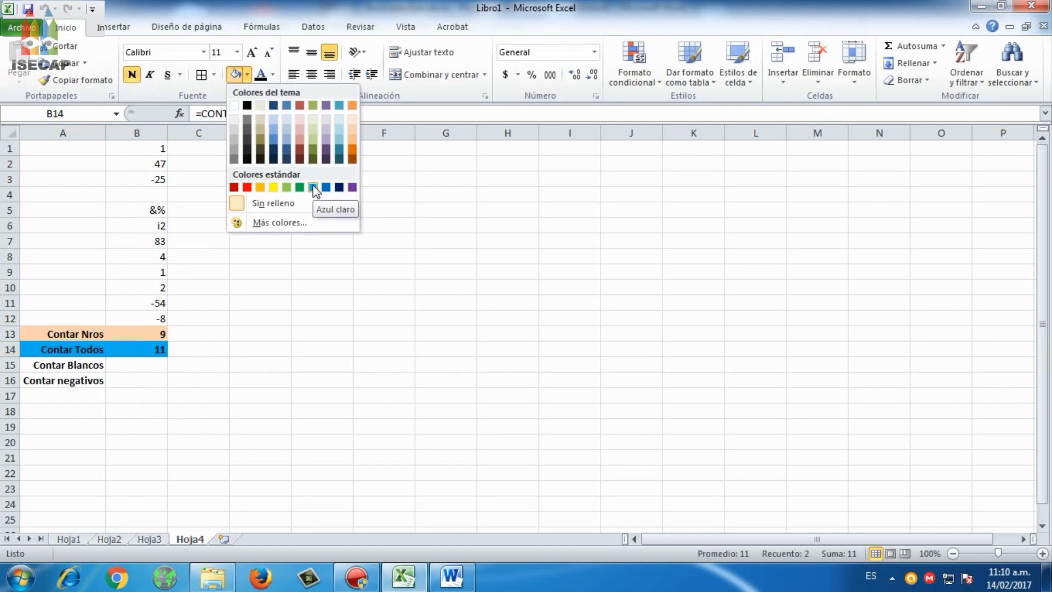
left_click(275, 186)
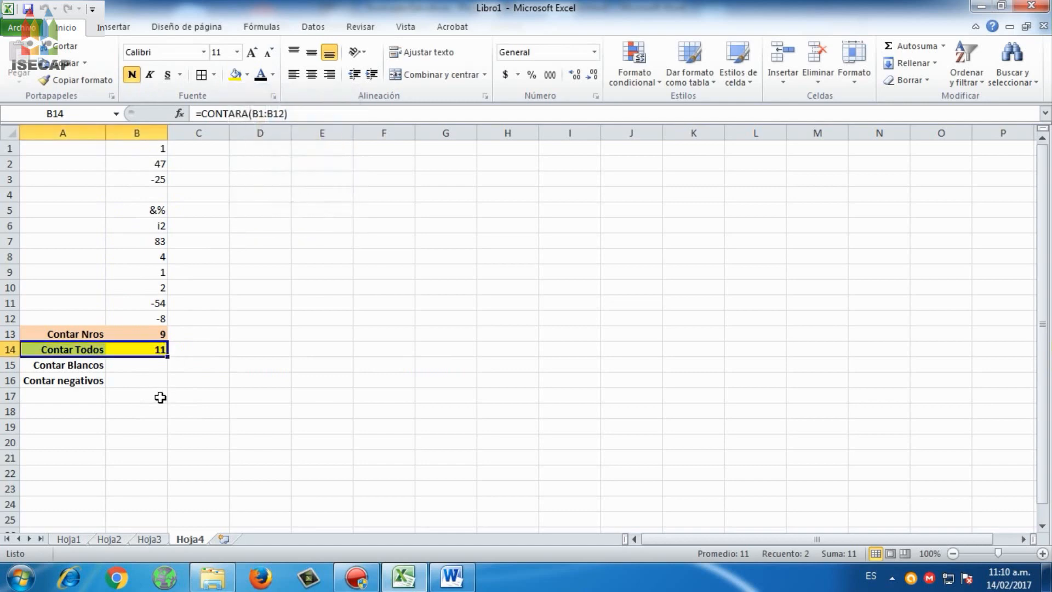
Test the Contar Todos count by entering a comma in blank cell B4, and clear the cell again
left_click_drag(157, 316, 156, 195)
left_click(156, 196)
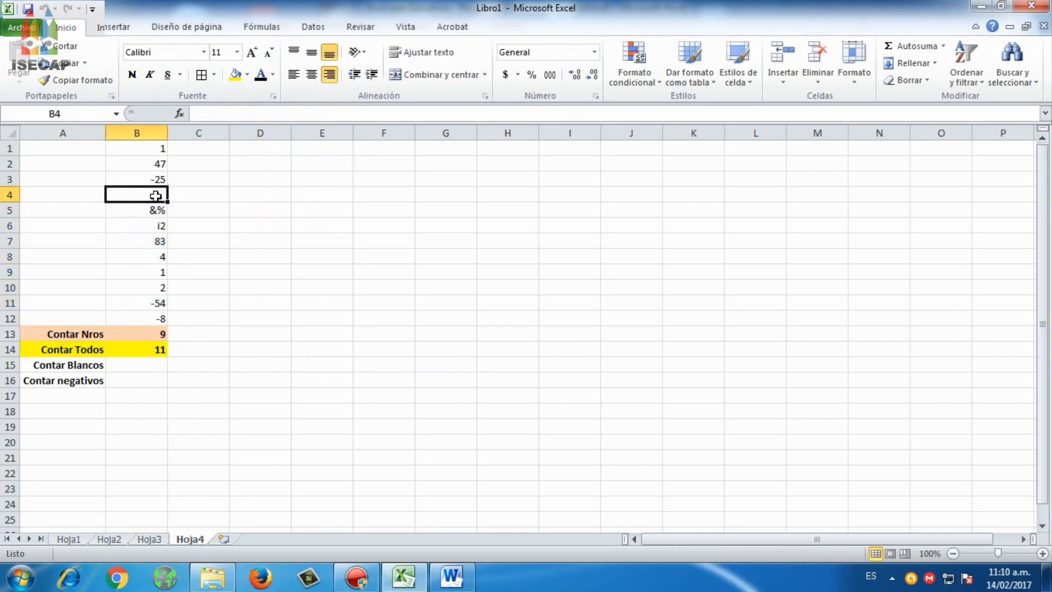
type(",")
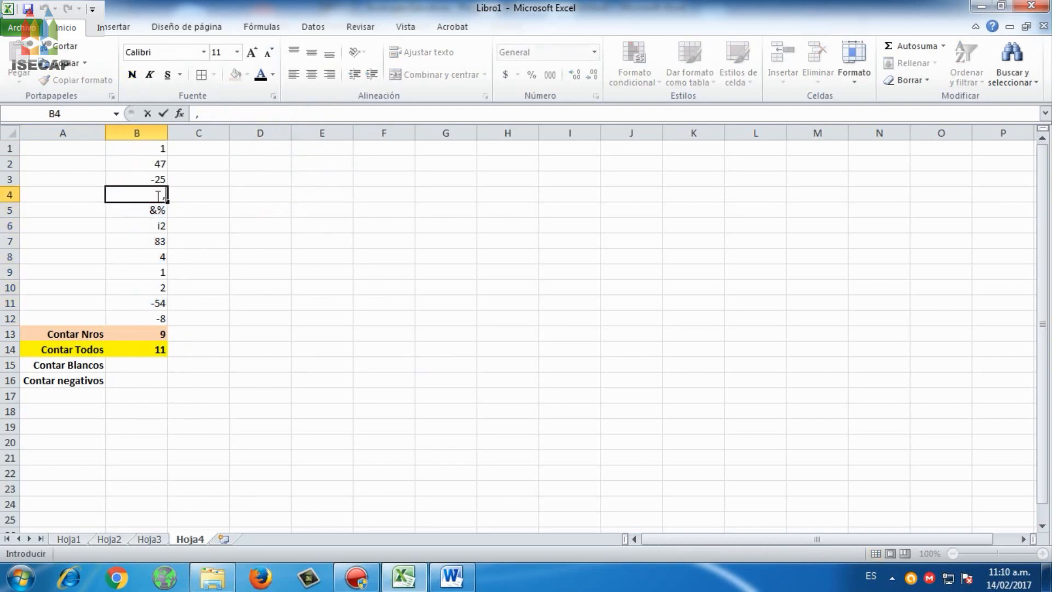
key("Return")
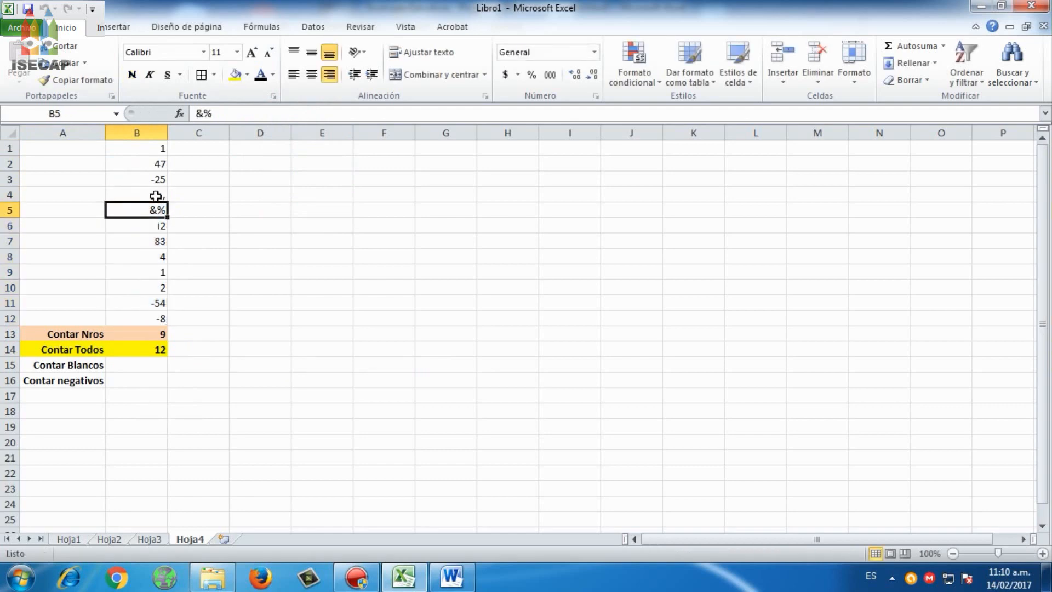
left_click(156, 196)
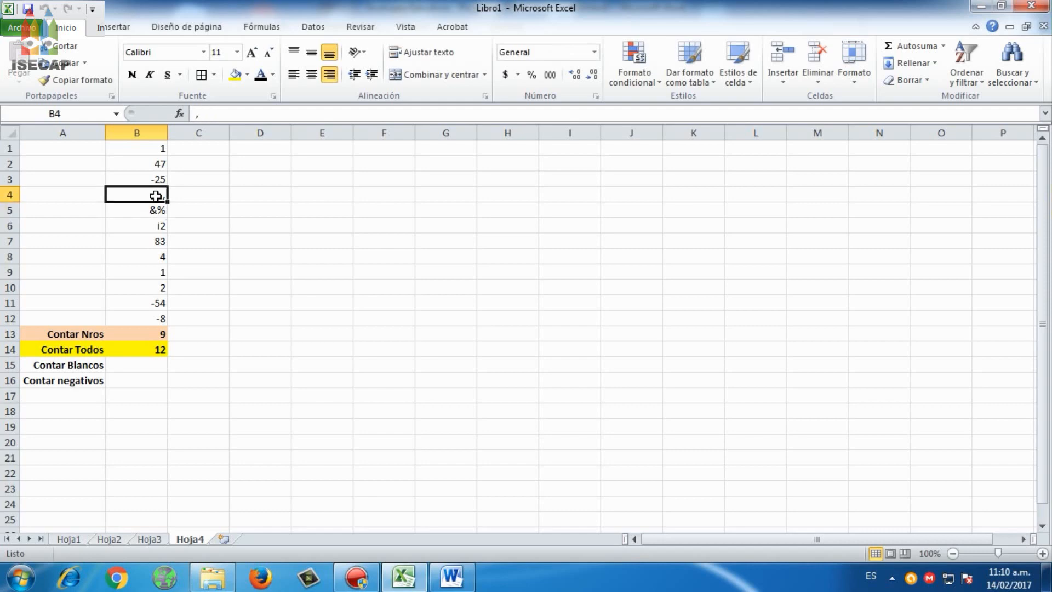
key("BackSpace")
key("Return")
key("Return")
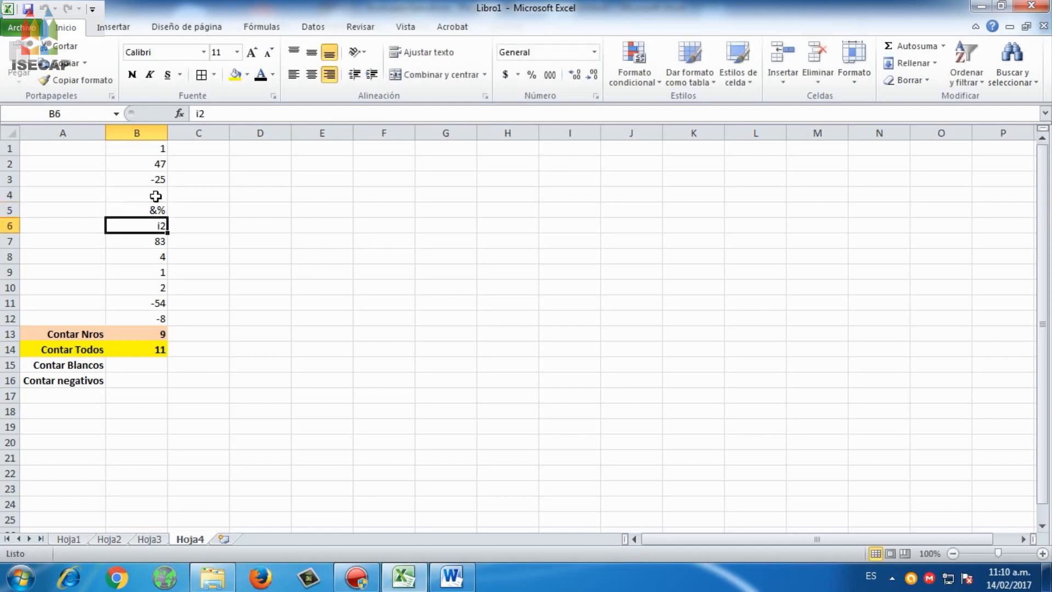
Count the blank cells of the sample data in B15 with the formula =CONTAR.BLANCO(B1:B12)
key("Down")
key("Down")
key("Down")
key("Down")
key("Down")
key("Down")
key("Down")
key("Down")
key("Down")
type("=cont")
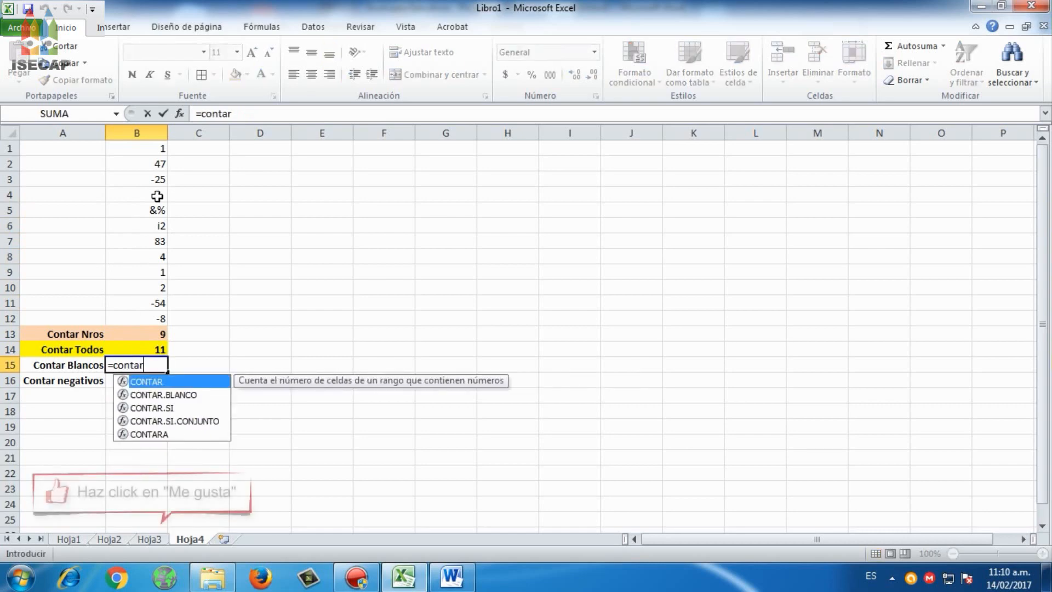
double_click(187, 393)
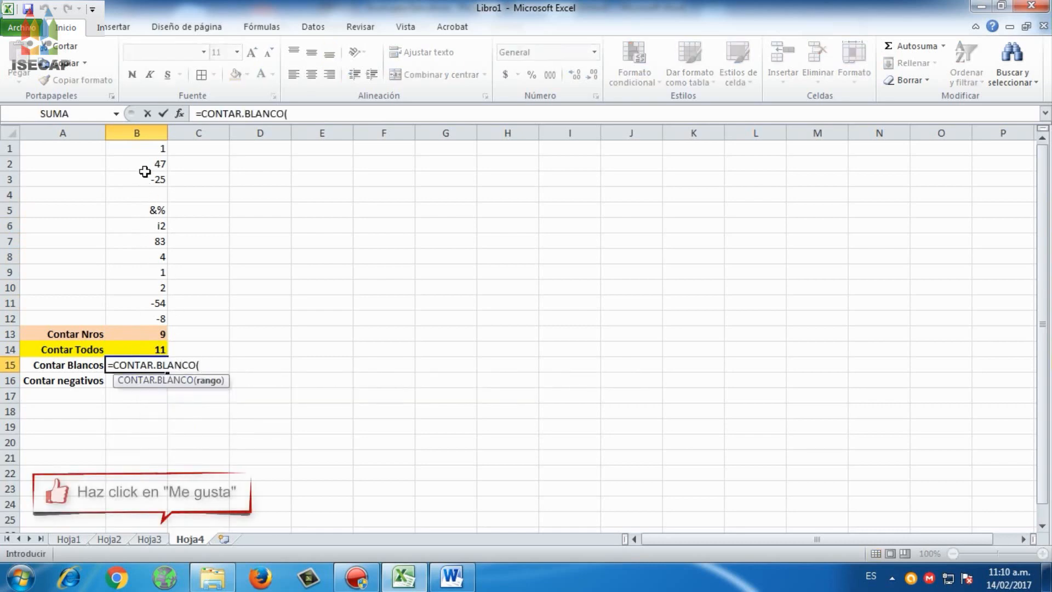
left_click_drag(152, 149, 155, 316)
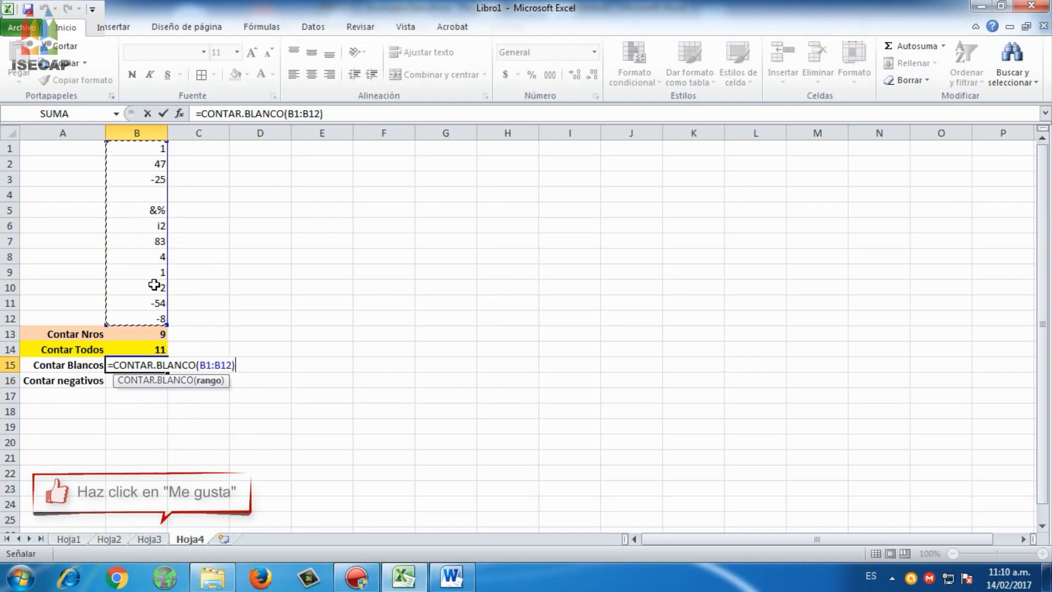
key("Return")
key("Up")
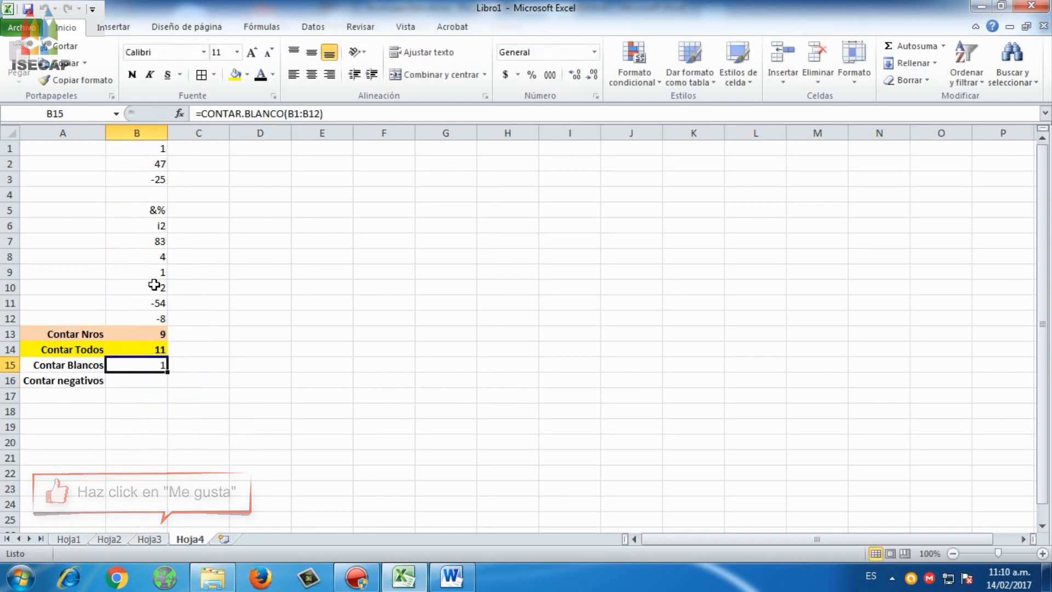
Try to count the negative numbers in B16 with the formula =CONTAR.SI(B1:B12;<0)
key("Down")
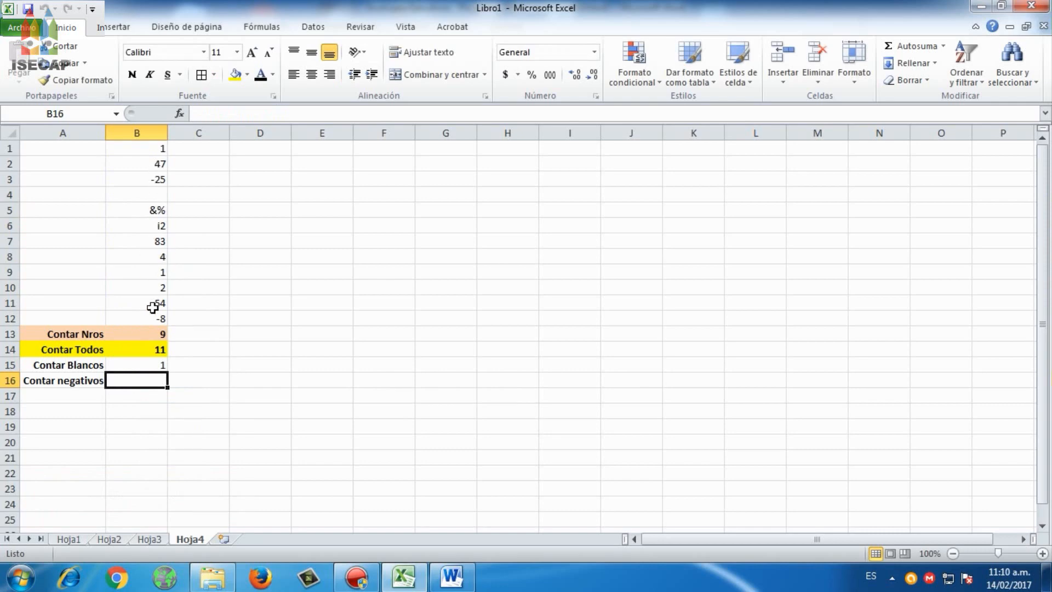
type("=contar")
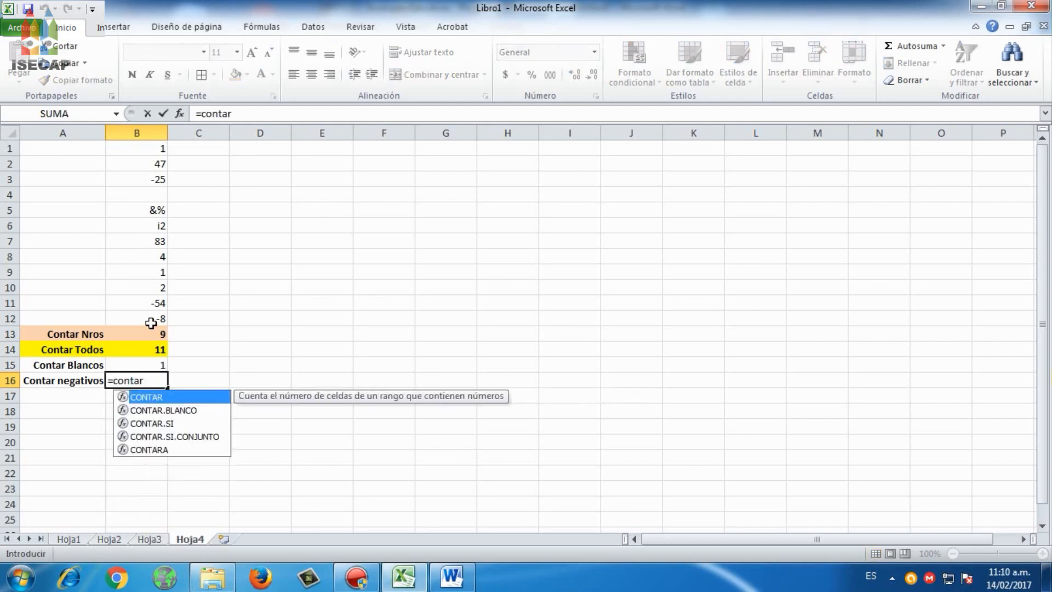
double_click(156, 423)
left_click(148, 152)
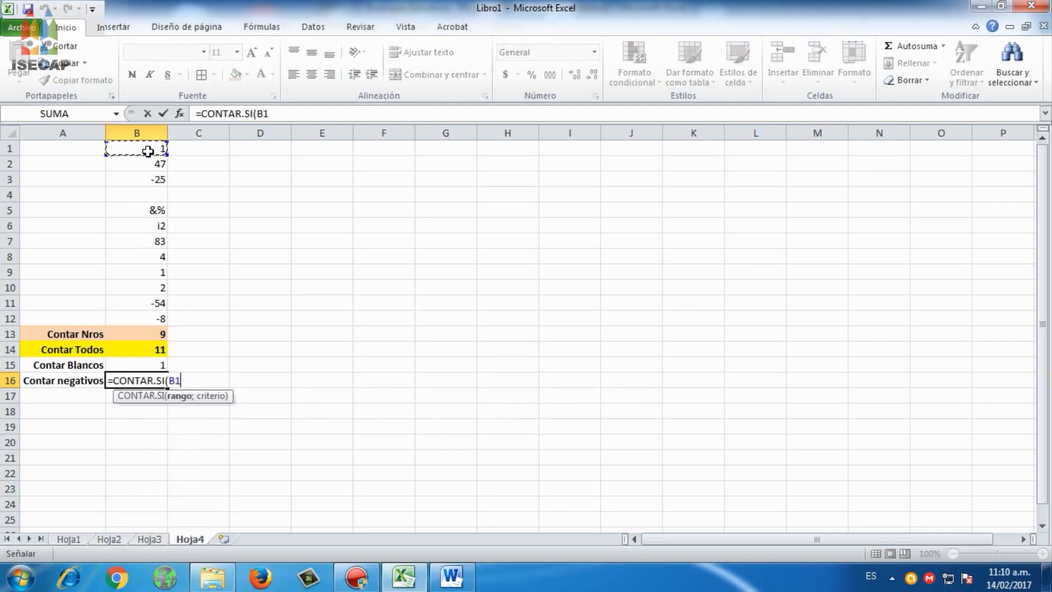
left_click_drag(148, 151, 153, 319)
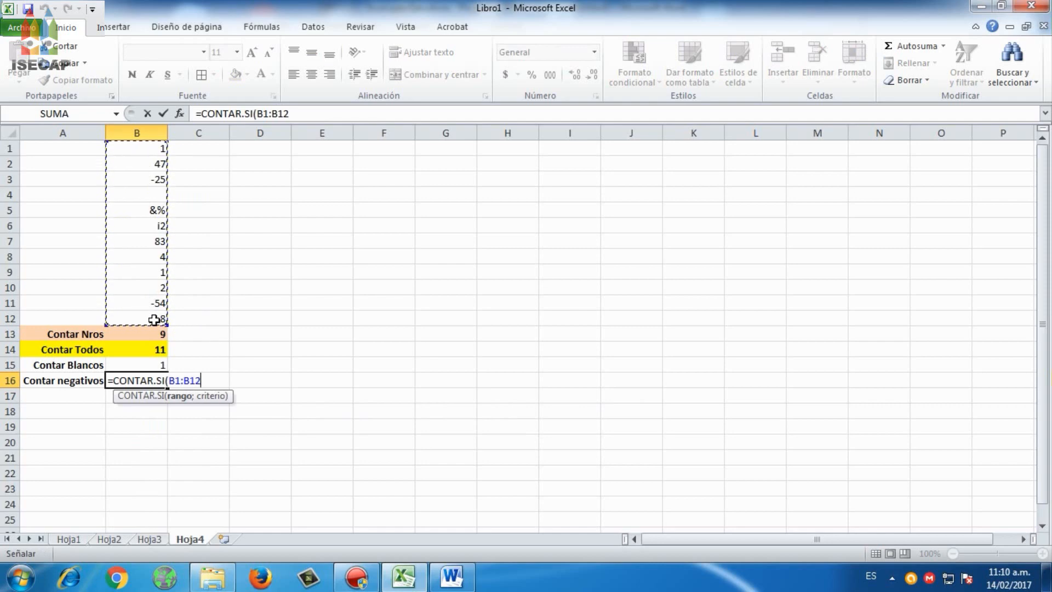
type(";")
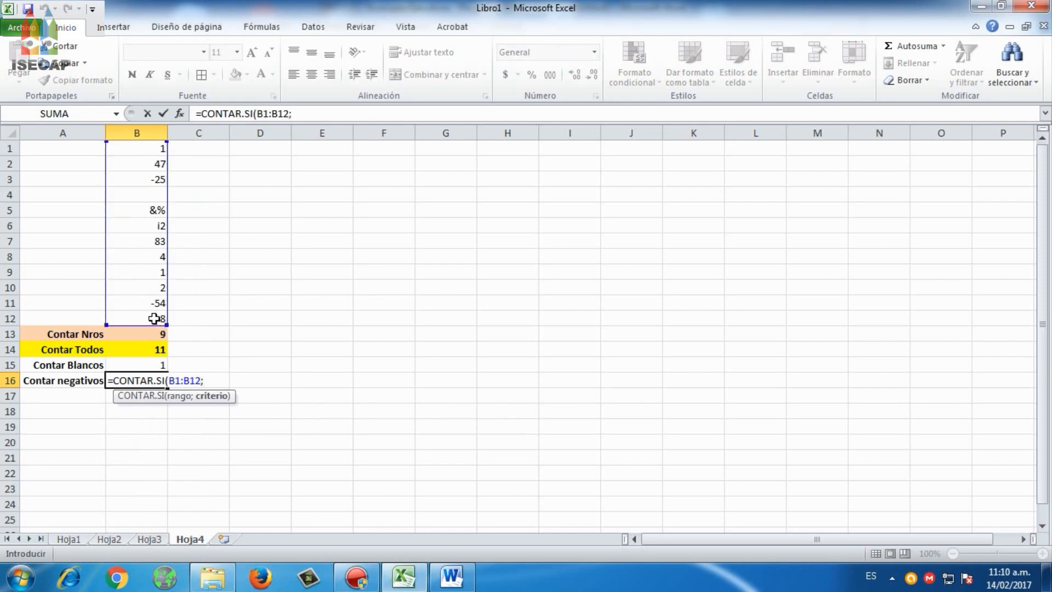
type("<0)")
key("Return")
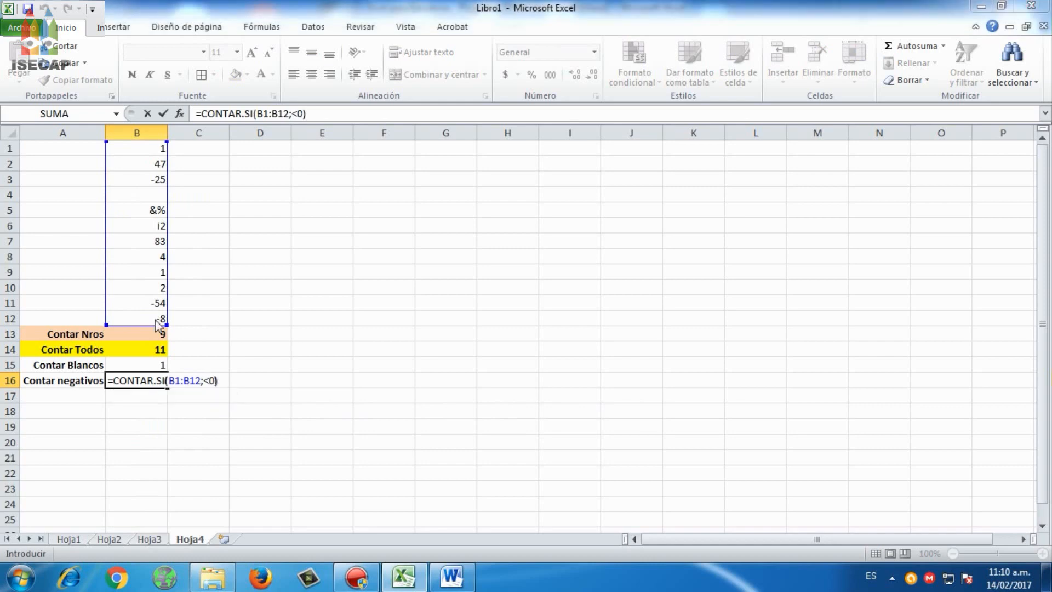
key("Return")
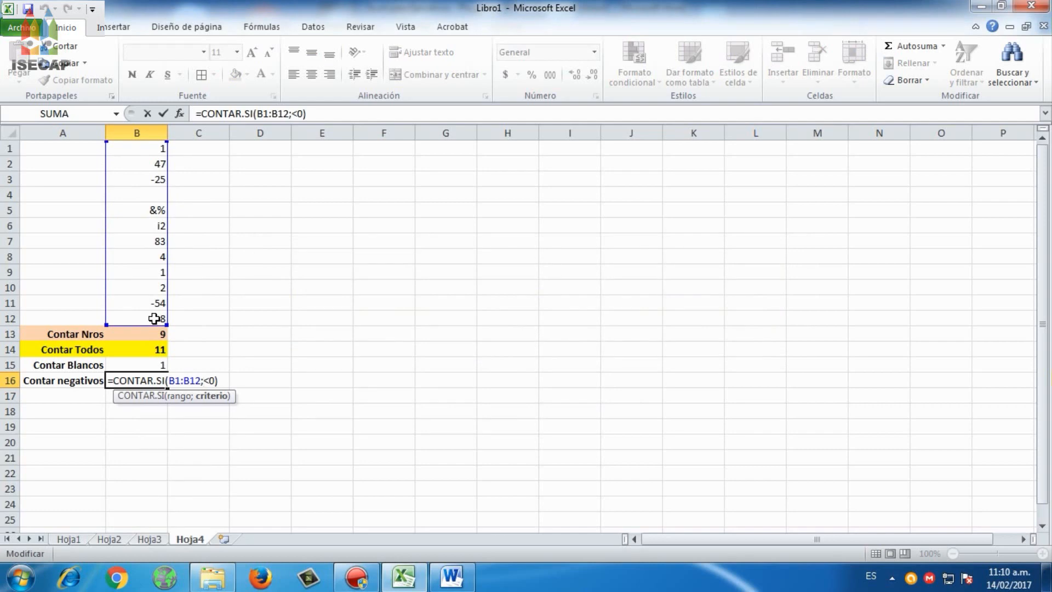
Enclose the criterion of the B16 formula in quotation marks so it reads =CONTAR.SI(B1:B12;"<0")
type("\"")
key("Right")
type("\"")
key("Return")
key("Up")
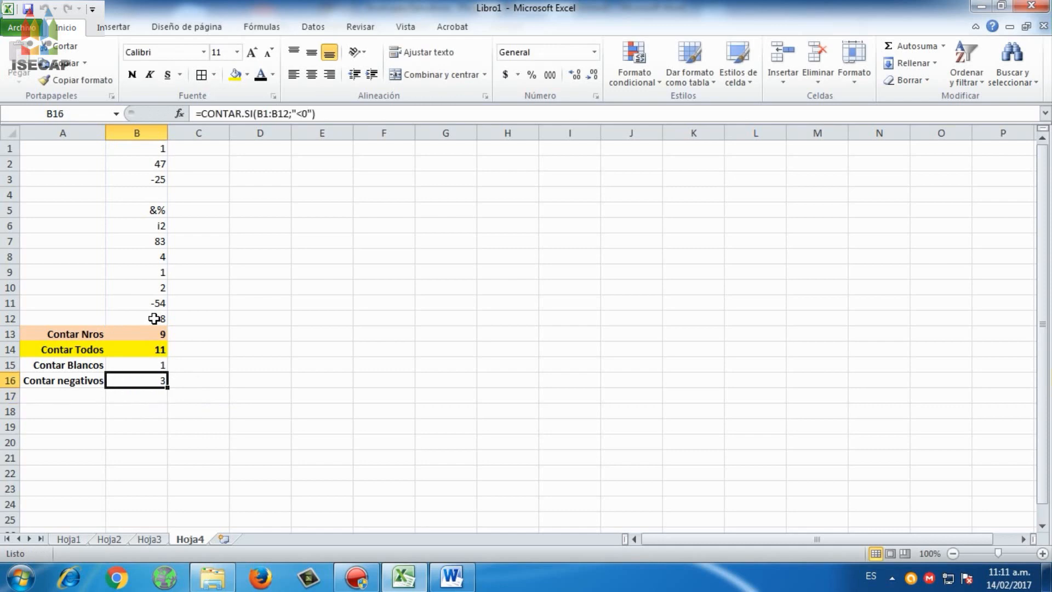
Fill A16:B16 with a medium light aqua theme colour and make both cells bold
left_click_drag(75, 385, 131, 380)
left_click(247, 75)
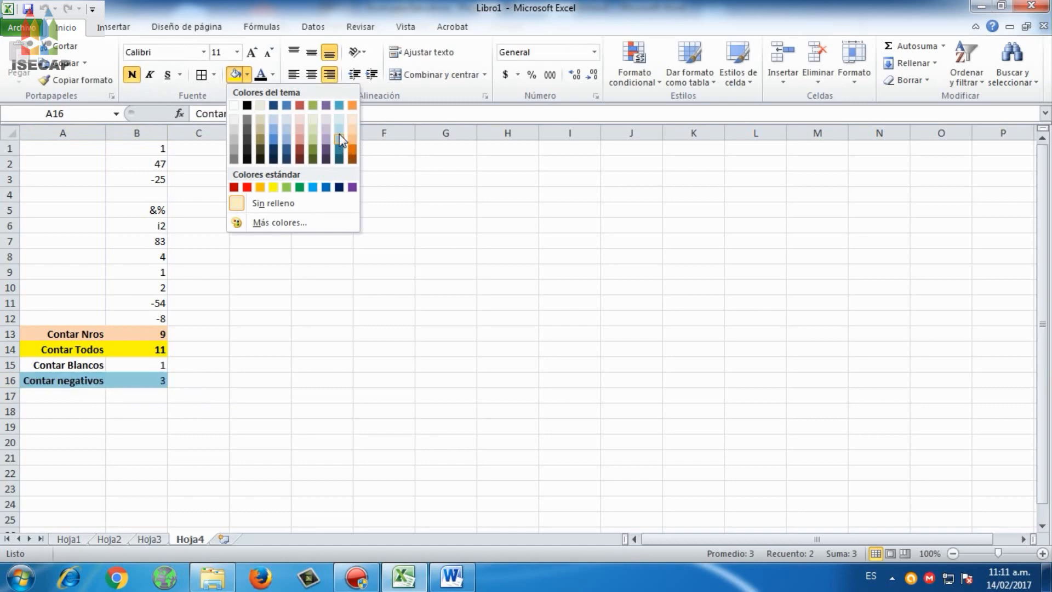
left_click(340, 139)
left_click(132, 74)
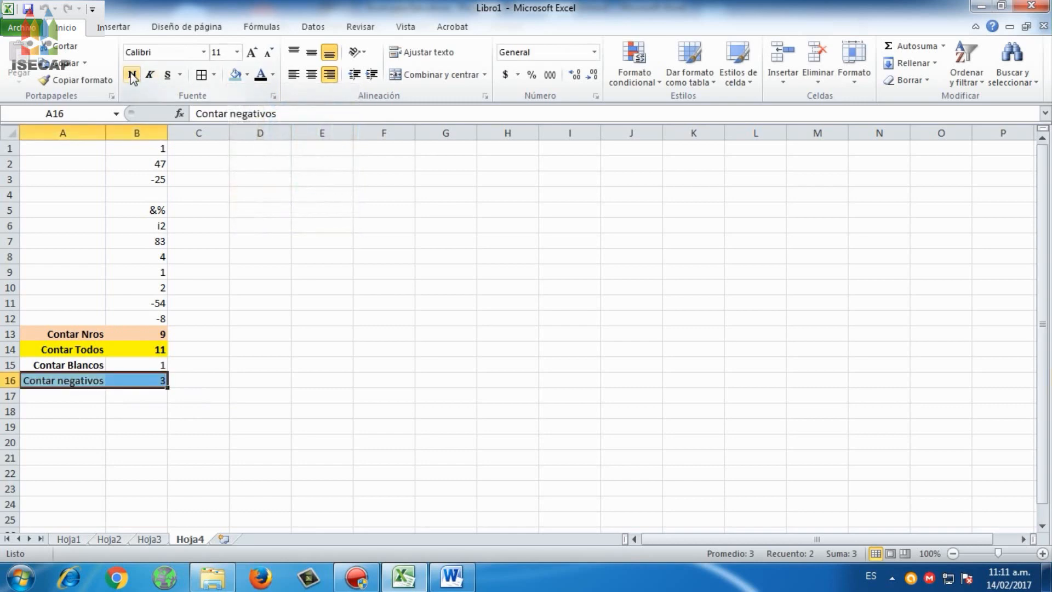
left_click(132, 74)
left_click(300, 333)
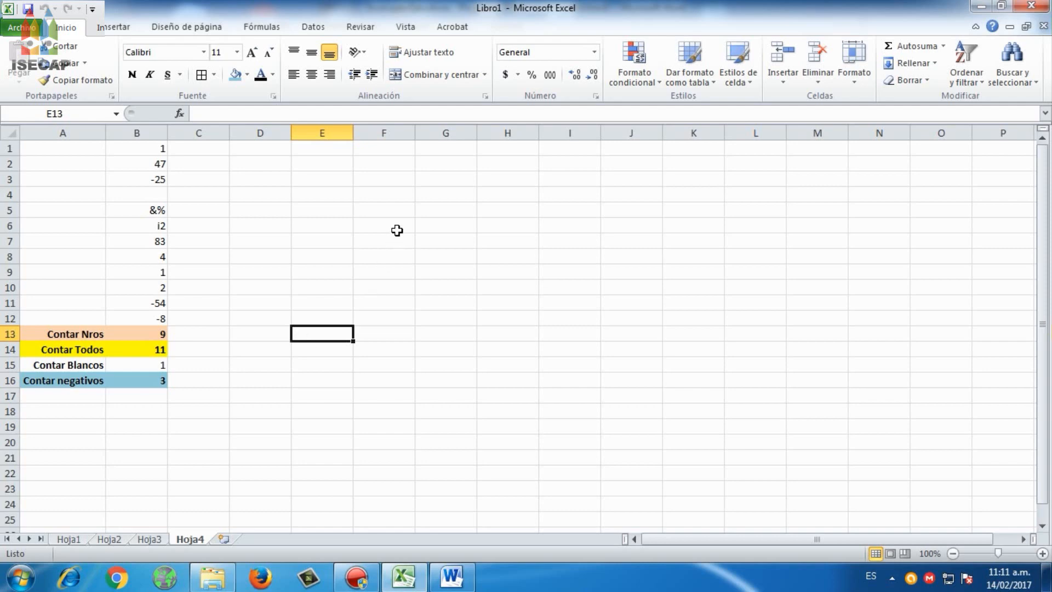
Copy the student grades table A1:E10 from Hoja2 into cell A1 of a new worksheet after Hoja4
left_click(108, 539)
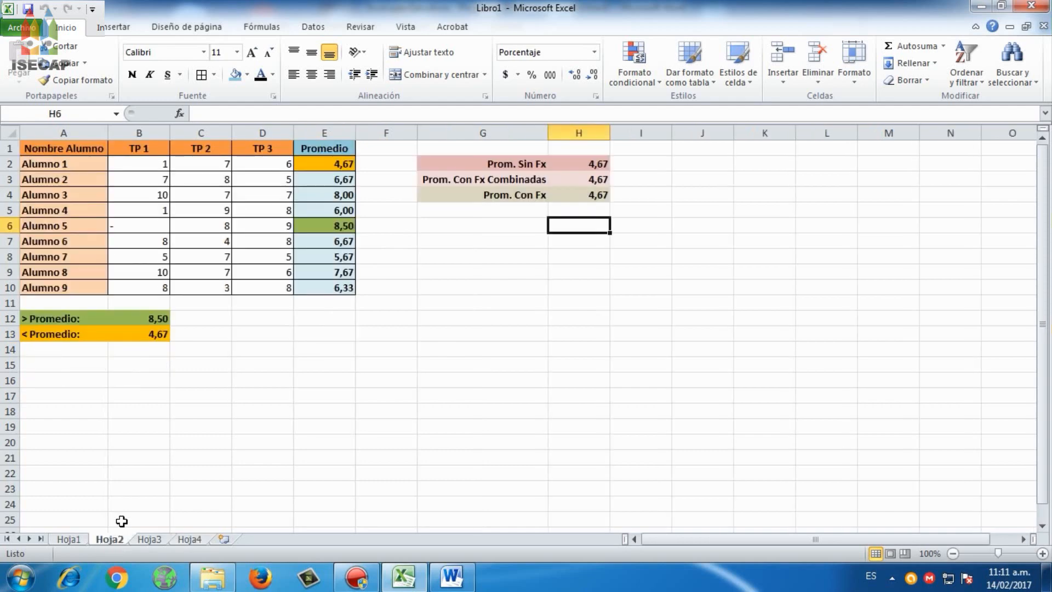
left_click_drag(70, 146, 343, 290)
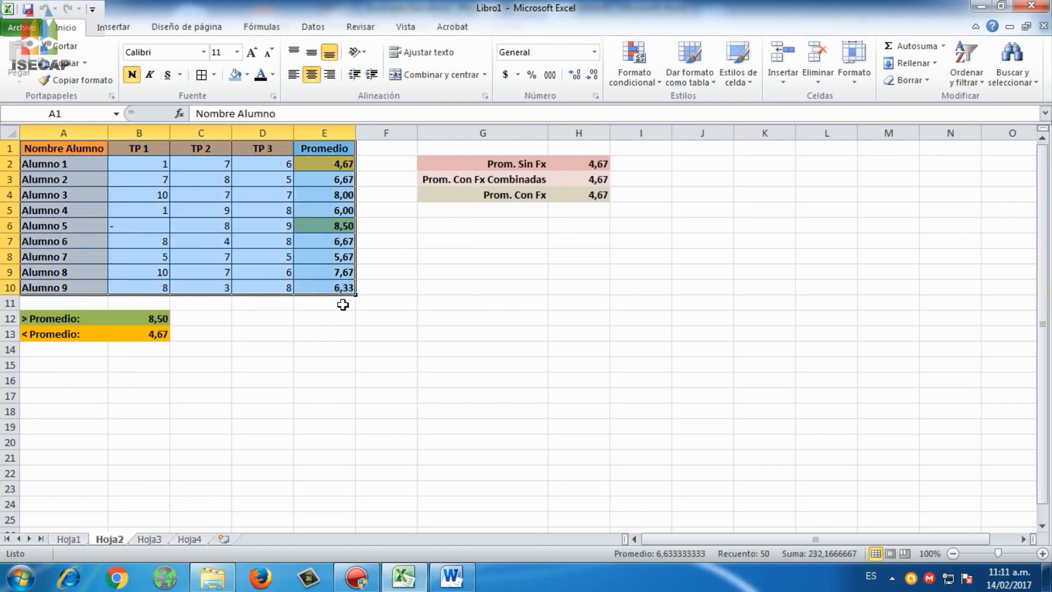
key("ctrl+c")
left_click(192, 539)
left_click(224, 539)
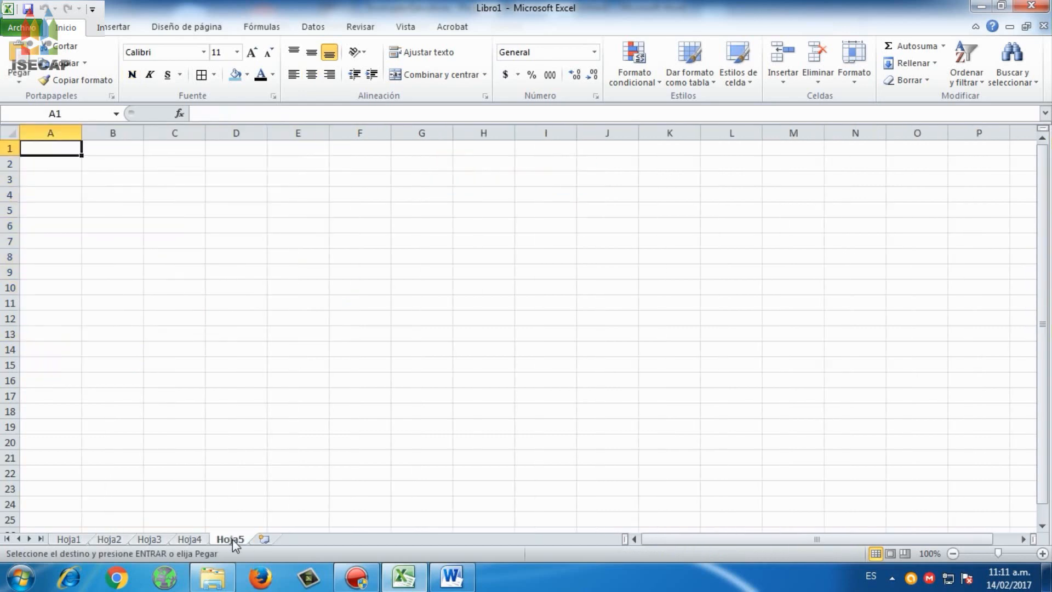
key("ctrl+v")
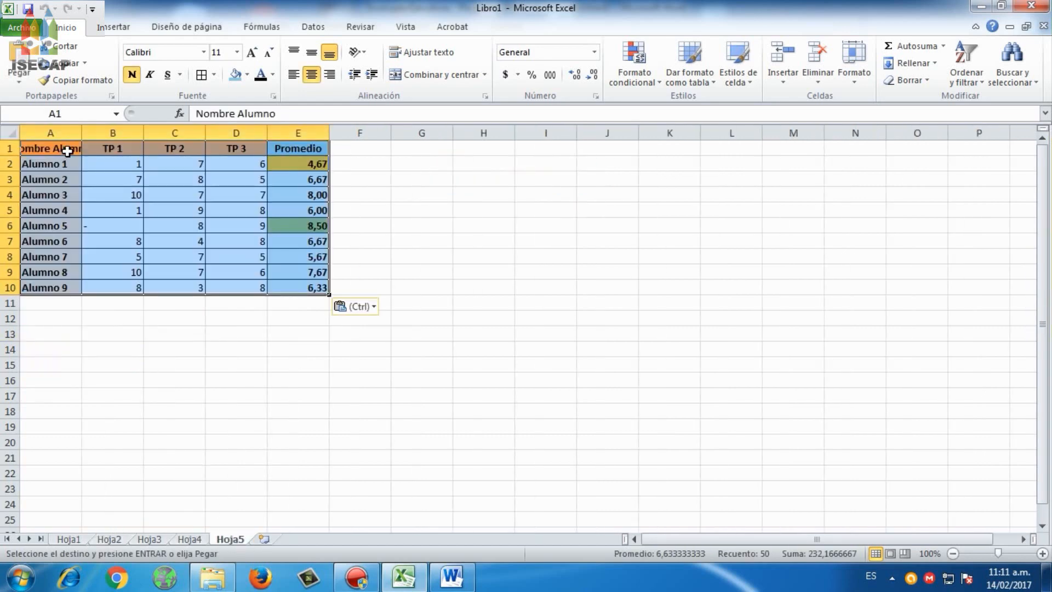
Autofit the width of column A to the student names and header of the pasted table
left_click(74, 132)
double_click(81, 131)
left_click(171, 316)
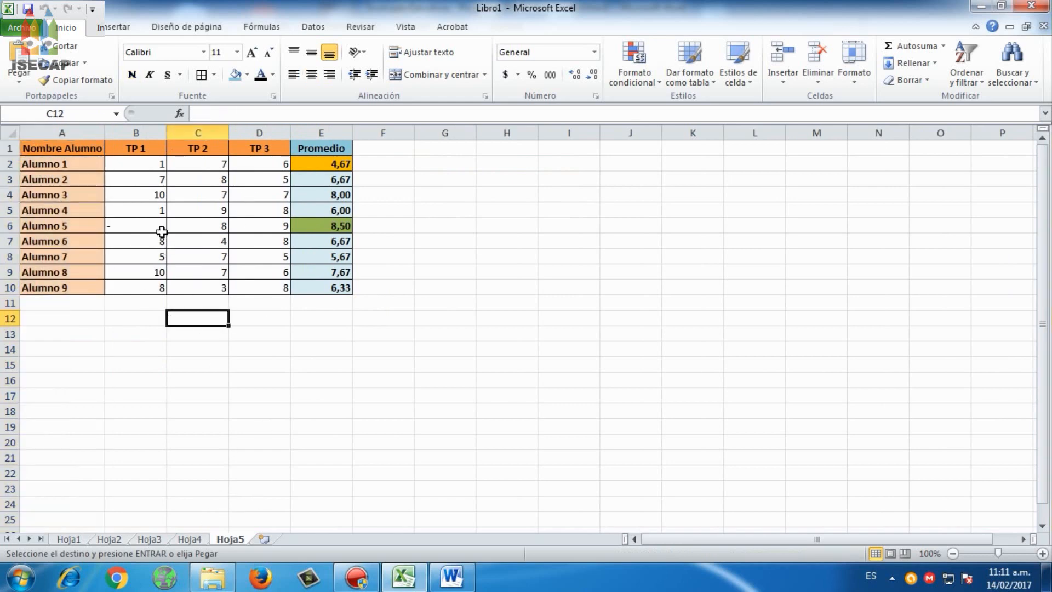
left_click_drag(341, 161, 342, 292)
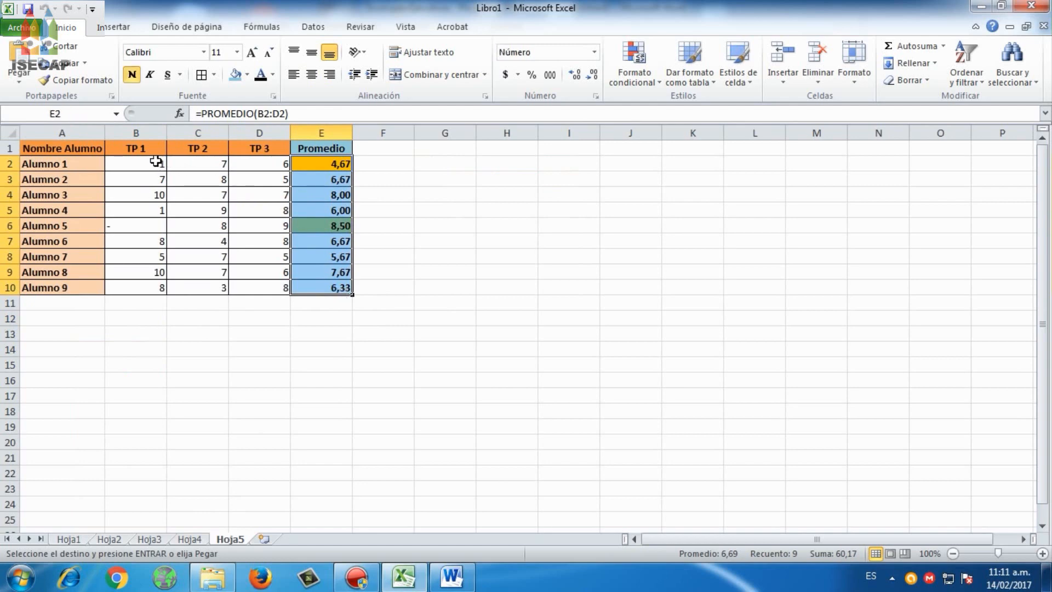
left_click_drag(155, 161, 157, 294)
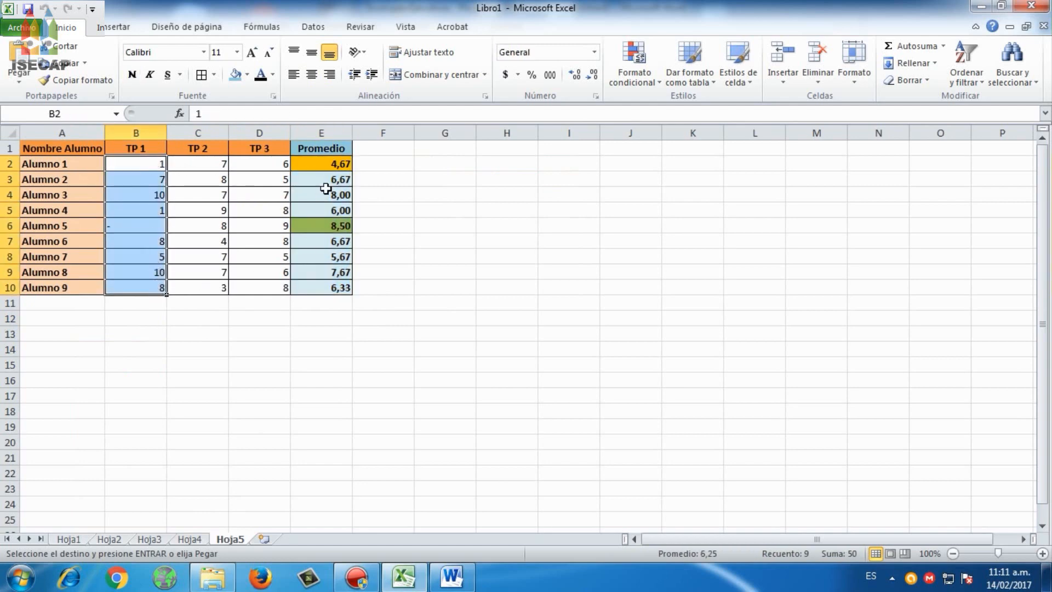
Enter the labels "Alumnos Aprobados" in A12 and "Alumnos Desap." in A13 below the grades table
left_click_drag(335, 161, 340, 292)
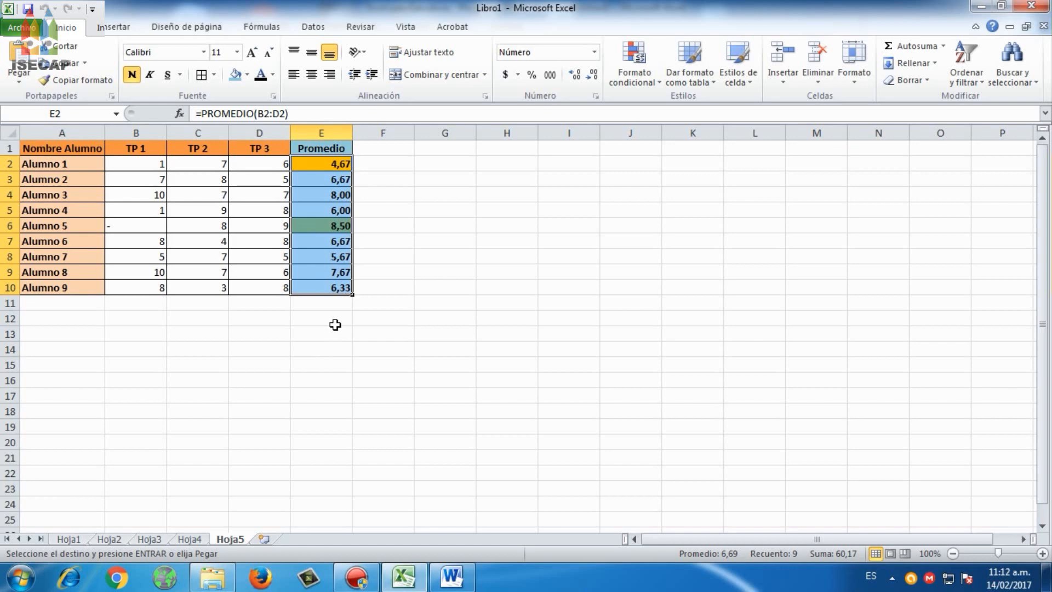
left_click(185, 360)
left_click(89, 321)
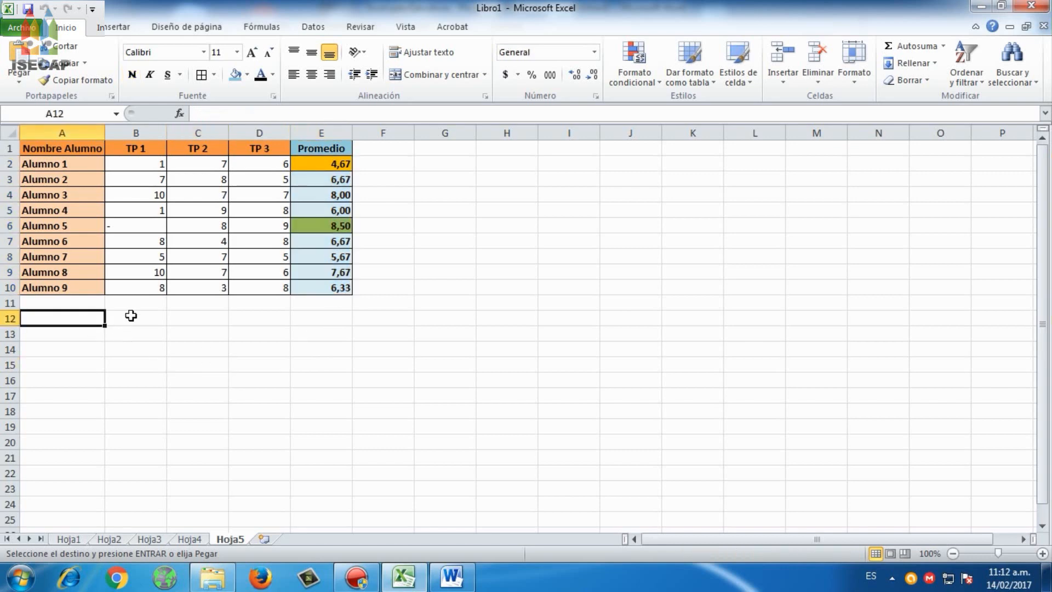
type("Alumnos AP")
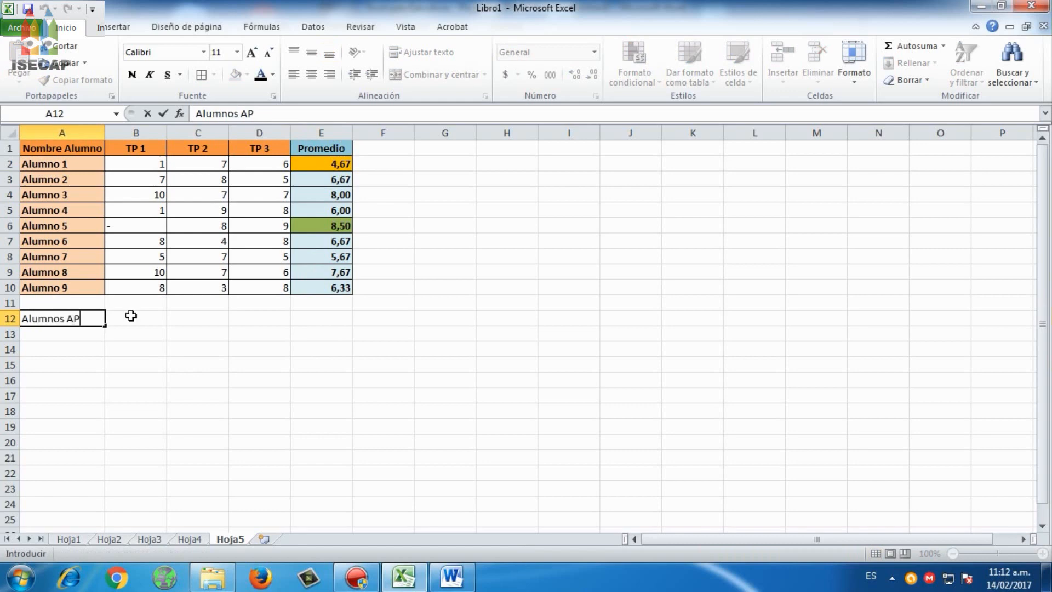
key("BackSpace")
type("probados")
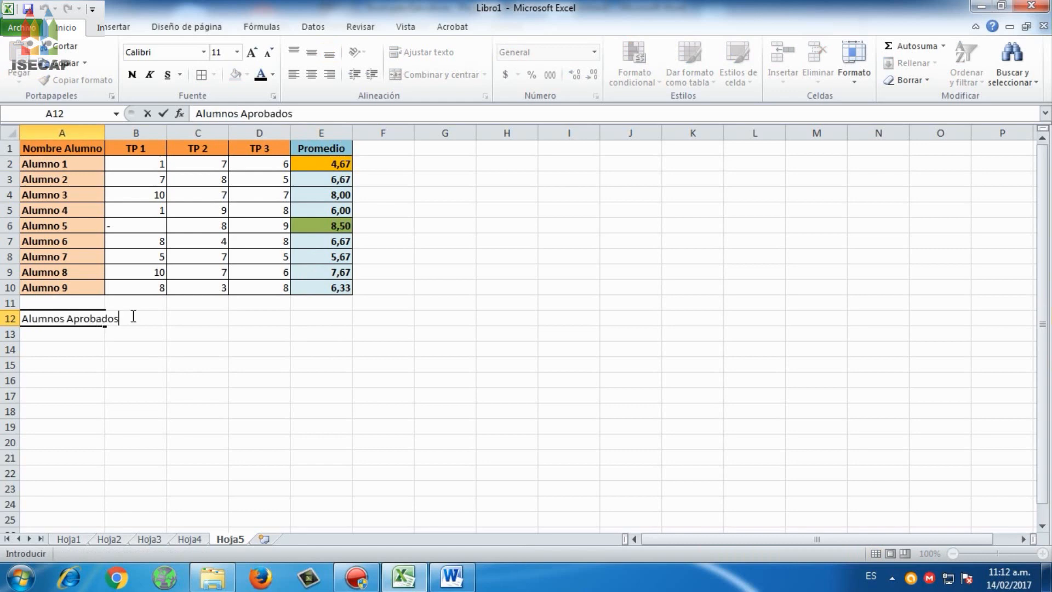
key("Return")
type("ALumnos Desap")
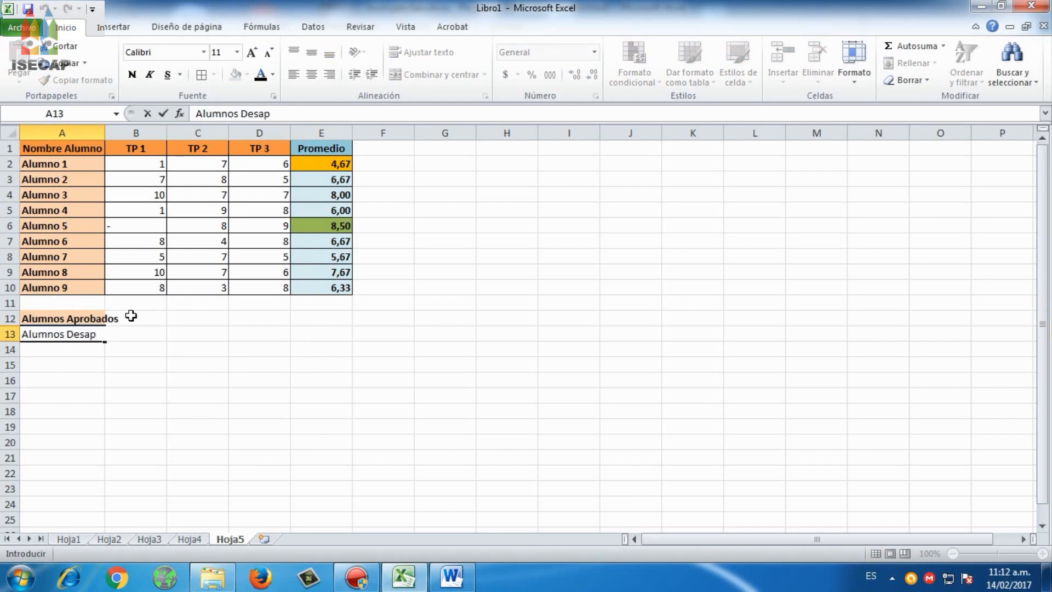
type(".")
key("Return")
Format the labels in A12:A13 as bold, right-aligned text and autofit column A to them
key("Up")
key("ctrl+n")
key("shift+Up")
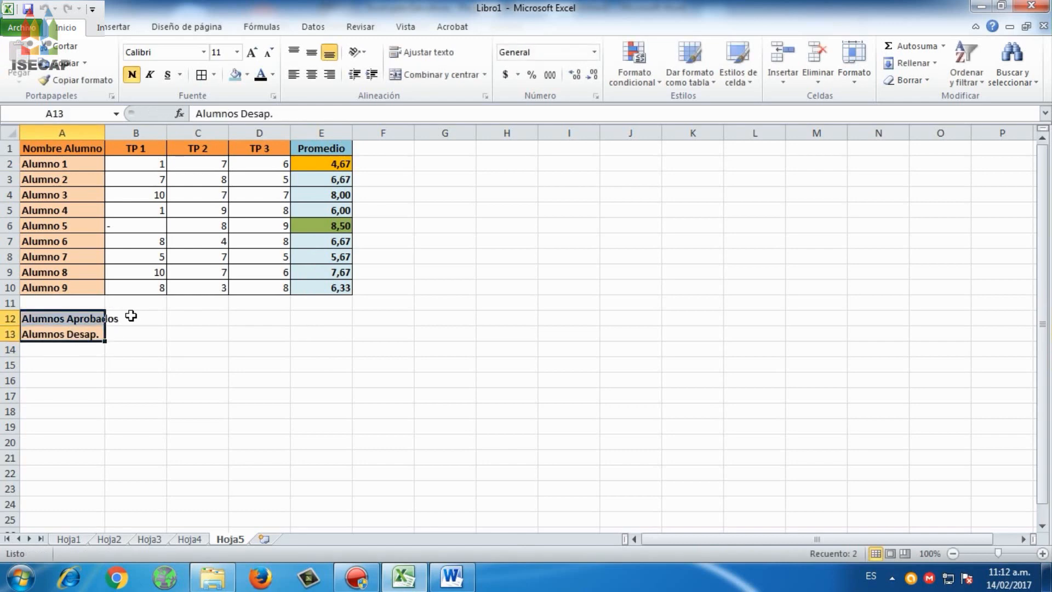
left_click(329, 74)
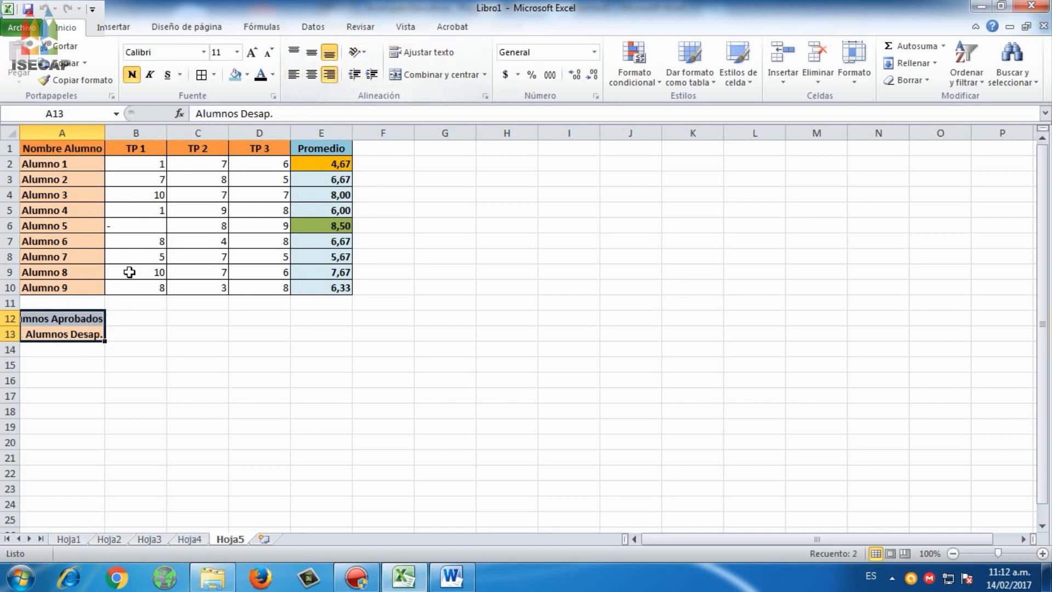
double_click(105, 133)
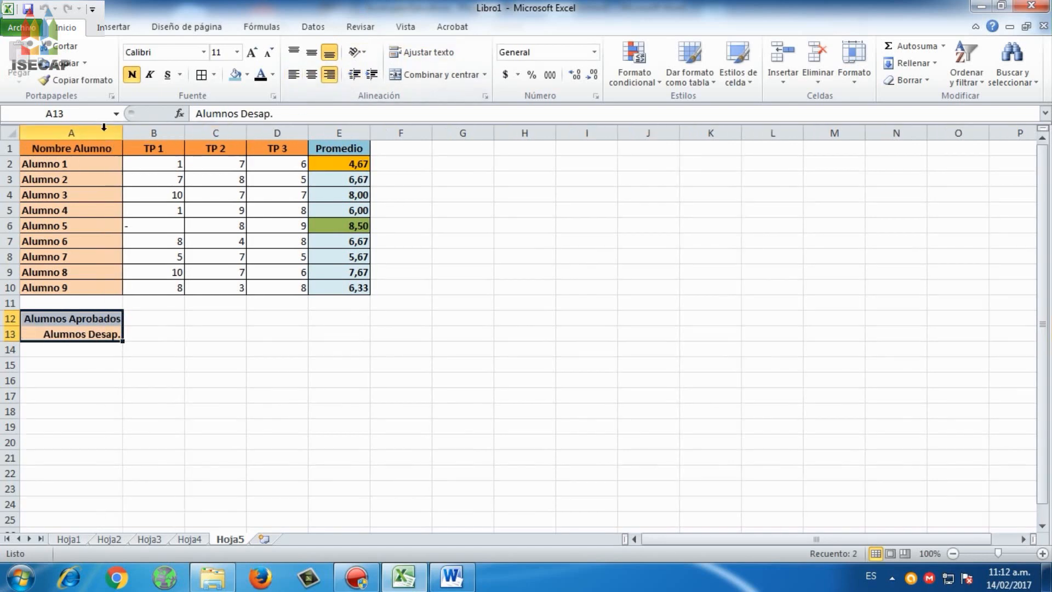
Count the passing averages in B12 with the formula =CONTAR.SI(E2:E10;">=6")
left_click(163, 320)
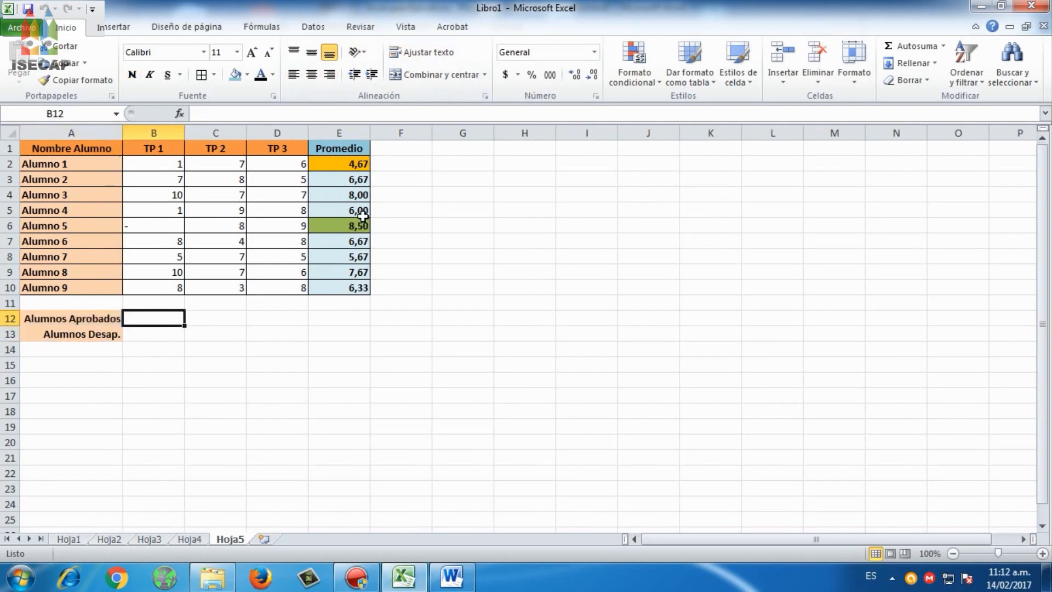
type("=conta")
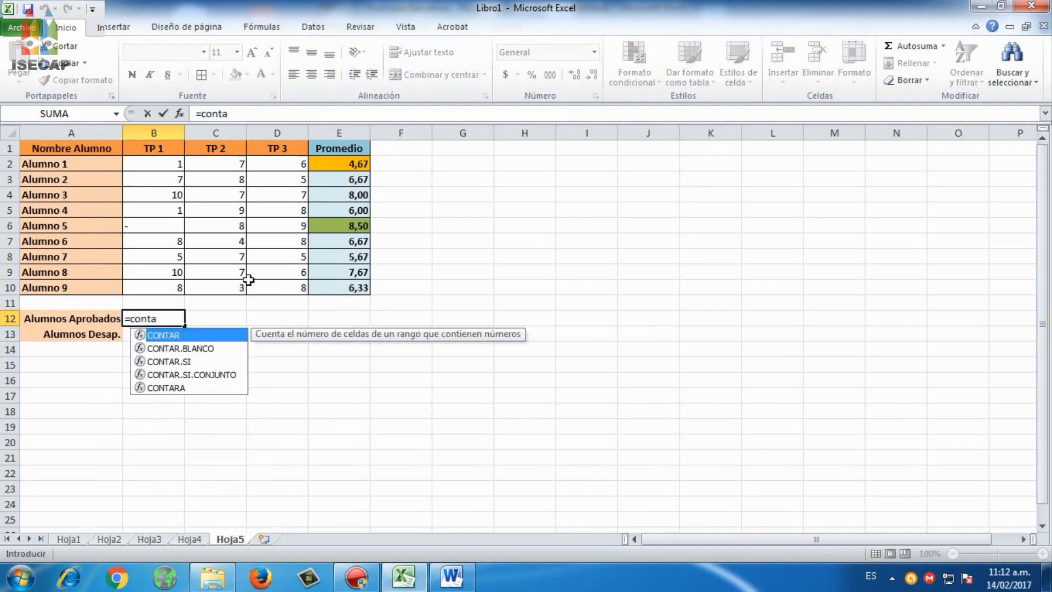
double_click(213, 361)
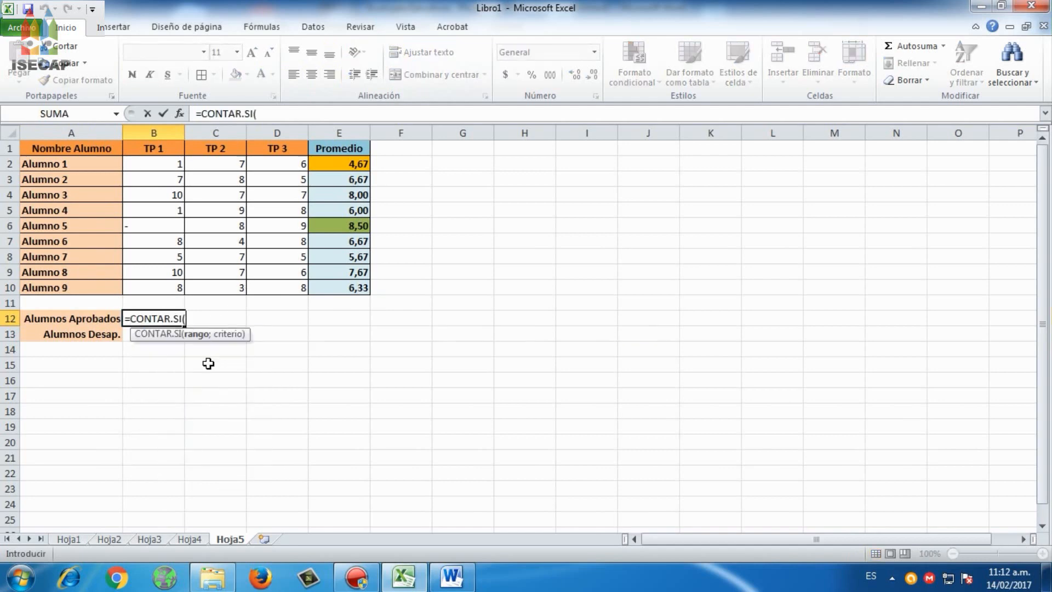
left_click_drag(348, 160, 353, 280)
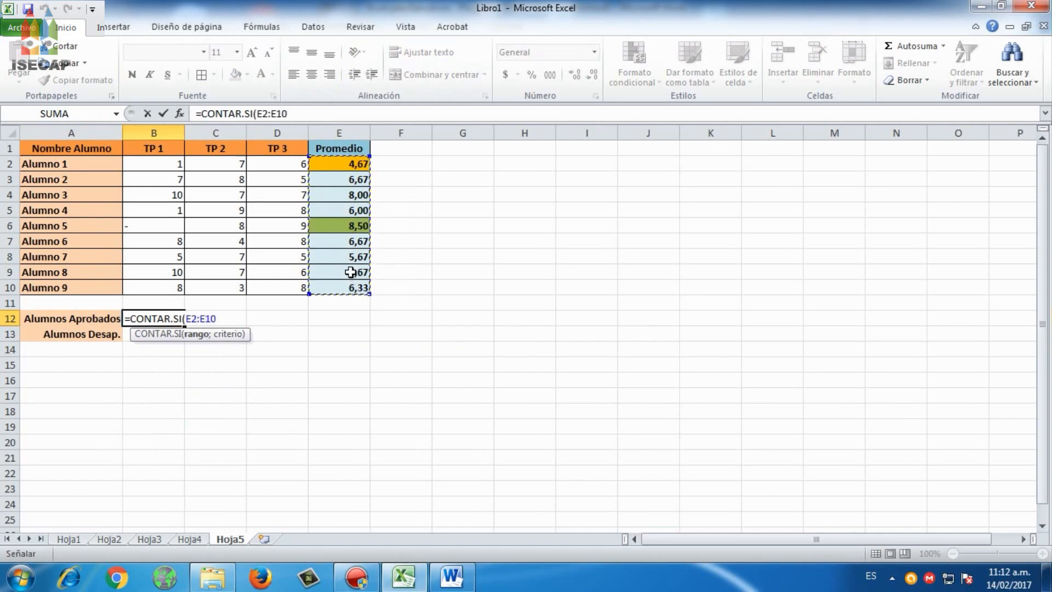
type(";\"")
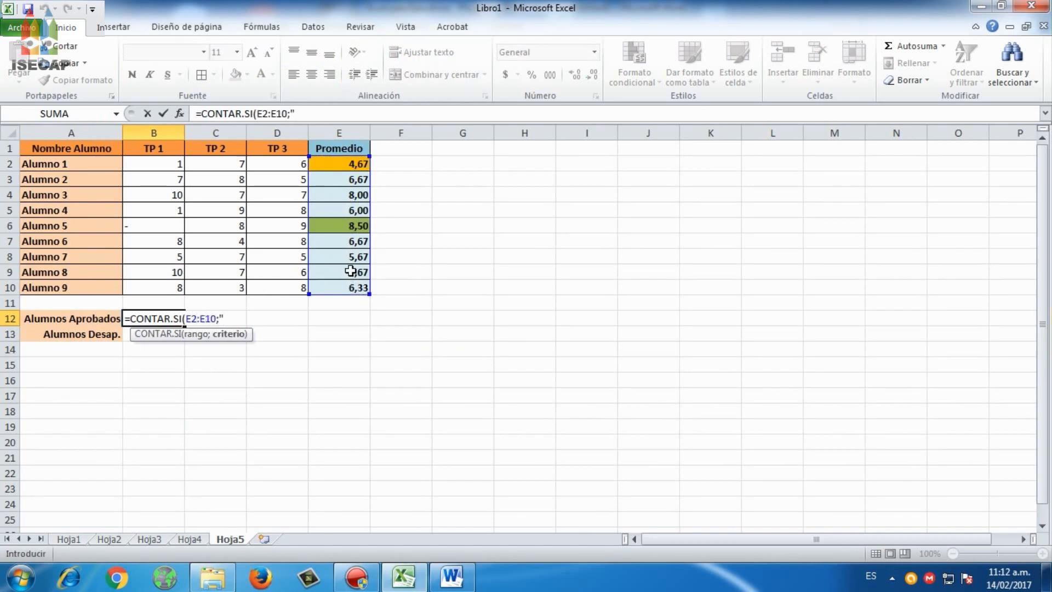
type("<")
key("BackSpace")
type(">=6\")")
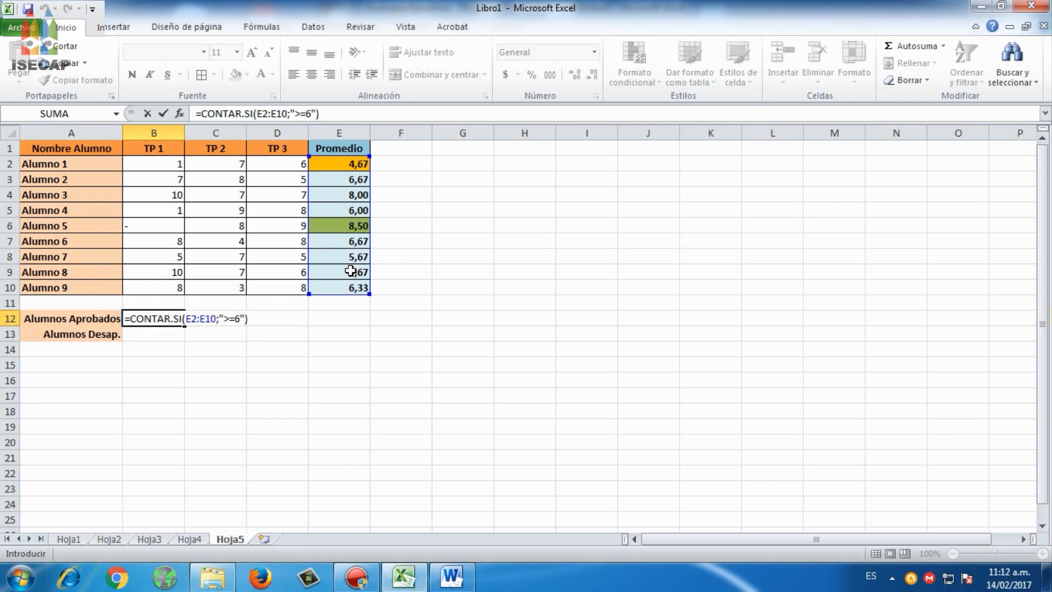
key("ctrl+Return")
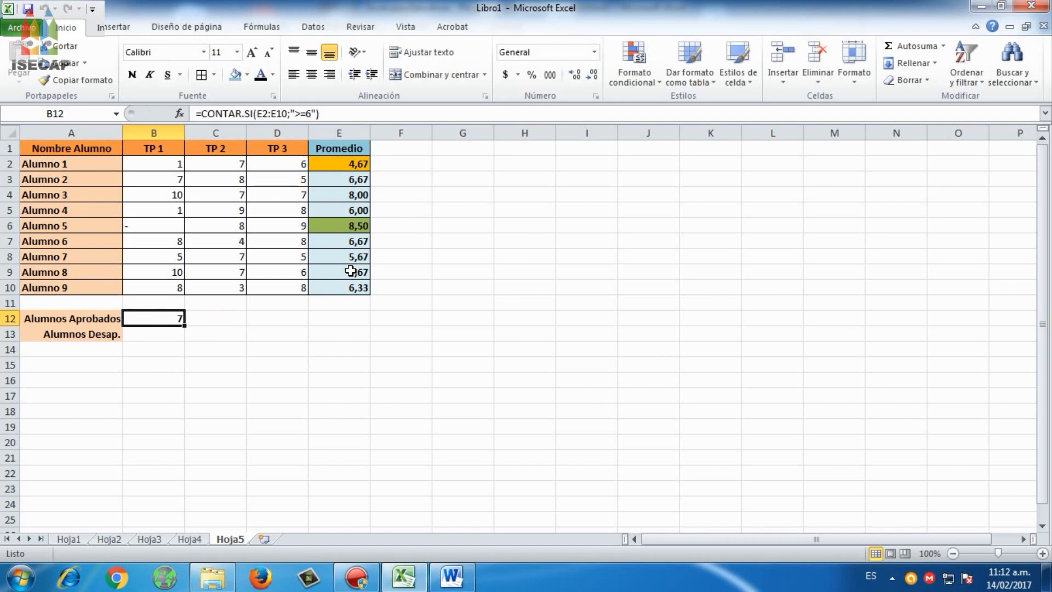
Fill A12:B12 with the olive green theme colour and A13:B13 with standard yellow
key("shift+Left")
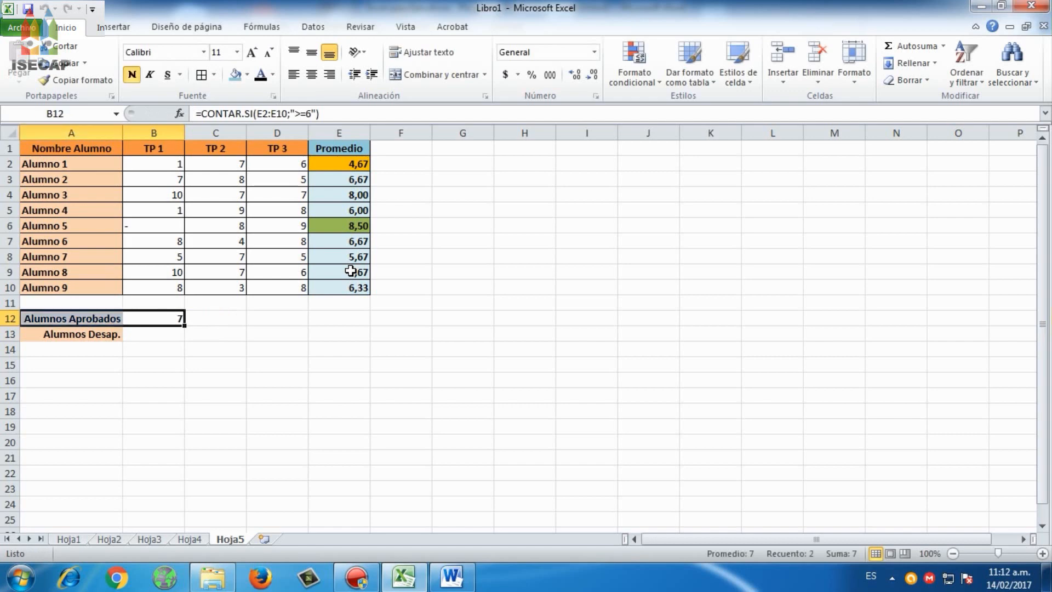
left_click(248, 75)
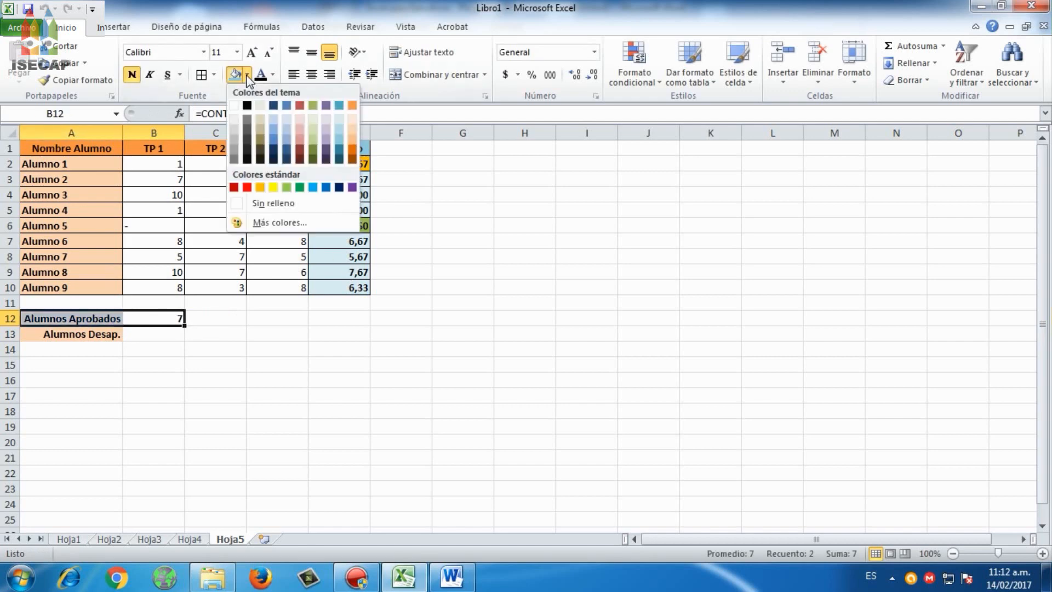
left_click(312, 105)
left_click_drag(108, 334, 155, 334)
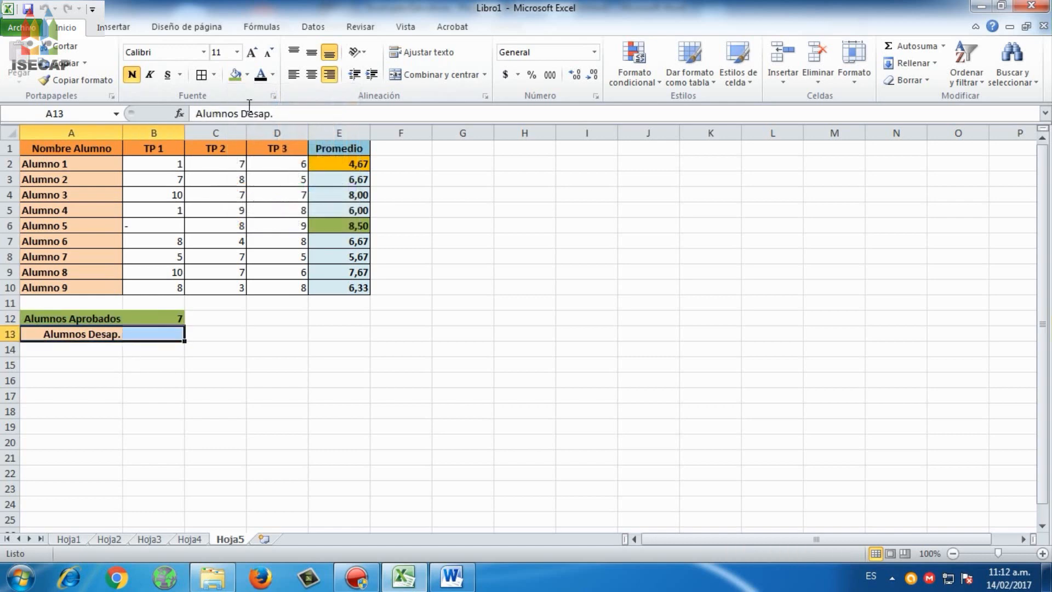
left_click(249, 77)
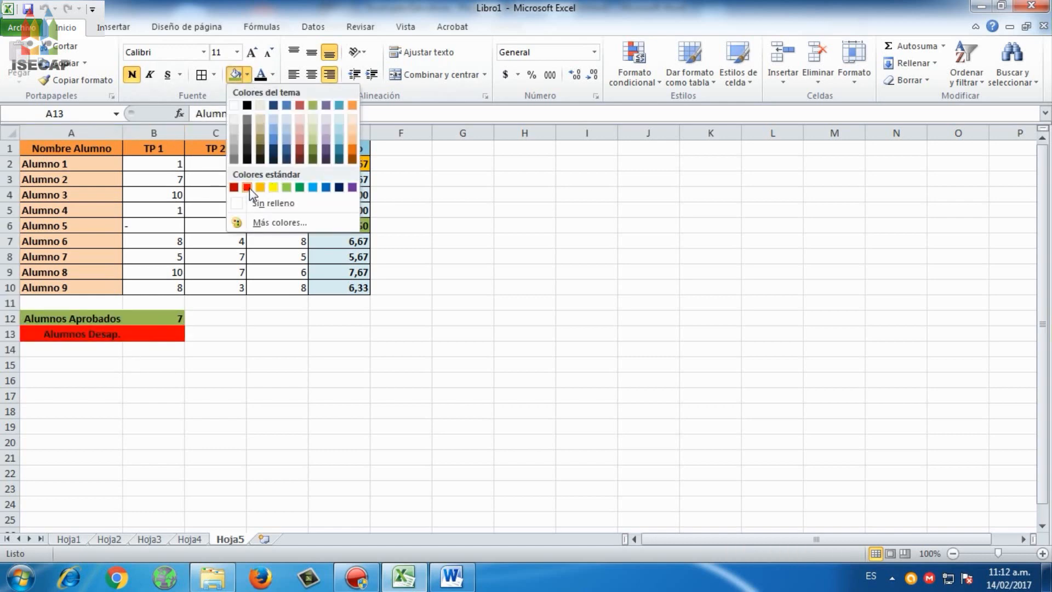
left_click(272, 187)
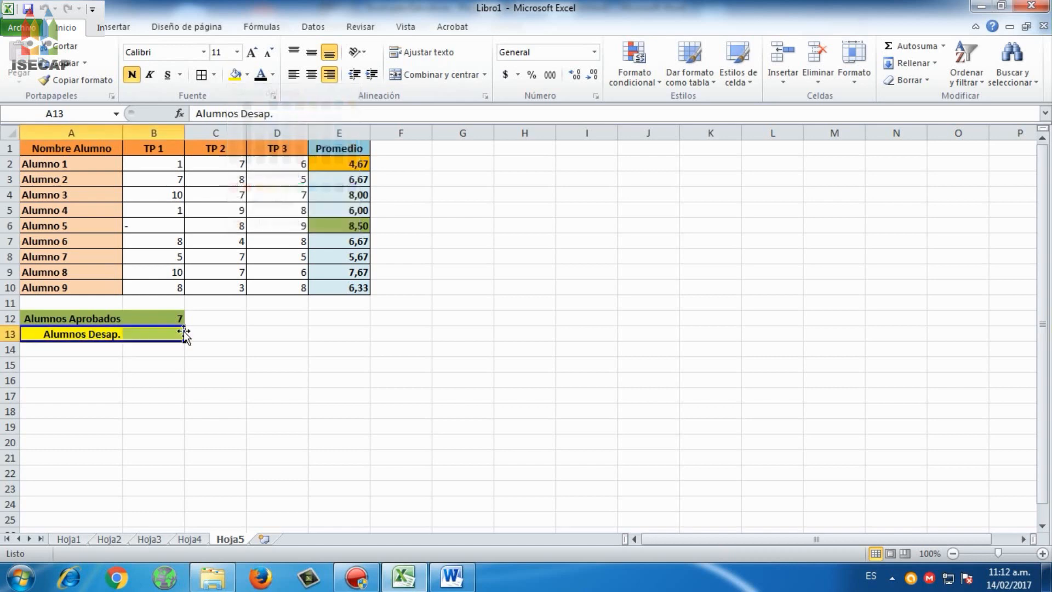
Count the failing averages in B13 with the formula =CONTAR.SI(E2:E10;"<6")
key("Right")
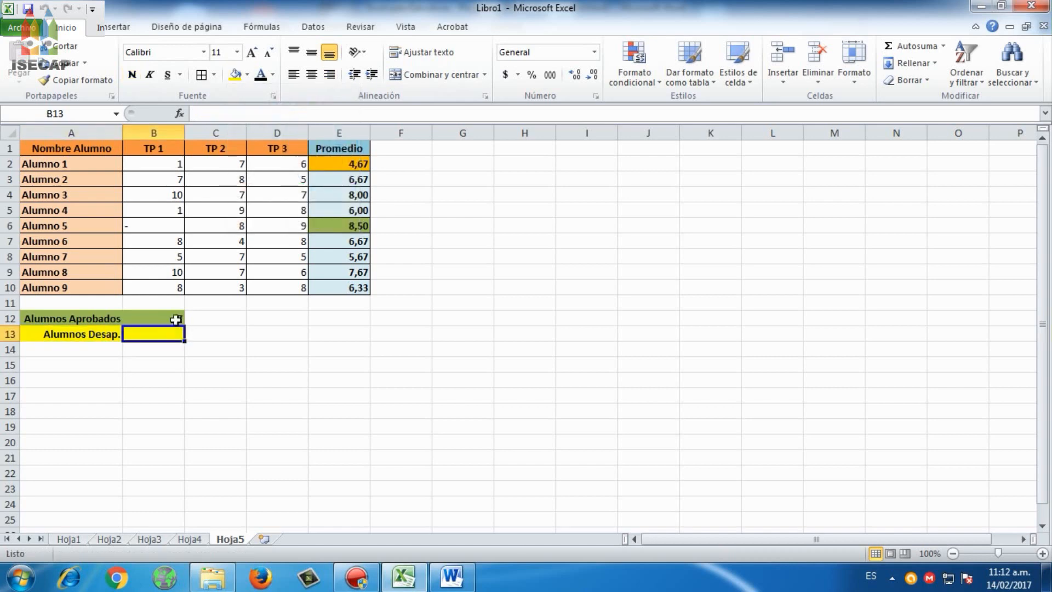
type("=")
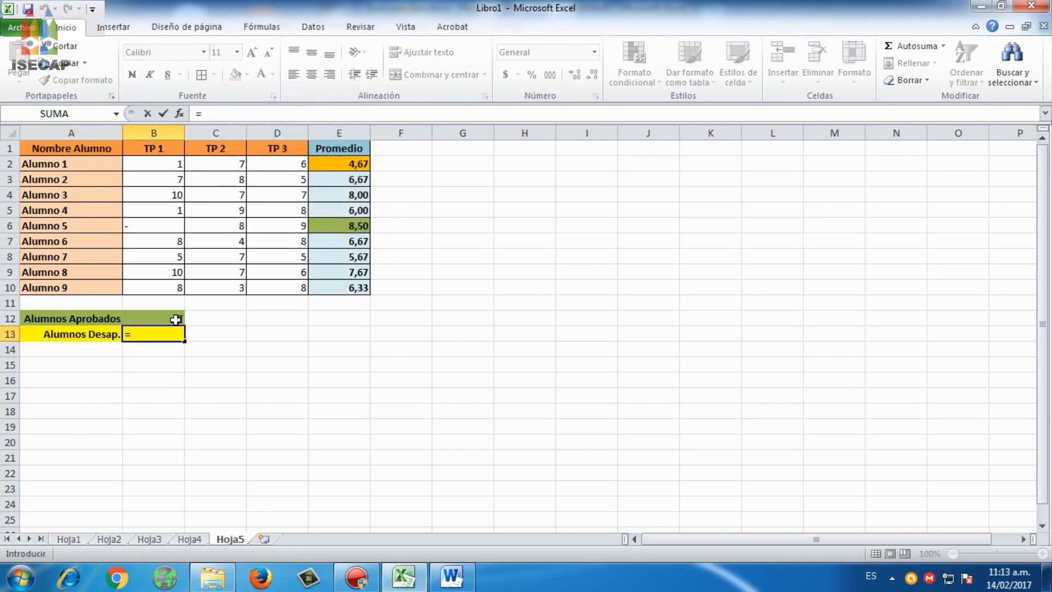
type("contar")
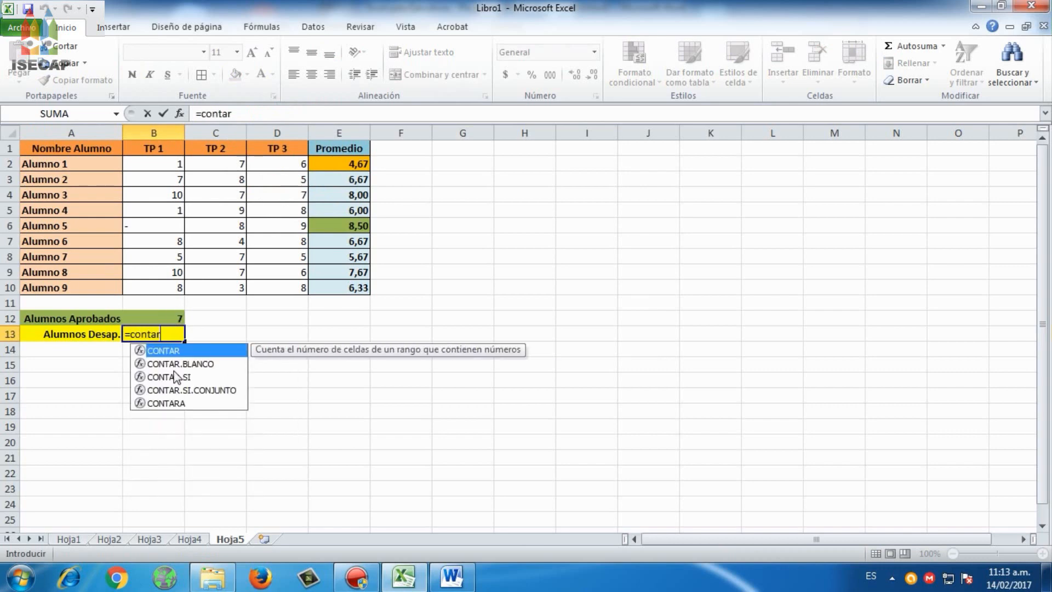
double_click(176, 377)
left_click_drag(340, 163, 345, 286)
type(";")
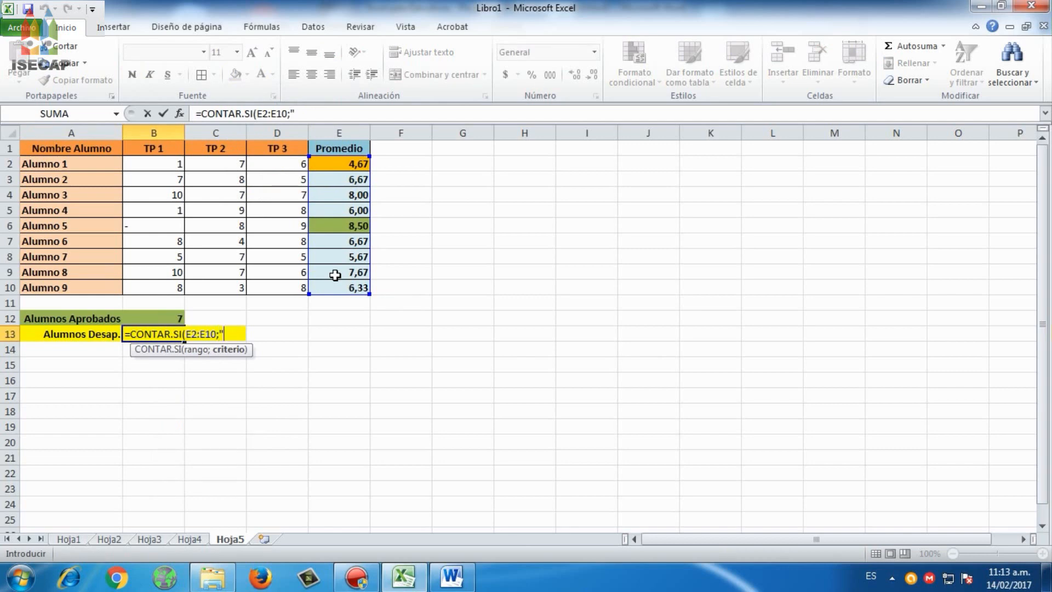
type("\"<6\")")
key("Return")
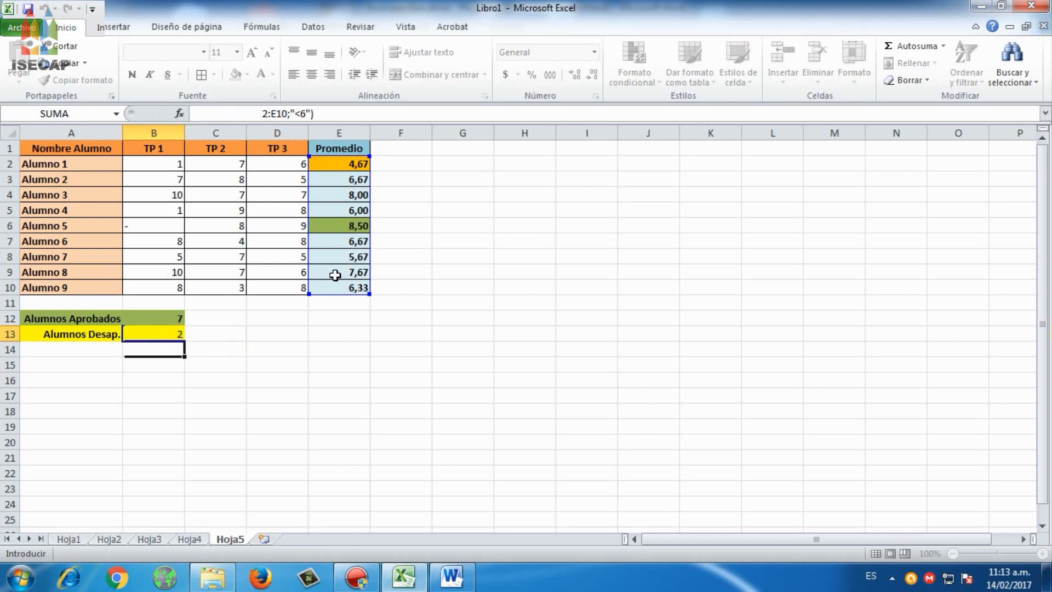
key("Up")
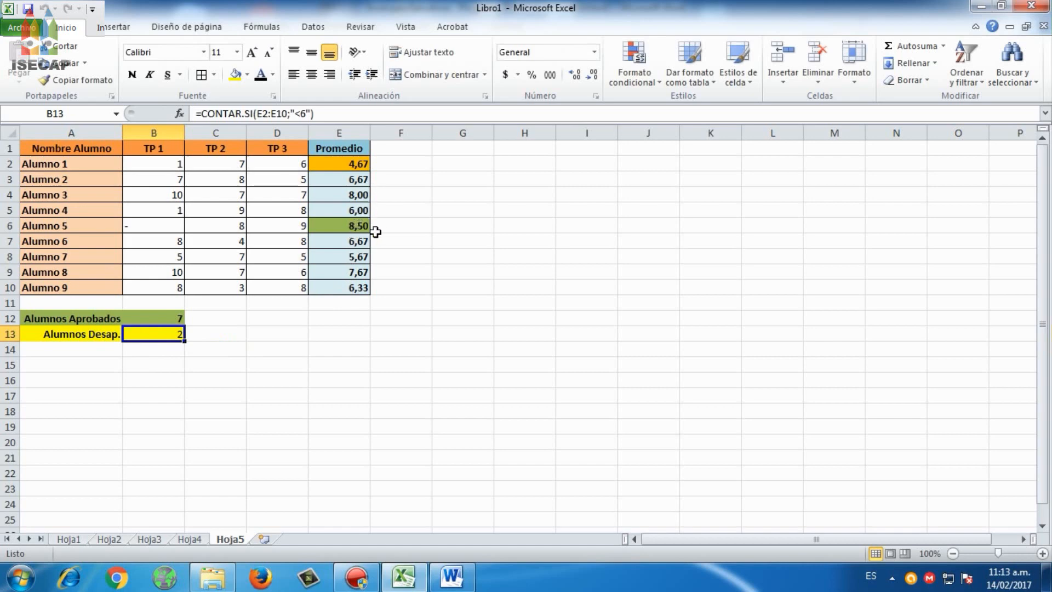
Fill the two failing averages in the Promedio column, E2 and E8, with yellow
left_click(356, 253)
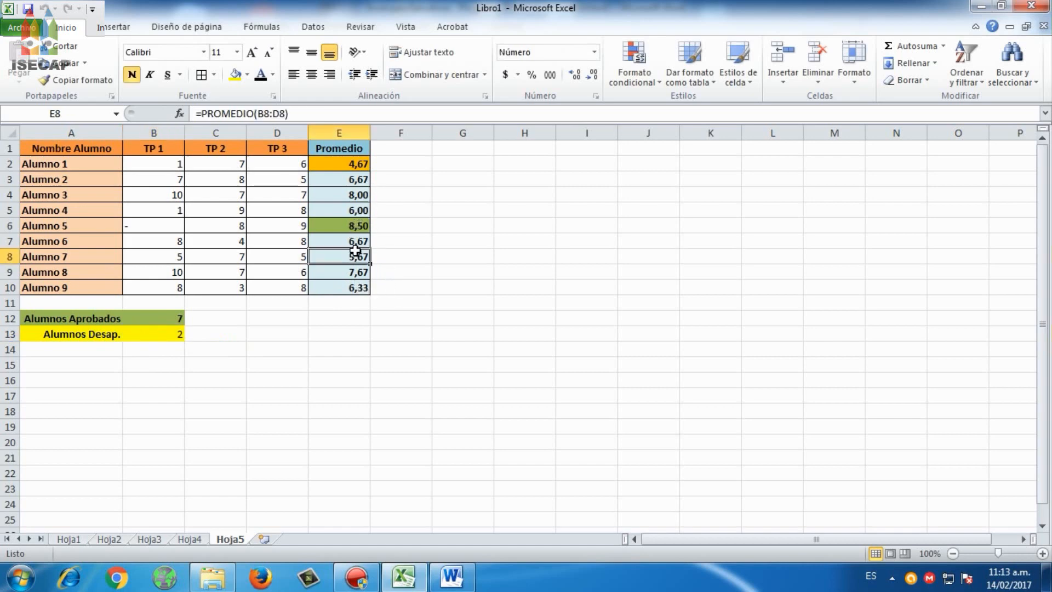
left_click(351, 163)
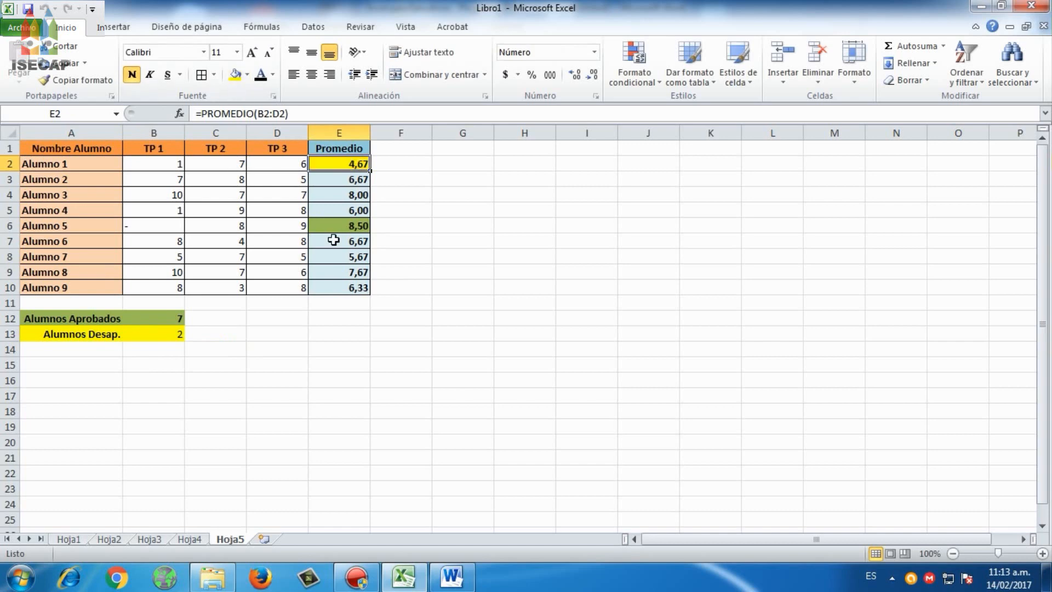
left_click(335, 257)
left_click(234, 75)
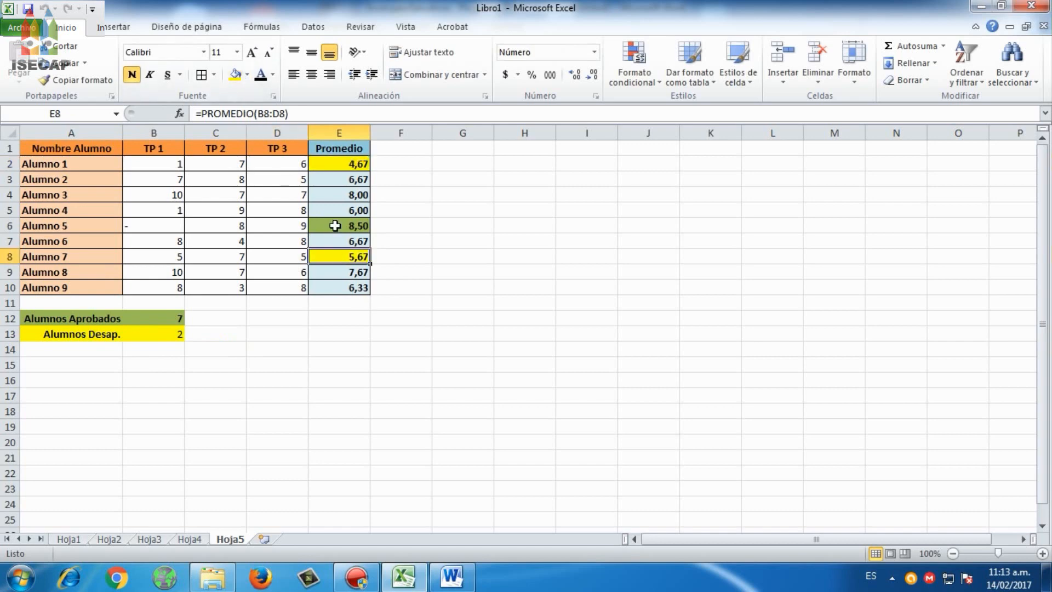
Change the TP 1 grade of Alumno 8 in B9 to 1 and select the failing count in B13
left_click(216, 229)
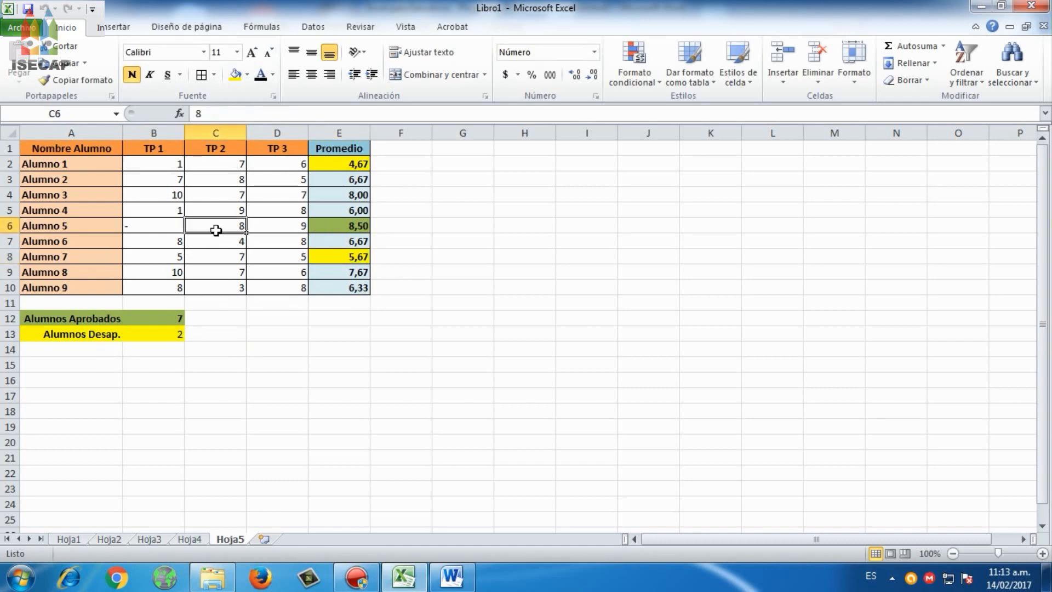
key("Down")
key("Down")
key("Down")
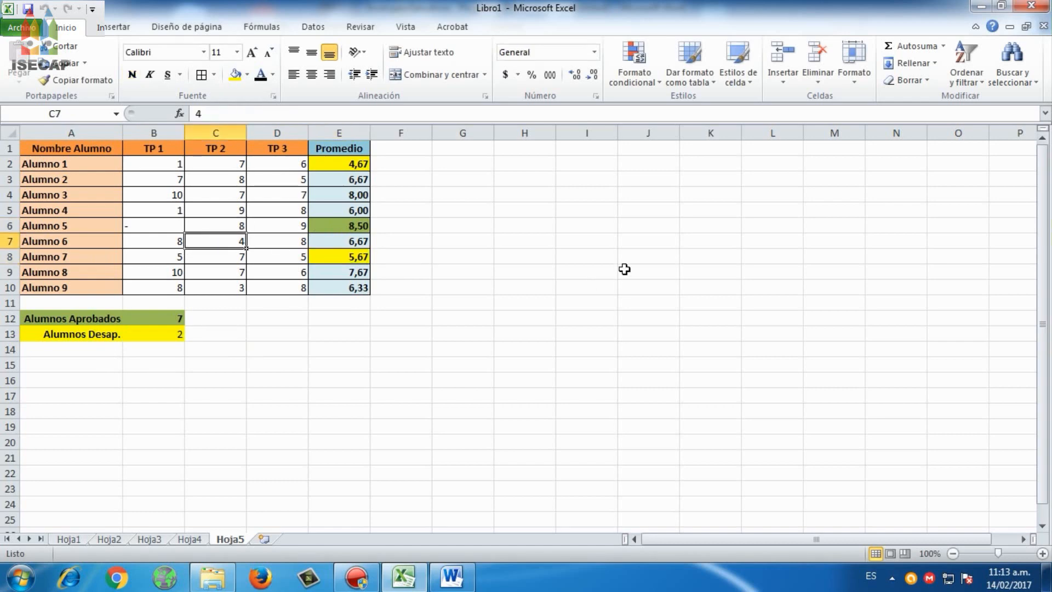
key("Left")
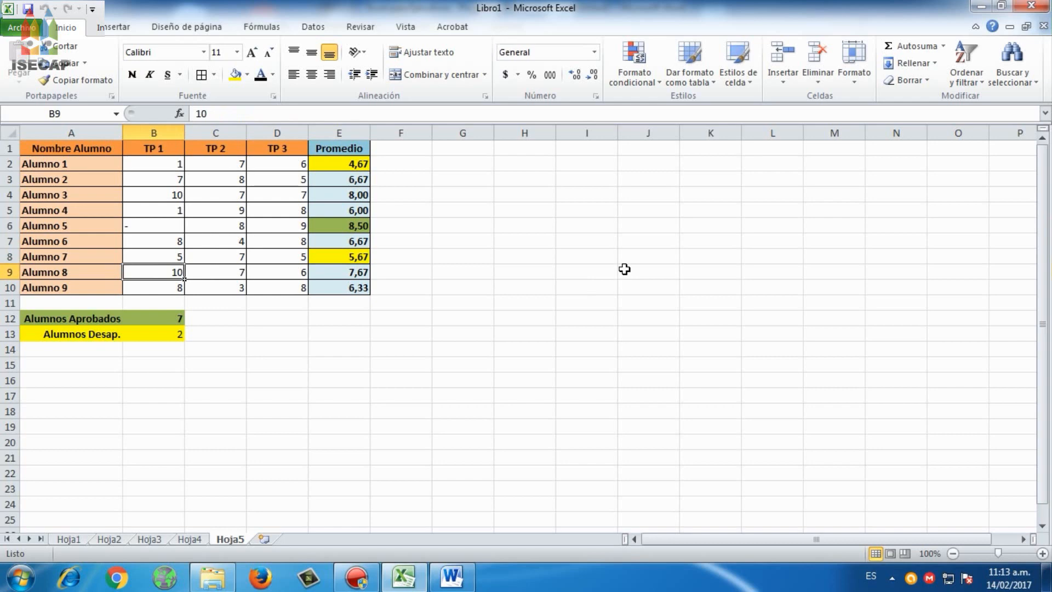
key("Right")
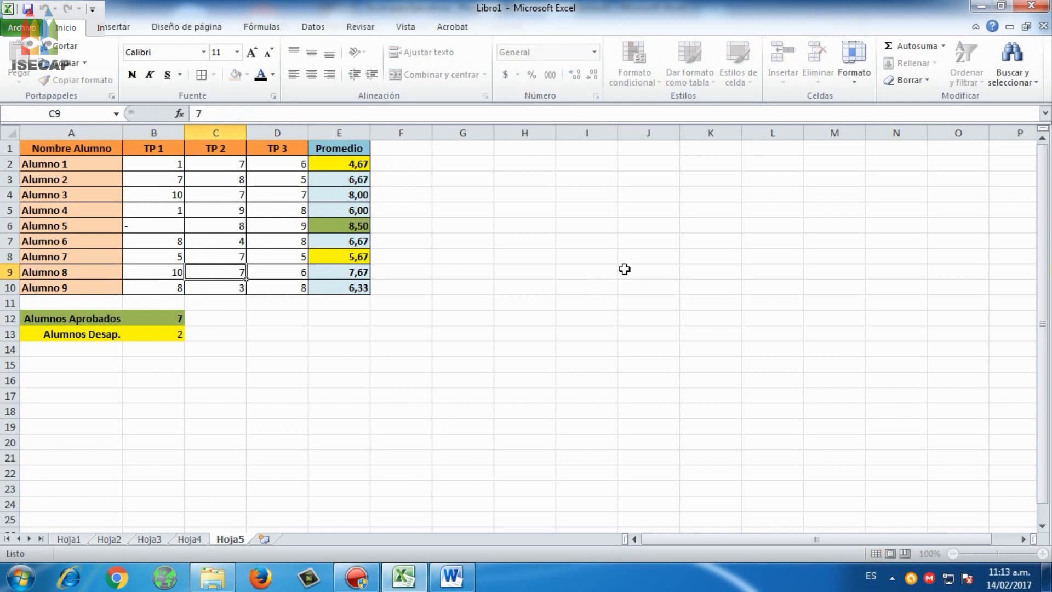
key("Left")
type("1")
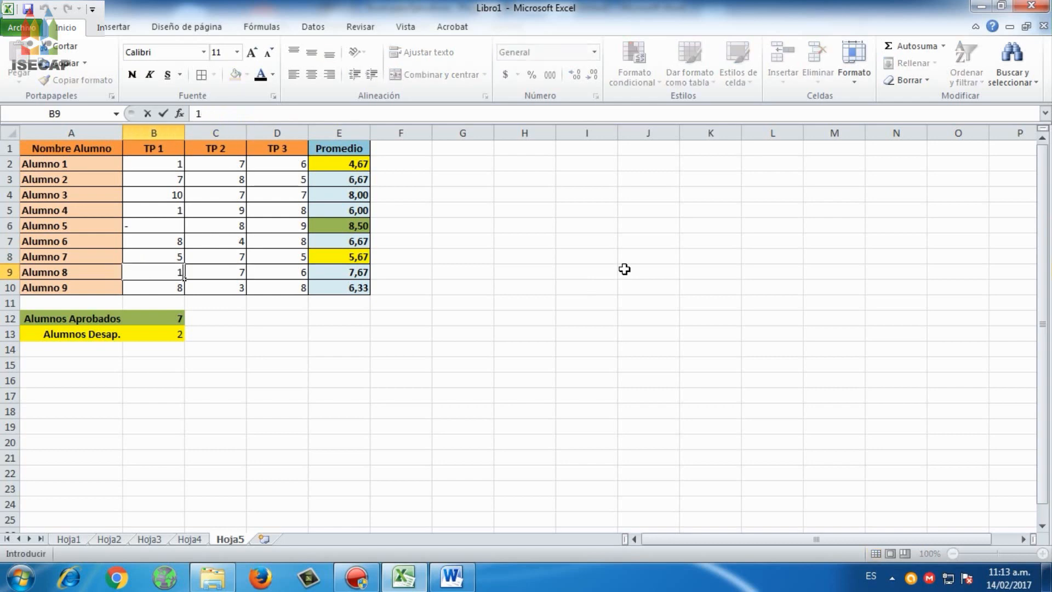
key("Right")
key("Right")
key("Left")
key("Left")
key("Down")
key("Down")
key("Down")
key("Down")
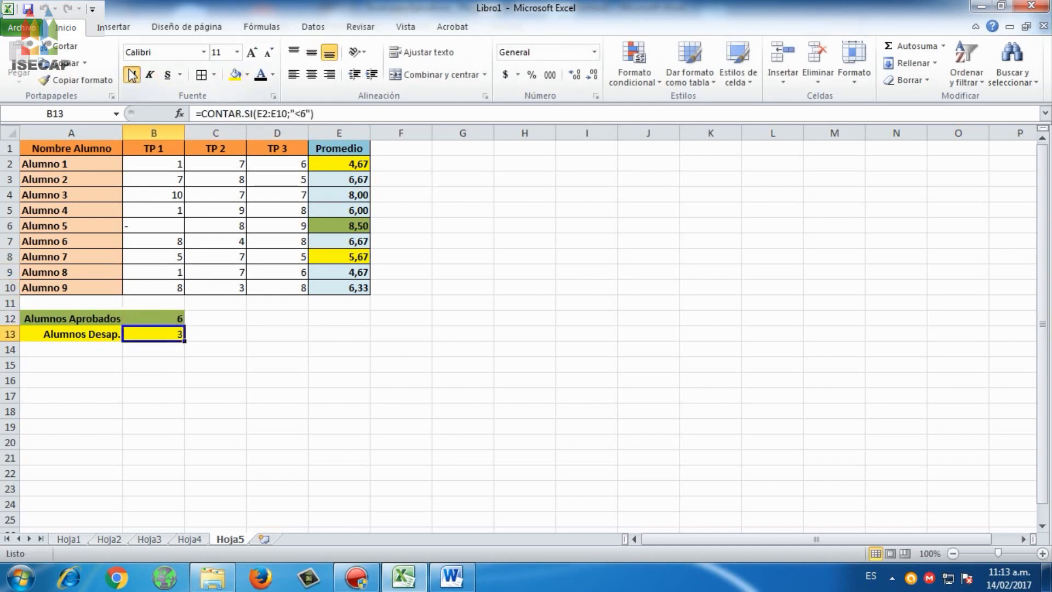
Inspect the passing count in B12 and the failing count in B13
left_click(160, 319)
left_click(158, 334)
Switch to the Word course document, examine the counting function examples and Ejercicios 24 and 25, and return to the Excel workbook
left_click(472, 575)
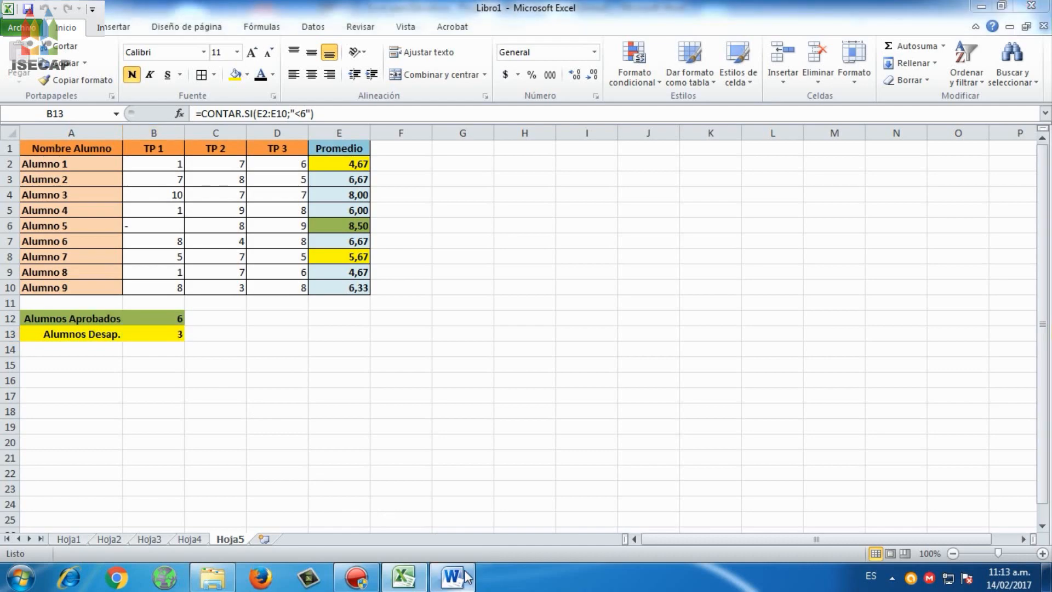
scroll(446, 397, "down", 8)
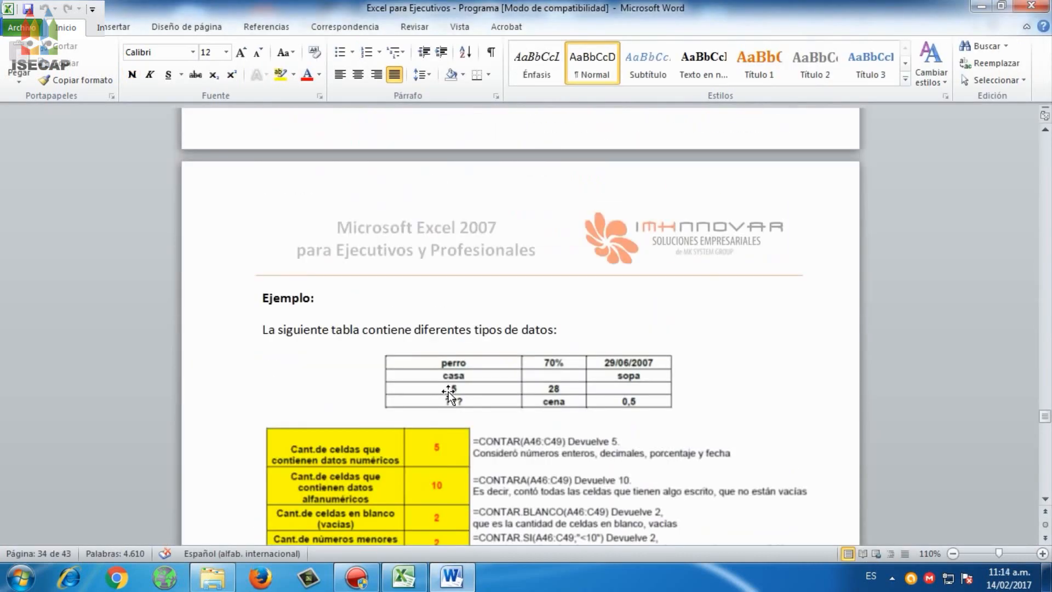
scroll(448, 393, "down", 5)
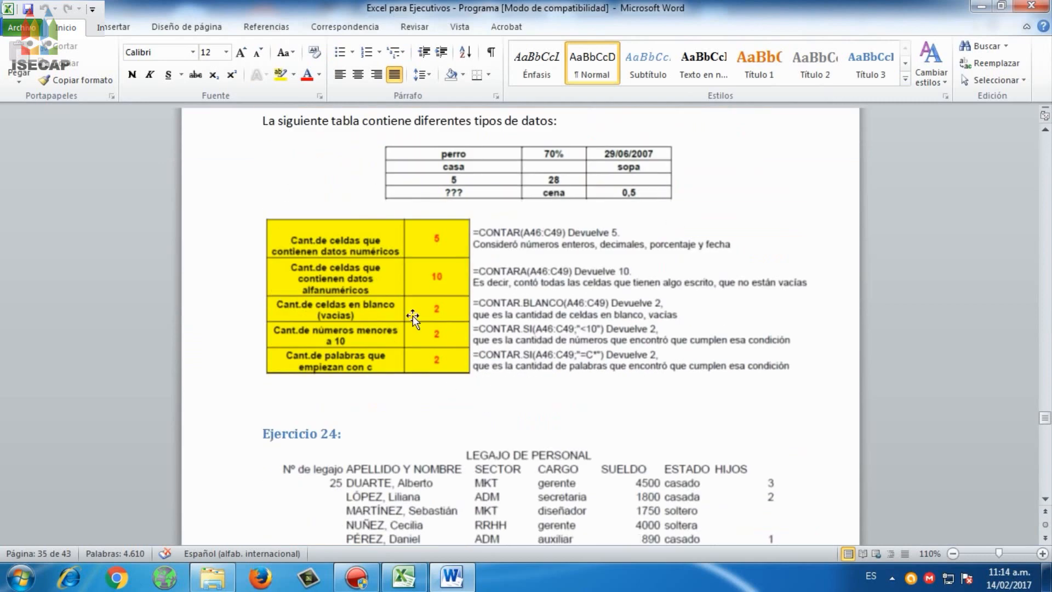
scroll(507, 269, "down", 3)
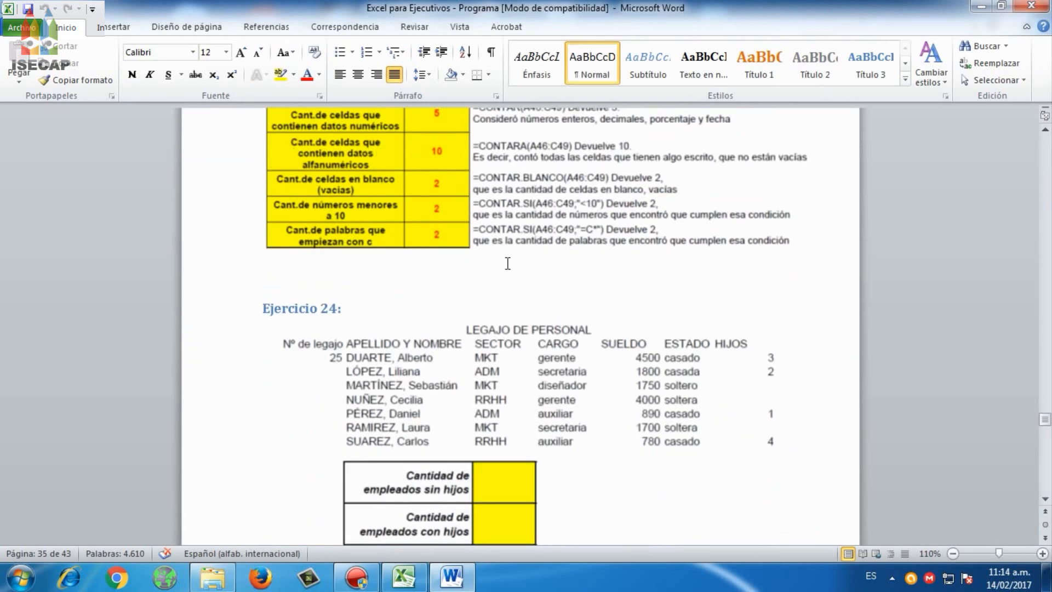
scroll(507, 262, "down", 12)
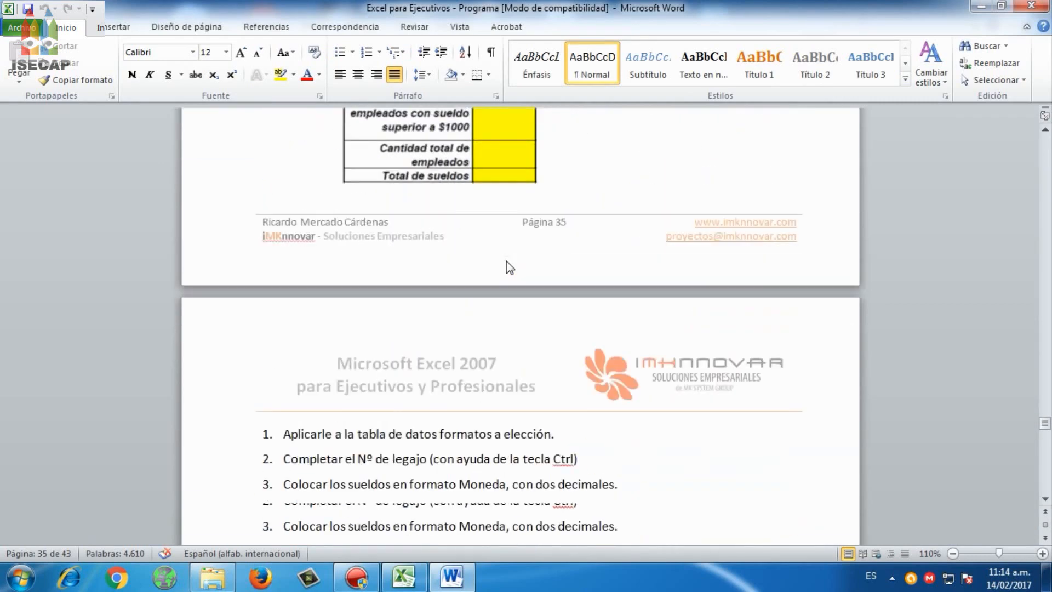
scroll(506, 261, "down", 12)
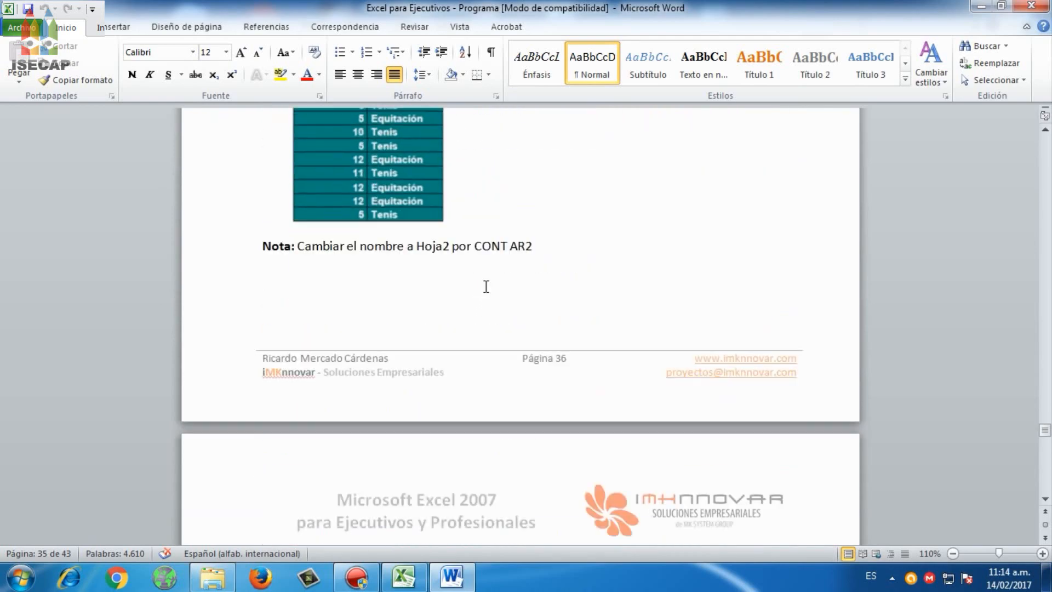
scroll(486, 286, "down", 14)
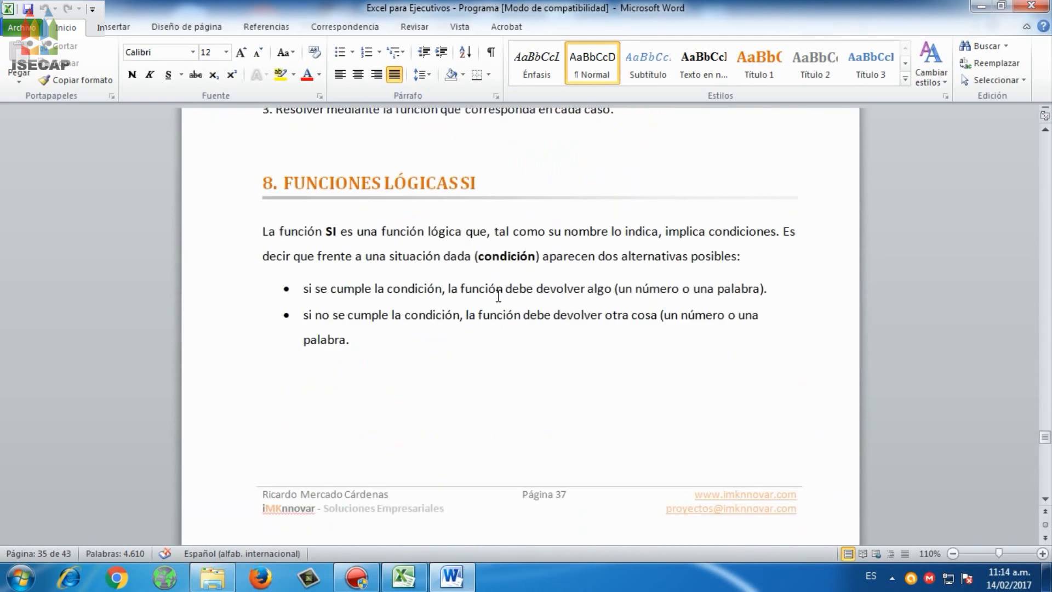
scroll(498, 296, "up", 20)
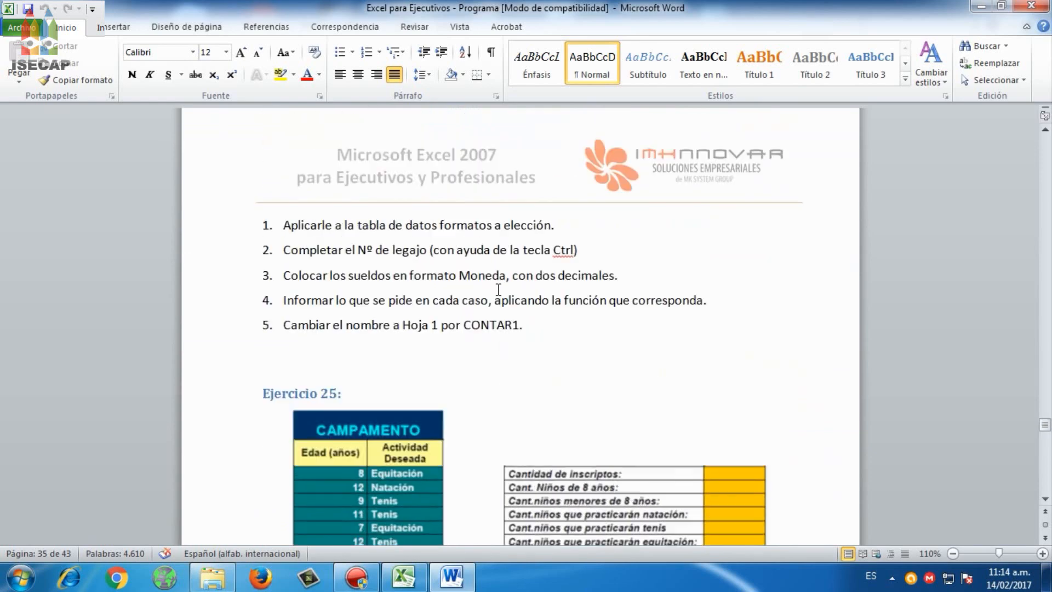
scroll(498, 288, "up", 12)
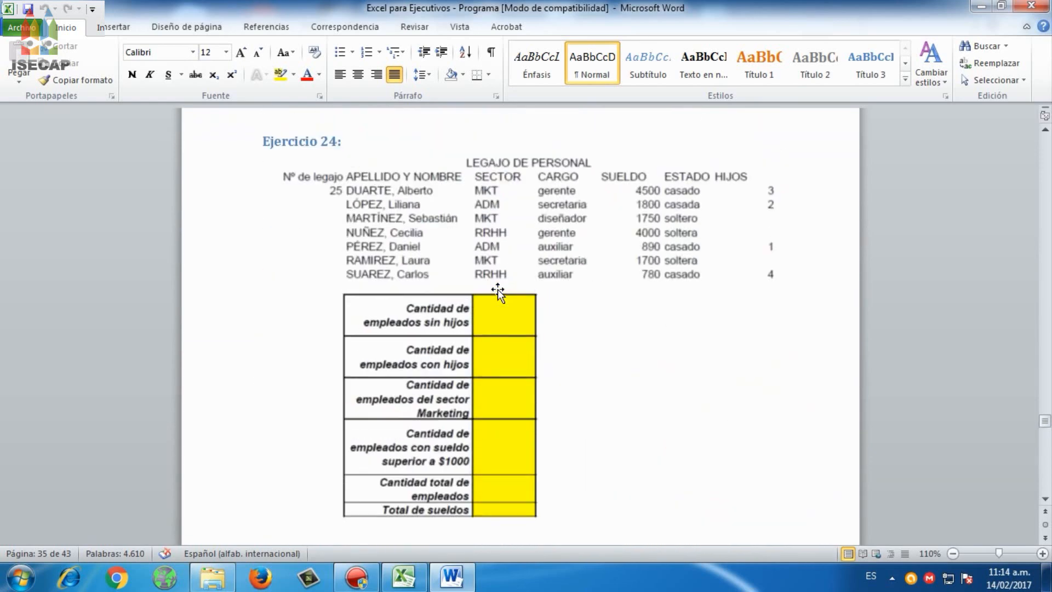
scroll(497, 288, "up", 1)
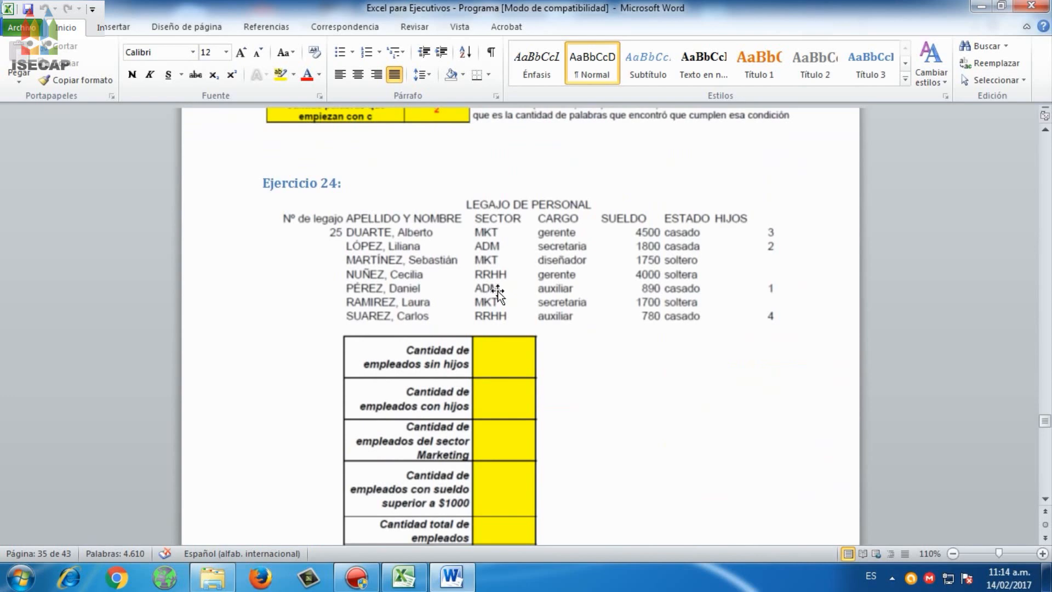
left_click(406, 583)
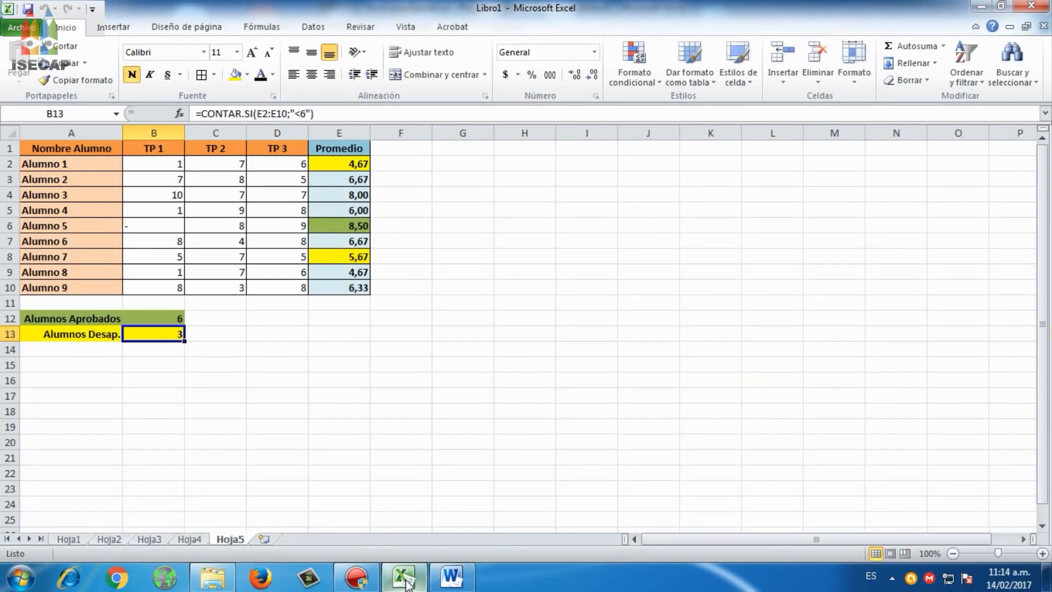